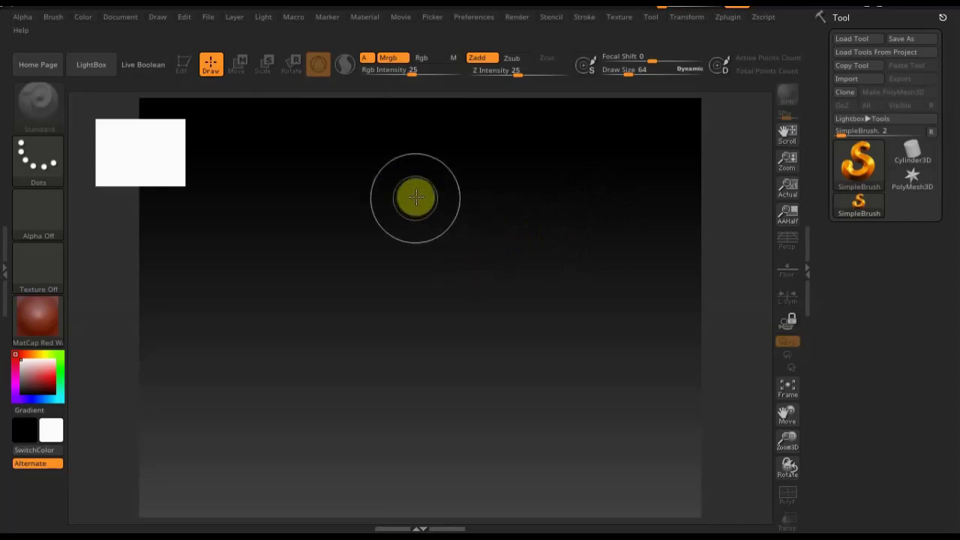
Step: Turn off the Thumbnail preview in Preferences and expand the CamView settings
click(473, 18)
drag(546, 306, 546, 236)
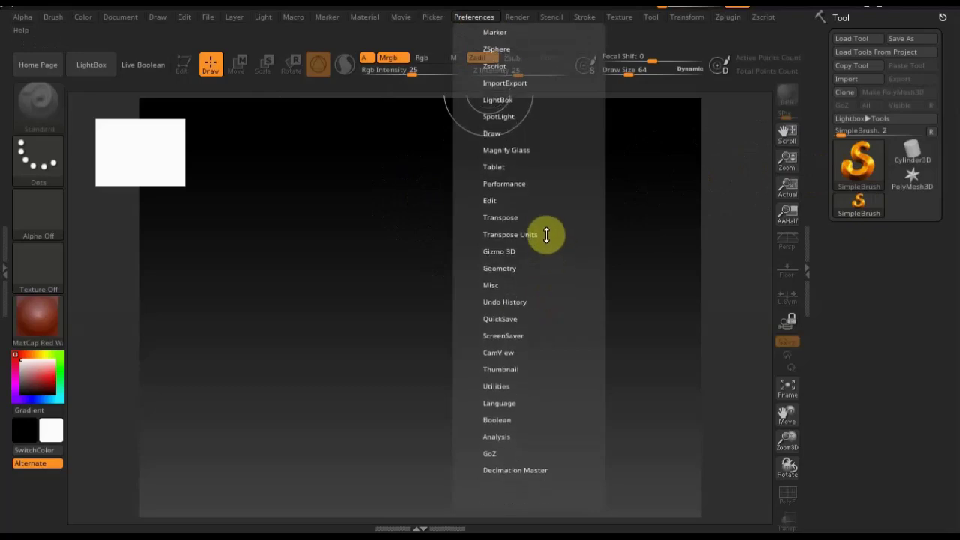
click(512, 368)
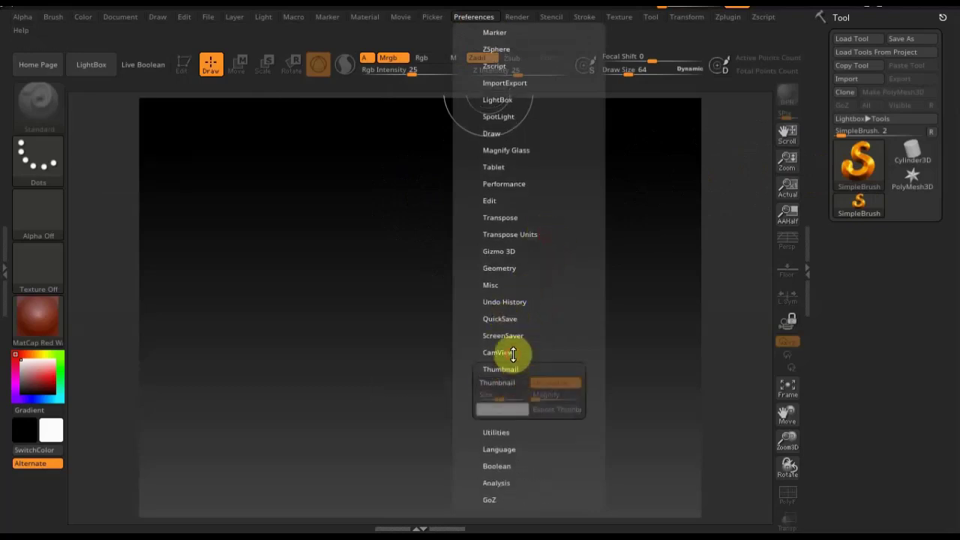
click(512, 355)
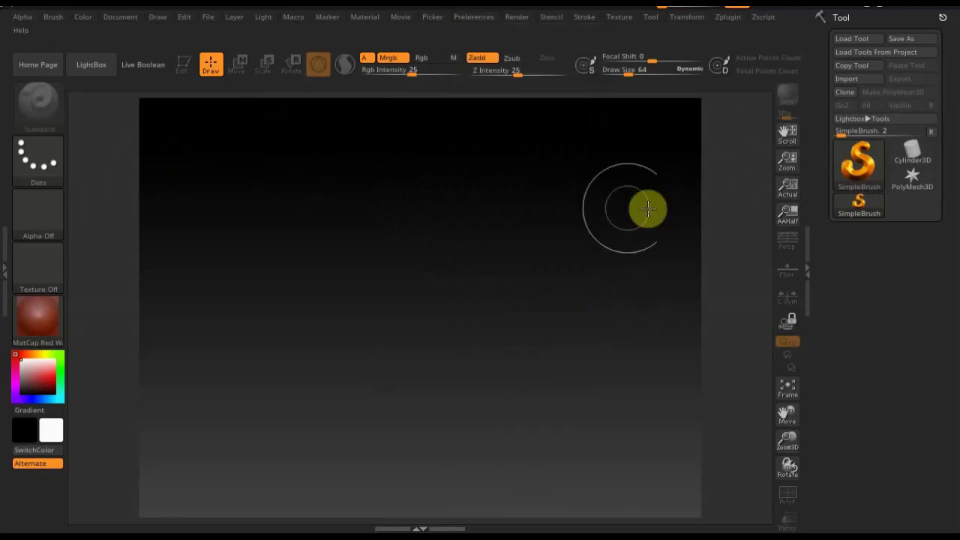
Step: Draw a Sphereinder3D primitive at the canvas centre and switch it to Edit mode
click(851, 174)
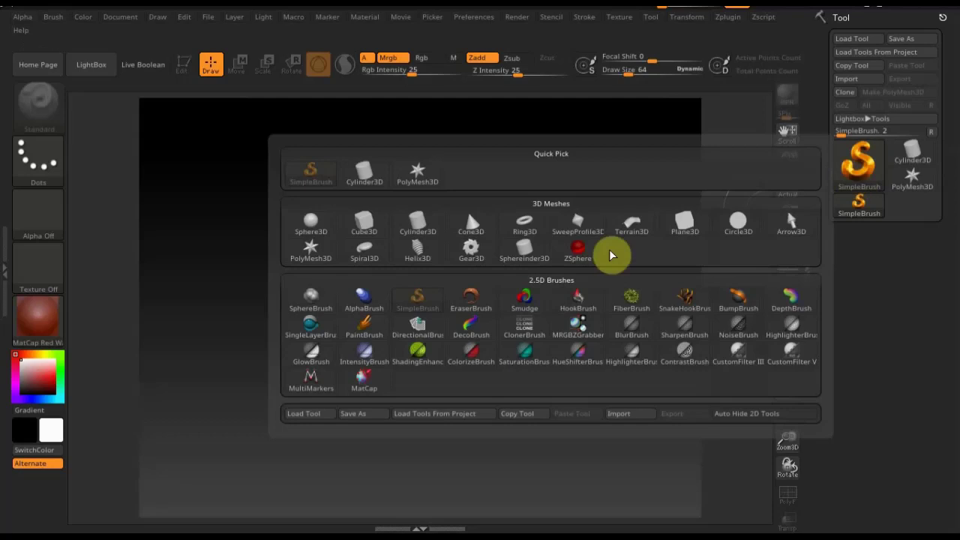
mouse_move(524, 249)
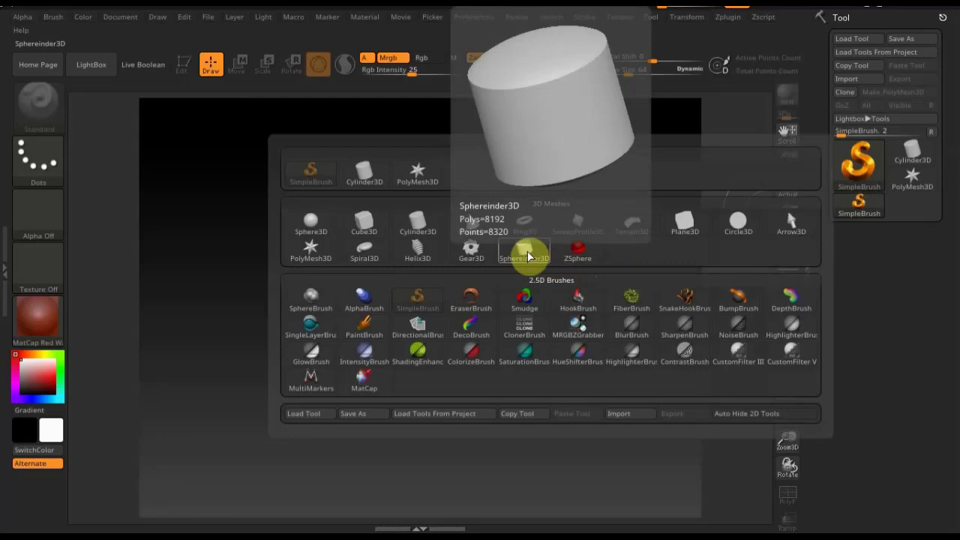
click(525, 252)
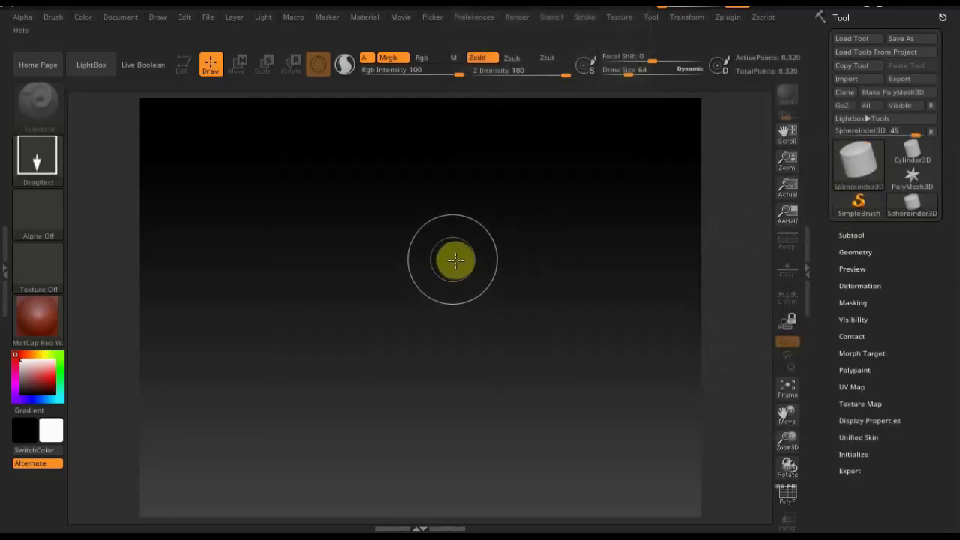
drag(455, 260, 456, 394)
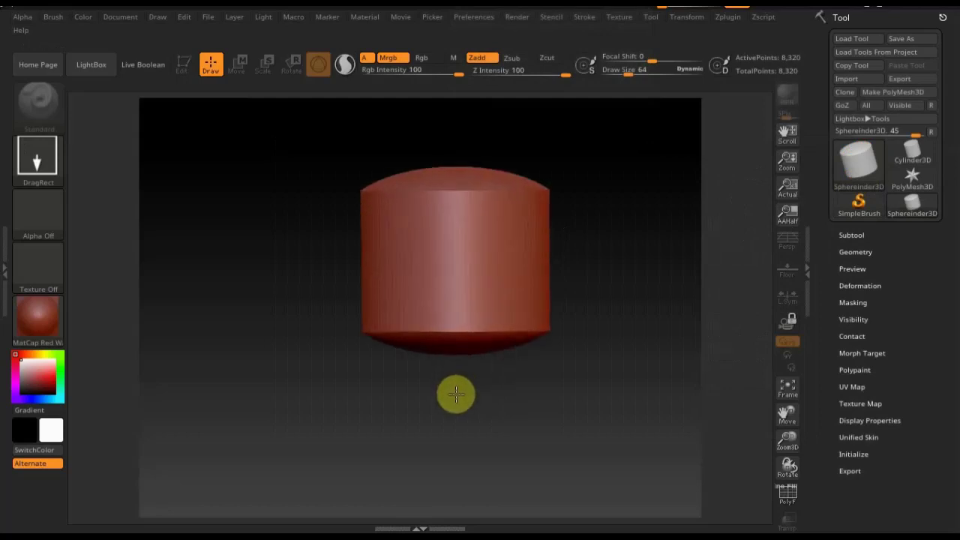
click(183, 66)
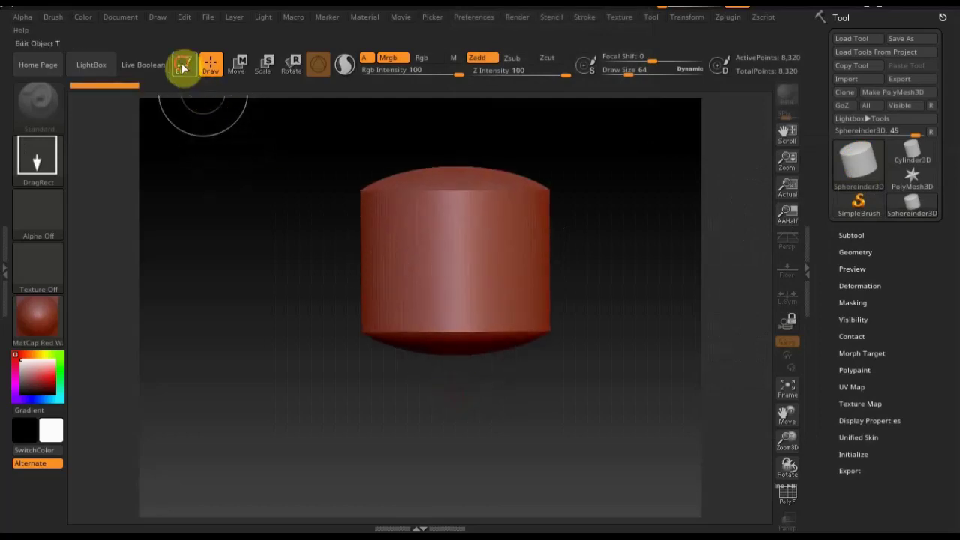
Step: Convert the cylinder with Make PolyMesh3D and show the floor grid
click(921, 93)
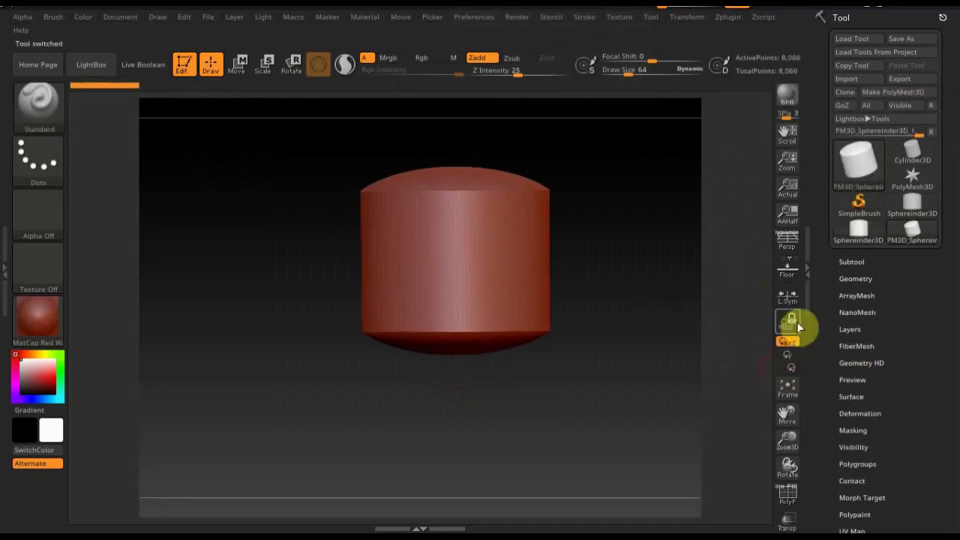
click(788, 277)
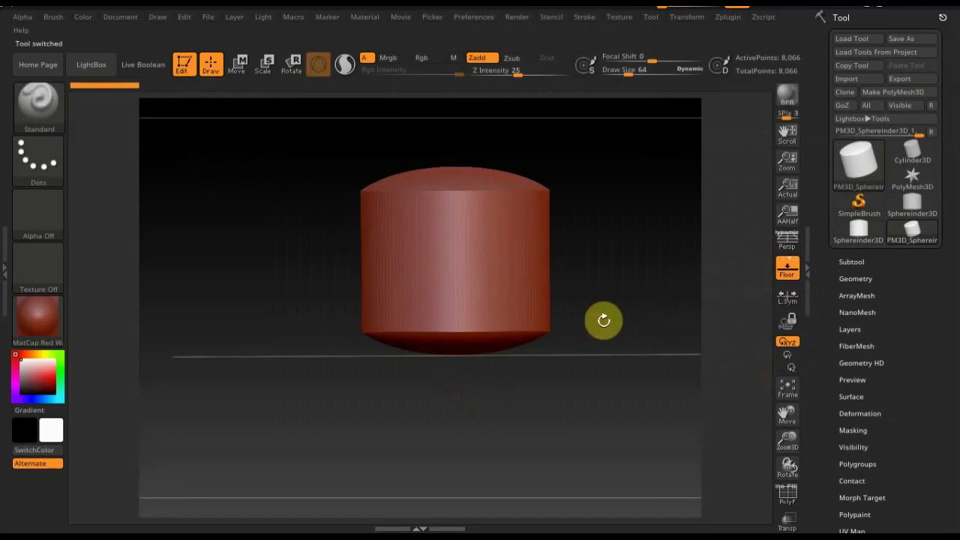
drag(585, 350, 612, 342)
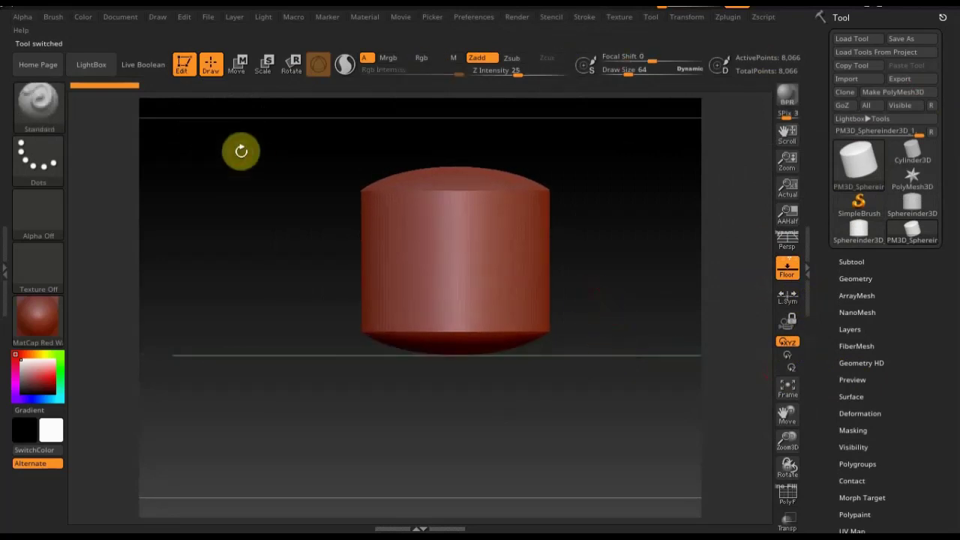
Step: Stretch the cylinder along X with the gizmo into a long oval hull
click(240, 70)
mouse_move(488, 207)
mouse_down()
mouse_move(456, 182)
mouse_move(380, 192)
mouse_move(375, 204)
mouse_up()
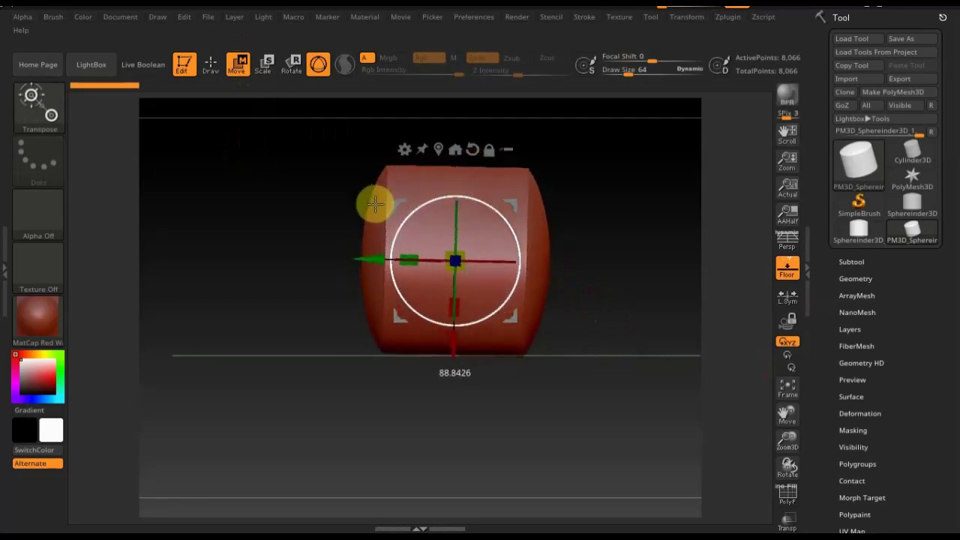
mouse_move(617, 259)
mouse_down()
mouse_move(567, 280)
mouse_move(613, 294)
mouse_up()
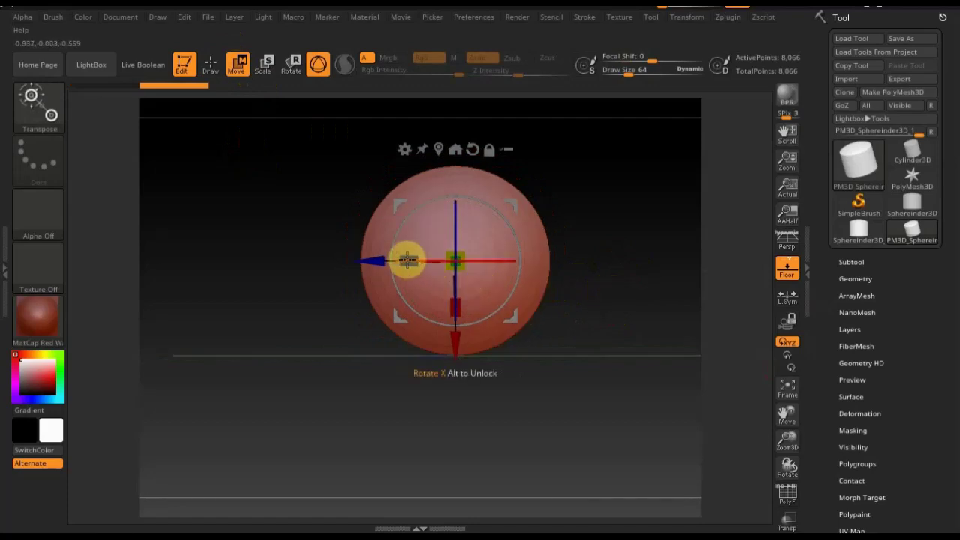
drag(408, 256, 329, 266)
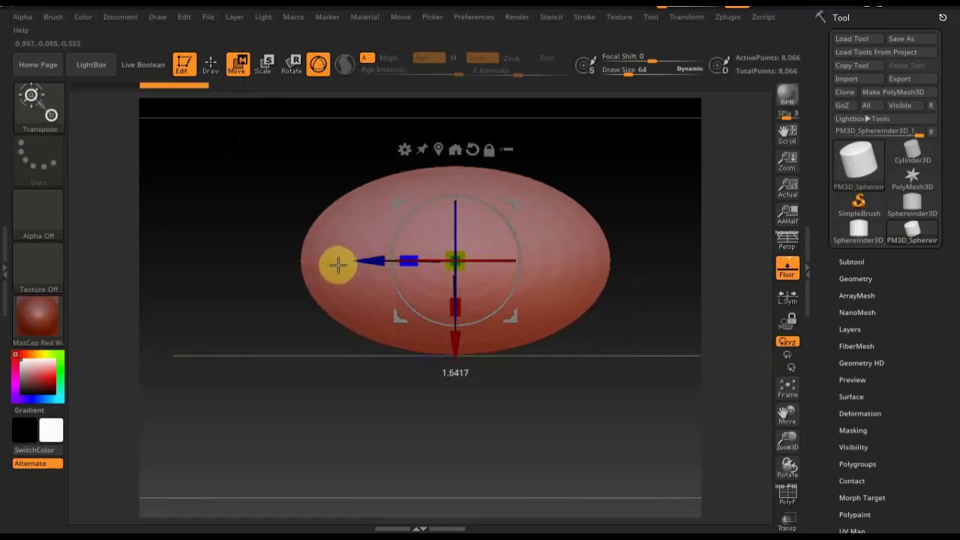
drag(329, 266, 294, 270)
mouse_move(555, 394)
mouse_down()
mouse_move(617, 418)
mouse_move(623, 398)
mouse_up()
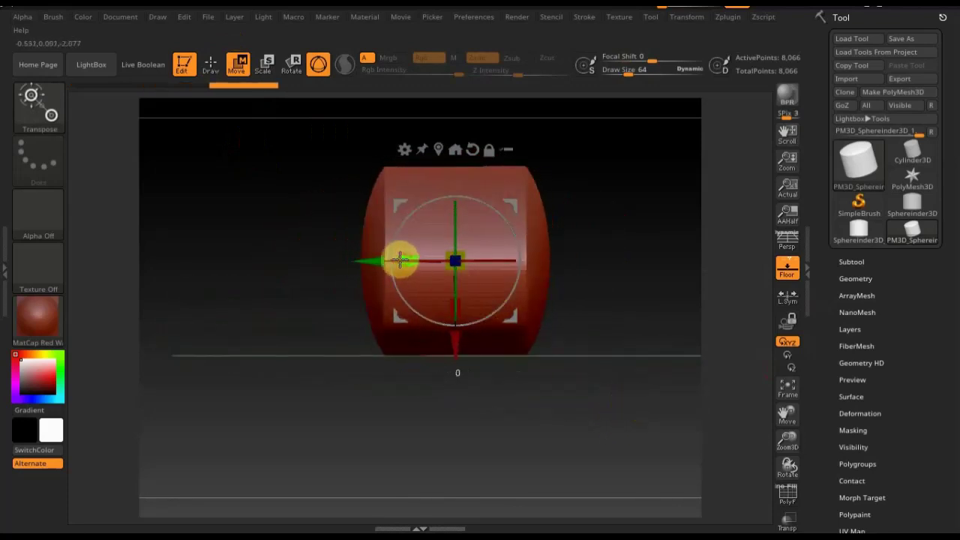
drag(400, 259, 337, 263)
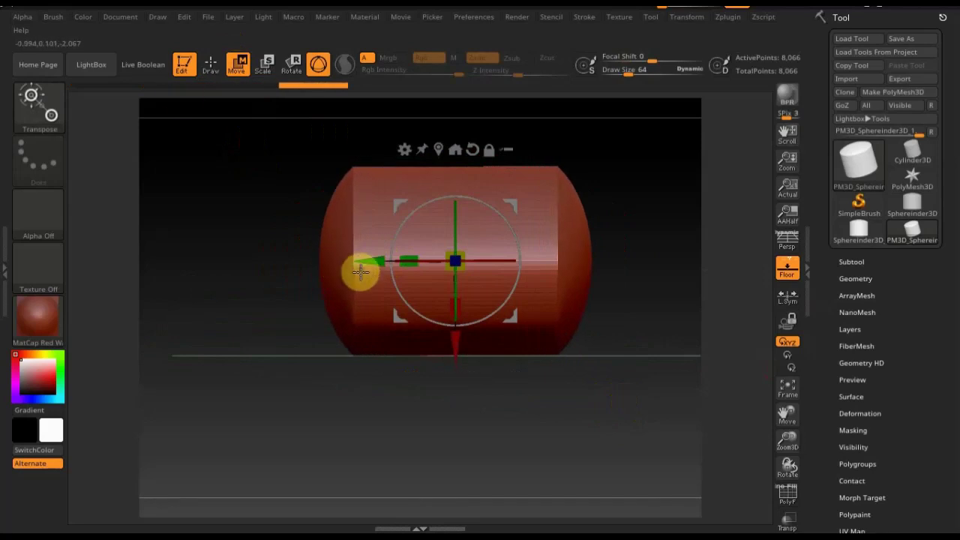
click(211, 64)
drag(635, 383, 583, 391)
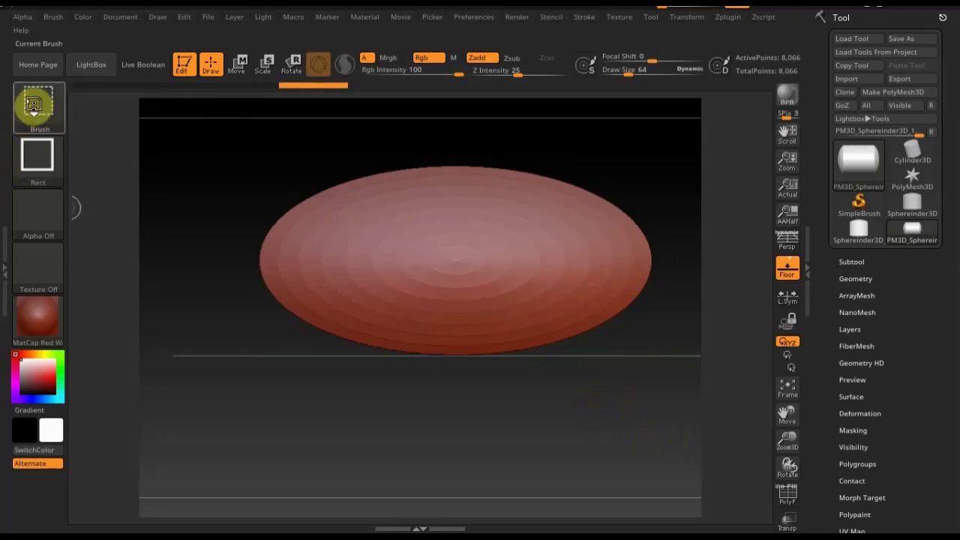
Step: Cut away the hull's lower half with TrimRect and show the Subtool list
click(33, 105)
click(113, 215)
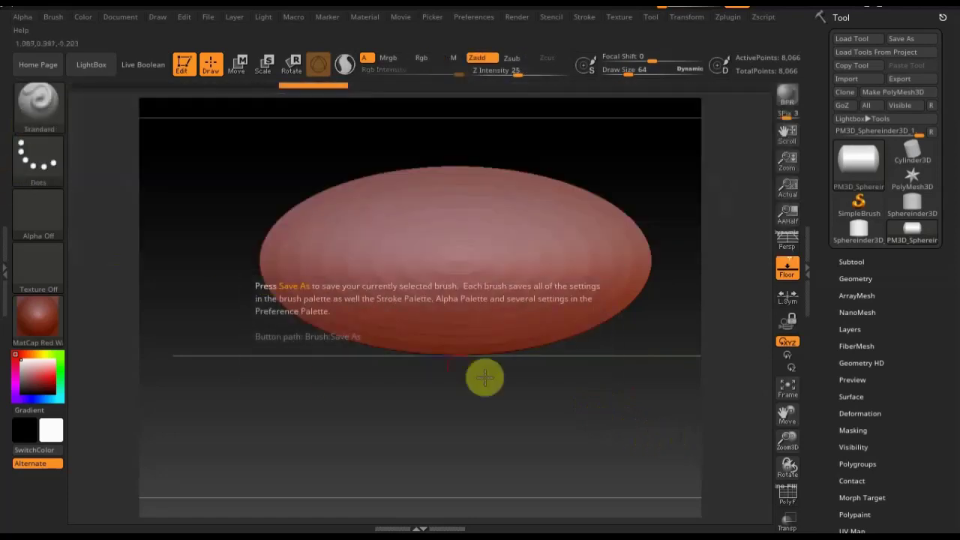
mouse_move(663, 416)
mouse_down()
mouse_move(397, 259)
mouse_move(247, 240)
mouse_move(350, 296)
mouse_move(395, 307)
mouse_move(402, 337)
mouse_move(348, 337)
mouse_move(418, 344)
mouse_move(364, 338)
mouse_move(413, 345)
mouse_move(464, 385)
mouse_up()
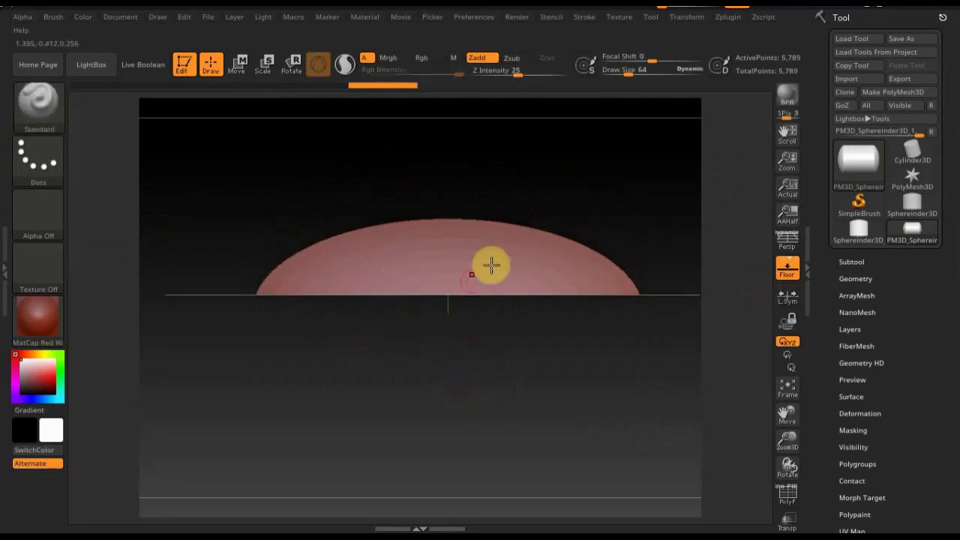
click(851, 261)
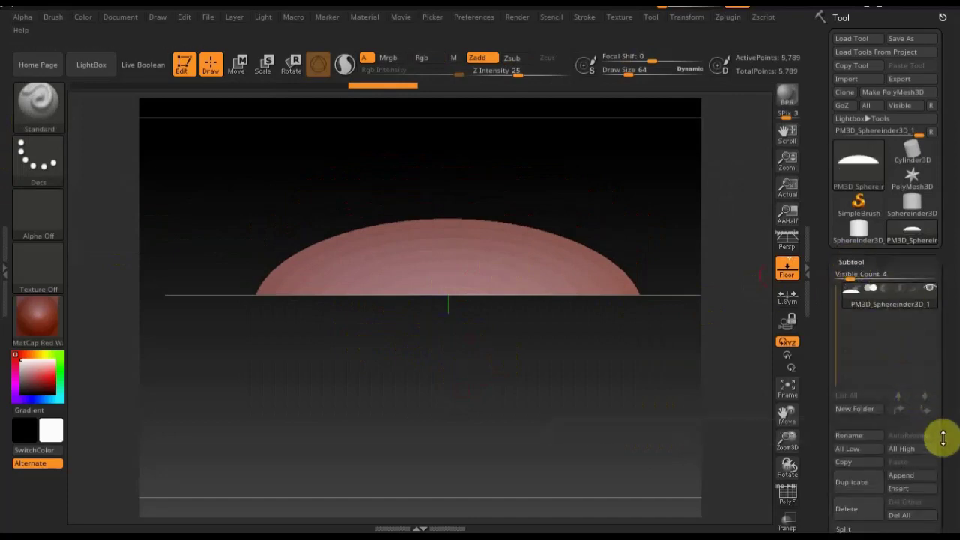
drag(944, 420, 953, 369)
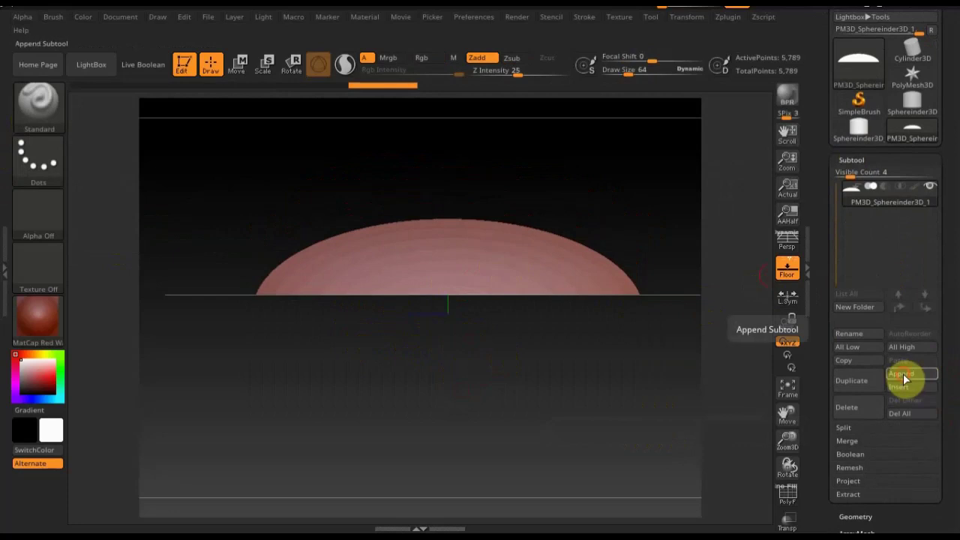
Step: Append a Sphereinder3D turret, scale it to about 0.81 and raise it onto the dome
click(904, 375)
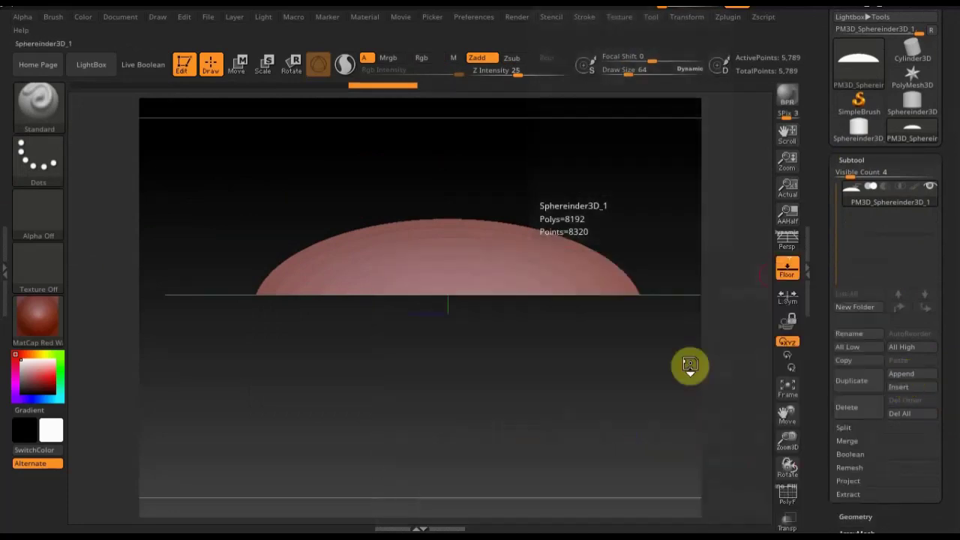
click(685, 366)
click(862, 218)
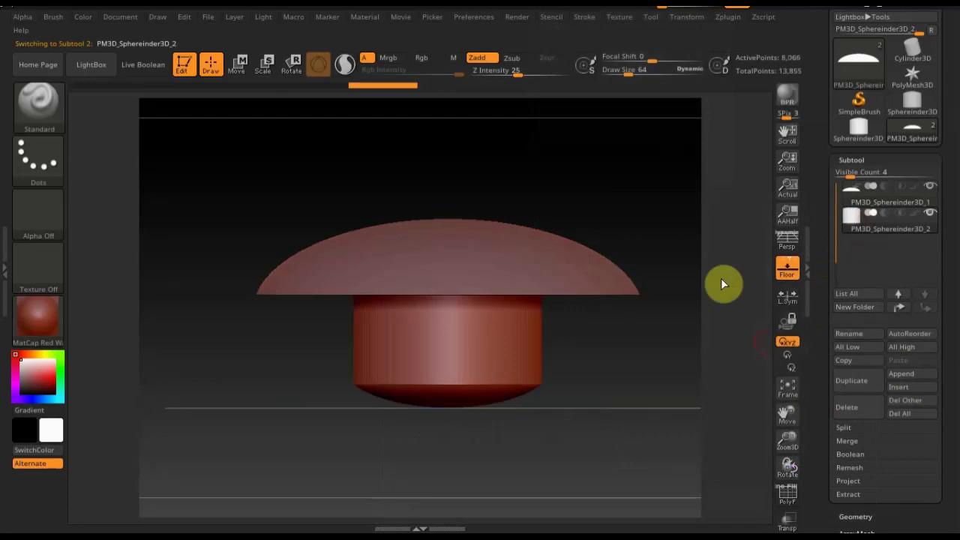
click(237, 64)
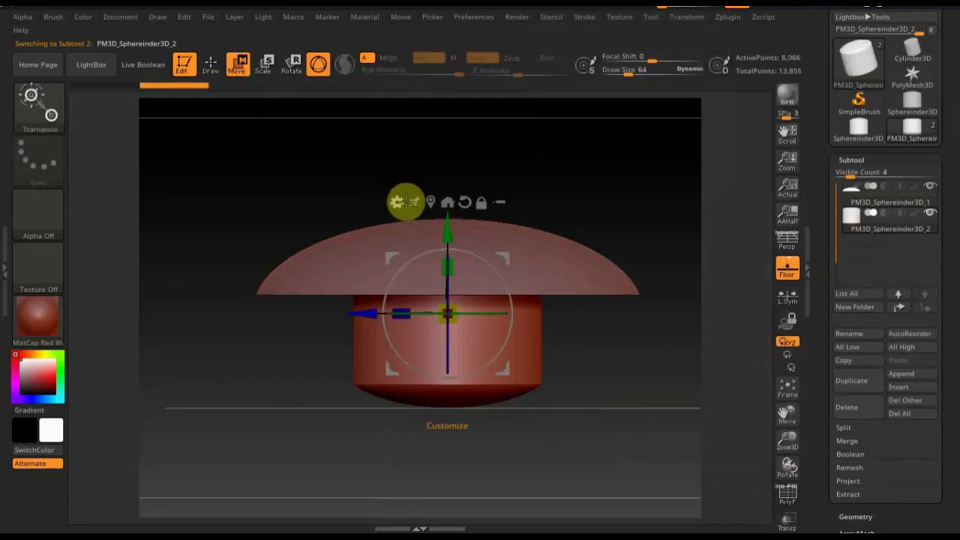
drag(449, 221, 450, 145)
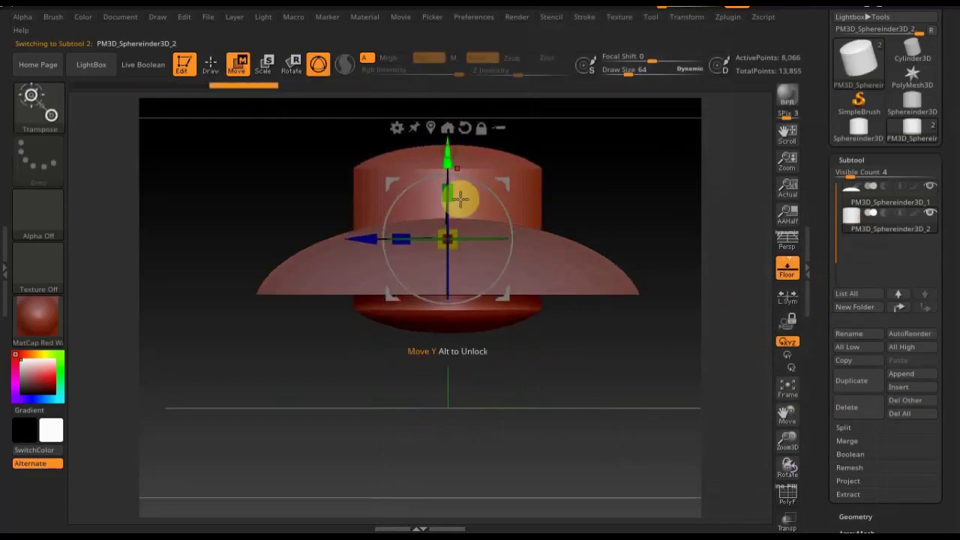
drag(457, 250, 448, 231)
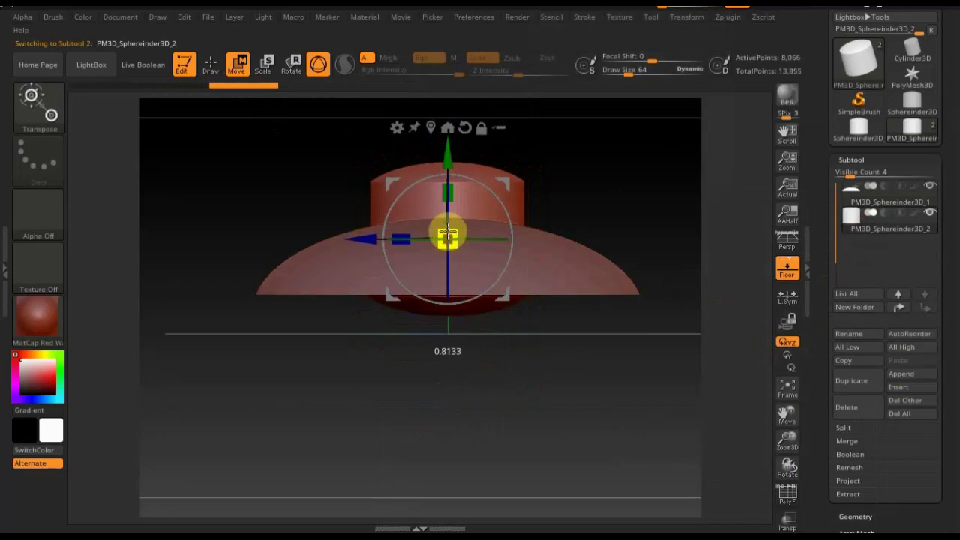
drag(447, 152, 445, 139)
click(209, 65)
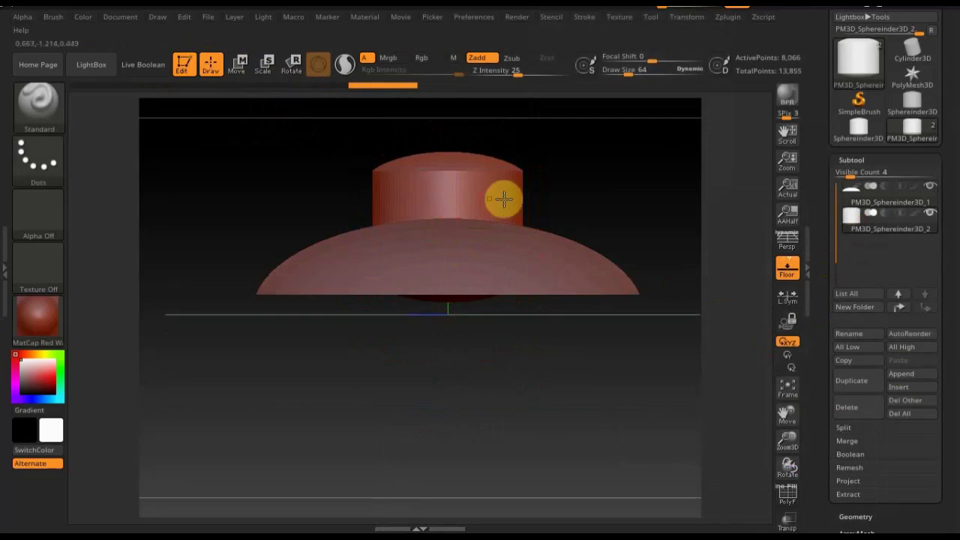
Step: Try a rectangle trim on the base, undo it, and bring up the Append mesh picker
key(ctrl+z)
key(ctrl+z)
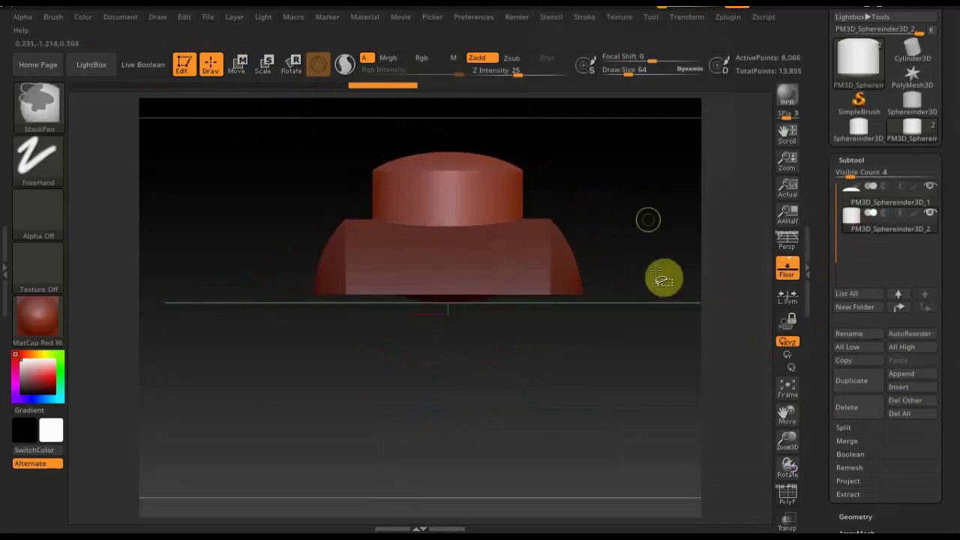
ctrl+shift+drag(663, 330, 248, 221)
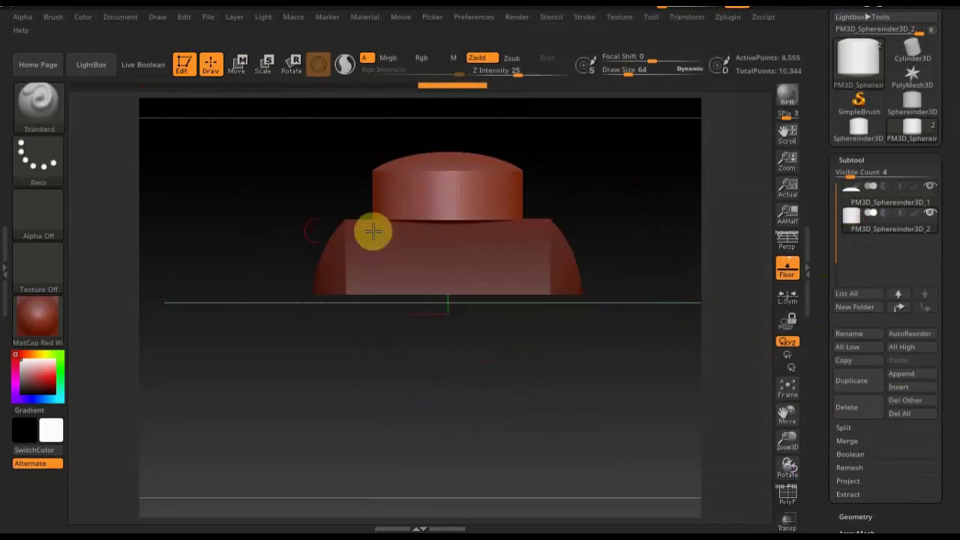
mouse_move(595, 185)
mouse_down()
mouse_move(506, 196)
mouse_move(613, 195)
mouse_move(618, 209)
mouse_up()
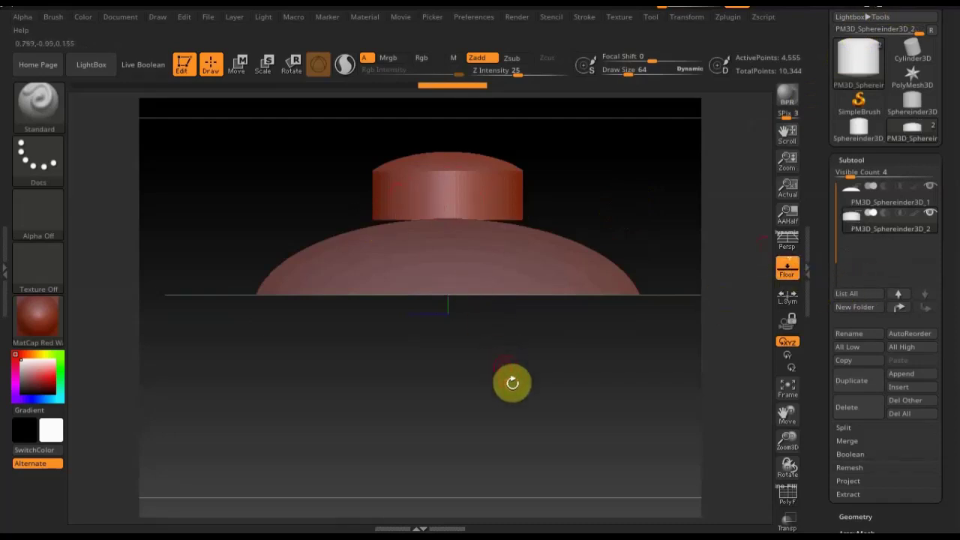
shift+drag(506, 366, 532, 389)
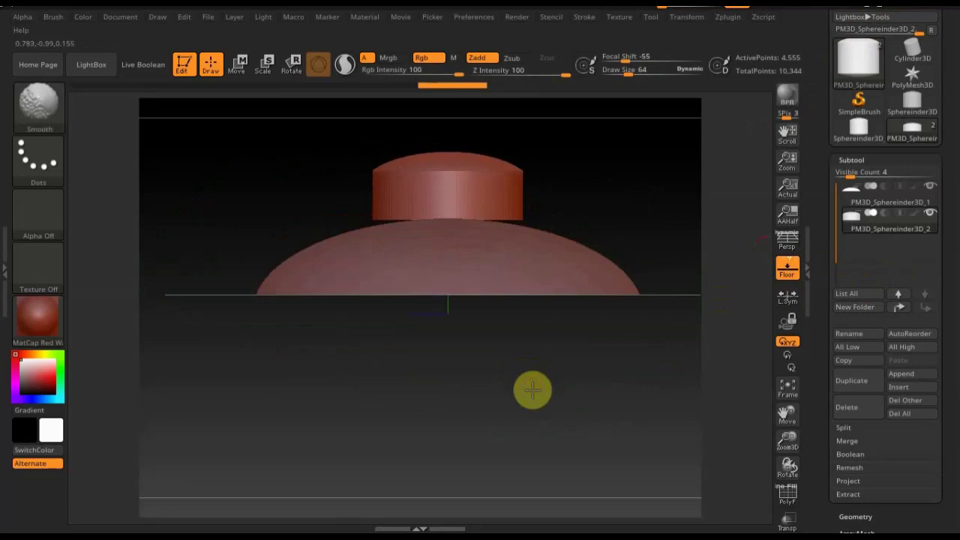
key(ctrl+z)
drag(640, 375, 619, 372)
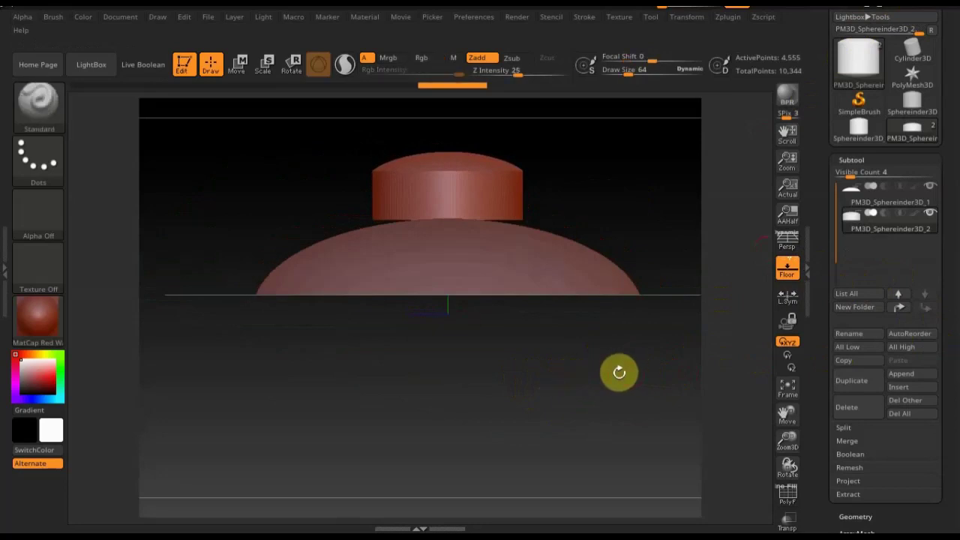
click(901, 375)
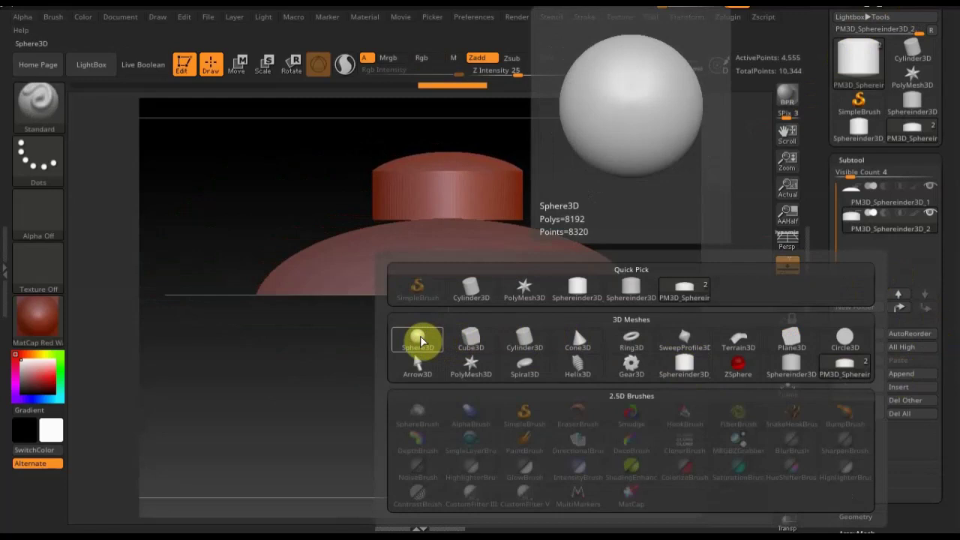
Step: Append a Cube3D, flatten it into a thin slab and raise it onto the hull under the turret
click(470, 346)
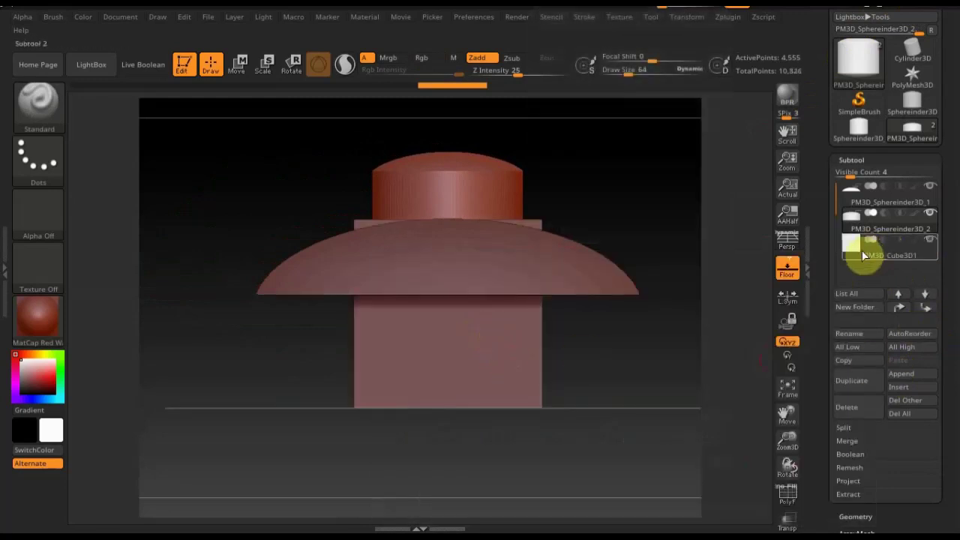
click(858, 256)
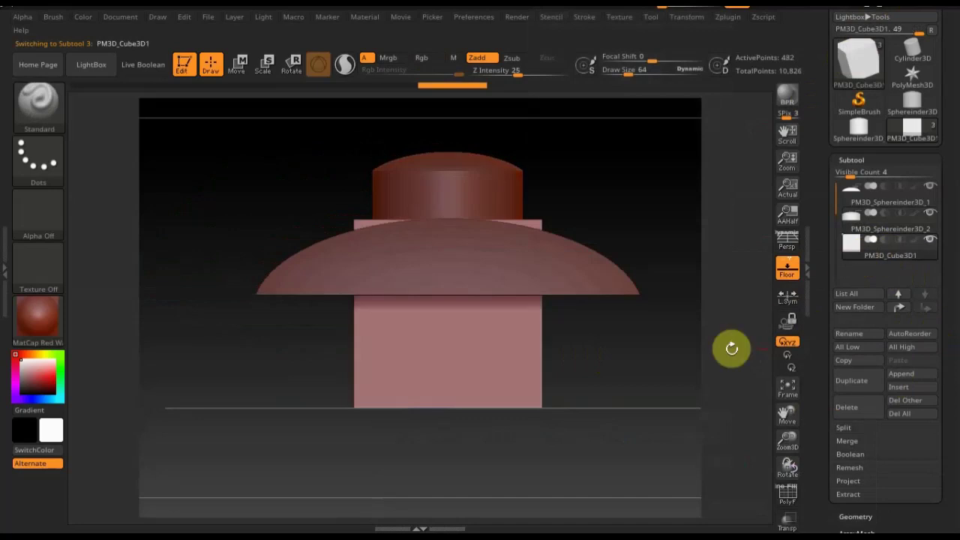
click(237, 64)
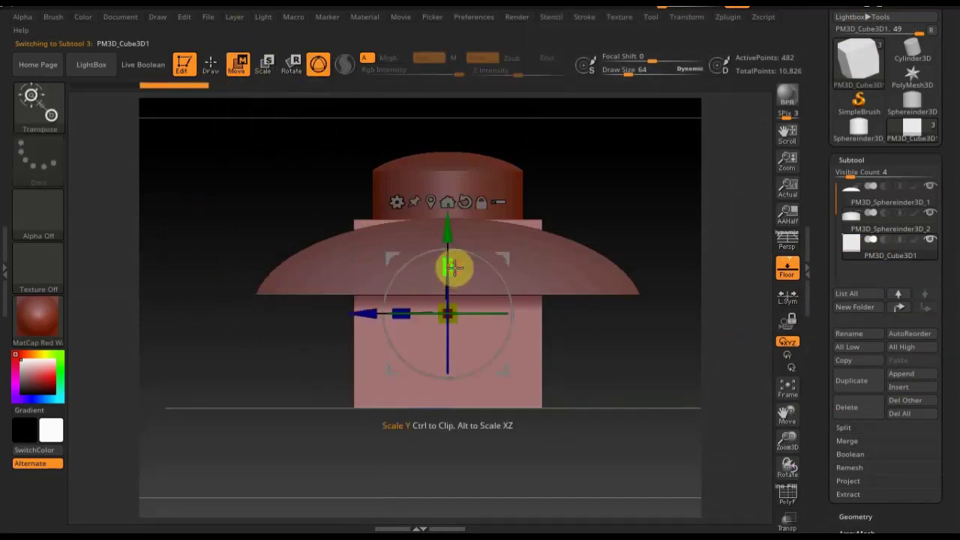
drag(452, 267, 456, 361)
drag(465, 262, 447, 183)
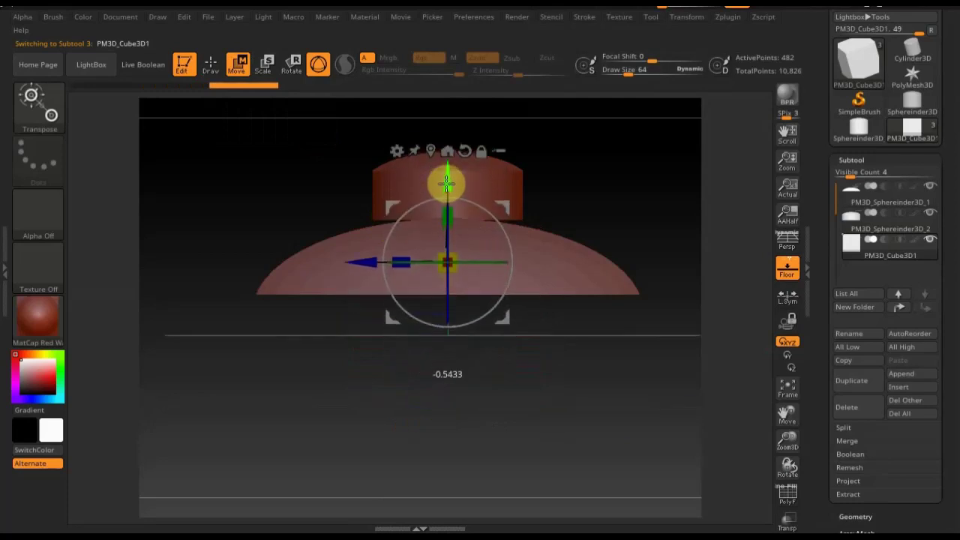
drag(447, 183, 447, 159)
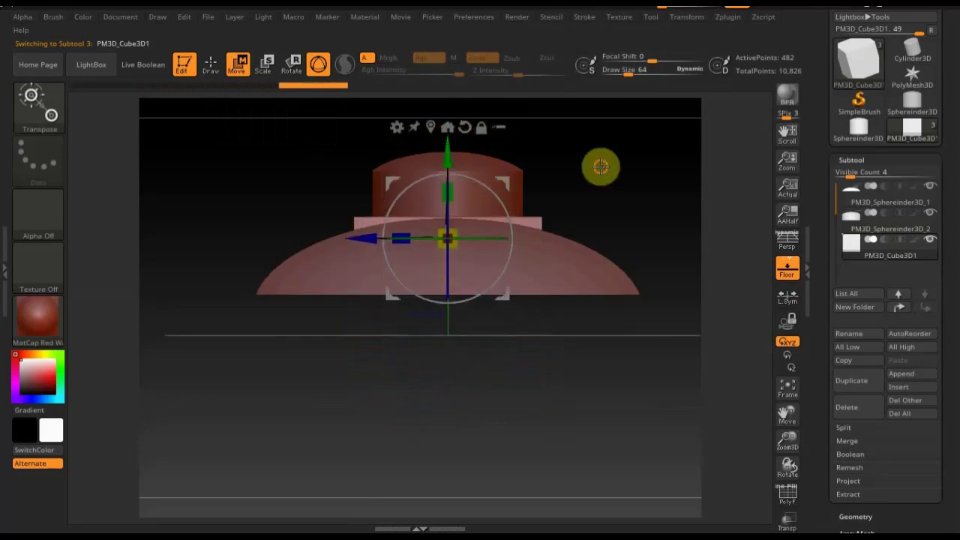
drag(601, 166, 605, 215)
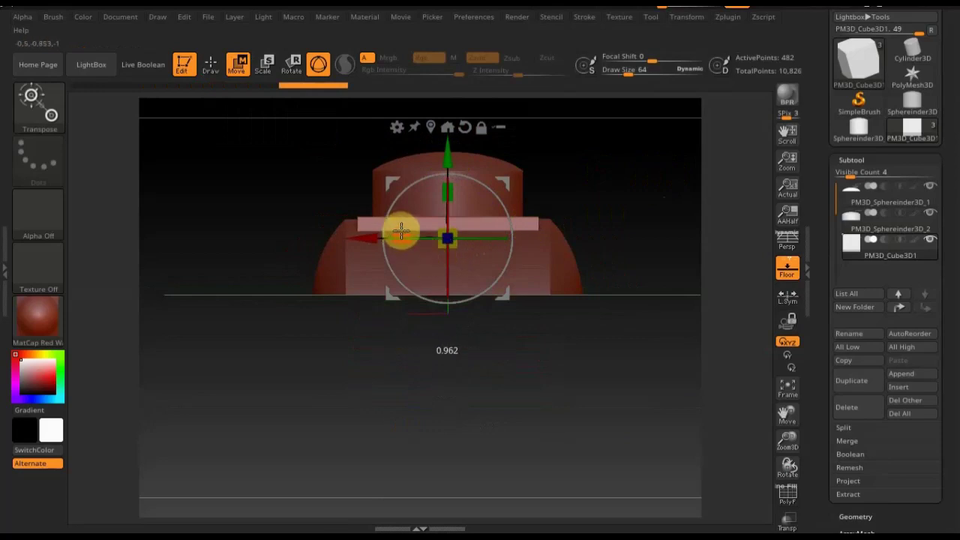
drag(447, 155, 447, 153)
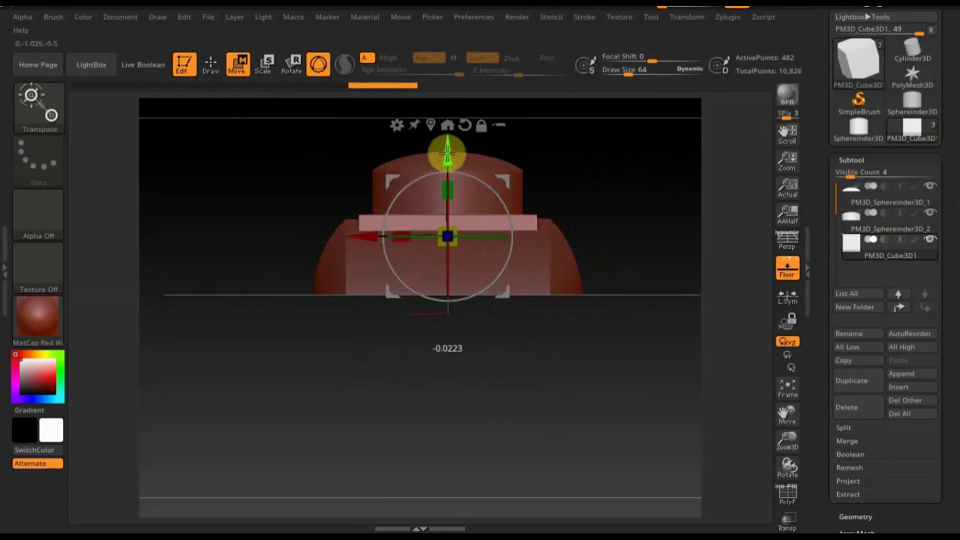
drag(563, 172, 510, 178)
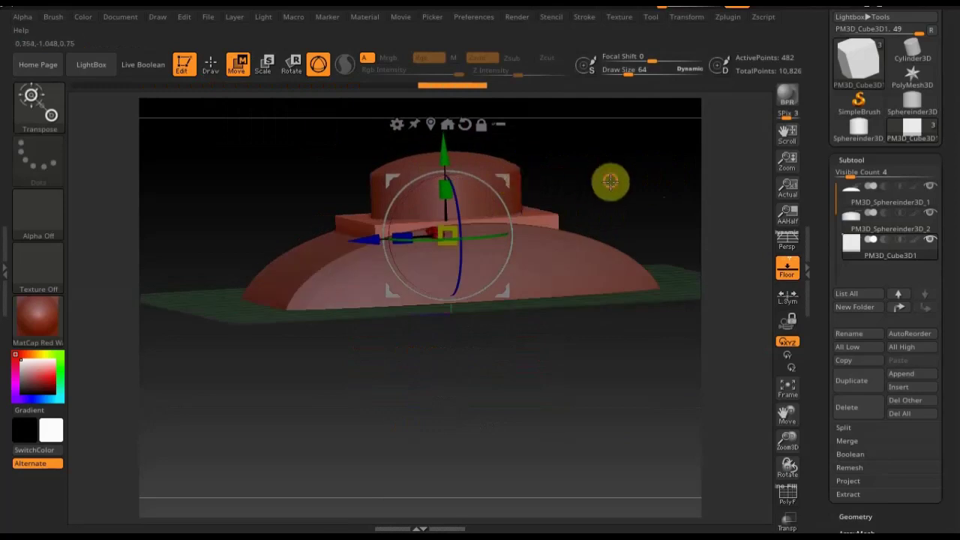
shift+drag(611, 183, 605, 191)
mouse_move(535, 144)
mouse_down()
mouse_move(613, 261)
mouse_move(617, 230)
mouse_move(566, 268)
mouse_move(677, 349)
mouse_move(585, 279)
mouse_up()
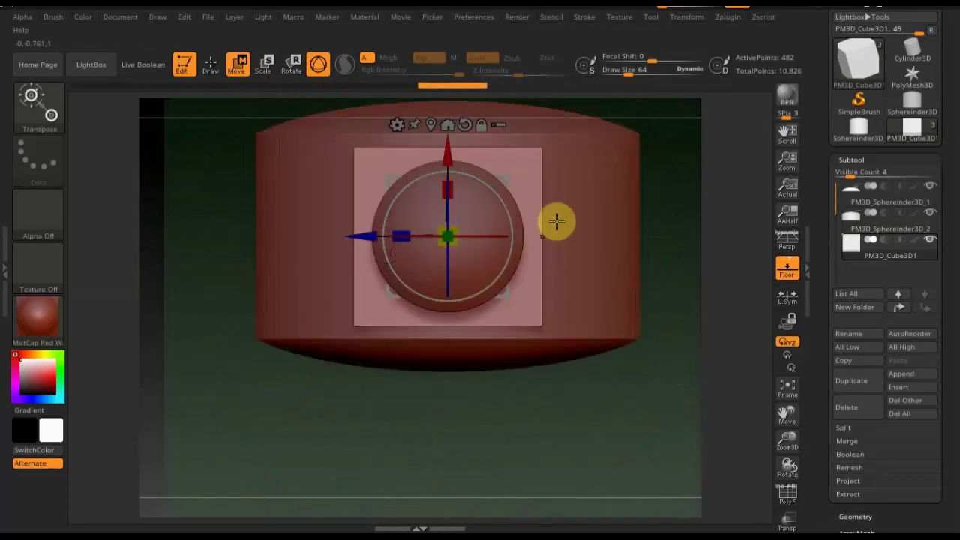
key(q)
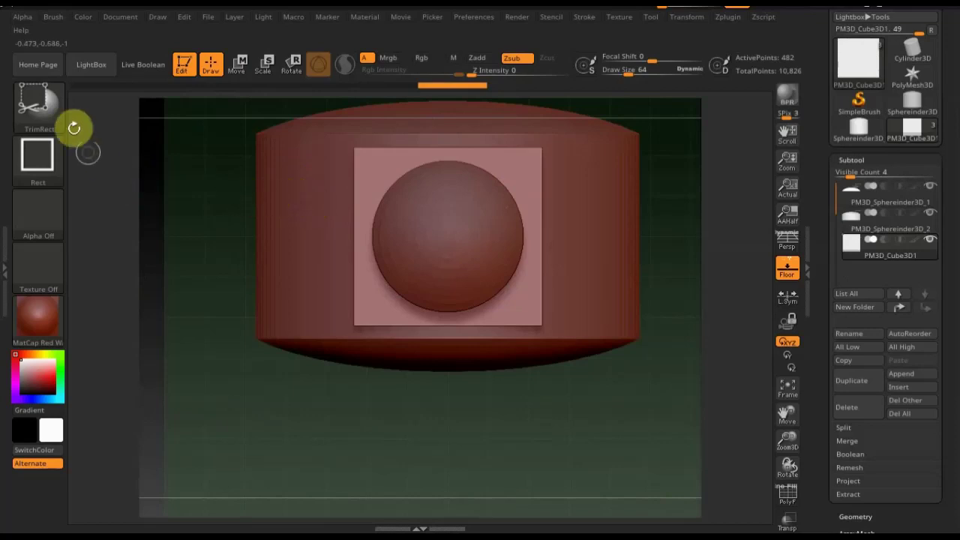
Step: Cut away the plate's top-left corner with a TrimCurve stroke
click(37, 105)
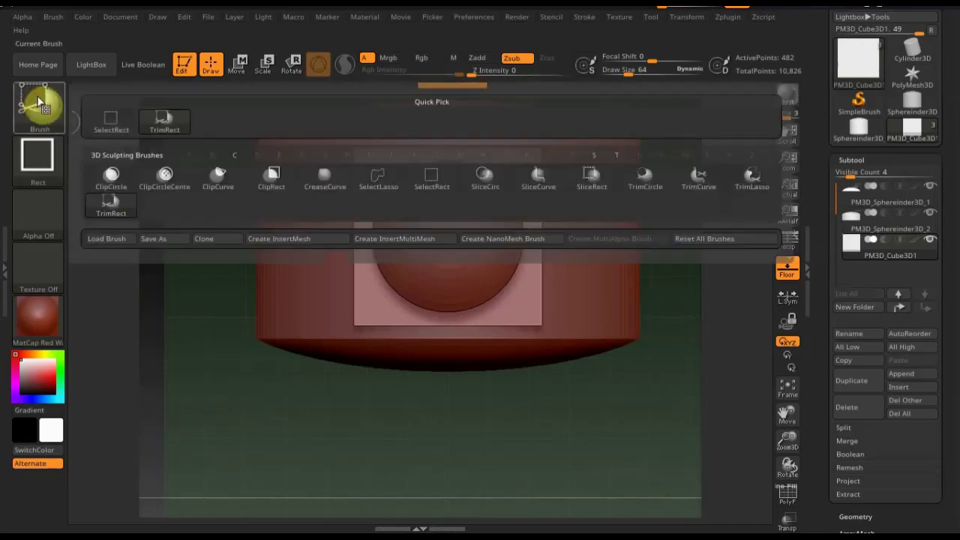
click(682, 176)
key(ctrl+shift)
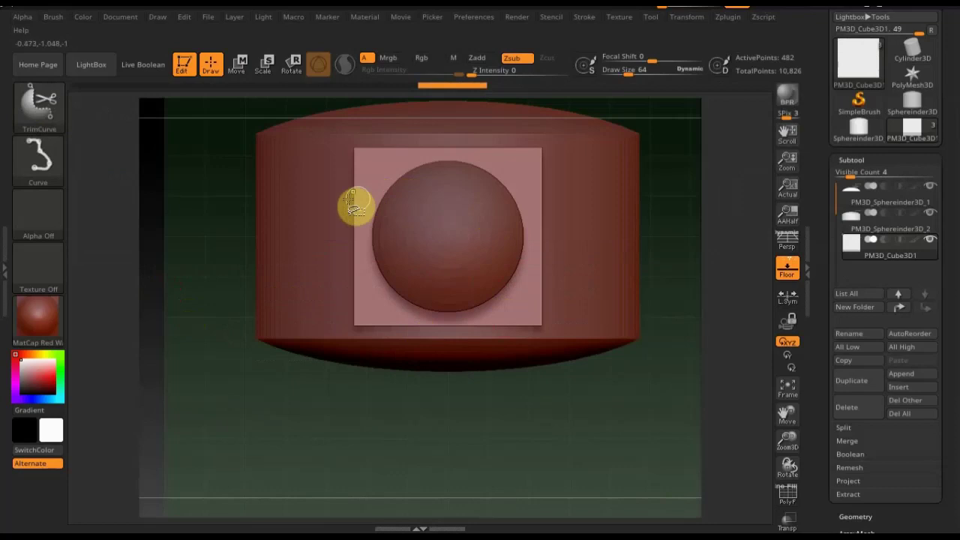
ctrl+shift+drag(335, 197, 378, 193)
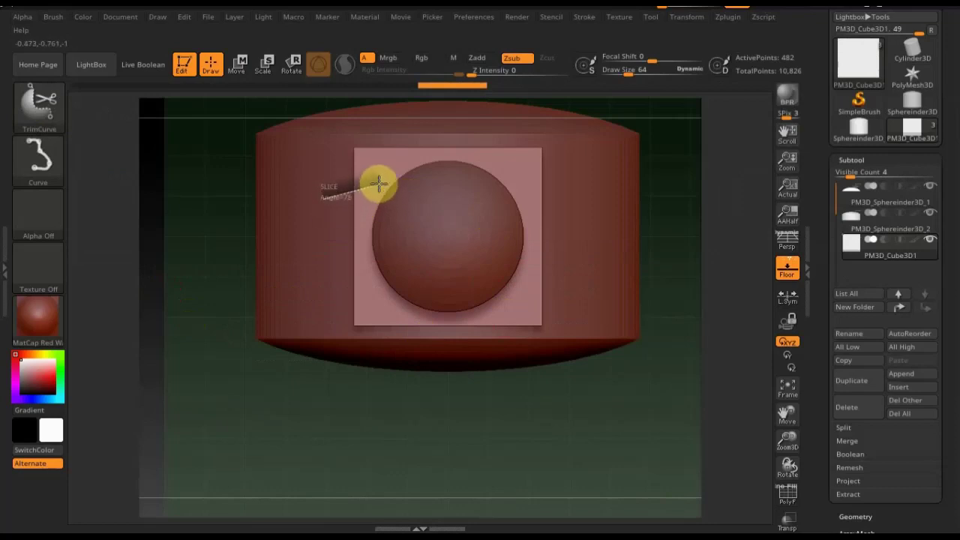
ctrl+shift+drag(379, 183, 404, 162)
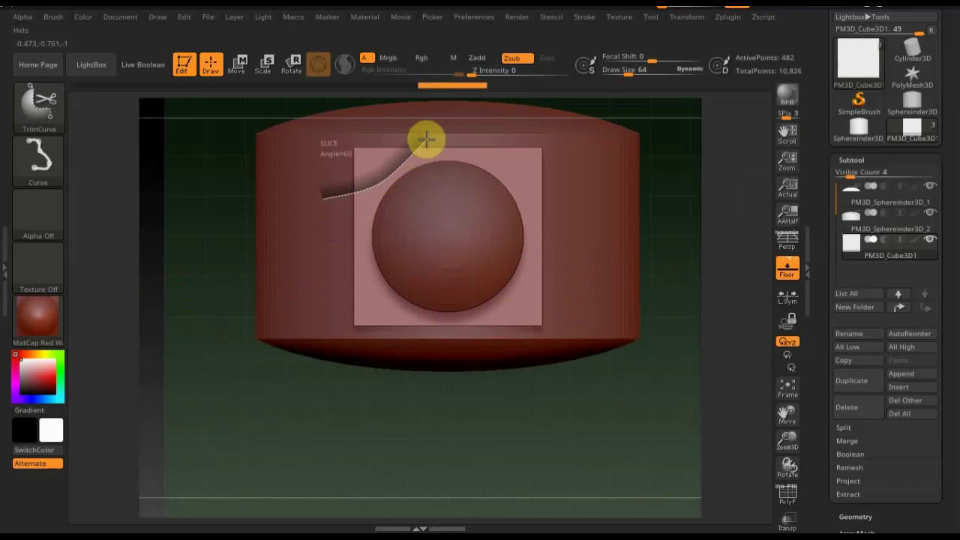
ctrl+shift+drag(426, 140, 425, 138)
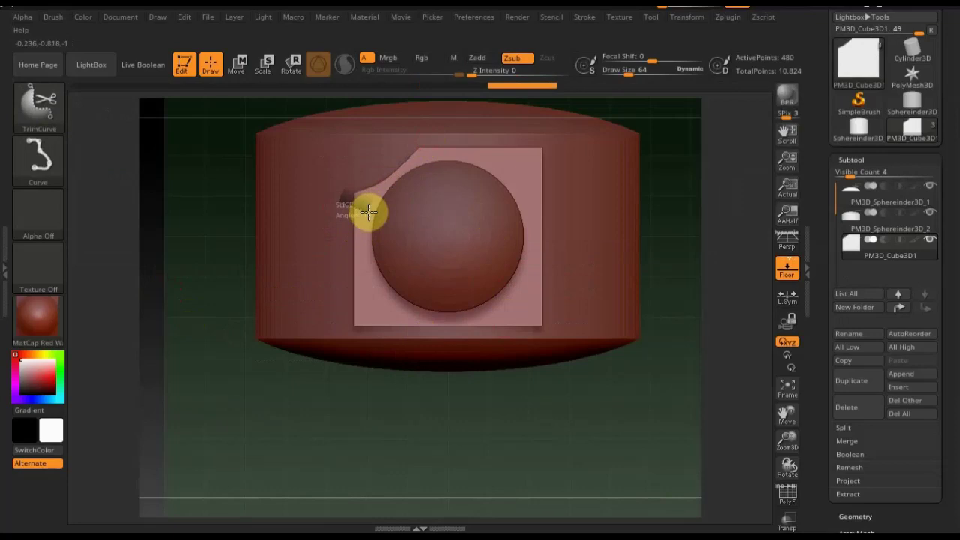
Step: Trim the plate's left side, undo the sliver result, and recut the corner
drag(372, 247, 374, 327)
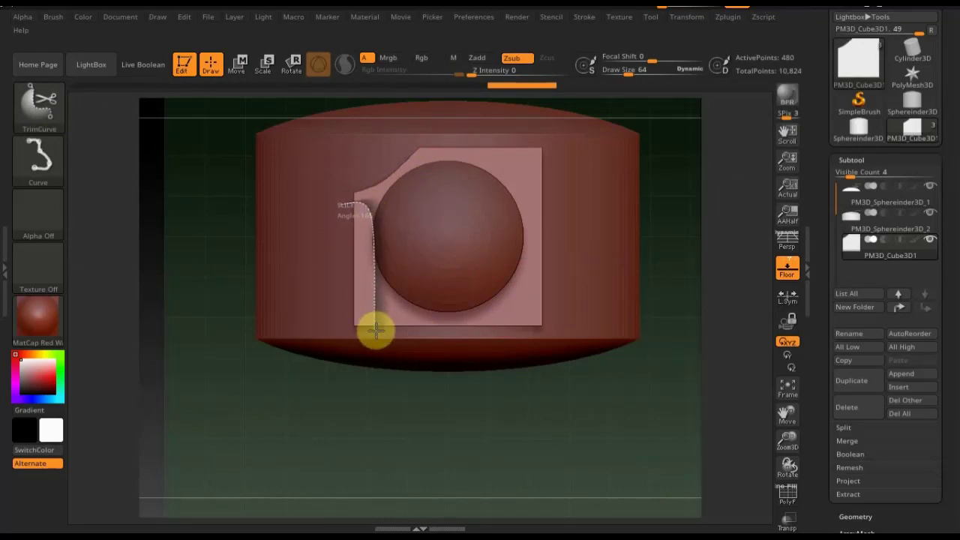
ctrl+shift+drag(376, 332, 376, 332)
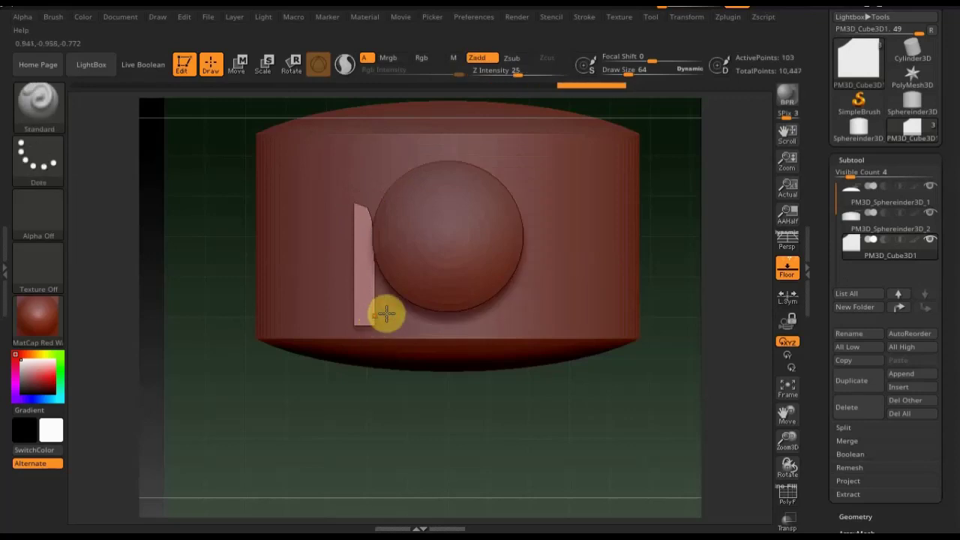
key(ctrl+z)
mouse_move(368, 398)
ctrl+shift+mouse_down()
mouse_move(374, 233)
mouse_move(332, 195)
ctrl+shift+mouse_up()
mouse_move(524, 377)
mouse_down()
mouse_move(566, 290)
mouse_move(563, 267)
mouse_move(576, 300)
mouse_move(508, 261)
mouse_move(538, 160)
mouse_up()
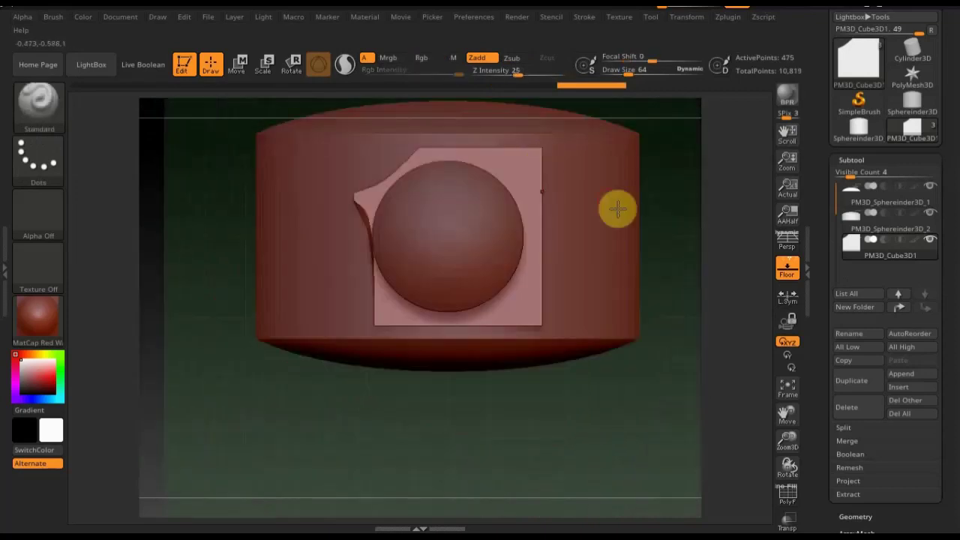
Step: Apply Mirror And Weld to the plate, then undo it to restore the flat slab
click(855, 516)
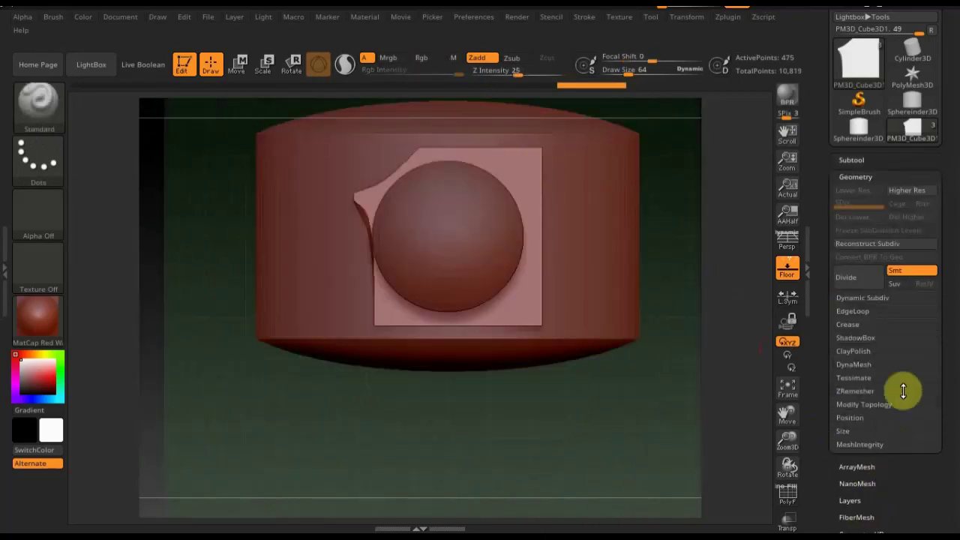
click(866, 403)
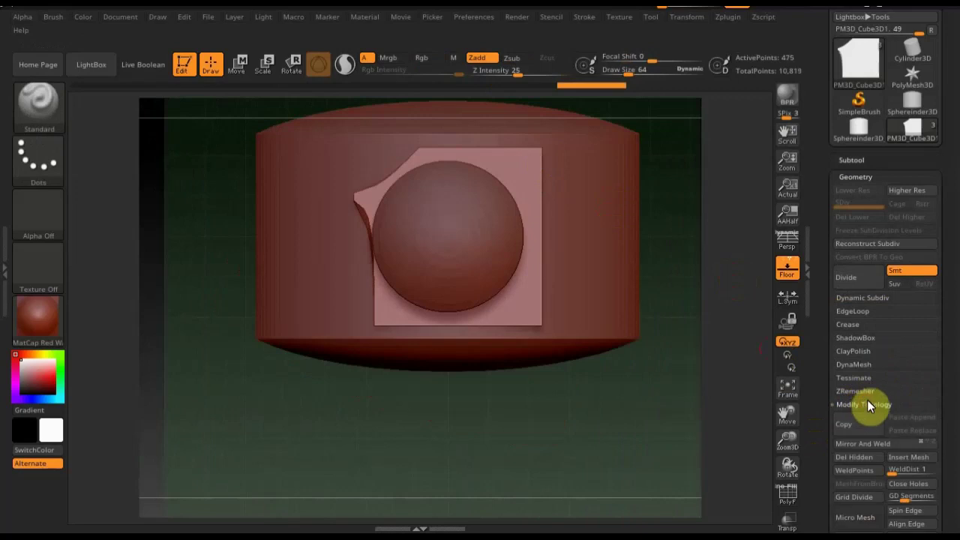
click(882, 444)
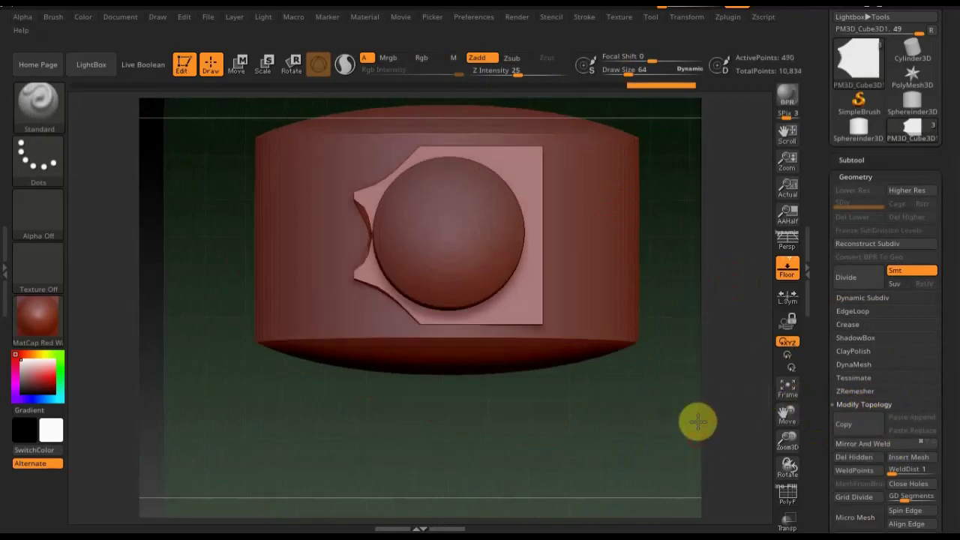
mouse_move(697, 405)
mouse_down()
mouse_move(622, 418)
mouse_move(642, 420)
mouse_move(652, 440)
mouse_move(615, 407)
mouse_move(611, 342)
mouse_move(610, 400)
mouse_move(614, 367)
mouse_move(589, 322)
mouse_move(533, 452)
mouse_move(563, 426)
mouse_move(598, 368)
mouse_up()
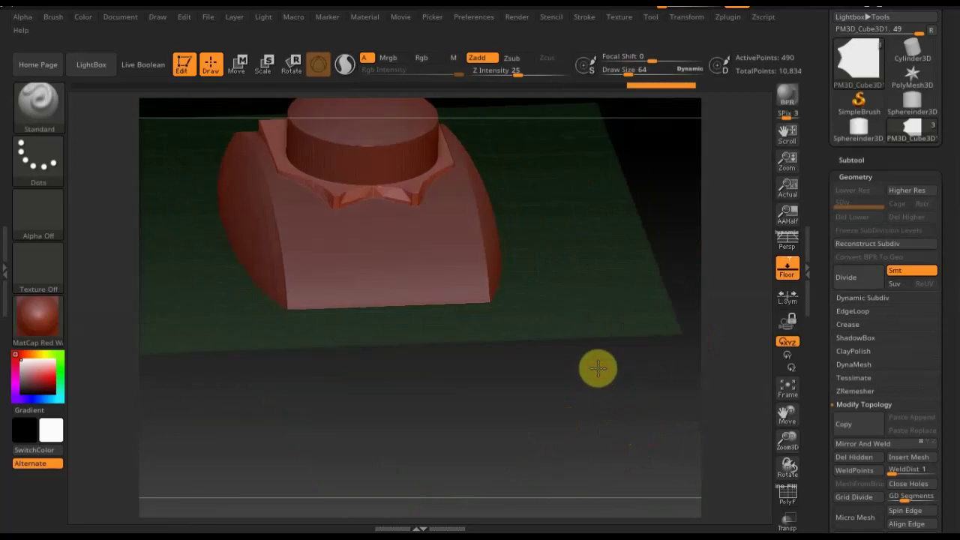
key(ctrl+z)
key(ctrl+z)
key(ctrl+z)
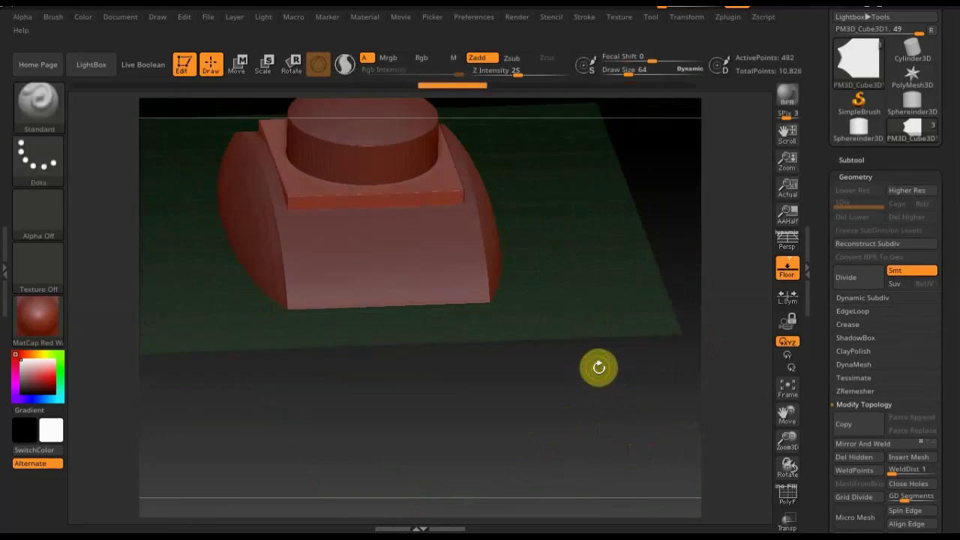
mouse_move(612, 392)
mouse_down()
mouse_move(555, 368)
mouse_move(585, 342)
mouse_move(588, 361)
mouse_up()
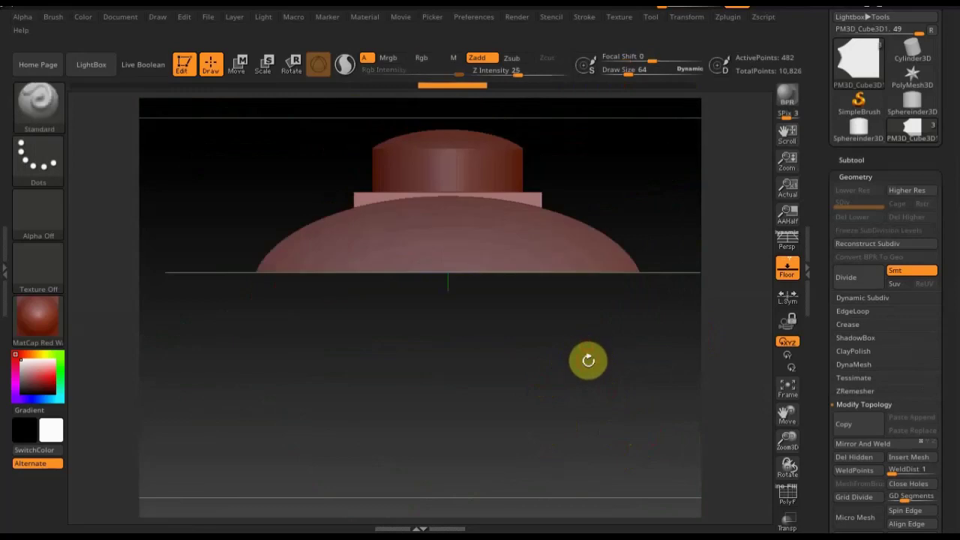
Step: Turn off the floor grid and bring up the Subtool Append mesh picker
mouse_move(630, 405)
mouse_down()
mouse_move(600, 433)
mouse_move(728, 390)
mouse_up()
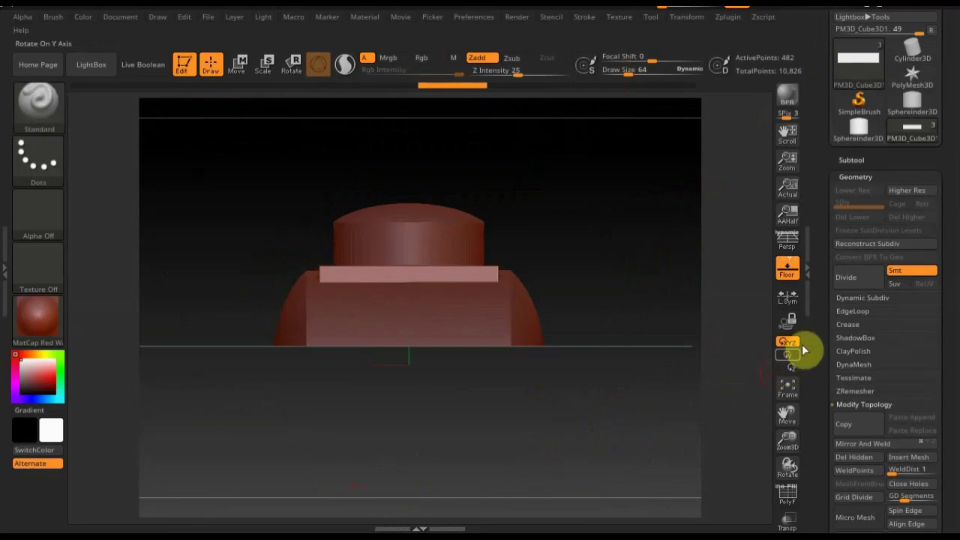
click(789, 280)
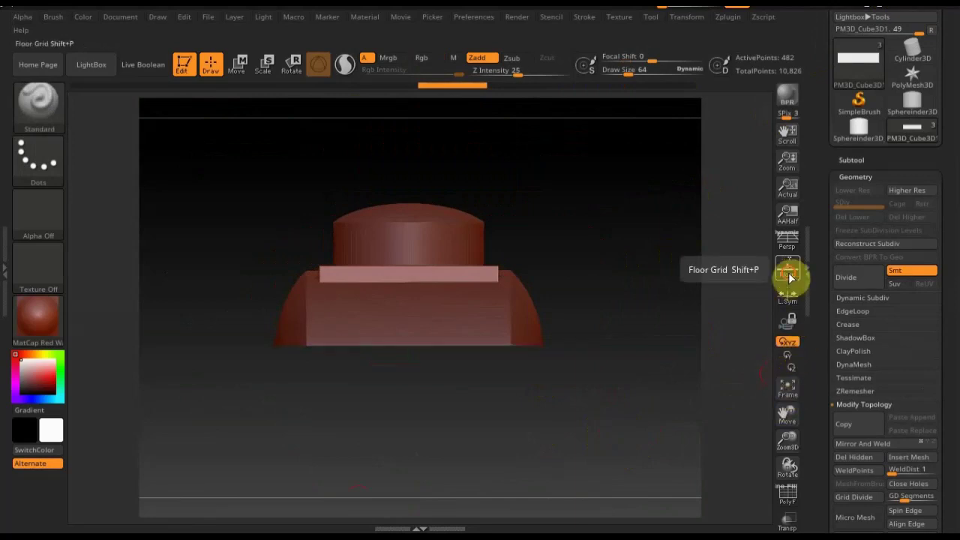
click(852, 157)
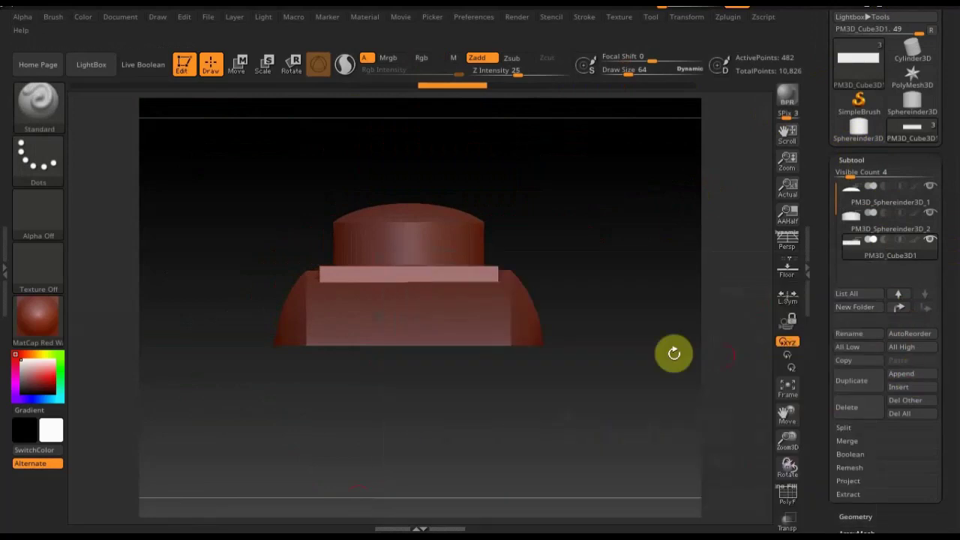
click(909, 377)
mouse_move(683, 366)
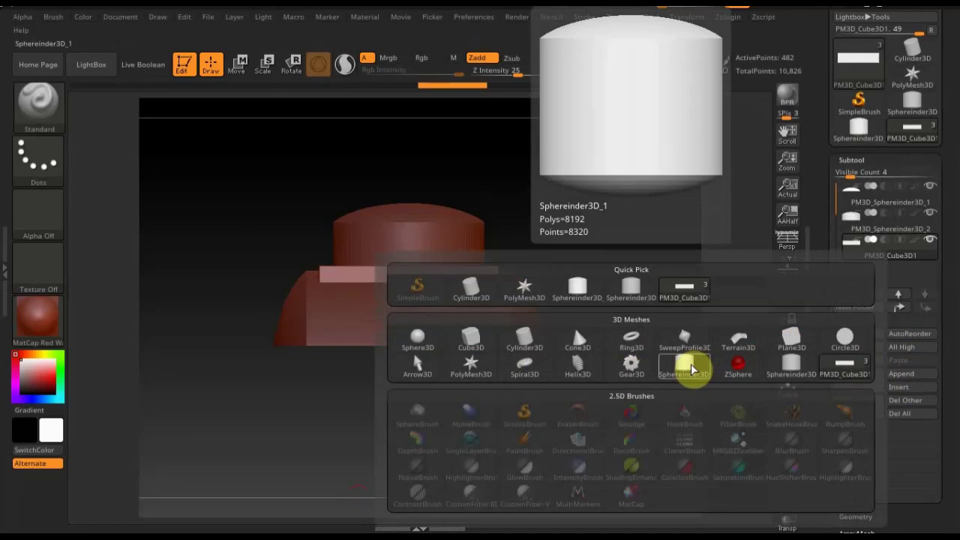
Step: Append a Sphereinder3D, rotate it 90° onto its side and shrink it to wheel size
click(682, 367)
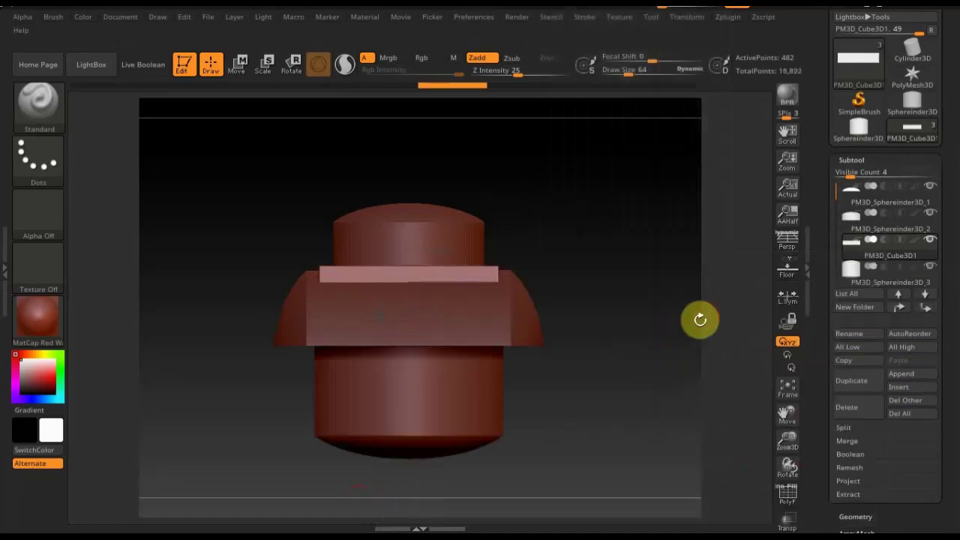
click(851, 272)
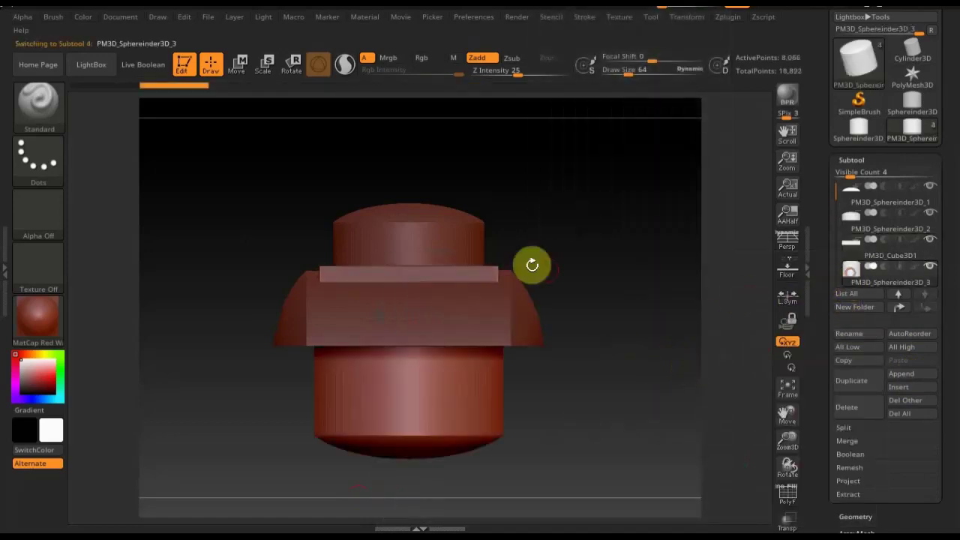
click(238, 66)
mouse_move(434, 307)
mouse_down()
mouse_move(445, 383)
mouse_move(452, 365)
mouse_move(397, 354)
mouse_up()
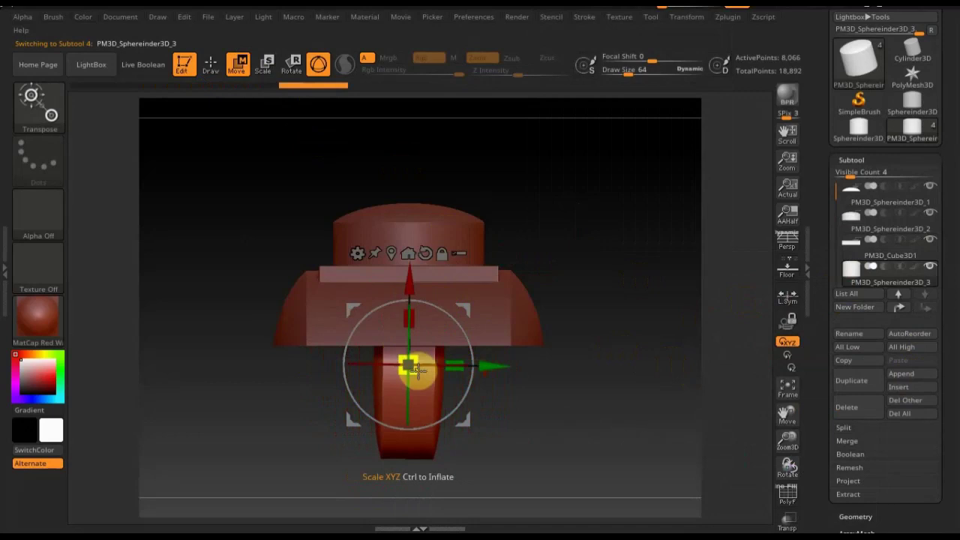
drag(419, 372, 402, 294)
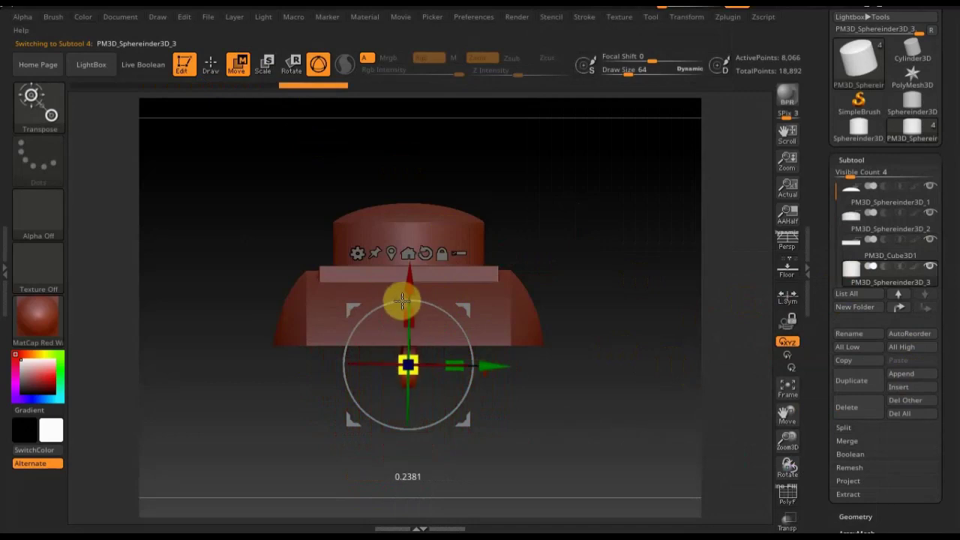
Step: Move the small wheel out beside the hull's lower edge
mouse_move(561, 348)
mouse_down()
mouse_move(636, 357)
mouse_move(622, 388)
mouse_up()
mouse_move(491, 365)
mouse_down()
mouse_move(637, 397)
mouse_move(698, 398)
mouse_up()
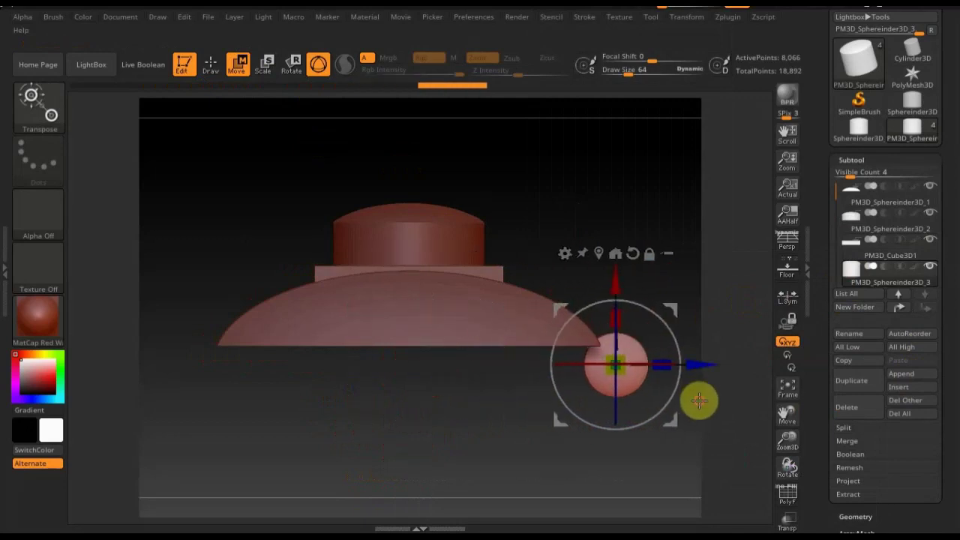
mouse_move(671, 240)
mouse_down()
mouse_move(634, 247)
mouse_move(657, 222)
mouse_up()
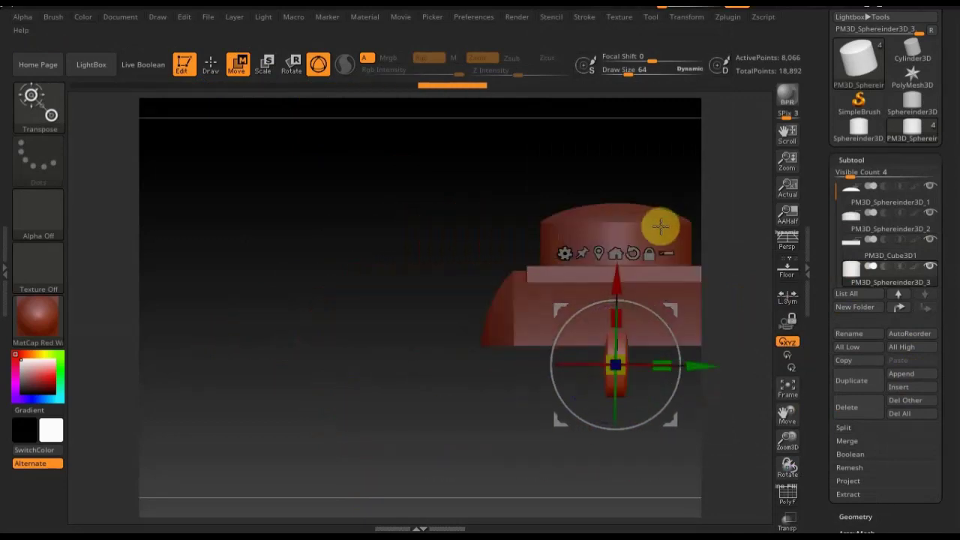
drag(709, 366, 581, 364)
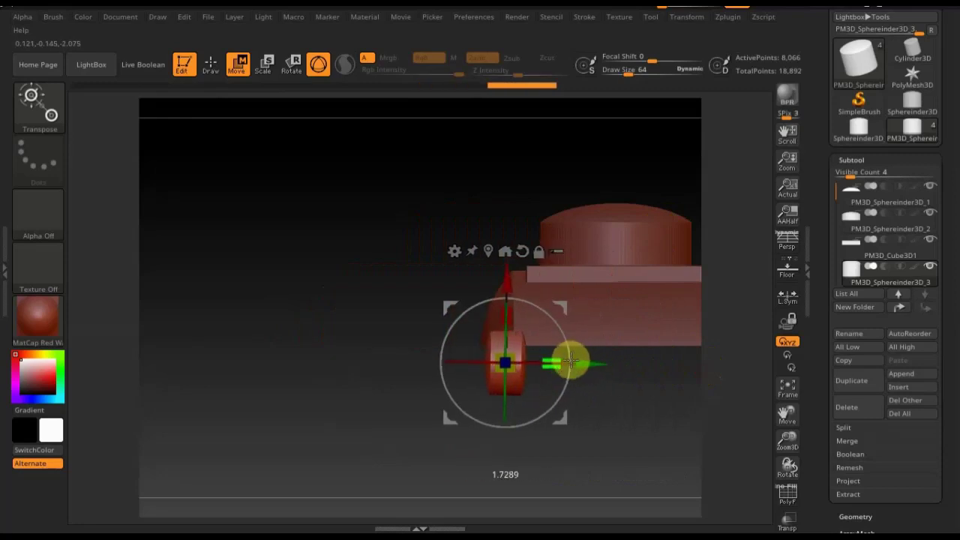
drag(345, 337, 420, 338)
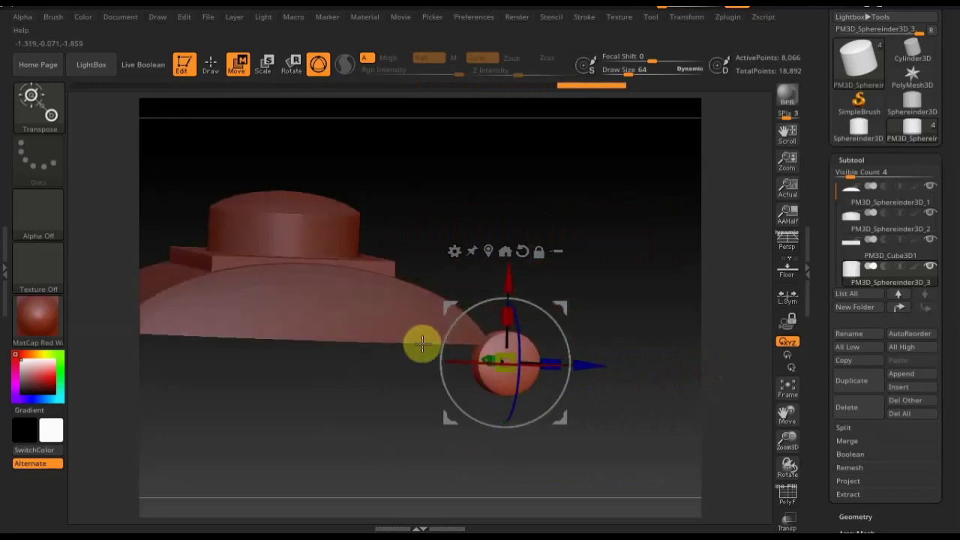
mouse_move(579, 428)
mouse_down()
mouse_move(611, 427)
mouse_move(529, 431)
mouse_move(611, 437)
mouse_move(647, 405)
mouse_move(527, 397)
mouse_move(585, 381)
mouse_move(680, 385)
mouse_up()
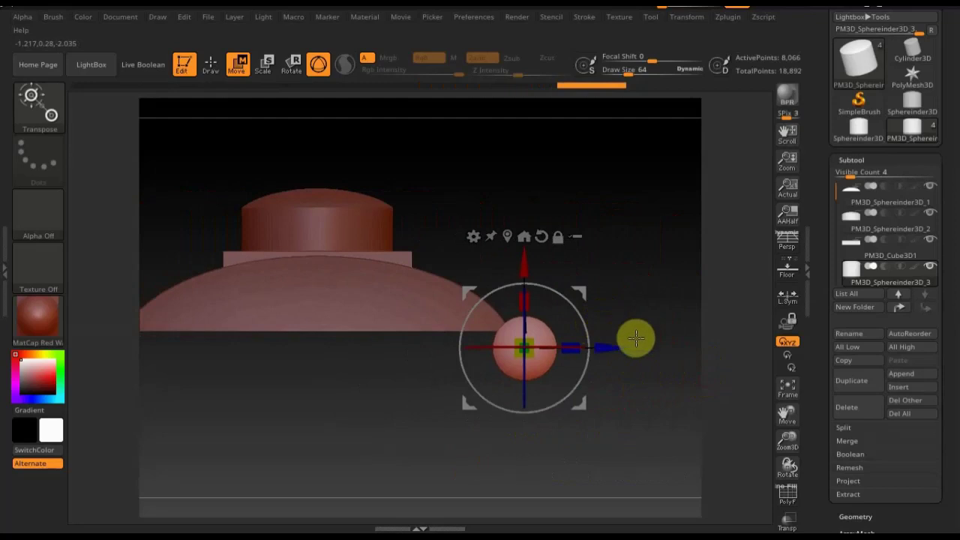
mouse_move(621, 428)
alt+mouse_down()
mouse_move(663, 432)
mouse_move(559, 435)
mouse_move(606, 445)
mouse_move(552, 450)
mouse_move(490, 446)
mouse_move(556, 413)
alt+mouse_up()
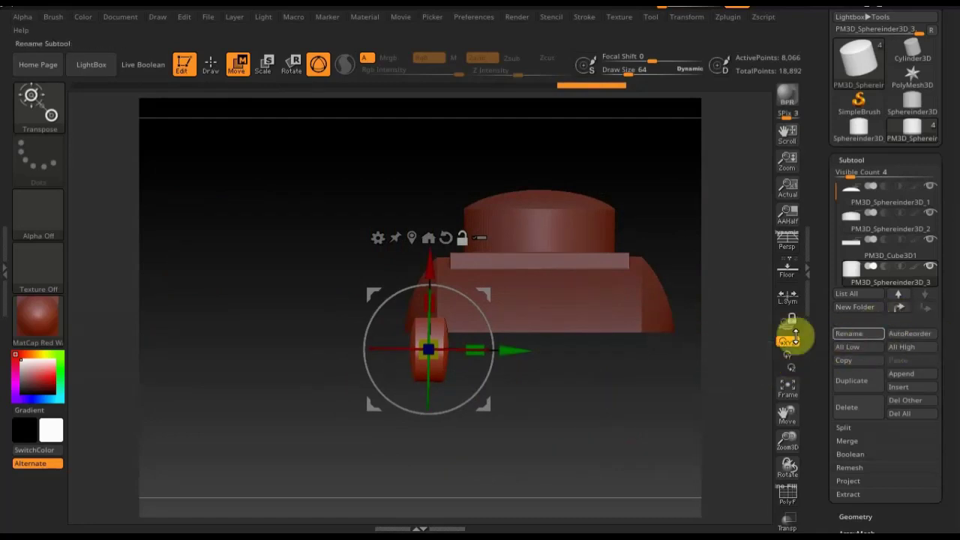
Step: Duplicate the wheel, scale the copy up, stretch it wide and slide it under the turret
click(863, 382)
mouse_move(661, 421)
mouse_down()
mouse_move(685, 418)
mouse_move(636, 414)
mouse_move(685, 403)
mouse_move(740, 418)
mouse_move(592, 365)
mouse_up()
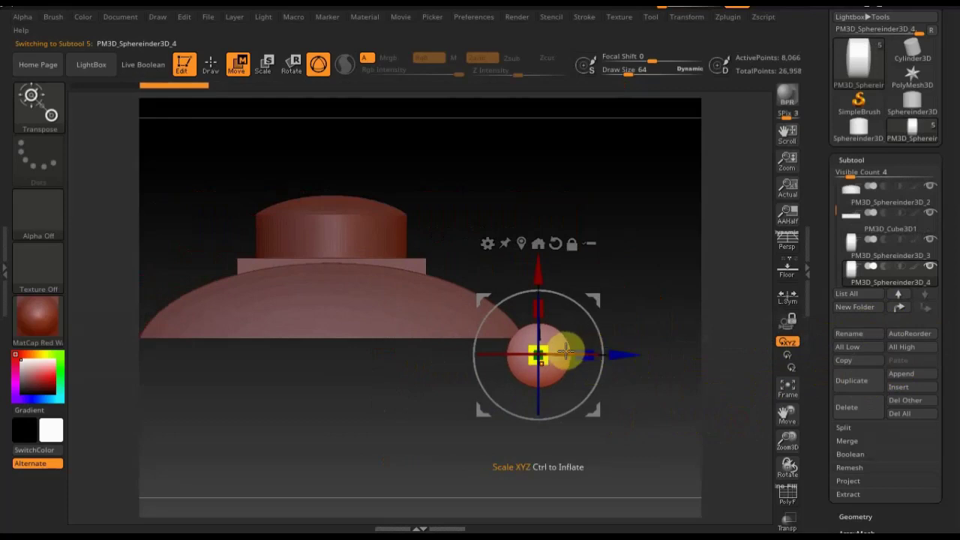
drag(536, 353, 590, 405)
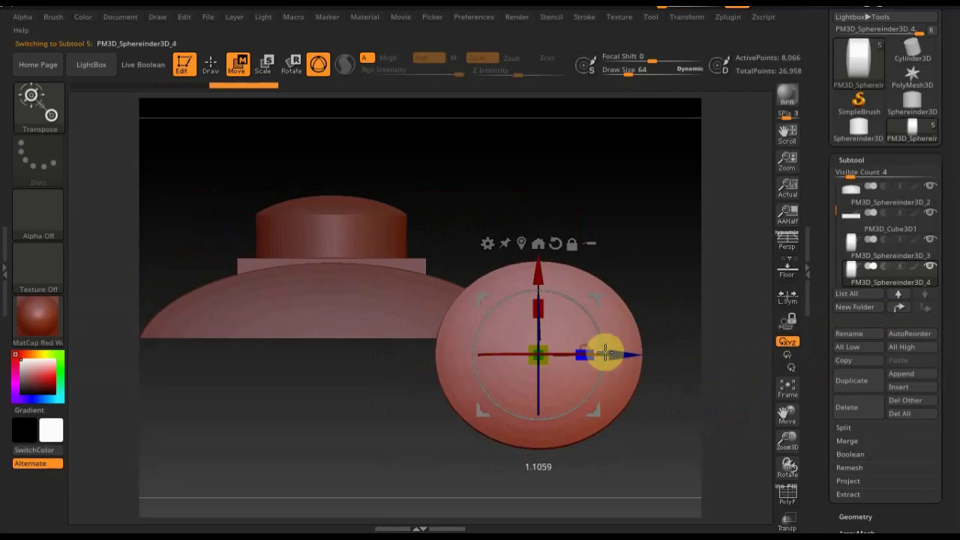
drag(591, 349, 738, 380)
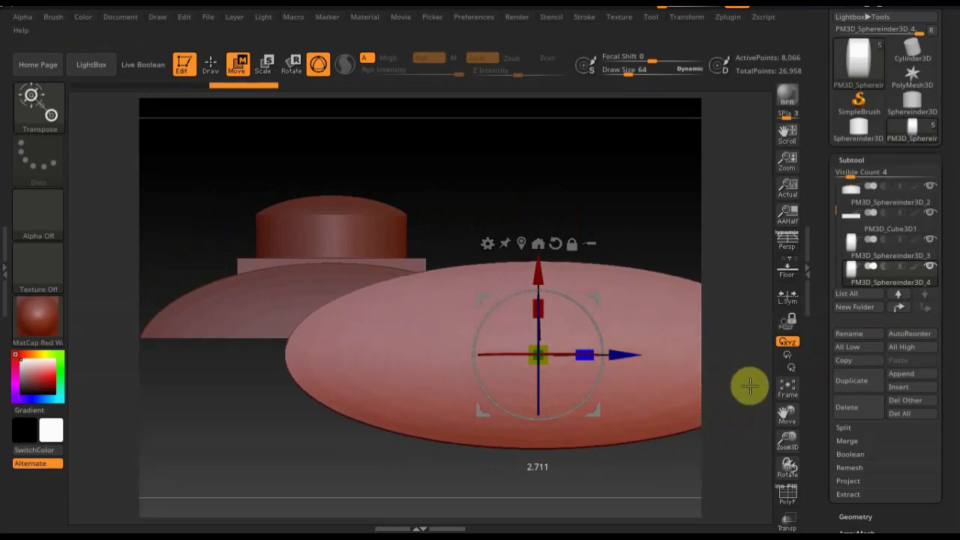
drag(578, 355, 431, 389)
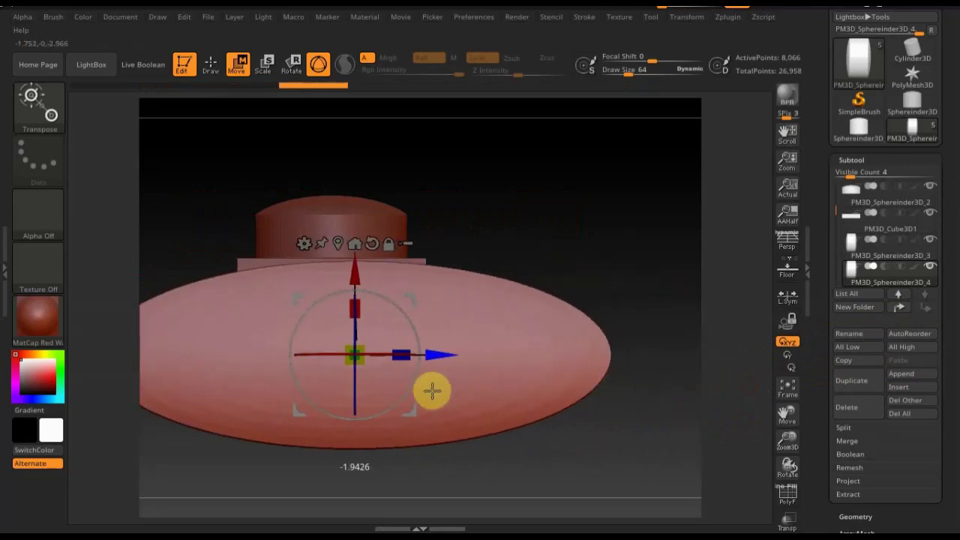
Step: Refine the ellipsoid's length, width and height so it sits beneath the turret
drag(402, 353, 369, 349)
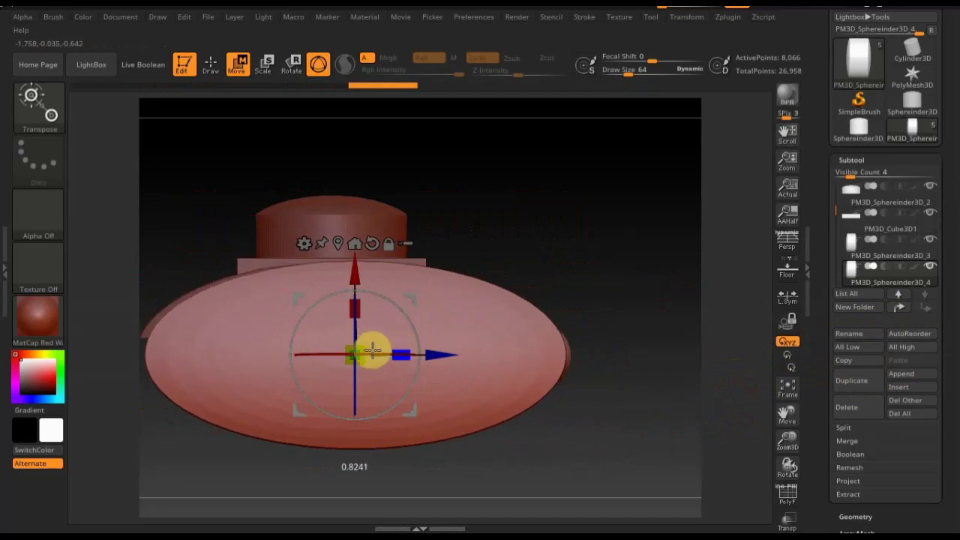
drag(428, 350, 420, 363)
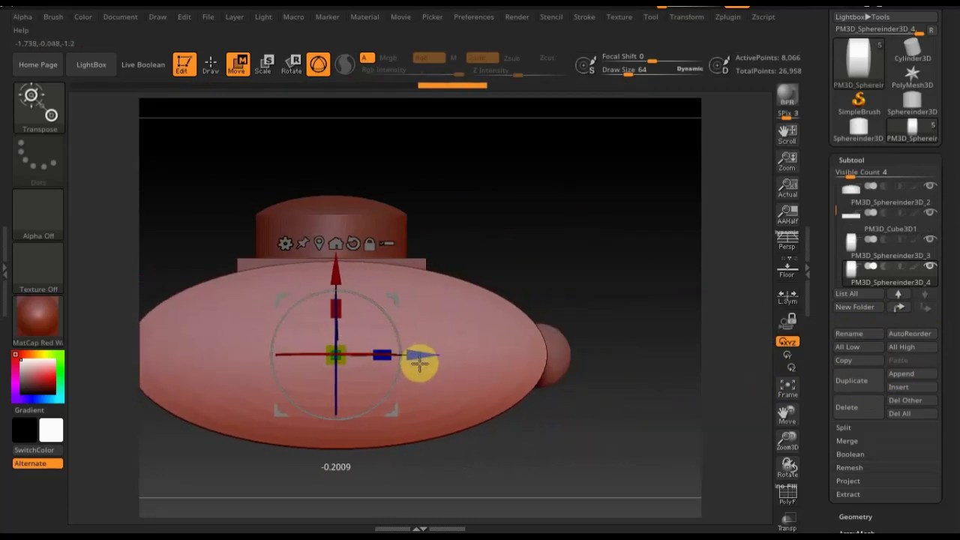
drag(336, 274, 332, 251)
mouse_move(567, 263)
mouse_down()
mouse_move(524, 257)
mouse_move(655, 257)
mouse_up()
drag(413, 337, 677, 347)
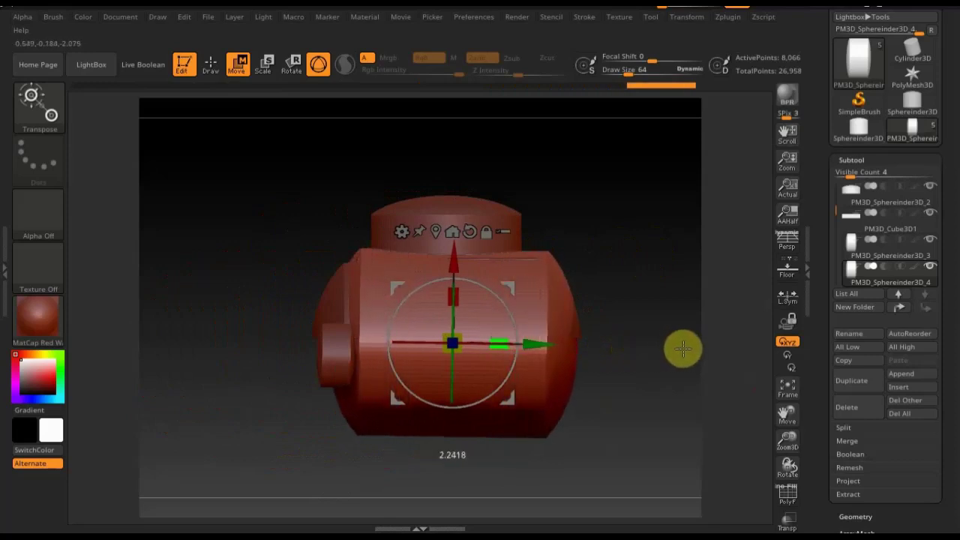
Step: Cut the hull with TrimRect rectangles over its left end and top, undoing the last trim
click(211, 65)
key(ctrl+shift)
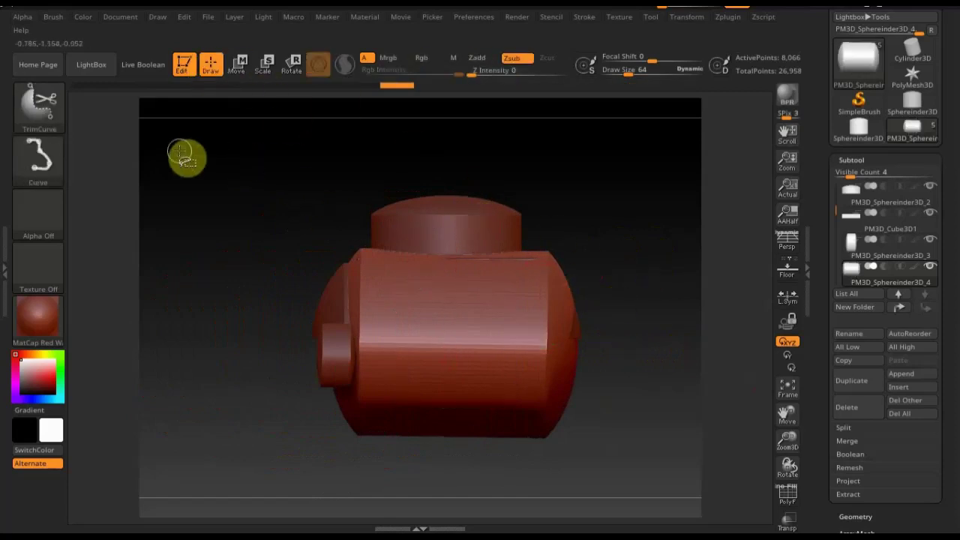
click(38, 103)
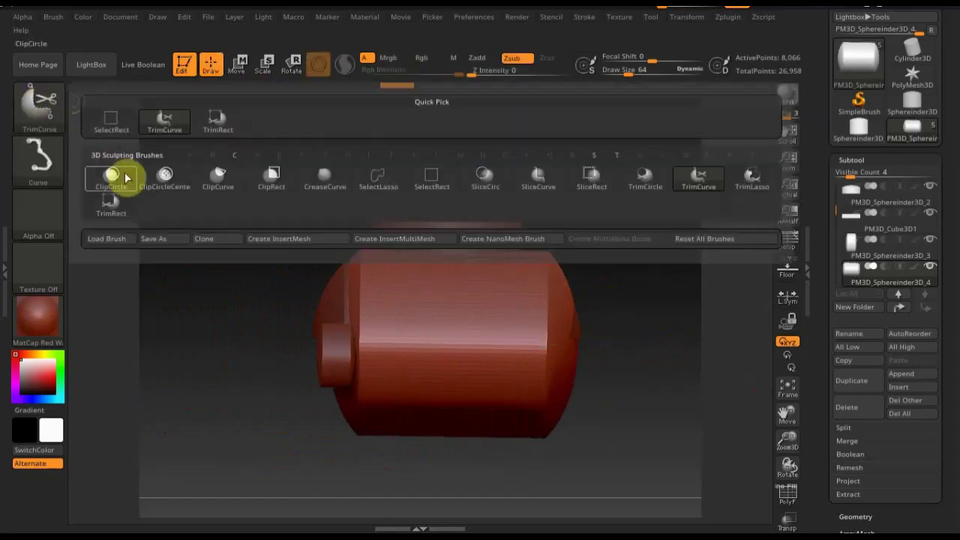
click(109, 209)
ctrl+shift+drag(280, 193, 361, 460)
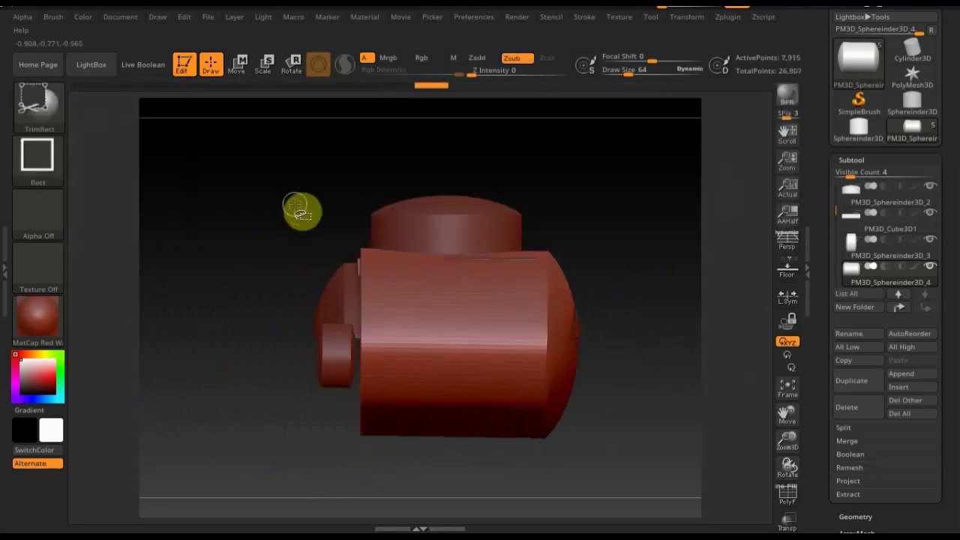
mouse_move(223, 175)
ctrl+shift+mouse_down()
mouse_move(611, 304)
mouse_move(641, 328)
ctrl+shift+mouse_up()
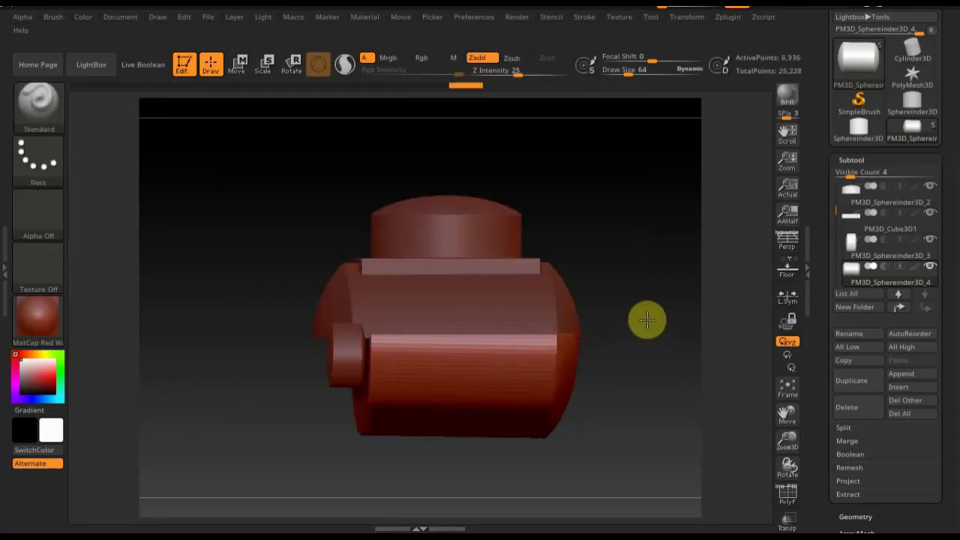
key(ctrl+z)
key(ctrl+z)
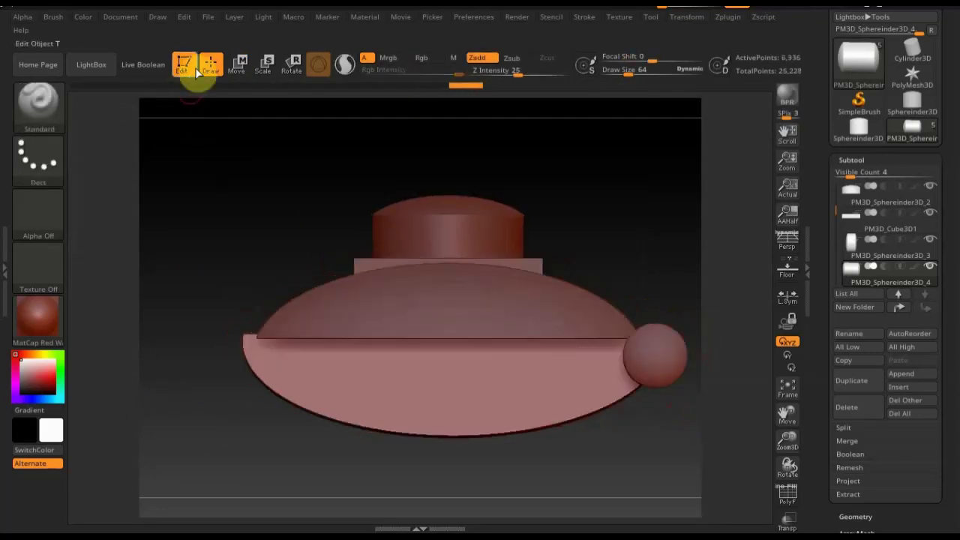
Step: Narrow and nudge the trimmed hull with the gizmo, then Mirror And Weld it
click(238, 66)
drag(499, 333, 493, 335)
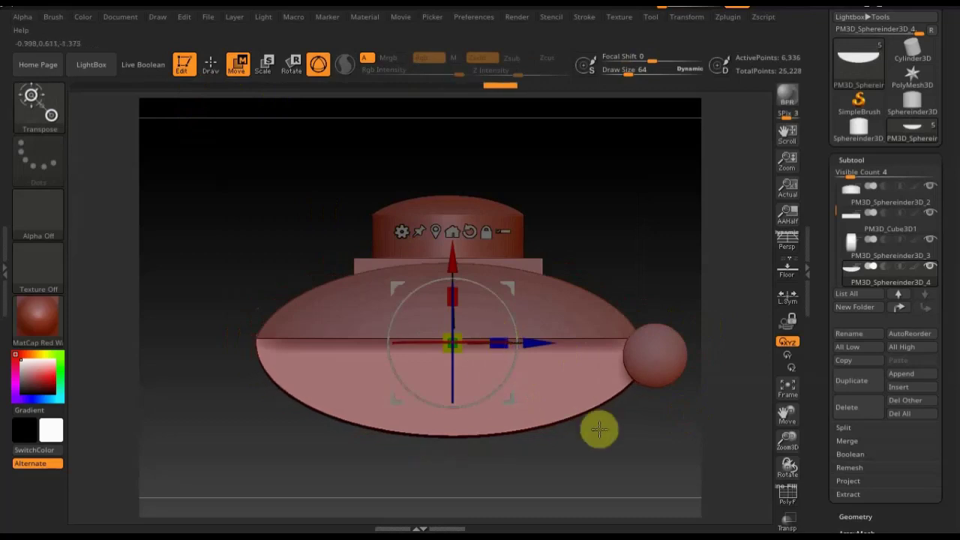
shift+drag(583, 450, 566, 445)
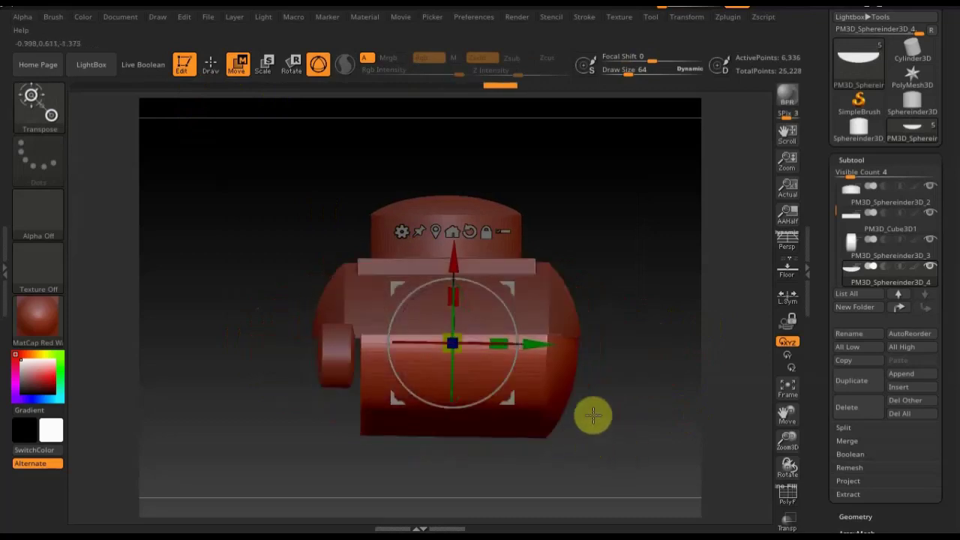
drag(538, 343, 530, 343)
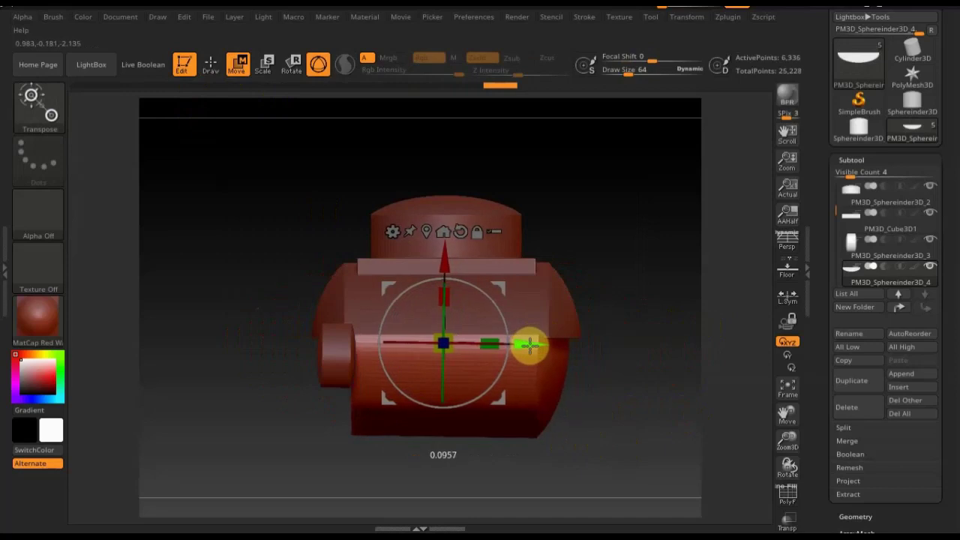
click(850, 516)
click(861, 444)
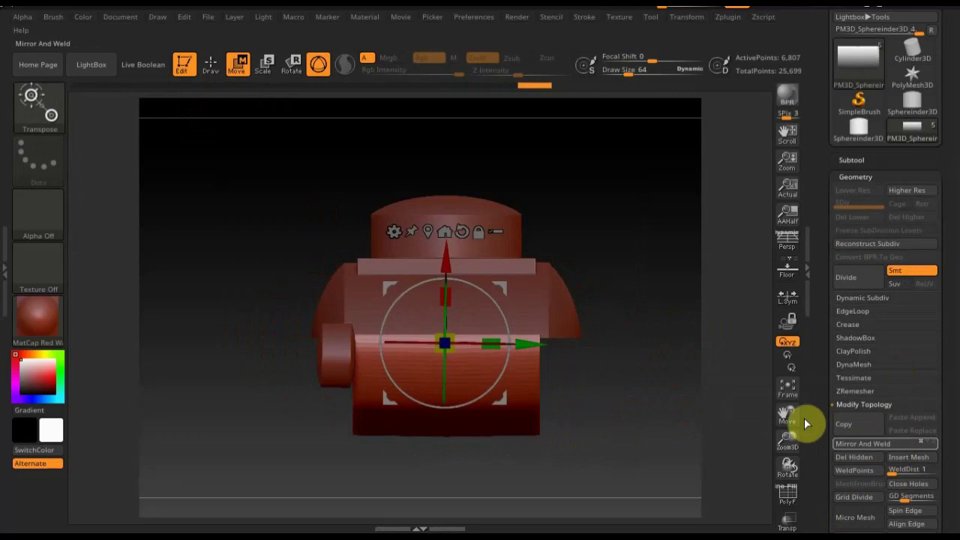
Step: Select the left wheel cylinder and mirror it to the other side
click(854, 158)
click(857, 247)
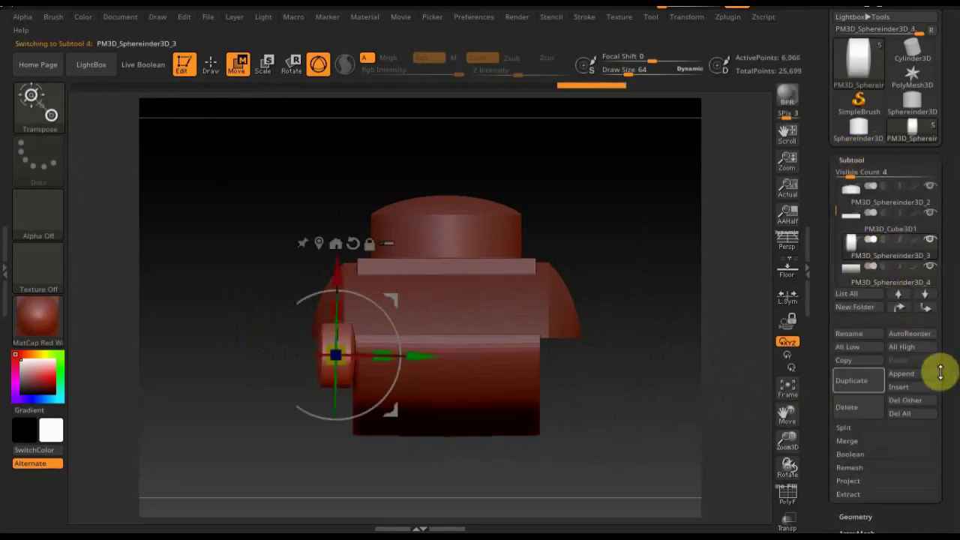
click(859, 516)
click(875, 444)
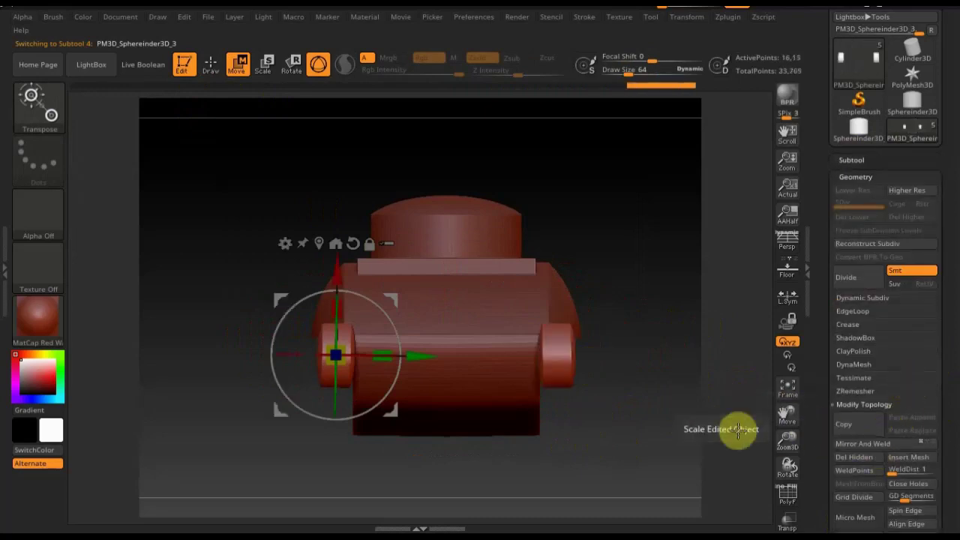
Step: Place the mirrored wheel against the hull's right end
drag(739, 435, 685, 439)
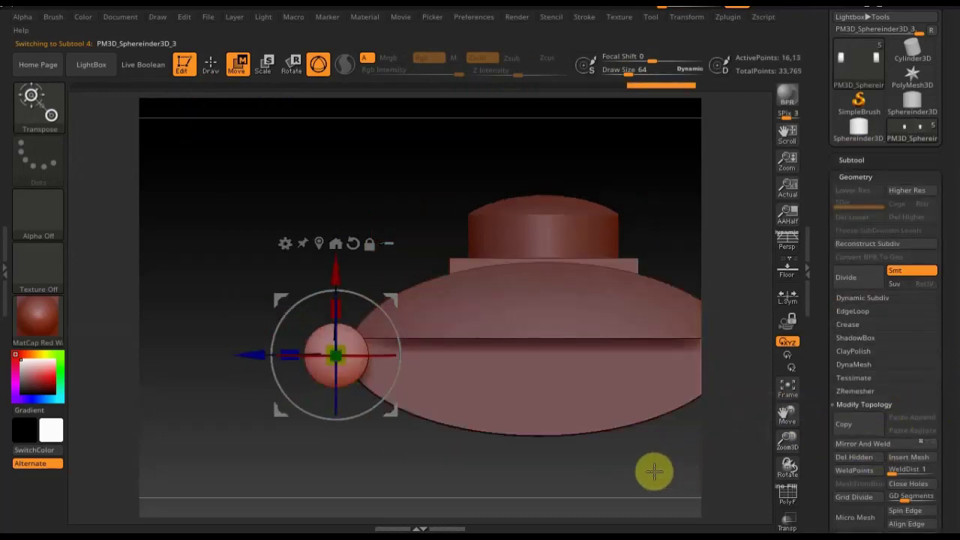
alt+drag(654, 470, 566, 457)
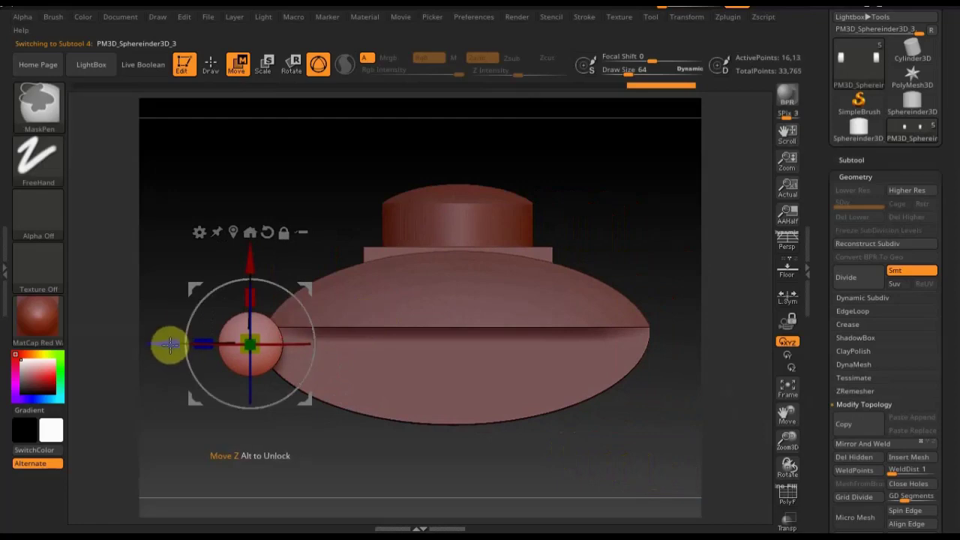
ctrl+drag(171, 343, 572, 347)
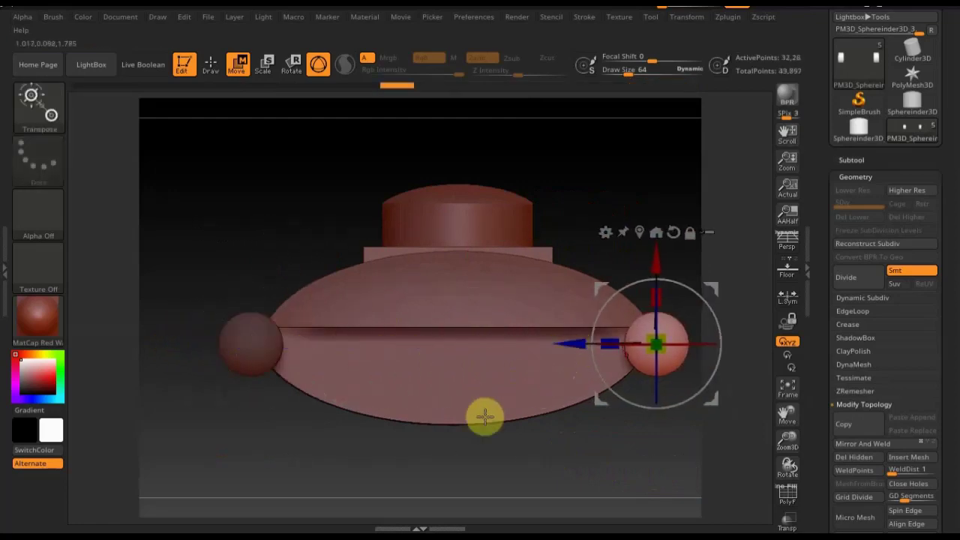
mouse_move(510, 456)
mouse_down()
mouse_move(499, 453)
mouse_move(574, 460)
mouse_move(315, 397)
mouse_up()
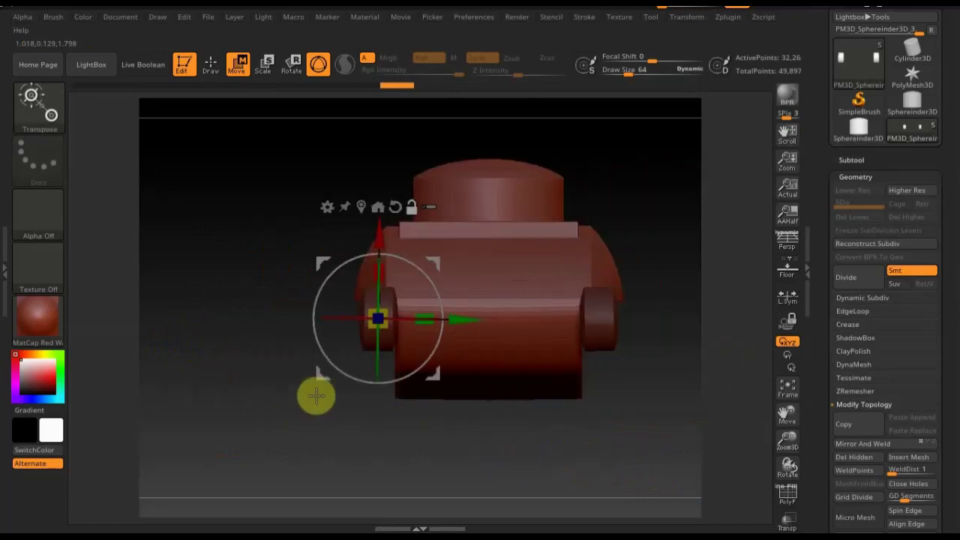
mouse_move(617, 386)
mouse_down()
mouse_move(568, 385)
mouse_move(566, 424)
mouse_move(700, 402)
mouse_move(718, 409)
mouse_up()
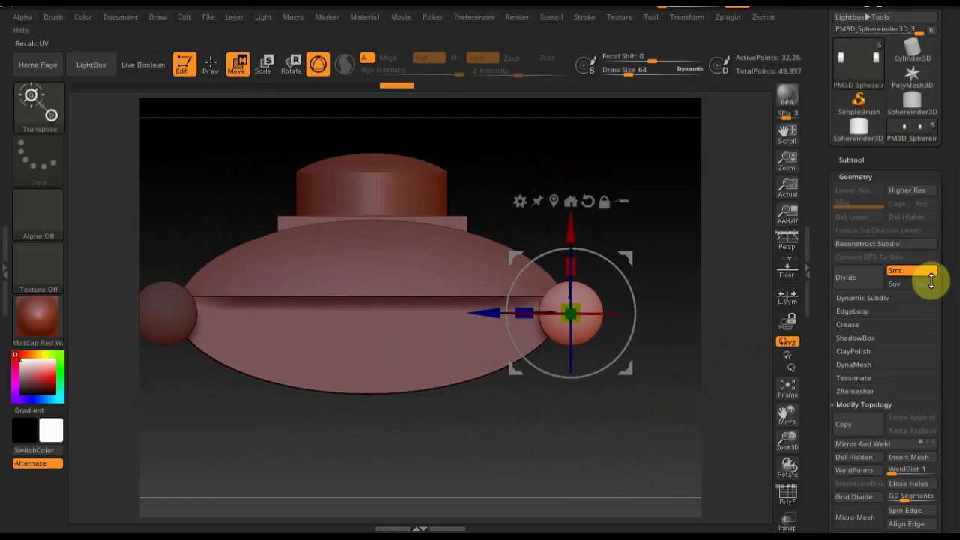
click(850, 158)
Step: Append a Sphereinder3D mesh to the tank and make the new part active
click(918, 372)
click(922, 376)
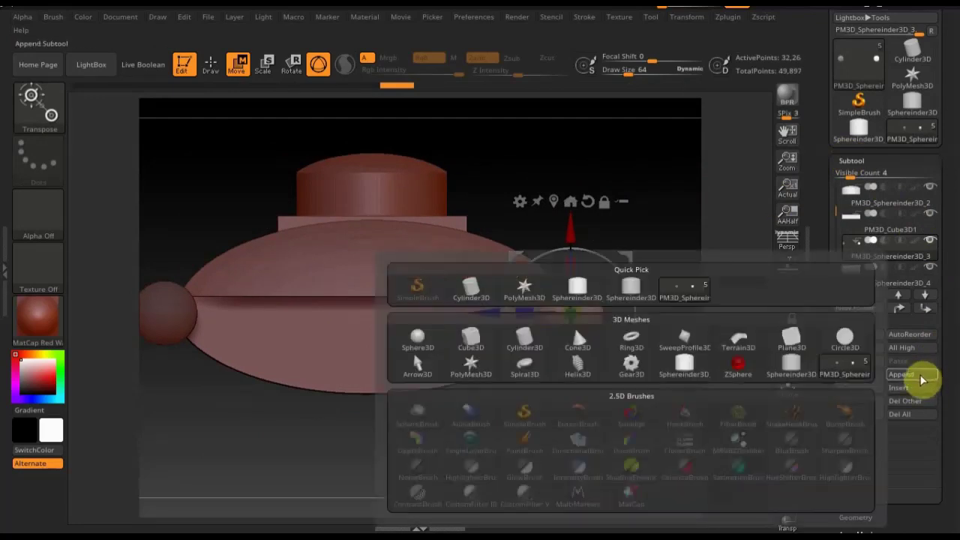
click(690, 371)
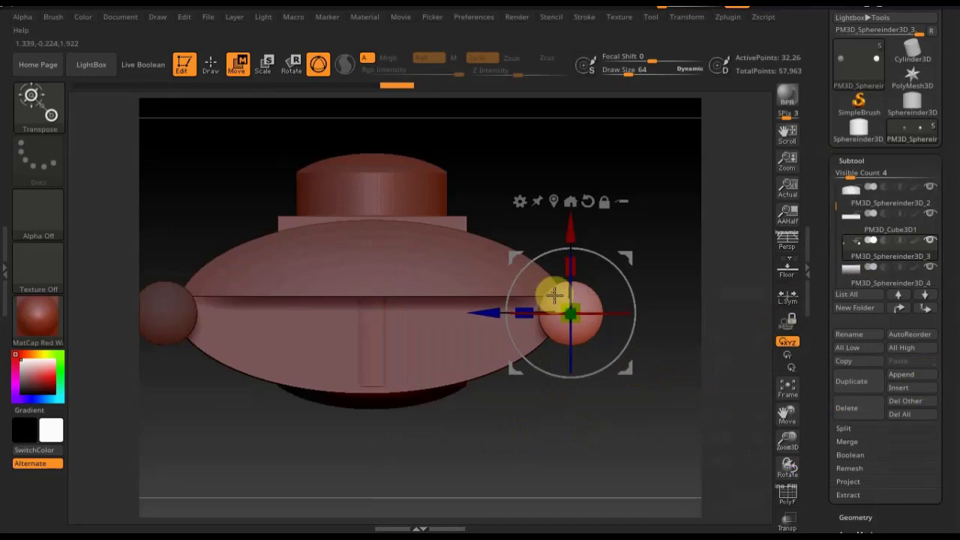
click(555, 337)
click(572, 341)
click(534, 383)
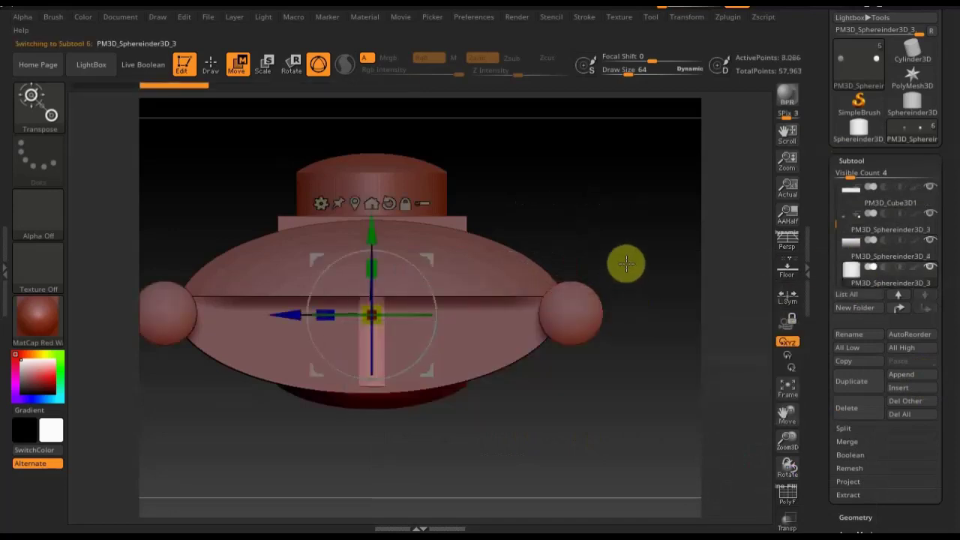
Step: Rotate the new part about 86 degrees, move it over the left wheel and shrink it
drag(523, 461, 600, 450)
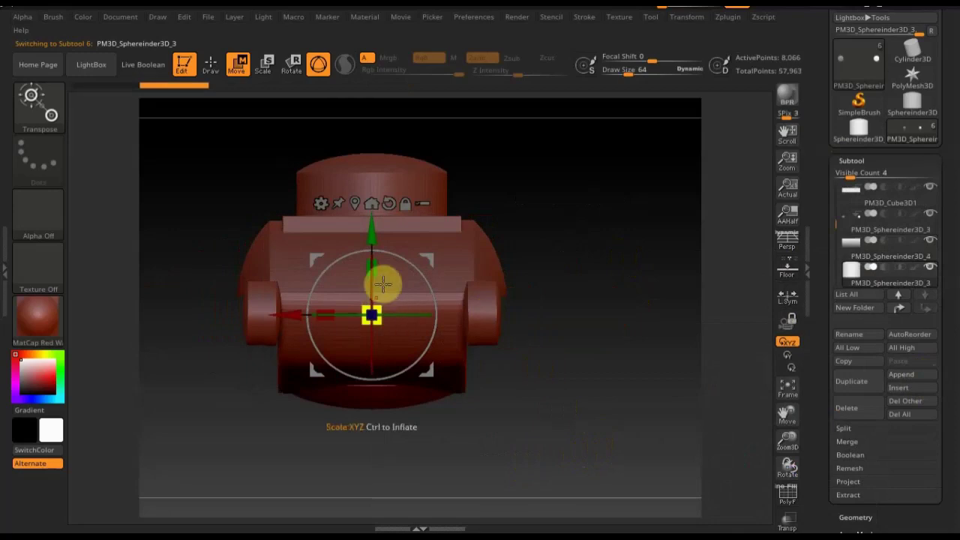
drag(404, 261, 274, 255)
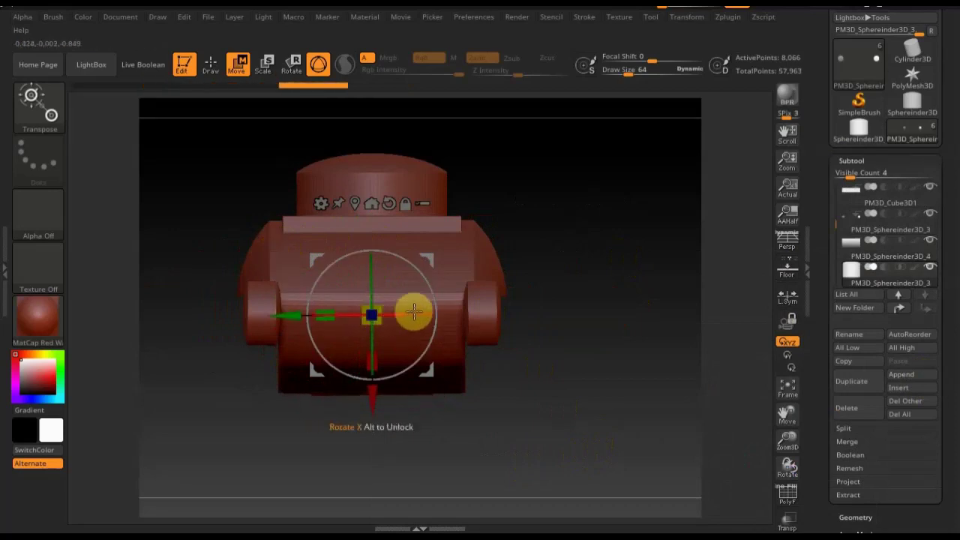
mouse_move(647, 330)
mouse_down()
mouse_move(593, 335)
mouse_move(615, 399)
mouse_up()
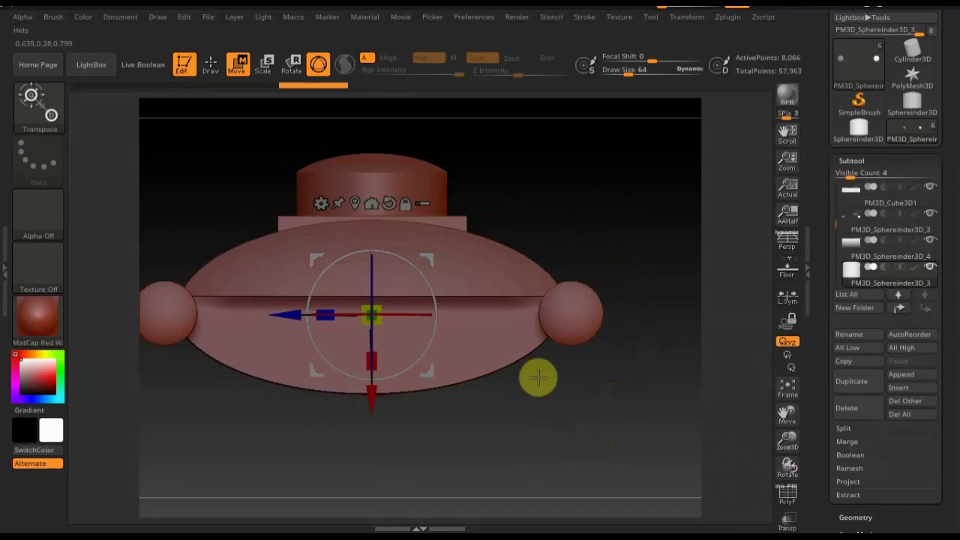
alt+drag(539, 385, 578, 392)
alt+drag(364, 328, 157, 337)
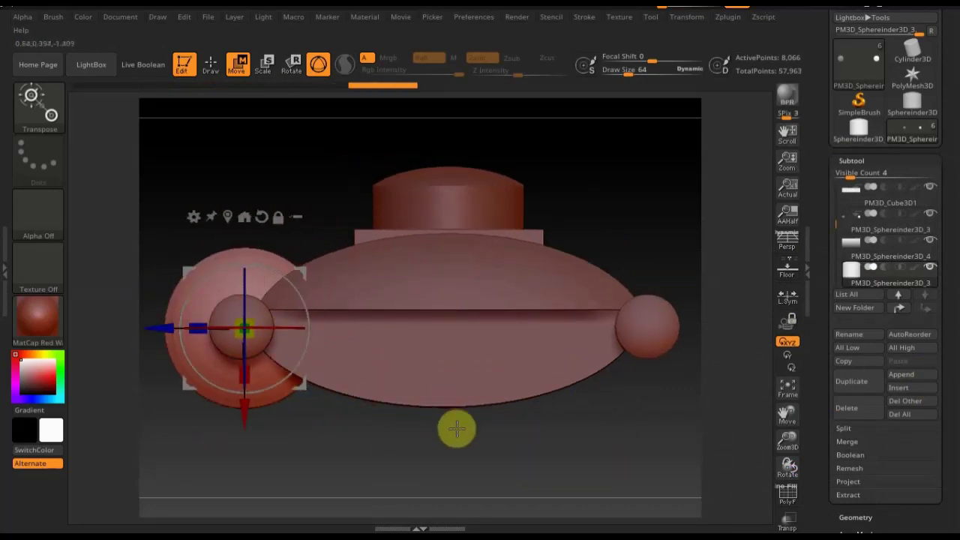
drag(454, 429, 490, 437)
mouse_move(242, 324)
mouse_down()
mouse_move(231, 324)
mouse_move(271, 331)
mouse_up()
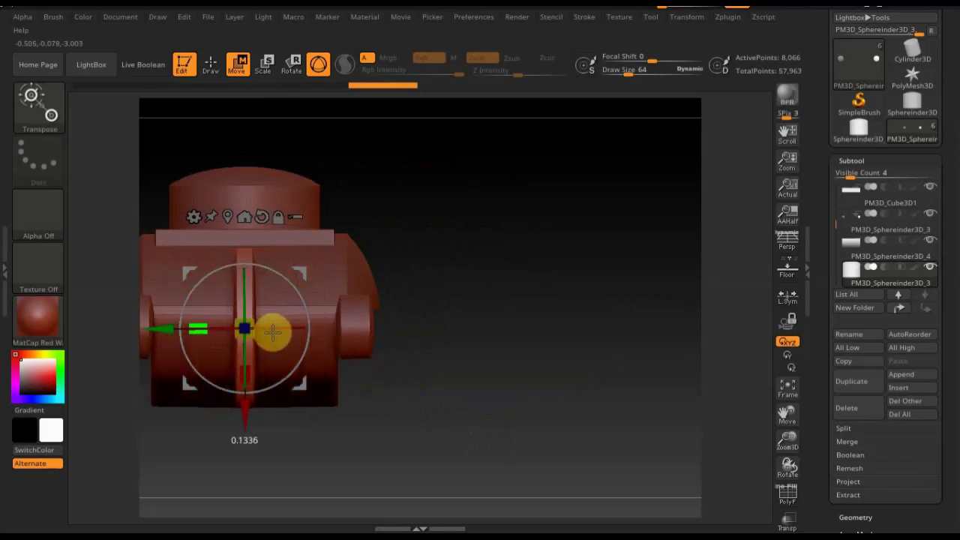
Step: Stretch the part into a wide ellipsoid and centre it under the hull
drag(424, 368, 407, 413)
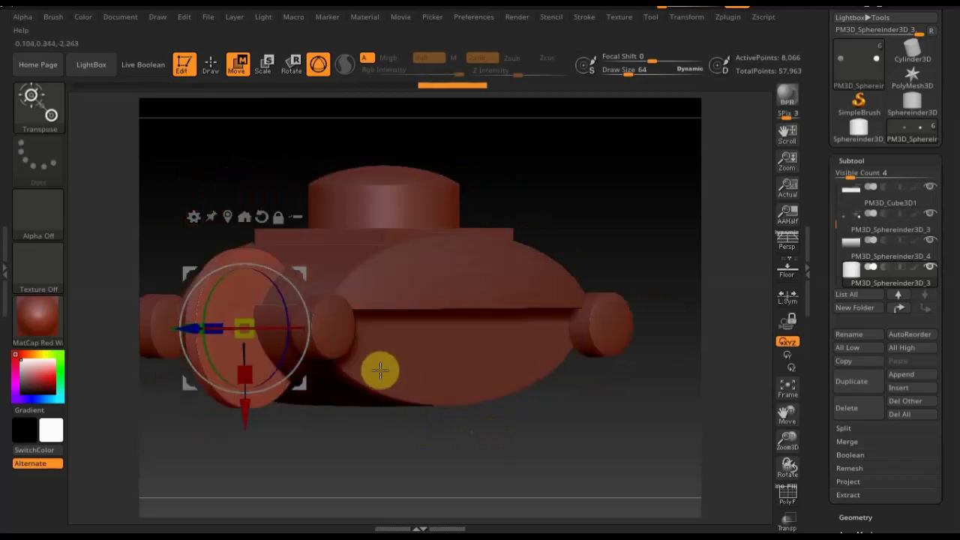
drag(196, 324, 124, 322)
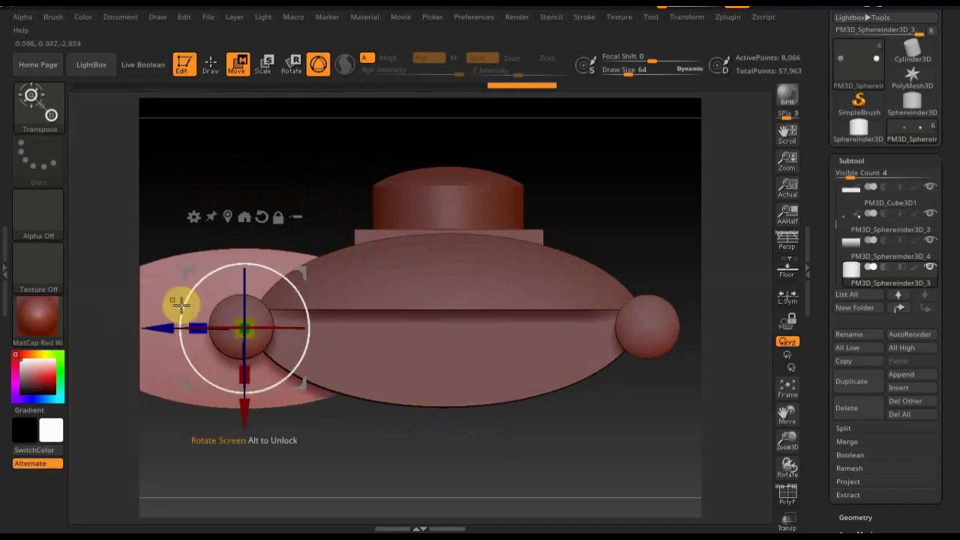
mouse_move(177, 328)
mouse_down()
mouse_move(315, 357)
mouse_move(320, 347)
mouse_up()
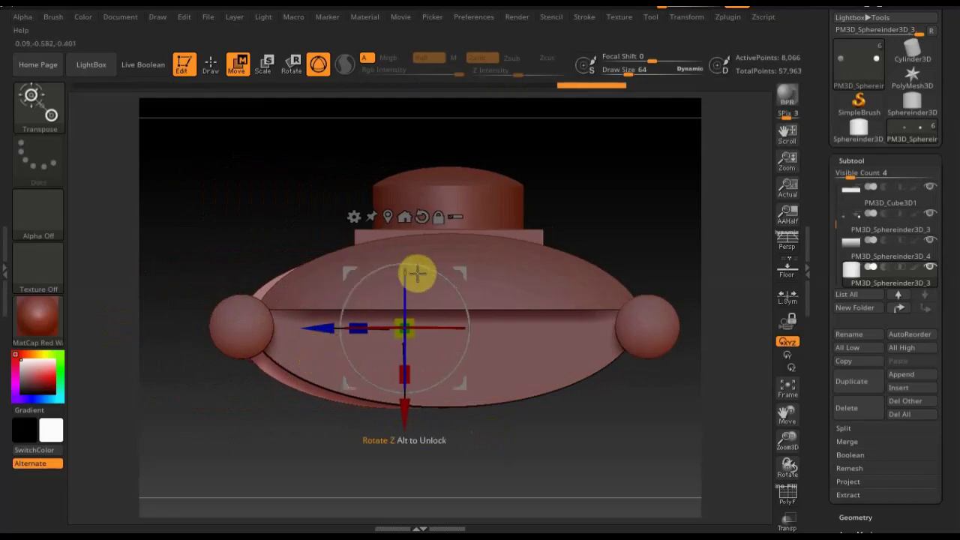
drag(411, 411, 418, 398)
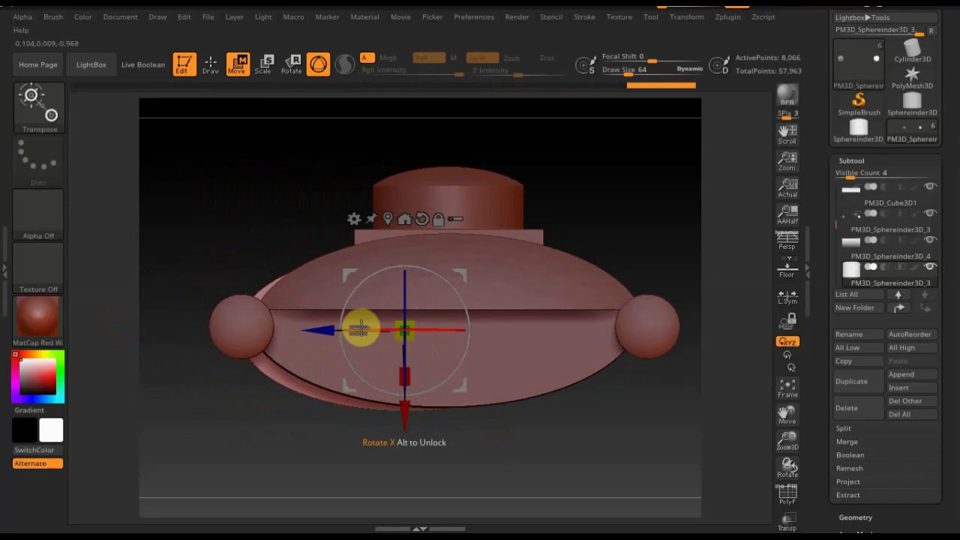
drag(357, 326, 327, 328)
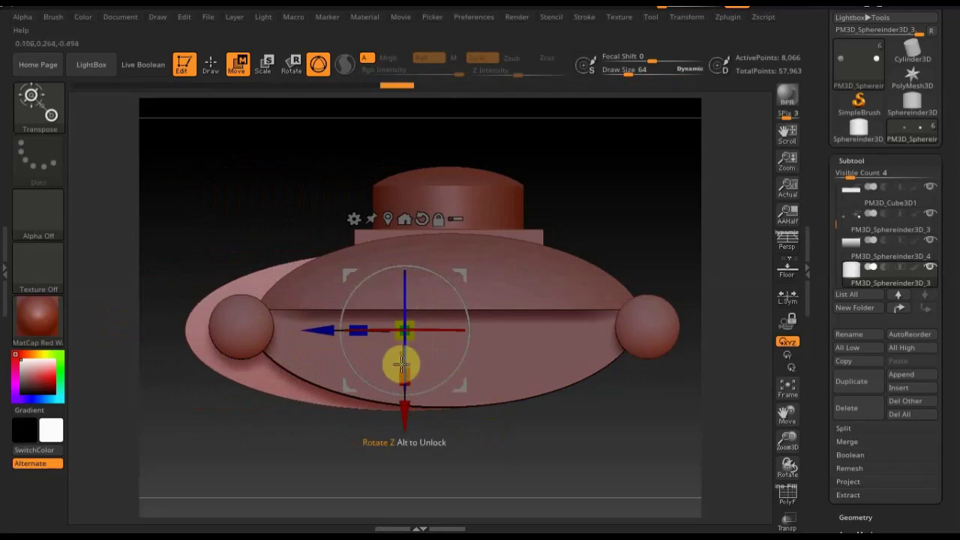
drag(324, 329, 359, 339)
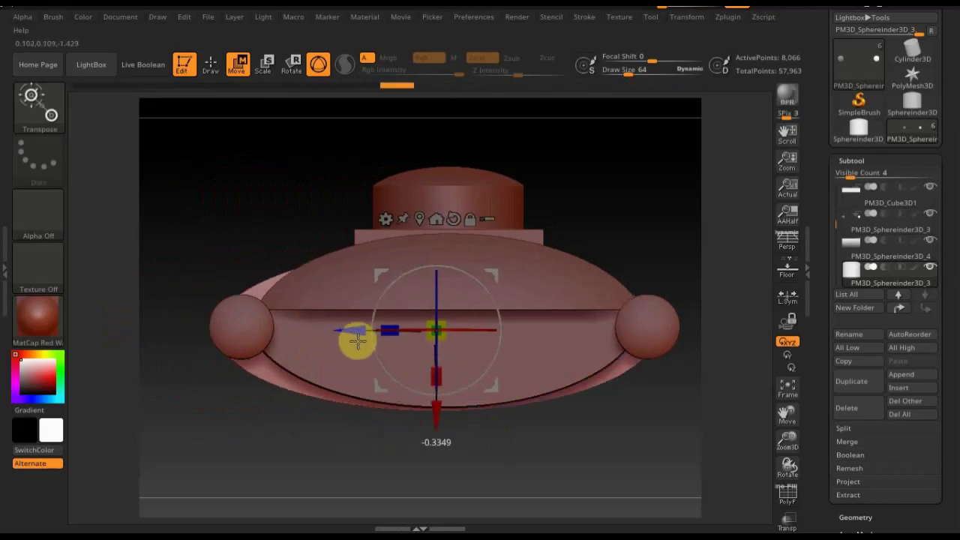
Step: Shift the flat plate sideways to centre it and raise it slightly beneath the hull
drag(349, 433, 415, 442)
mouse_move(361, 329)
mouse_down()
mouse_move(412, 341)
mouse_move(380, 329)
mouse_move(310, 332)
mouse_up()
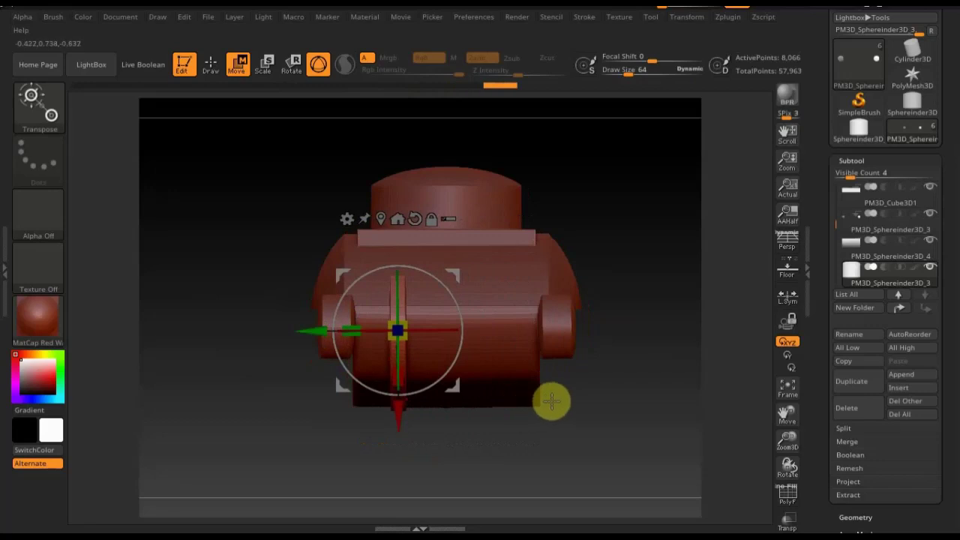
drag(555, 407, 510, 401)
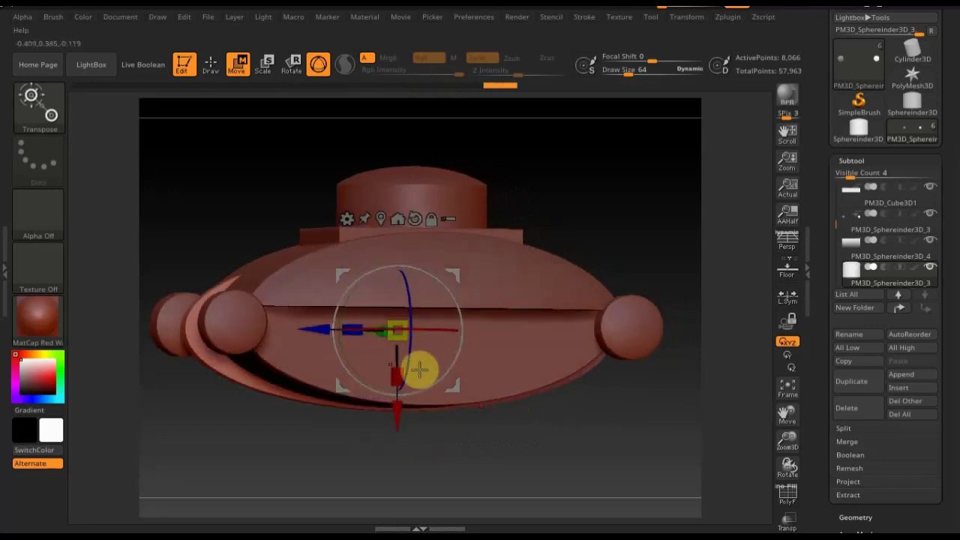
shift+drag(606, 424, 598, 428)
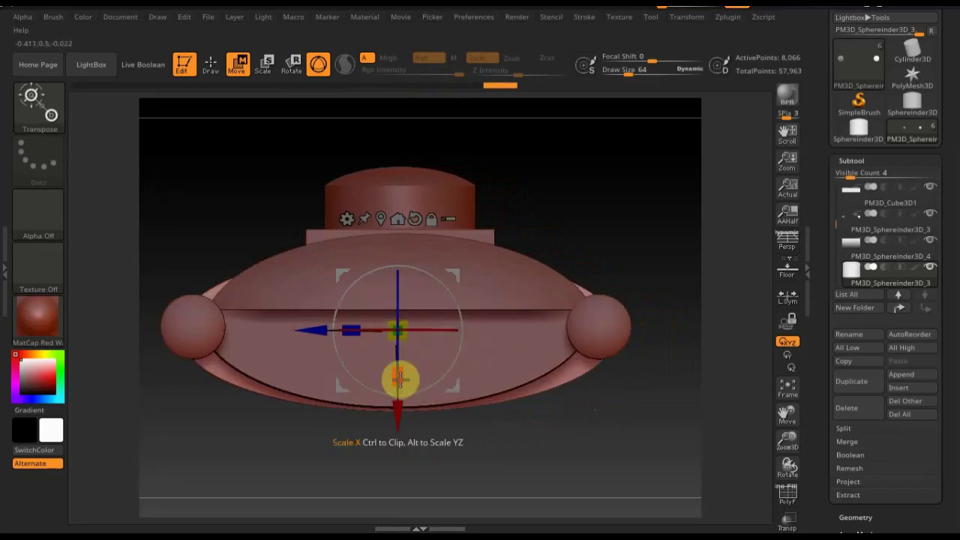
drag(525, 467, 597, 470)
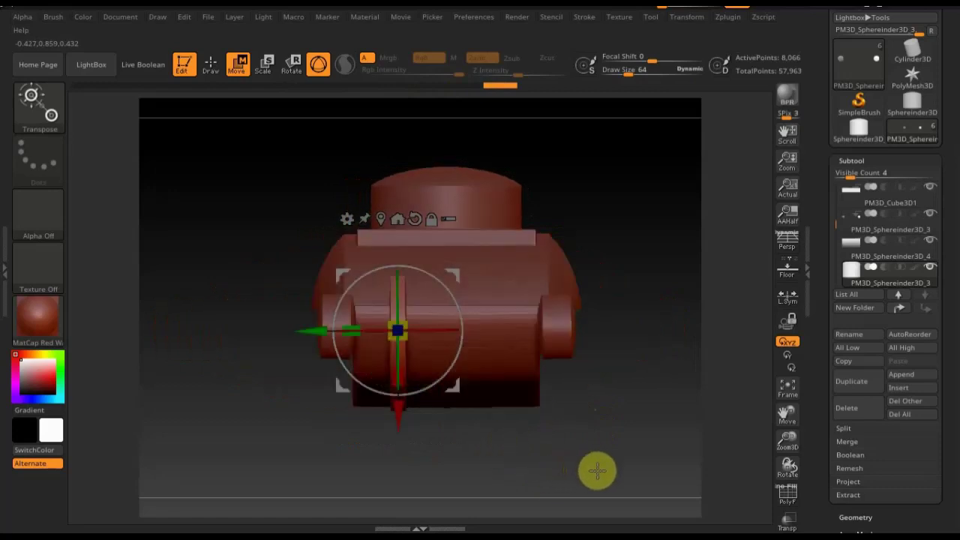
drag(604, 411, 658, 413)
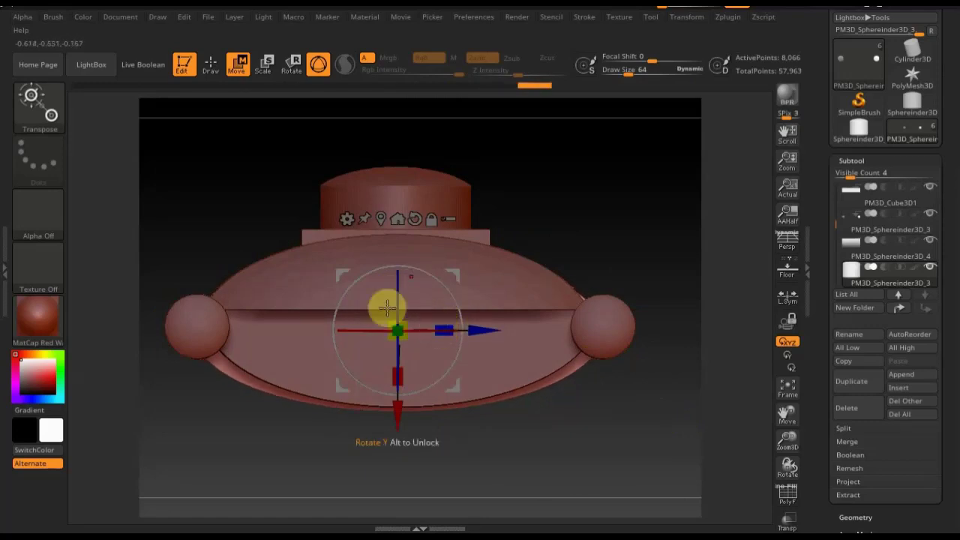
drag(402, 414, 402, 411)
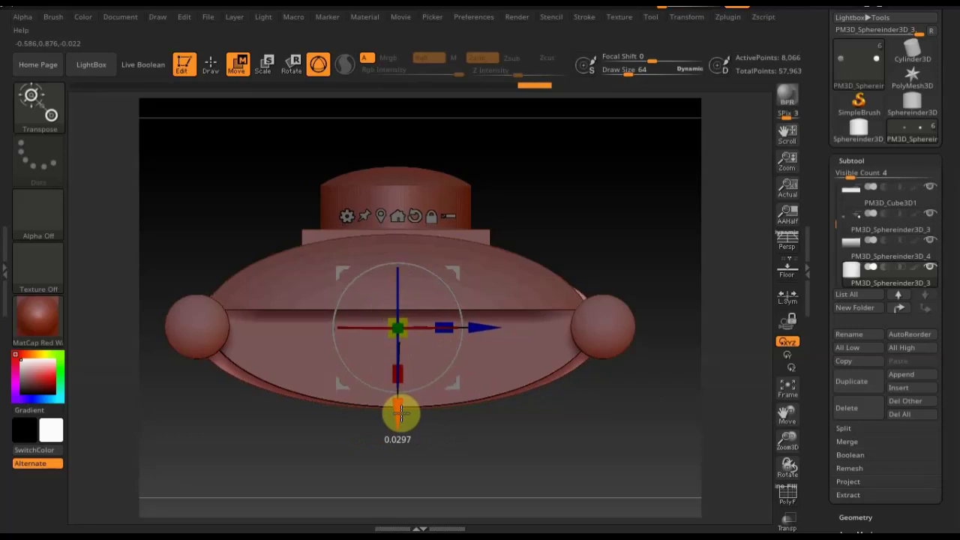
click(206, 75)
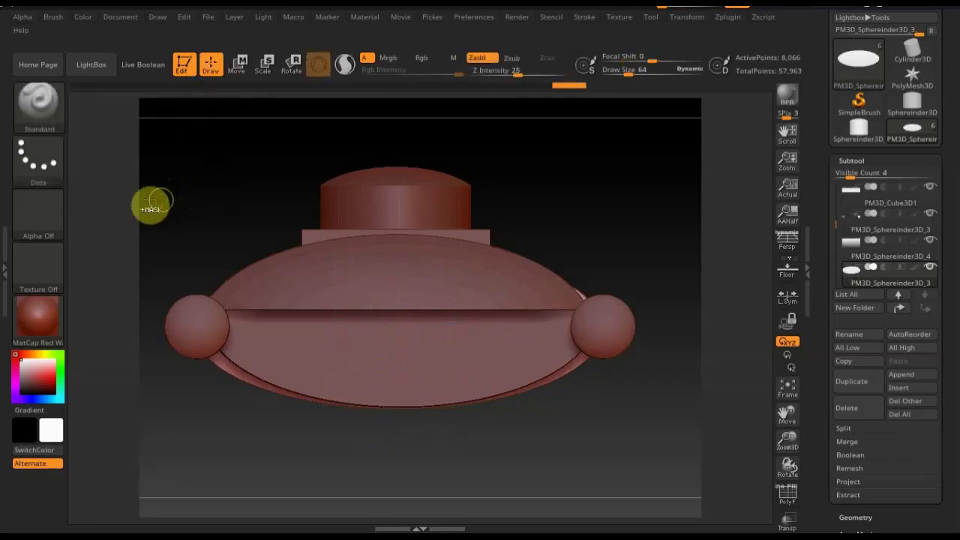
Step: Trim away the oval plate's upper half with a TrimRect rectangle
mouse_move(177, 216)
ctrl+right_down()
mouse_move(375, 278)
mouse_move(290, 103)
ctrl+right_up()
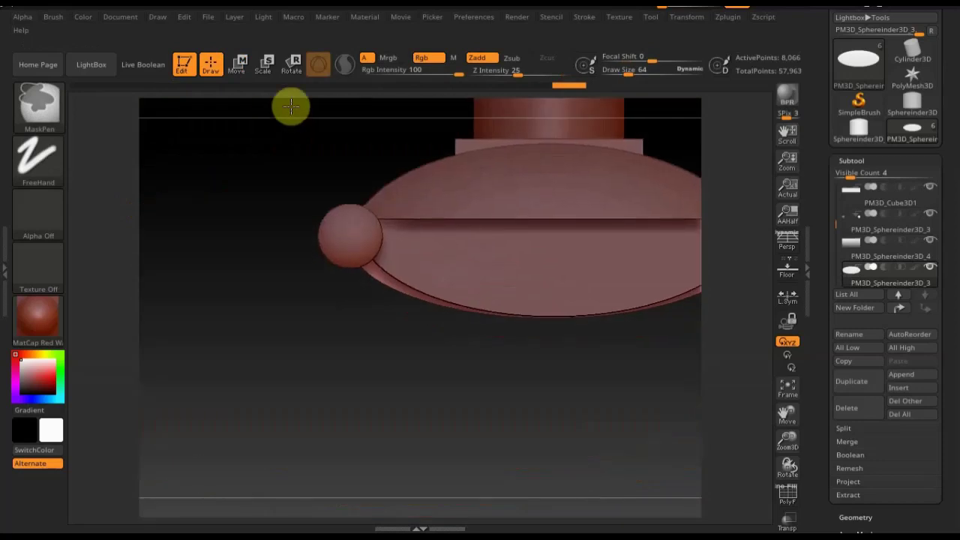
mouse_move(514, 427)
alt+right_down()
mouse_move(430, 483)
mouse_move(390, 467)
alt+right_up()
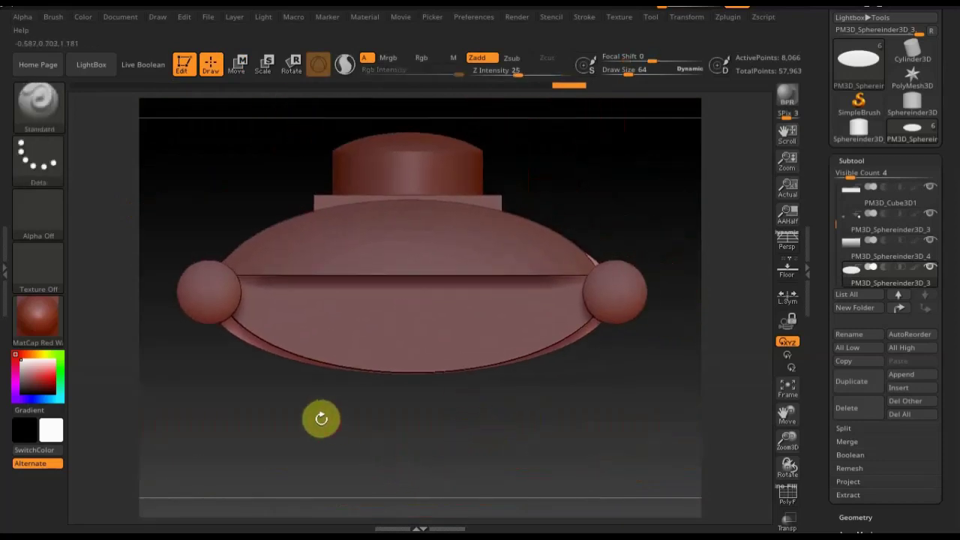
key(ctrl+shift)
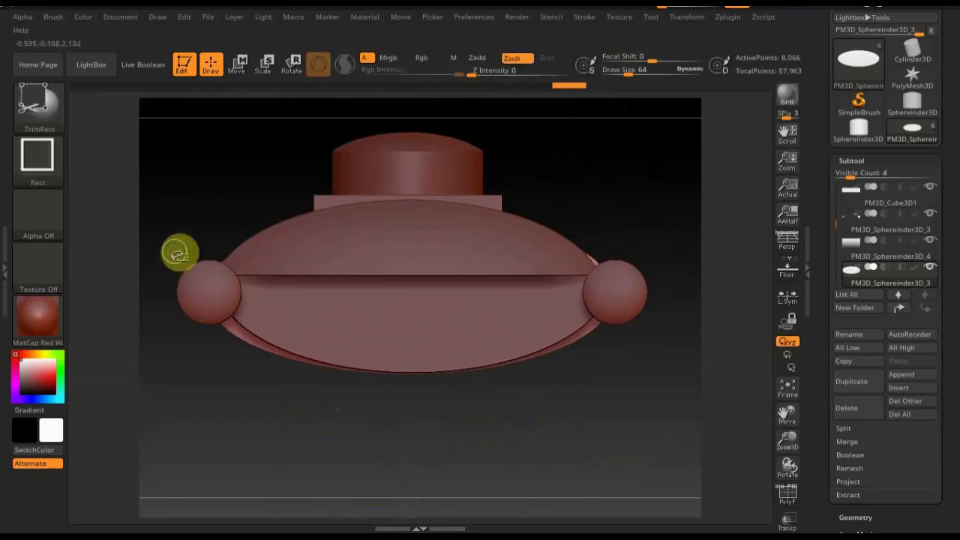
ctrl+shift+drag(155, 153, 635, 265)
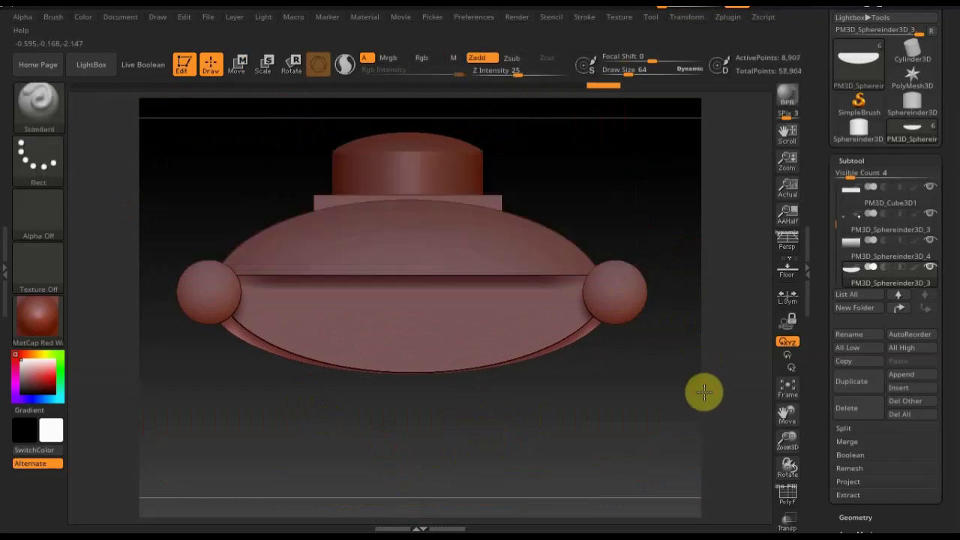
drag(705, 392, 578, 415)
click(230, 70)
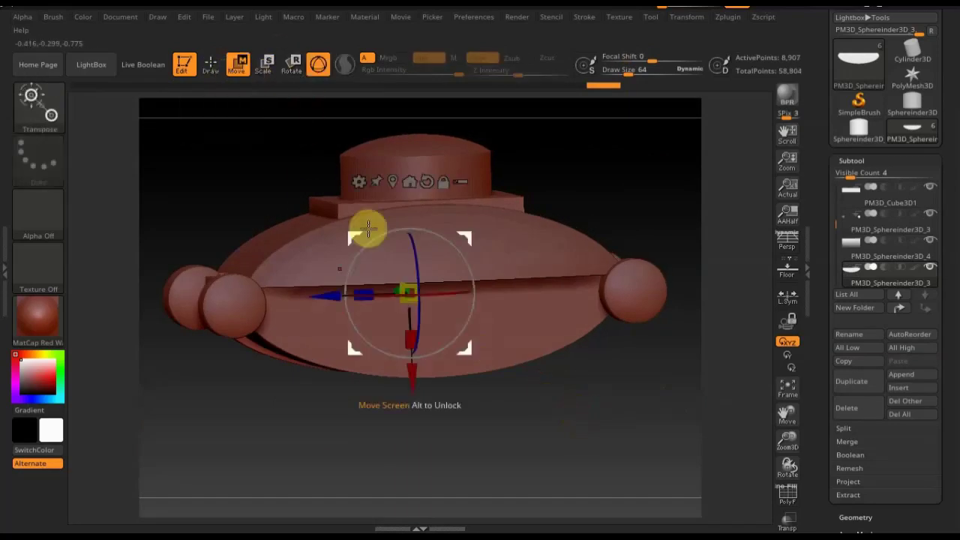
Step: Raise the plate slightly and Mirror And Weld it into a symmetric rim
drag(409, 377, 411, 381)
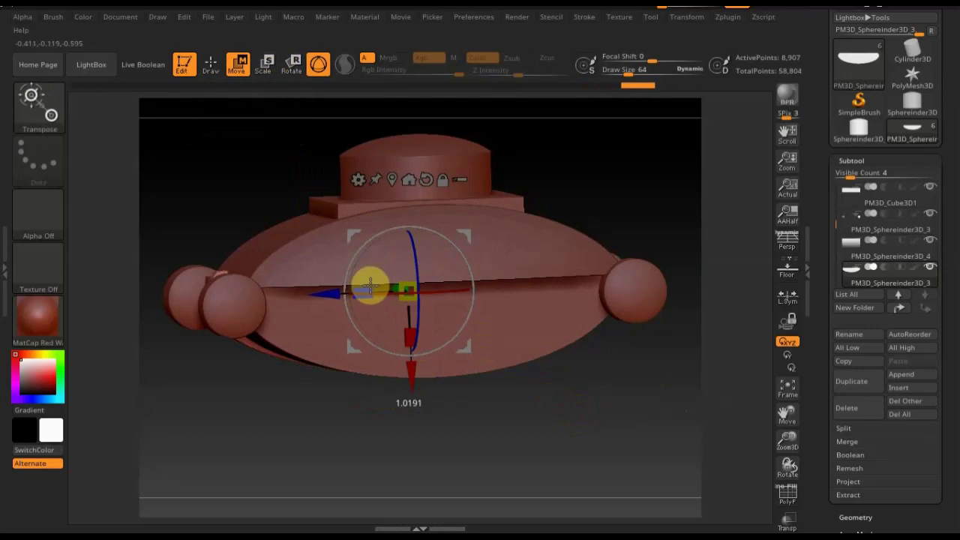
mouse_move(313, 440)
mouse_down()
mouse_move(352, 439)
mouse_move(405, 460)
mouse_up()
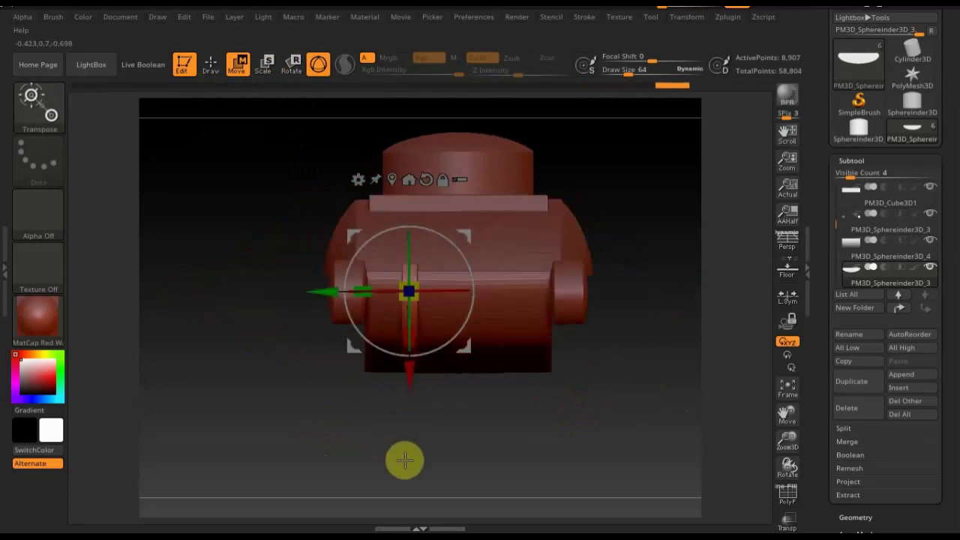
click(885, 516)
click(884, 444)
shift+drag(643, 450, 609, 460)
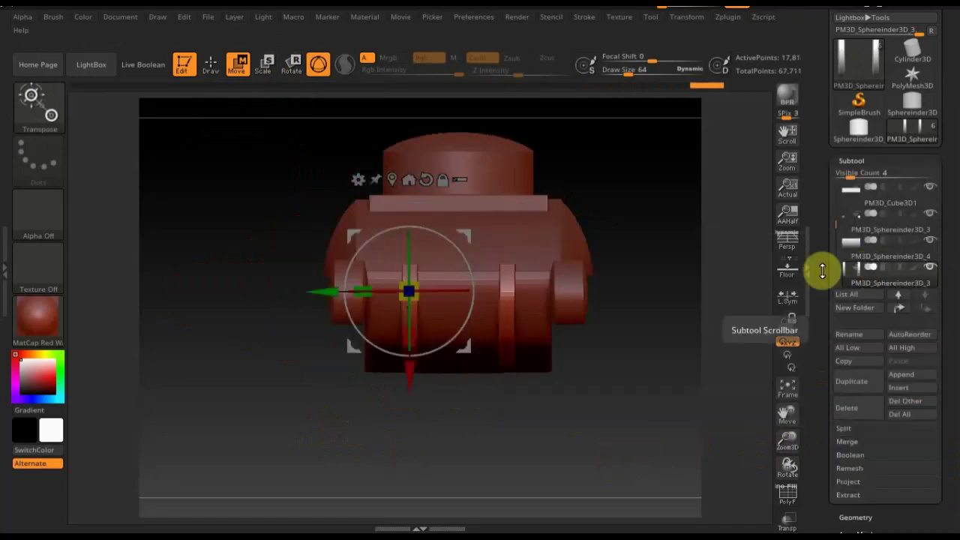
mouse_move(643, 368)
mouse_down()
mouse_move(604, 379)
mouse_move(616, 401)
mouse_up()
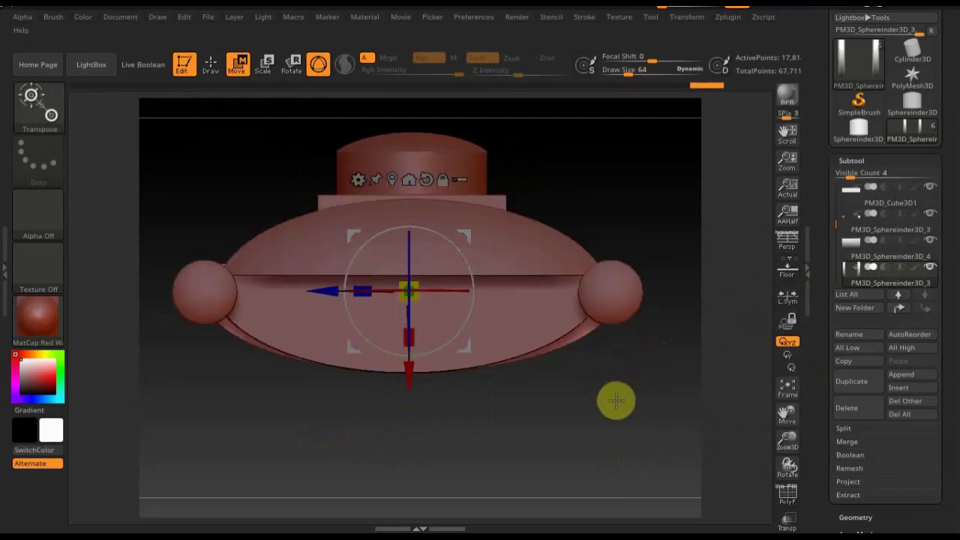
mouse_move(533, 387)
mouse_down()
mouse_move(597, 413)
mouse_move(638, 401)
mouse_move(570, 407)
mouse_move(569, 417)
mouse_move(627, 417)
mouse_move(587, 415)
mouse_up()
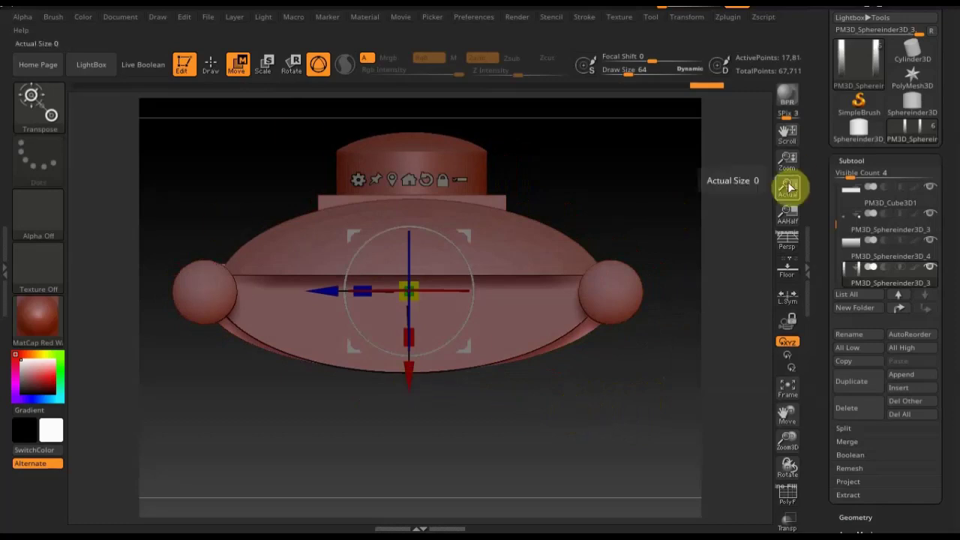
Step: Create a Cylinder3D tube with 4 vertical divisions and inner radius 79, then make it a PolyMesh3D
click(856, 67)
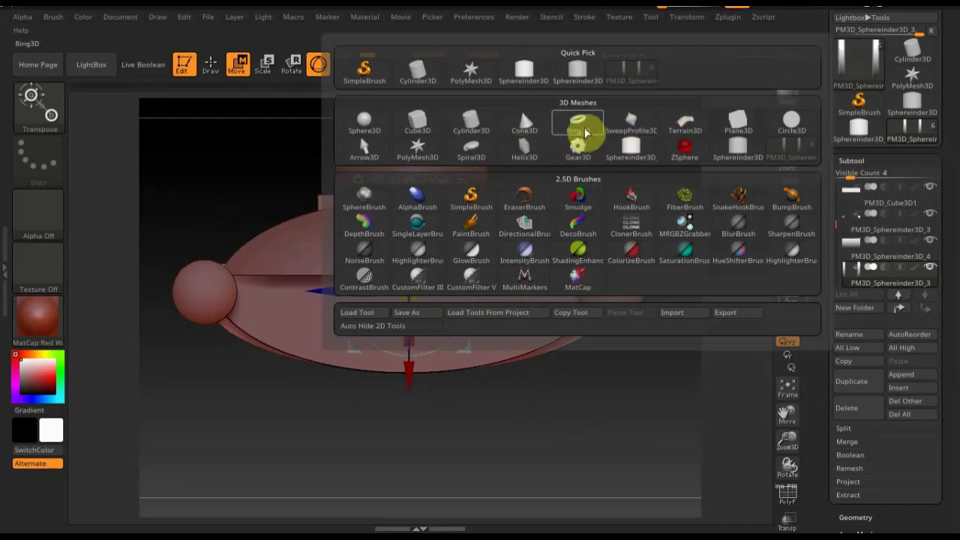
click(470, 126)
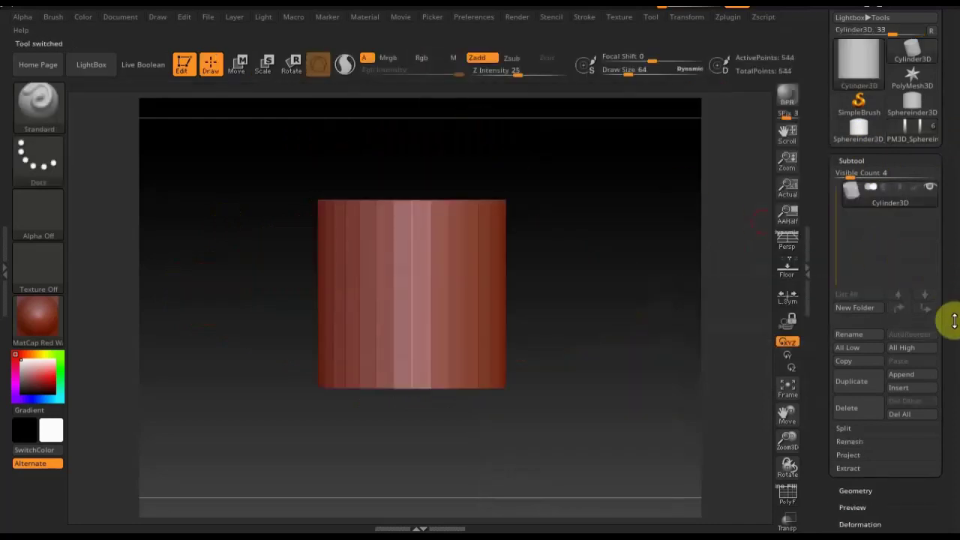
scroll(951, 300, down, 1)
scroll(946, 282, down, 5)
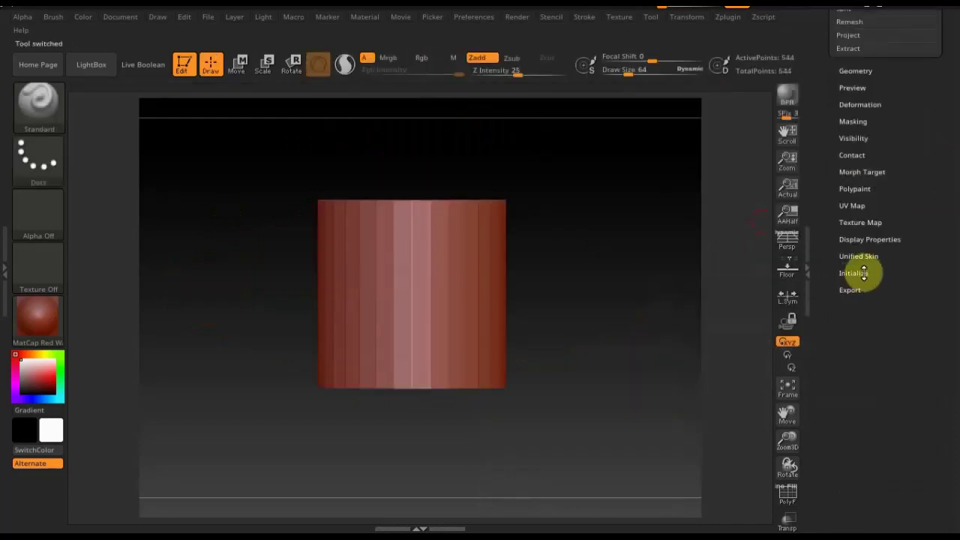
click(854, 273)
drag(867, 243, 863, 338)
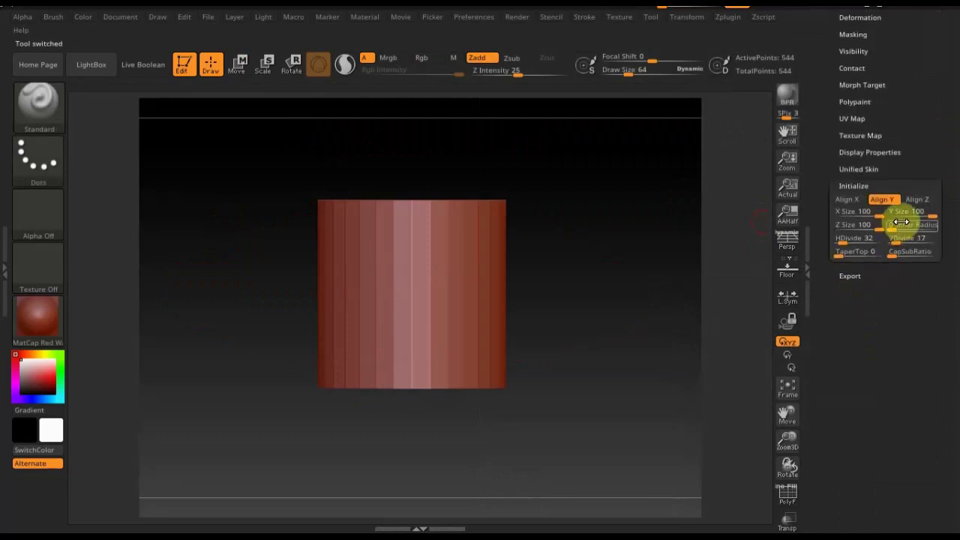
drag(589, 282, 562, 409)
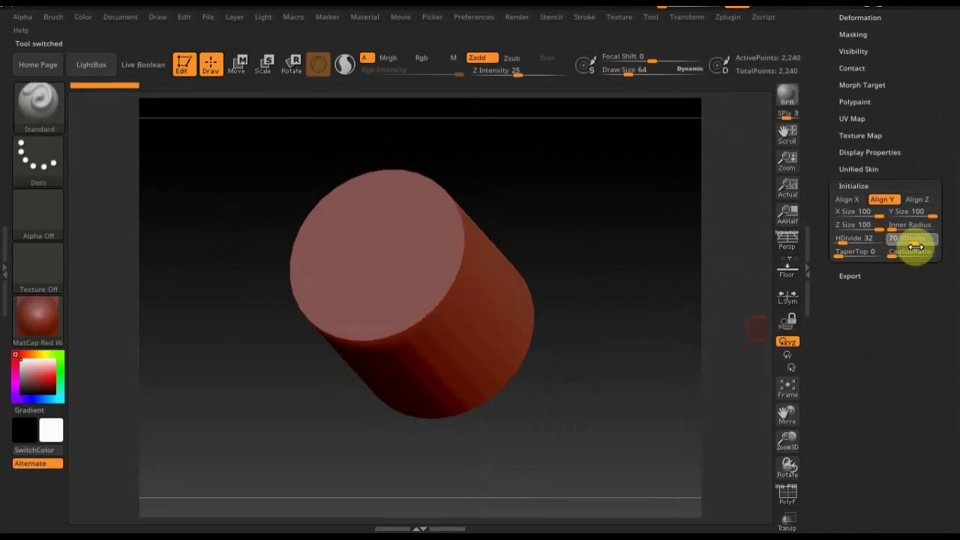
drag(916, 247, 898, 266)
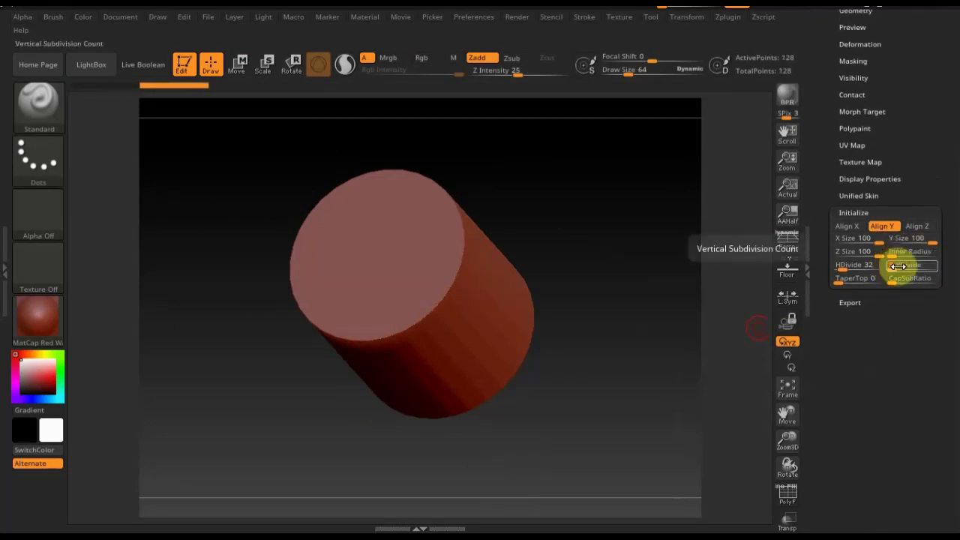
drag(891, 252, 924, 257)
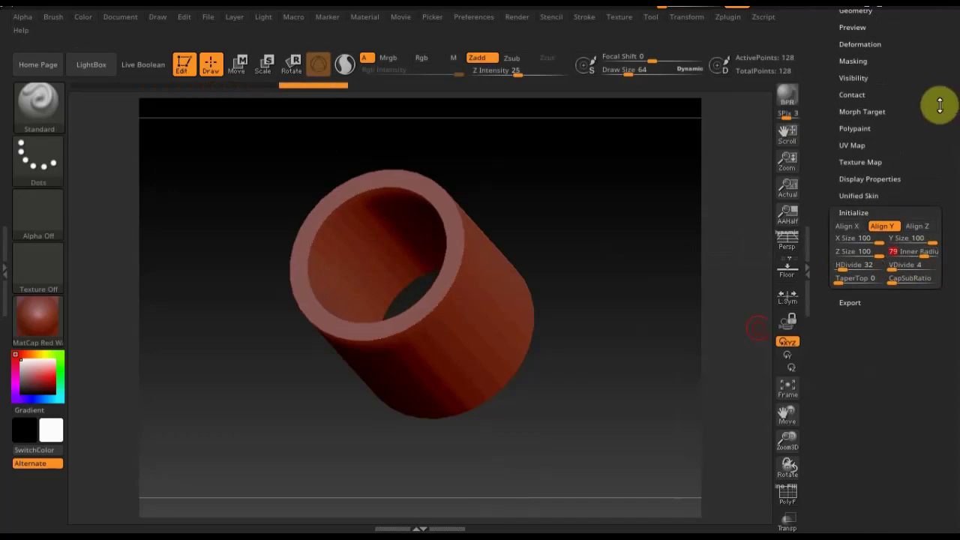
scroll(939, 106, up, 5)
click(908, 93)
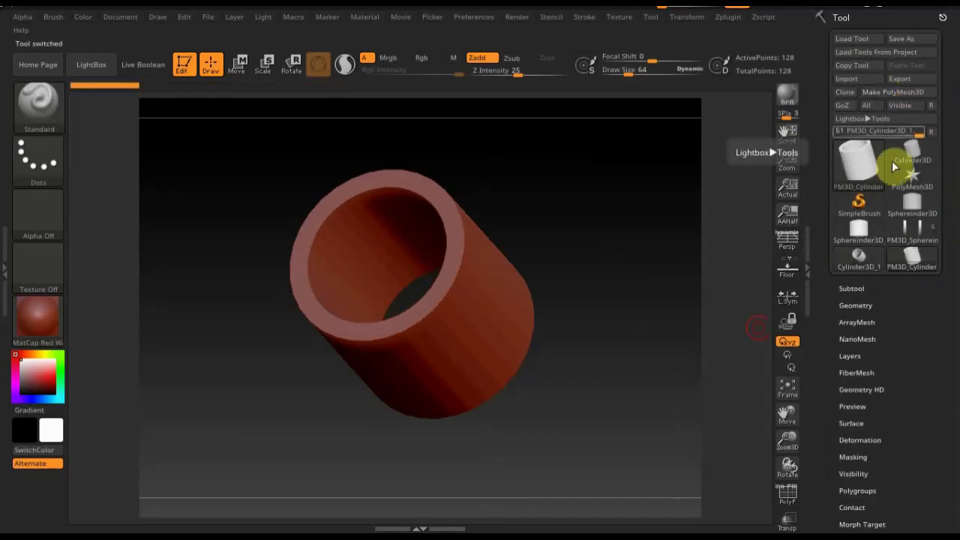
Step: Return to the tank, append PM3D_Cylinder3D_2 as a subtool and select it
click(910, 228)
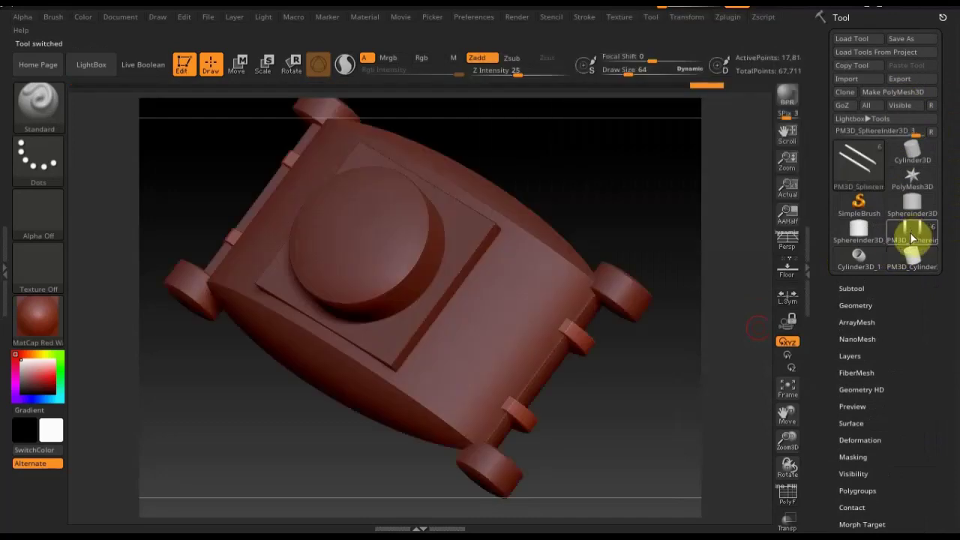
shift+drag(671, 375, 671, 359)
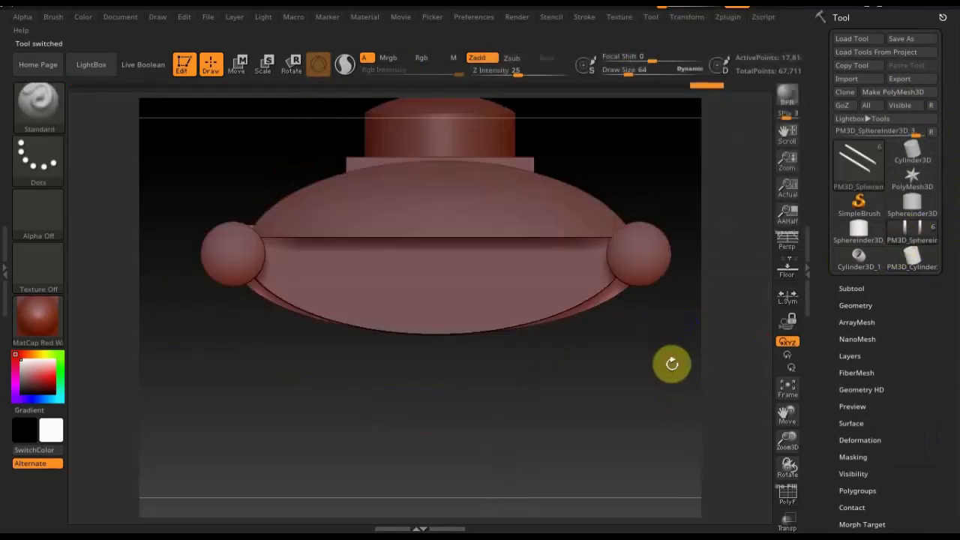
click(852, 289)
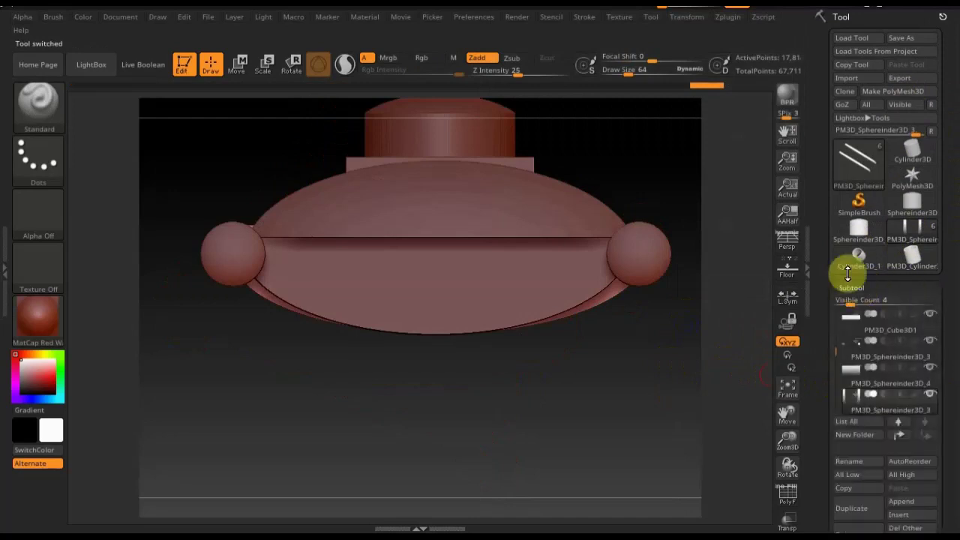
scroll(937, 419, down, 3)
scroll(926, 398, down, 2)
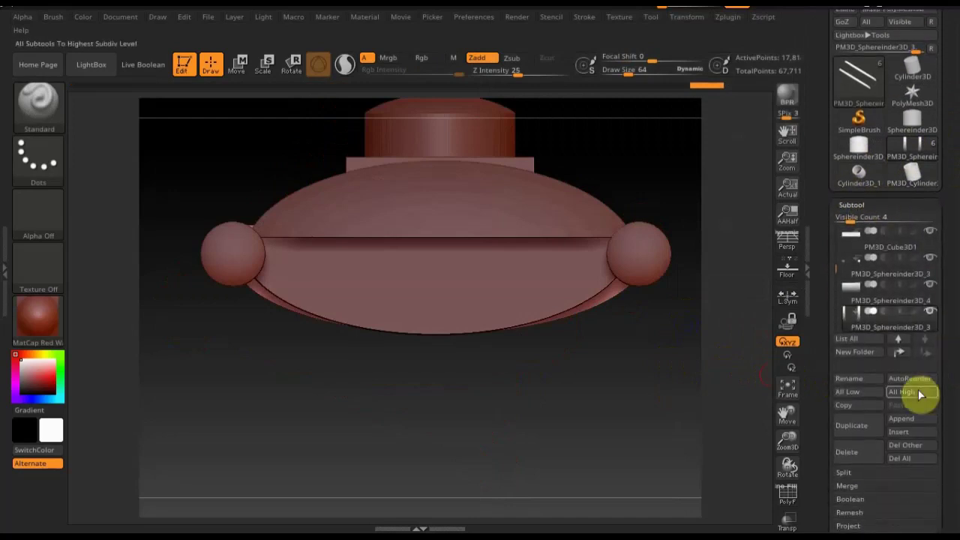
click(907, 419)
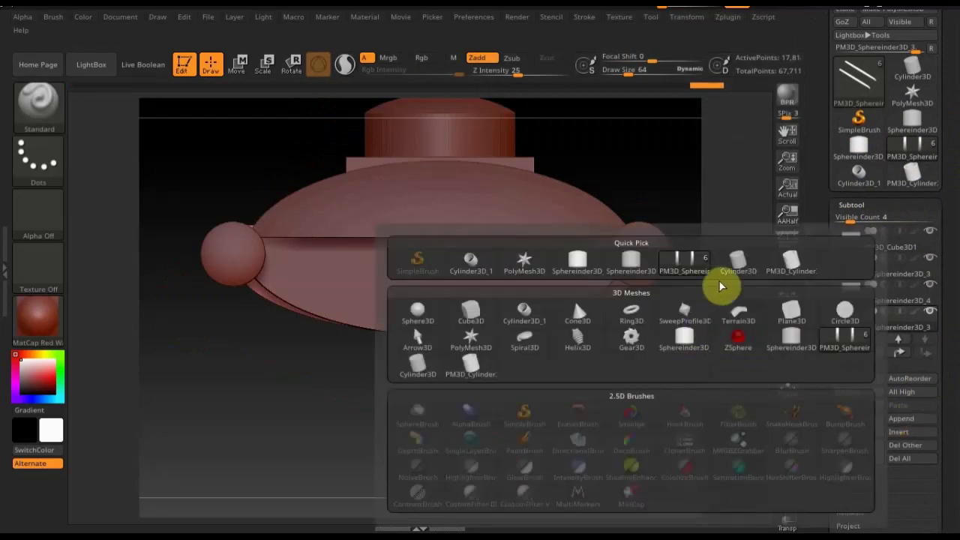
click(789, 262)
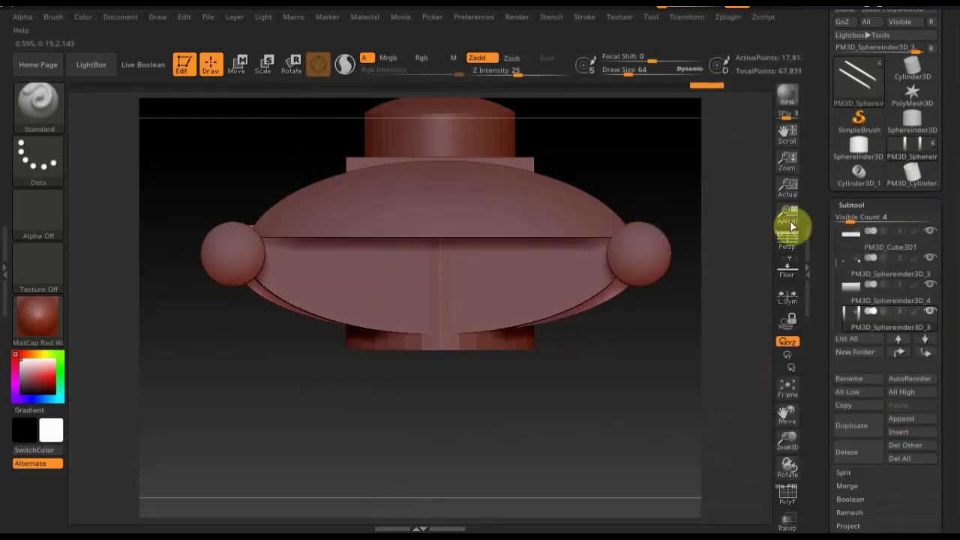
key(n)
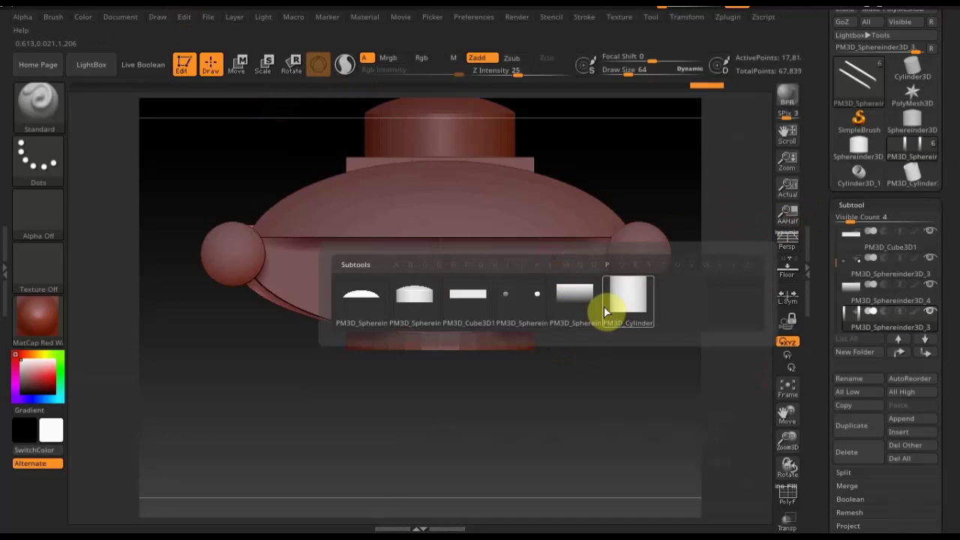
click(627, 299)
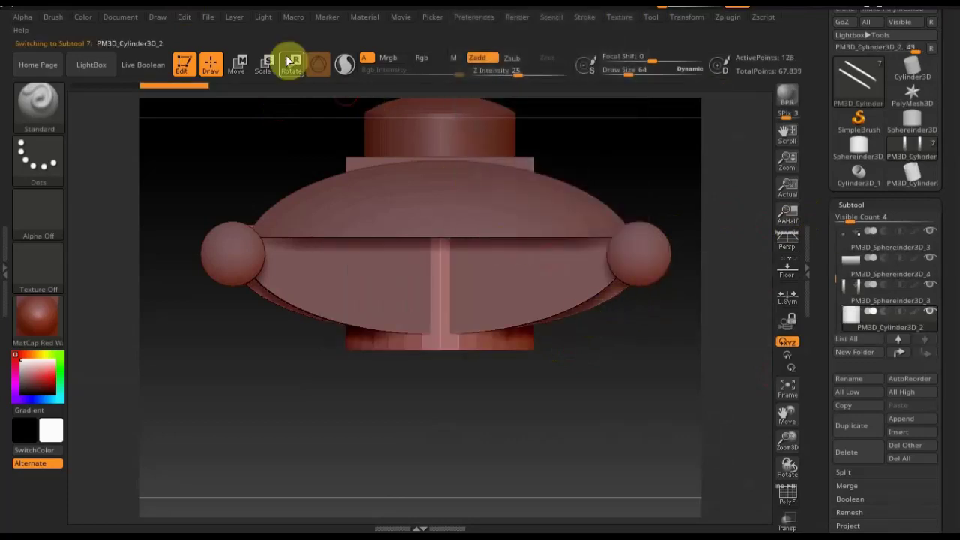
Step: Rotate the cylinder subtool horizontal, shrink it, and place it above the left wheel
click(237, 63)
mouse_move(475, 203)
mouse_down()
mouse_move(444, 176)
mouse_move(334, 179)
mouse_up()
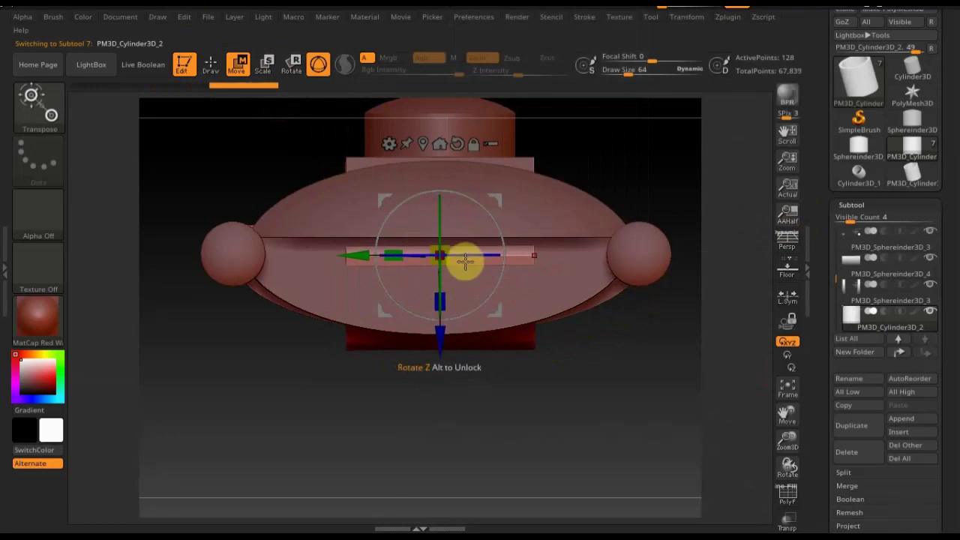
drag(448, 264, 419, 218)
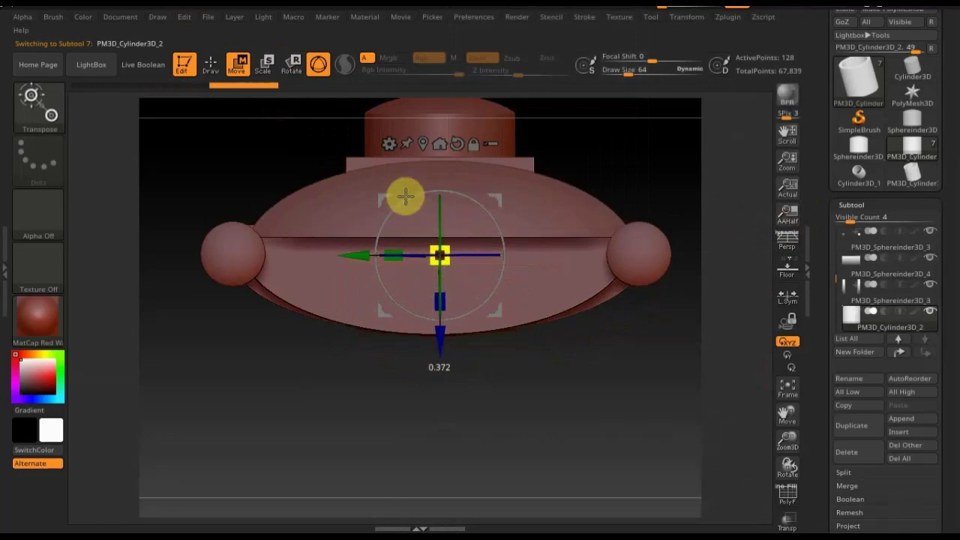
drag(341, 249, 150, 171)
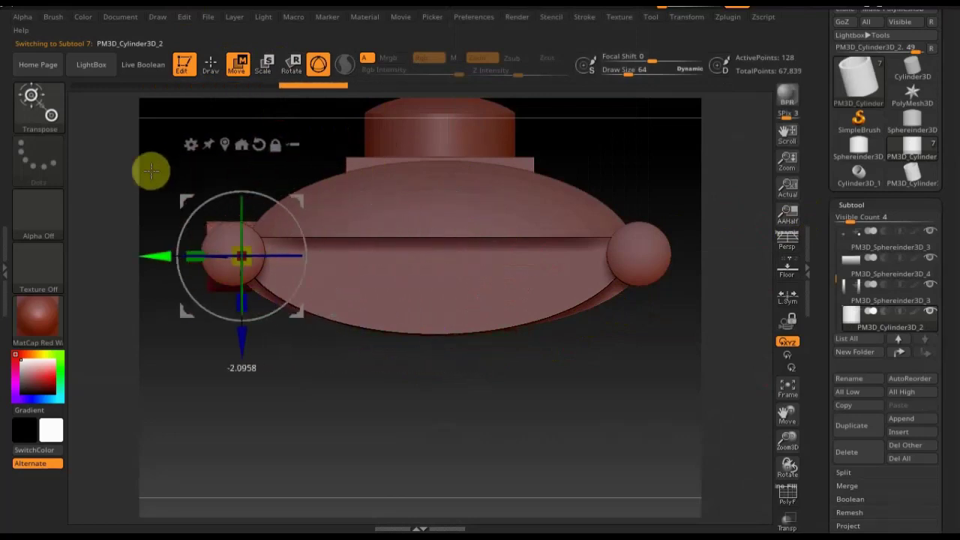
mouse_move(243, 342)
mouse_down()
mouse_move(249, 173)
mouse_move(236, 150)
mouse_up()
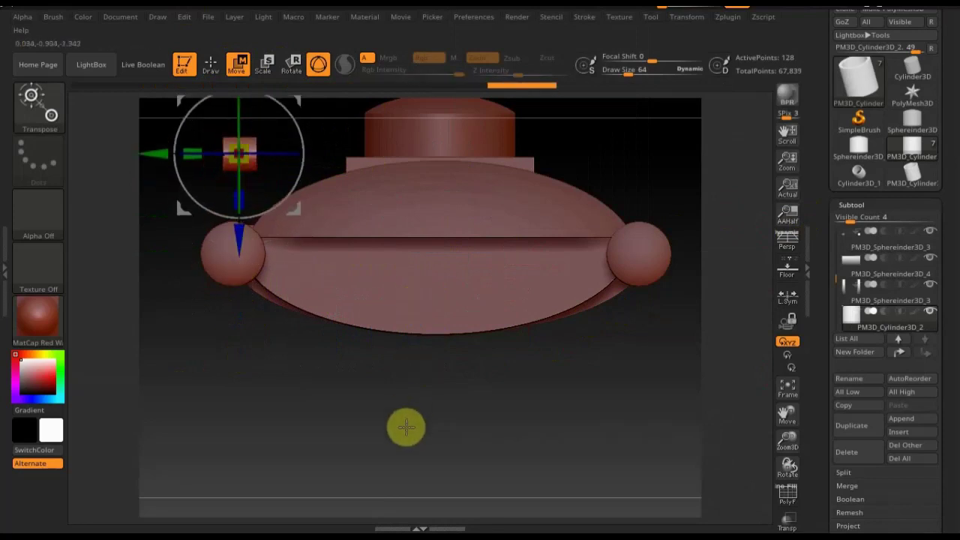
alt+drag(396, 429, 472, 482)
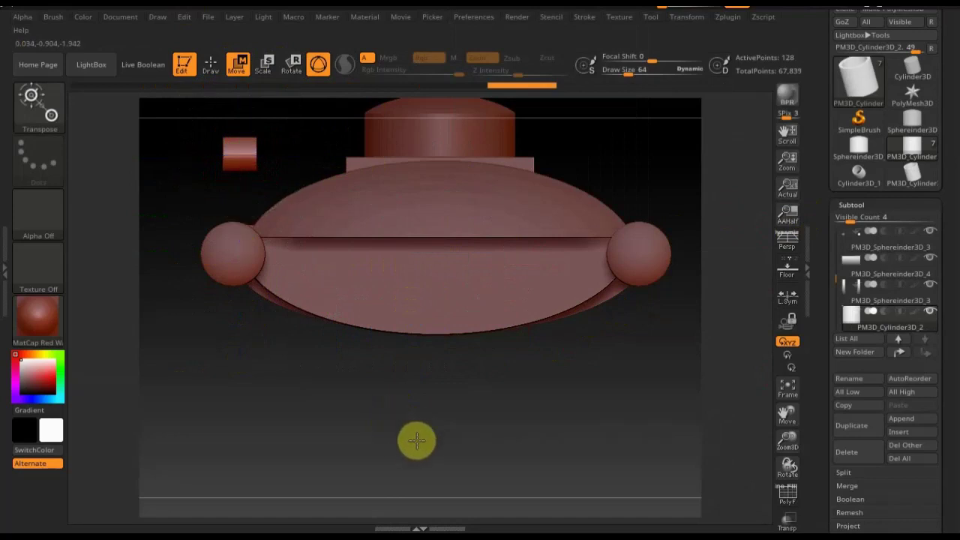
Step: Stretch the cylinder into a long slim barrel and set it at turret height
drag(275, 215, 124, 224)
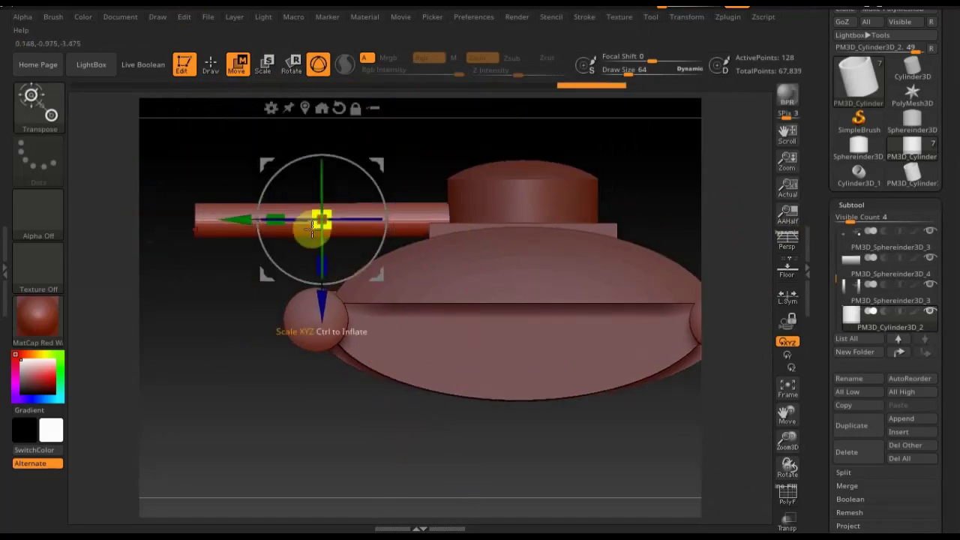
drag(322, 220, 296, 169)
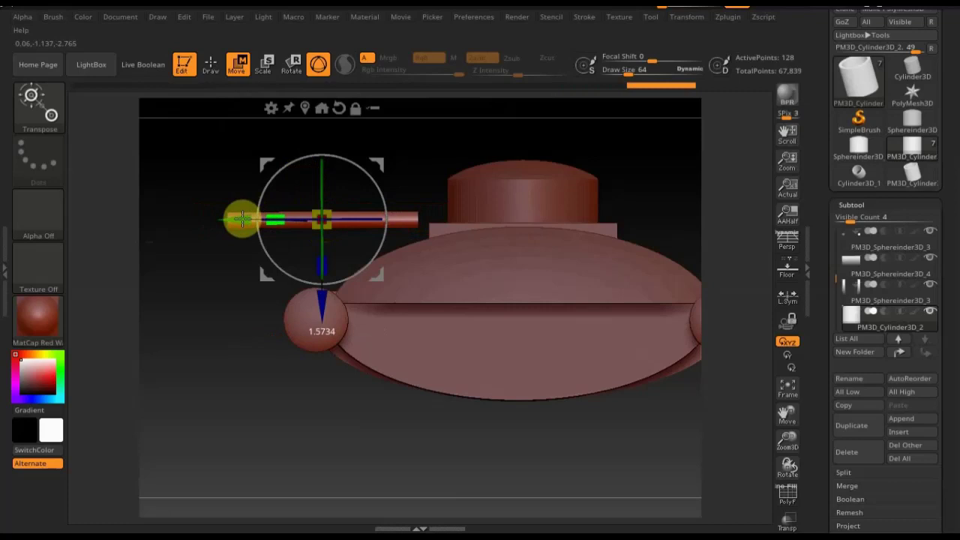
drag(332, 310, 326, 290)
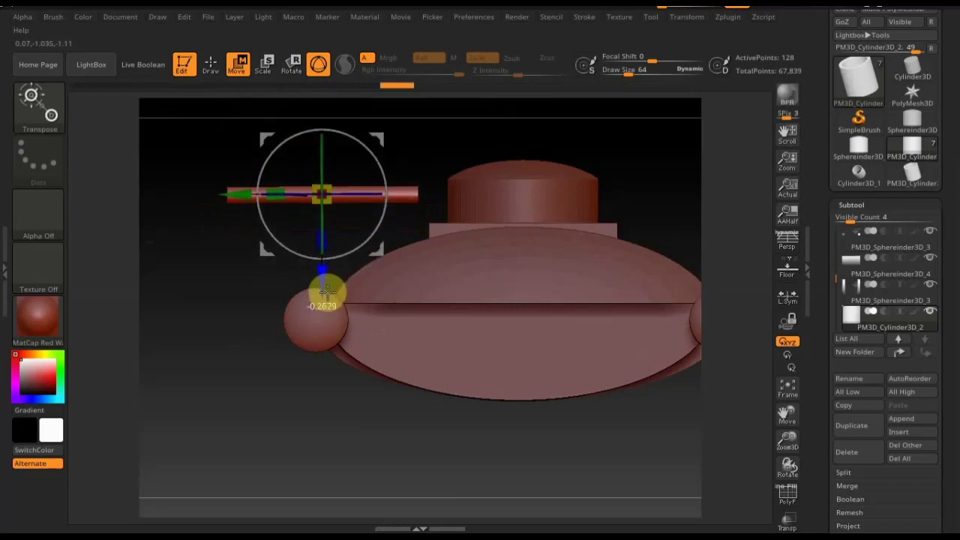
drag(236, 194, 275, 203)
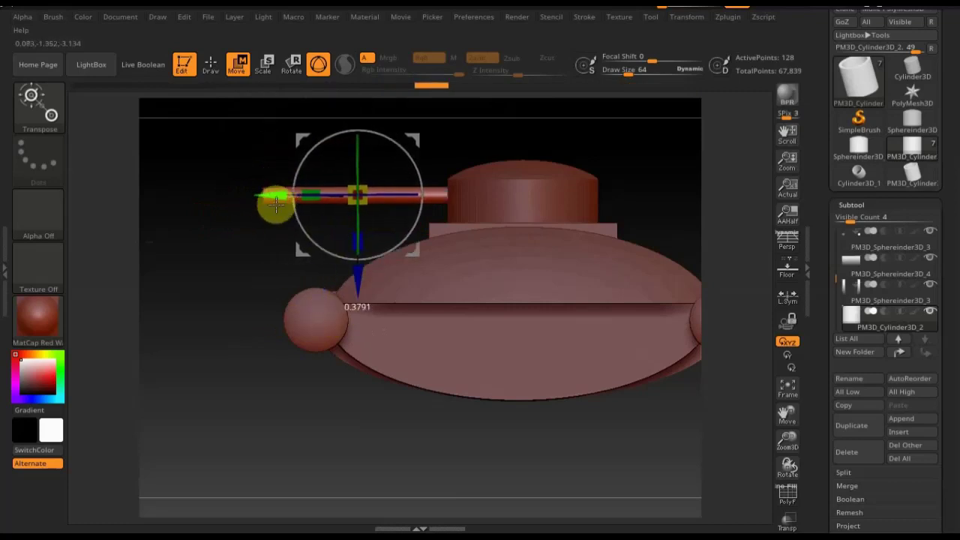
drag(357, 276, 357, 280)
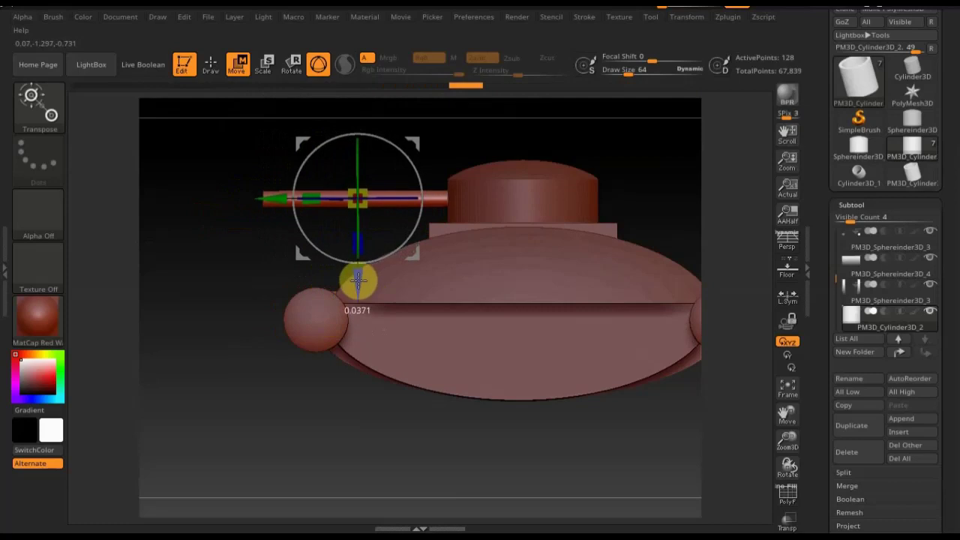
mouse_move(460, 396)
mouse_down()
mouse_move(482, 445)
mouse_move(544, 450)
mouse_move(528, 444)
mouse_move(573, 438)
mouse_move(570, 424)
mouse_move(535, 418)
mouse_move(557, 443)
mouse_up()
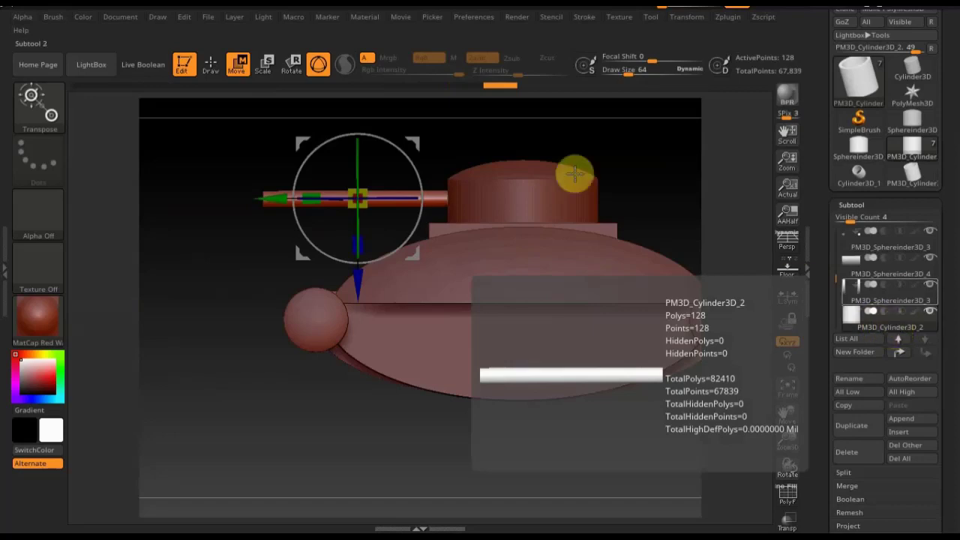
Step: Append another cylinder mesh, PM3D_Sphereinder3D_5, and make it the active subtool
click(911, 422)
click(698, 347)
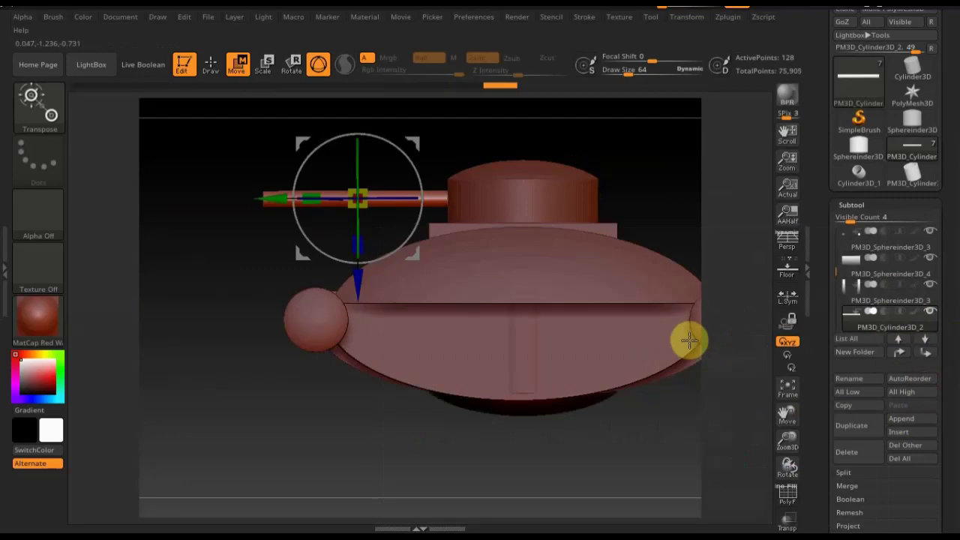
key(n)
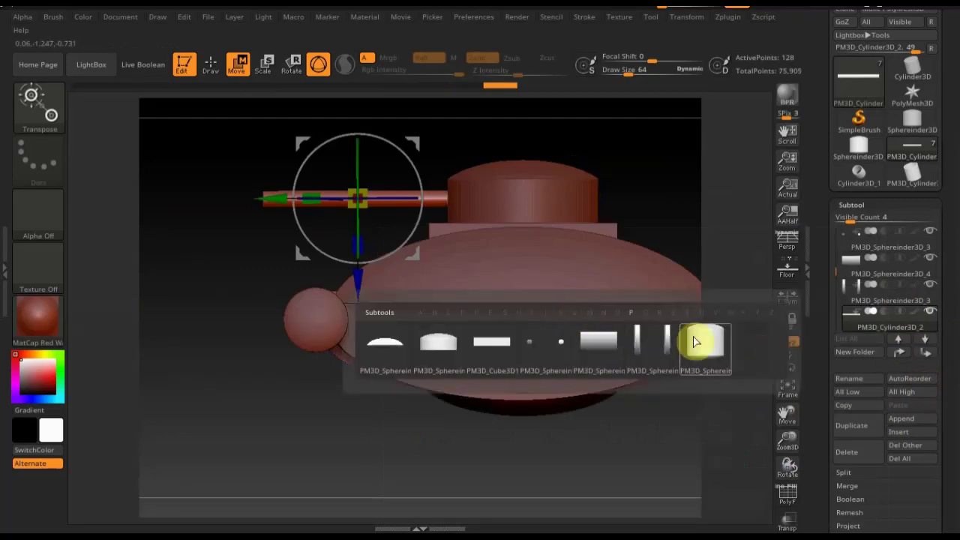
click(705, 344)
mouse_move(531, 458)
mouse_down()
mouse_move(632, 467)
mouse_move(589, 335)
mouse_up()
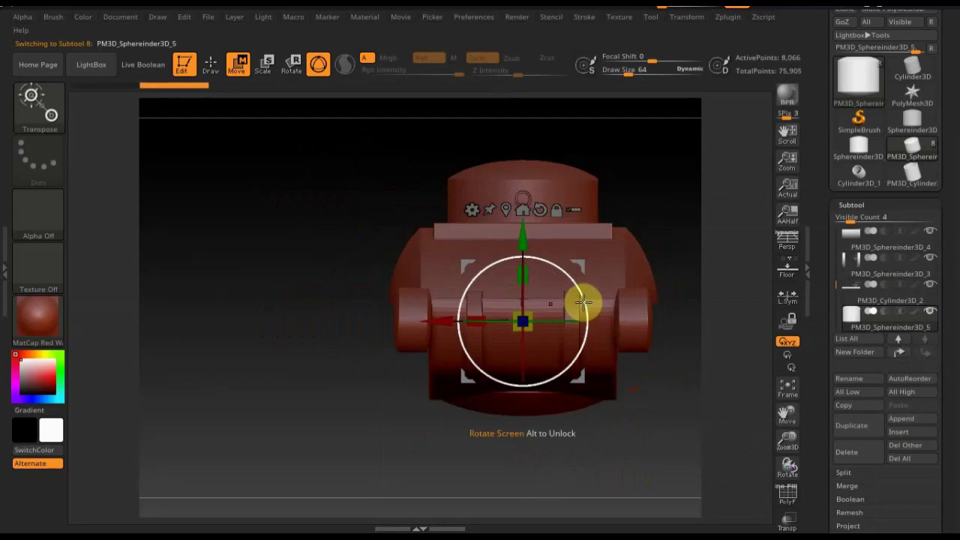
Step: Raise the new part, rotate it 90°, and scale it to about 0.59
drag(527, 235, 592, 155)
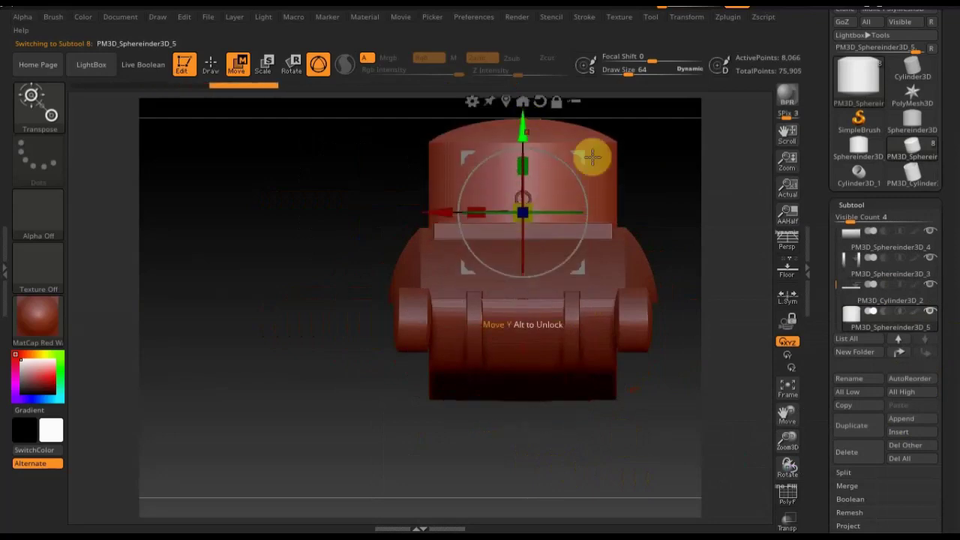
drag(583, 187, 494, 119)
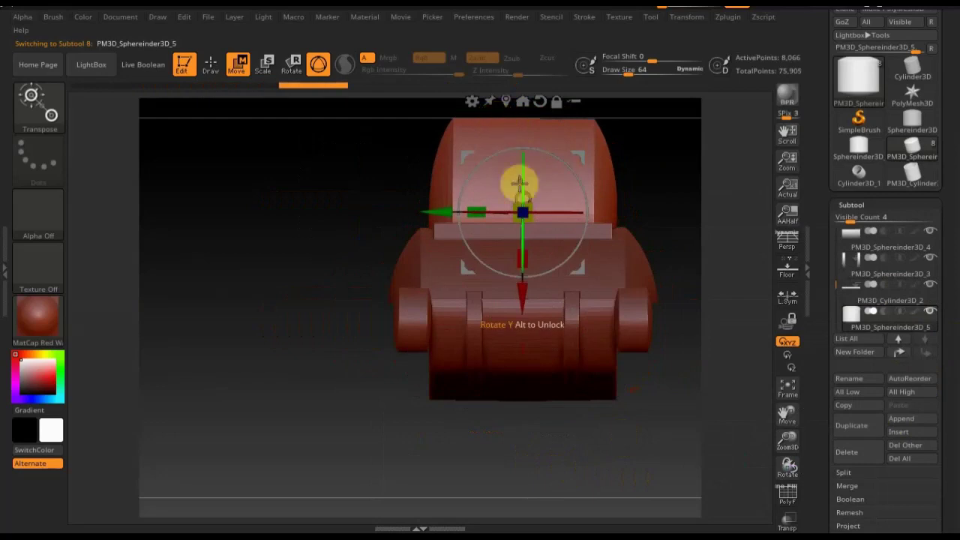
drag(520, 204, 543, 234)
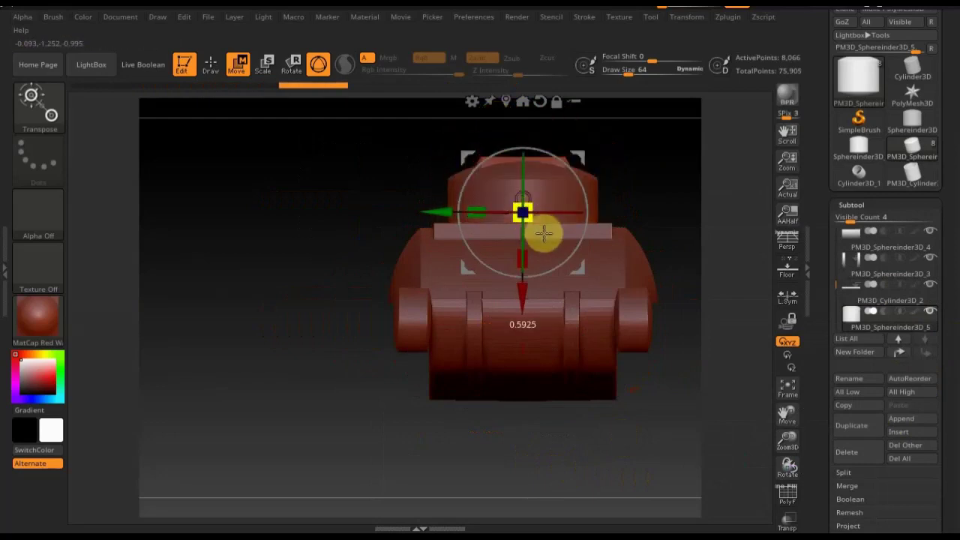
drag(627, 186, 639, 200)
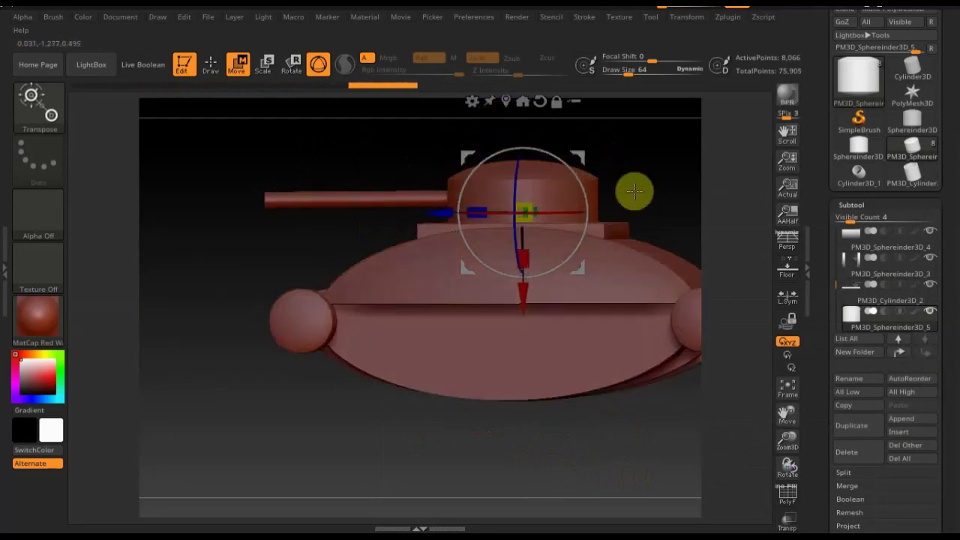
Step: Slide the turret housing against the barrel and fine-tune its height on the plate
drag(450, 210, 404, 208)
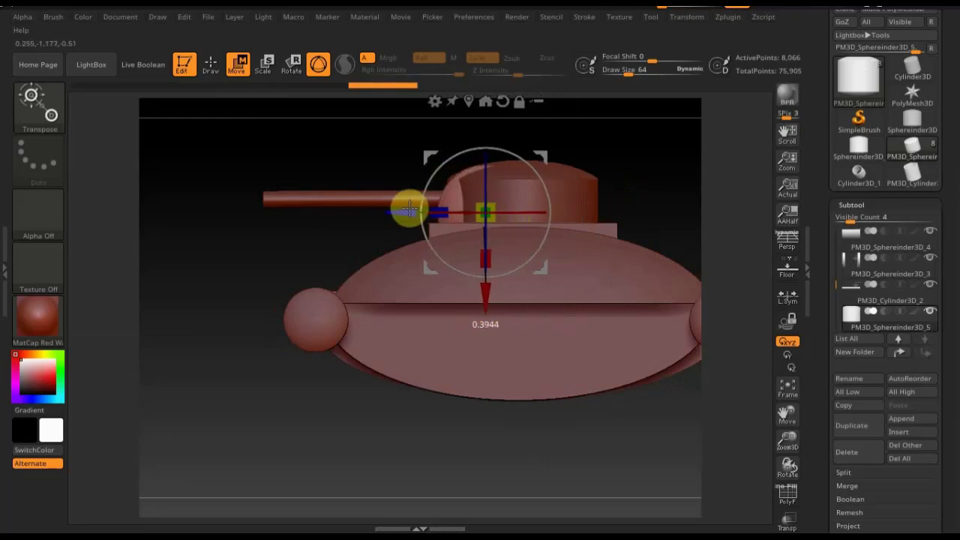
drag(298, 280, 443, 267)
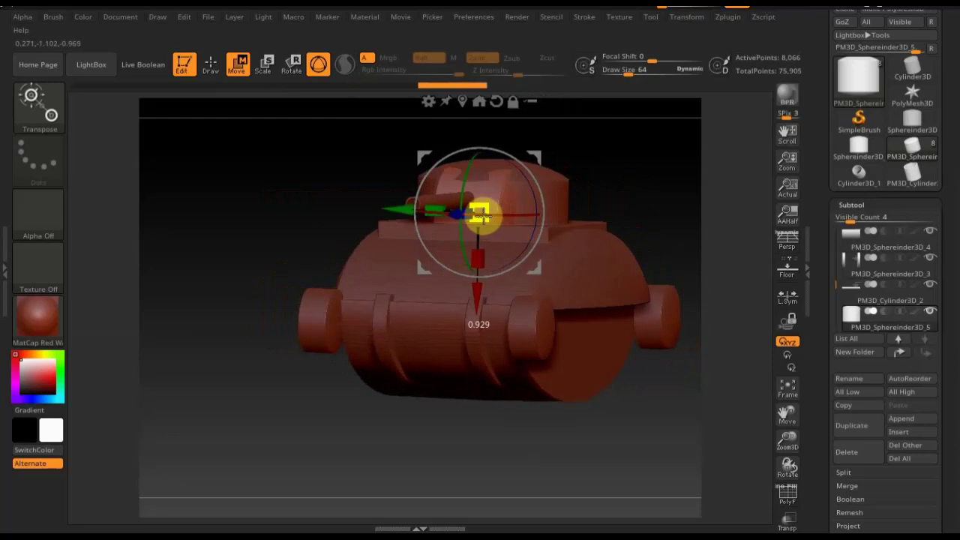
drag(617, 197, 562, 201)
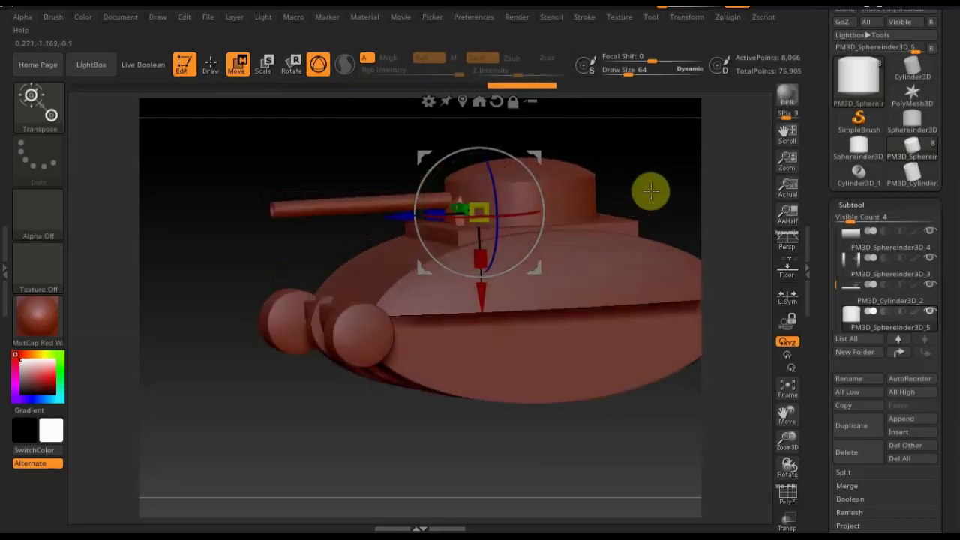
drag(482, 303, 477, 287)
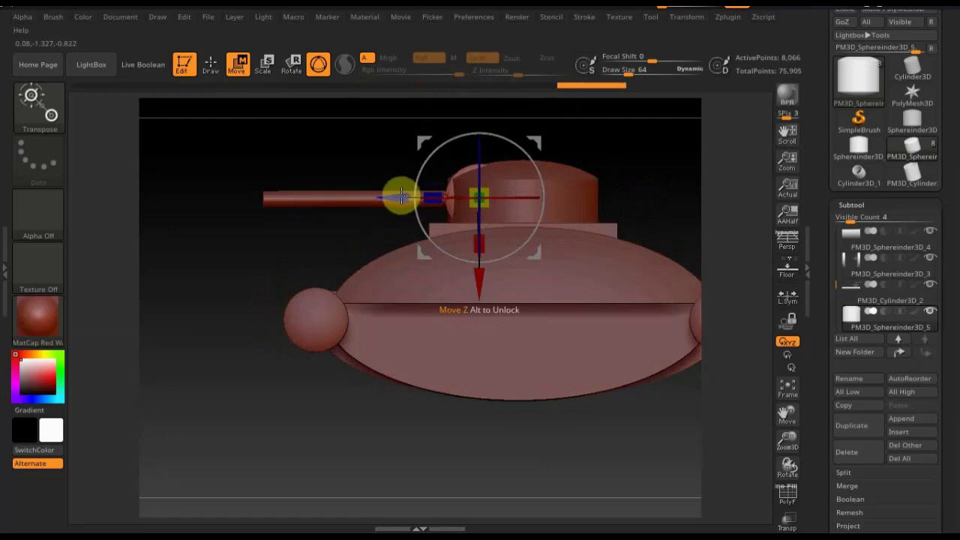
drag(403, 195, 395, 195)
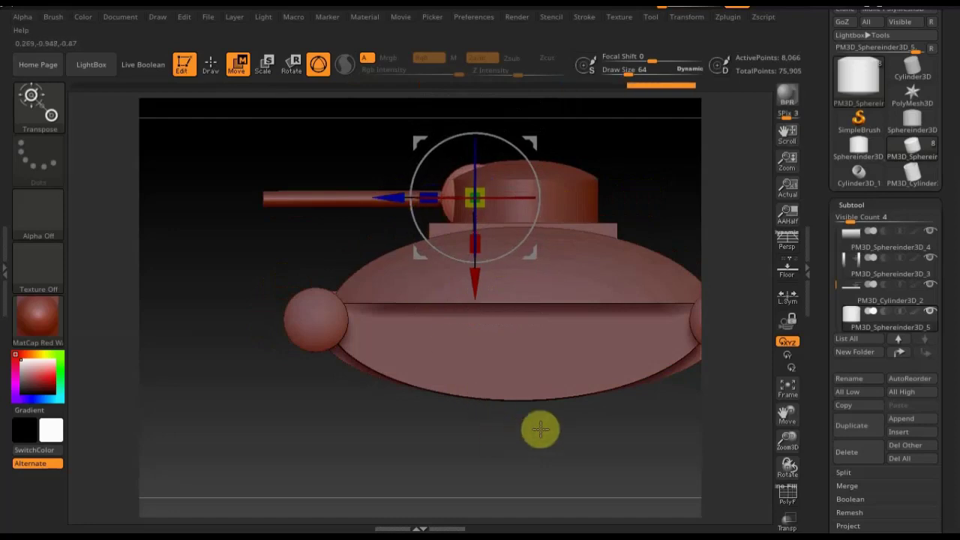
drag(587, 439, 634, 443)
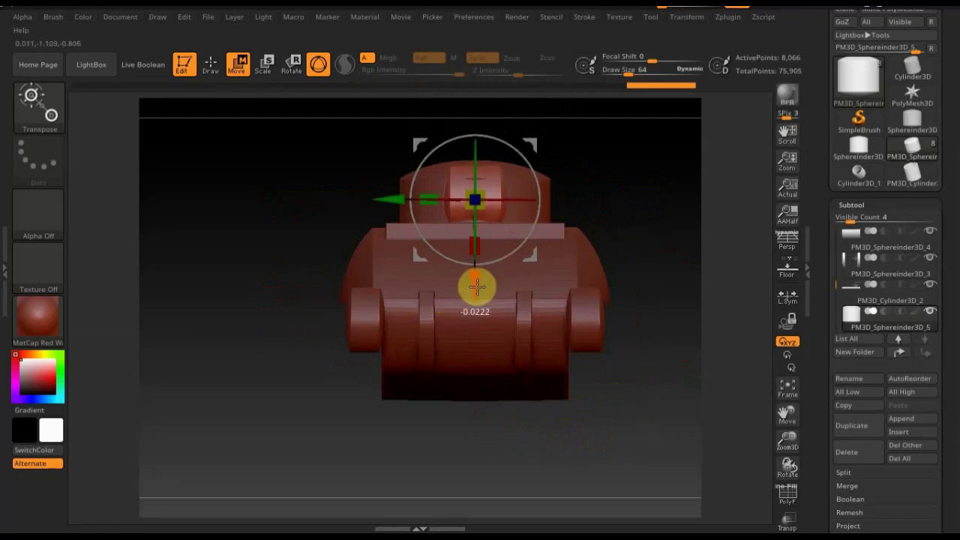
key(ctrl+z)
drag(617, 389, 557, 388)
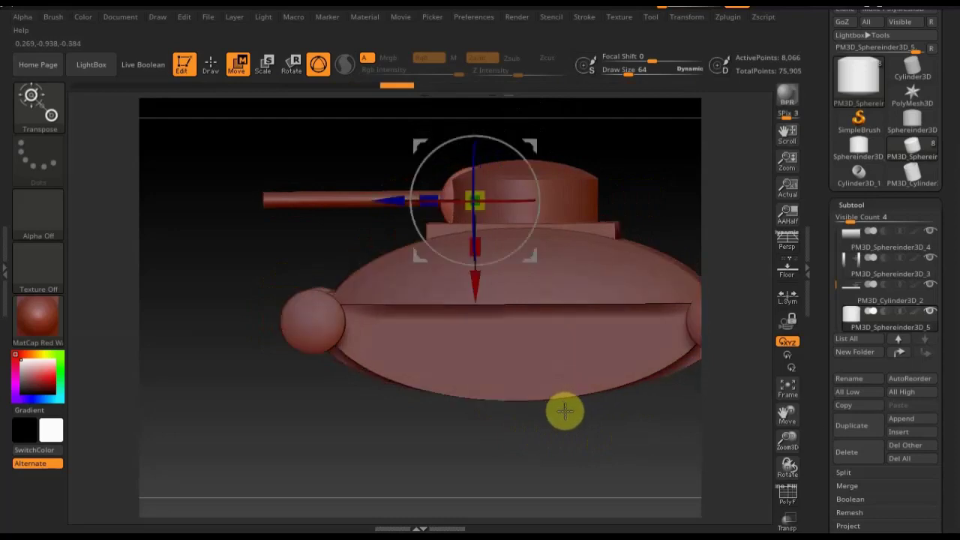
click(211, 63)
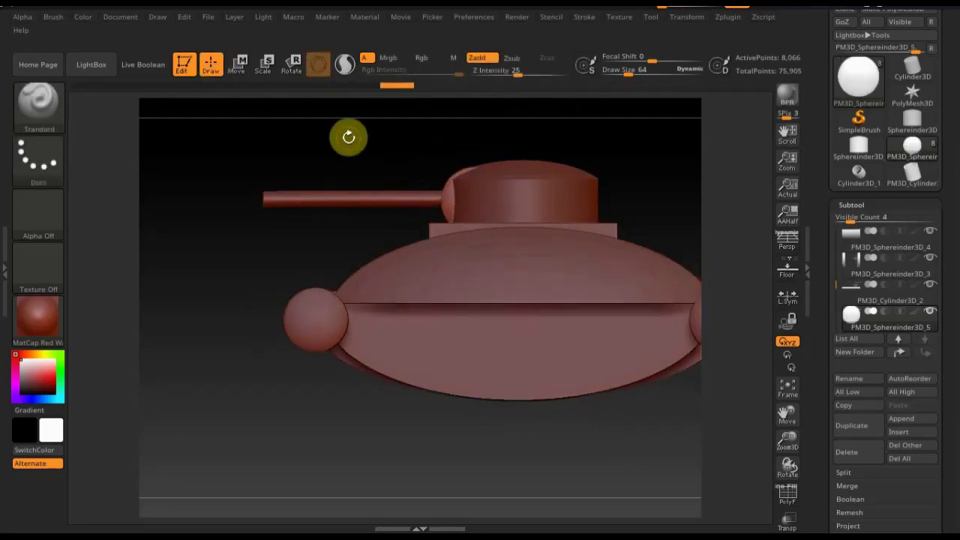
Step: Trim away the rear half of the turret housing with TrimRect, leaving 4,460 points
key(ctrl+shift)
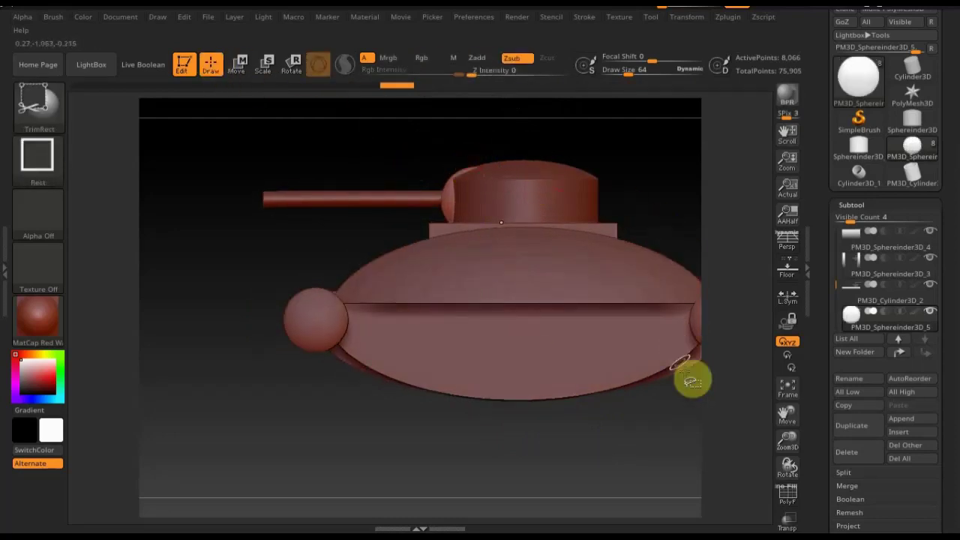
ctrl+shift+drag(676, 401, 466, 112)
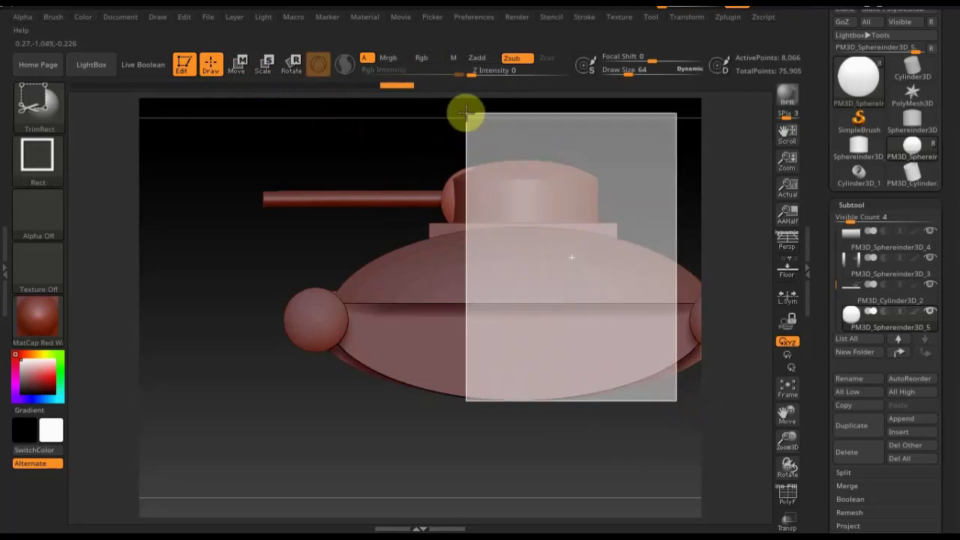
ctrl+shift+drag(466, 112, 504, 137)
shift+drag(595, 172, 597, 178)
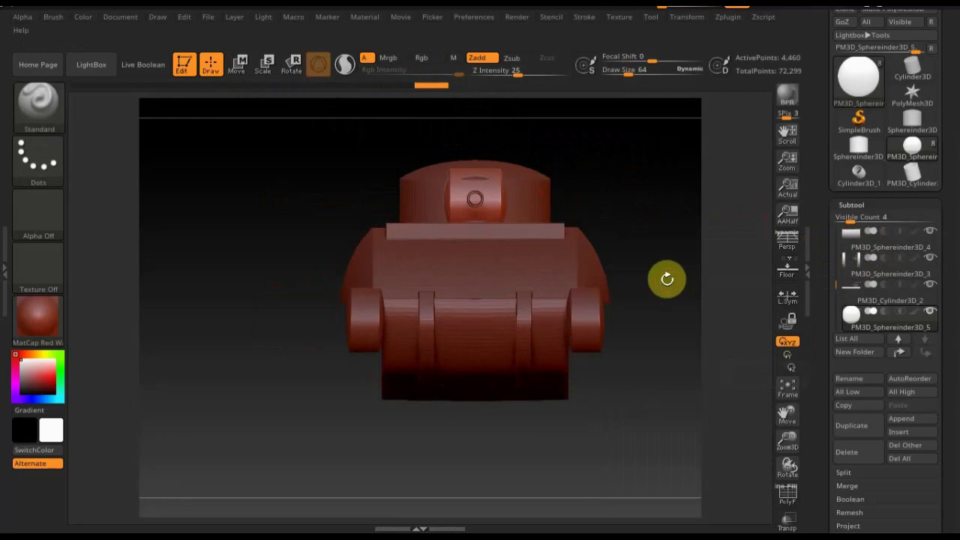
Step: Select PM3D_Sphereinder3D_2, scale it down slightly, and lower it a little on the turret
key(n)
click(533, 320)
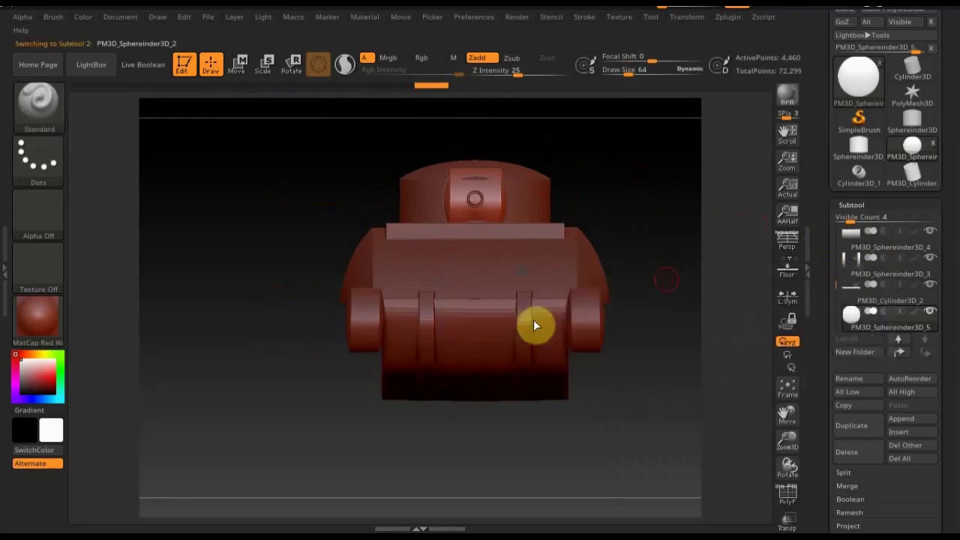
click(237, 66)
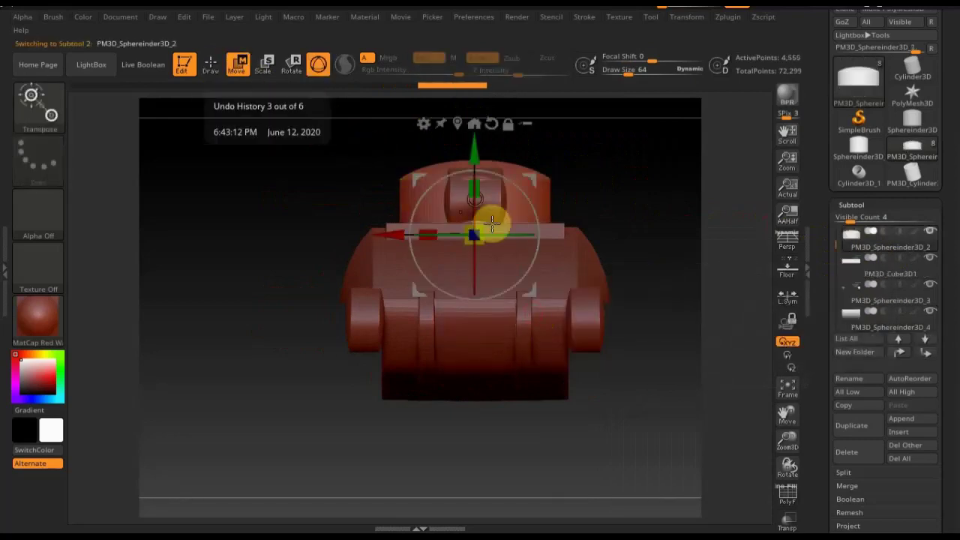
drag(483, 242, 477, 238)
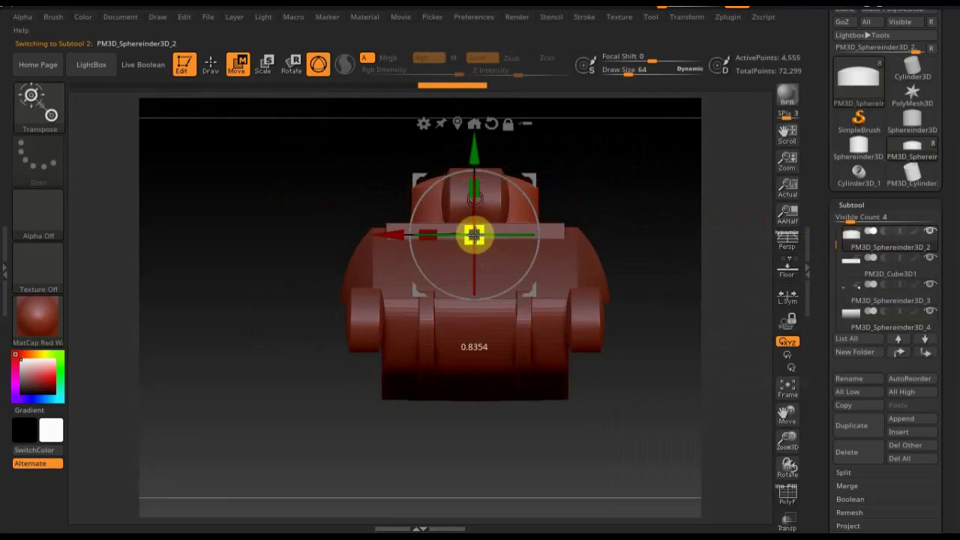
drag(480, 162, 476, 182)
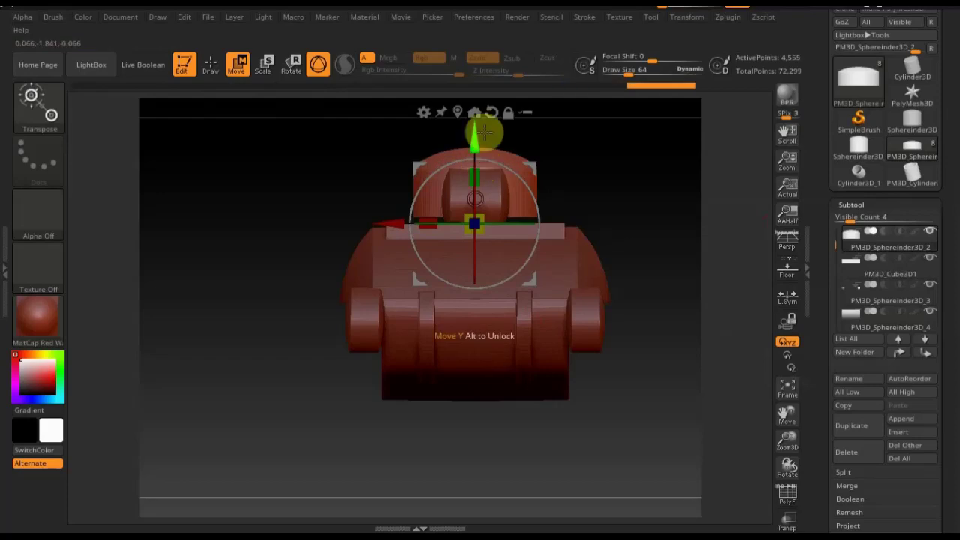
drag(474, 137, 474, 139)
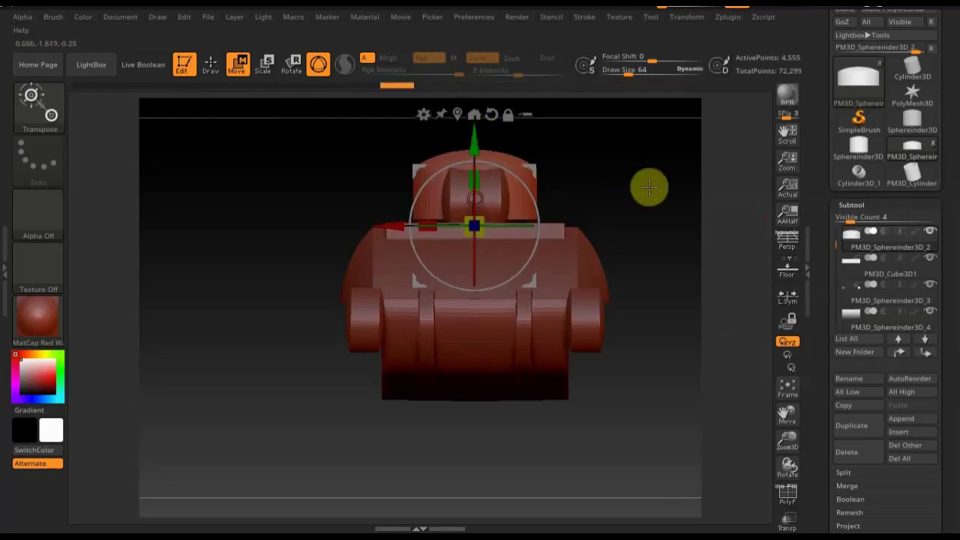
drag(650, 187, 602, 187)
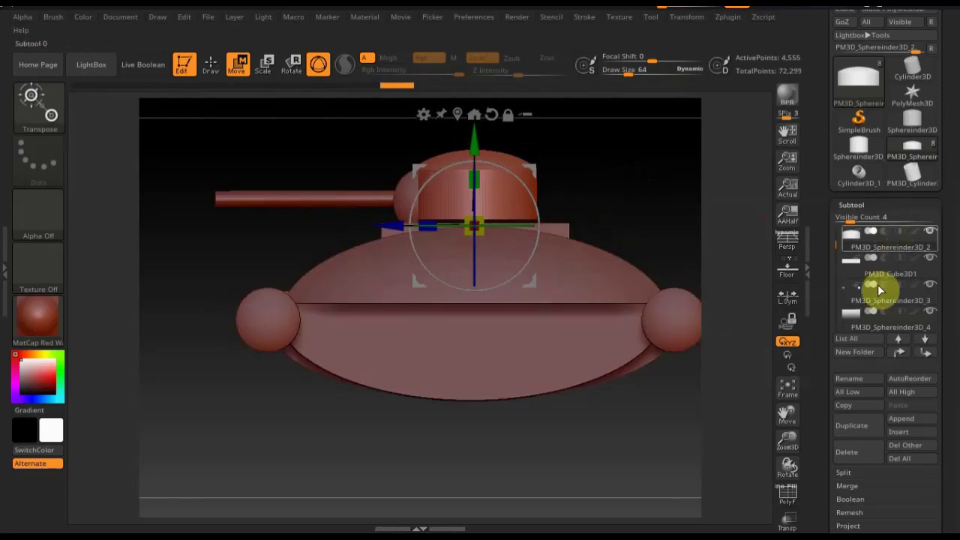
Step: Reselect PM3D_Sphereinder3D_5 and slide it about 0.04 units back against the turret
key(n)
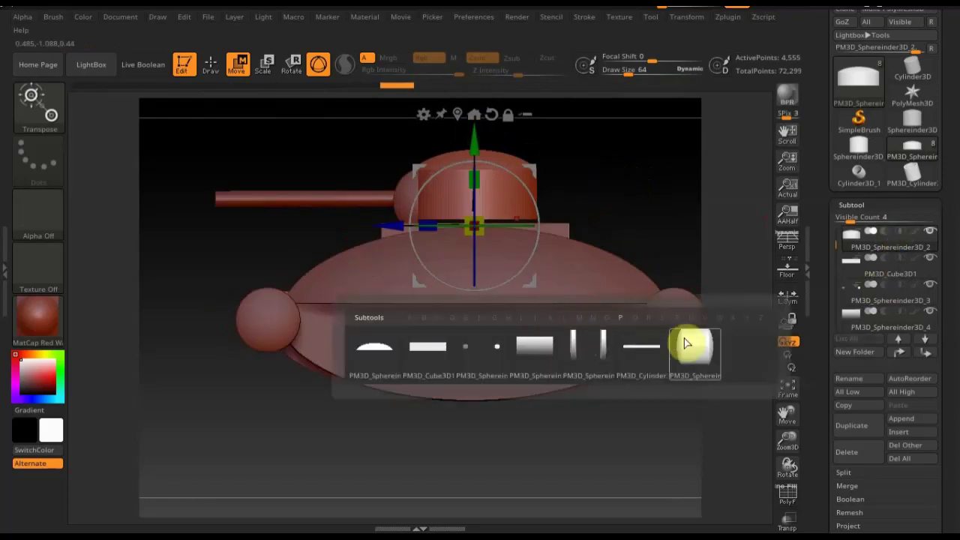
click(677, 343)
drag(432, 276, 424, 283)
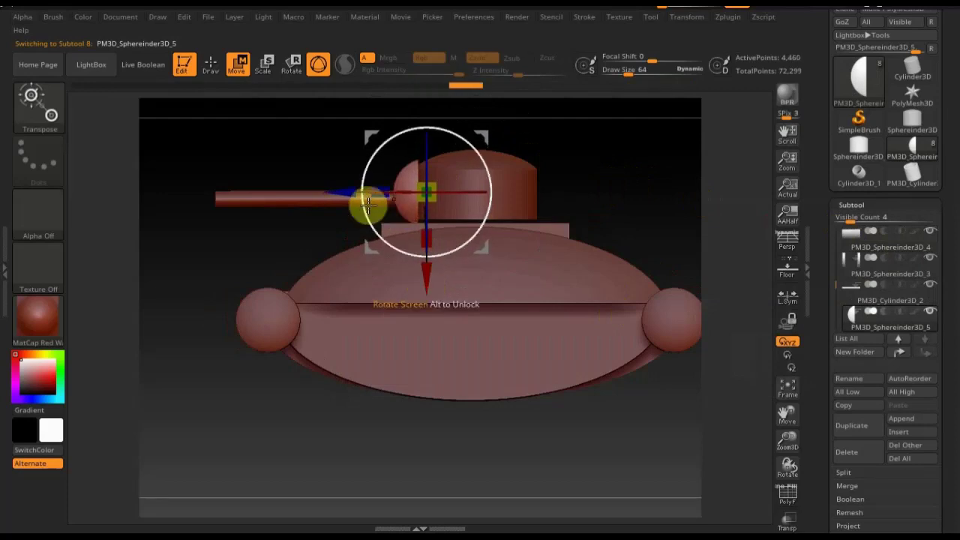
drag(349, 192, 351, 193)
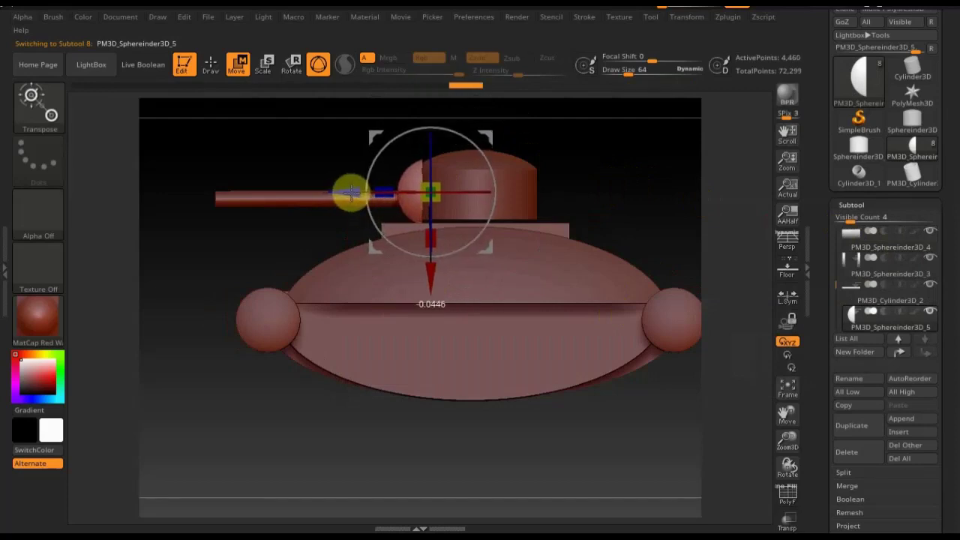
mouse_move(334, 141)
mouse_down()
mouse_move(374, 141)
mouse_move(315, 132)
mouse_up()
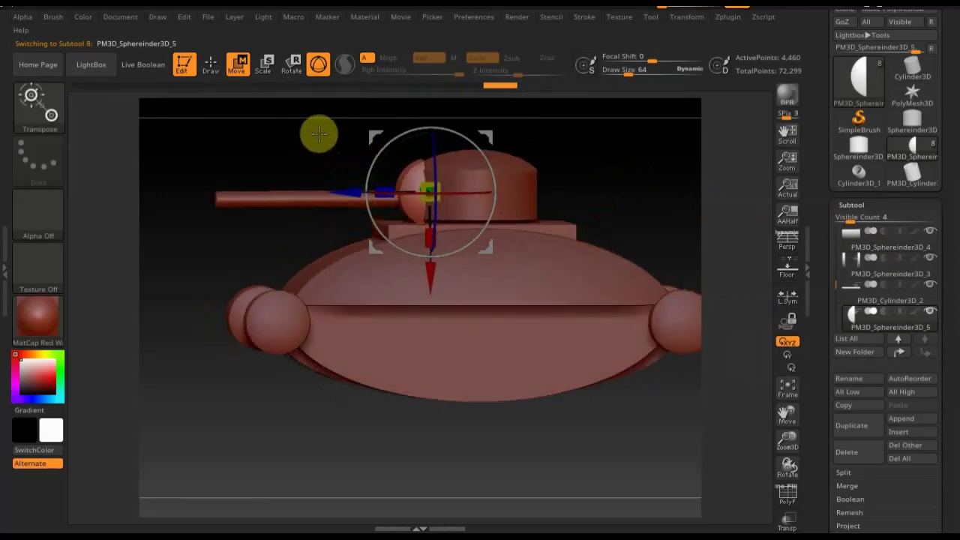
click(443, 497)
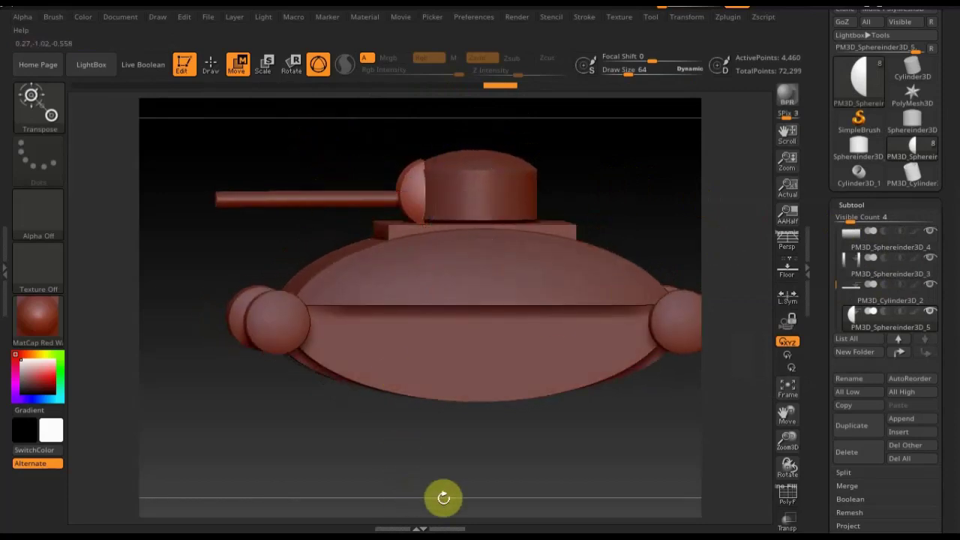
drag(443, 497, 493, 491)
drag(552, 479, 544, 482)
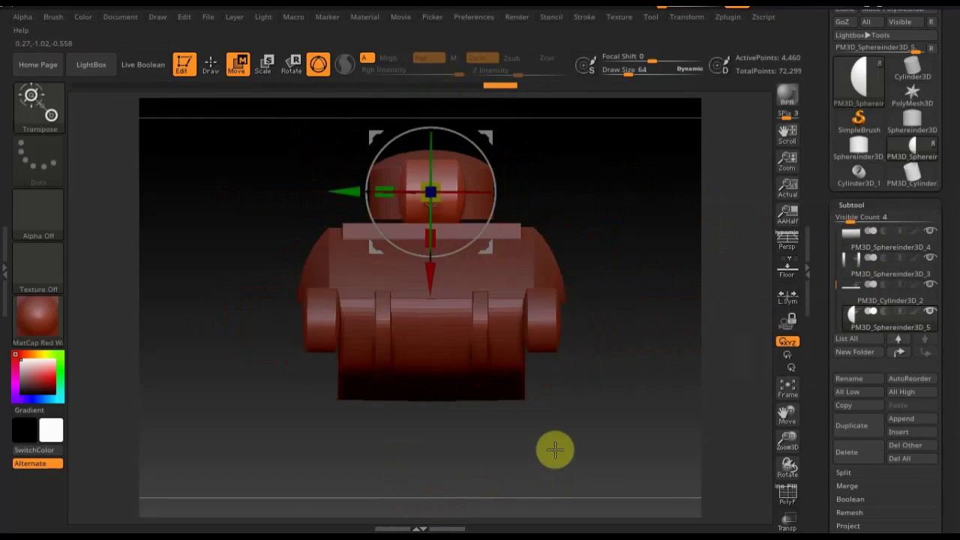
Step: Select the gun barrel subtool and raise it slightly
key(n)
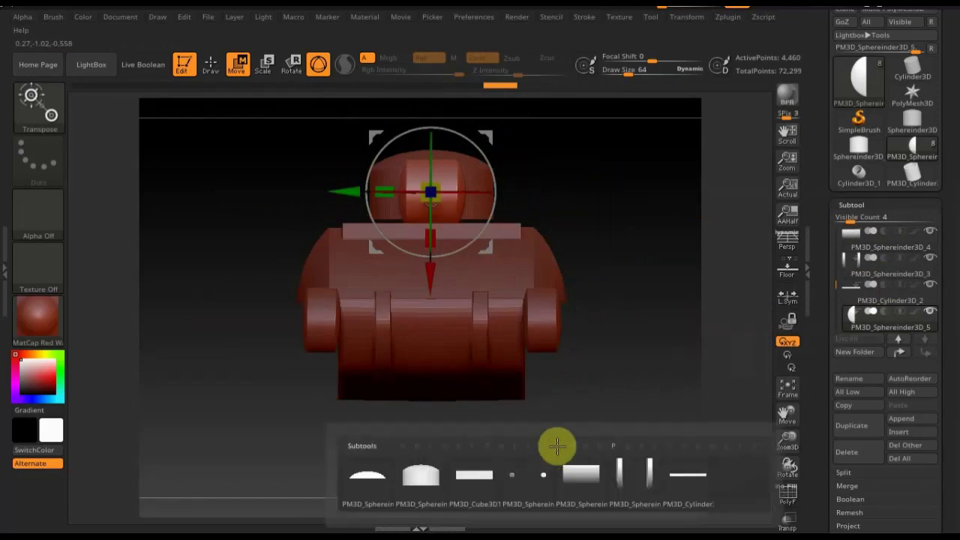
click(691, 475)
drag(433, 279, 430, 273)
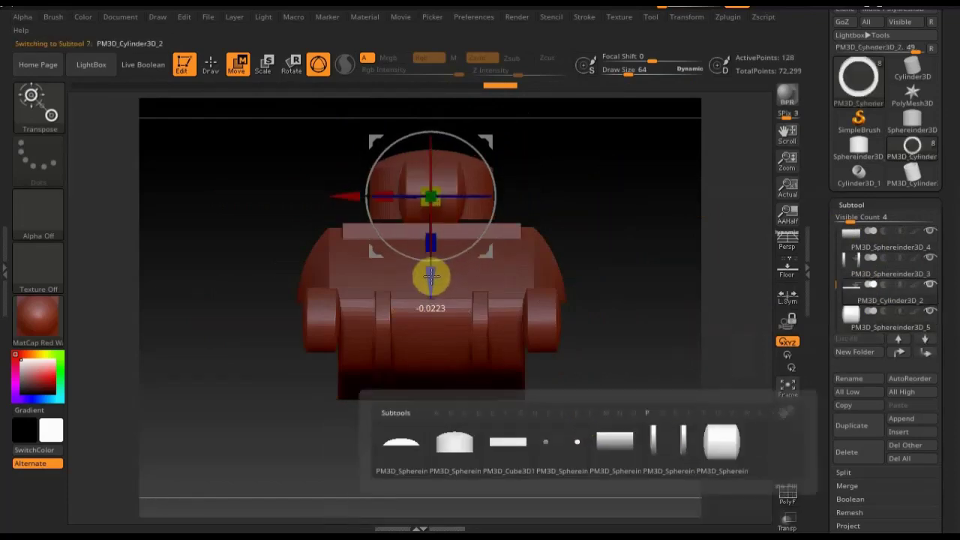
Step: Append a new cylinder mesh, PM3D_Cylinder3D1, as the tank's ninth subtool
mouse_move(636, 263)
mouse_down()
mouse_move(602, 259)
mouse_move(637, 212)
mouse_move(608, 210)
mouse_up()
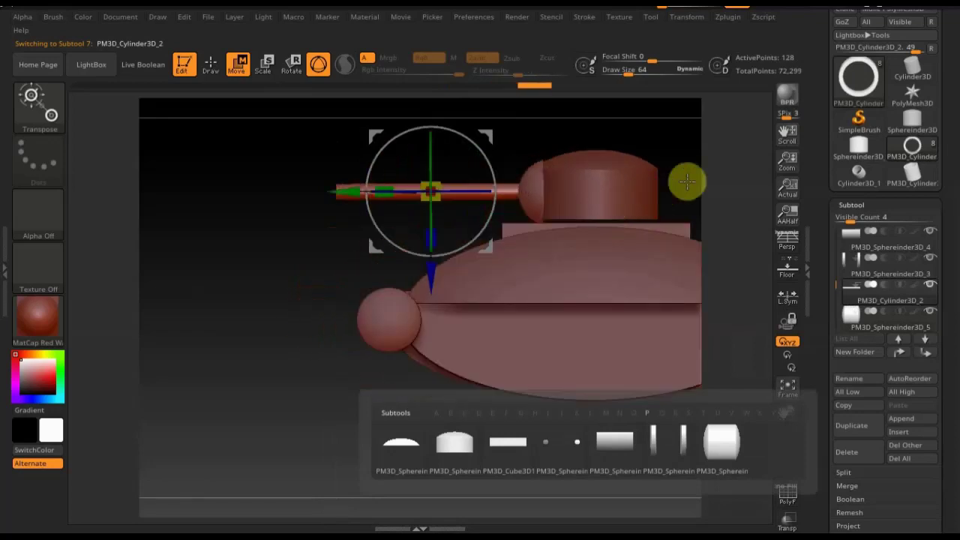
alt+drag(685, 178, 525, 174)
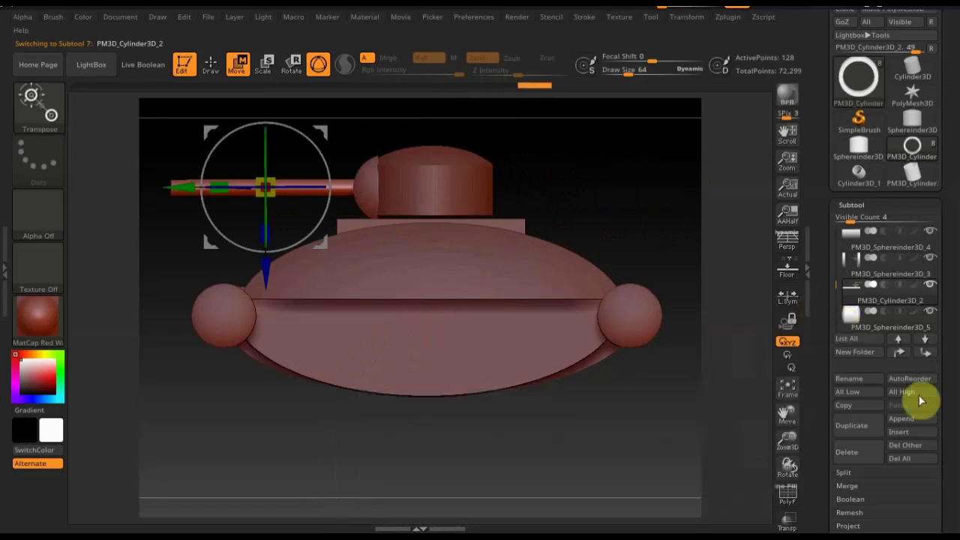
click(905, 422)
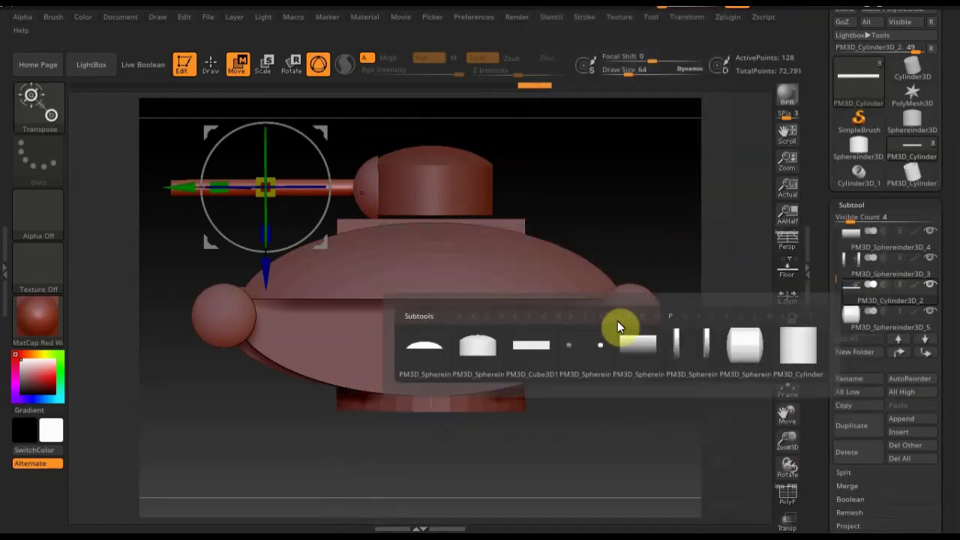
click(792, 342)
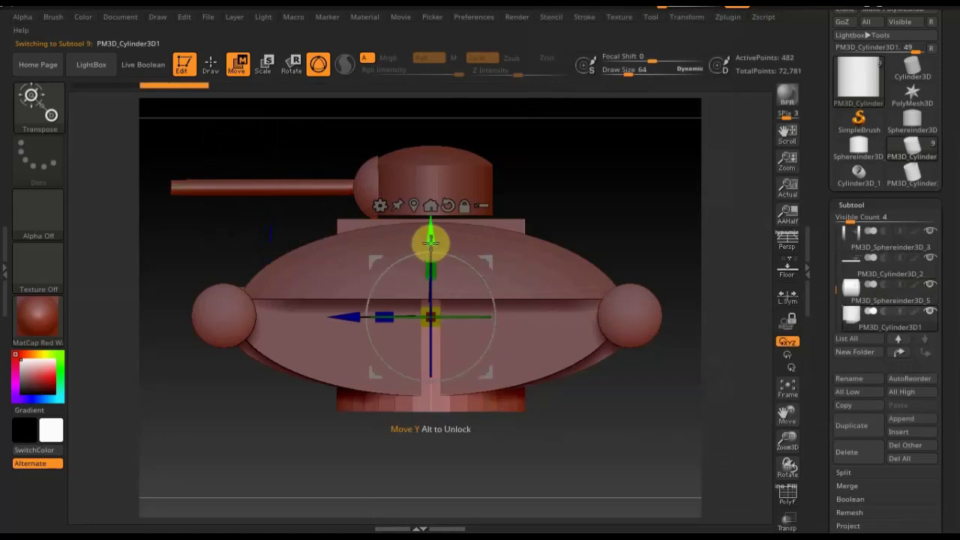
Step: Shrink PM3D_Cylinder3D1 and lift it under the turret dome as a thin base band
drag(428, 240, 428, 208)
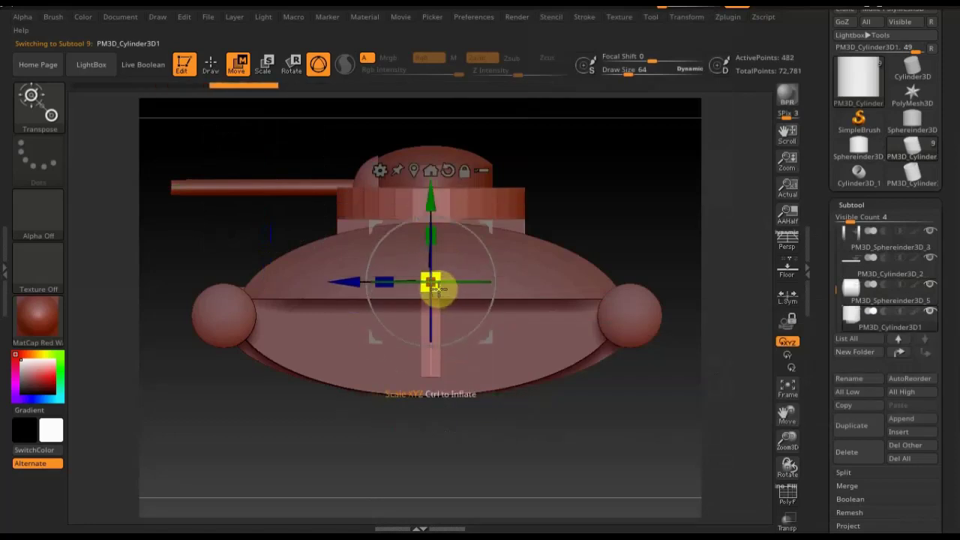
drag(432, 284, 414, 248)
drag(432, 199, 435, 181)
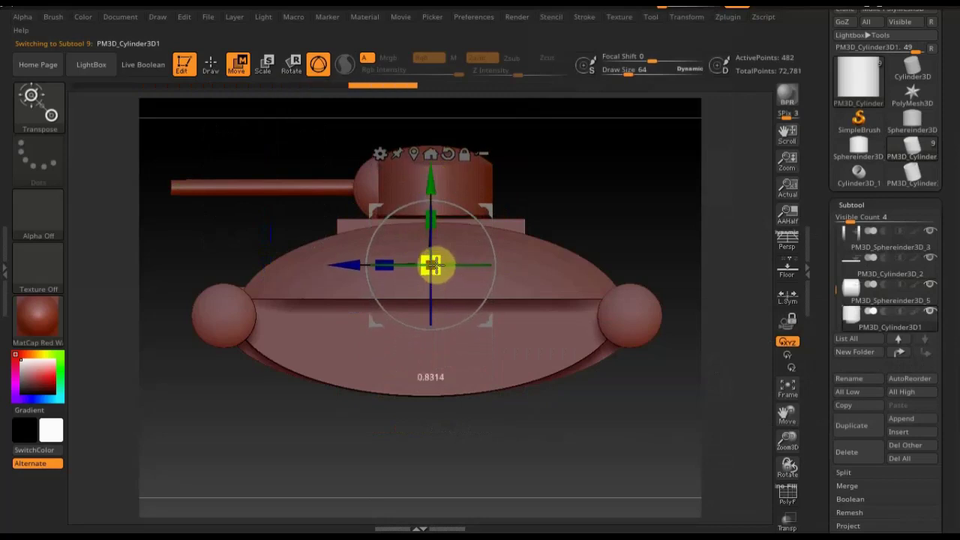
drag(439, 188, 434, 177)
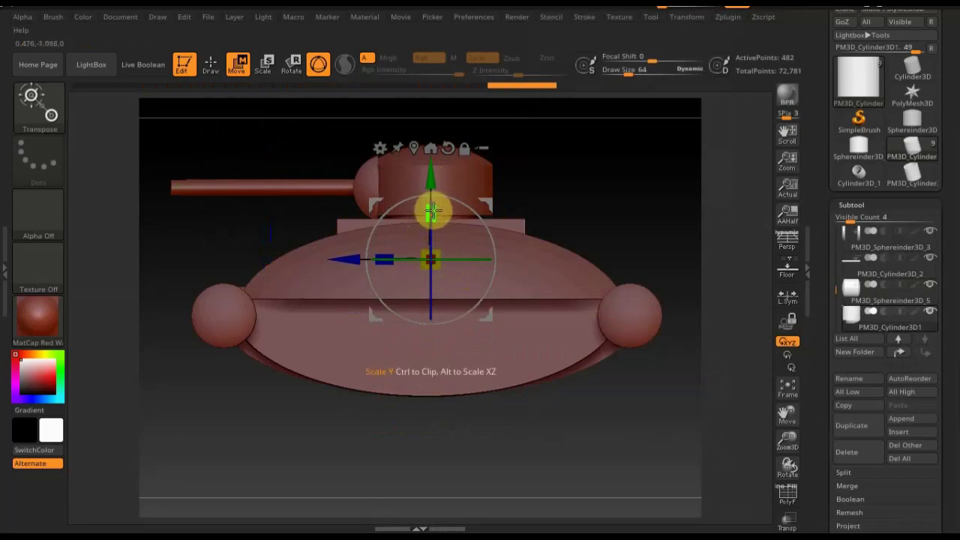
mouse_move(429, 188)
alt+mouse_down()
mouse_move(429, 341)
mouse_move(439, 133)
alt+mouse_up()
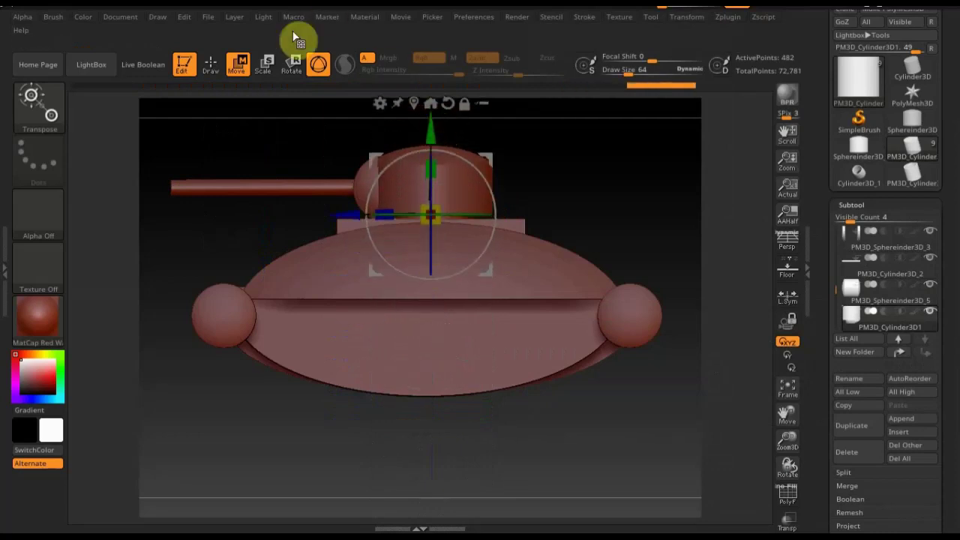
click(209, 67)
mouse_move(553, 157)
mouse_down()
mouse_move(615, 165)
mouse_move(563, 169)
mouse_move(587, 174)
mouse_up()
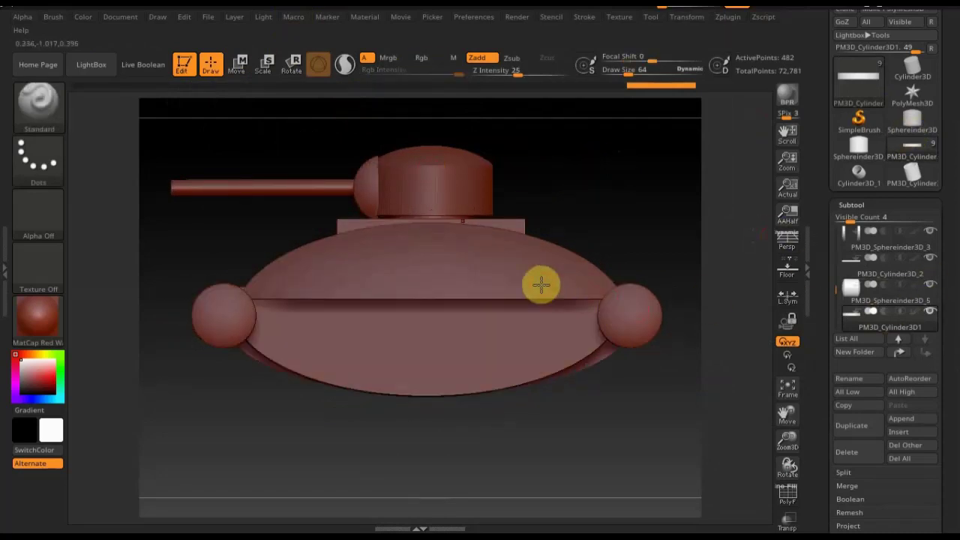
Step: Select the turret dome subtool and orbit from the front to a top-down view
key(n)
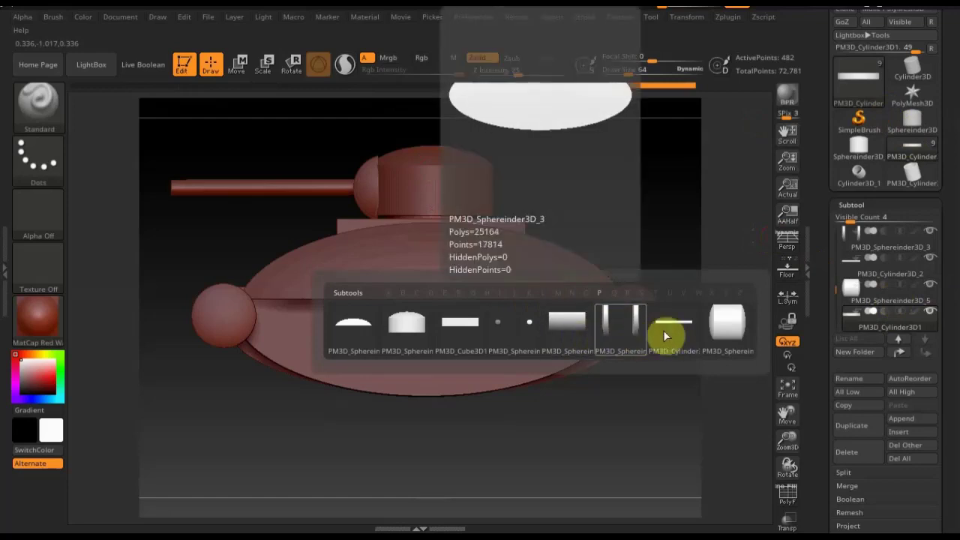
click(742, 330)
click(237, 64)
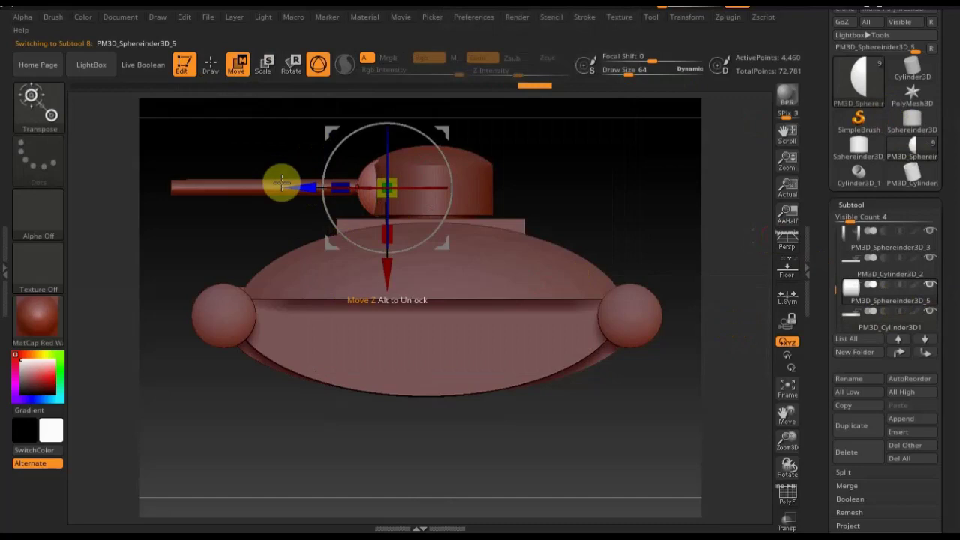
mouse_move(578, 232)
mouse_down()
mouse_move(634, 236)
mouse_move(641, 214)
mouse_move(617, 231)
mouse_move(583, 227)
mouse_move(620, 202)
mouse_move(666, 207)
mouse_up()
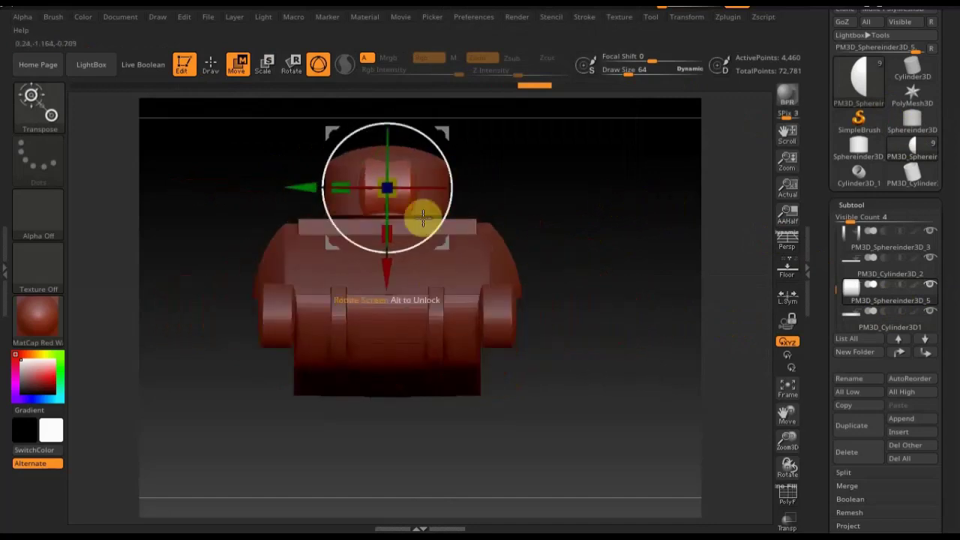
click(216, 67)
mouse_move(613, 235)
mouse_down()
mouse_move(617, 328)
mouse_move(623, 297)
mouse_up()
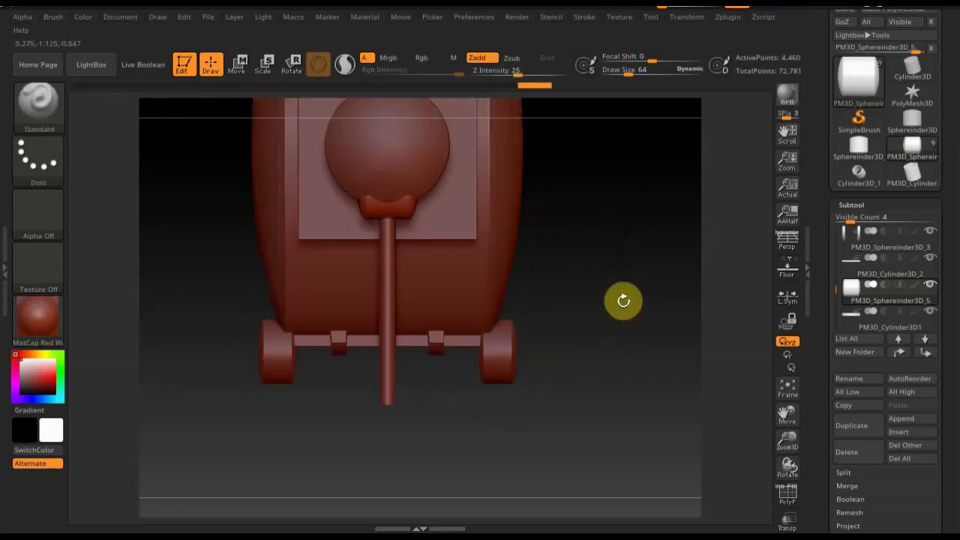
Step: Append a Cube3D mesh and select the new PM3D_Cube3D1_1 subtool
click(906, 422)
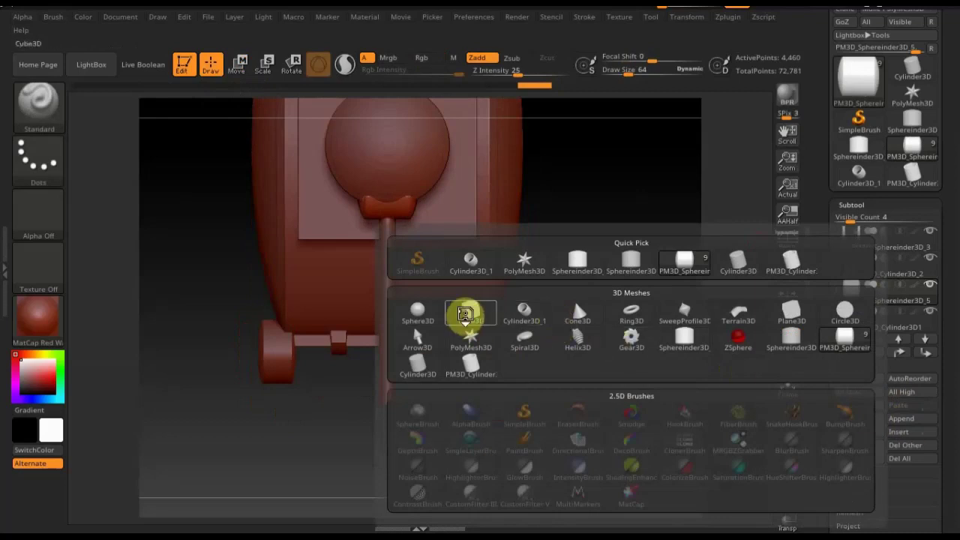
click(462, 315)
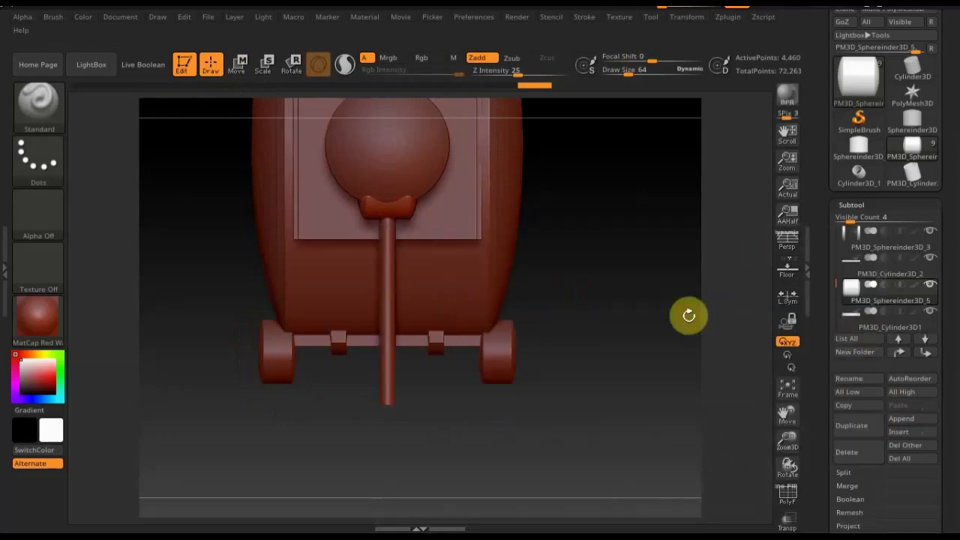
key(n)
click(500, 409)
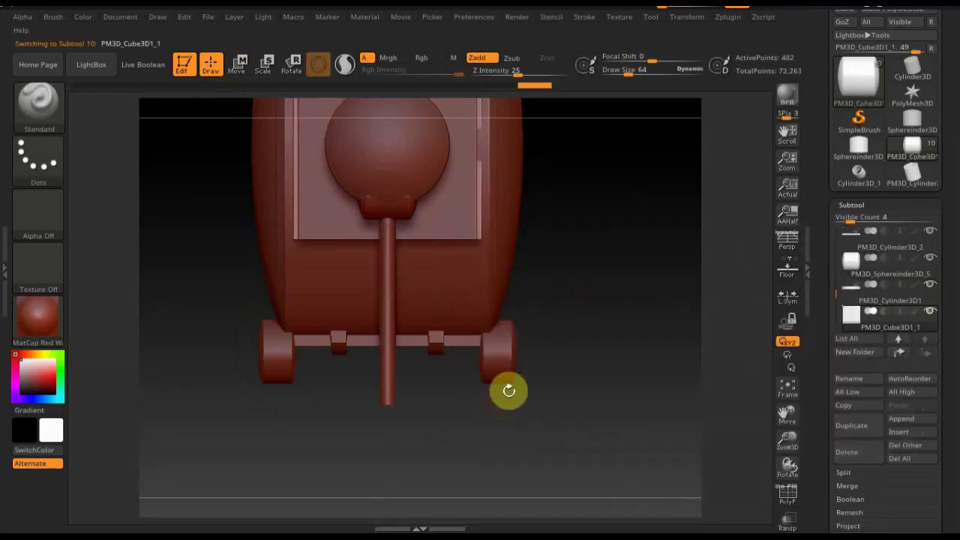
Step: Move the cube down, squeeze it into a thin bar, and Solo it
click(242, 66)
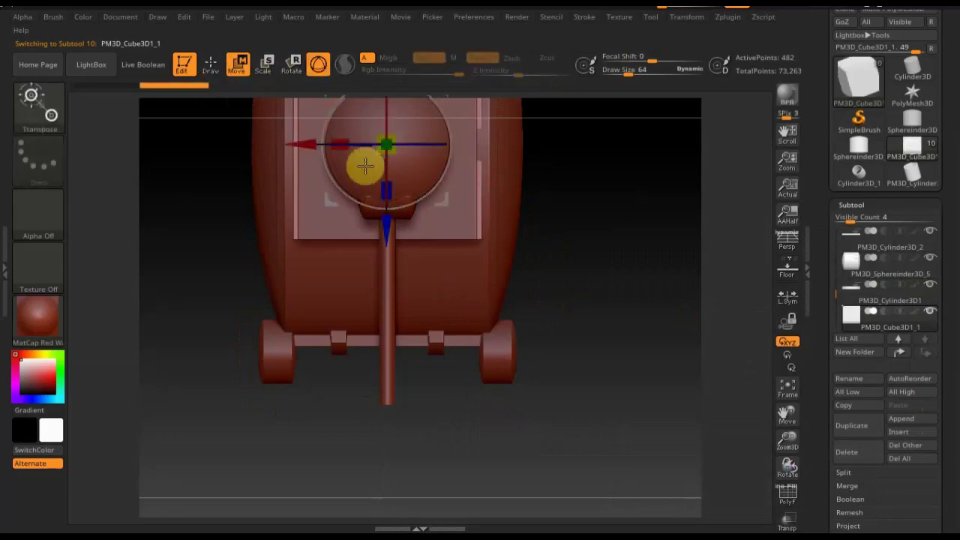
drag(386, 225, 387, 302)
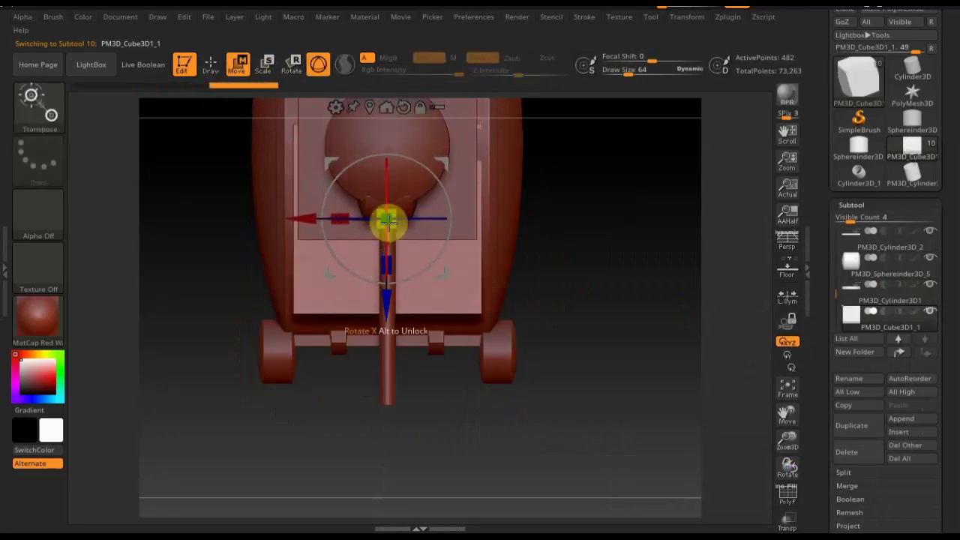
drag(344, 213, 440, 216)
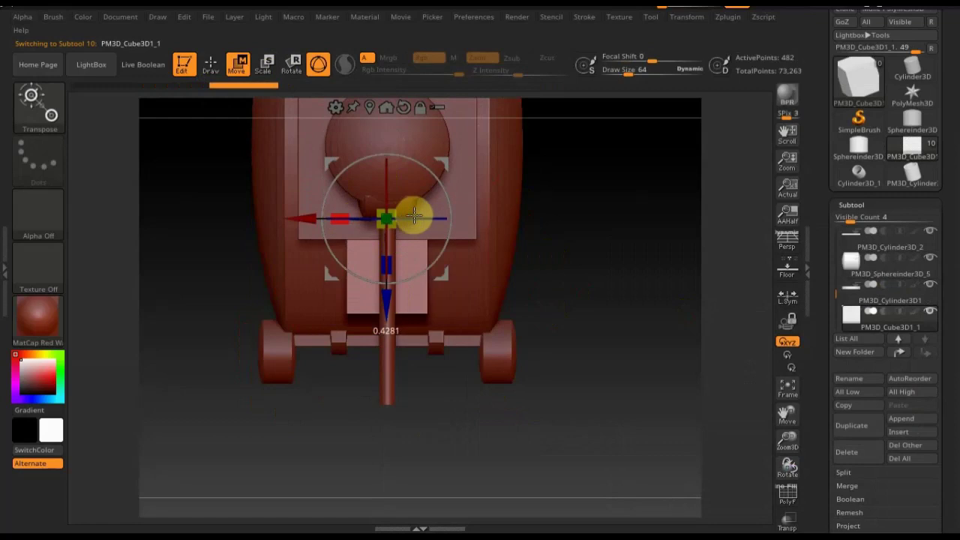
drag(293, 218, 250, 209)
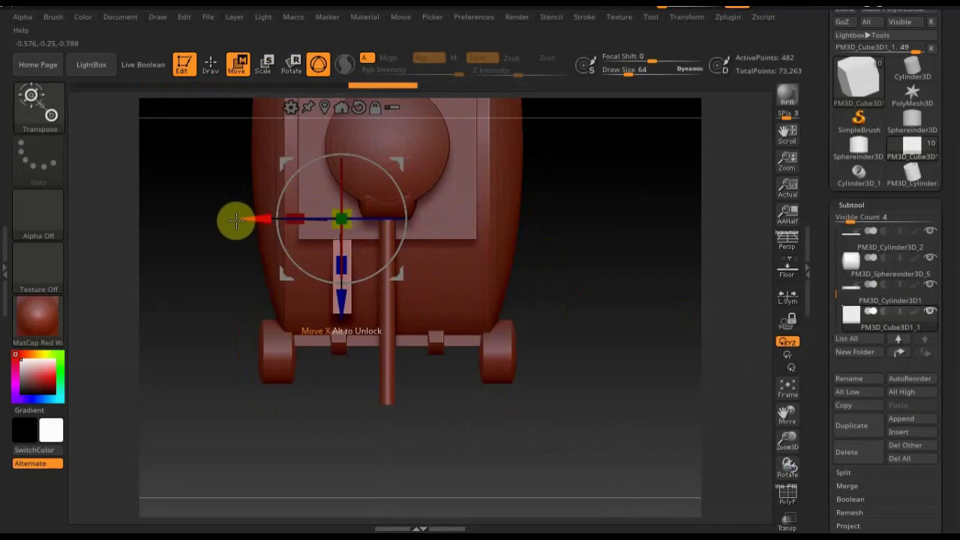
key(ctrl+z)
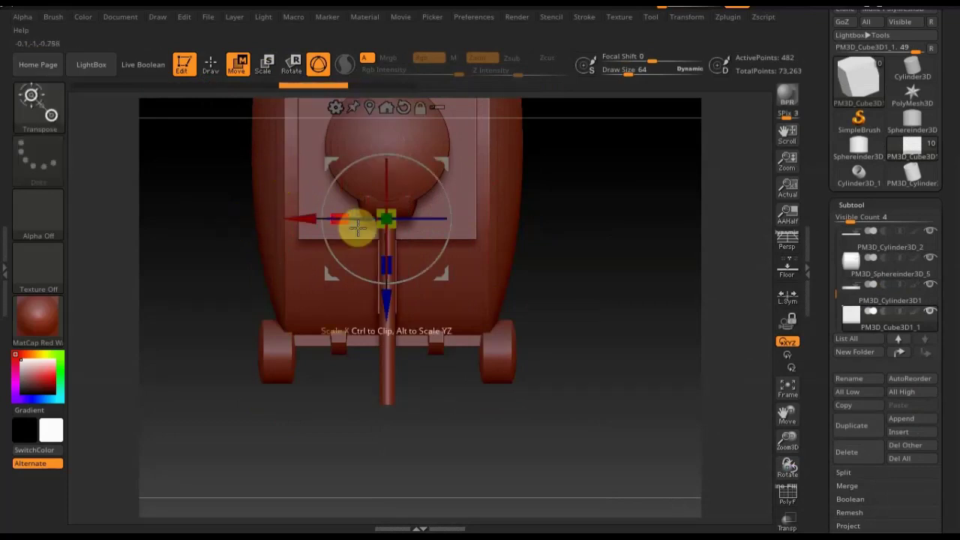
shift+click(929, 316)
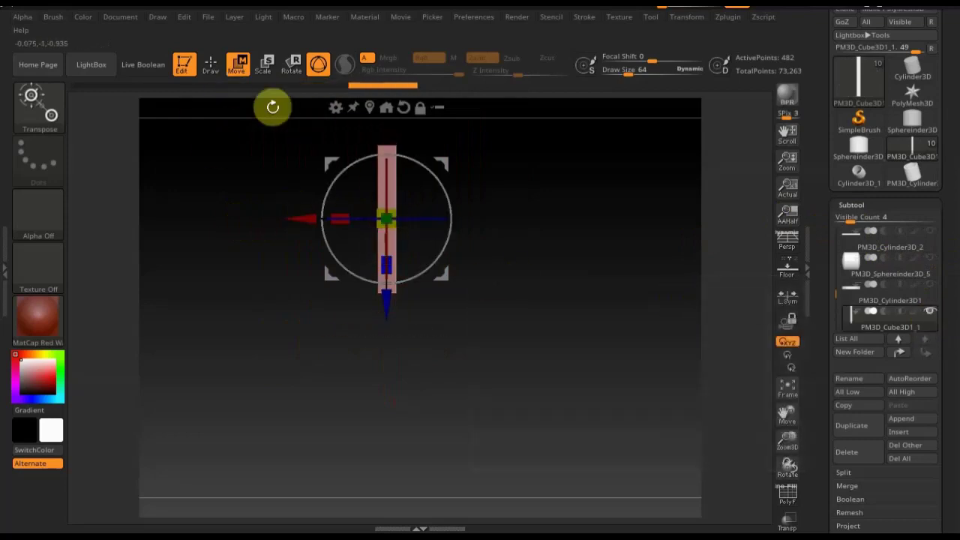
Step: Cut a slanted edge off the block's lower side with the TrimCurve brush
click(210, 64)
key(ctrl+shift)
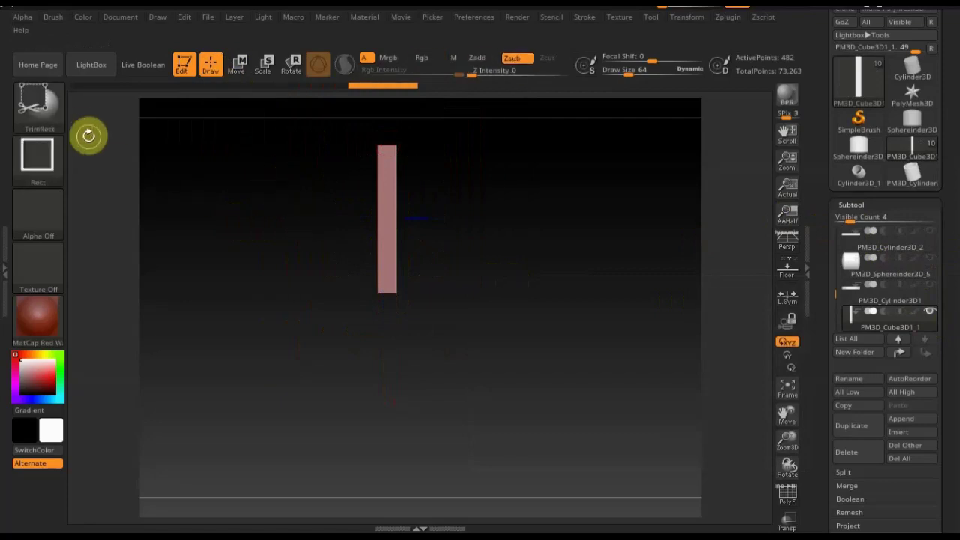
click(35, 112)
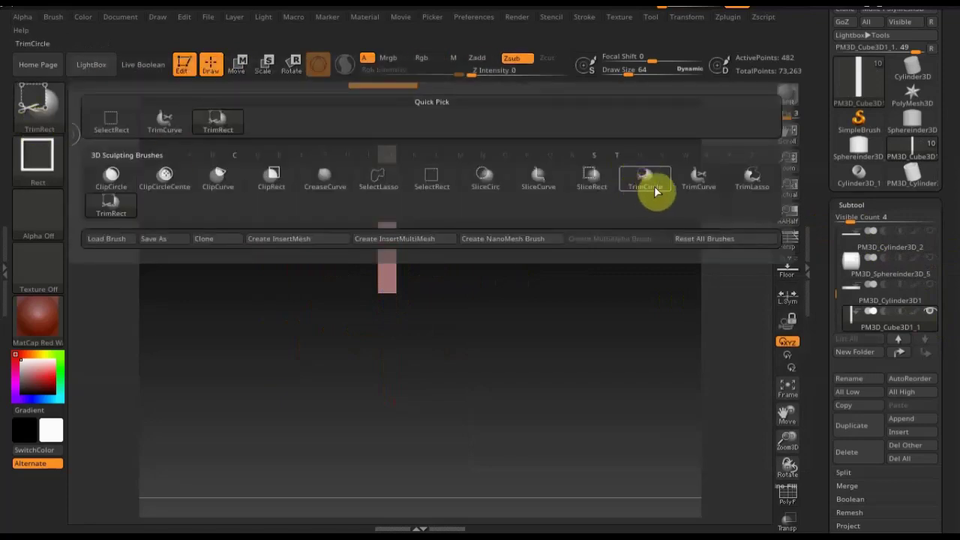
click(687, 183)
mouse_move(384, 378)
mouse_down()
mouse_move(385, 294)
mouse_move(367, 237)
mouse_up()
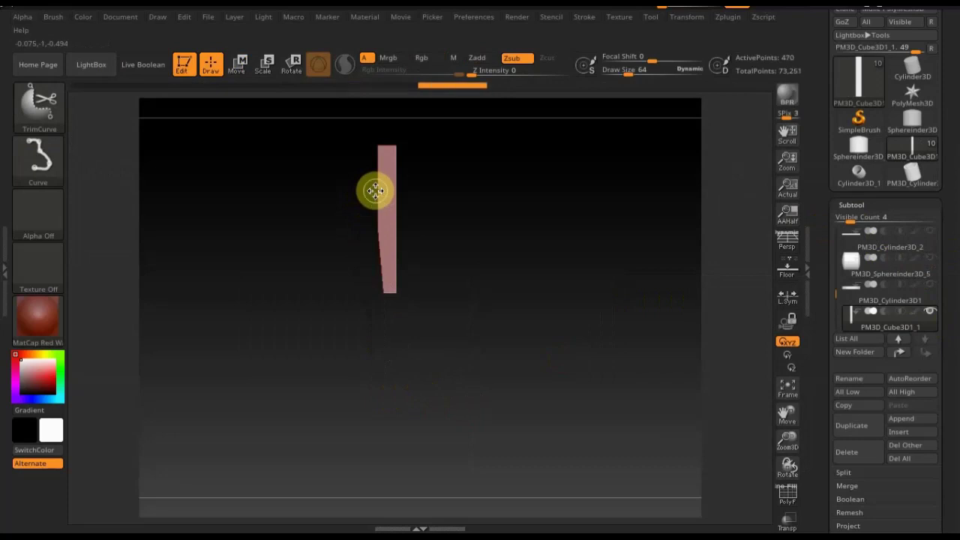
Step: Mirror and weld the trimmed bar into a symmetrical 458-point piece
scroll(956, 486, down, 2)
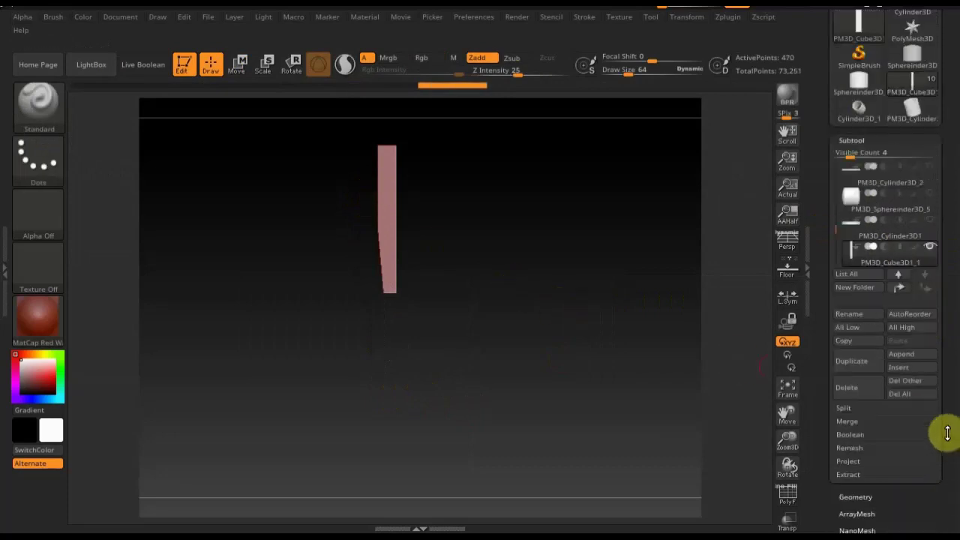
scroll(944, 430, down, 1)
click(854, 449)
click(864, 416)
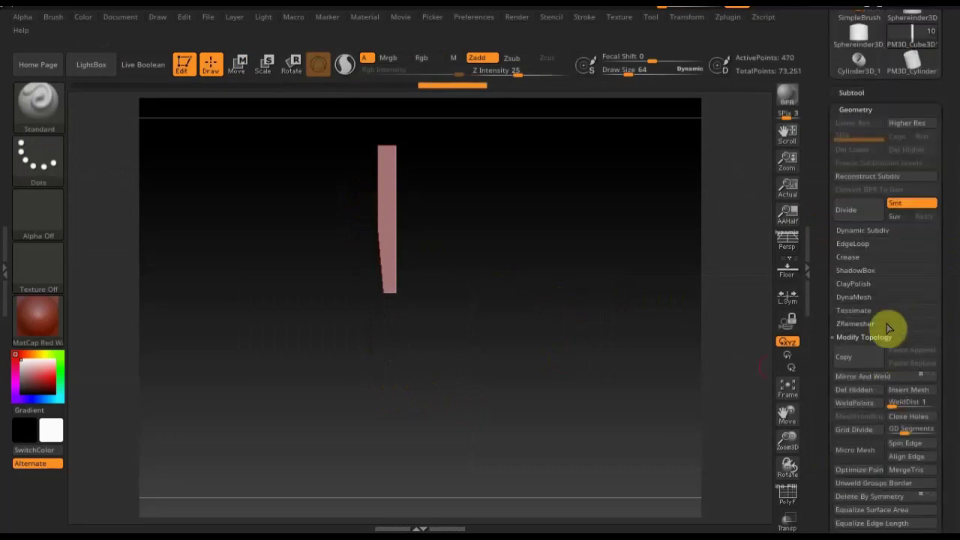
click(876, 377)
mouse_move(638, 360)
mouse_down()
mouse_move(578, 339)
mouse_move(587, 358)
mouse_up()
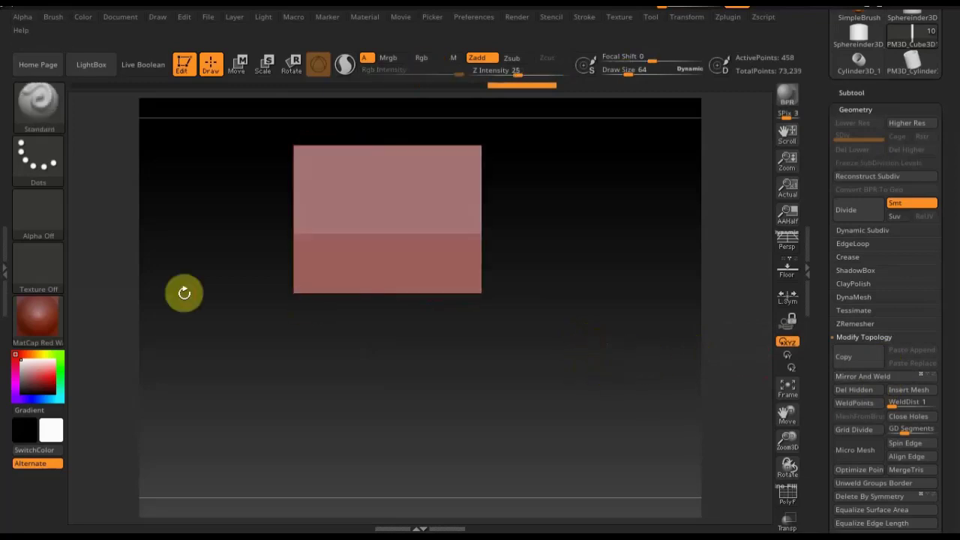
click(236, 65)
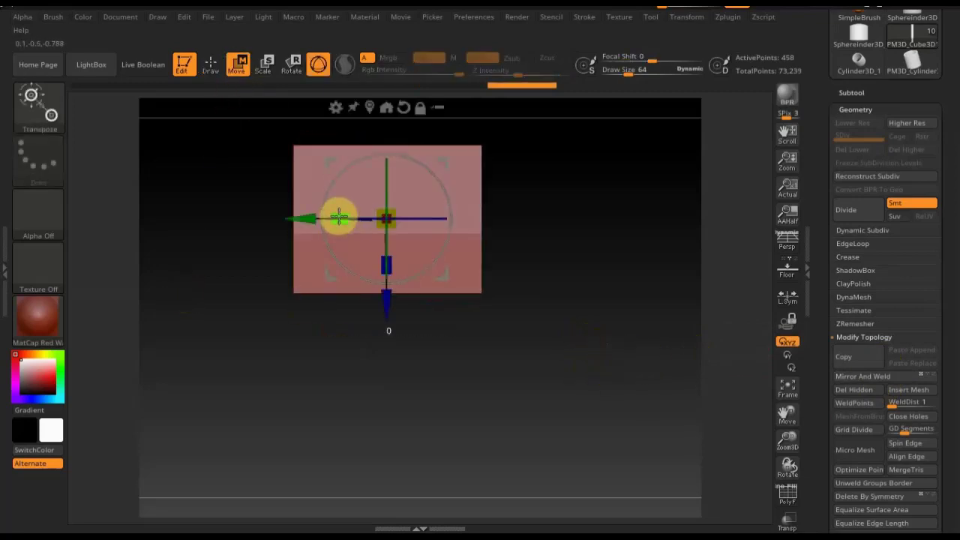
Step: Narrow the block into a thin strip and unhide the other tank parts
drag(339, 218, 414, 228)
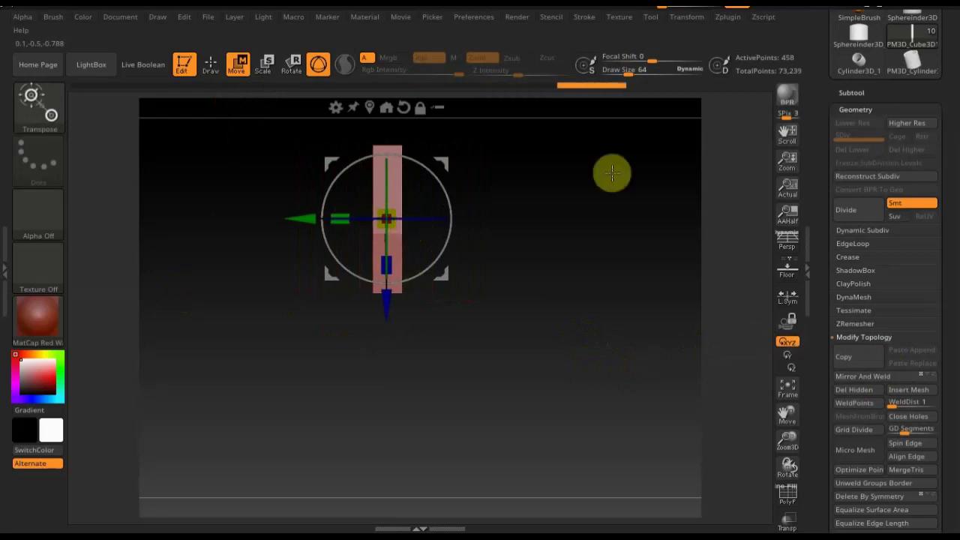
click(851, 93)
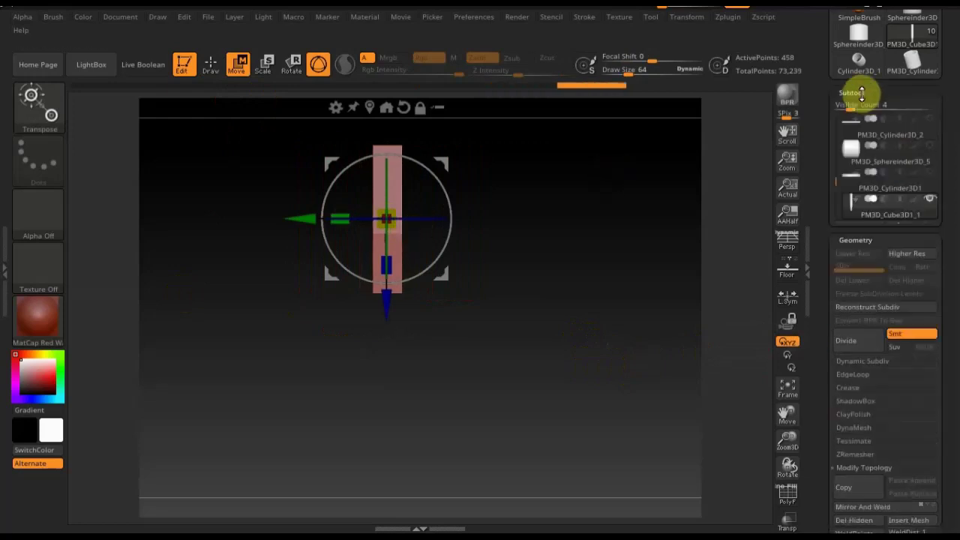
click(930, 199)
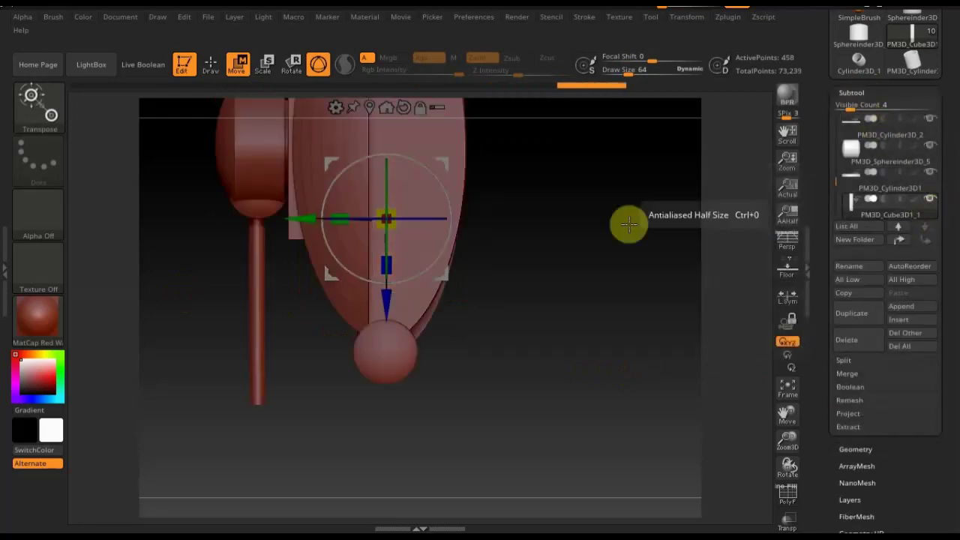
mouse_move(607, 233)
mouse_down()
mouse_move(667, 182)
mouse_move(649, 208)
mouse_move(542, 259)
mouse_up()
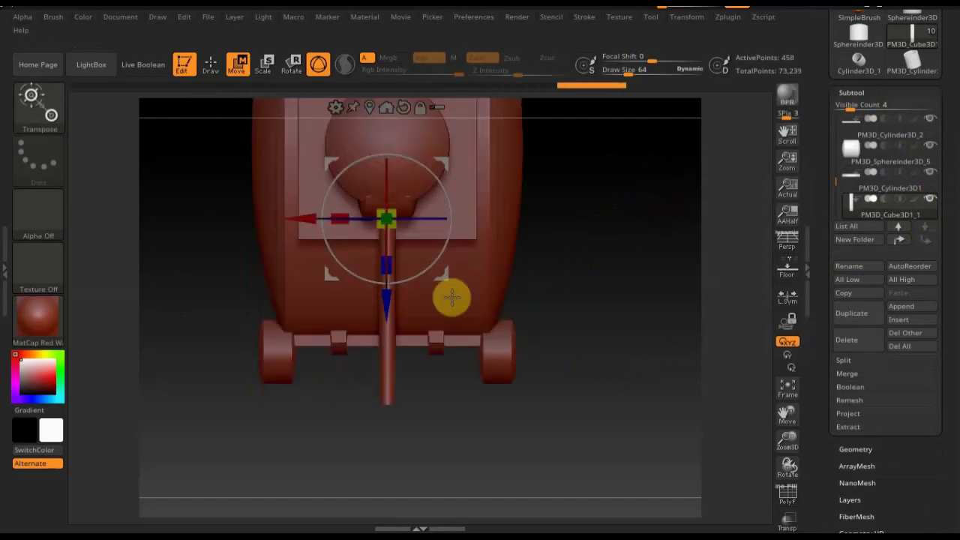
Step: Slide the PM3D_Cube3D1_1 bar along X onto the hull just below the turret
drag(390, 305, 385, 390)
drag(310, 305, 263, 308)
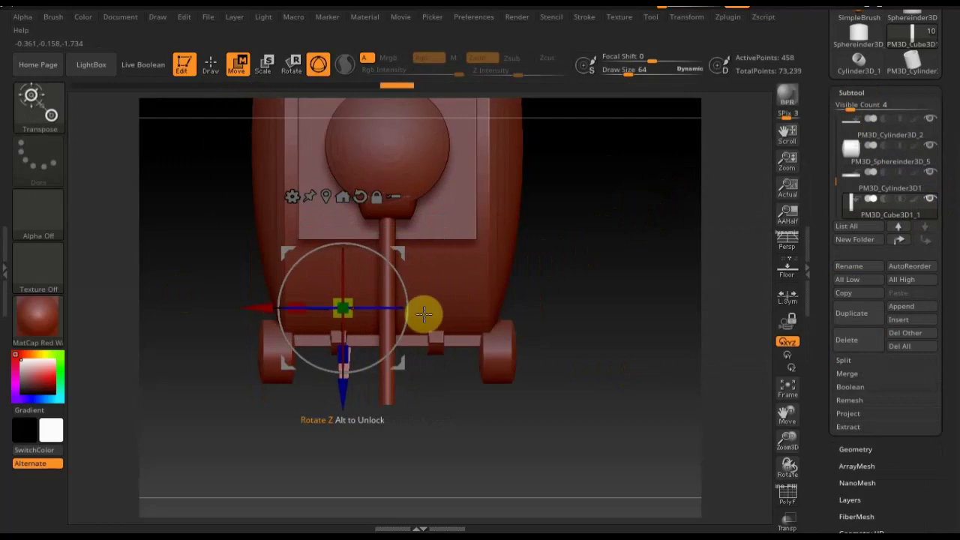
mouse_move(580, 287)
mouse_down()
mouse_move(585, 165)
mouse_move(430, 216)
mouse_up()
drag(328, 230, 336, 145)
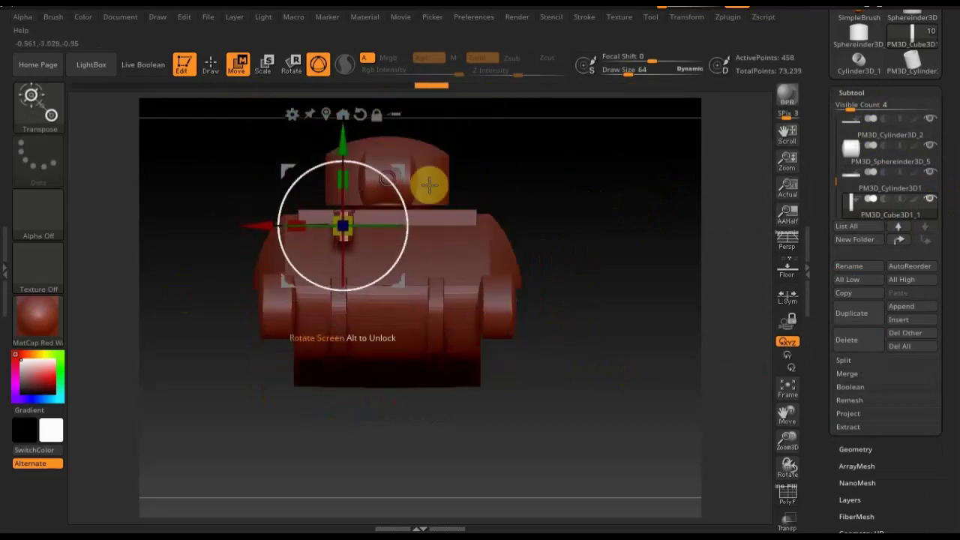
shift+drag(576, 210, 518, 220)
drag(437, 227, 317, 225)
mouse_move(446, 234)
mouse_down()
mouse_move(379, 251)
mouse_move(444, 318)
mouse_move(470, 237)
mouse_move(466, 249)
mouse_up()
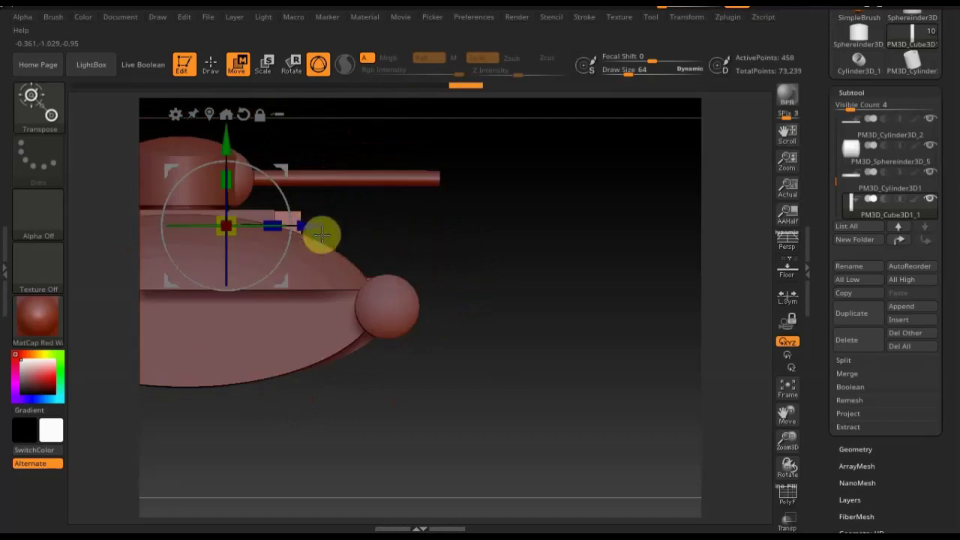
drag(311, 225, 315, 225)
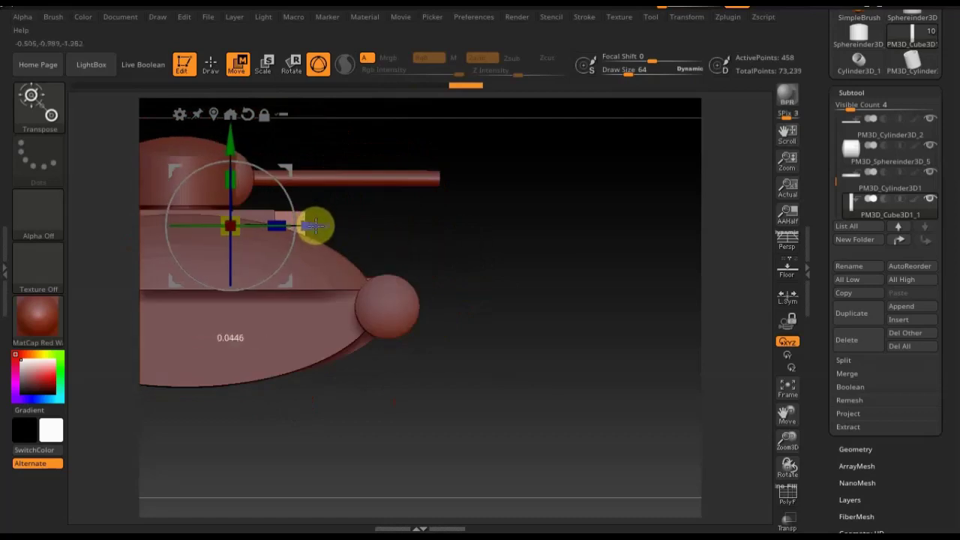
click(210, 65)
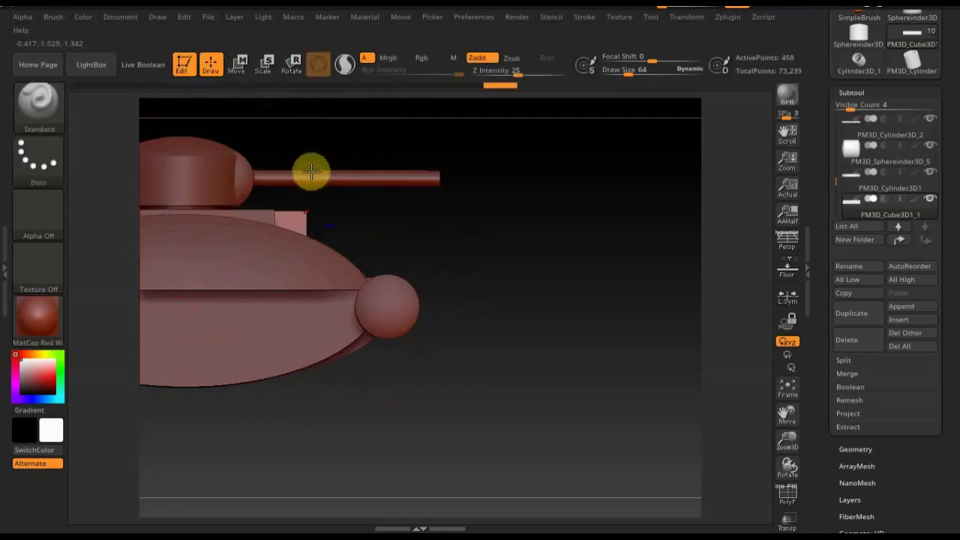
mouse_move(488, 279)
mouse_down()
mouse_move(446, 278)
mouse_move(443, 307)
mouse_up()
mouse_move(510, 212)
mouse_down()
mouse_move(515, 299)
mouse_move(521, 262)
mouse_up()
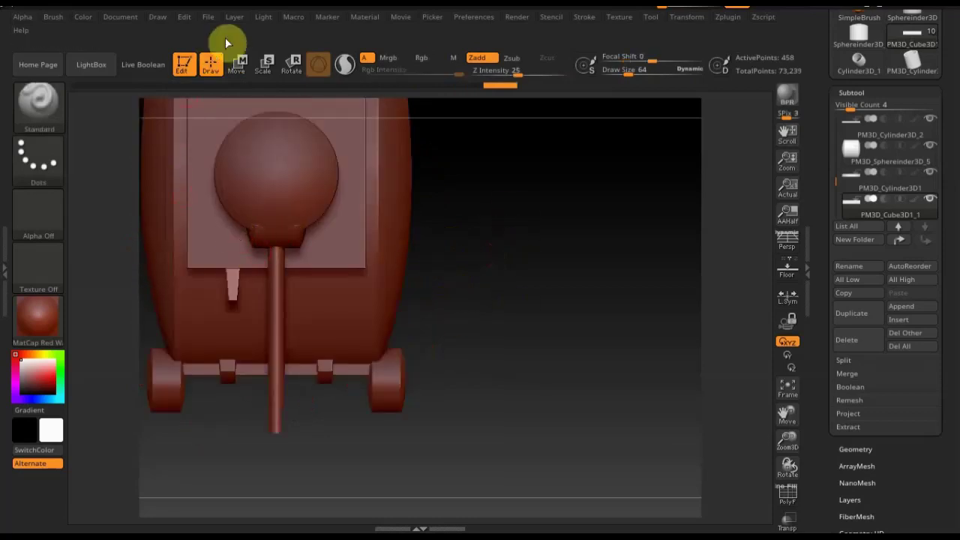
Step: Mirror and weld the PM3D_Cube3D1_1 bar into a matching pair on both sides, 916 points
click(236, 64)
mouse_move(163, 216)
ctrl+mouse_down()
mouse_move(148, 231)
mouse_move(230, 242)
ctrl+mouse_up()
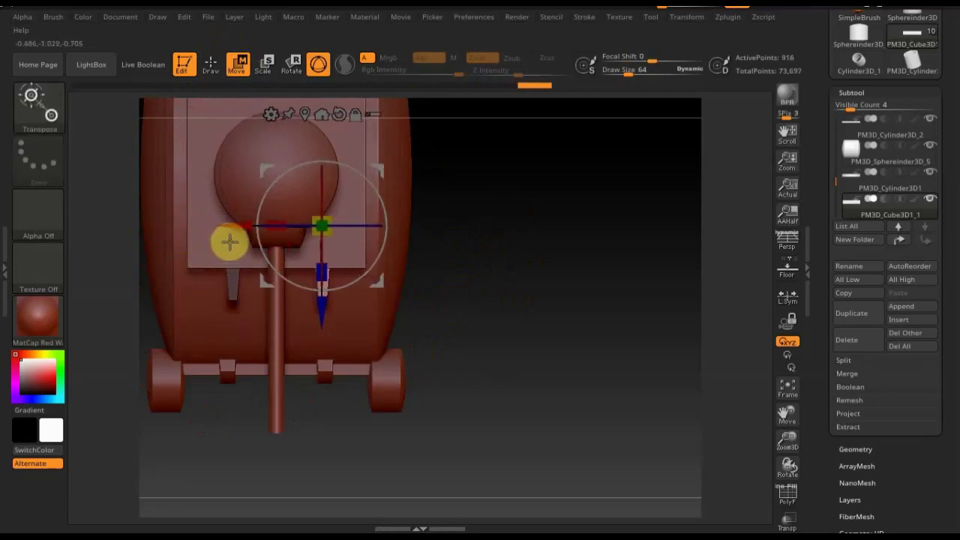
key(ctrl+z)
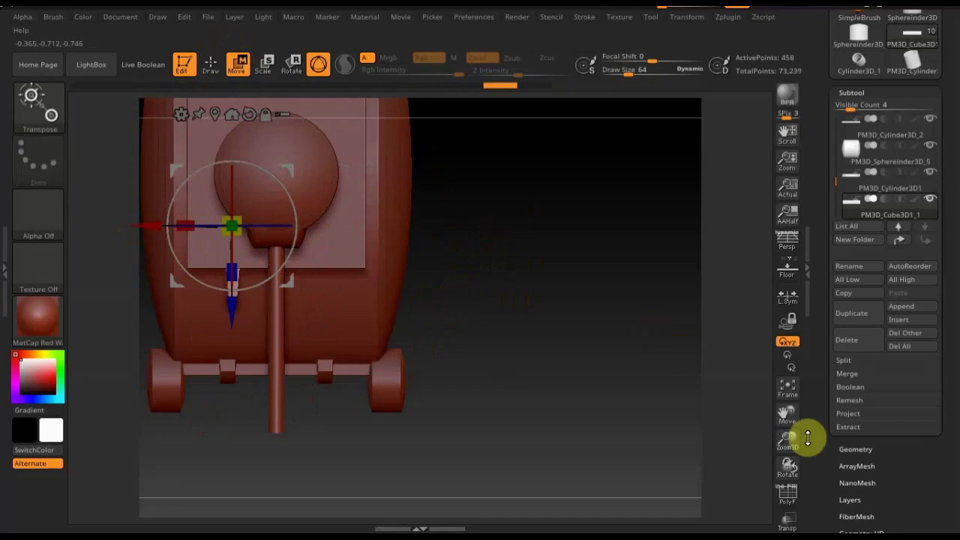
click(864, 448)
click(894, 392)
mouse_move(484, 337)
mouse_down()
mouse_move(512, 197)
mouse_move(528, 231)
mouse_move(482, 242)
mouse_move(510, 283)
mouse_up()
mouse_move(492, 384)
shift+mouse_down()
mouse_move(623, 380)
mouse_move(225, 276)
shift+mouse_up()
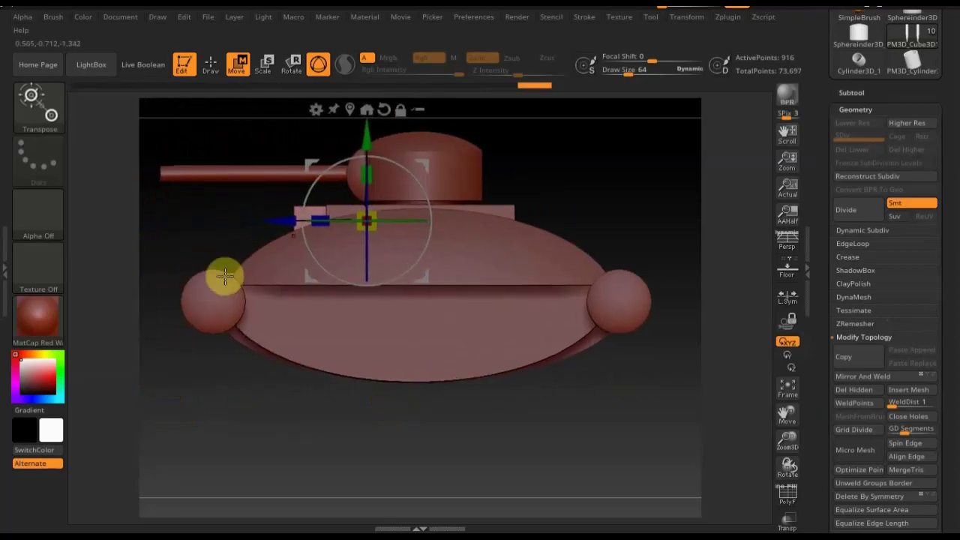
click(851, 92)
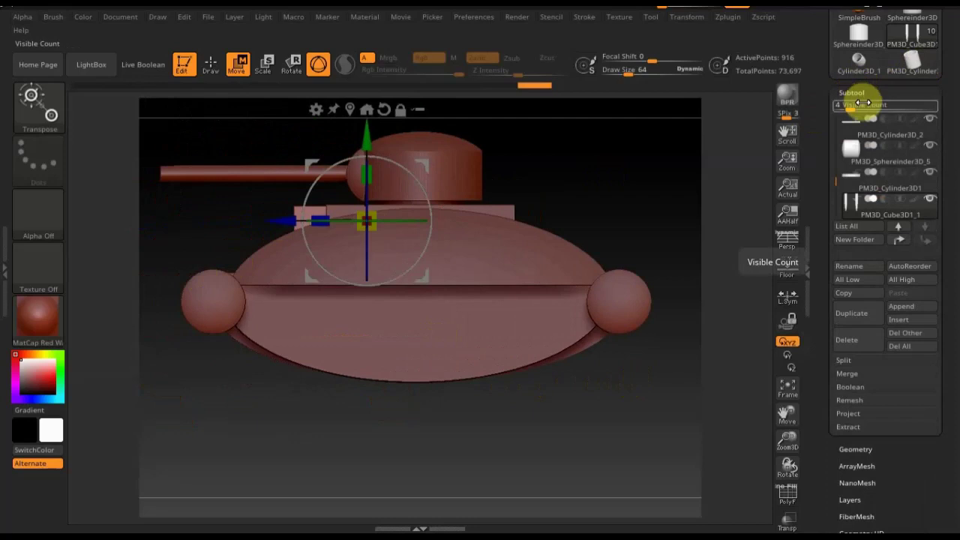
mouse_move(862, 158)
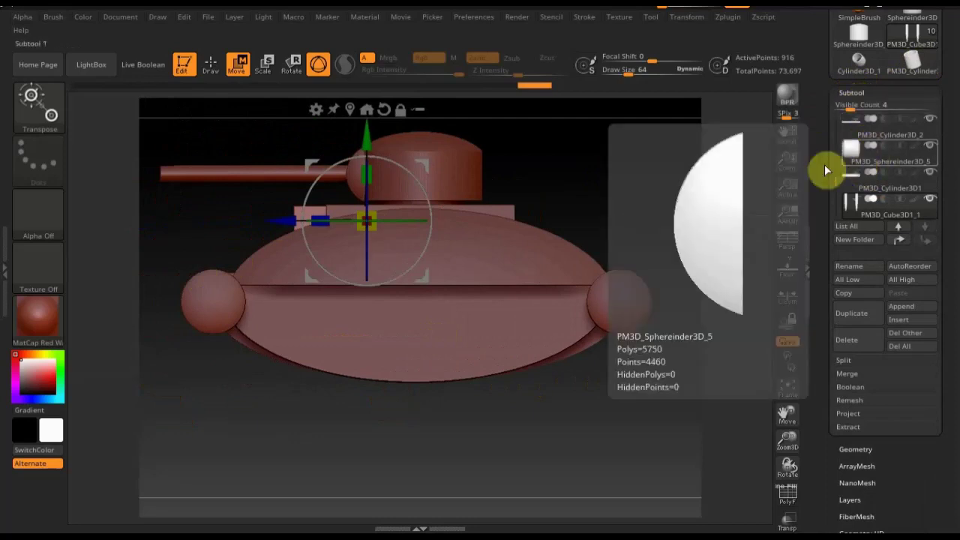
Step: Select the upper hull part PM3D_Sphereinder3D_1 from the part thumbnails
key(n)
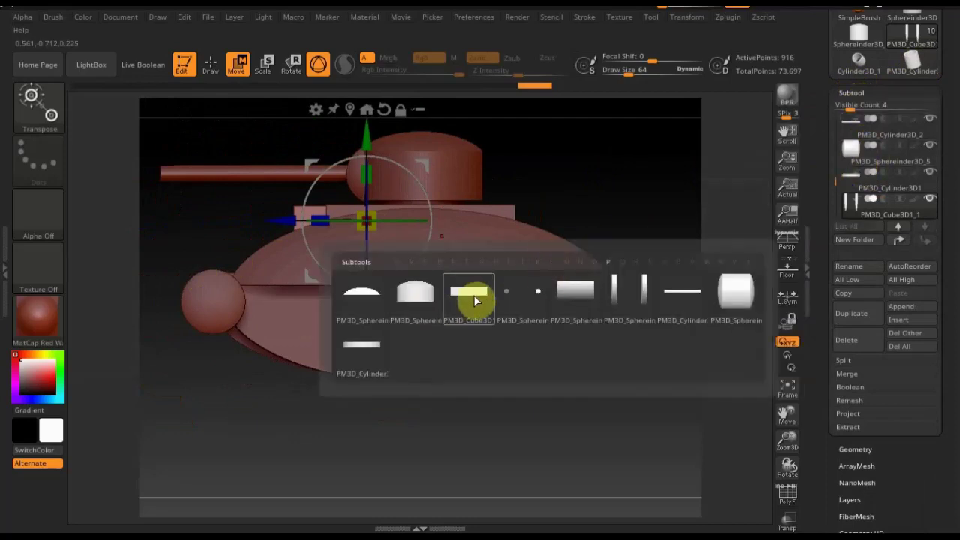
click(473, 300)
key(n)
click(436, 332)
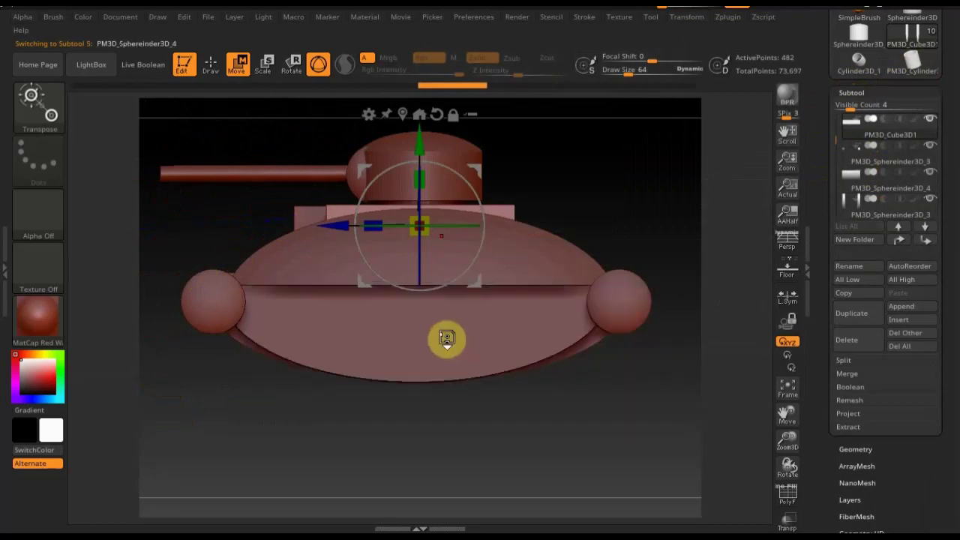
key(n)
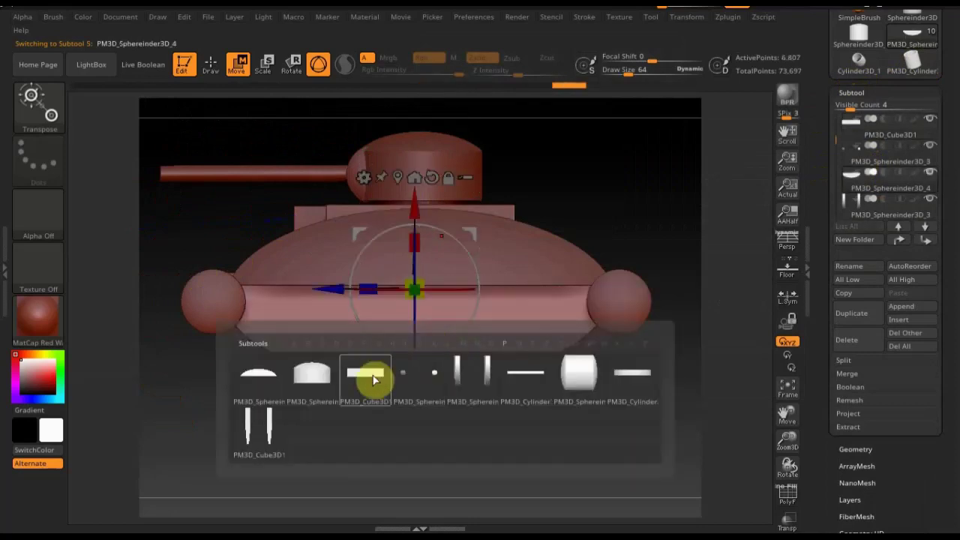
click(366, 373)
key(n)
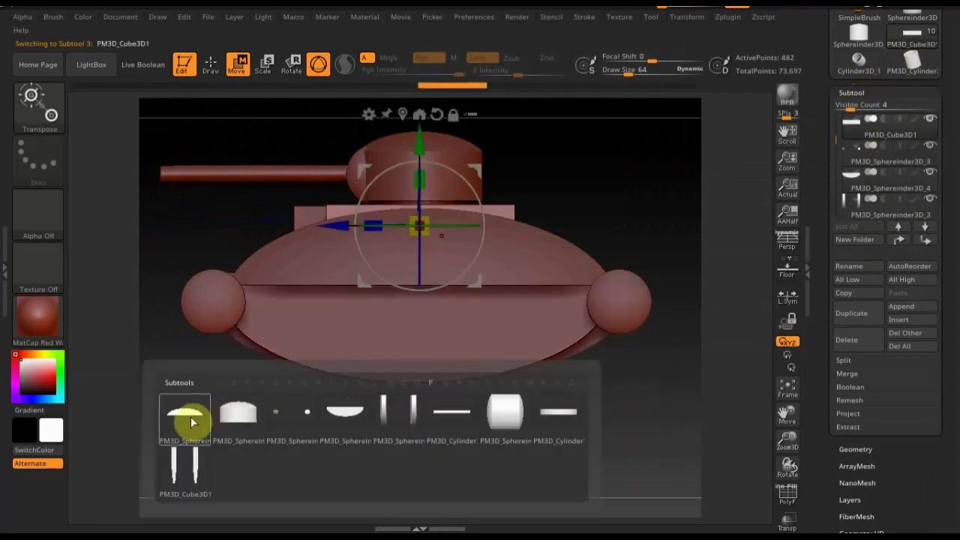
click(188, 417)
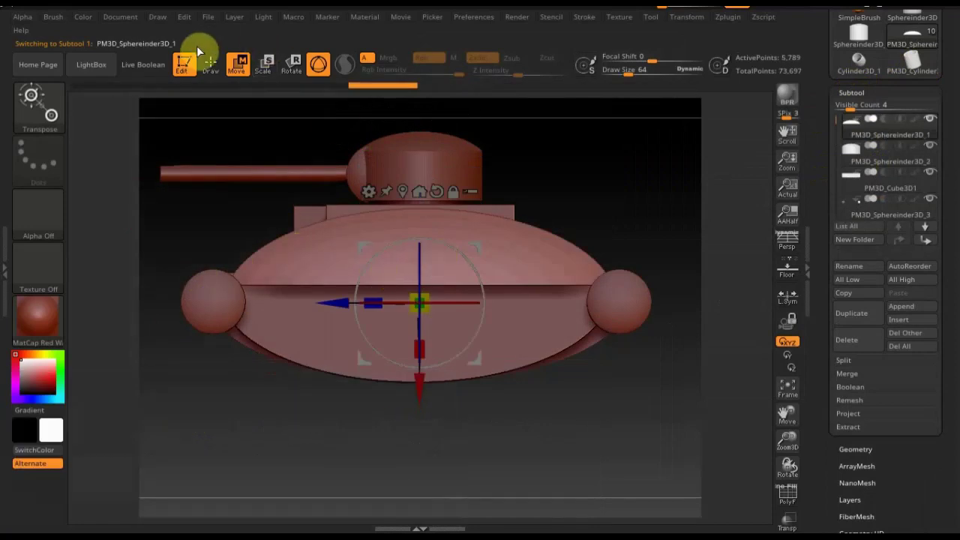
Step: Slice the upper hull along a 60-degree line from its lower front to the turret
click(209, 63)
key(ctrl+shift)
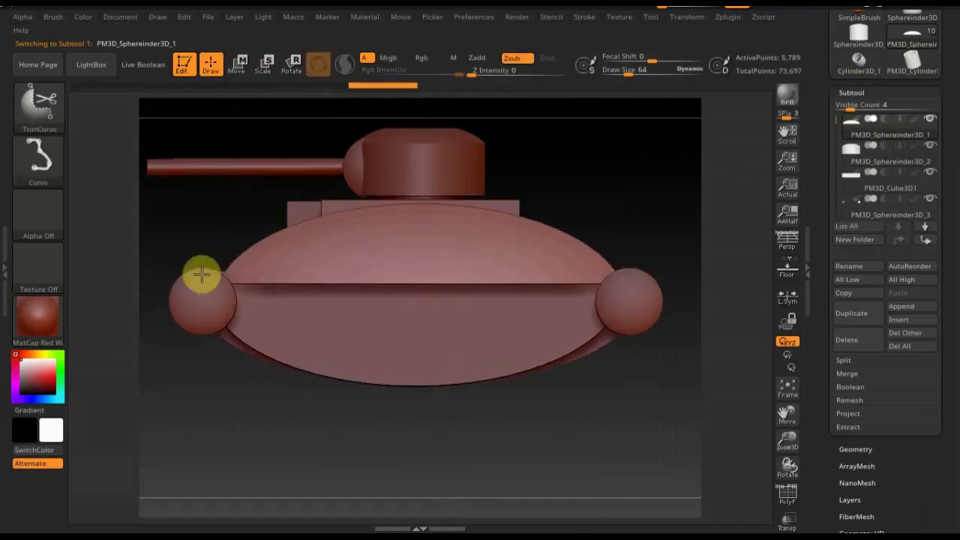
ctrl+right_drag(128, 324, 293, 169)
key(ctrl+shift)
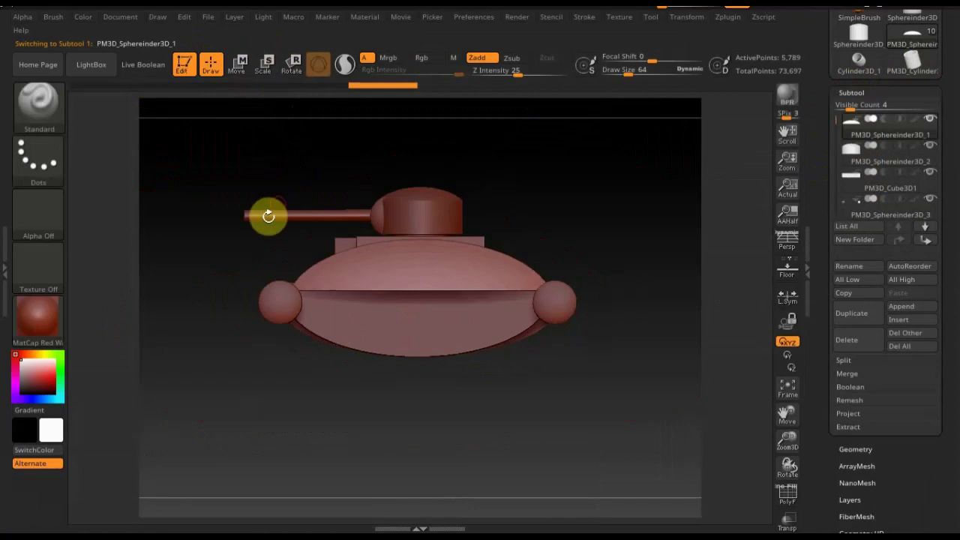
mouse_move(207, 309)
ctrl+shift+mouse_down()
mouse_move(421, 197)
mouse_move(436, 205)
ctrl+shift+mouse_up()
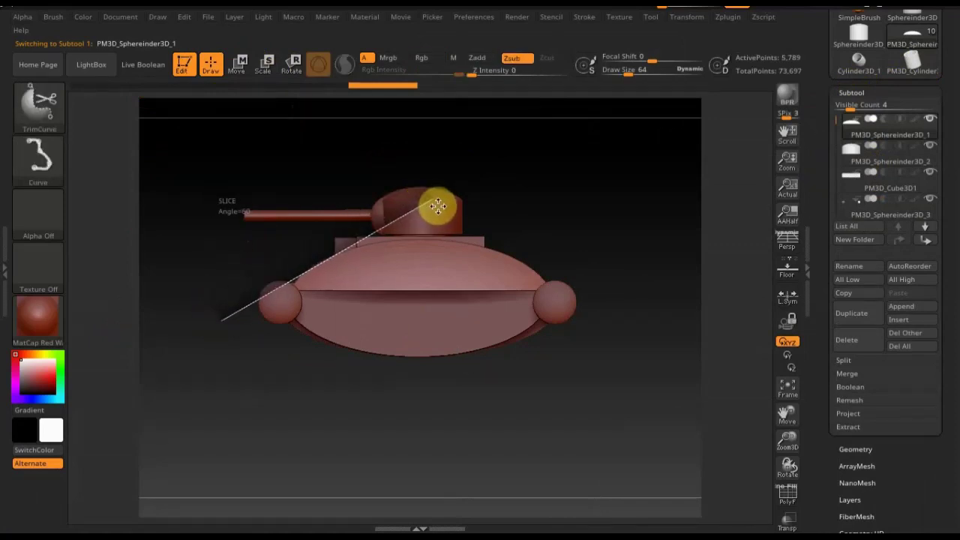
ctrl+shift+drag(439, 206, 442, 208)
mouse_move(535, 192)
mouse_down()
mouse_move(580, 201)
mouse_move(581, 214)
mouse_move(563, 235)
mouse_move(535, 242)
mouse_move(499, 225)
mouse_up()
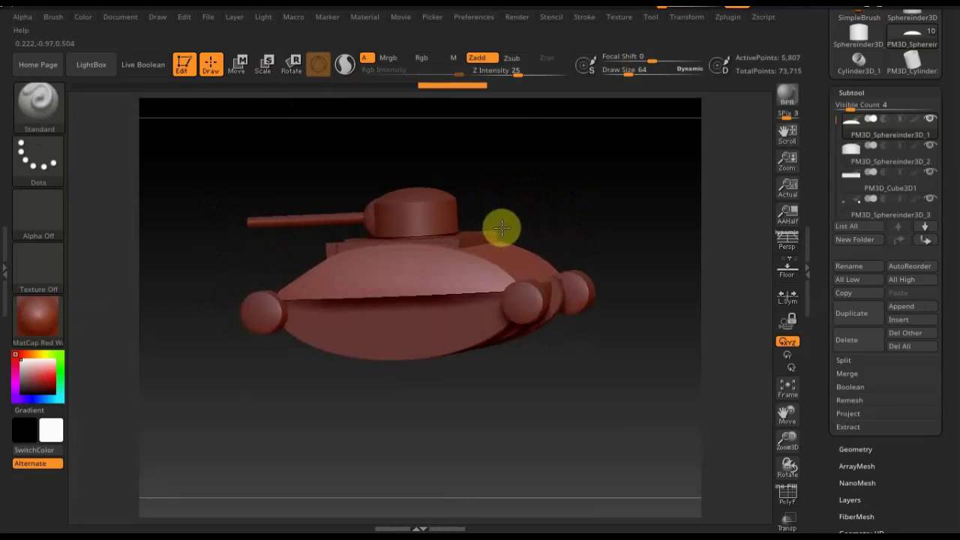
mouse_move(561, 198)
shift+mouse_down()
mouse_move(567, 210)
mouse_move(625, 219)
mouse_move(627, 228)
shift+mouse_up()
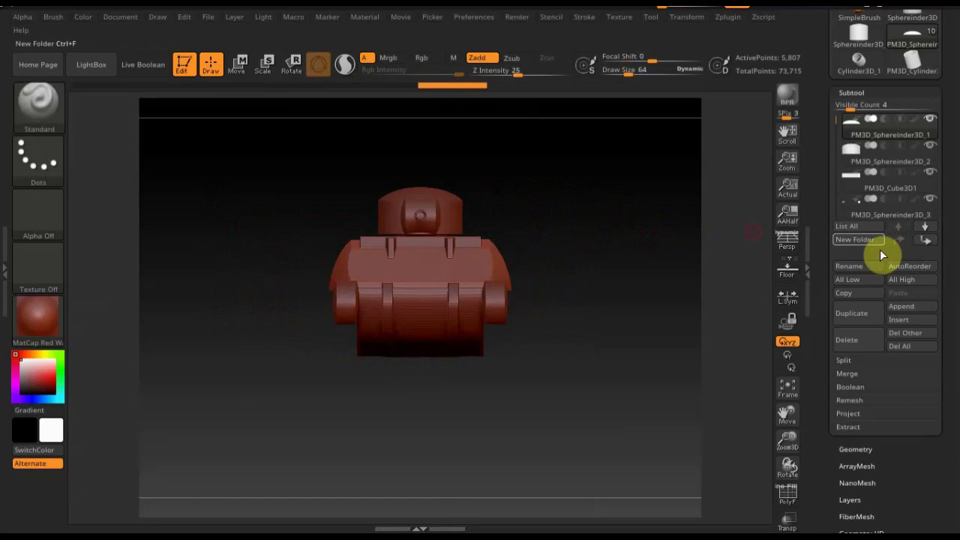
Step: Append a Cube3D part and make PM3D_Cube3D1_2 active
click(906, 313)
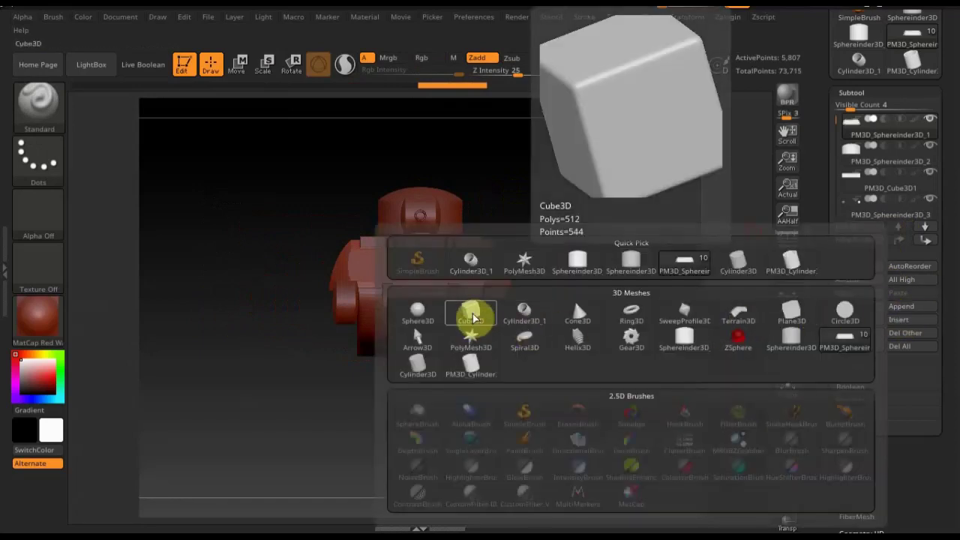
click(472, 318)
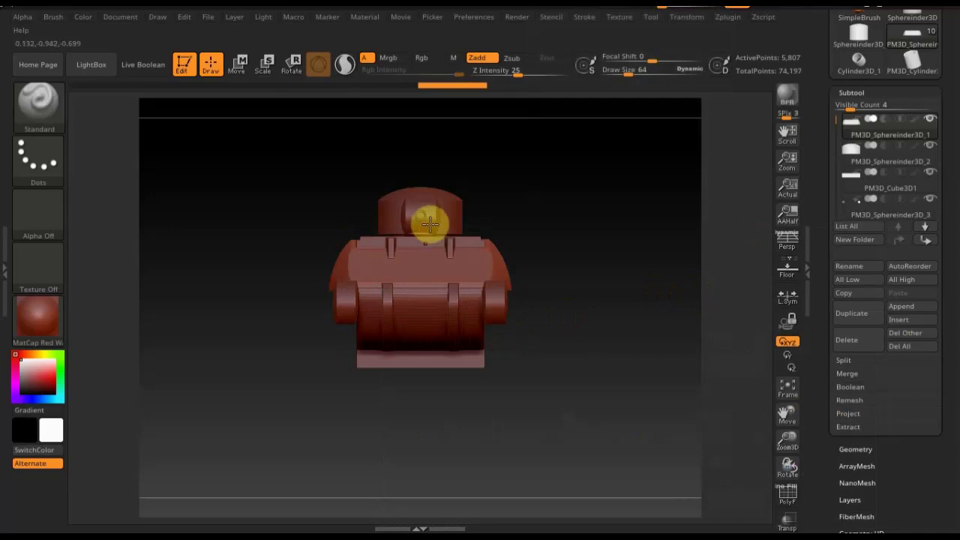
key(n)
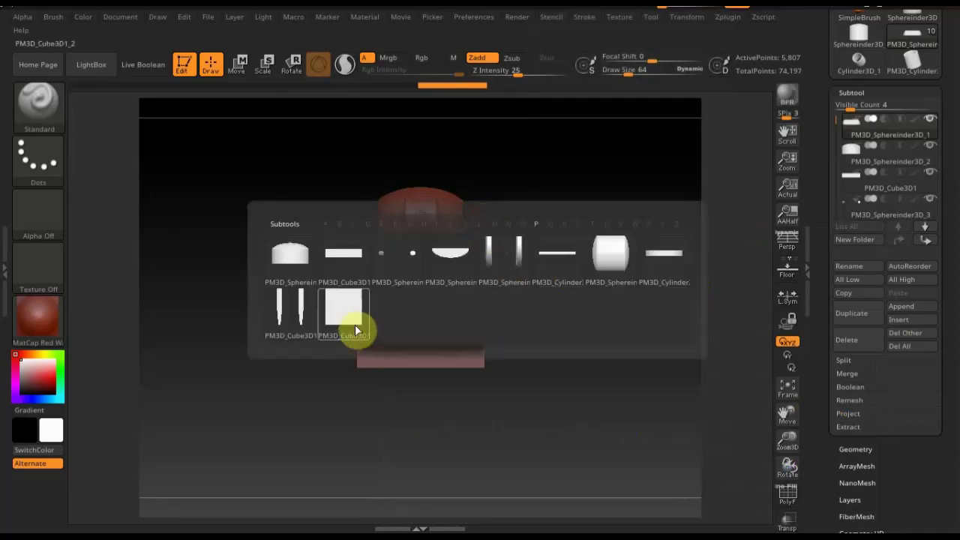
click(349, 311)
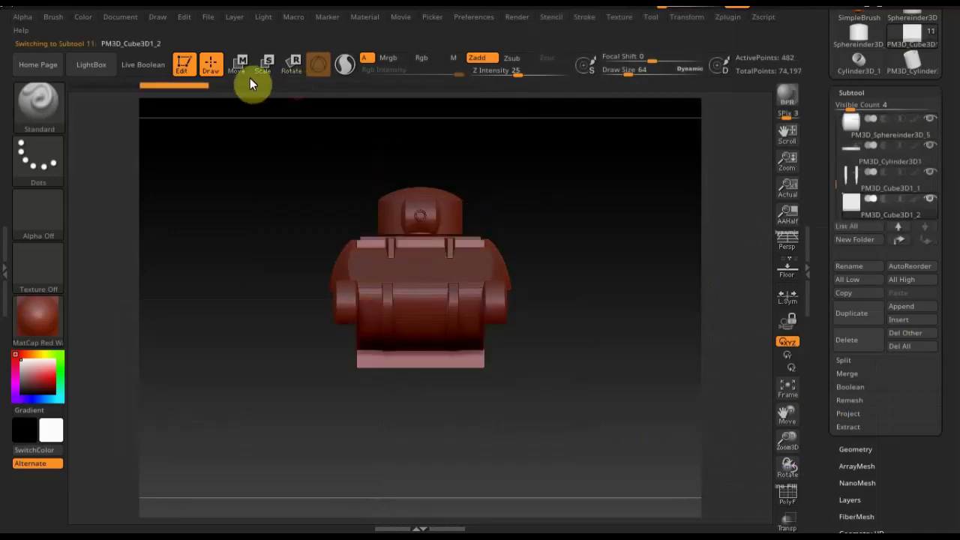
Step: Flatten the new cube in Y into a thin plate and lower it beneath the tank
click(237, 66)
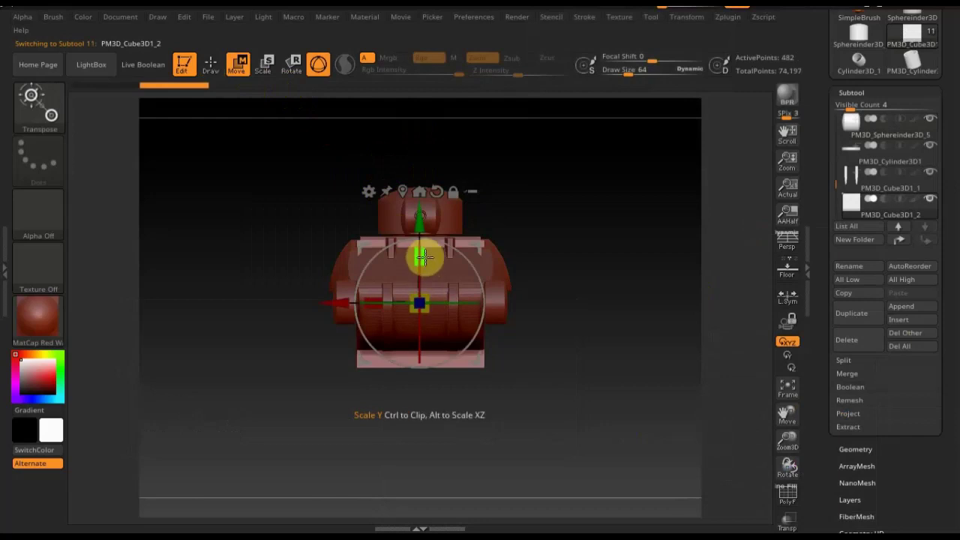
drag(423, 257, 422, 294)
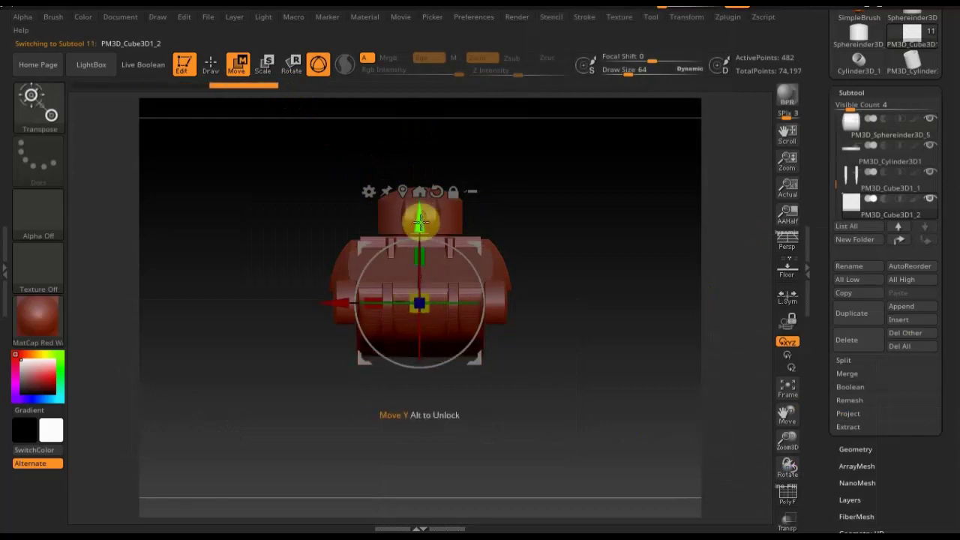
drag(420, 217, 430, 316)
drag(420, 350, 425, 390)
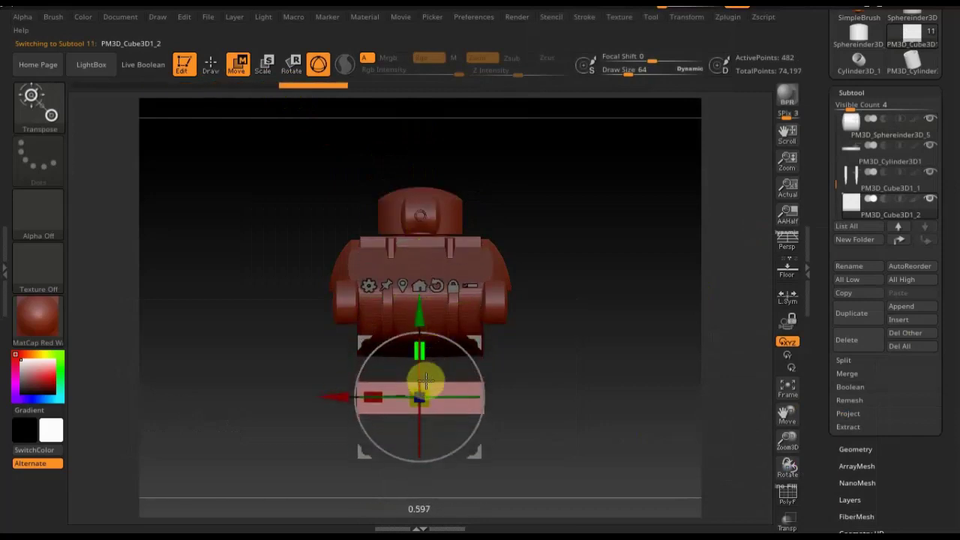
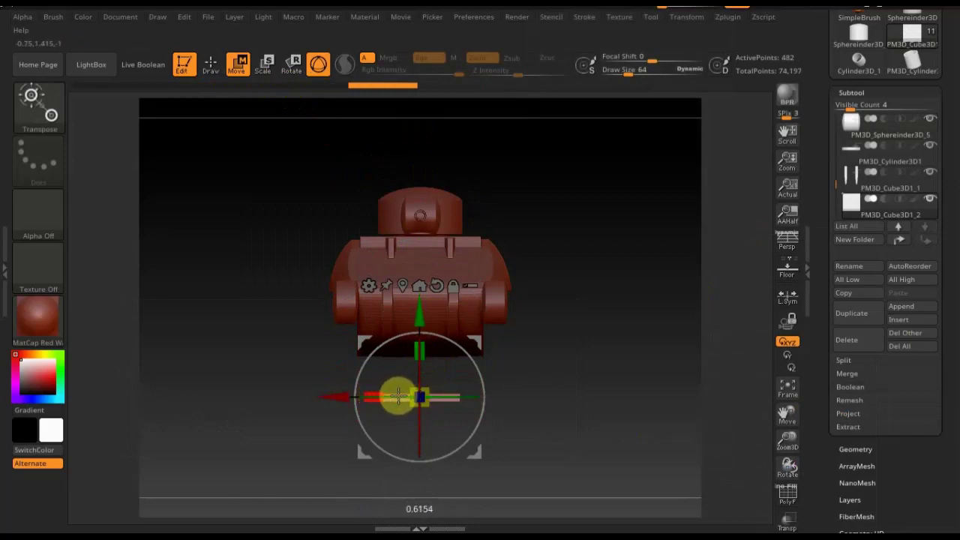
Step: Move the part left and up, then stretch the slab along the hull's length
drag(414, 397, 318, 330)
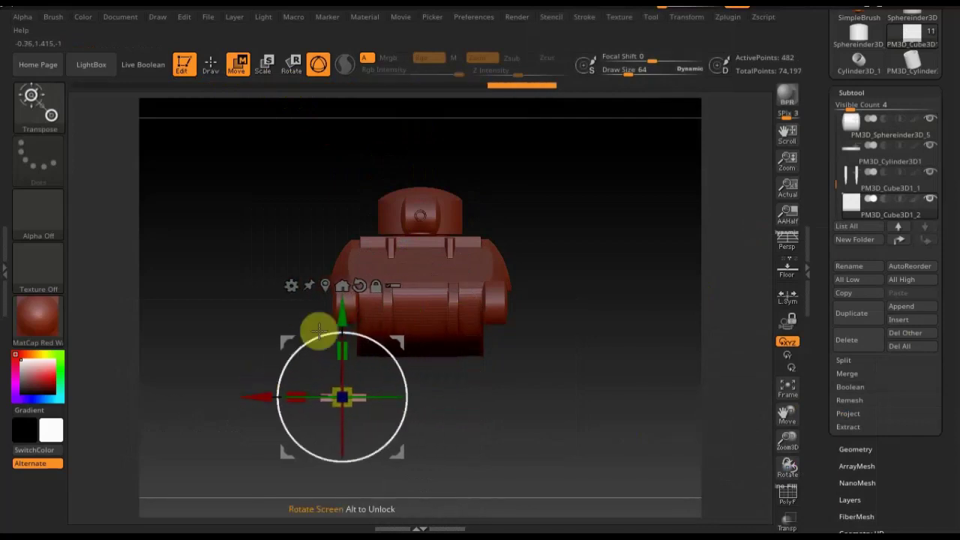
drag(341, 302, 341, 189)
mouse_move(479, 244)
mouse_down()
mouse_move(557, 262)
mouse_move(563, 298)
mouse_move(527, 344)
mouse_move(604, 317)
mouse_up()
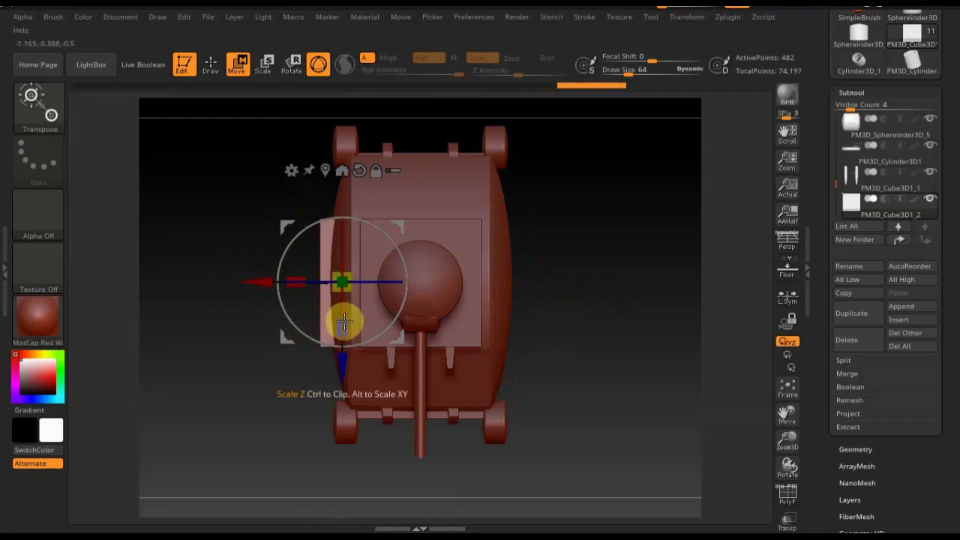
drag(344, 326, 353, 376)
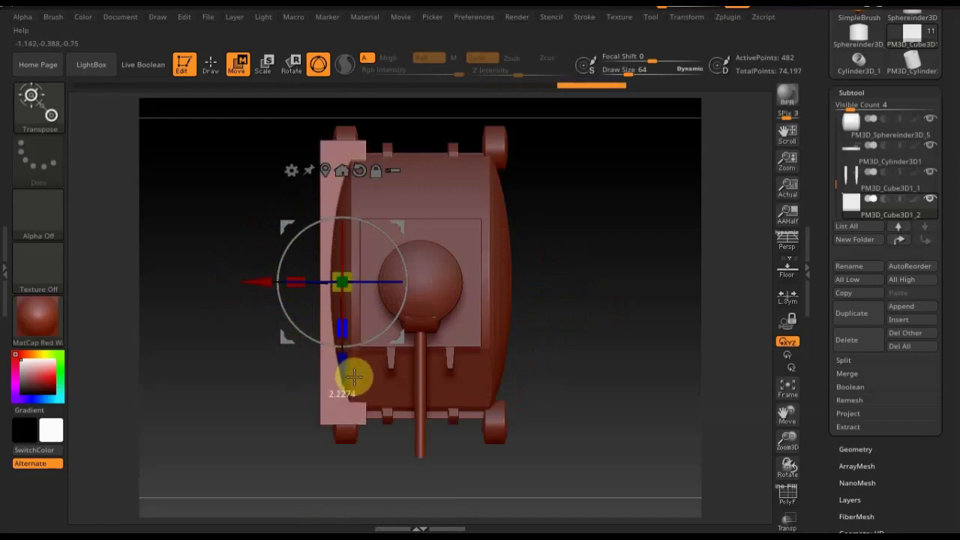
click(208, 64)
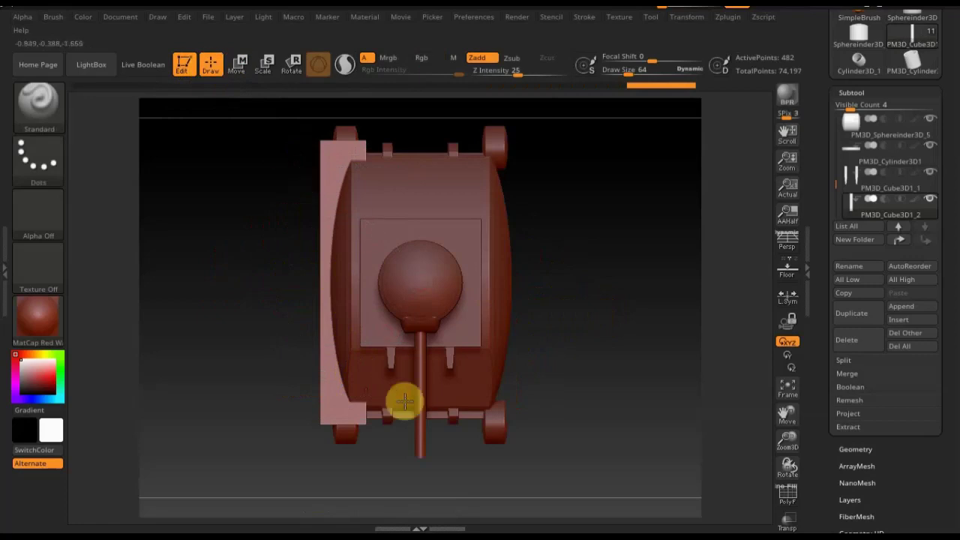
Step: Nudge the side slab slightly to the right
key(ctrl+shift)
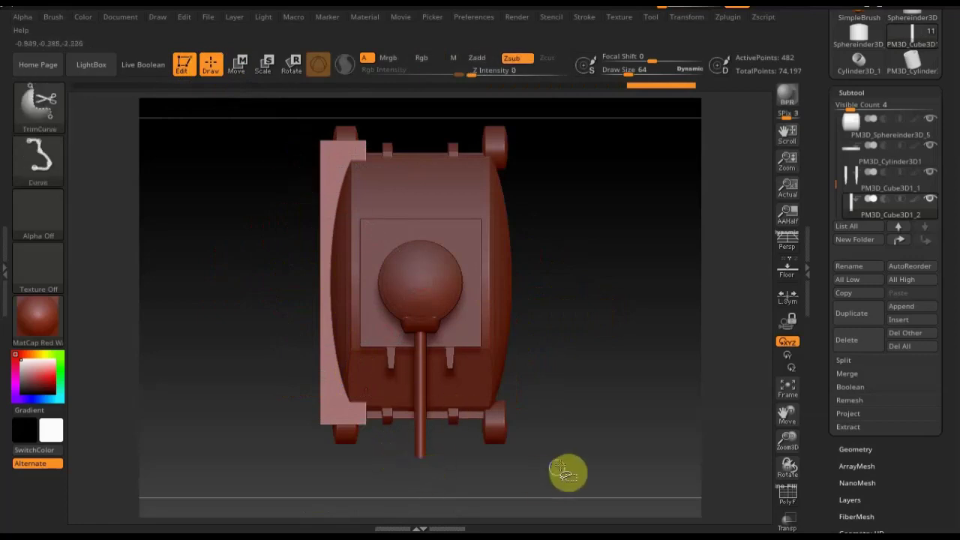
click(237, 63)
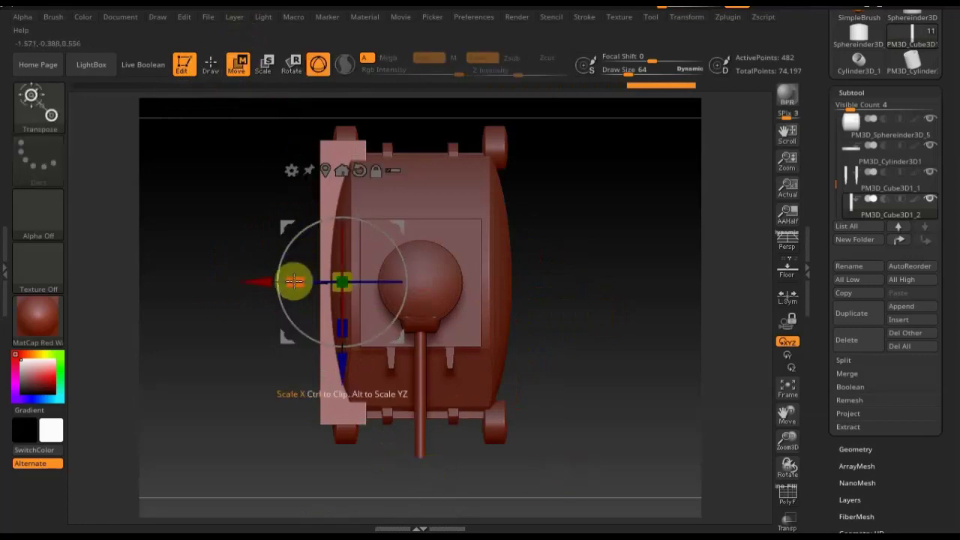
drag(296, 281, 307, 282)
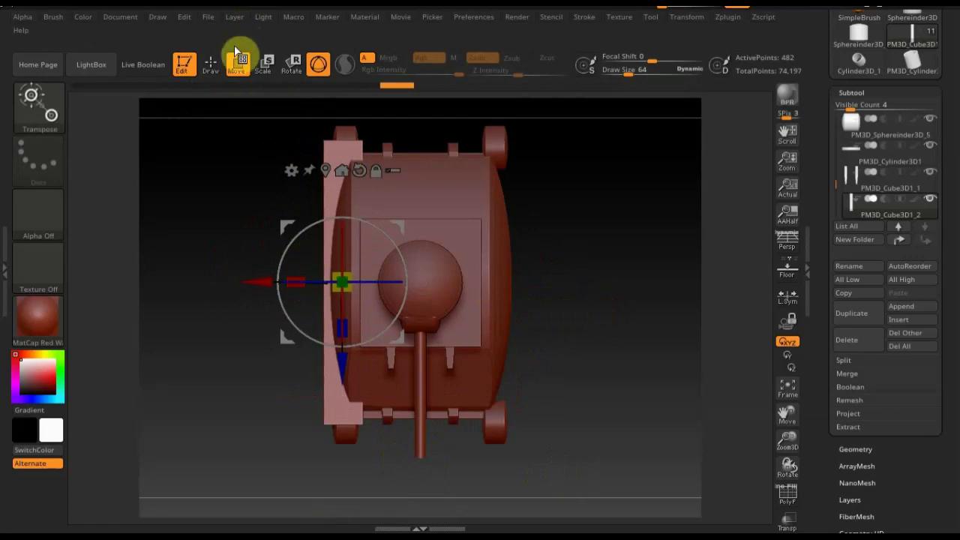
click(210, 66)
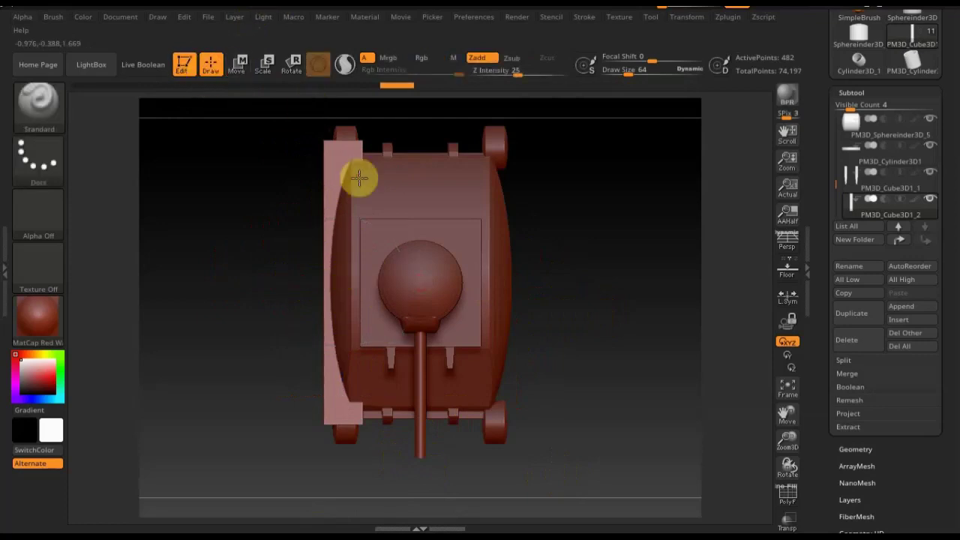
Step: Trim one end of the side plate with a slanted TrimCurve cut
mouse_move(582, 233)
mouse_down()
mouse_move(583, 117)
mouse_move(590, 212)
mouse_move(647, 201)
mouse_move(644, 215)
mouse_up()
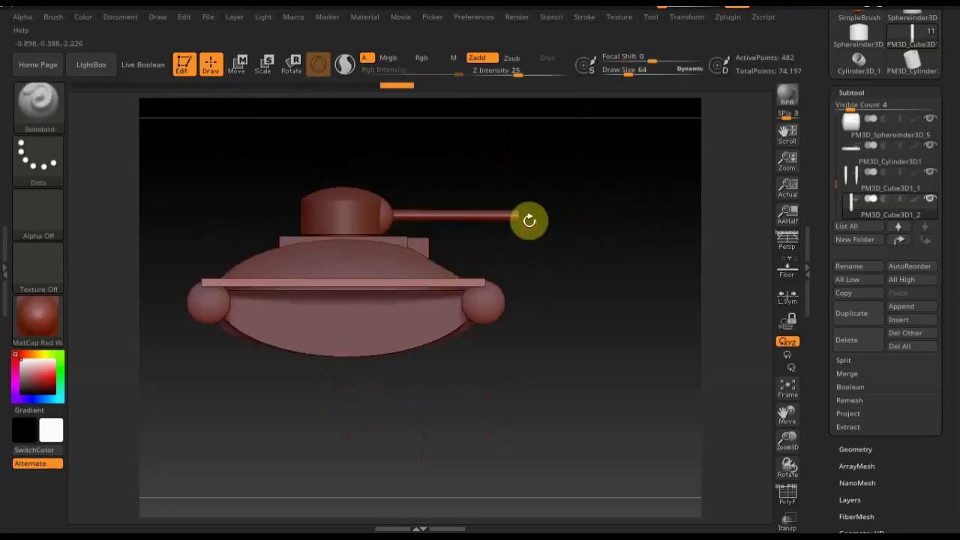
alt+drag(525, 210, 548, 248)
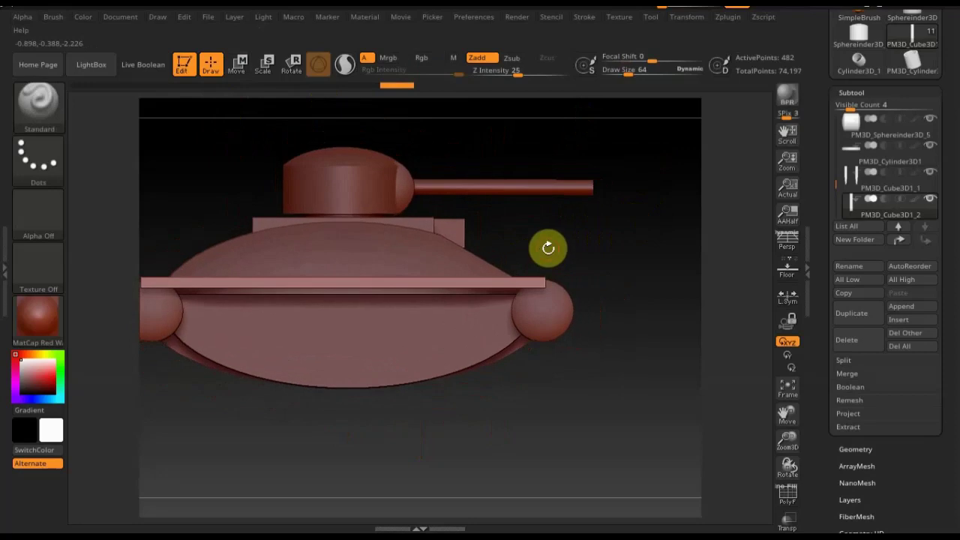
key(ctrl+shift)
ctrl+shift+drag(469, 235, 635, 311)
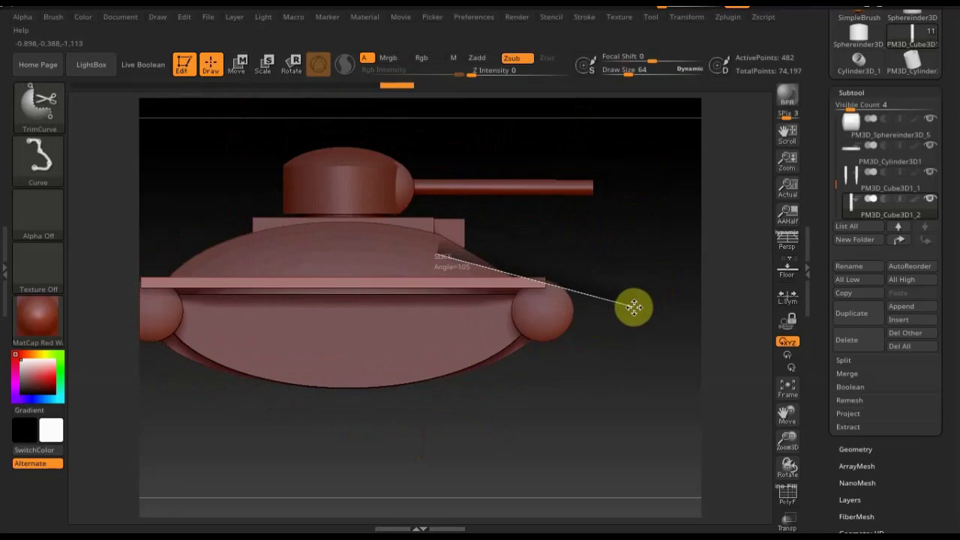
ctrl+shift+drag(633, 308, 635, 305)
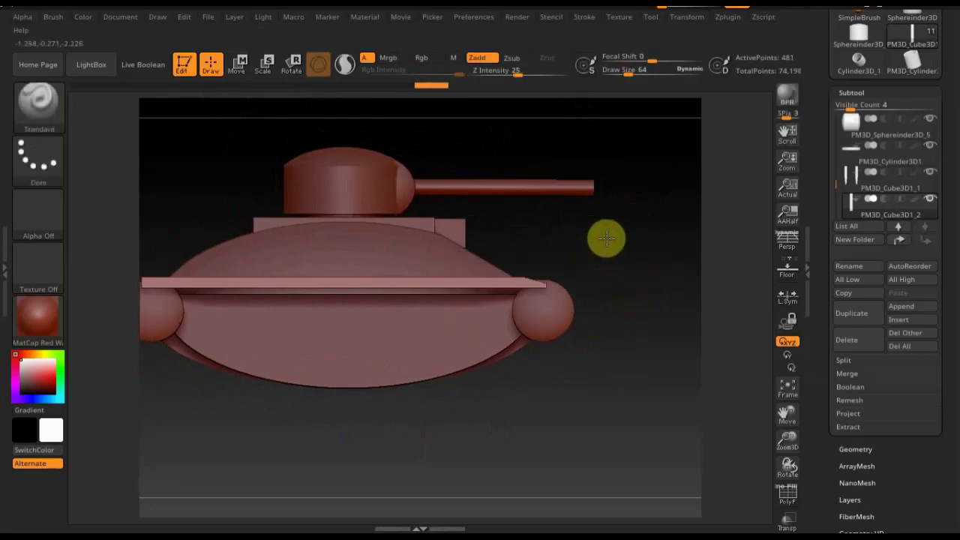
Step: Pan over and trim the plate's other end at a slant
alt+drag(592, 235, 696, 236)
key(ctrl+shift)
ctrl+shift+drag(195, 308, 377, 222)
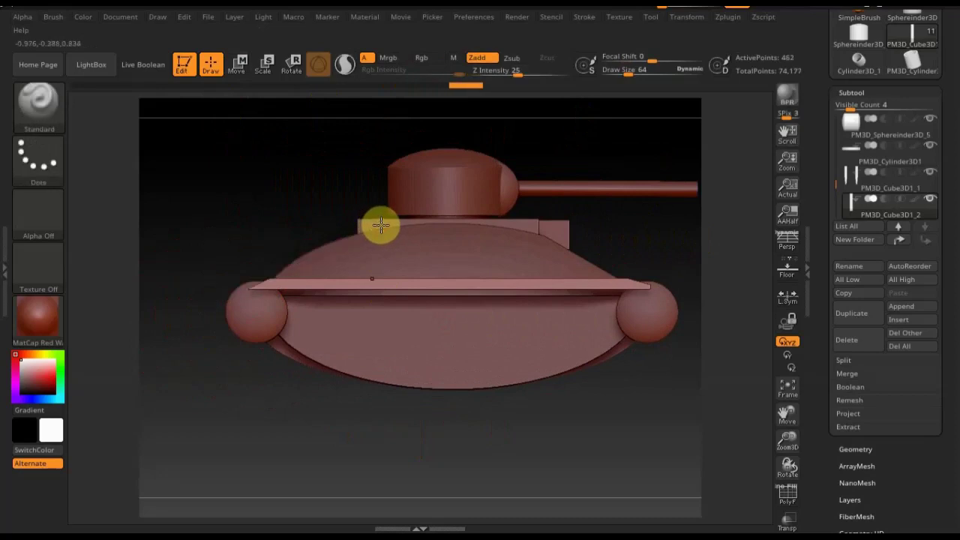
drag(667, 411, 534, 419)
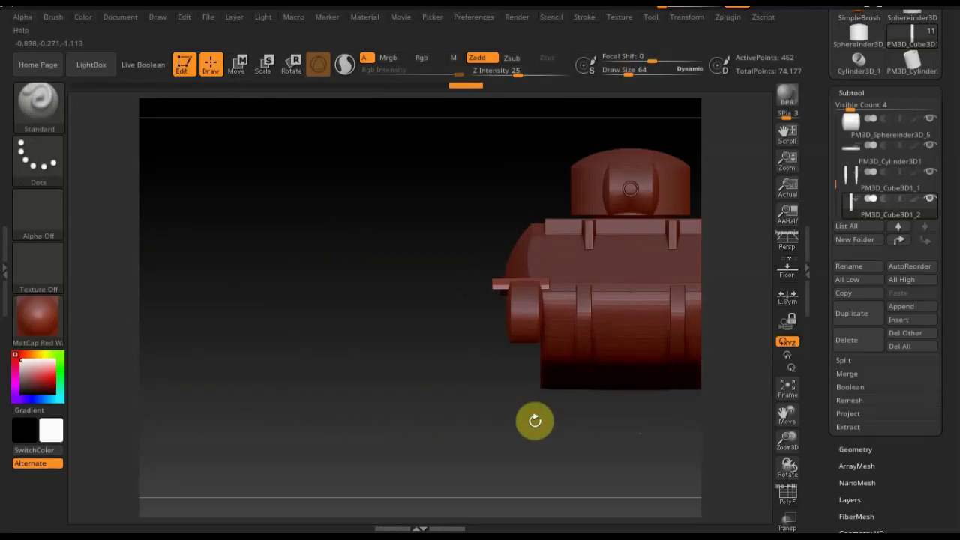
key(n)
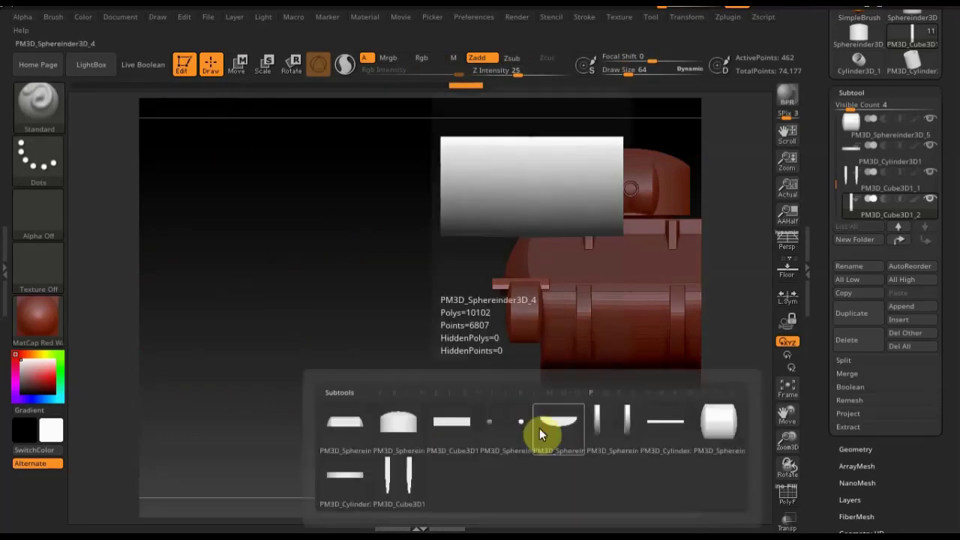
Step: Select PM3D_Sphereinder3D_3 and nudge it slightly downward in front view
click(504, 428)
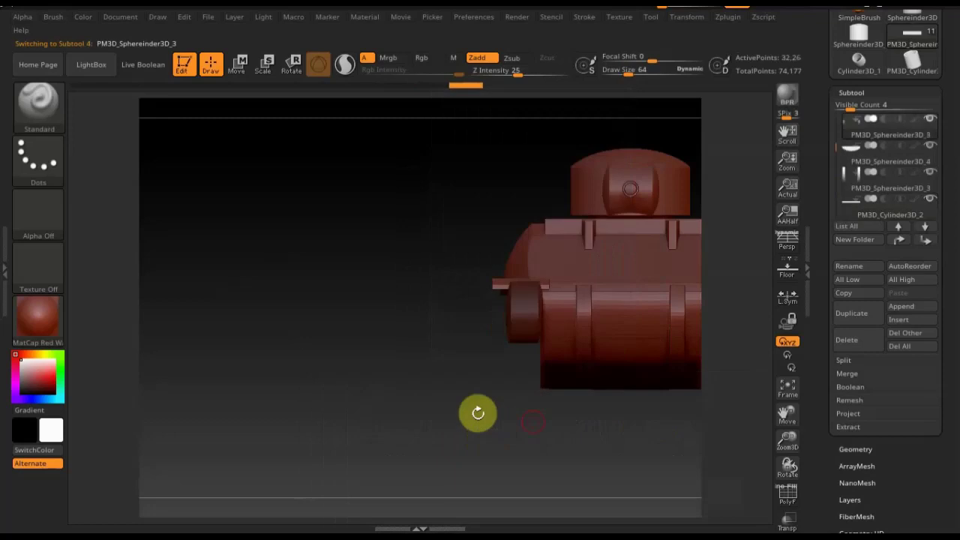
mouse_move(441, 420)
mouse_down()
mouse_move(347, 403)
mouse_move(353, 418)
mouse_up()
mouse_move(428, 422)
mouse_down()
mouse_move(350, 395)
mouse_move(325, 400)
mouse_move(463, 414)
mouse_up()
ctrl+drag(223, 382, 236, 422)
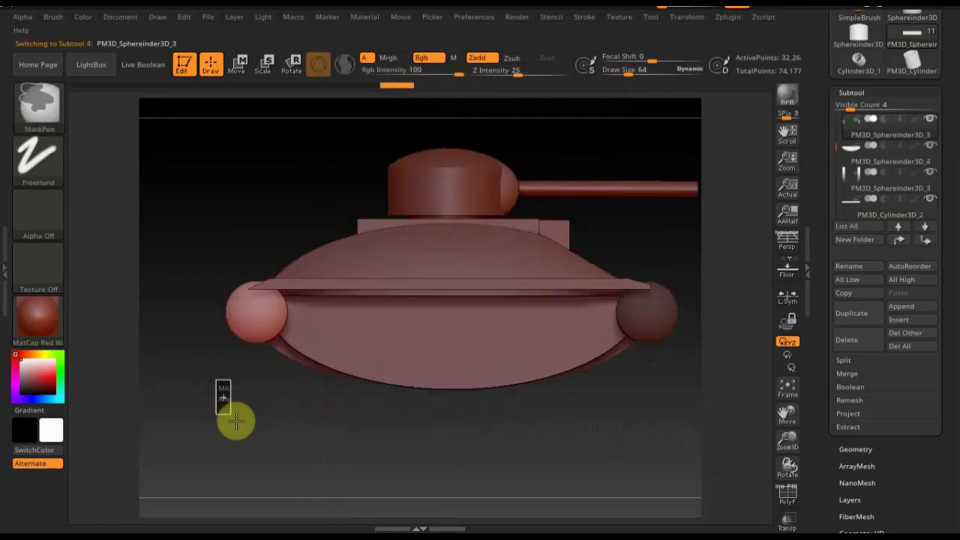
click(238, 67)
drag(253, 216, 255, 222)
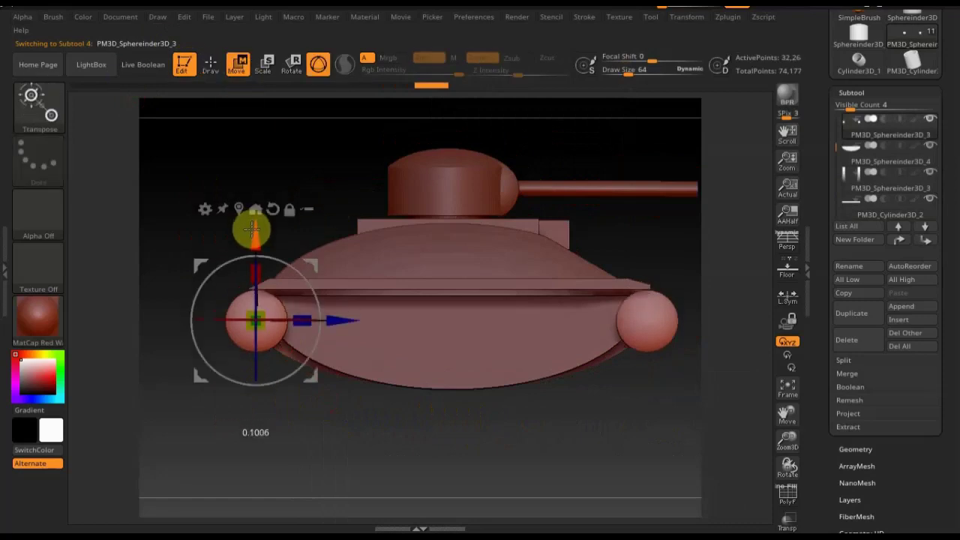
Step: Return to Draw mode and select the PM3D_Cube3D1_1 subtool
mouse_move(280, 188)
mouse_down()
mouse_move(356, 200)
mouse_move(610, 452)
mouse_up()
key(q)
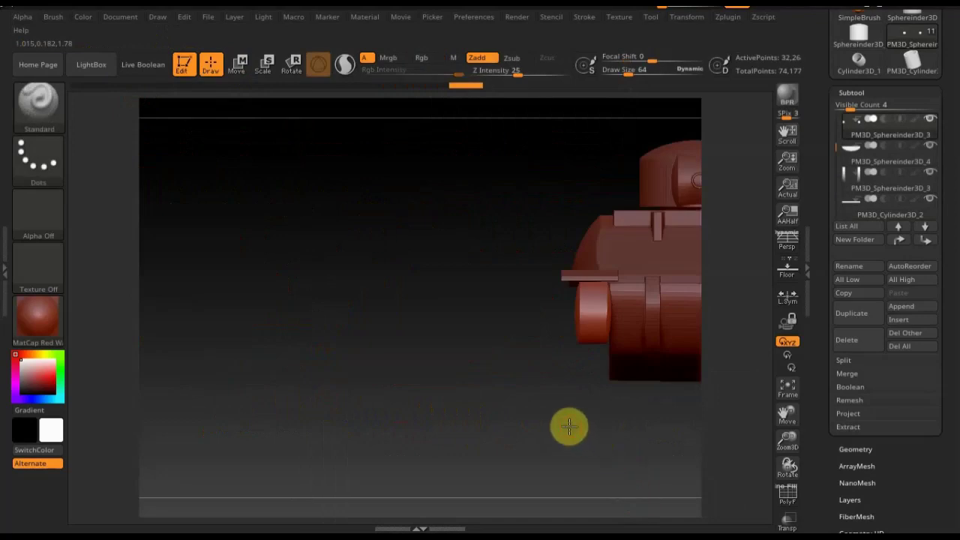
drag(569, 426, 342, 450)
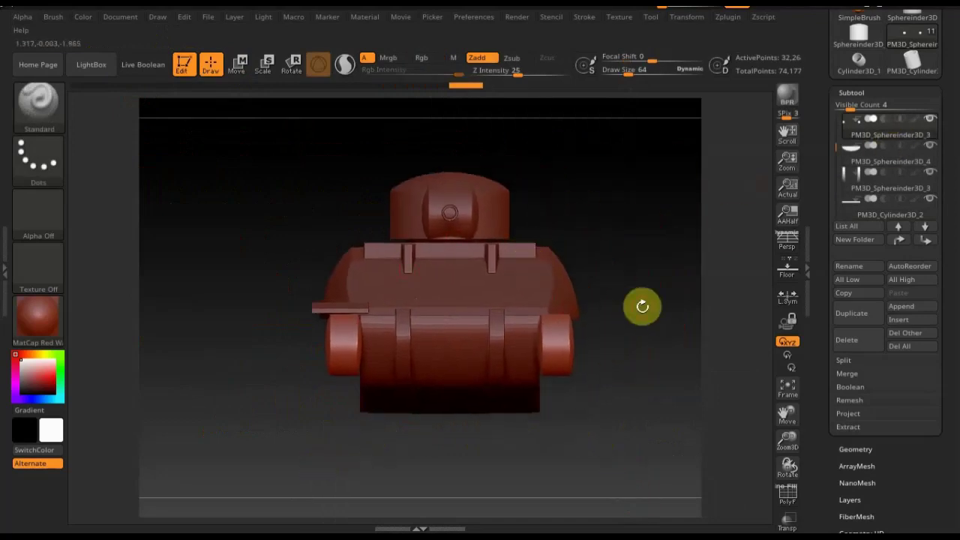
key(n)
click(460, 403)
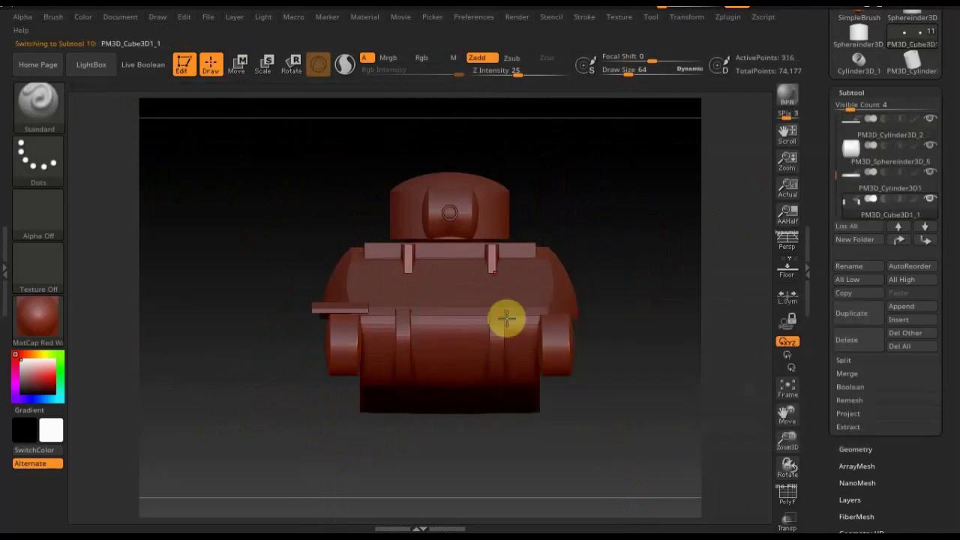
Step: Stretch the small cube part wider sideways in front view
mouse_move(627, 180)
mouse_down()
mouse_move(637, 218)
mouse_move(630, 285)
mouse_up()
ctrl+drag(638, 343, 469, 203)
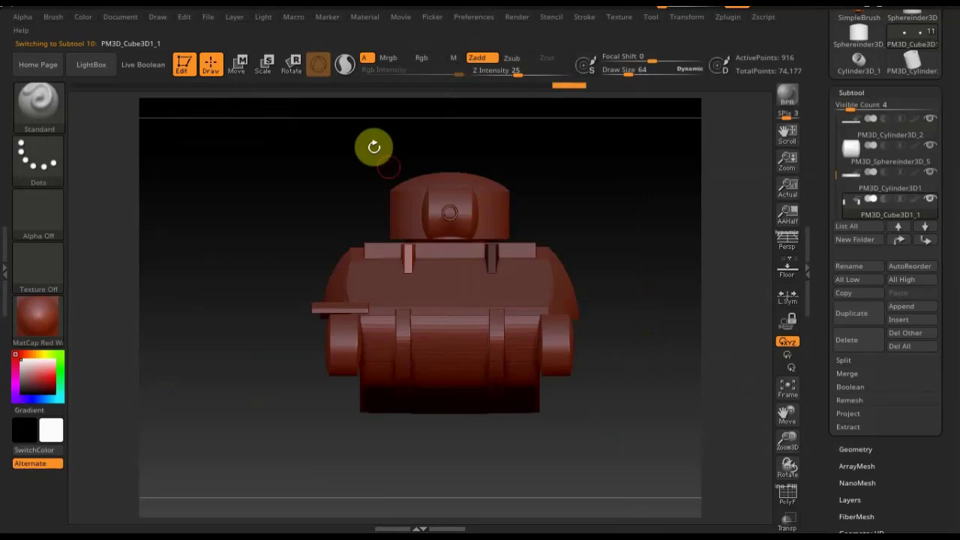
click(242, 69)
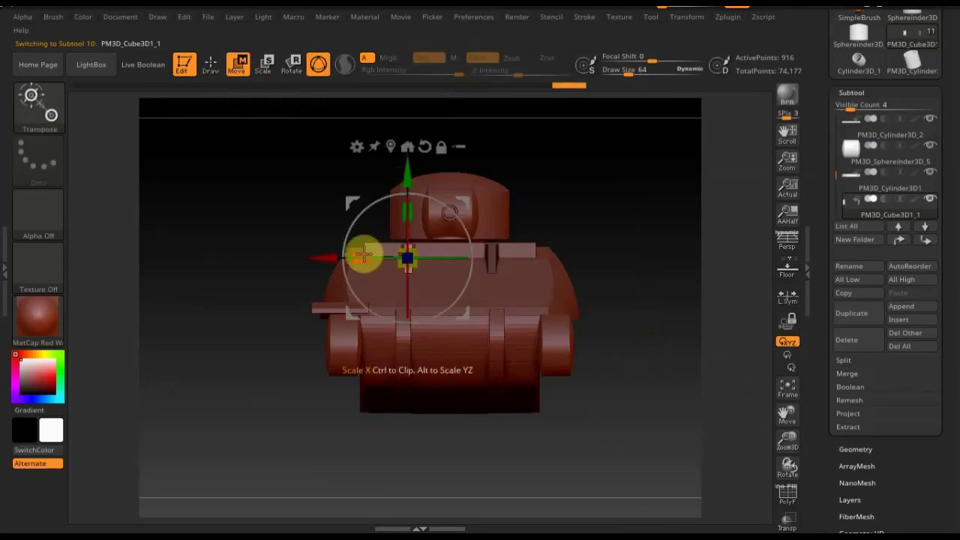
mouse_move(362, 255)
mouse_down()
mouse_move(220, 250)
mouse_move(225, 240)
mouse_up()
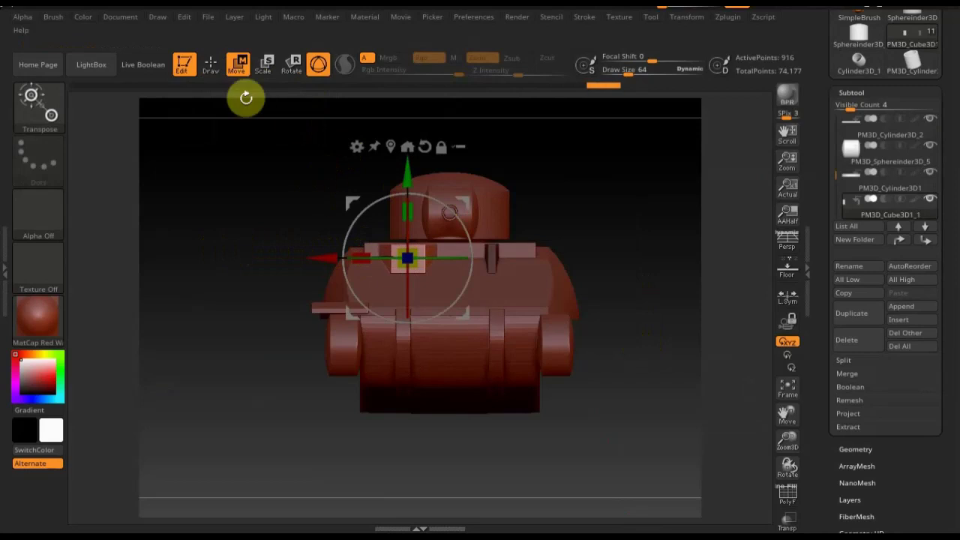
click(210, 66)
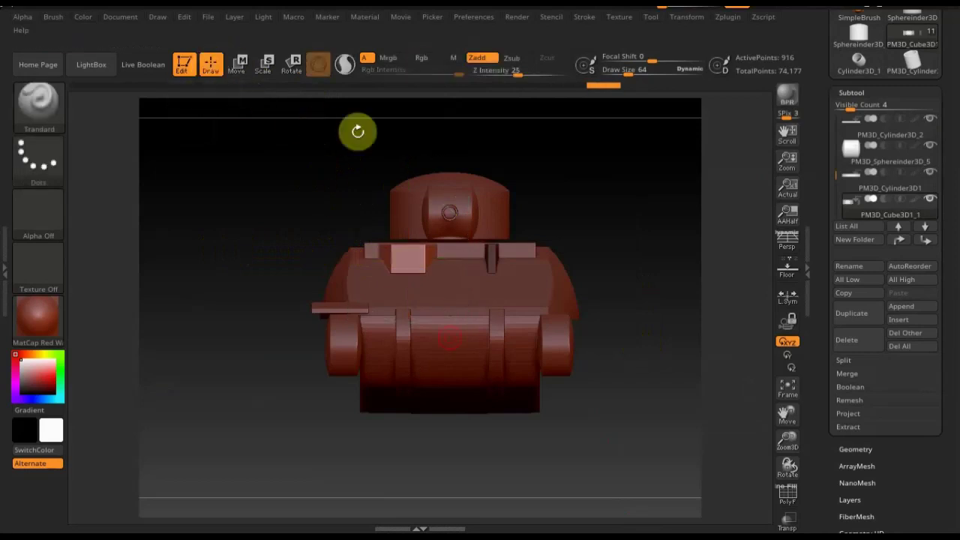
Step: Tilt the view down and nudge the front hull piece slightly
mouse_move(653, 348)
mouse_down()
mouse_move(652, 412)
mouse_move(676, 422)
mouse_move(674, 413)
mouse_up()
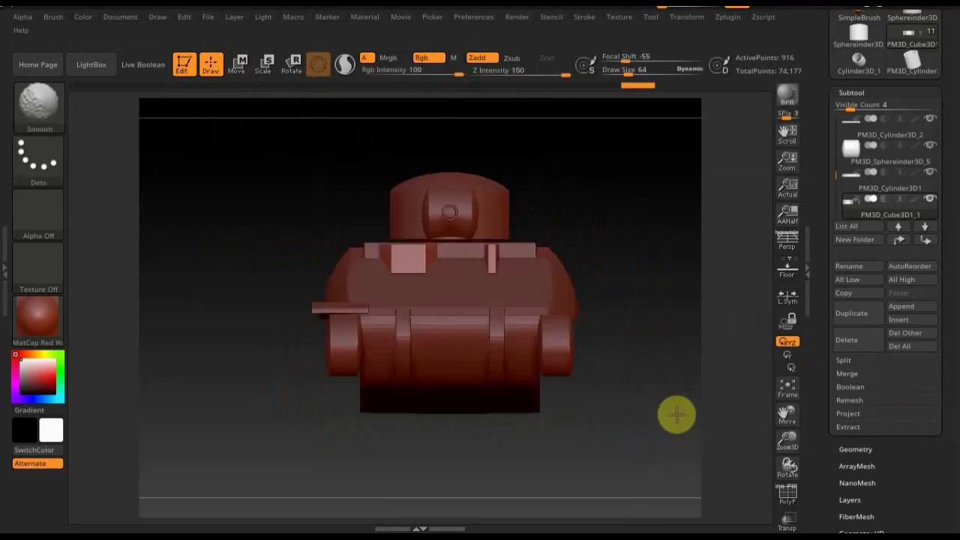
click(247, 67)
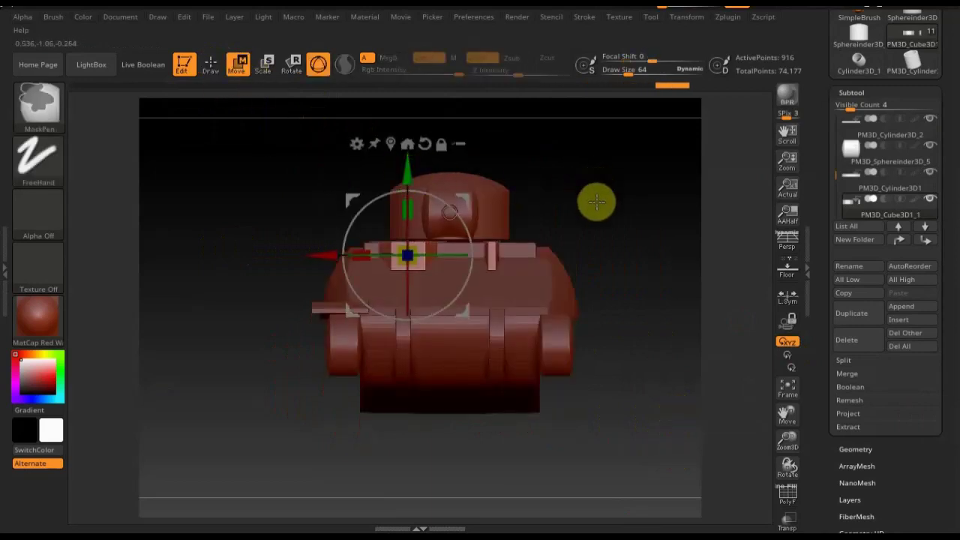
mouse_move(611, 205)
mouse_down()
mouse_move(610, 263)
mouse_move(636, 284)
mouse_move(628, 133)
mouse_move(630, 150)
mouse_up()
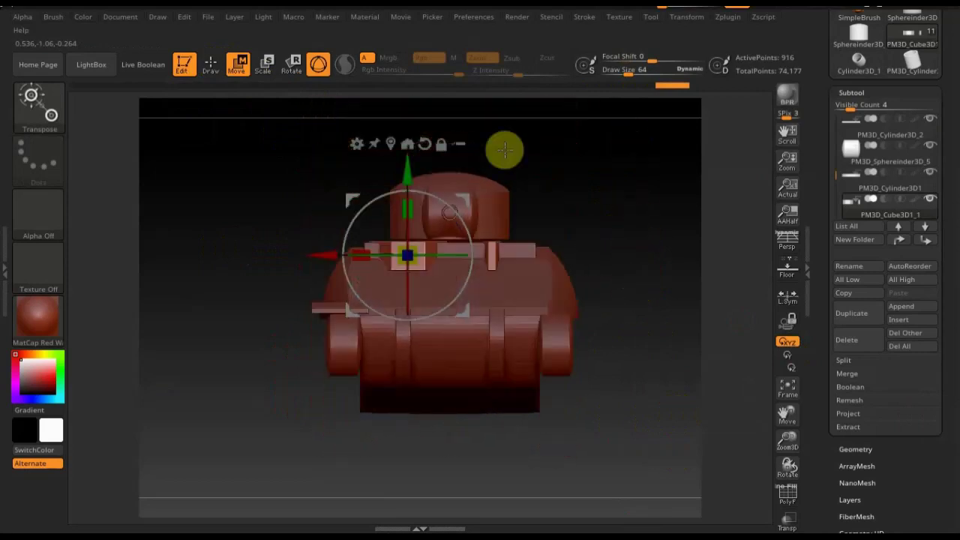
drag(405, 167, 407, 168)
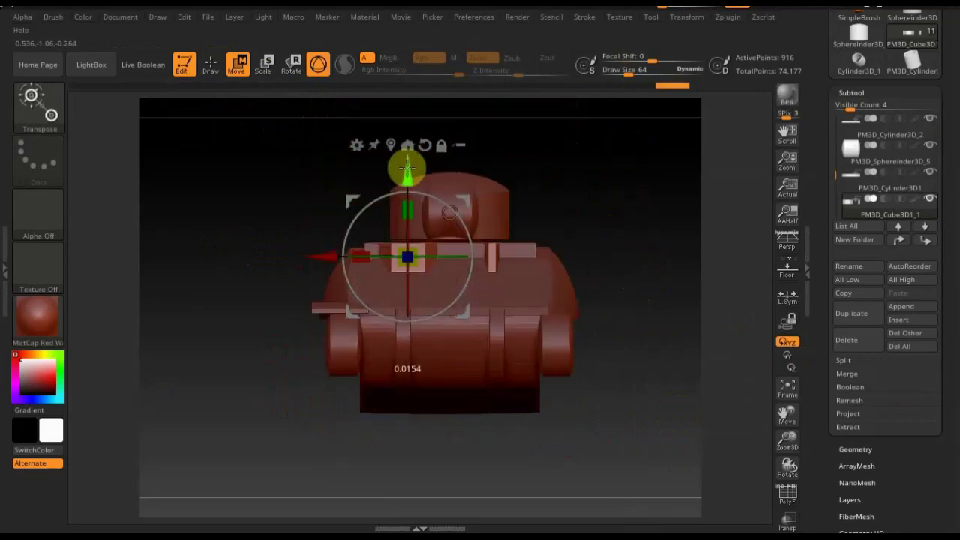
key(ctrl)
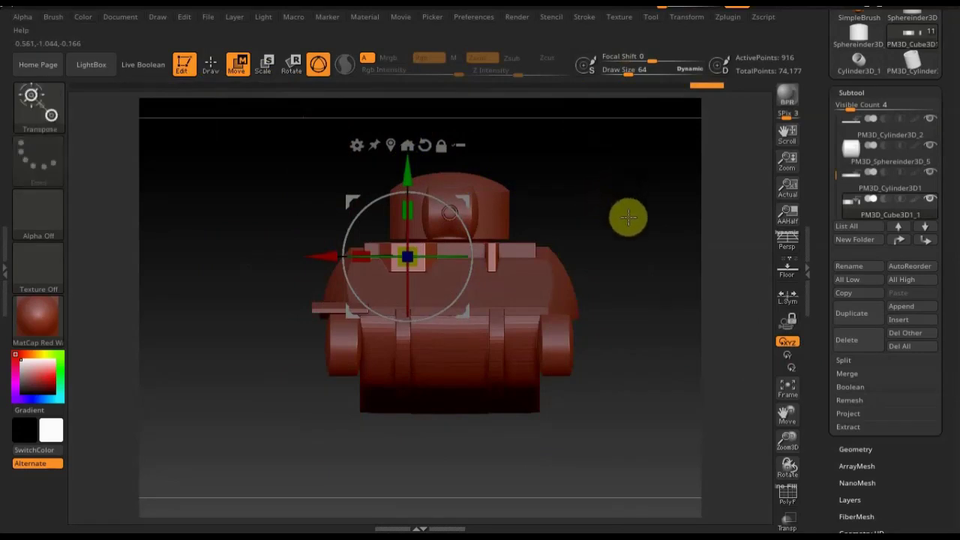
Step: Try Geometry > WeldPoints, then undo the change with Ctrl+Z
click(855, 449)
drag(894, 443, 890, 424)
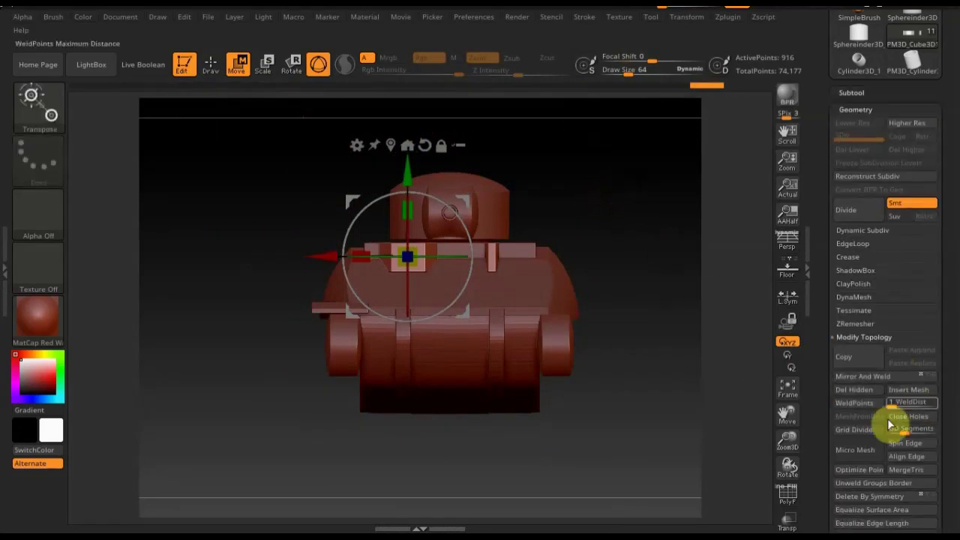
click(881, 381)
mouse_move(690, 353)
mouse_down()
mouse_move(652, 411)
mouse_move(636, 398)
mouse_move(664, 463)
mouse_up()
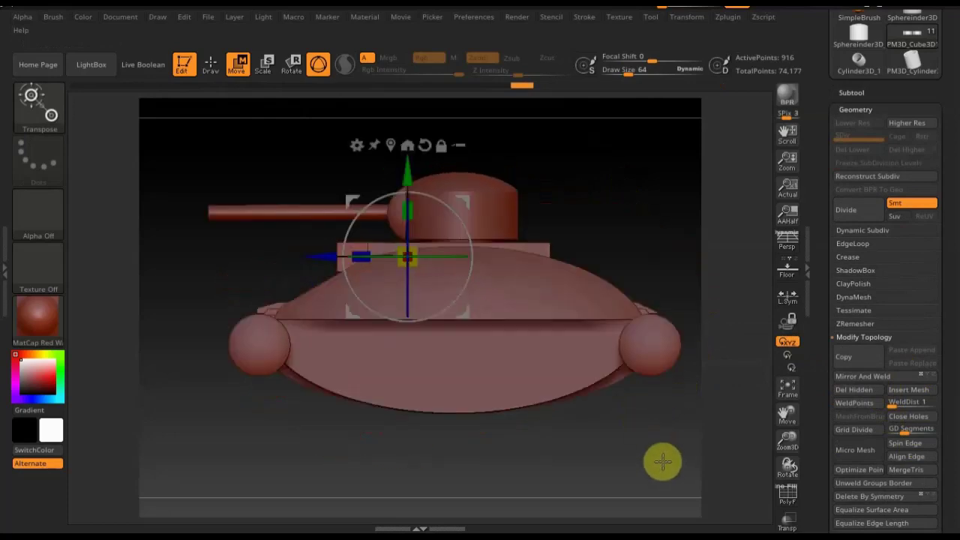
click(850, 93)
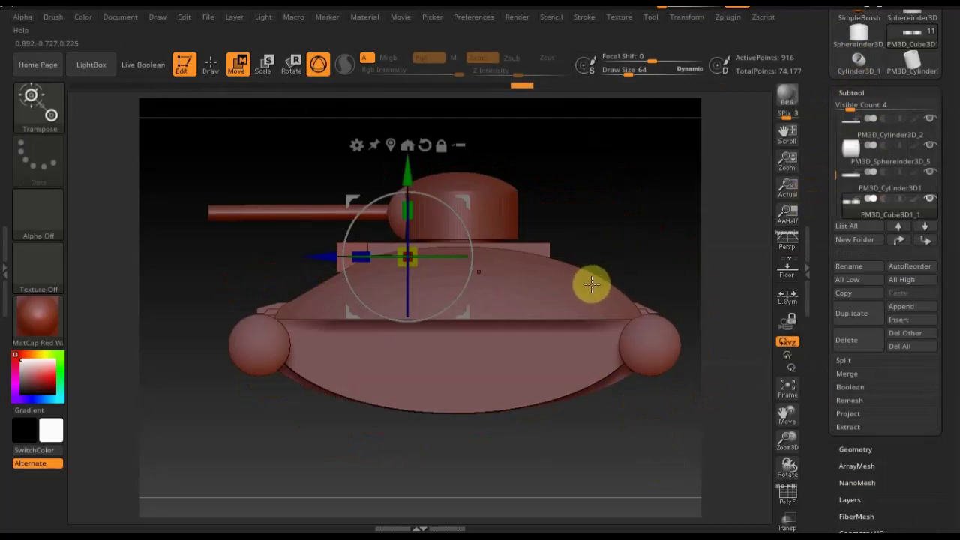
key(ctrl+z)
click(210, 63)
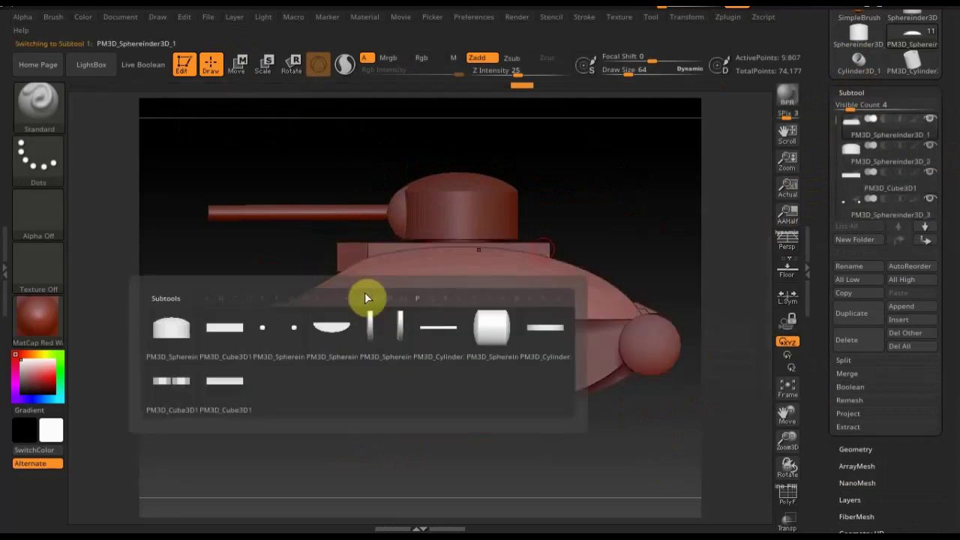
Step: Mask the upper hull, shift the unmasked part slightly, then clear the mask
click(358, 293)
ctrl+right_drag(754, 422, 720, 404)
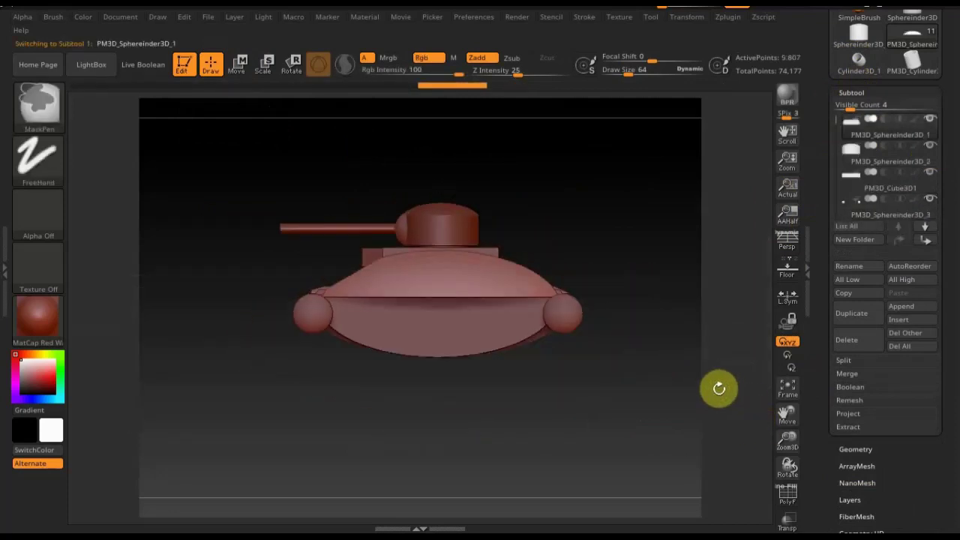
mouse_move(651, 409)
ctrl+mouse_down()
mouse_move(395, 206)
mouse_move(434, 227)
mouse_move(411, 220)
mouse_move(468, 218)
ctrl+mouse_up()
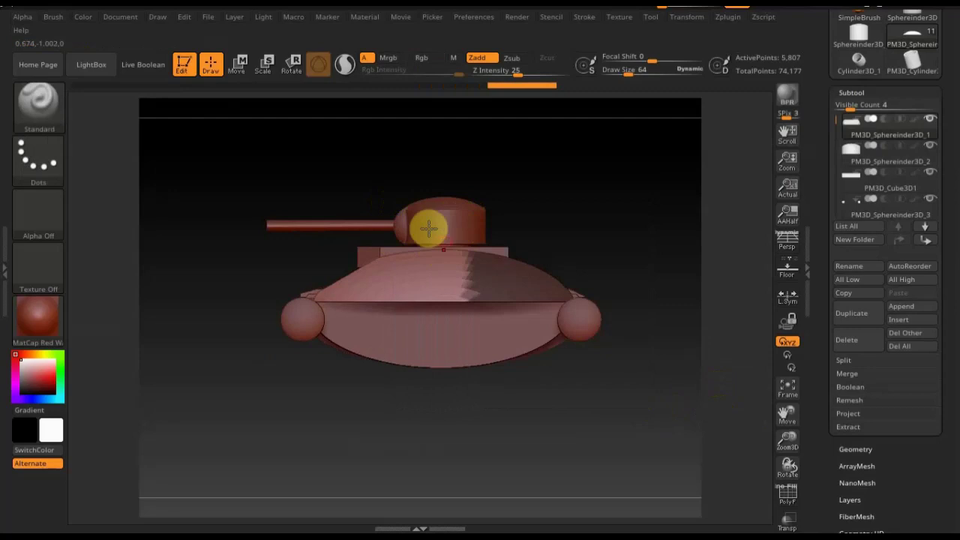
click(237, 65)
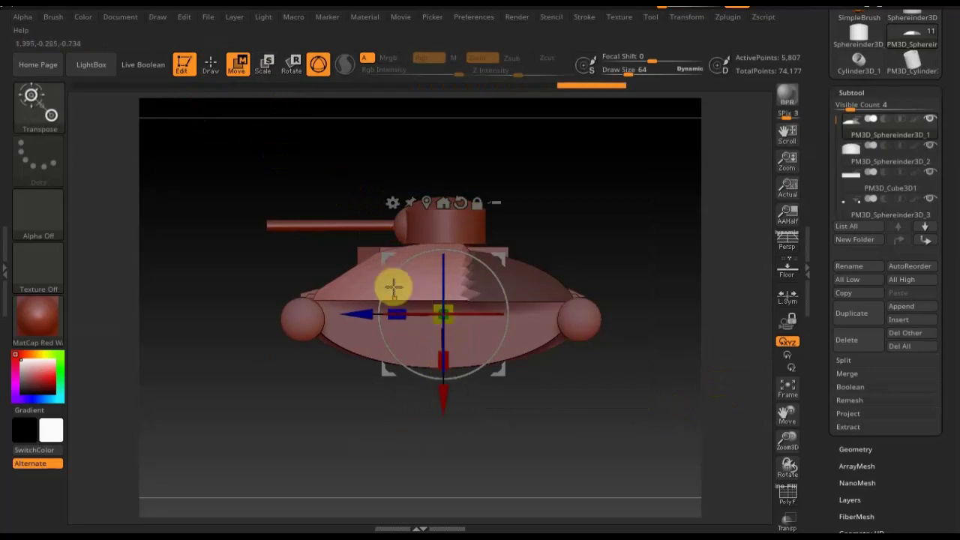
drag(446, 385, 445, 388)
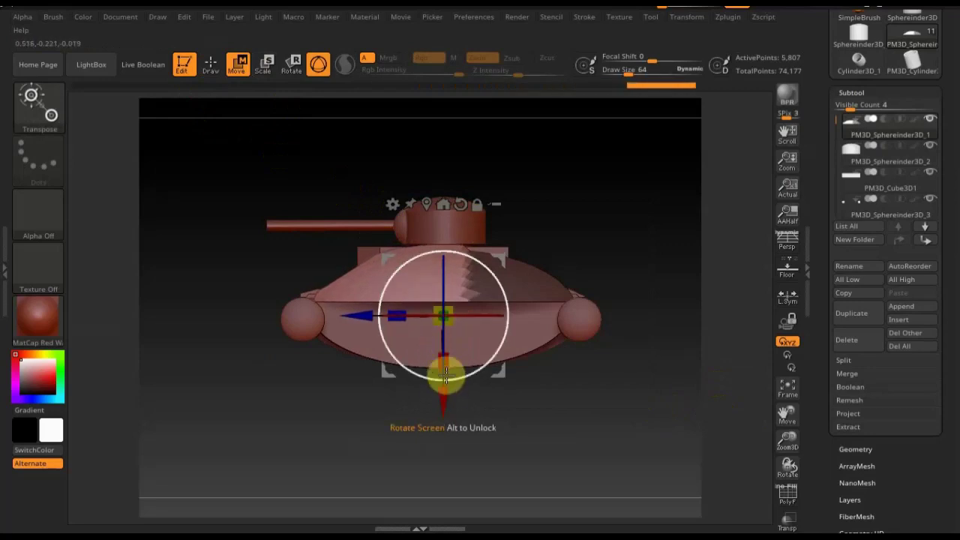
drag(363, 314, 358, 316)
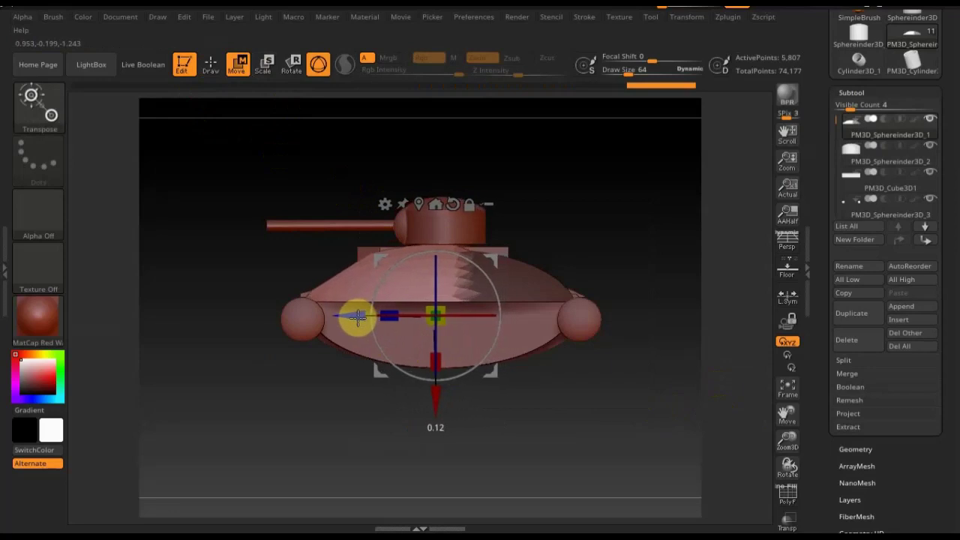
click(211, 64)
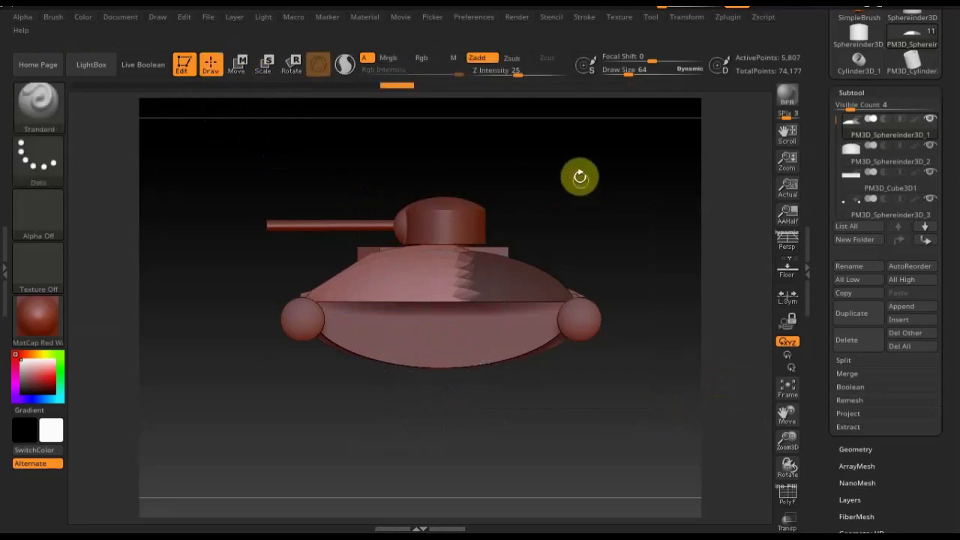
ctrl+drag(578, 171, 593, 199)
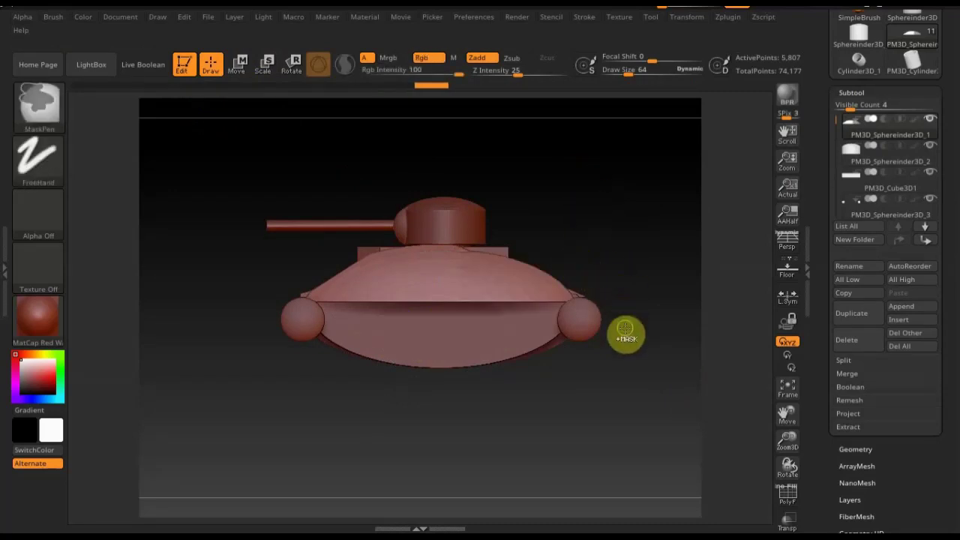
Step: Slice an angled cut off the upper hull's right end with TrimCurve
key(ctrl+shift)
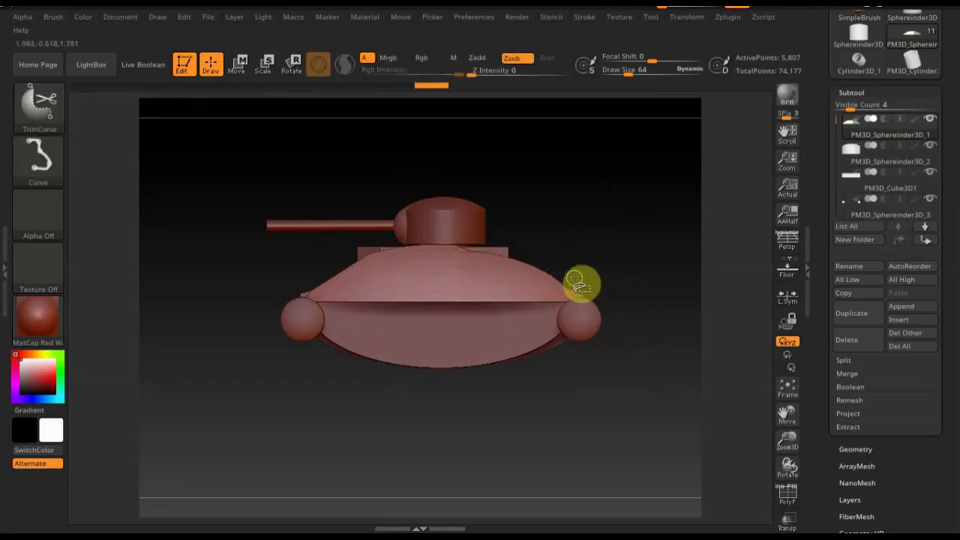
click(236, 65)
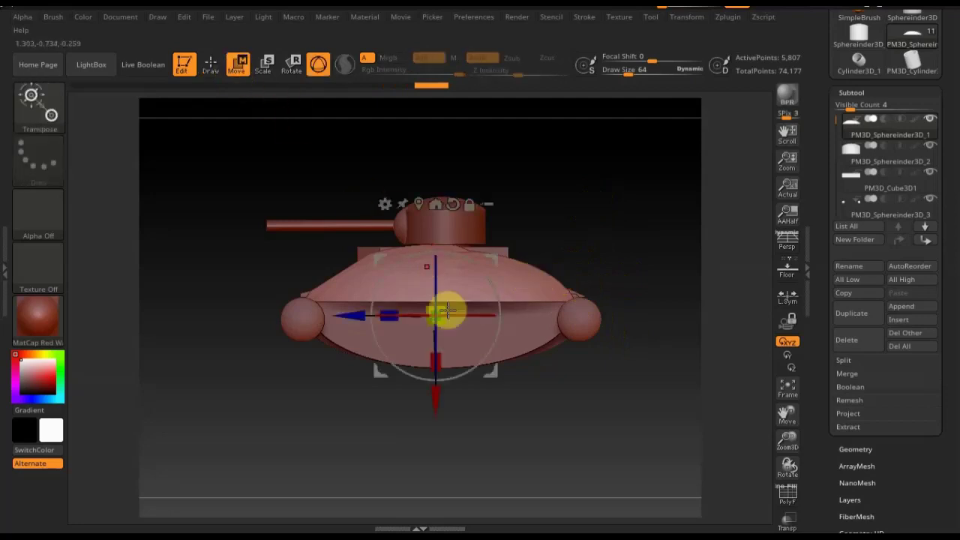
drag(352, 324, 353, 321)
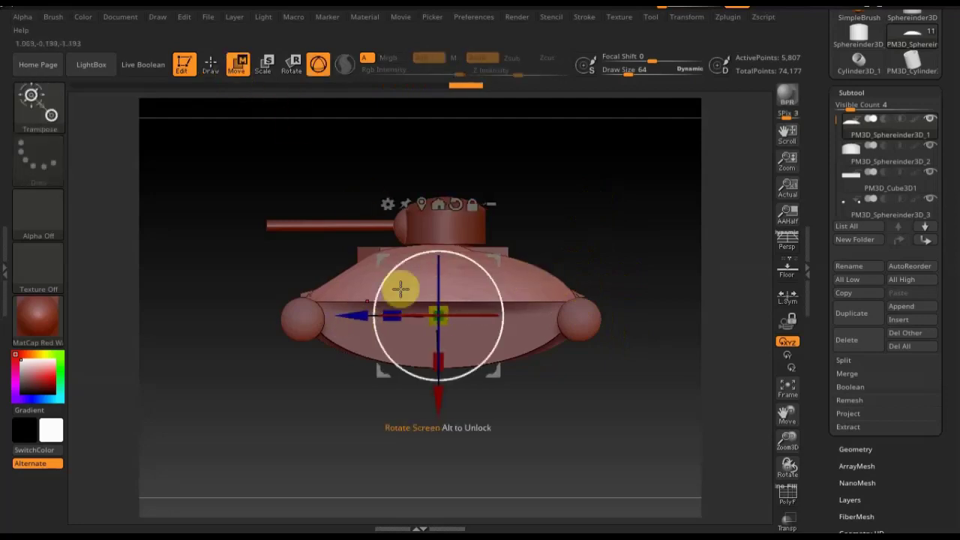
click(210, 65)
key(ctrl+shift)
mouse_move(388, 193)
ctrl+shift+mouse_down()
mouse_move(614, 289)
mouse_move(631, 309)
mouse_move(637, 298)
mouse_move(638, 313)
mouse_move(649, 302)
ctrl+shift+mouse_up()
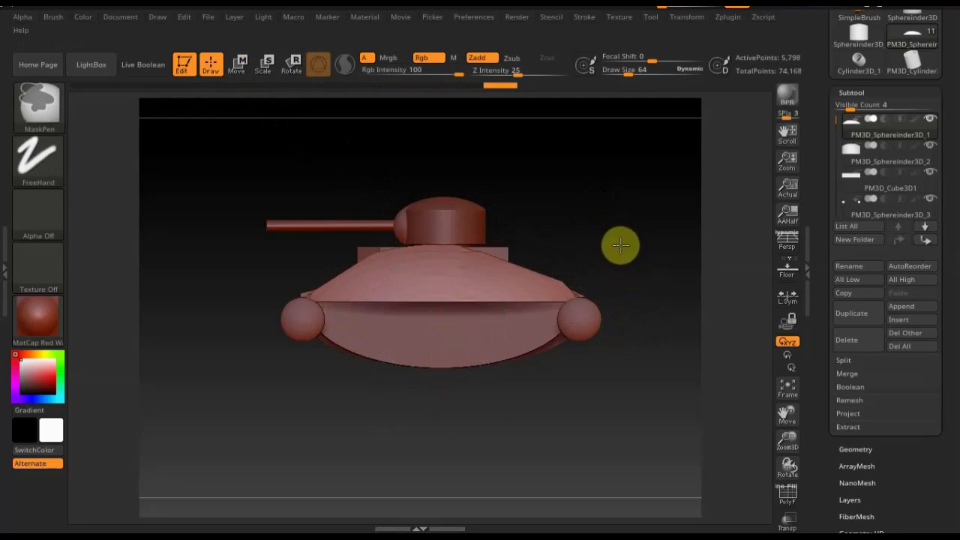
Step: Shift the hull slightly along its depth and check it from the top
click(237, 68)
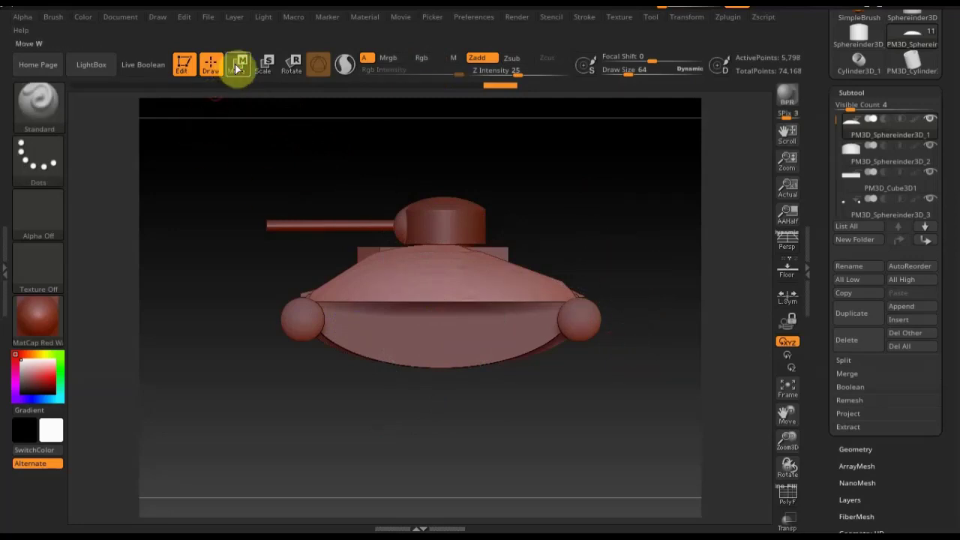
click(432, 269)
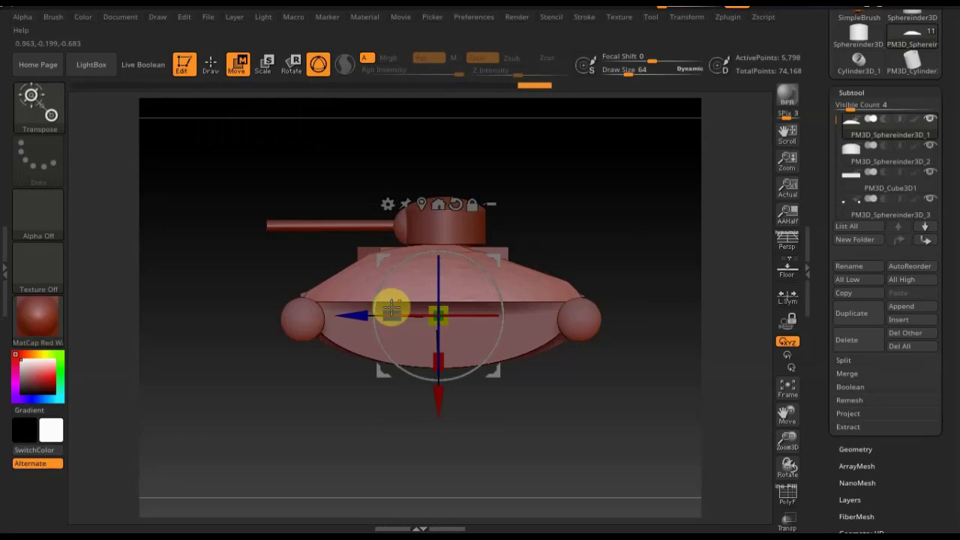
drag(392, 306, 360, 316)
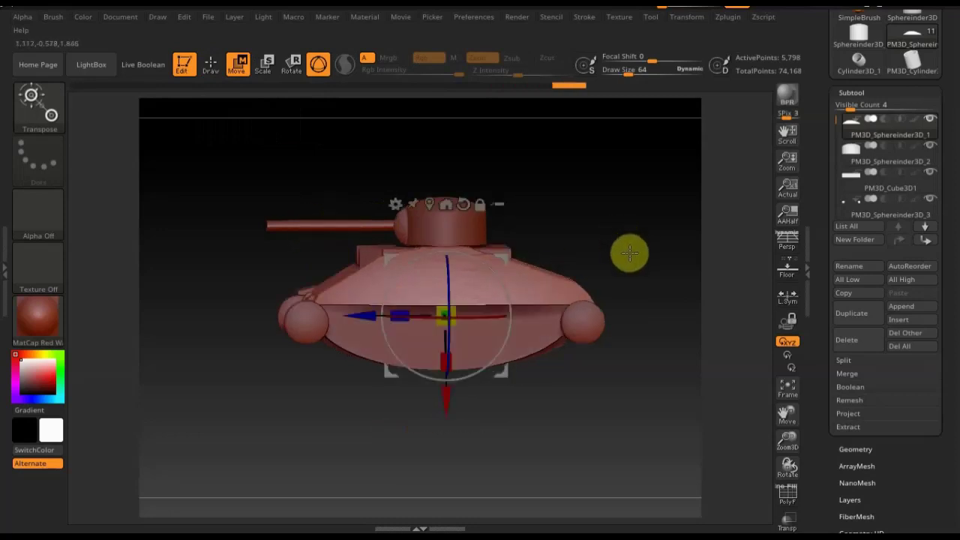
mouse_move(629, 252)
mouse_down()
mouse_move(614, 259)
mouse_move(626, 272)
mouse_move(604, 282)
mouse_move(602, 302)
mouse_move(587, 263)
mouse_move(590, 295)
mouse_move(643, 314)
mouse_move(670, 298)
mouse_move(608, 253)
mouse_move(634, 277)
mouse_move(653, 250)
mouse_move(586, 263)
mouse_up()
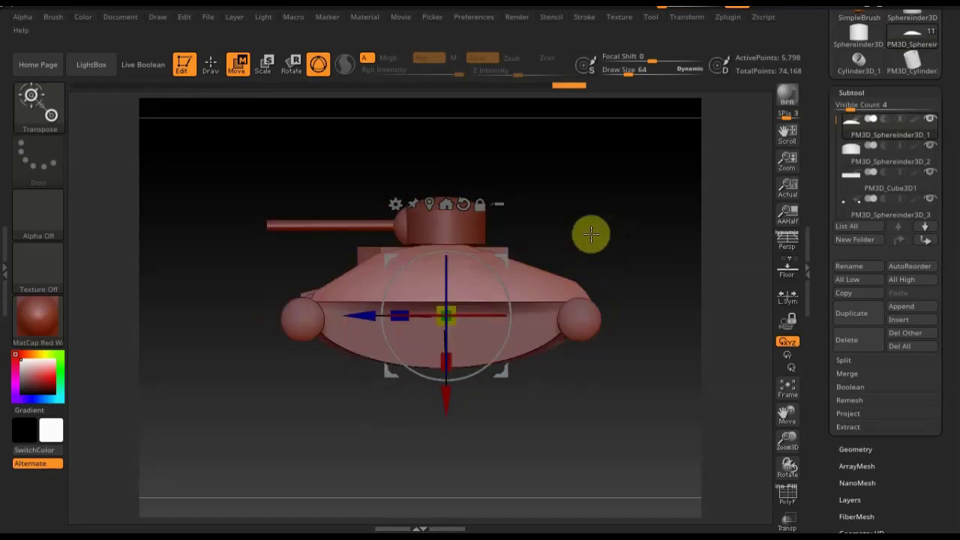
mouse_move(553, 205)
mouse_down()
mouse_move(557, 317)
mouse_move(625, 215)
mouse_up()
mouse_move(632, 280)
mouse_down()
mouse_move(645, 261)
mouse_move(645, 270)
mouse_up()
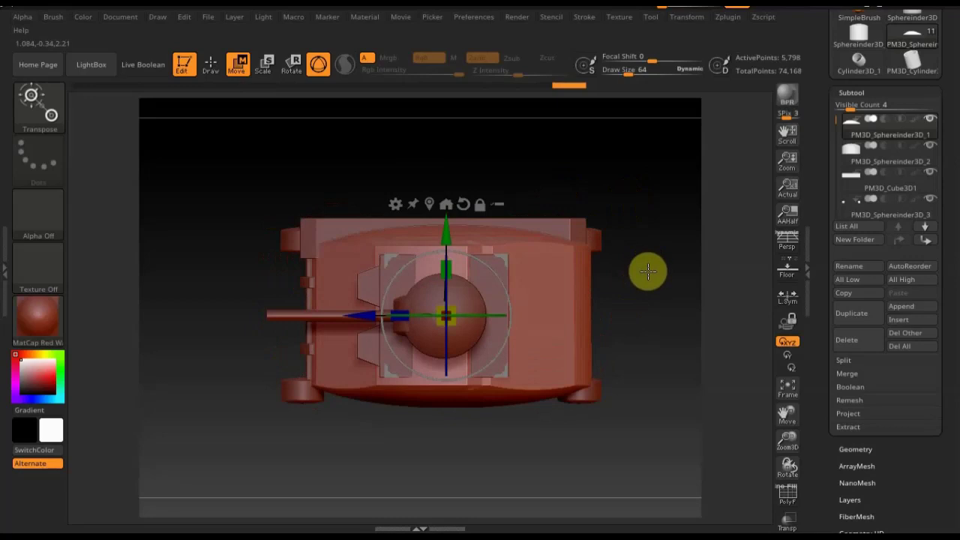
click(212, 65)
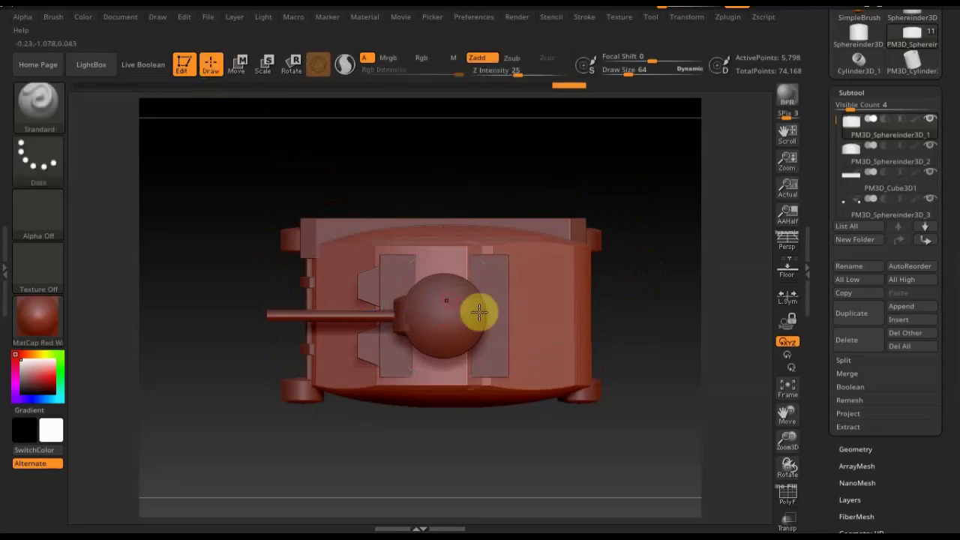
Step: Append a cube, flatten it into a thin slab and raise it to turret height
click(910, 307)
click(495, 317)
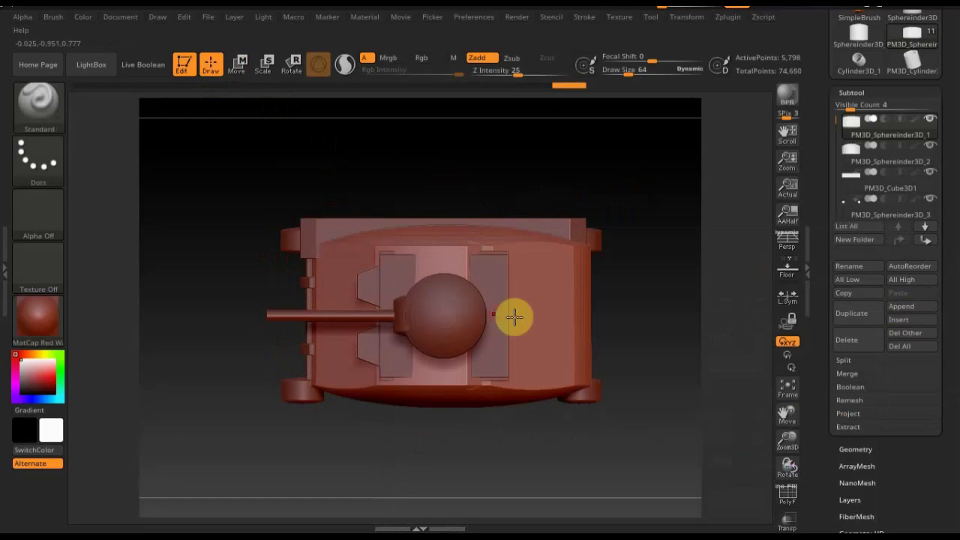
key(n)
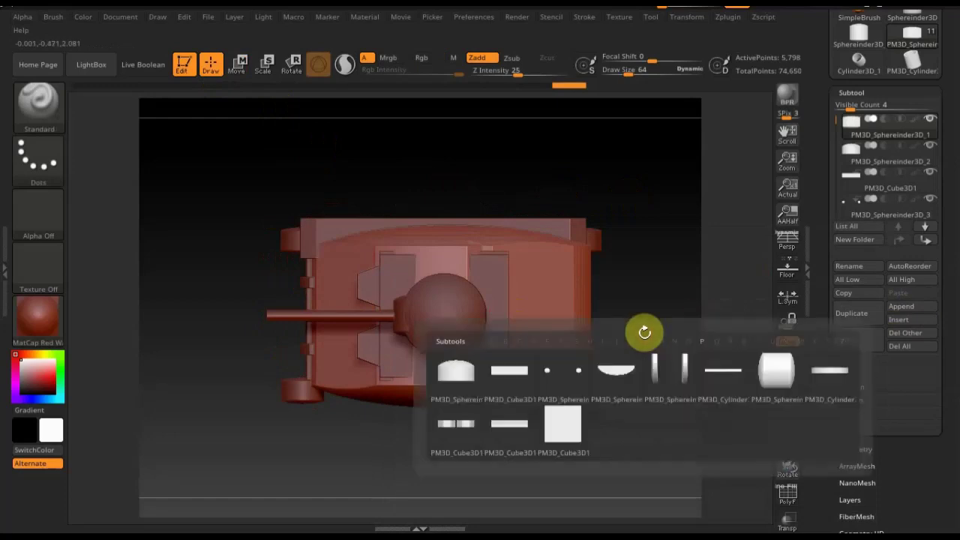
click(653, 434)
mouse_move(658, 343)
mouse_down()
mouse_move(649, 215)
mouse_move(663, 242)
mouse_up()
click(238, 64)
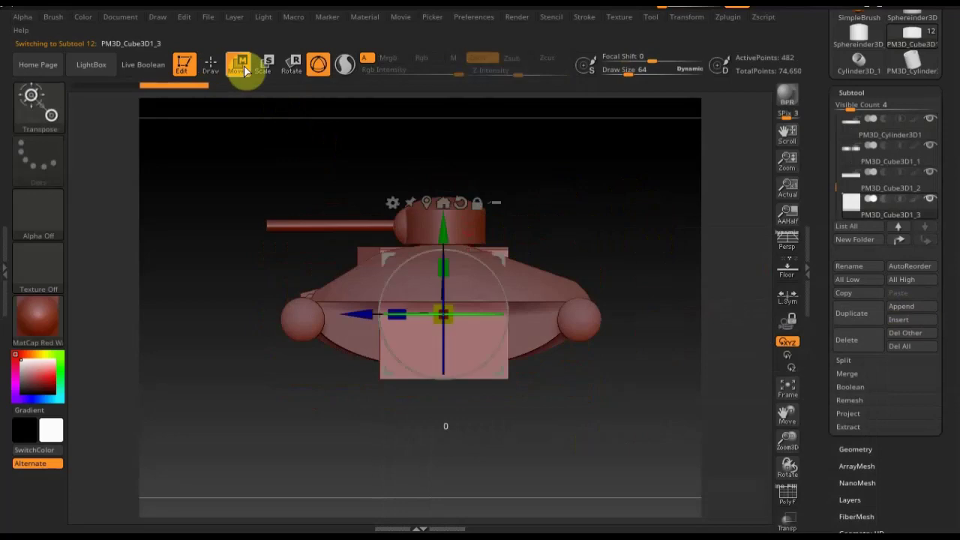
drag(446, 261, 456, 307)
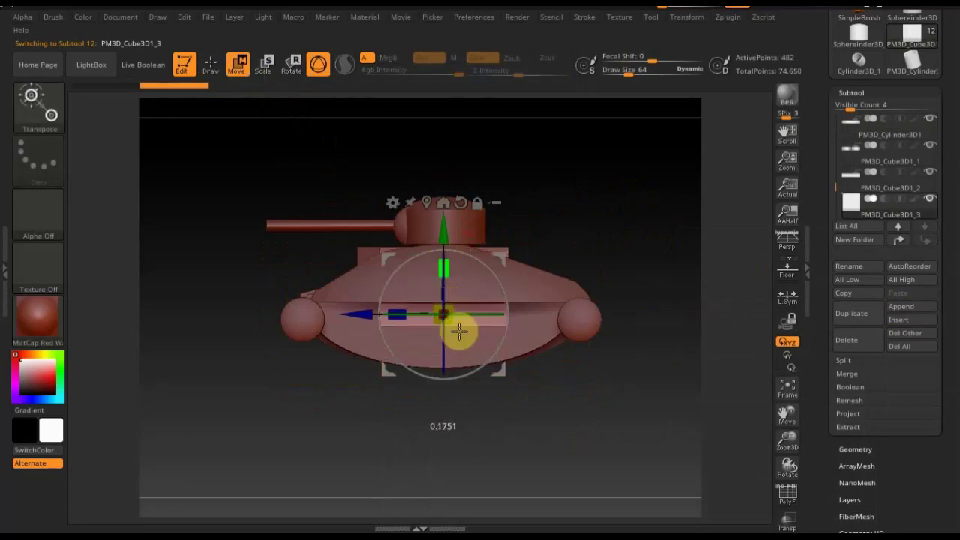
mouse_move(444, 230)
mouse_down()
mouse_move(480, 146)
mouse_move(444, 128)
mouse_move(440, 105)
mouse_up()
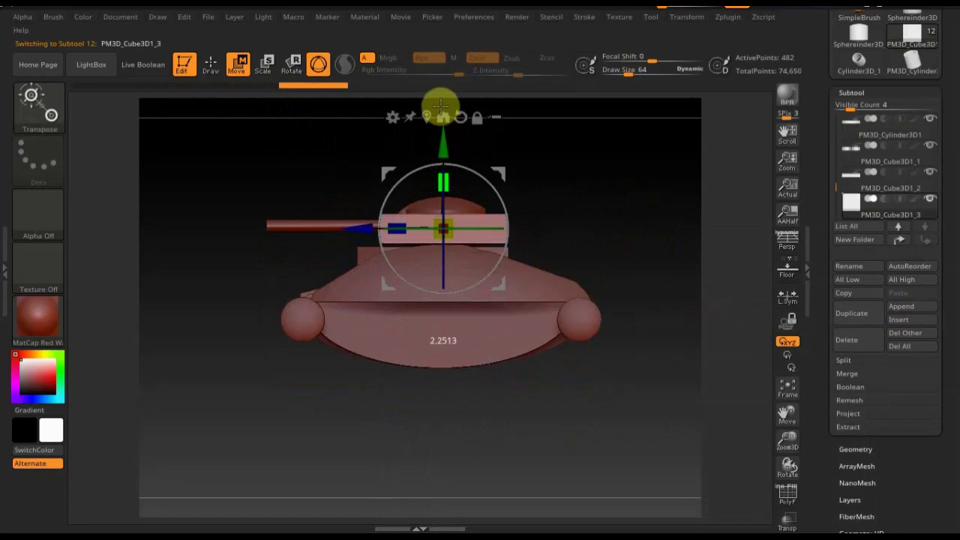
Step: From a top view, trim angled corners off the turret plate
mouse_move(621, 182)
mouse_down()
mouse_move(626, 325)
mouse_move(649, 298)
mouse_move(655, 315)
mouse_up()
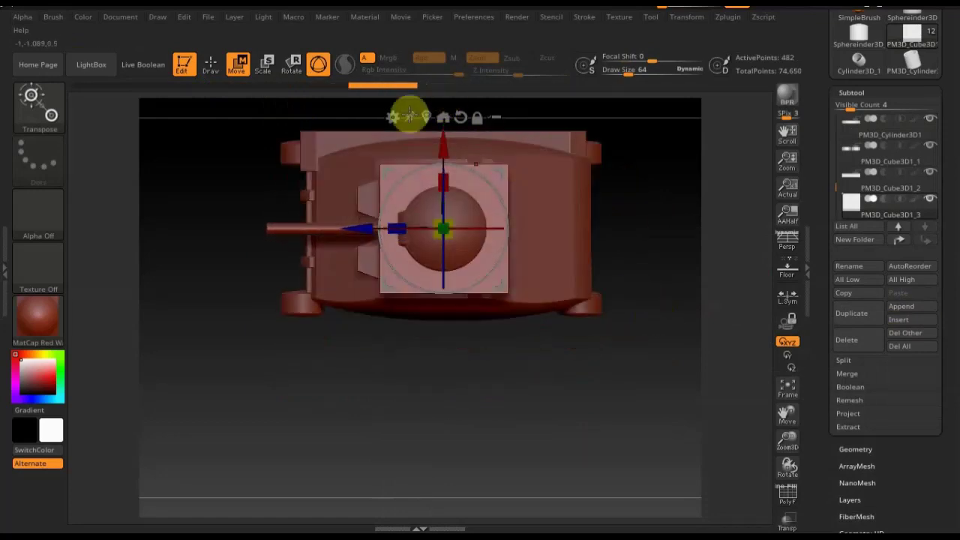
key(q)
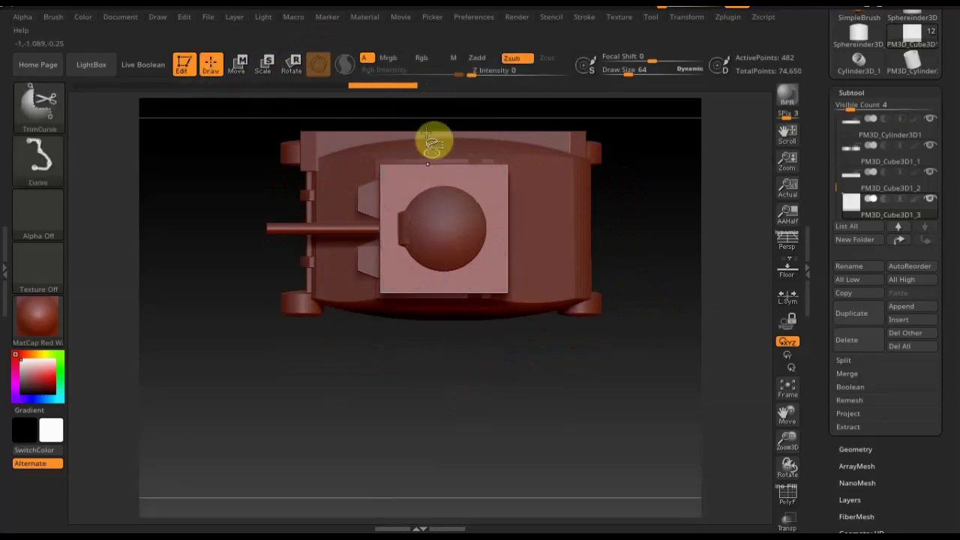
mouse_move(443, 103)
mouse_down()
mouse_move(435, 310)
mouse_move(462, 151)
mouse_move(440, 88)
mouse_up()
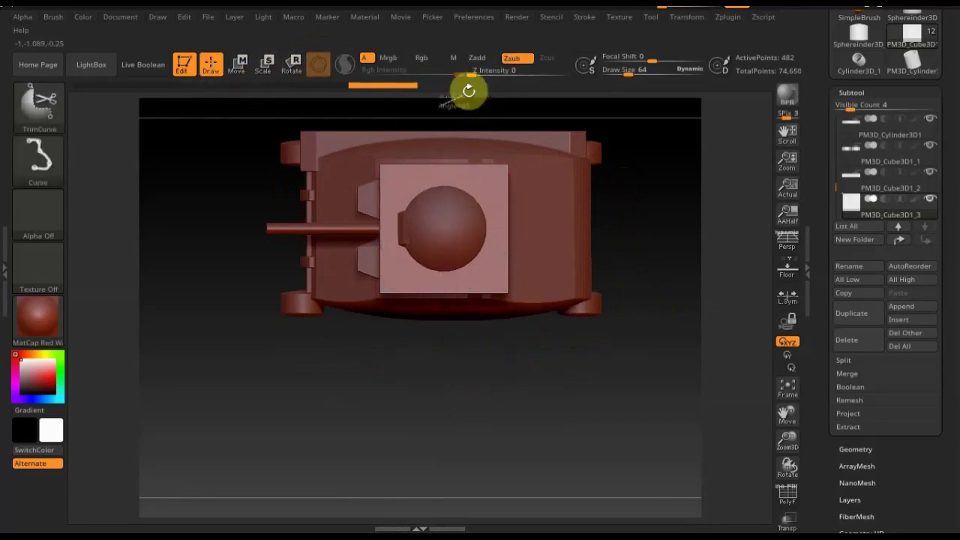
drag(450, 103, 465, 107)
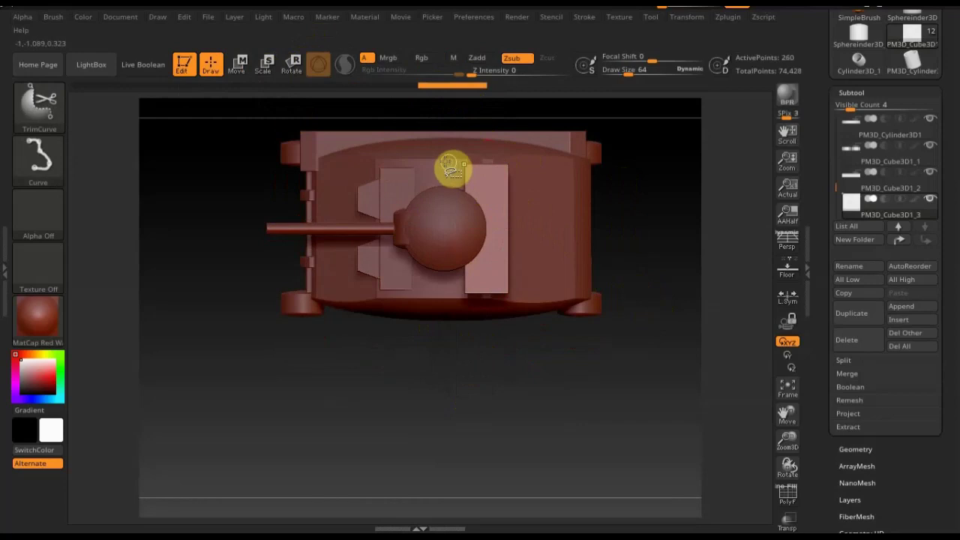
mouse_move(448, 165)
mouse_down()
mouse_move(533, 238)
mouse_move(539, 212)
mouse_move(535, 220)
mouse_up()
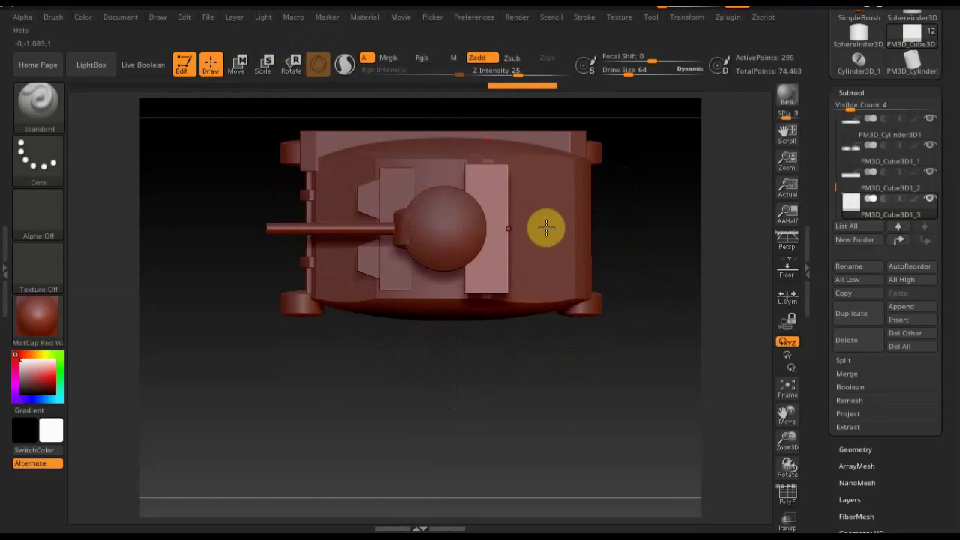
mouse_move(424, 139)
ctrl+shift+mouse_down()
mouse_move(507, 207)
mouse_move(572, 205)
mouse_move(566, 226)
ctrl+shift+mouse_up()
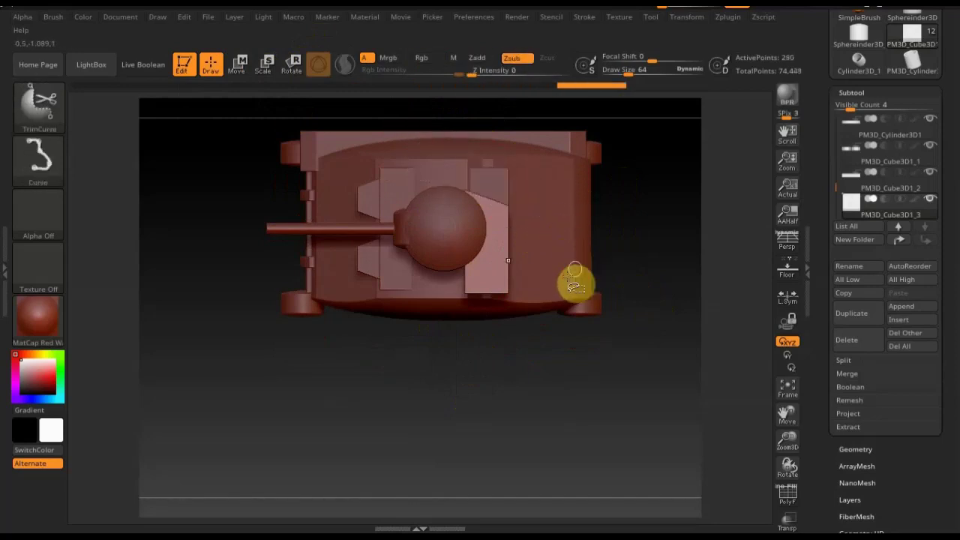
click(855, 449)
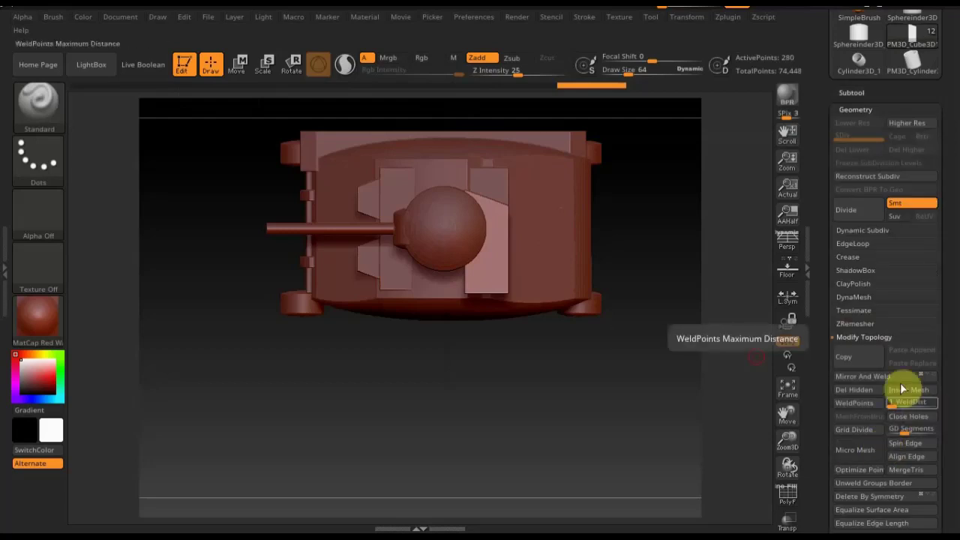
Step: Raise the turret slightly in front view and slice across it with TrimCurve
scroll(952, 342, down, 2)
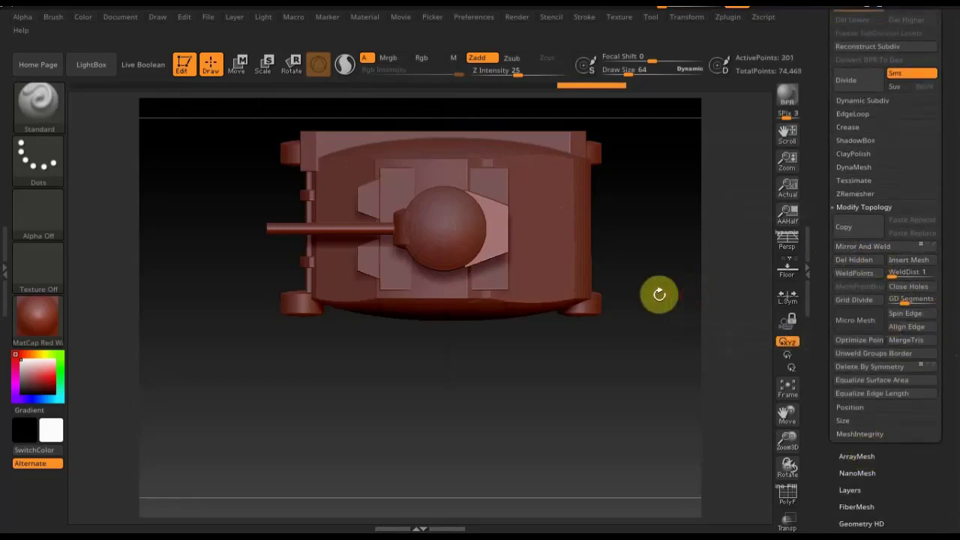
drag(651, 206, 643, 170)
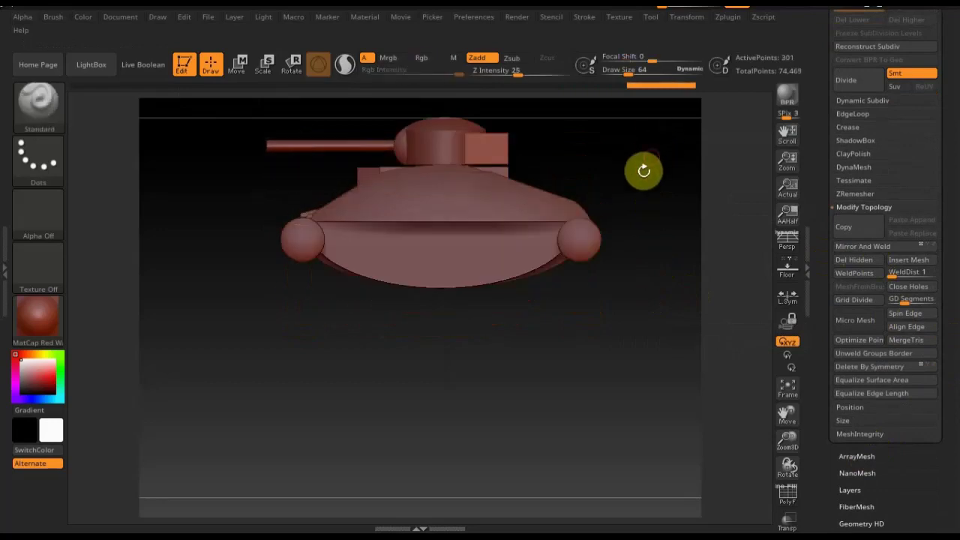
alt+drag(610, 162, 585, 225)
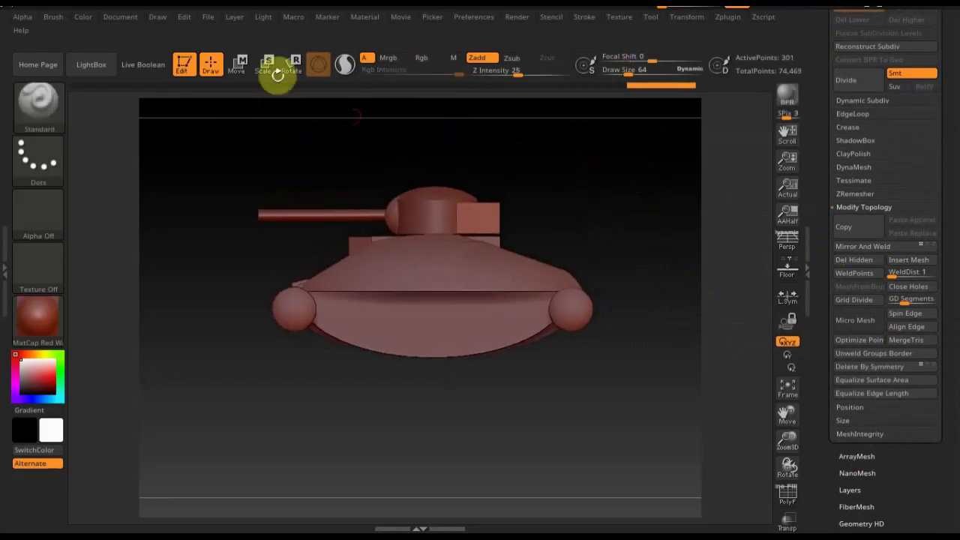
click(246, 68)
drag(440, 135, 441, 131)
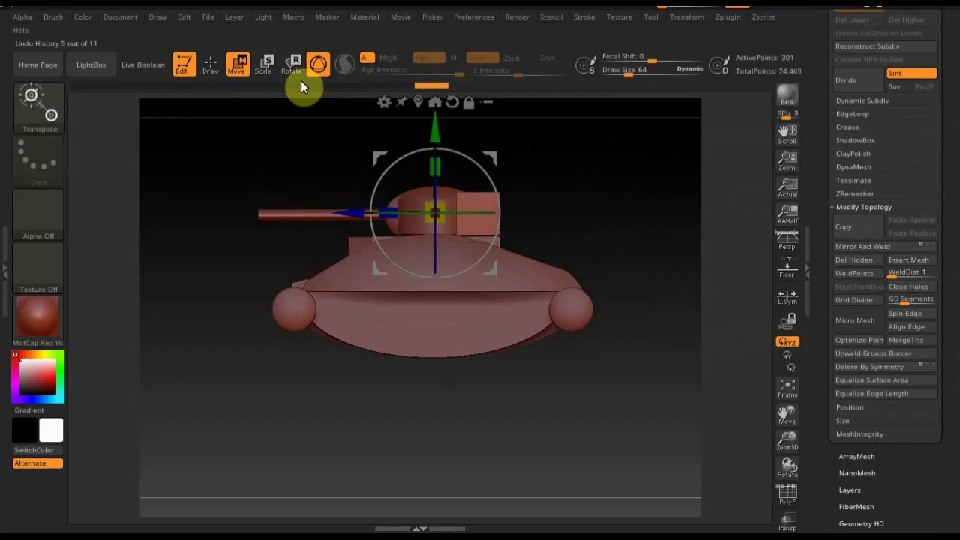
click(211, 65)
mouse_move(548, 209)
ctrl+shift+mouse_down()
mouse_move(390, 273)
mouse_move(375, 257)
ctrl+shift+mouse_up()
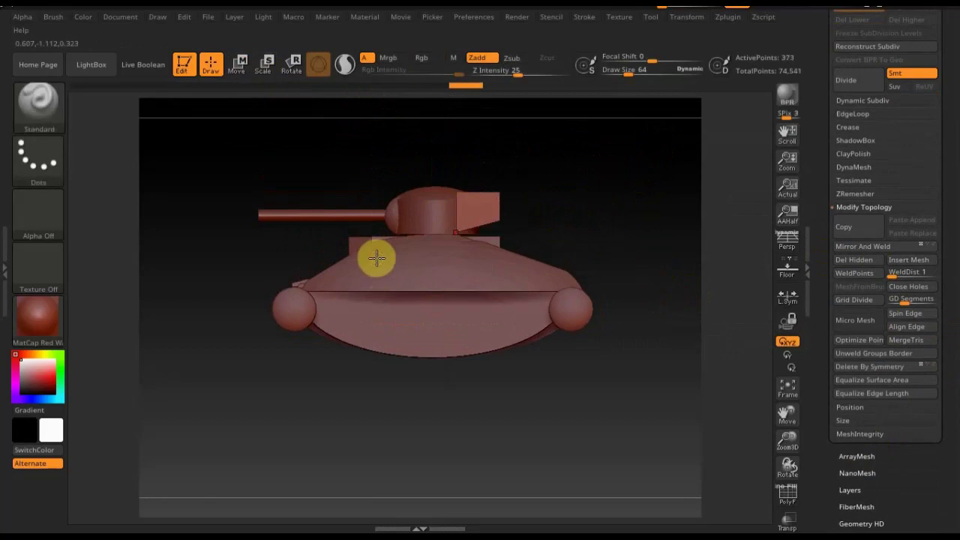
mouse_move(536, 223)
mouse_down()
mouse_move(522, 235)
mouse_move(508, 227)
mouse_move(487, 248)
mouse_move(548, 198)
mouse_move(590, 237)
mouse_move(595, 155)
mouse_up()
Step: Slide the turret toward the gun and lower it slightly
mouse_move(582, 235)
mouse_down()
mouse_move(602, 210)
mouse_move(594, 236)
mouse_move(638, 272)
mouse_move(578, 337)
mouse_move(613, 317)
mouse_up()
click(237, 64)
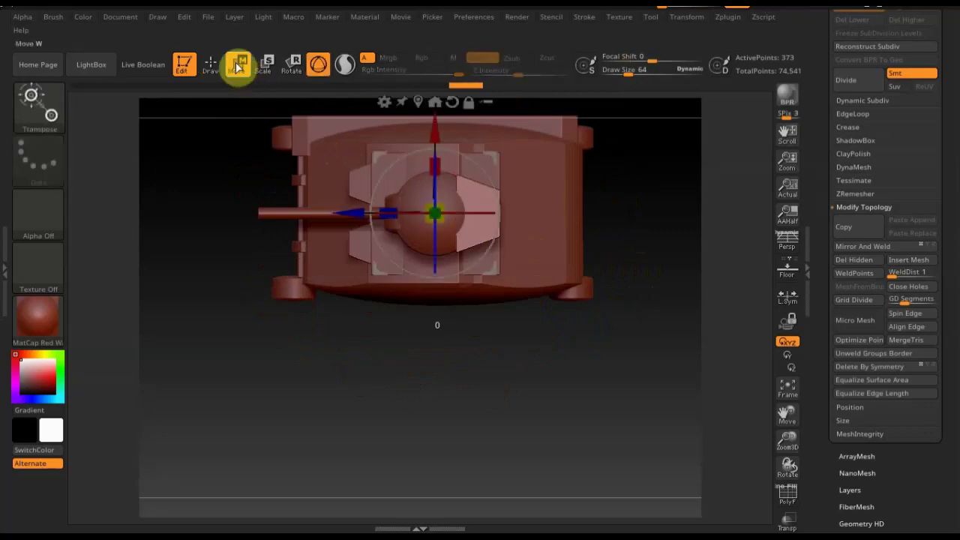
drag(350, 213, 341, 215)
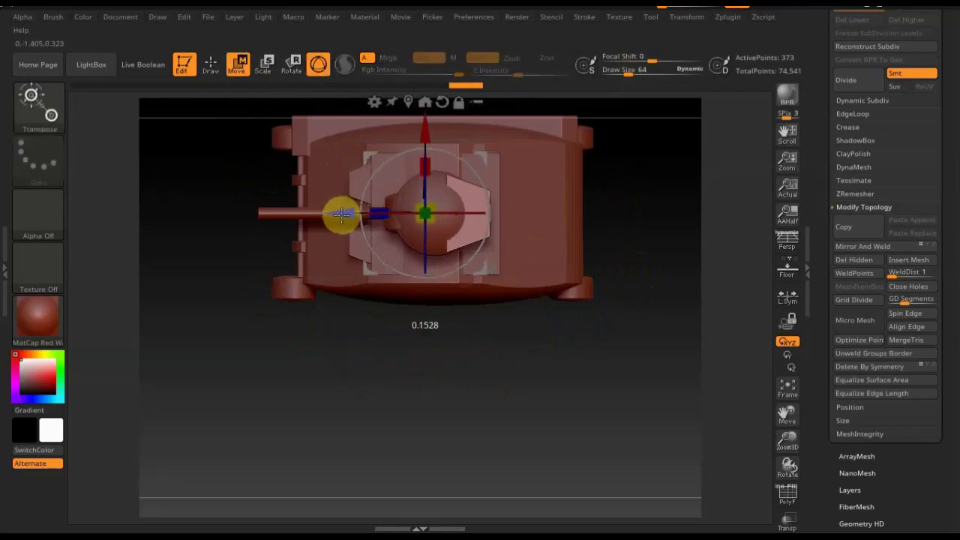
drag(664, 279, 660, 179)
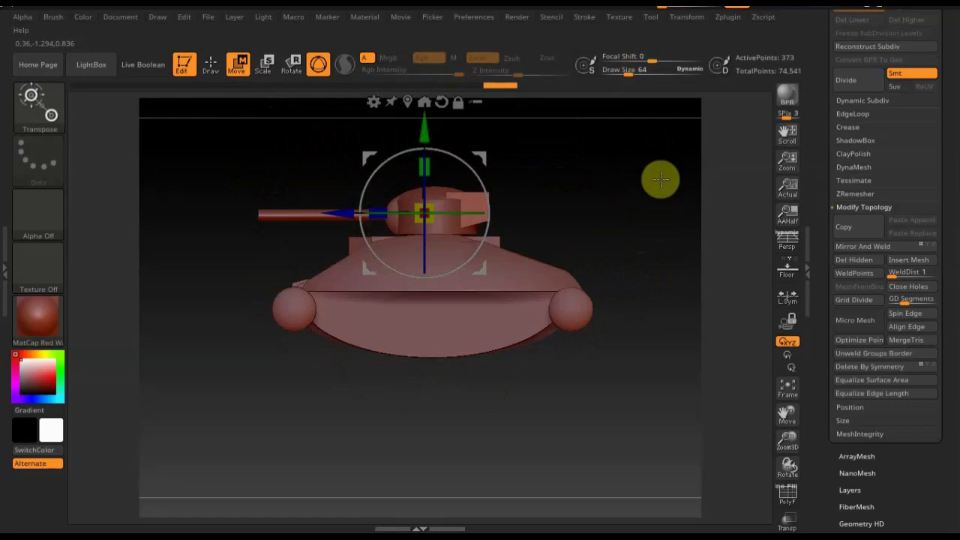
drag(423, 129, 425, 134)
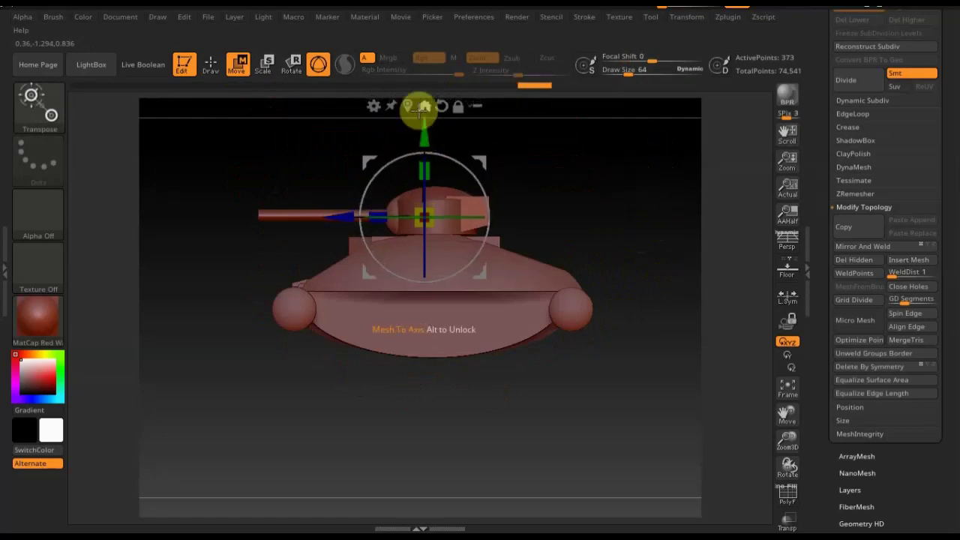
click(211, 64)
mouse_move(564, 199)
mouse_down()
mouse_move(523, 217)
mouse_move(505, 206)
mouse_move(559, 208)
mouse_move(578, 277)
mouse_move(607, 239)
mouse_move(634, 247)
mouse_move(628, 146)
mouse_move(630, 174)
mouse_move(569, 180)
mouse_up()
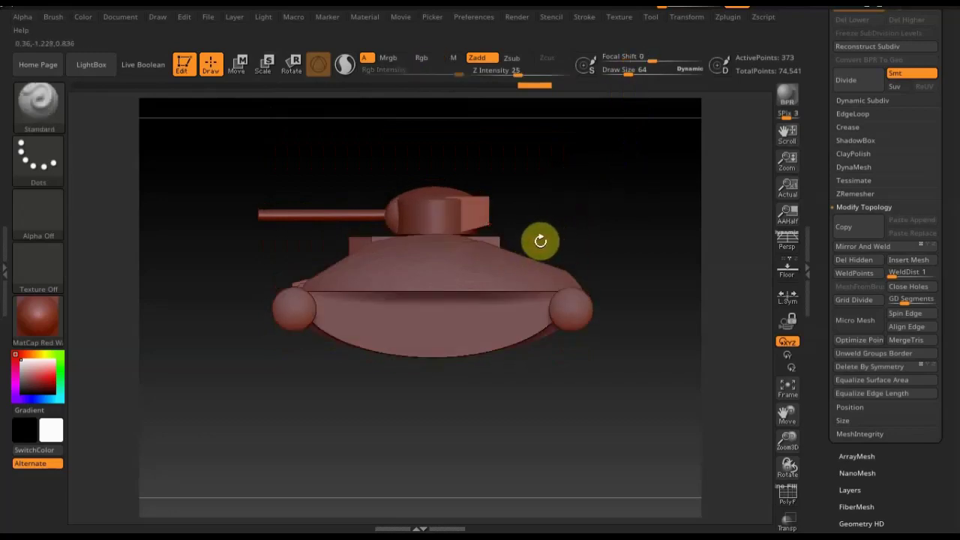
Step: Select the PM3D_Sphereinder3D_2 dome and slice its top off flat with TrimCurve
key(n)
click(409, 284)
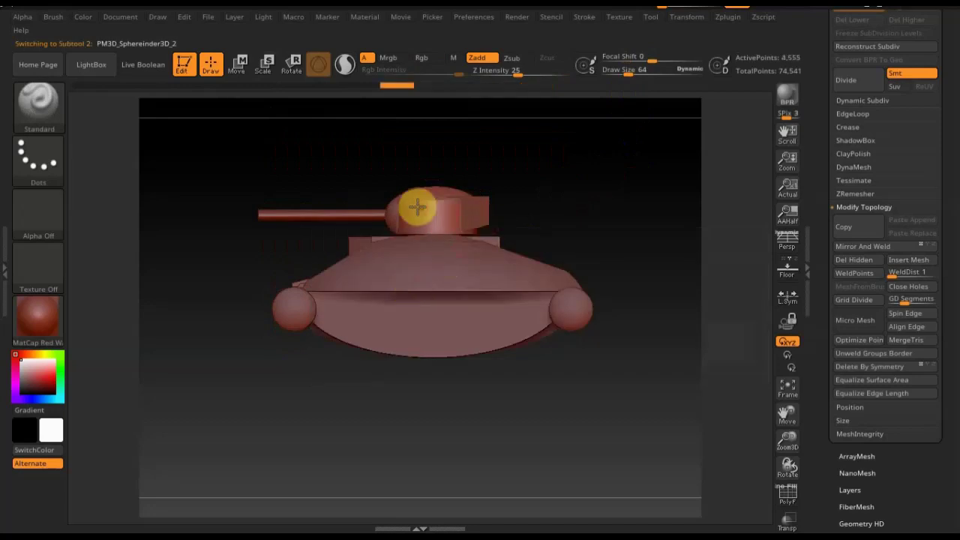
mouse_move(343, 174)
ctrl+shift+mouse_down()
mouse_move(529, 176)
mouse_move(517, 163)
mouse_move(532, 190)
ctrl+shift+mouse_up()
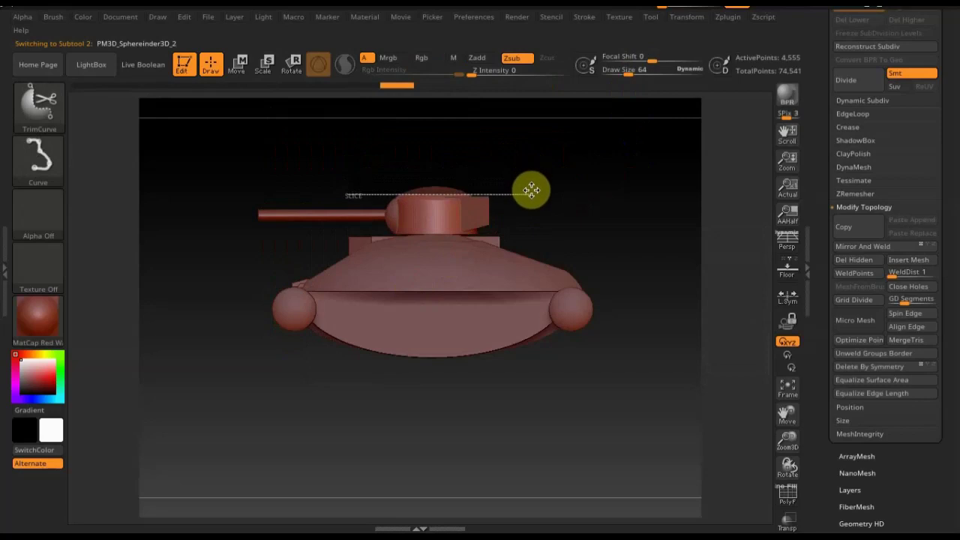
ctrl+shift+drag(530, 191, 533, 182)
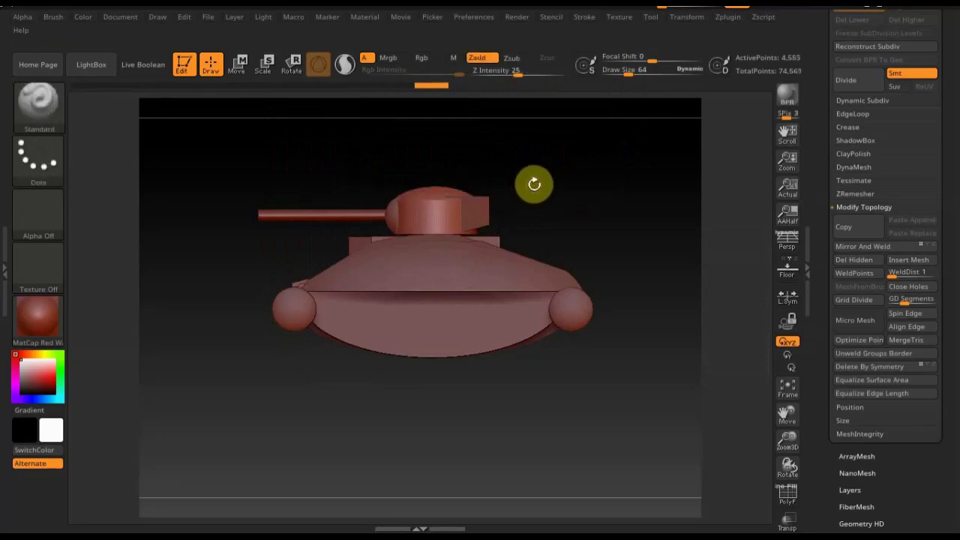
mouse_move(351, 179)
ctrl+shift+mouse_down()
mouse_move(560, 186)
mouse_move(603, 173)
mouse_move(623, 210)
ctrl+shift+mouse_up()
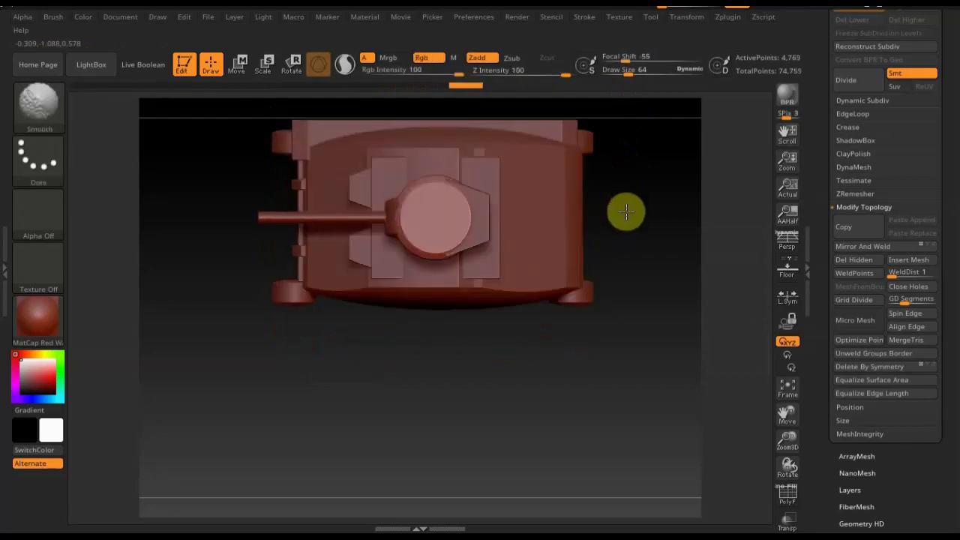
scroll(948, 150, up, 3)
scroll(946, 158, up, 1)
Step: Append a Cylinder3D, move it up onto the tank and shrink it small
click(855, 110)
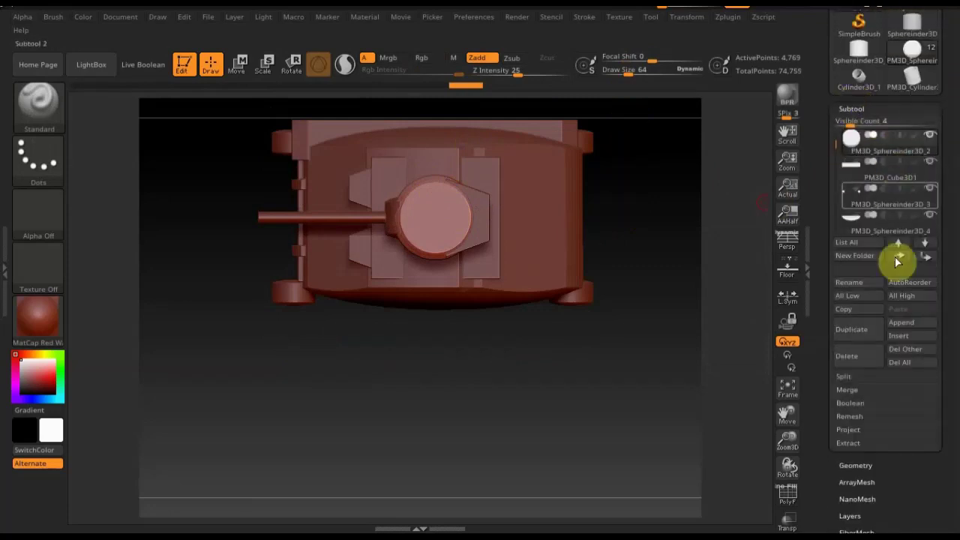
click(913, 324)
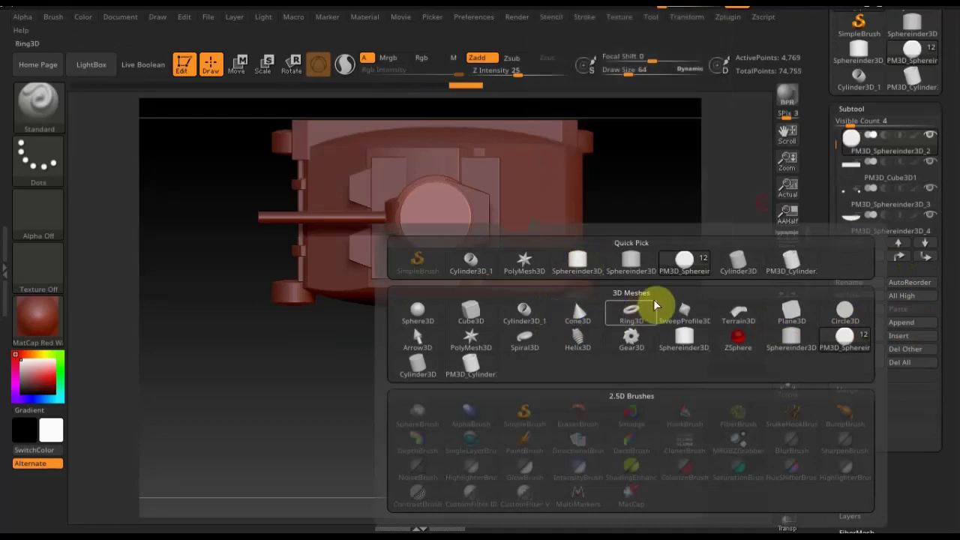
click(738, 264)
mouse_move(643, 294)
shift+mouse_down()
mouse_move(649, 145)
mouse_move(632, 208)
shift+mouse_up()
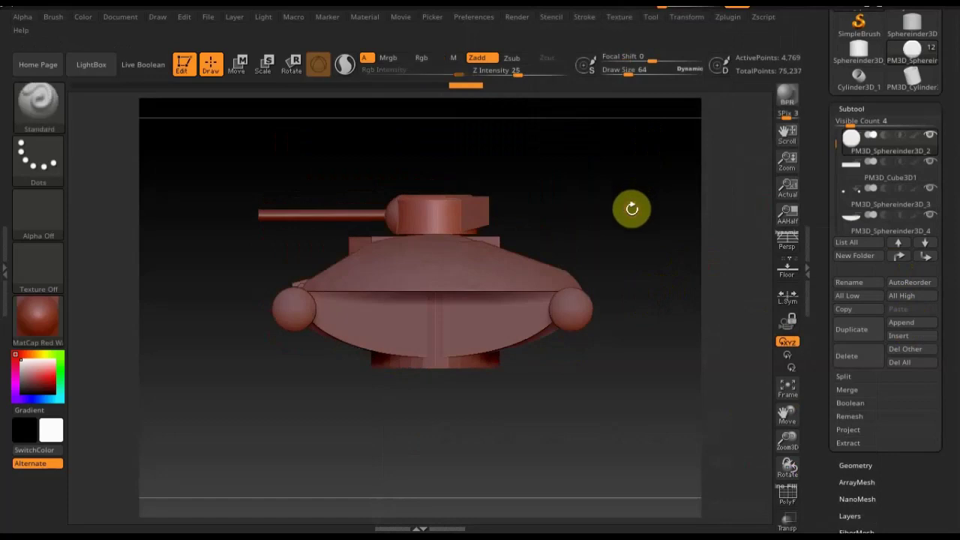
click(631, 284)
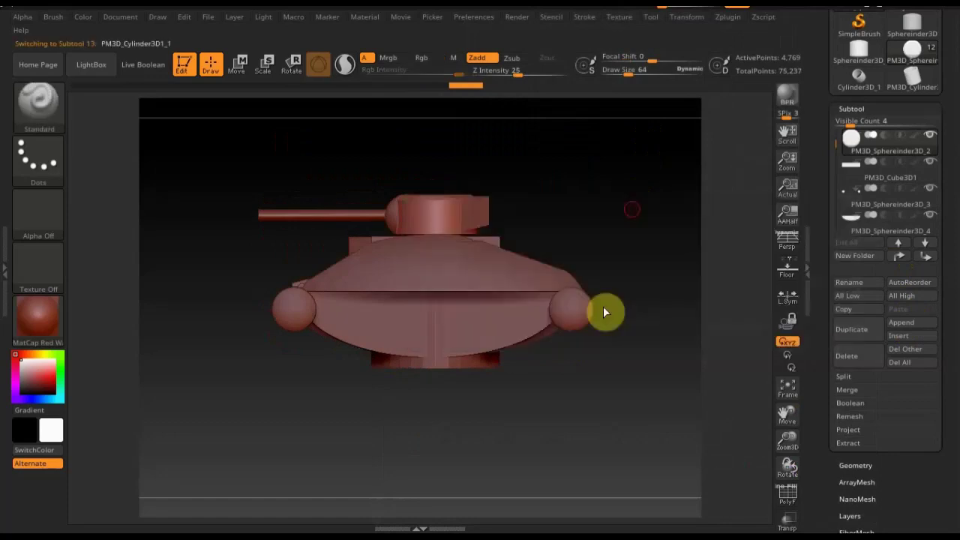
click(240, 64)
drag(440, 223, 455, 177)
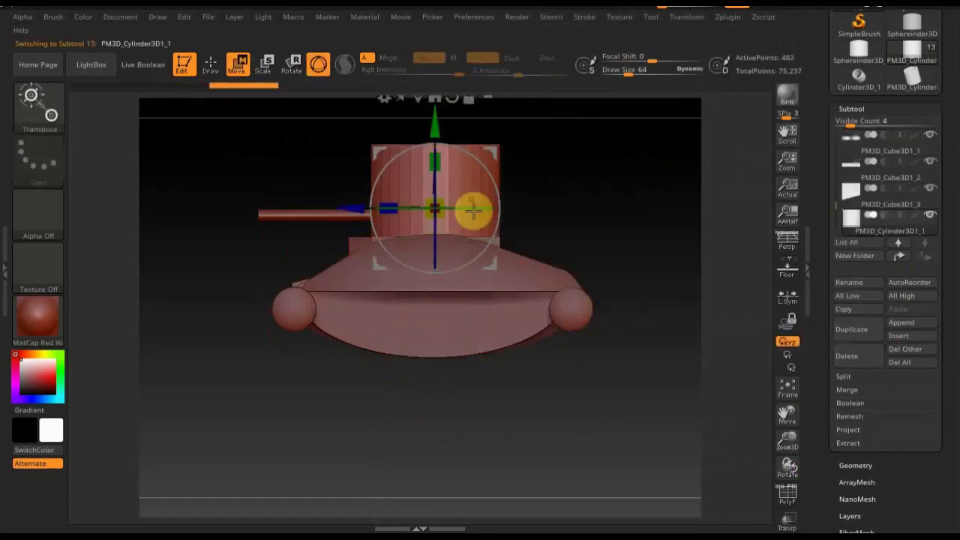
drag(445, 216, 420, 177)
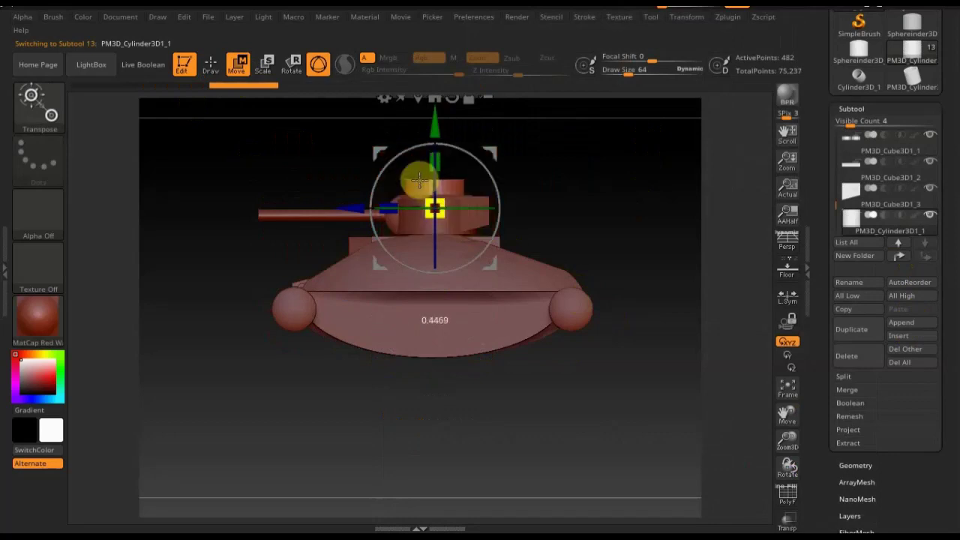
Step: Centre the small cylinder from top view and raise it onto the turret
mouse_move(582, 220)
mouse_down()
mouse_move(646, 328)
mouse_move(475, 182)
mouse_up()
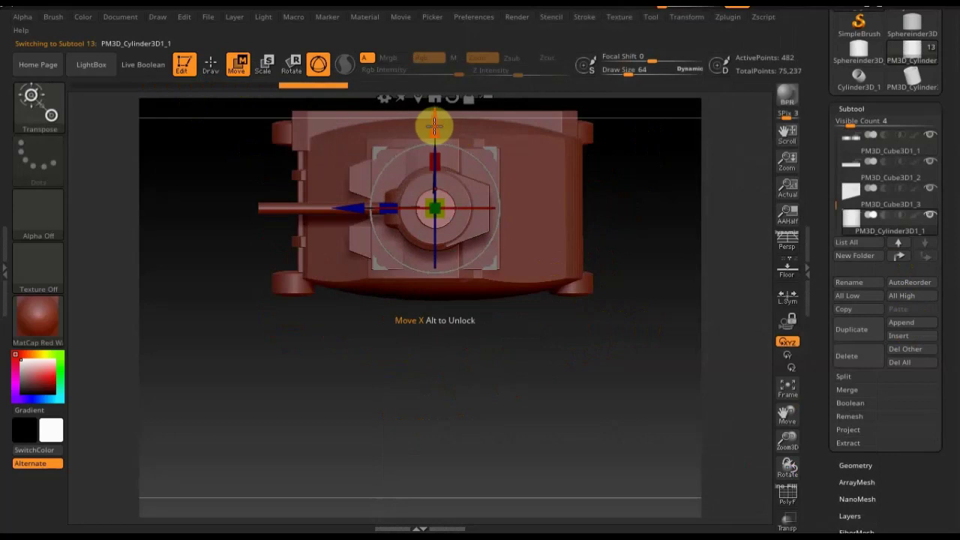
drag(435, 123, 441, 104)
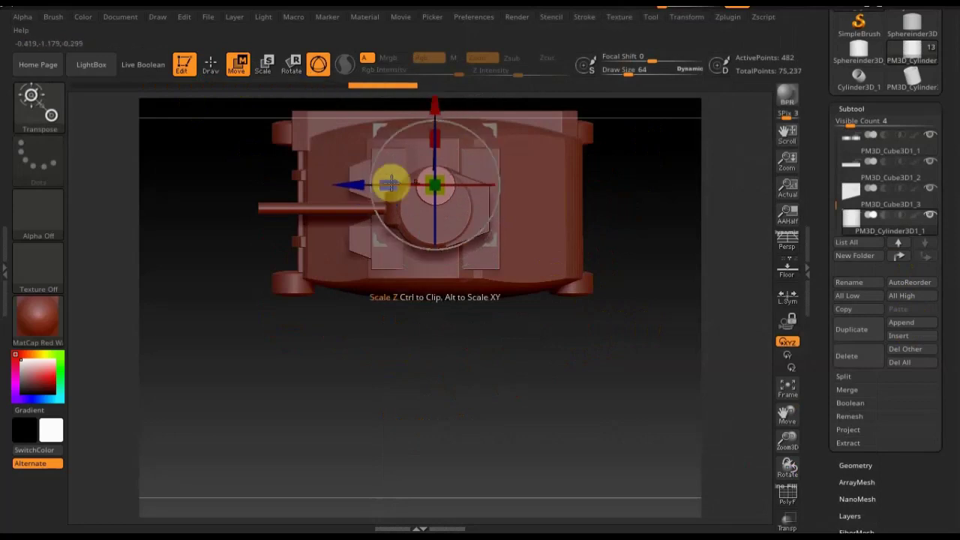
drag(353, 183, 358, 188)
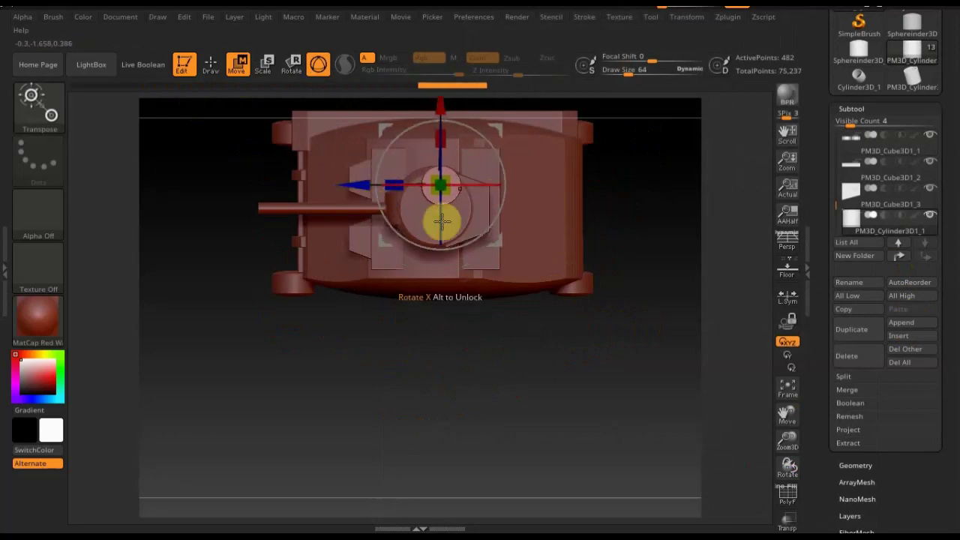
mouse_move(646, 310)
shift+mouse_down()
mouse_move(632, 164)
mouse_move(646, 191)
shift+mouse_up()
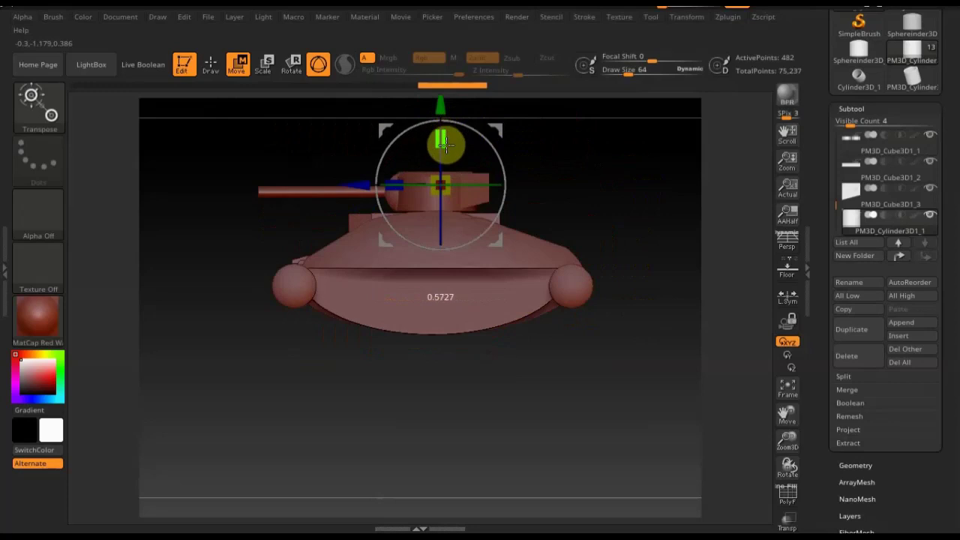
drag(438, 105, 440, 92)
mouse_move(578, 193)
mouse_down()
mouse_move(575, 272)
mouse_move(653, 193)
mouse_move(653, 93)
mouse_move(655, 142)
mouse_move(617, 221)
mouse_move(636, 236)
mouse_move(606, 310)
mouse_move(473, 187)
mouse_up()
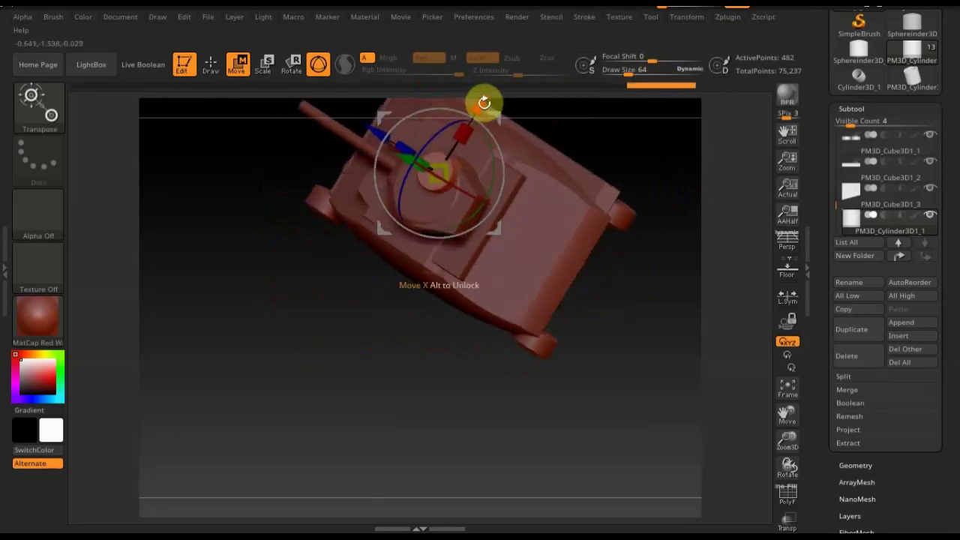
mouse_move(643, 332)
mouse_down()
mouse_move(666, 199)
mouse_move(662, 232)
mouse_up()
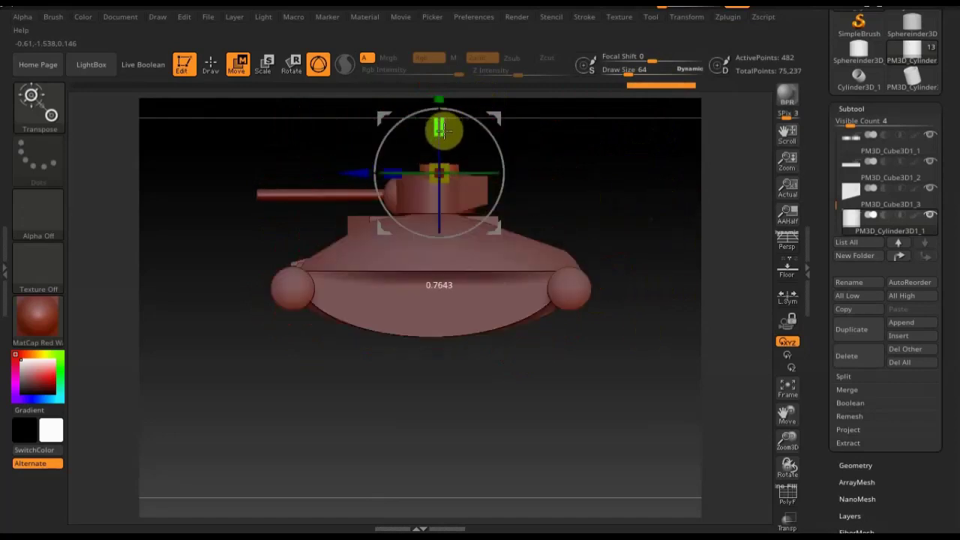
click(213, 65)
mouse_move(621, 207)
mouse_down()
mouse_move(651, 330)
mouse_move(403, 251)
mouse_up()
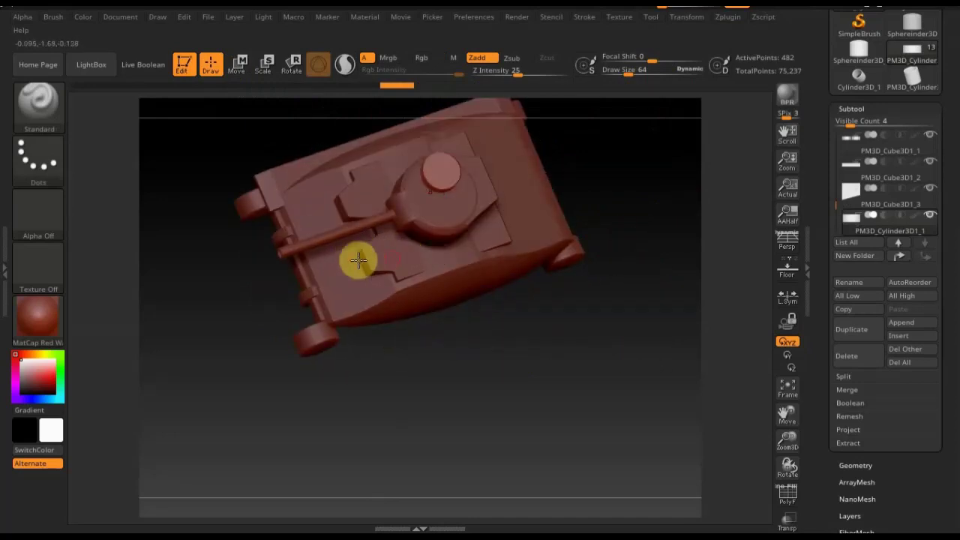
Step: Orbit around the tank, return to front view and open the subtool picker
shift+drag(650, 165, 647, 180)
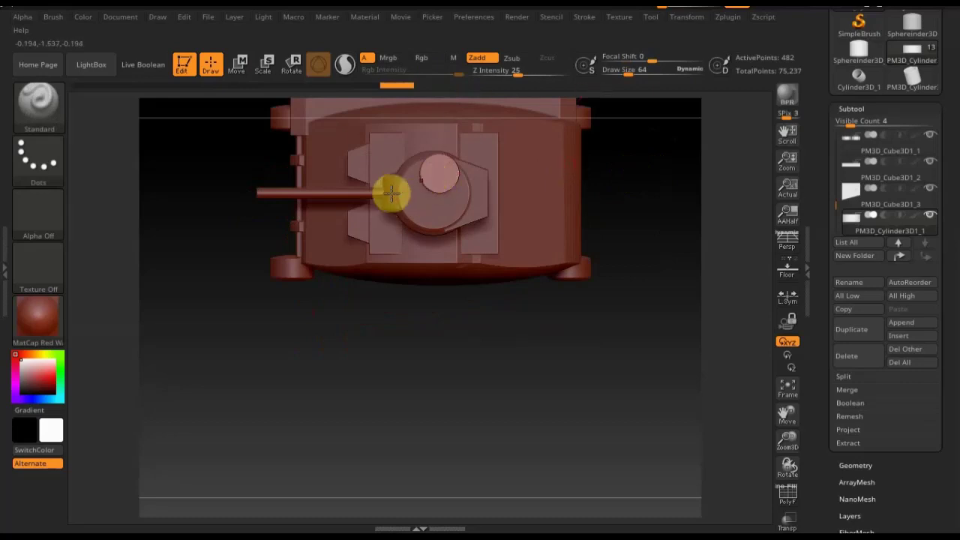
mouse_move(618, 194)
mouse_down()
mouse_move(625, 270)
mouse_move(615, 182)
mouse_move(654, 214)
mouse_up()
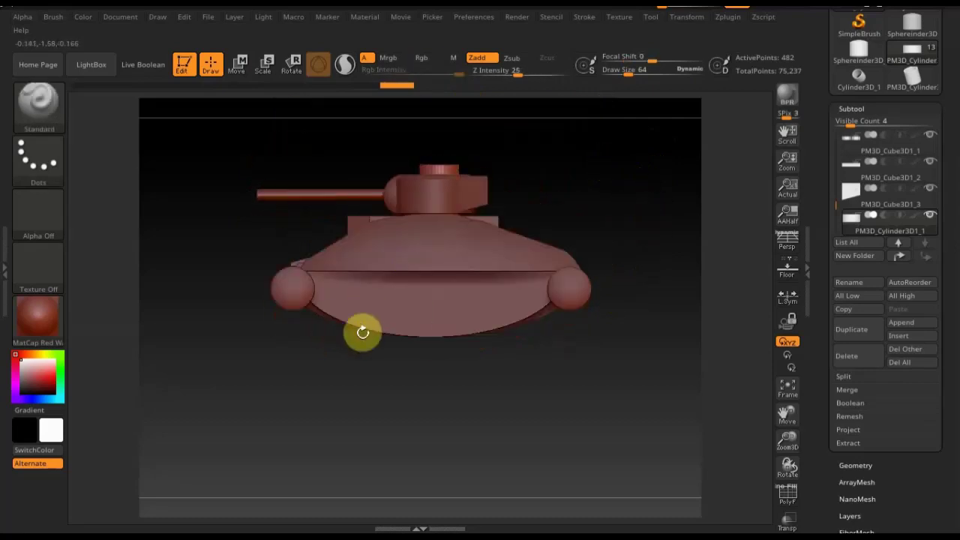
mouse_move(523, 402)
mouse_down()
mouse_move(593, 394)
mouse_move(548, 400)
mouse_move(290, 331)
mouse_up()
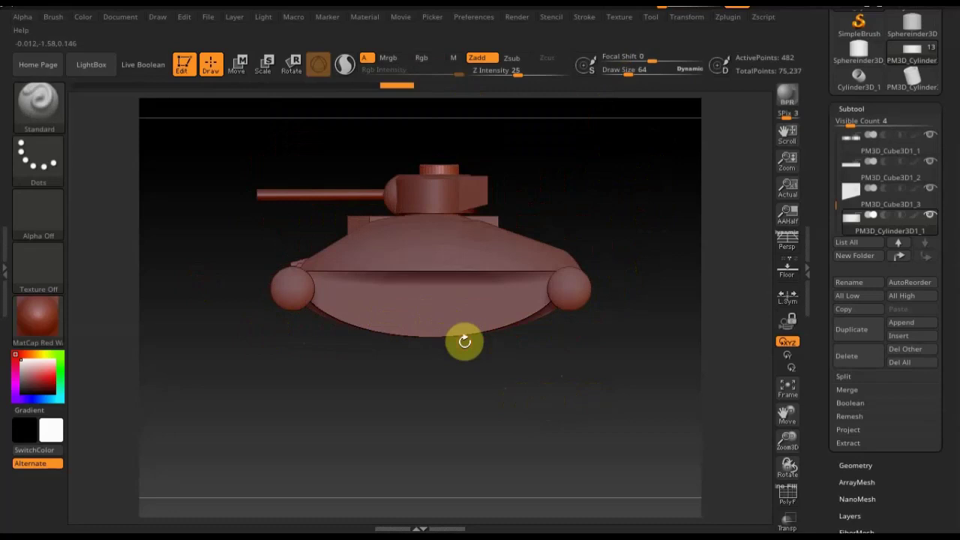
key(n)
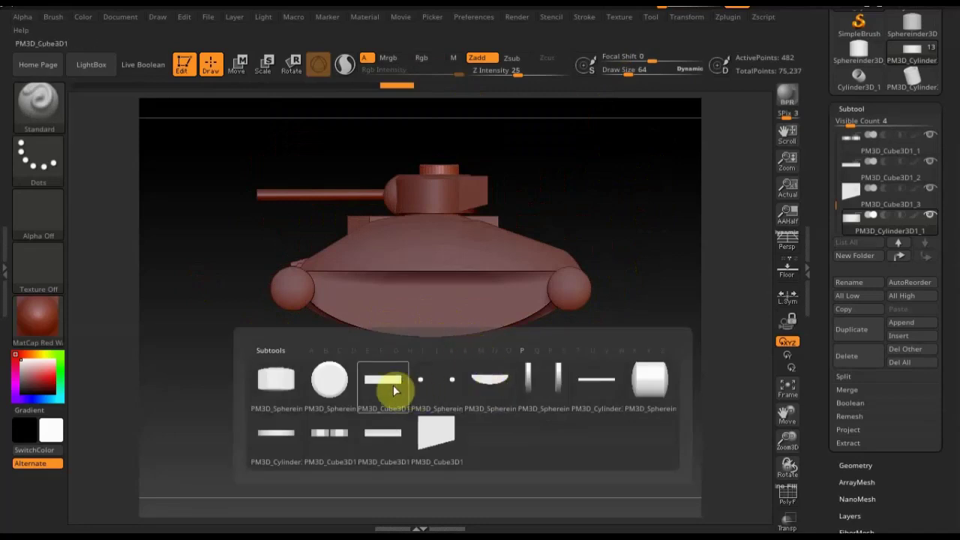
Step: Select PM3D_Sphereinder3D_4 and TrimCurve its rounded bottom off flat below the wheels
click(387, 379)
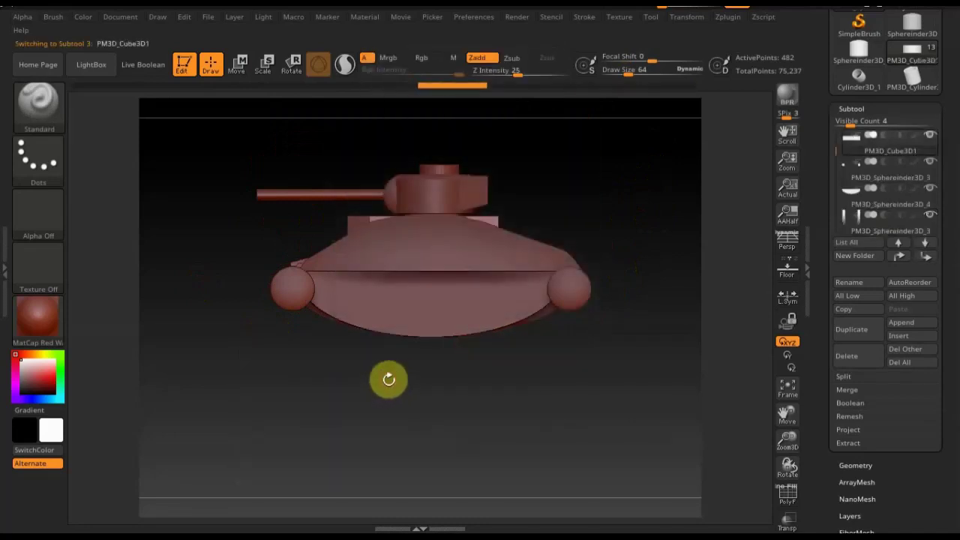
key(n)
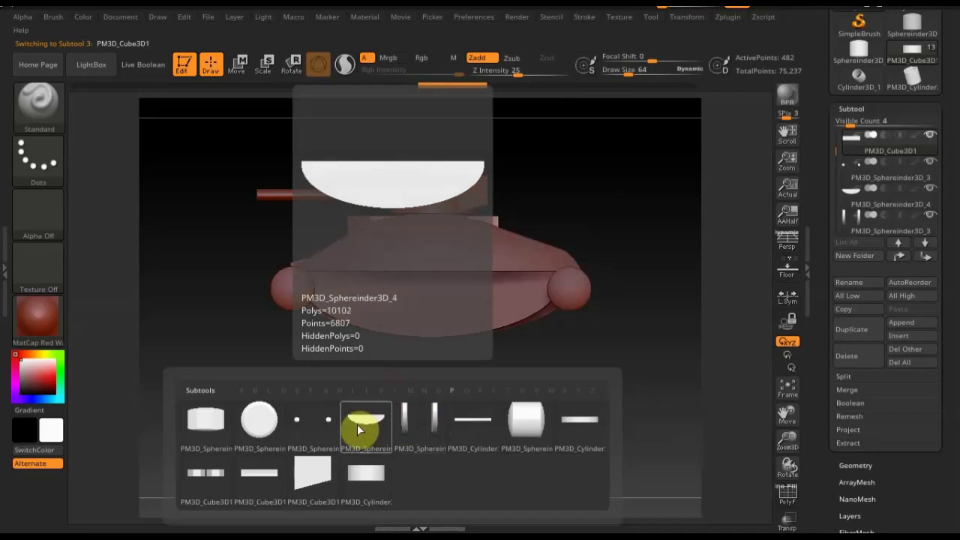
click(365, 419)
key(ctrl+shift)
mouse_move(649, 403)
ctrl+shift+mouse_down()
mouse_move(221, 364)
mouse_move(223, 326)
ctrl+shift+mouse_up()
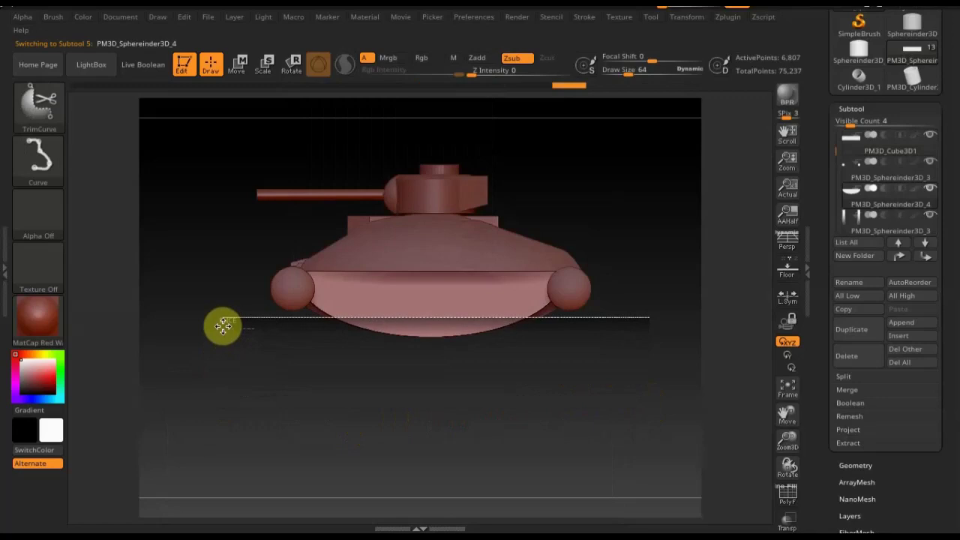
ctrl+shift+drag(223, 326, 225, 326)
shift+drag(422, 408, 427, 406)
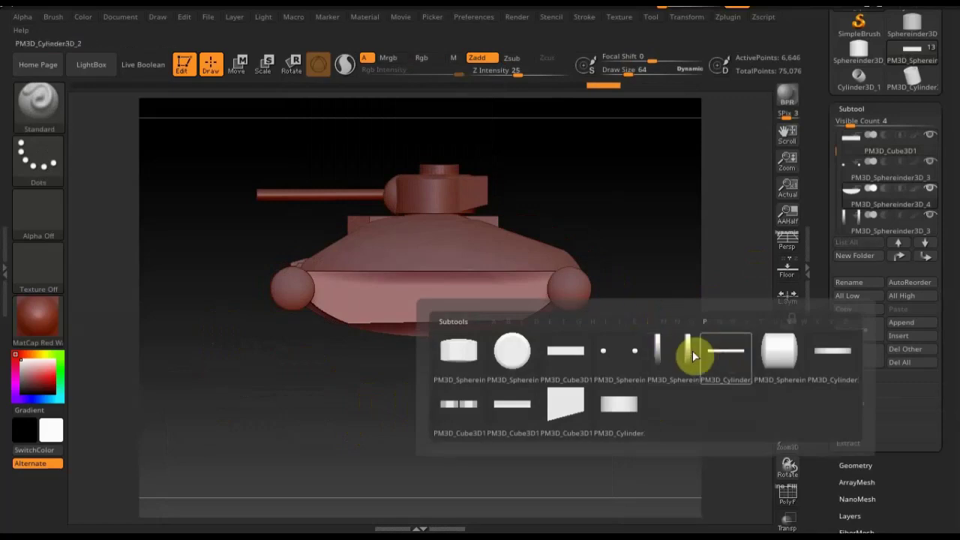
Step: Select PM3D_Sphereinder3D_3 and trim its underside flat with a horizontal TrimCurve line
click(688, 351)
ctrl+shift+drag(643, 347, 266, 318)
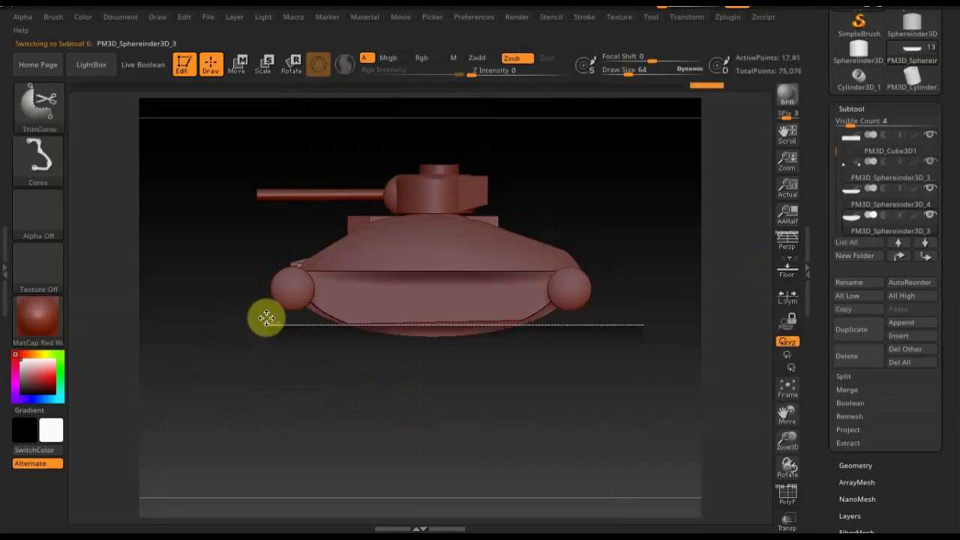
ctrl+shift+drag(268, 314, 272, 320)
mouse_move(387, 367)
mouse_down()
mouse_move(496, 380)
mouse_move(446, 382)
mouse_move(617, 390)
mouse_move(610, 385)
mouse_move(647, 332)
mouse_up()
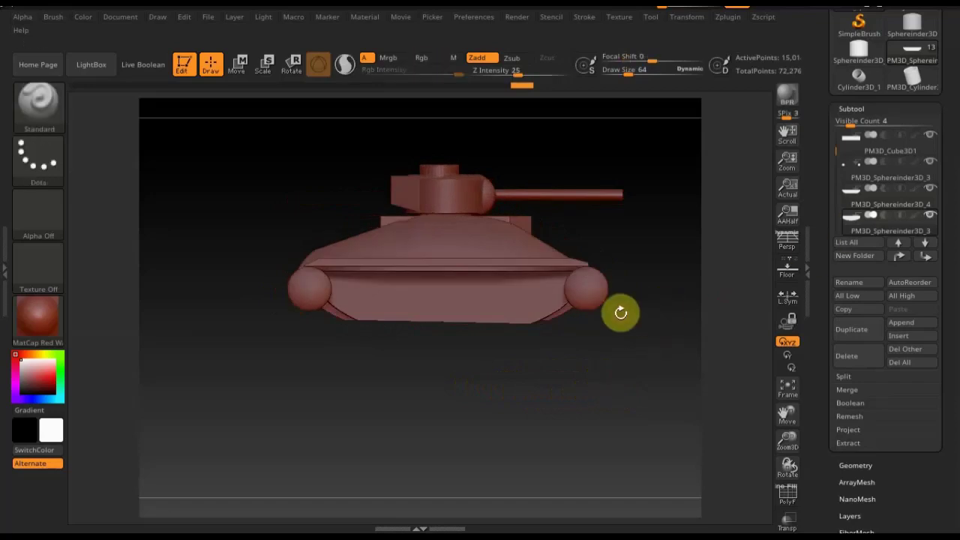
Step: Mask the left wheel sphere on the wheel subtool and nudge it along the Move gizmo axis
key(F1)
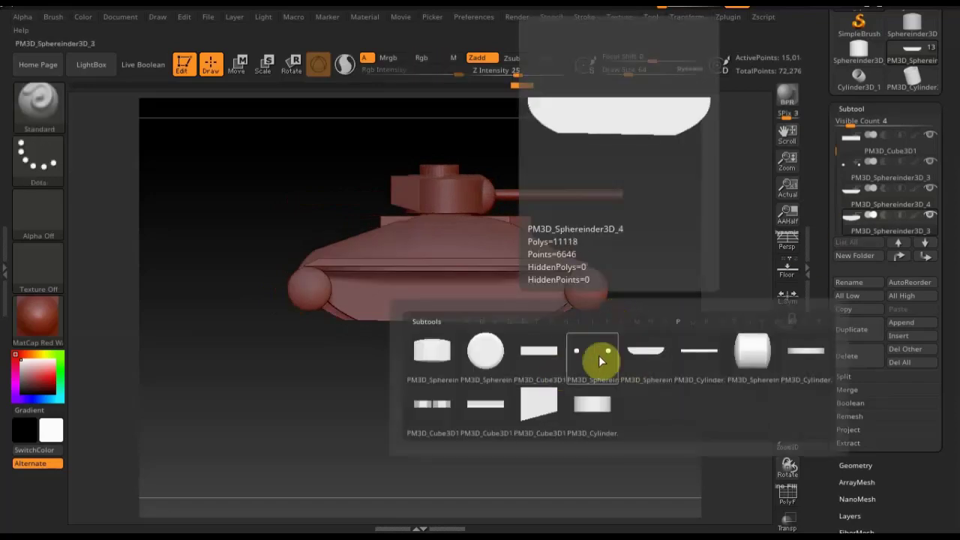
click(619, 357)
ctrl+drag(225, 176, 330, 349)
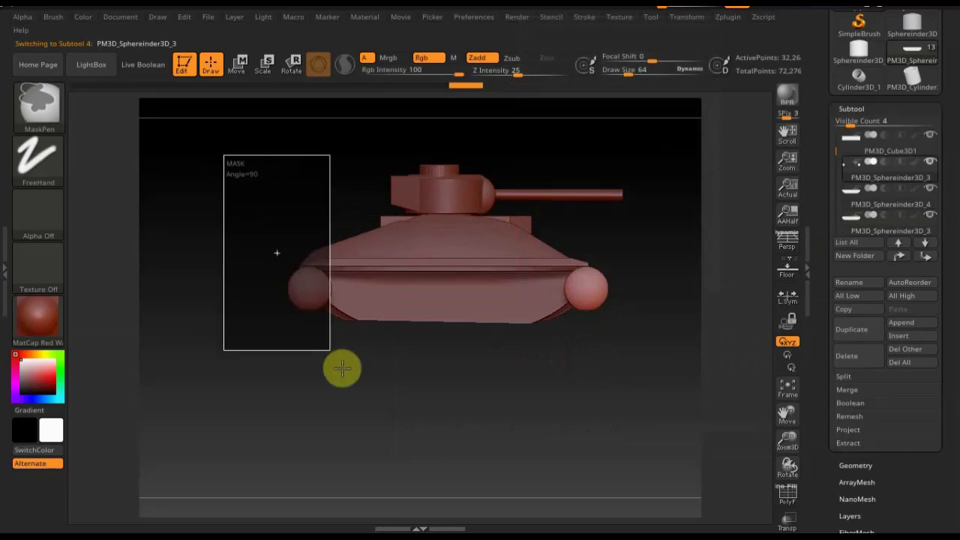
click(242, 72)
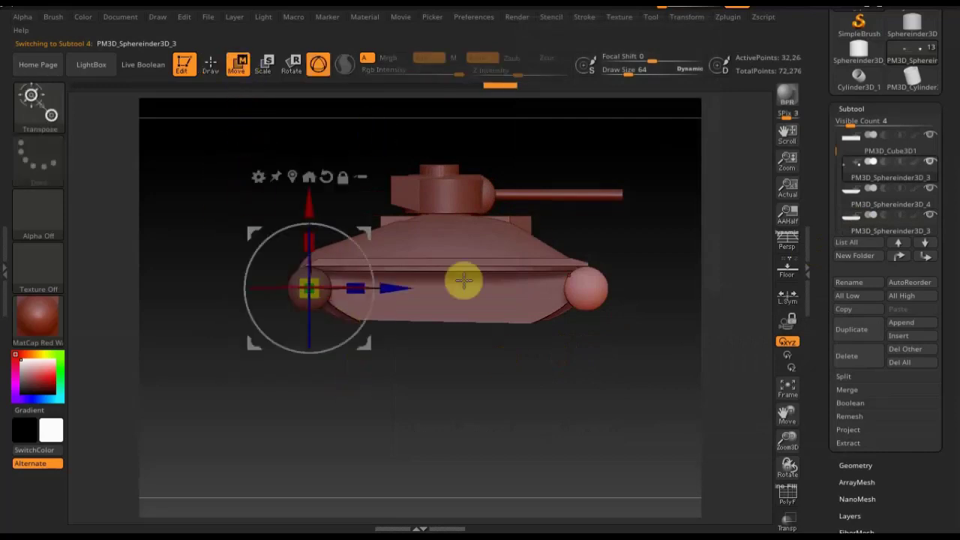
drag(385, 285, 389, 290)
mouse_move(667, 367)
mouse_down()
mouse_move(605, 386)
mouse_move(454, 353)
mouse_up()
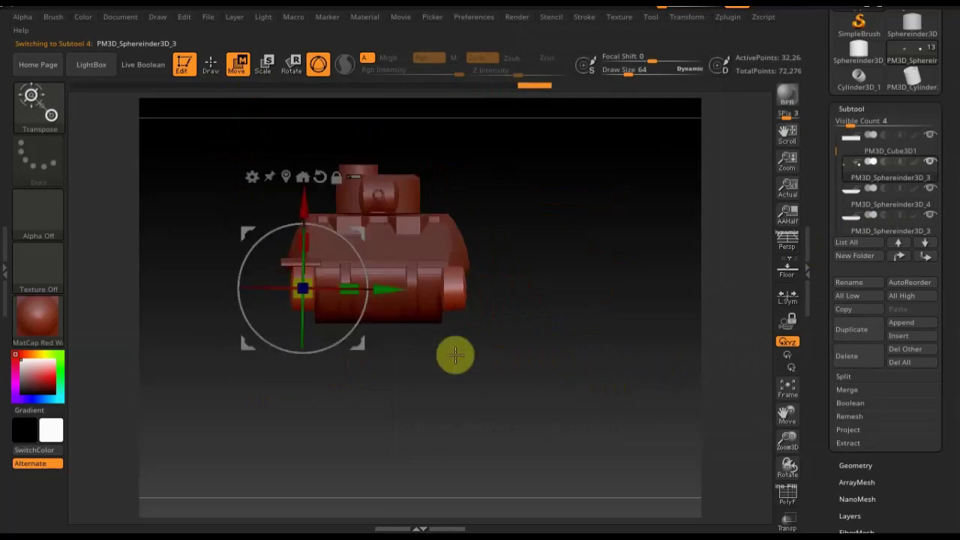
drag(382, 286, 386, 288)
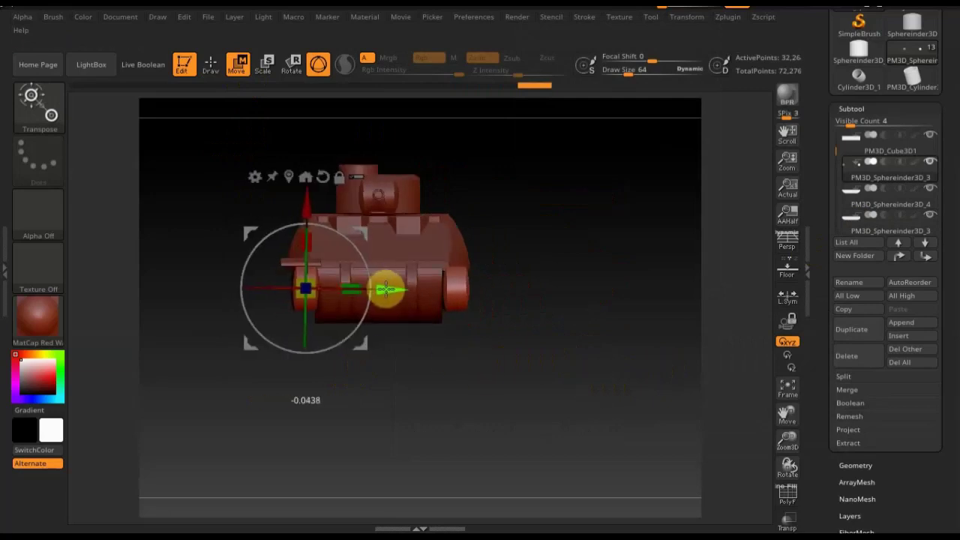
drag(514, 332, 588, 354)
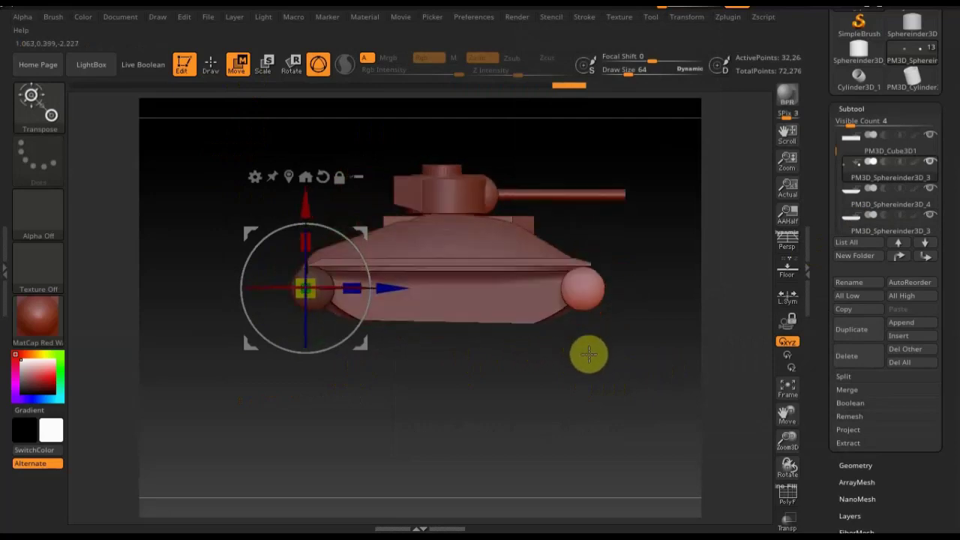
Step: Mask the right wheel sphere and shift it slightly along the axis
key(ctrl)
ctrl+click(589, 354)
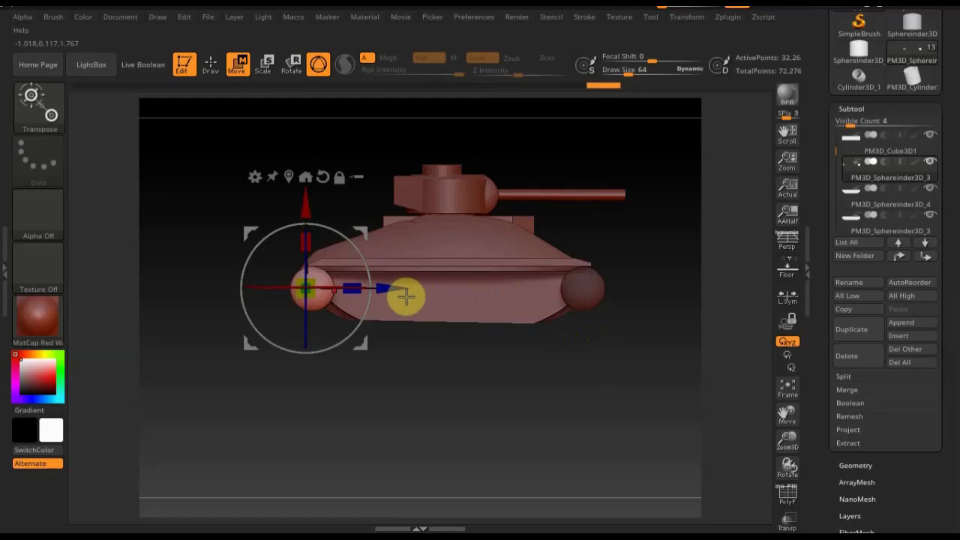
drag(405, 296, 392, 285)
drag(488, 381, 559, 380)
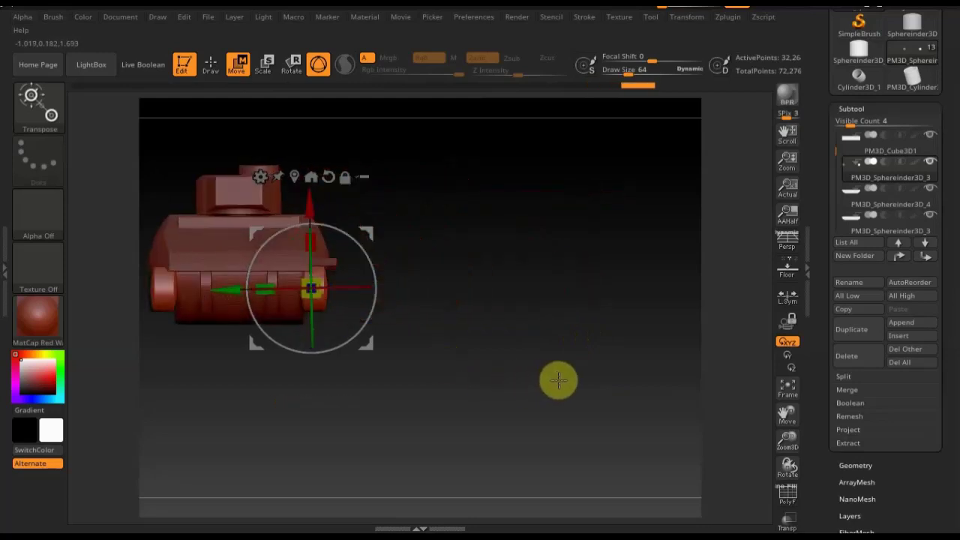
drag(263, 283, 225, 291)
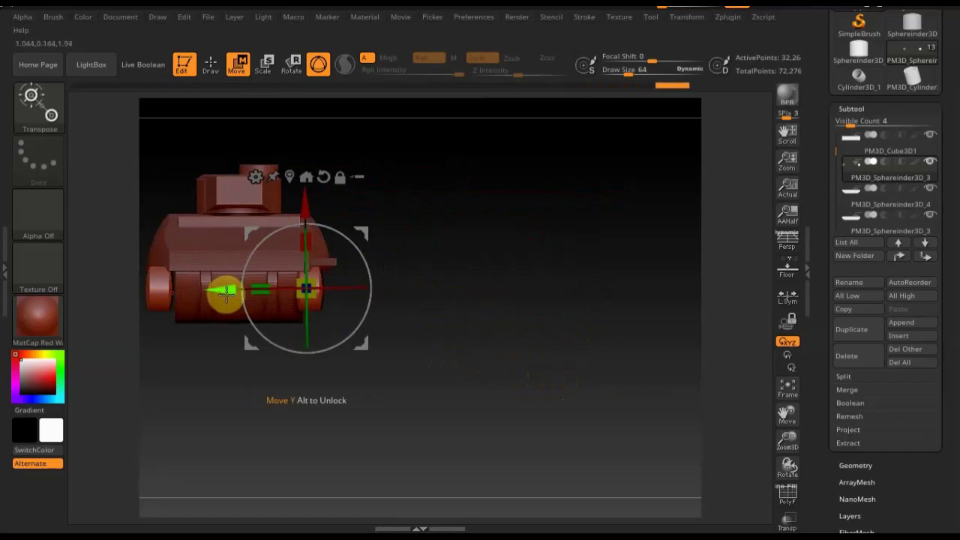
mouse_move(525, 326)
mouse_down()
mouse_move(562, 321)
mouse_move(628, 386)
mouse_move(542, 412)
mouse_move(583, 407)
mouse_up()
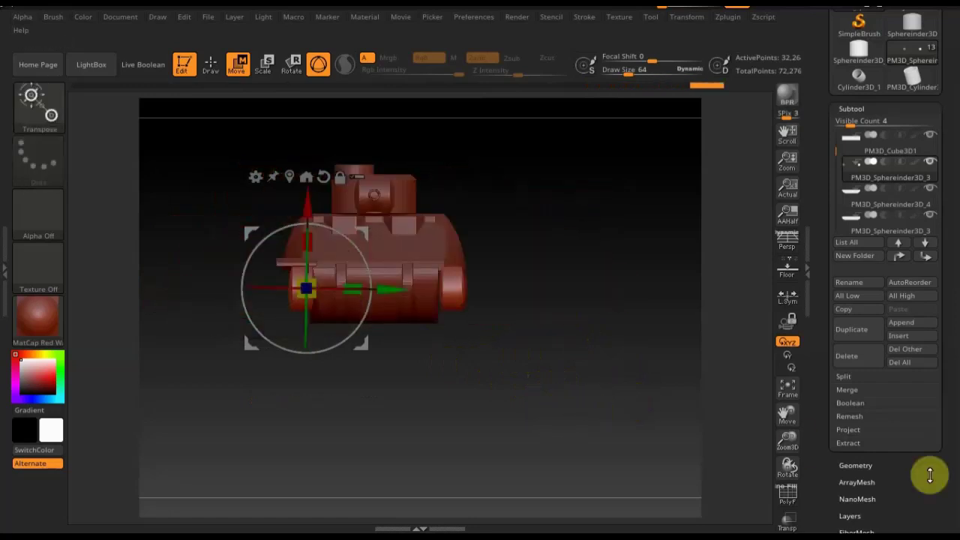
click(855, 464)
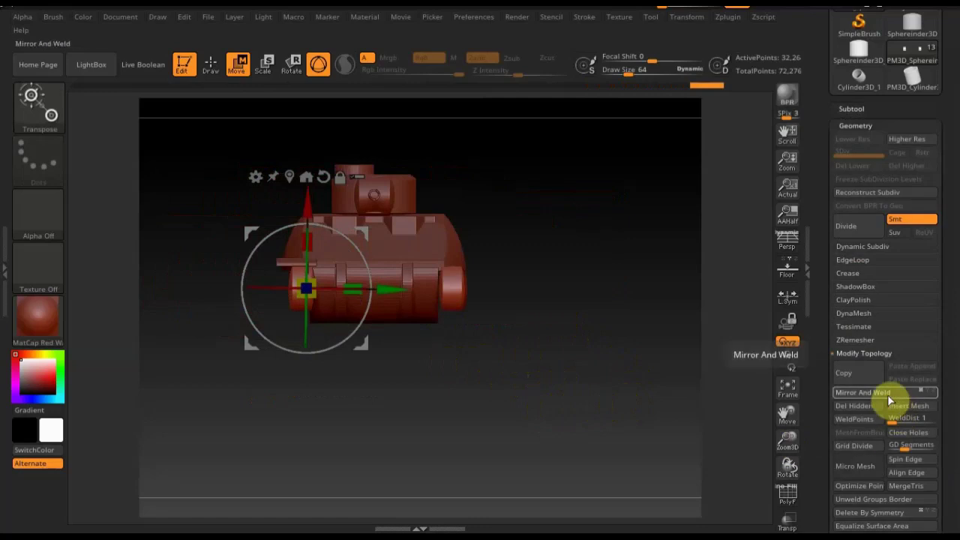
Step: Orbit the tank to a side view and switch back to Draw mode
mouse_move(621, 317)
mouse_down()
mouse_move(568, 323)
mouse_move(685, 333)
mouse_move(685, 350)
mouse_up()
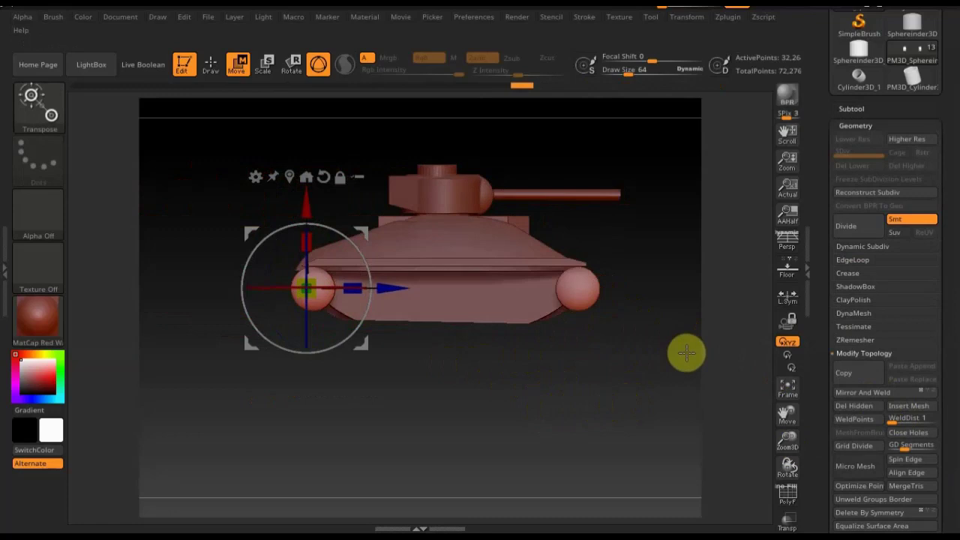
click(223, 66)
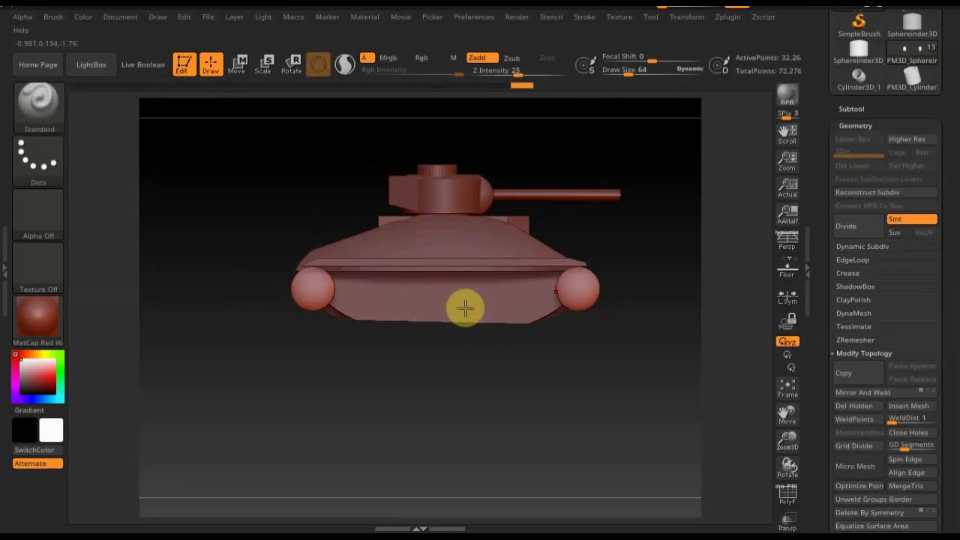
Step: Append a cube subtool and make PM3D_Cube3D1_4 the active part
click(848, 109)
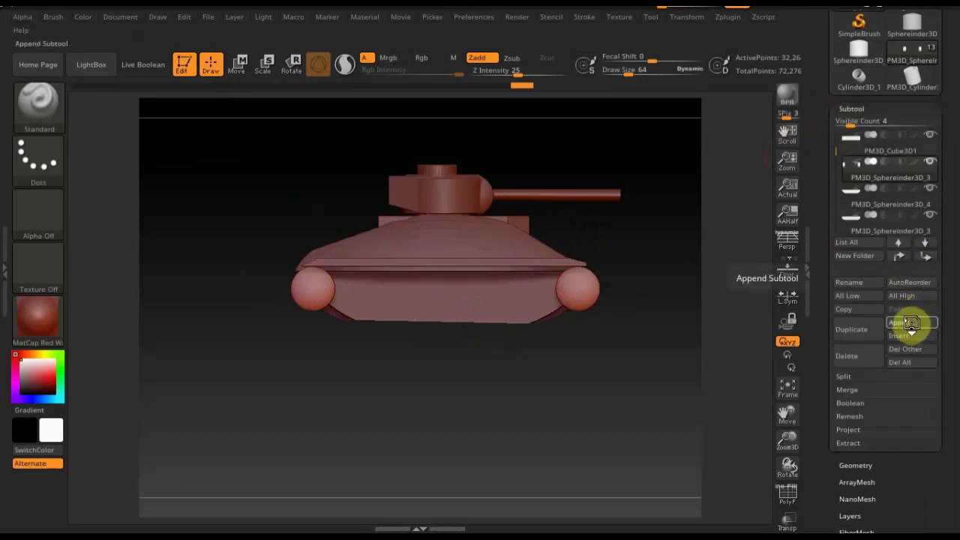
click(909, 323)
click(470, 309)
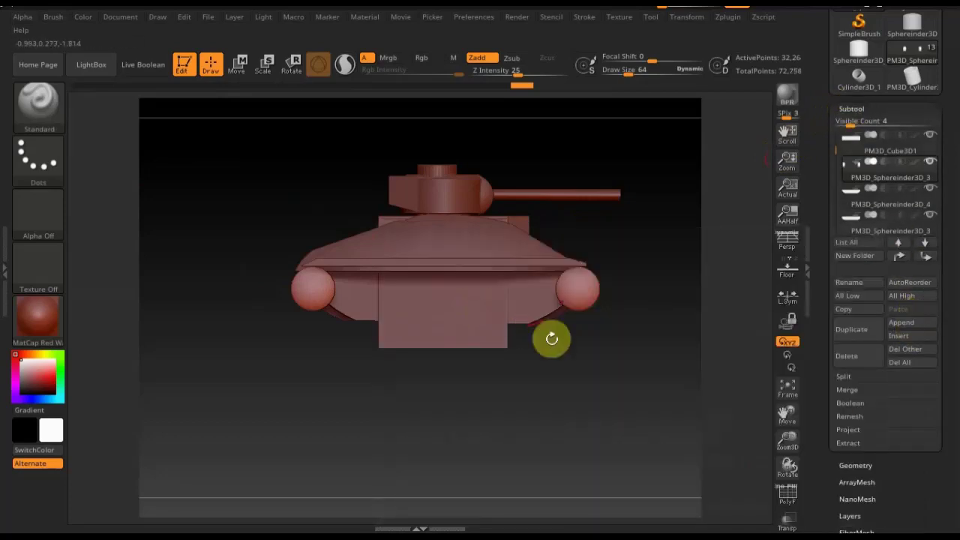
key(n)
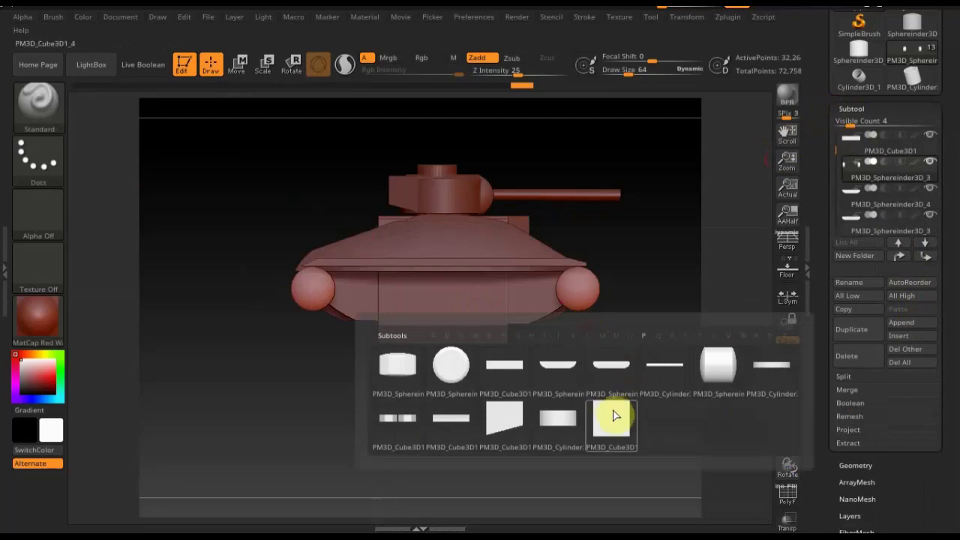
click(613, 416)
Step: Slide PM3D_Cube3D1_4 along X and stretch it into a wide box over the lower hull
drag(619, 395, 550, 411)
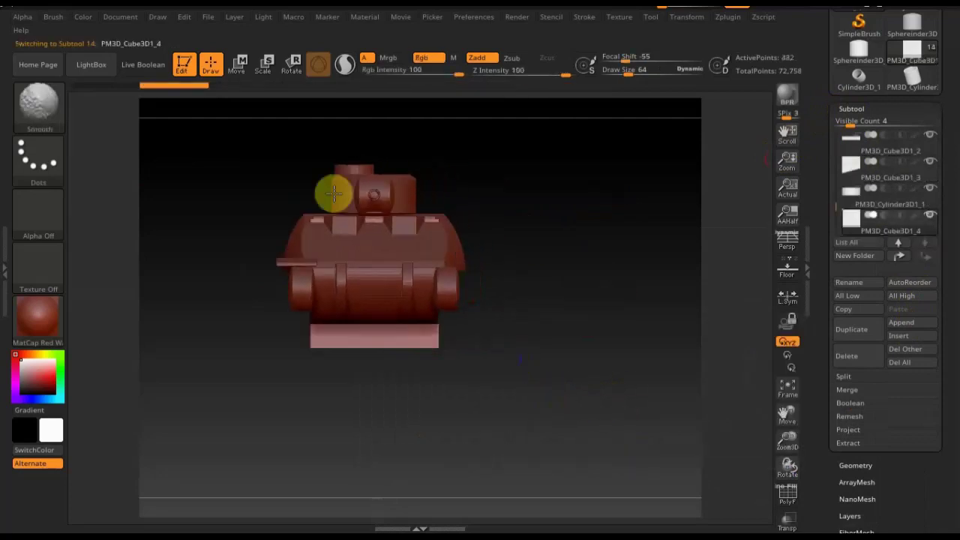
click(236, 65)
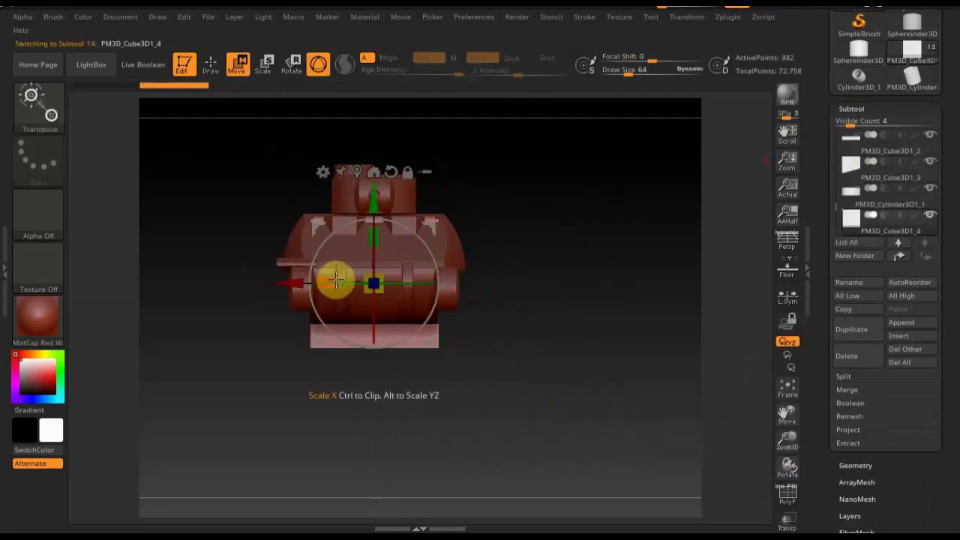
mouse_move(338, 279)
mouse_down()
mouse_move(383, 290)
mouse_move(205, 283)
mouse_up()
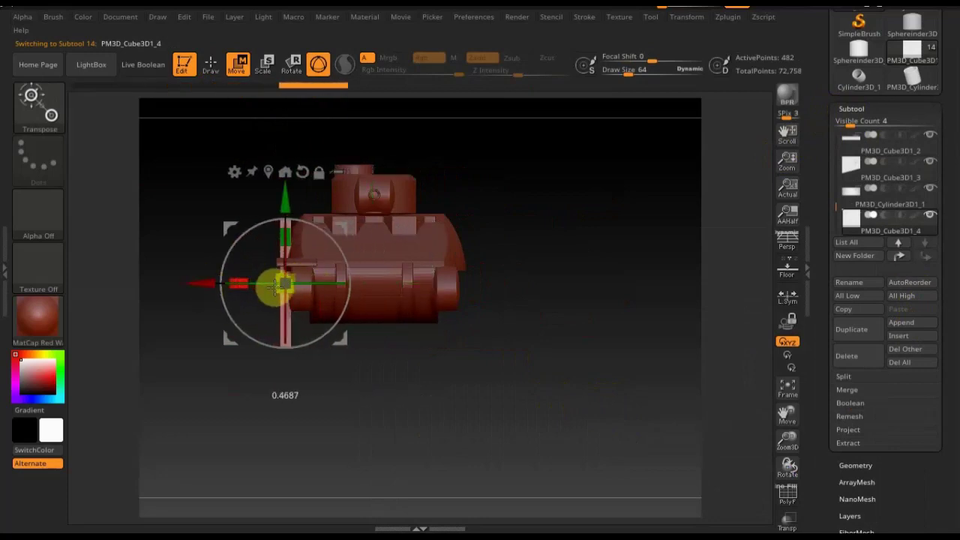
drag(471, 326, 546, 342)
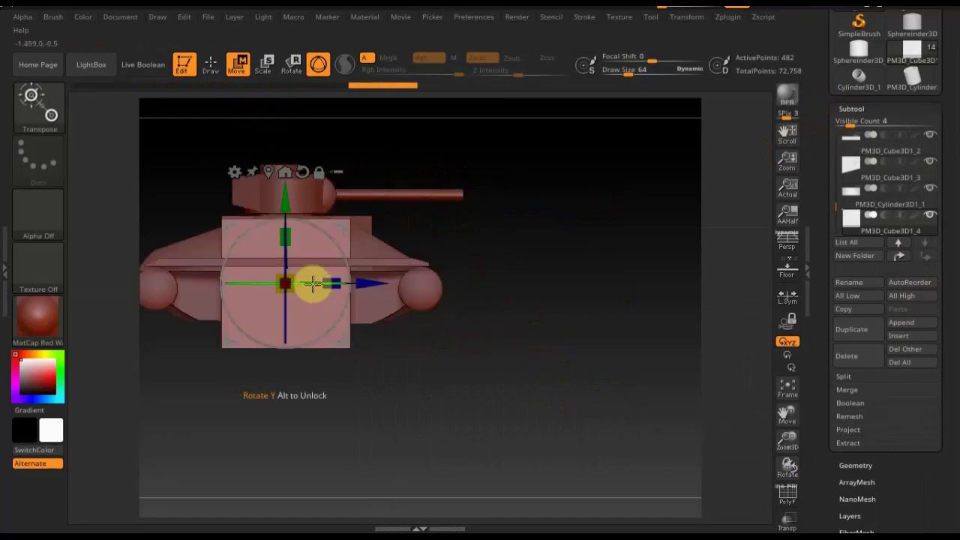
drag(331, 282, 454, 292)
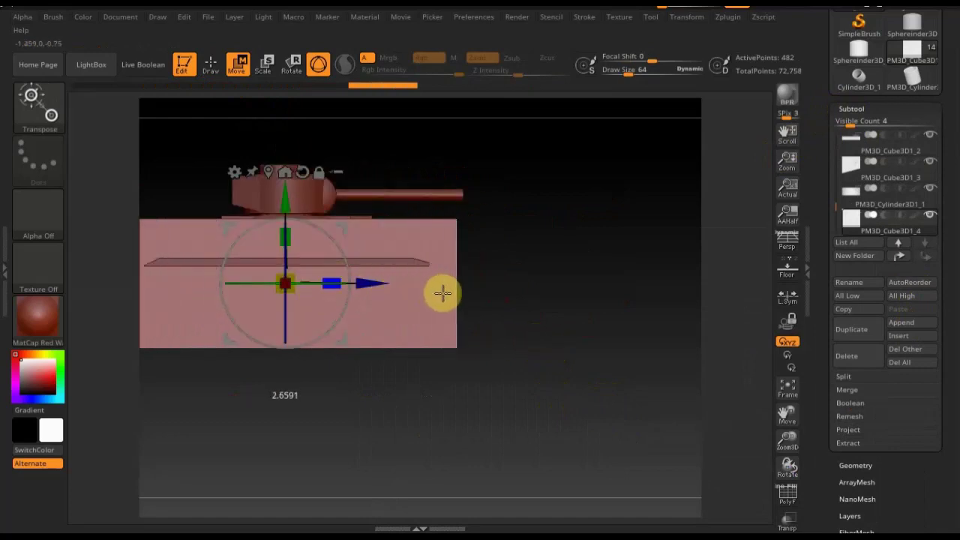
alt+drag(600, 307, 642, 298)
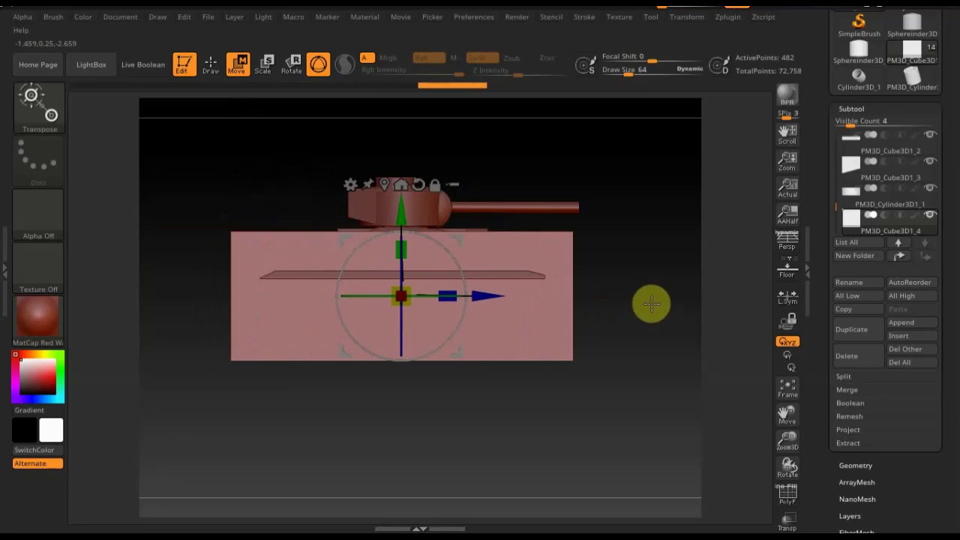
click(857, 465)
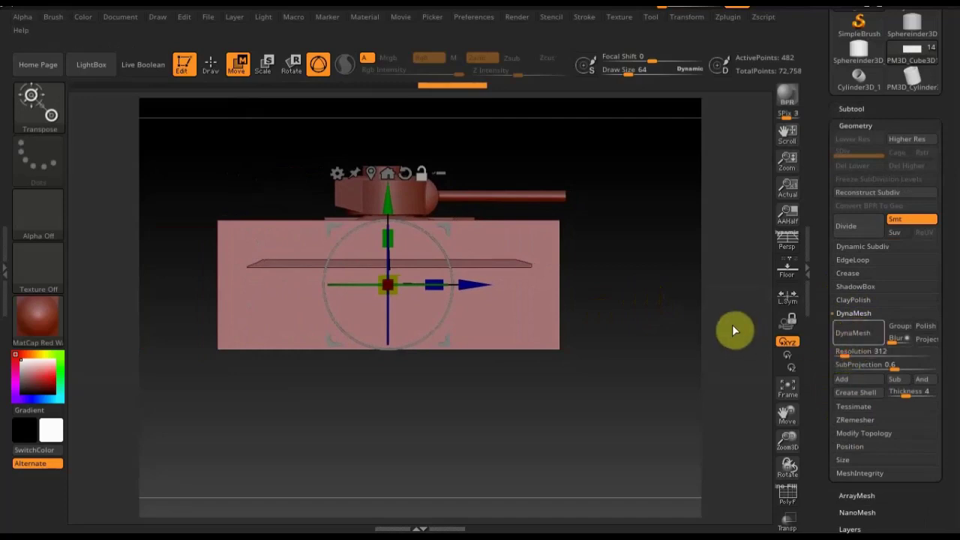
Step: DynaMesh the hull box at resolution 312, toggle PolyF to check it, and return to Draw
click(789, 501)
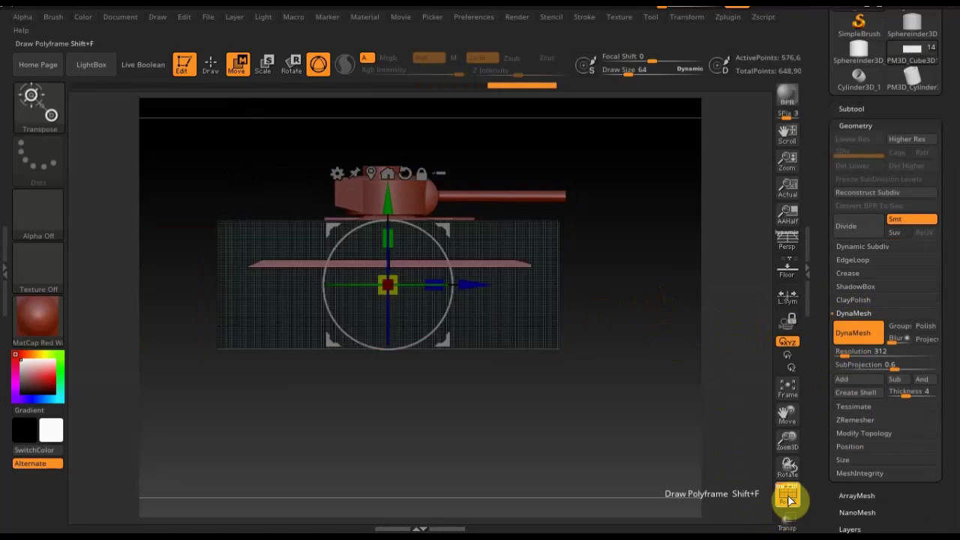
click(789, 501)
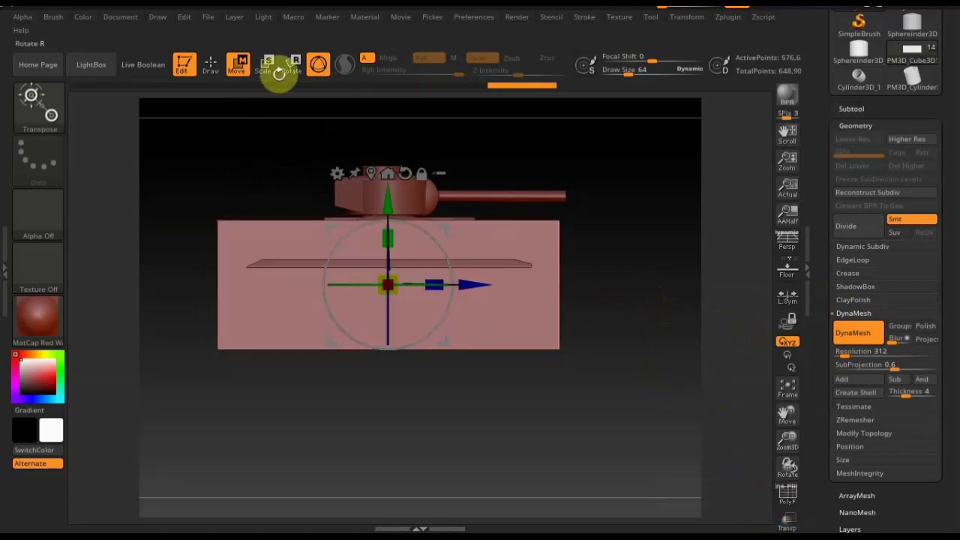
click(214, 64)
key(ctrl+shift)
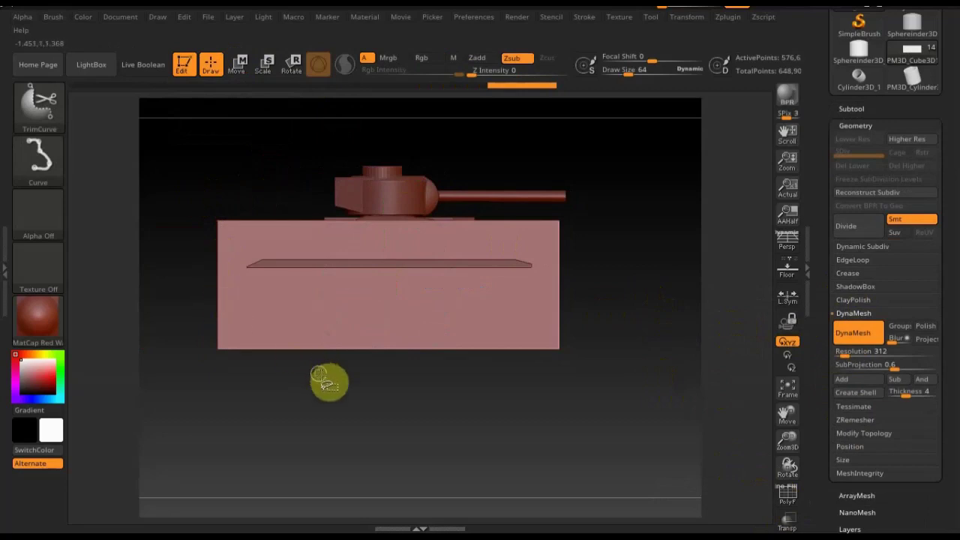
Step: Clip the hull box with a ClipCircle ellipse to round its sides and bottom corners
click(38, 107)
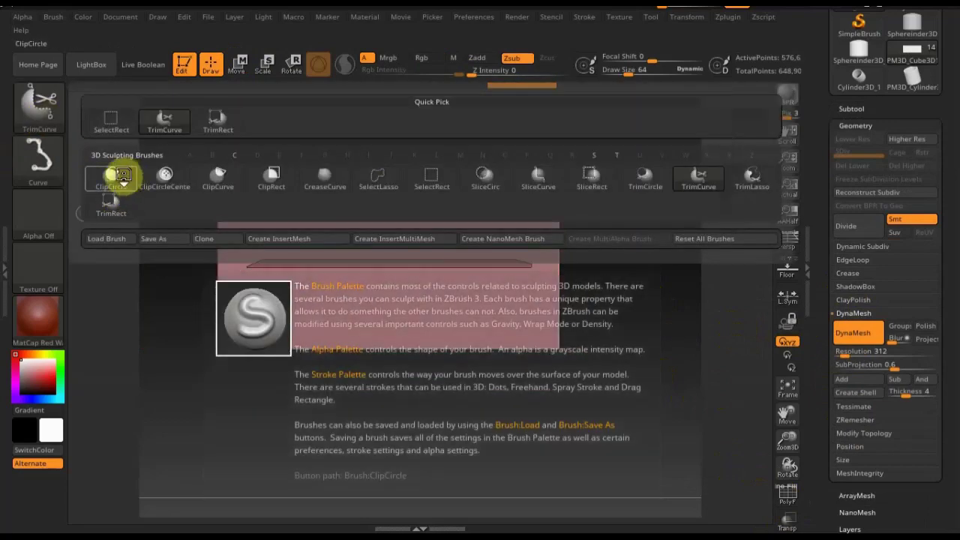
click(113, 177)
mouse_move(188, 192)
ctrl+shift+mouse_down()
mouse_move(402, 362)
mouse_move(563, 379)
ctrl+shift+mouse_up()
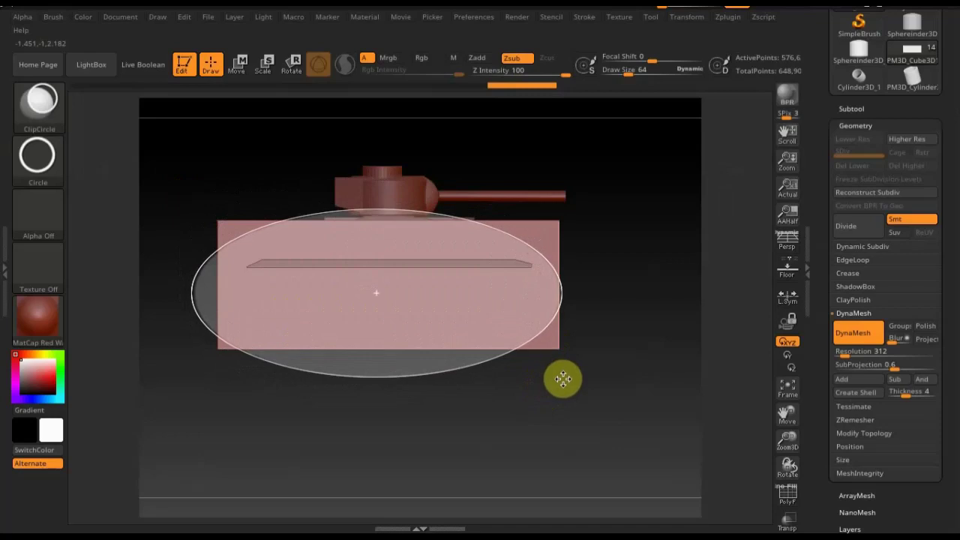
ctrl+shift+drag(563, 379, 559, 368)
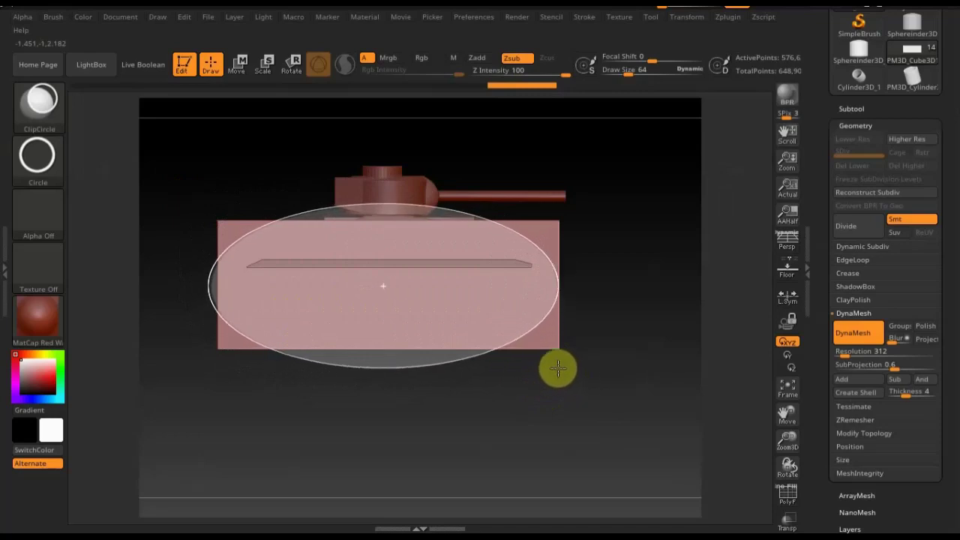
mouse_move(554, 368)
ctrl+shift+mouse_down()
mouse_move(563, 368)
mouse_move(558, 398)
ctrl+shift+mouse_up()
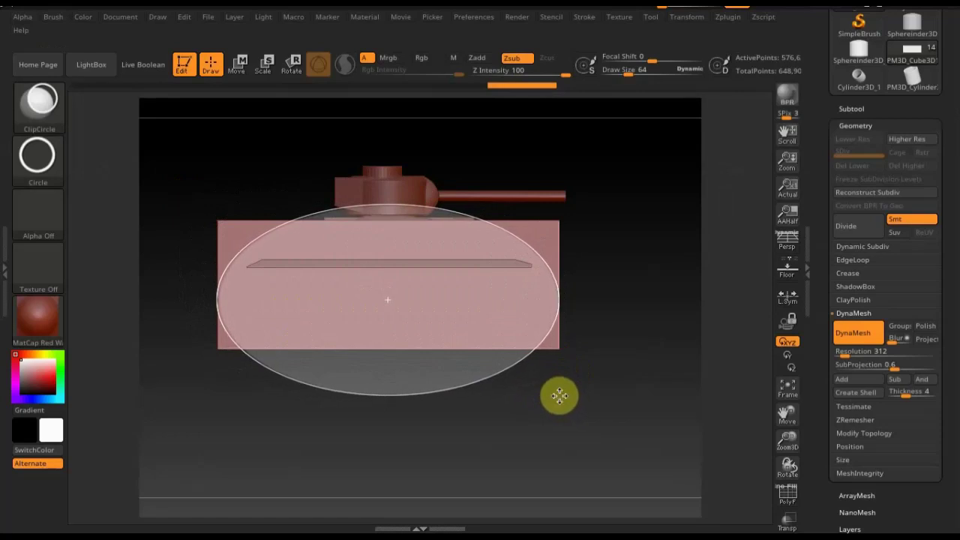
ctrl+shift+drag(560, 395, 559, 392)
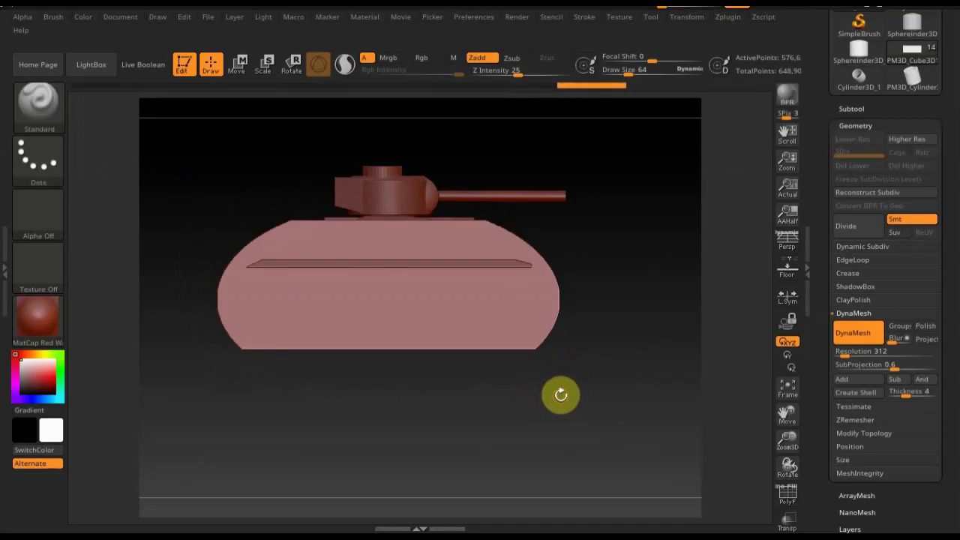
Step: Undo and redo to compare the hull before and after the oval clip
shift+drag(595, 321, 610, 335)
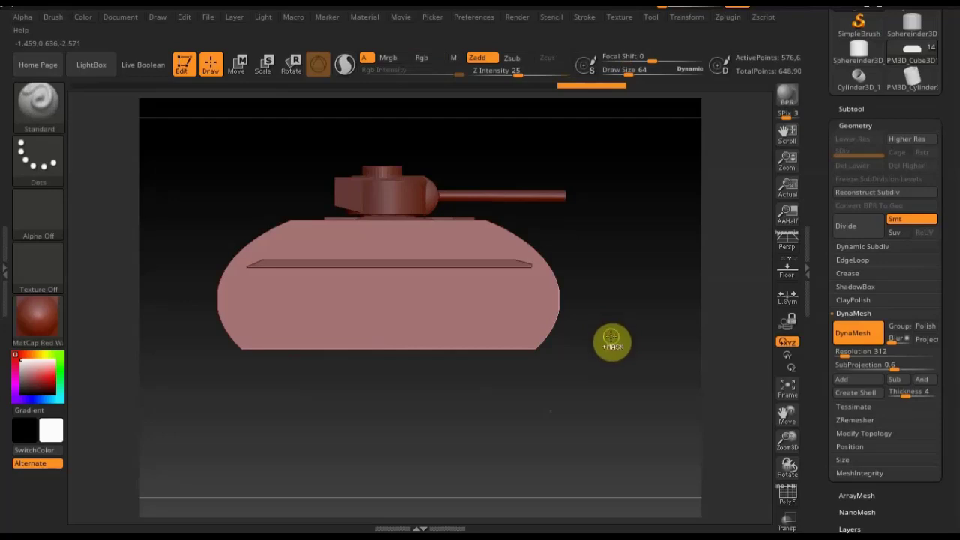
key(ctrl+z)
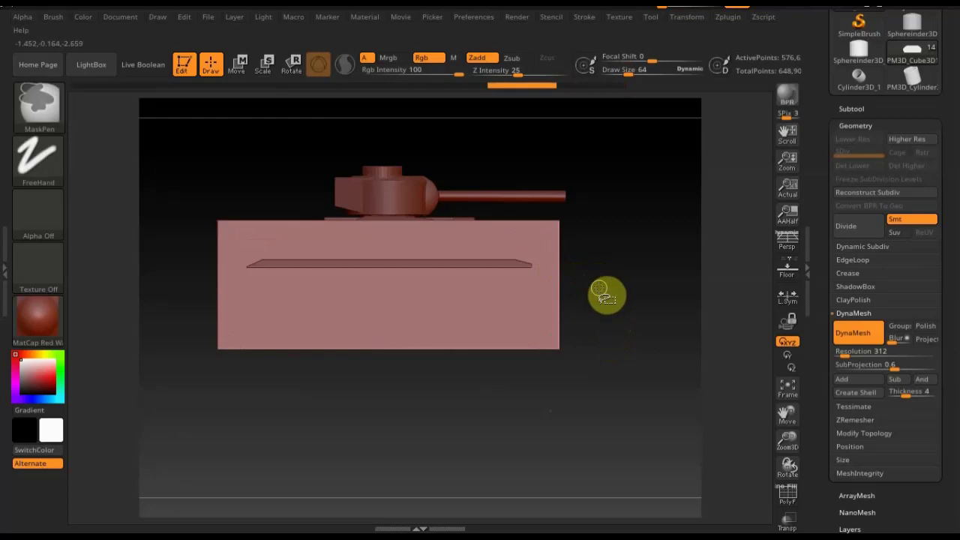
key(ctrl+shift+z)
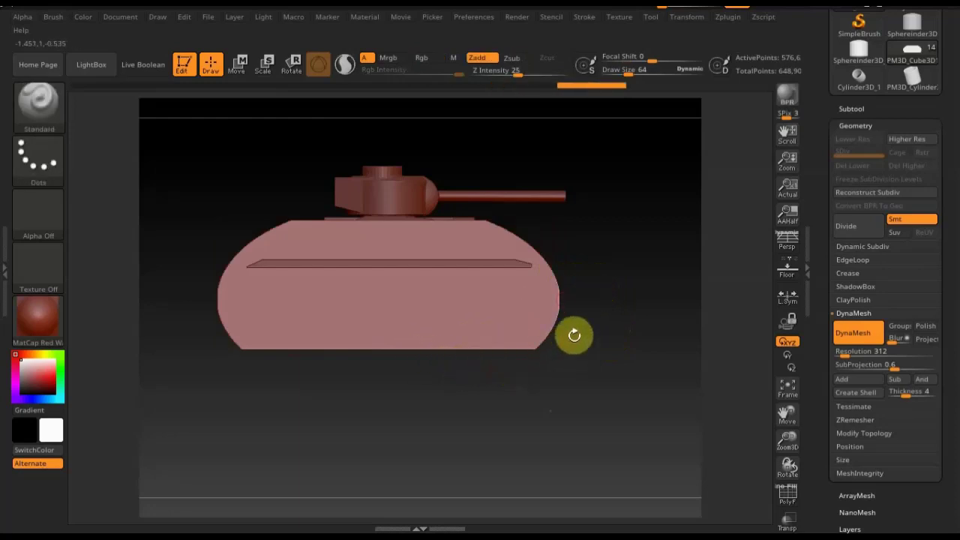
key(ctrl+shift)
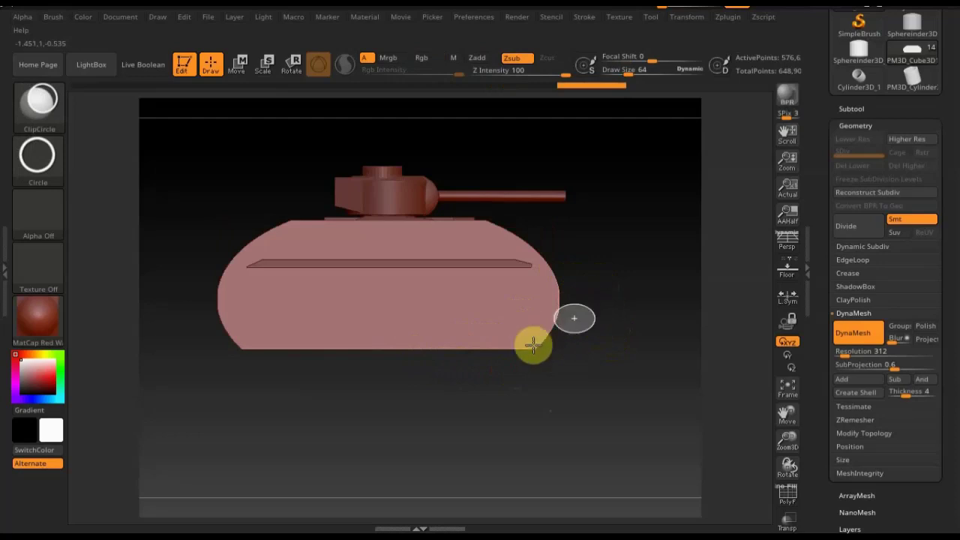
key(ctrl+shift+z)
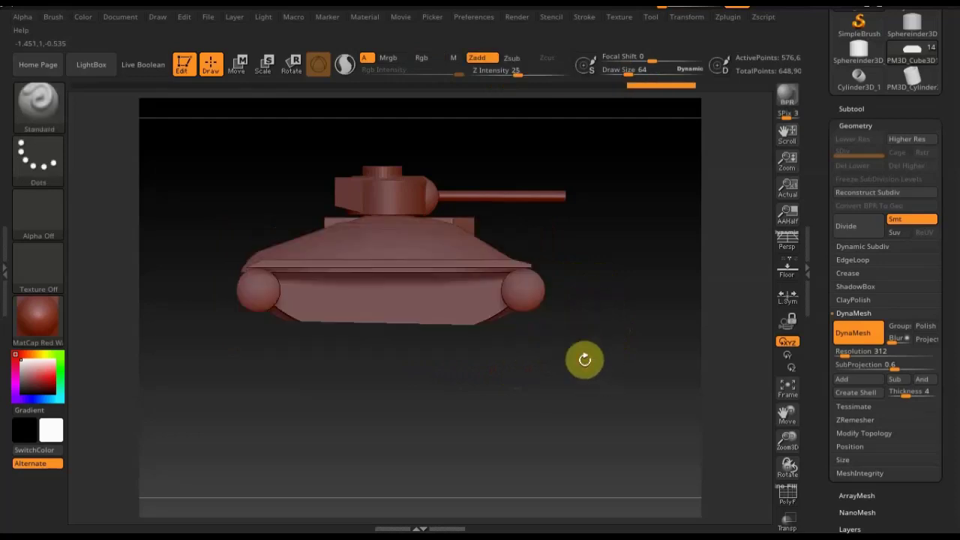
key(ctrl+z)
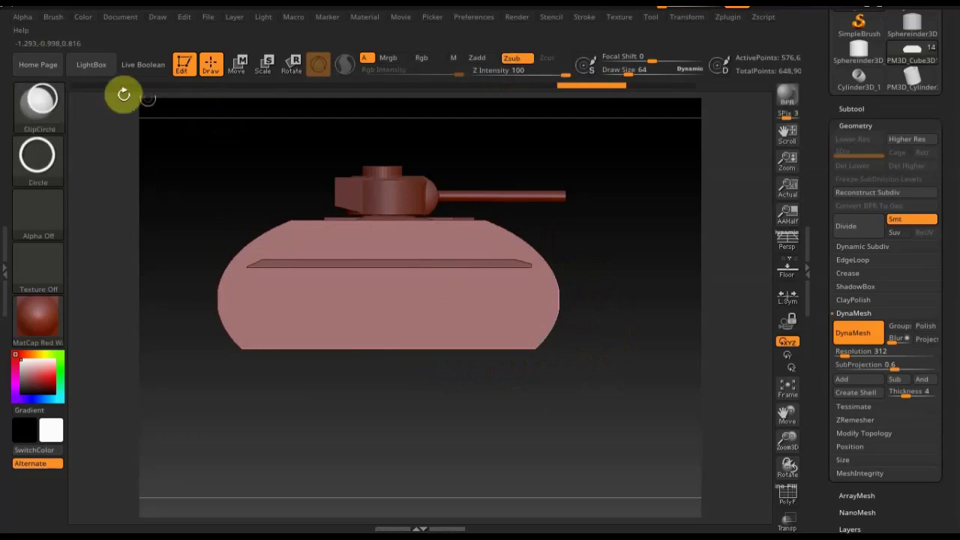
Step: Trim the upper part of the rounded hull block off flat with TrimRect
click(57, 105)
click(113, 207)
mouse_move(196, 192)
mouse_down()
mouse_move(506, 268)
mouse_move(567, 272)
mouse_up()
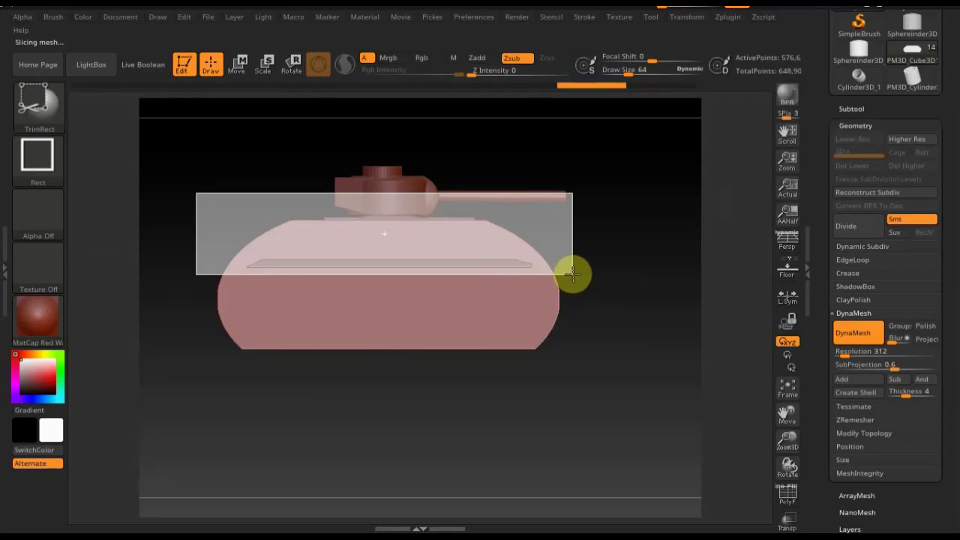
ctrl+shift+drag(569, 267, 571, 266)
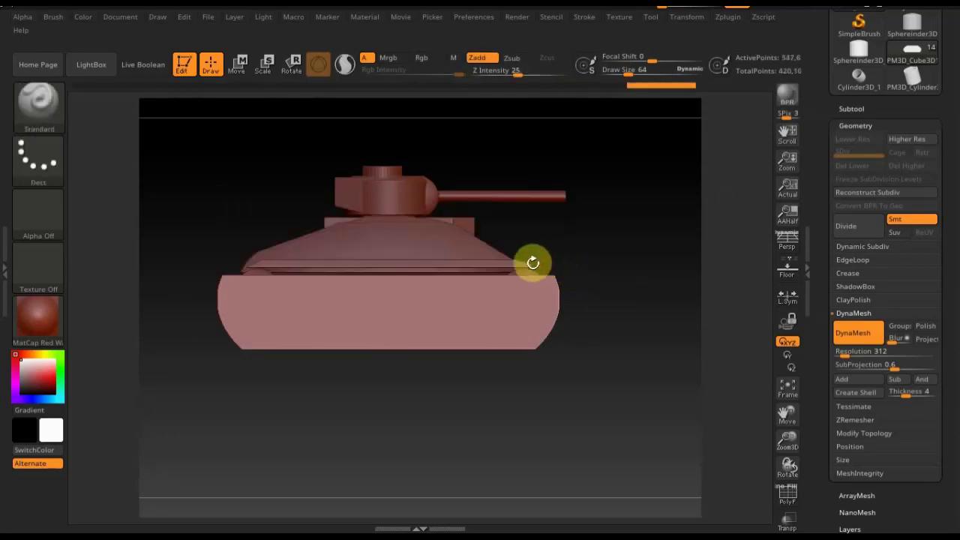
key(ctrl+shift)
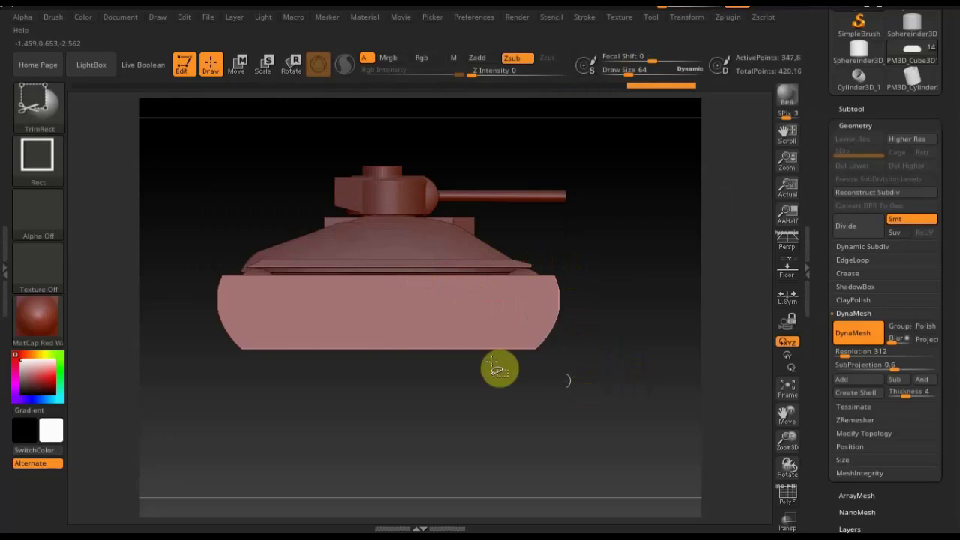
ctrl+shift+click(35, 113)
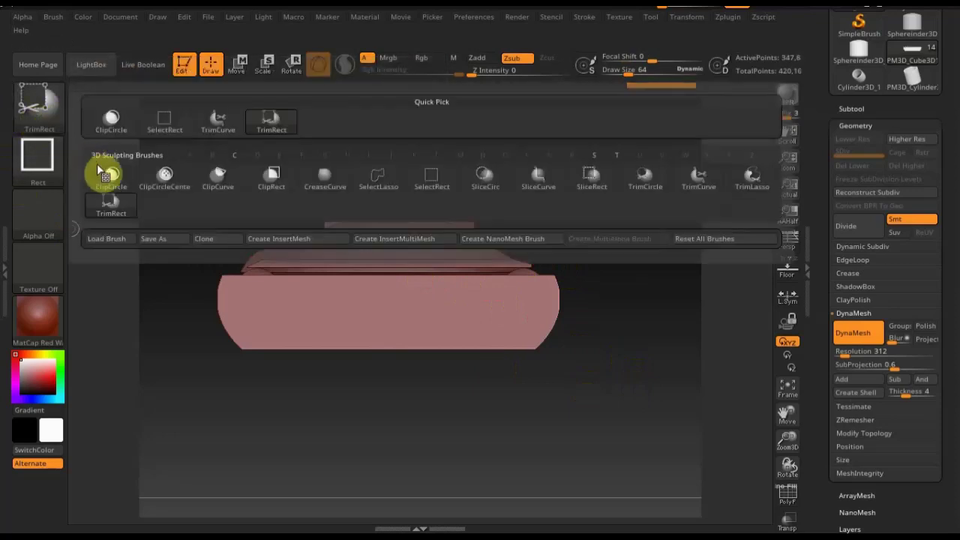
Step: Clip the flat-topped lower block with a lowered ClipCircle ellipse, rounding both ends into a pill shape
mouse_move(209, 259)
ctrl+shift+mouse_down()
mouse_move(426, 365)
mouse_move(460, 348)
mouse_move(499, 392)
mouse_move(548, 387)
mouse_move(568, 362)
mouse_move(559, 381)
ctrl+shift+mouse_up()
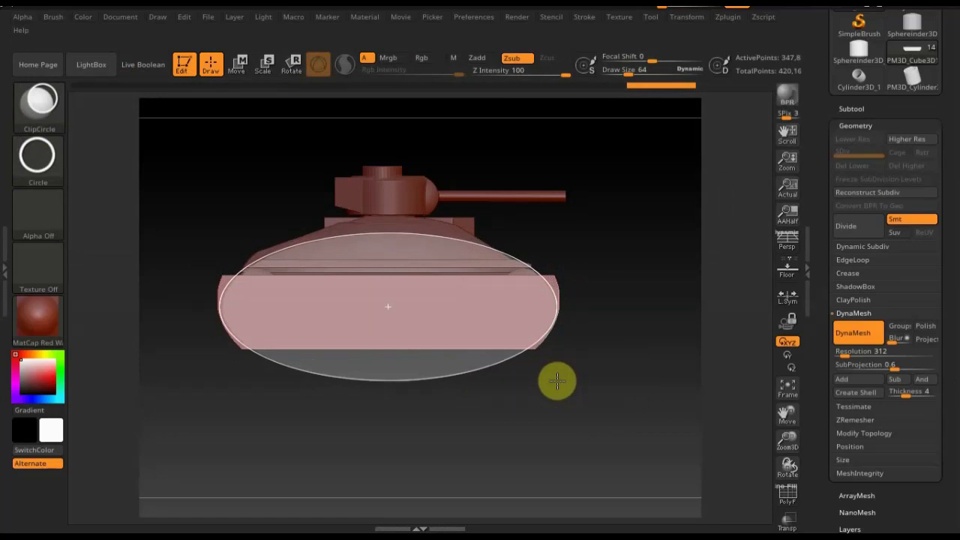
drag(557, 380, 594, 371)
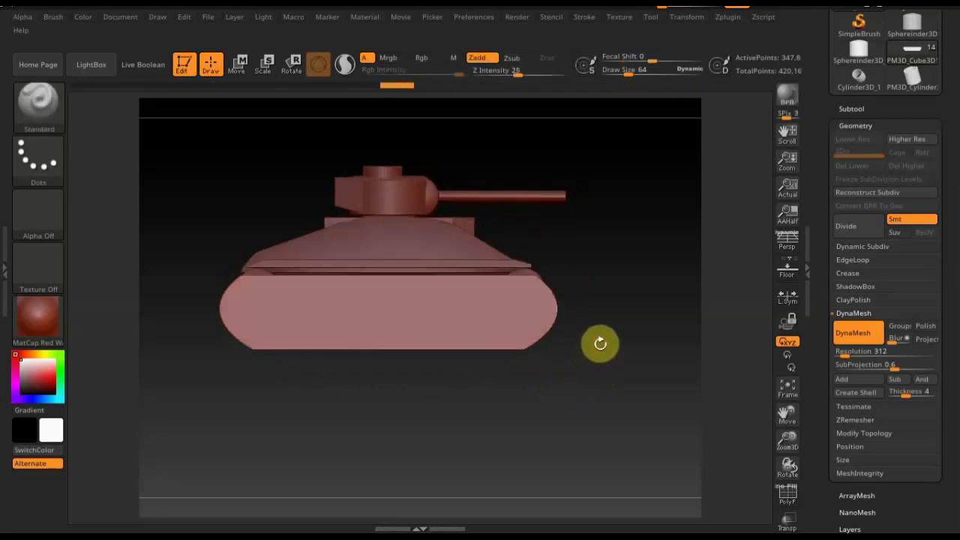
Step: Outline a TrimCircle trim over the lower hull
mouse_move(624, 310)
ctrl+shift+mouse_down()
mouse_move(593, 375)
mouse_move(596, 366)
ctrl+shift+mouse_up()
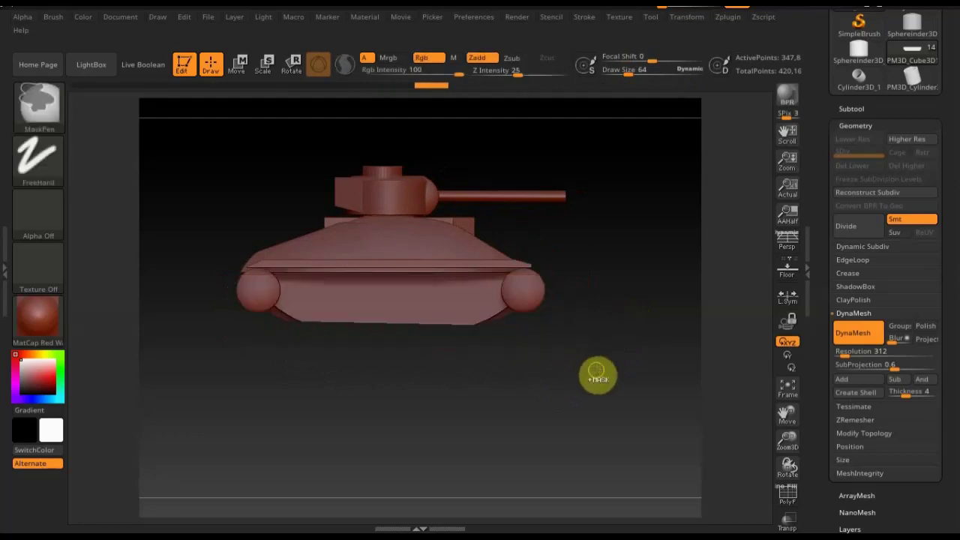
ctrl+shift+click(40, 110)
click(662, 179)
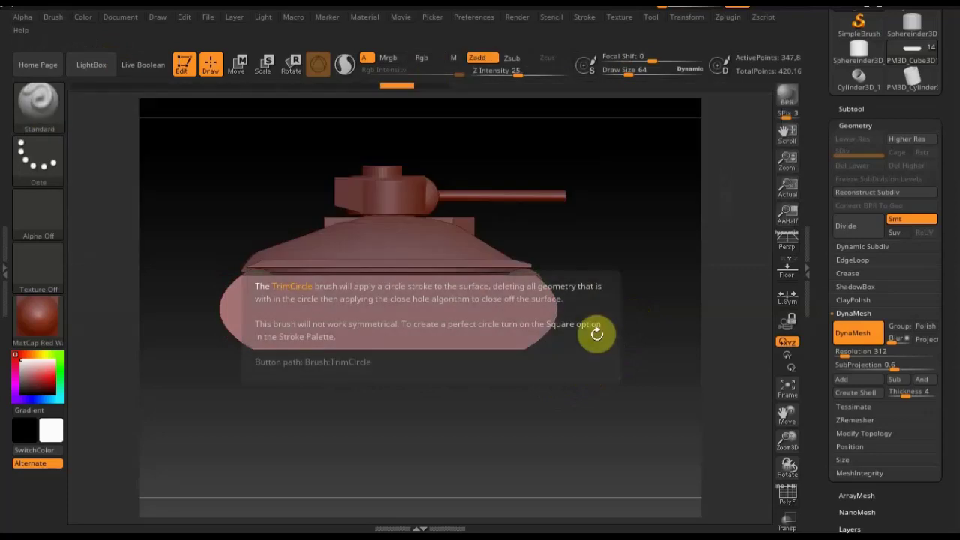
ctrl+shift+drag(613, 324, 626, 354)
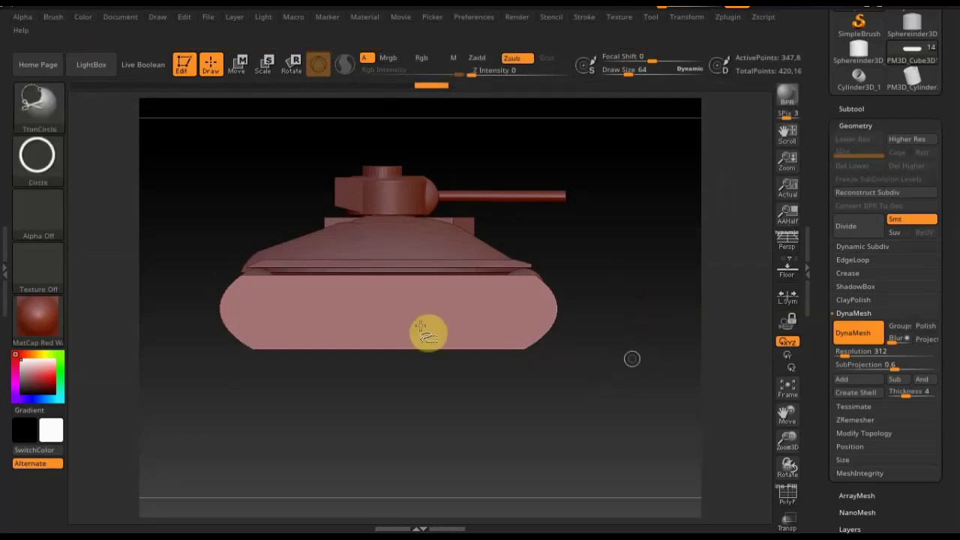
Step: Slice the lower hull's bottom corners off at an angle with TrimCurve
ctrl+shift+click(44, 106)
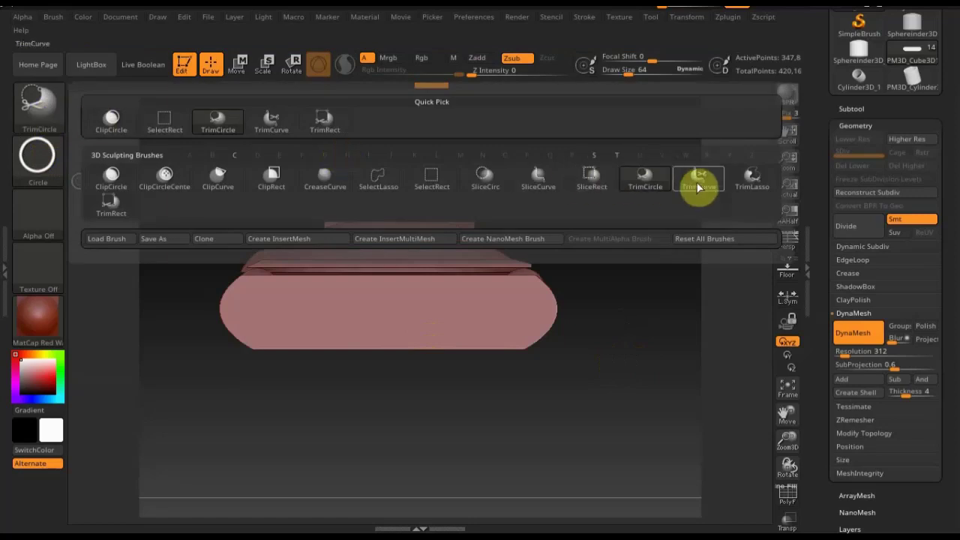
click(696, 184)
mouse_move(592, 319)
ctrl+shift+mouse_down()
mouse_move(508, 373)
mouse_move(431, 396)
ctrl+shift+mouse_up()
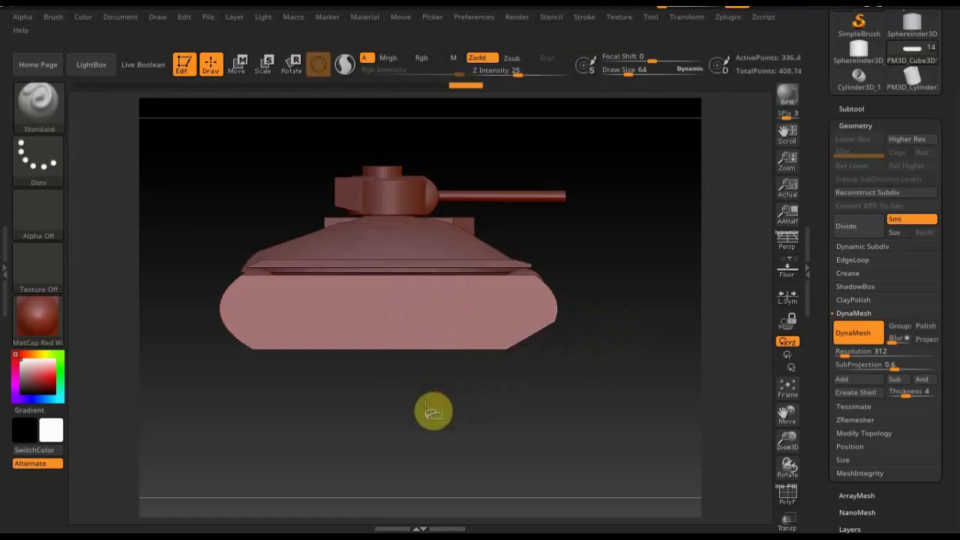
ctrl+shift+drag(294, 362, 206, 319)
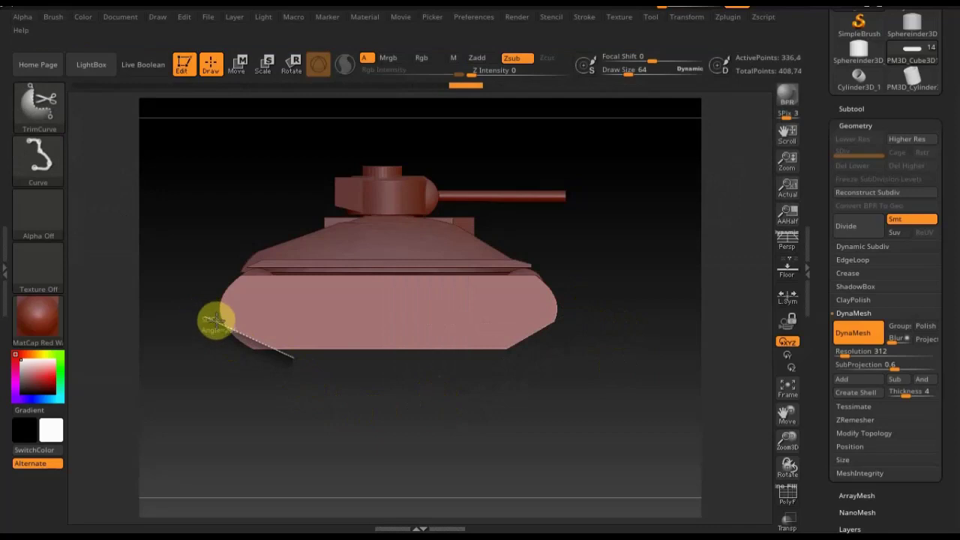
ctrl+shift+drag(215, 321, 216, 317)
drag(443, 400, 437, 308)
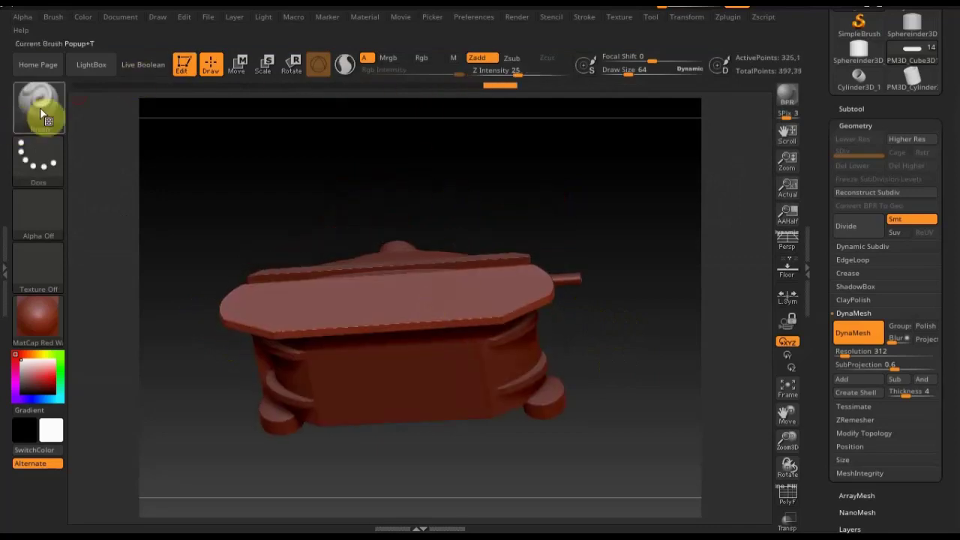
Step: Set Draw Size to 348 and smooth the lower hull's angled corners from side and front views
drag(609, 78, 657, 84)
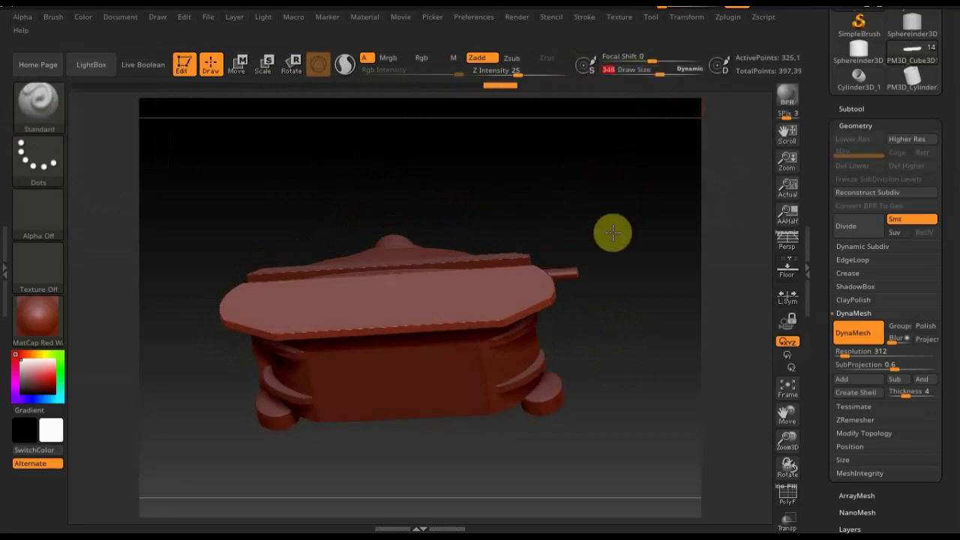
drag(608, 190, 617, 292)
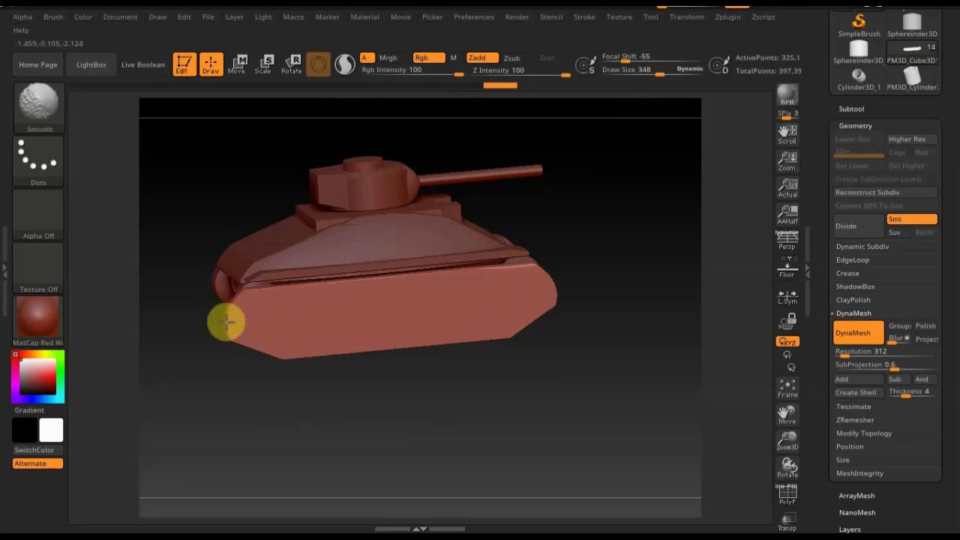
mouse_move(233, 335)
mouse_down()
mouse_move(293, 350)
mouse_move(285, 353)
mouse_move(295, 360)
mouse_move(269, 360)
mouse_move(214, 337)
mouse_move(242, 349)
mouse_move(218, 331)
mouse_move(452, 347)
mouse_move(554, 311)
mouse_move(533, 299)
mouse_move(533, 327)
mouse_up()
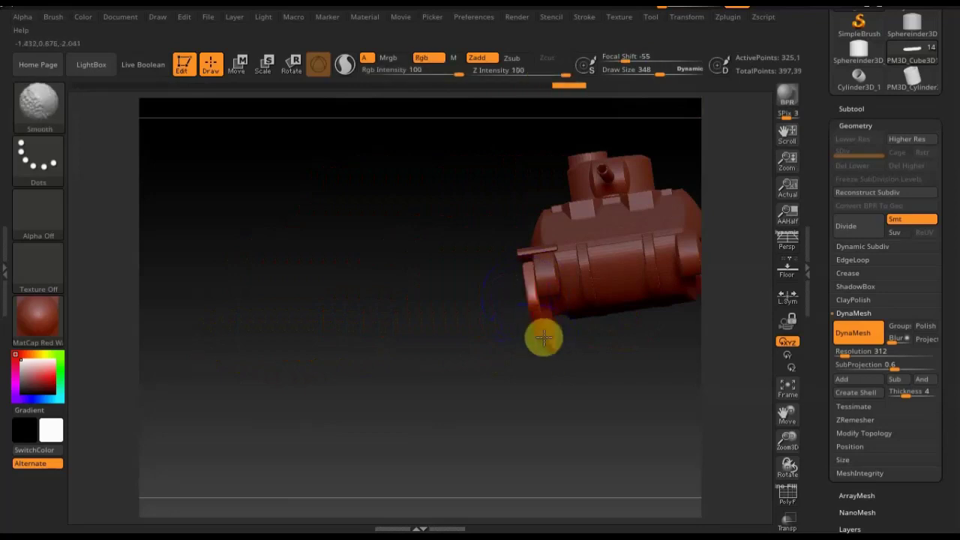
mouse_move(422, 323)
mouse_down()
mouse_move(499, 310)
mouse_move(495, 295)
mouse_move(581, 330)
mouse_up()
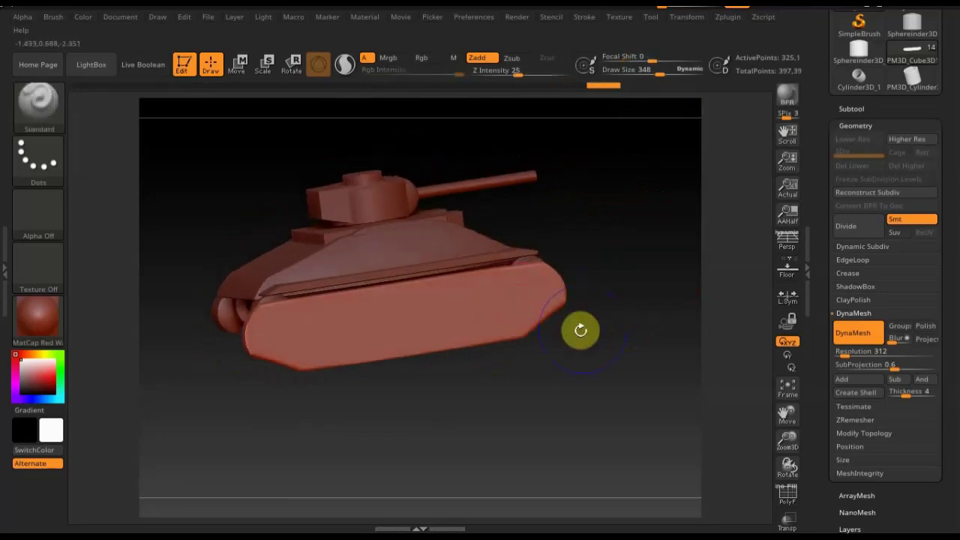
key(shift)
shift+drag(615, 286, 527, 332)
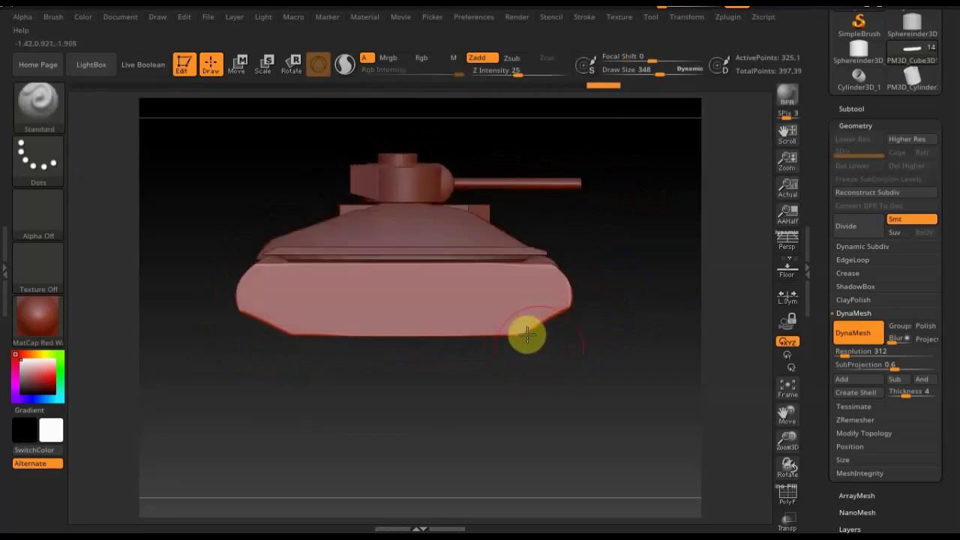
key(shift)
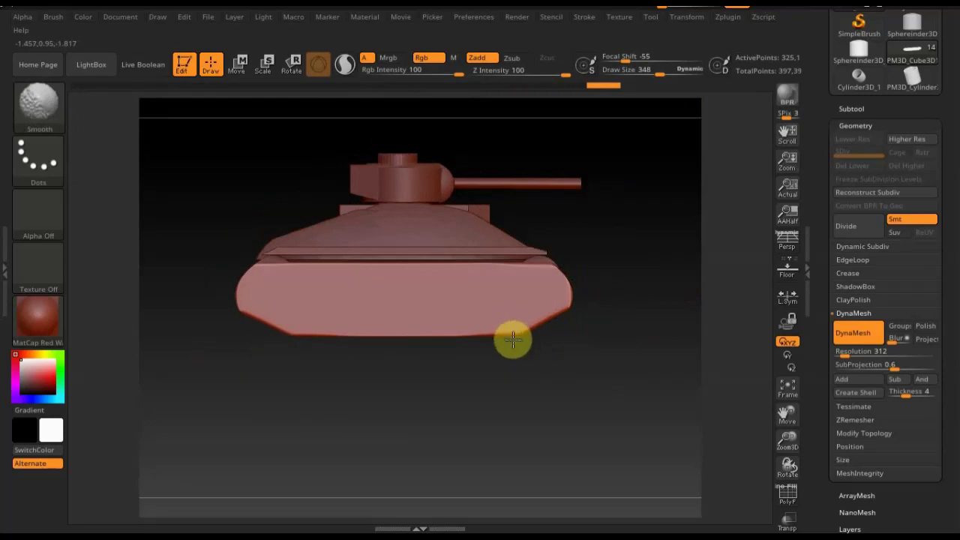
shift+drag(621, 323, 660, 350)
mouse_move(643, 300)
mouse_down()
mouse_move(644, 330)
mouse_move(633, 315)
mouse_up()
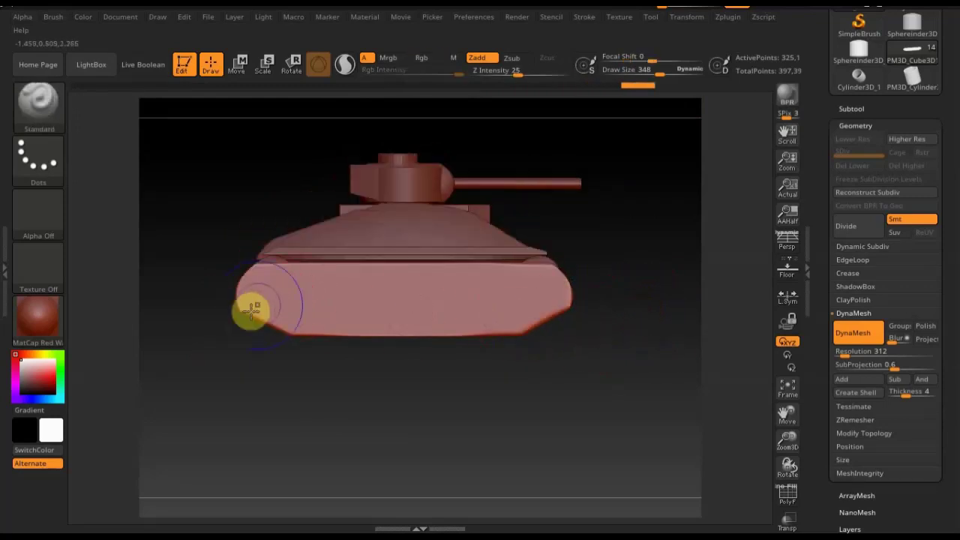
key(shift)
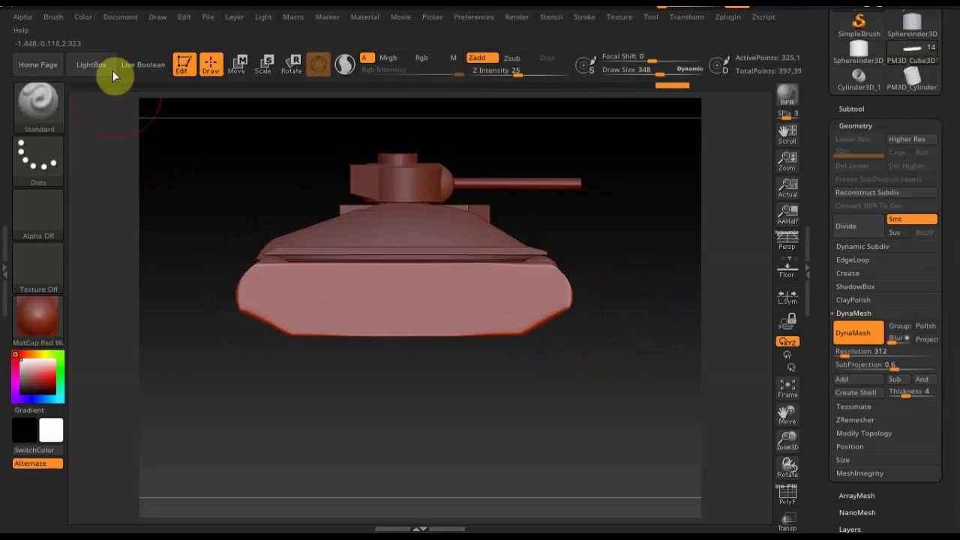
Step: Trim the lower hull to an oval with ClipCircle, then bring up the Sherman reference photo
ctrl+shift+click(43, 103)
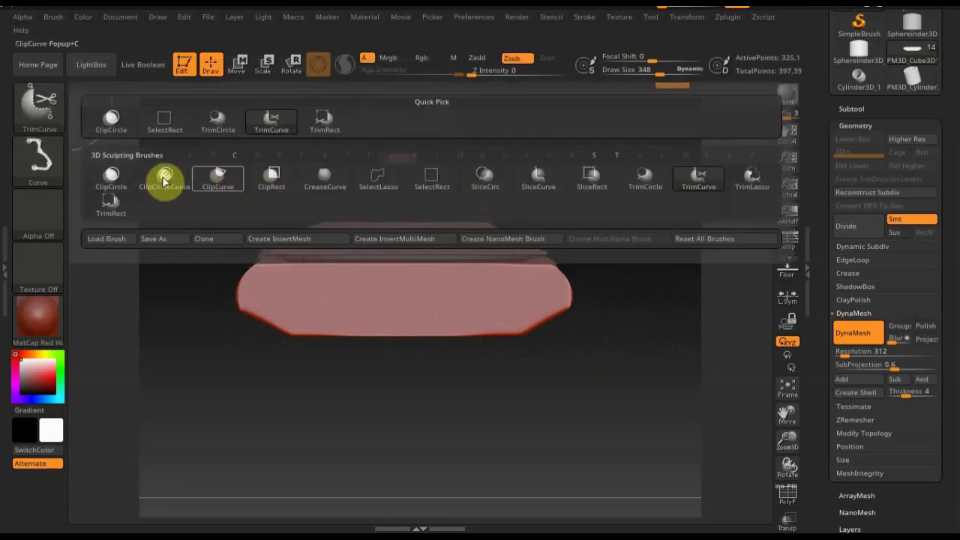
click(112, 176)
mouse_move(604, 367)
ctrl+shift+mouse_down()
mouse_move(250, 260)
mouse_move(233, 227)
mouse_move(289, 251)
mouse_move(237, 245)
ctrl+shift+mouse_up()
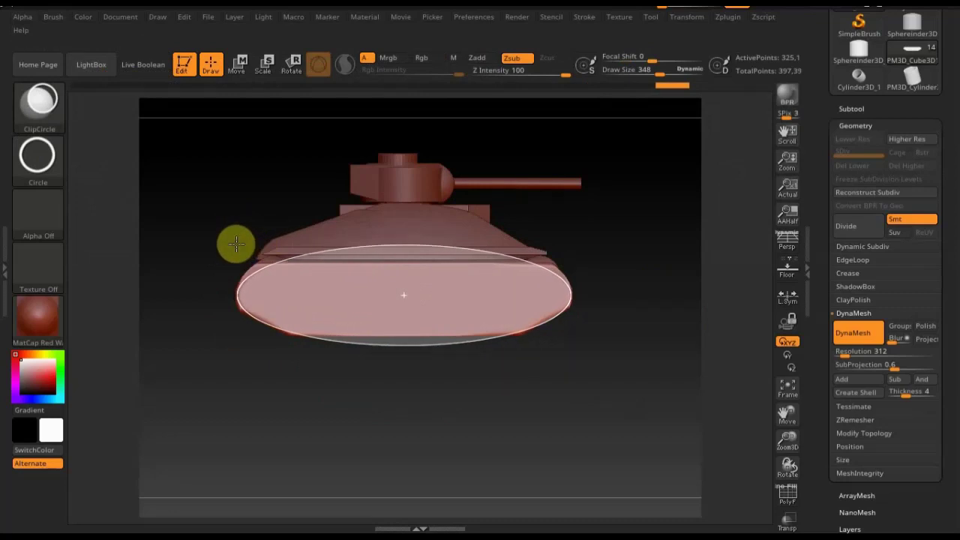
ctrl+shift+drag(236, 244, 236, 241)
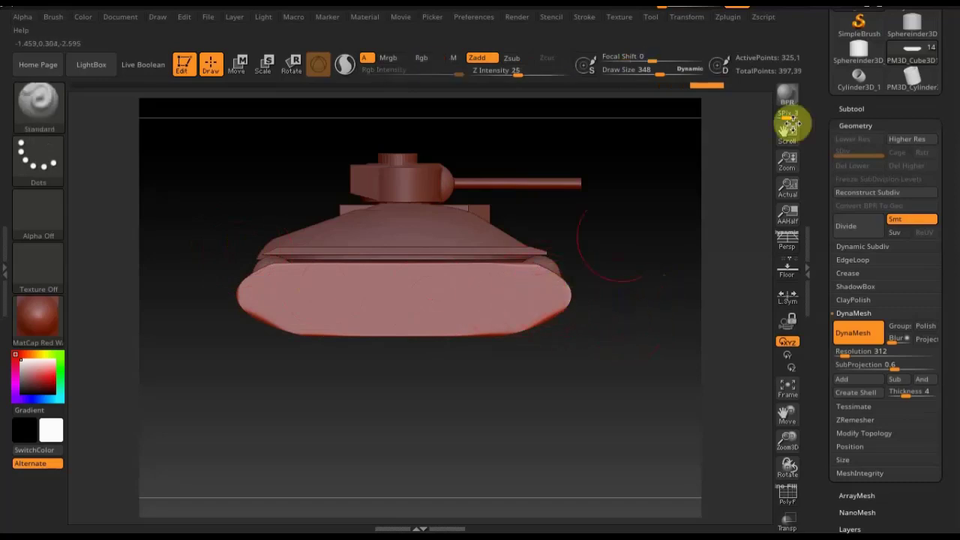
click(909, 9)
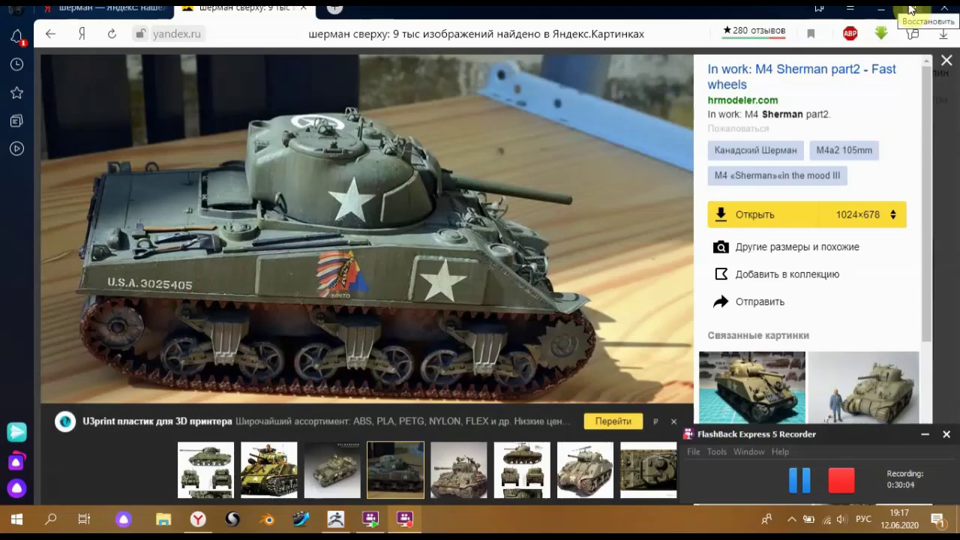
click(346, 523)
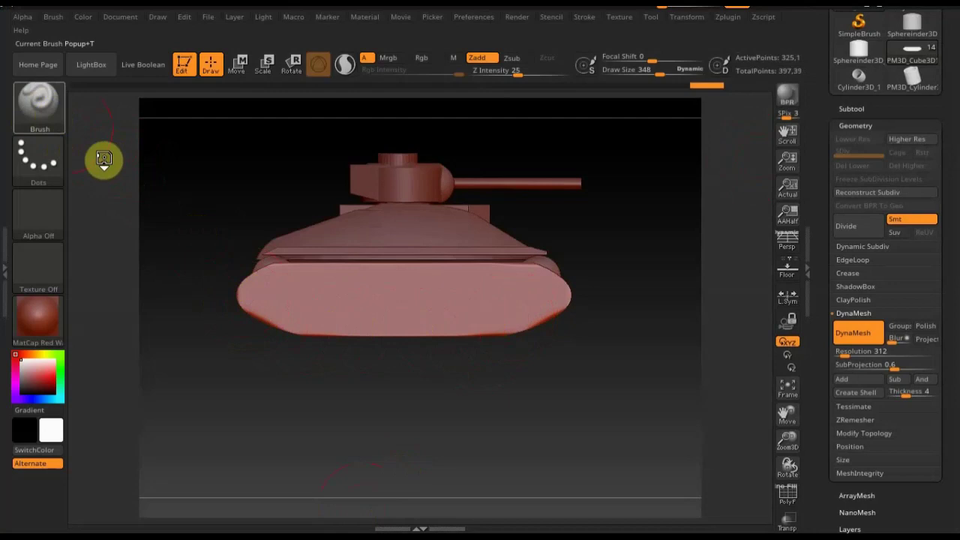
Step: Switch to the Move Topological brush at draw size 422 and orbit to the tank's rear
click(47, 117)
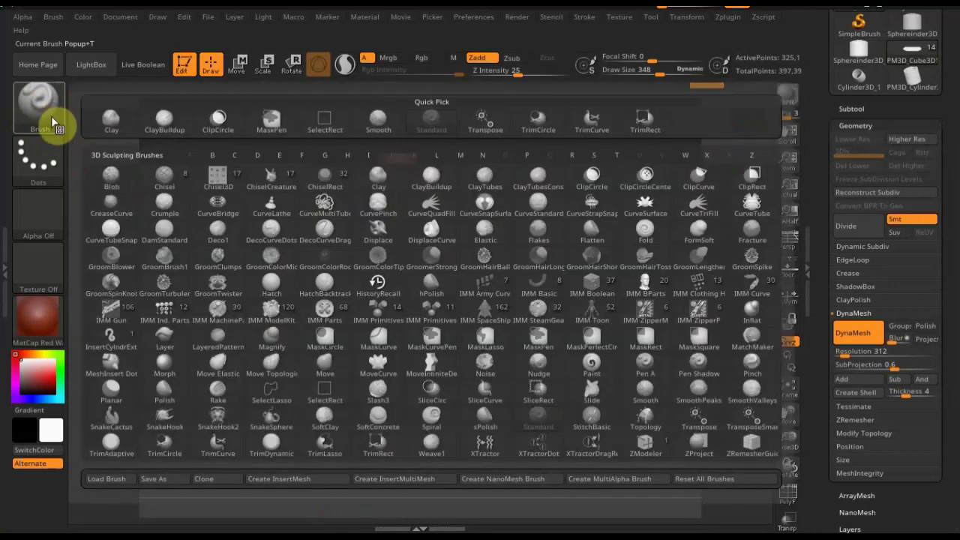
click(282, 375)
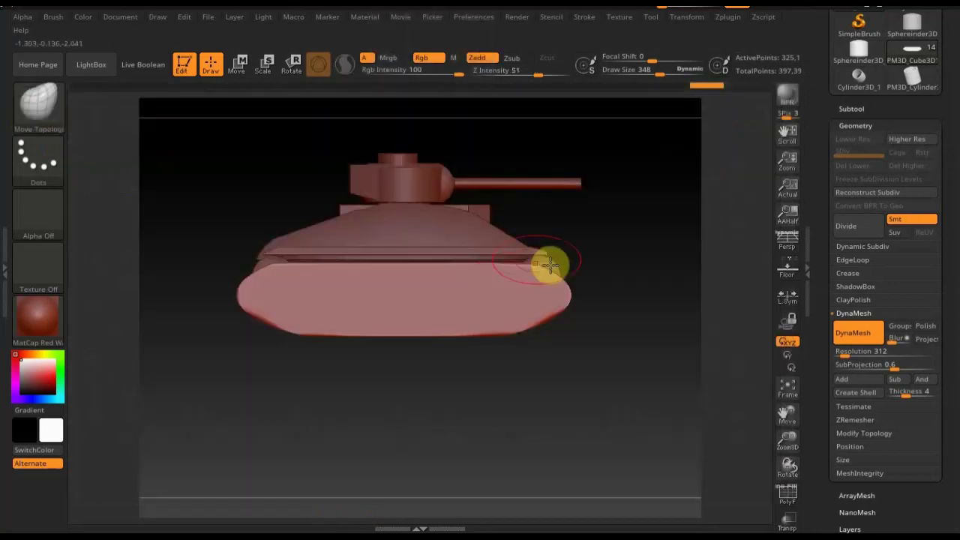
drag(659, 74, 665, 75)
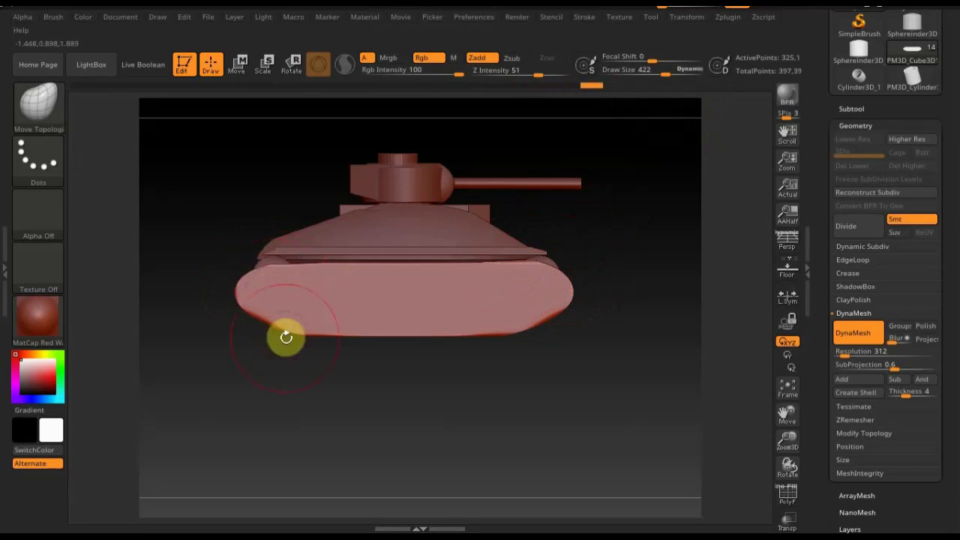
drag(295, 338, 295, 335)
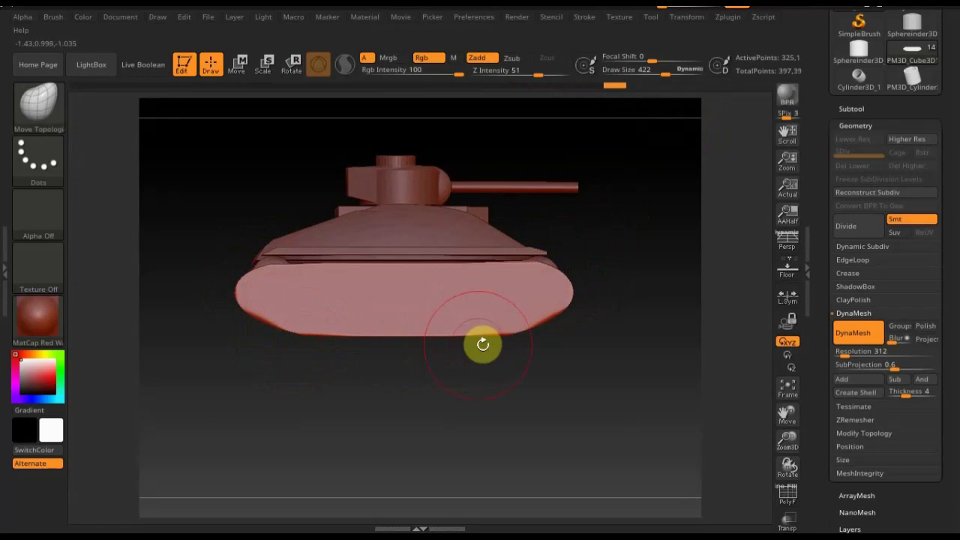
mouse_move(606, 302)
mouse_down()
mouse_move(603, 344)
mouse_move(541, 383)
mouse_up()
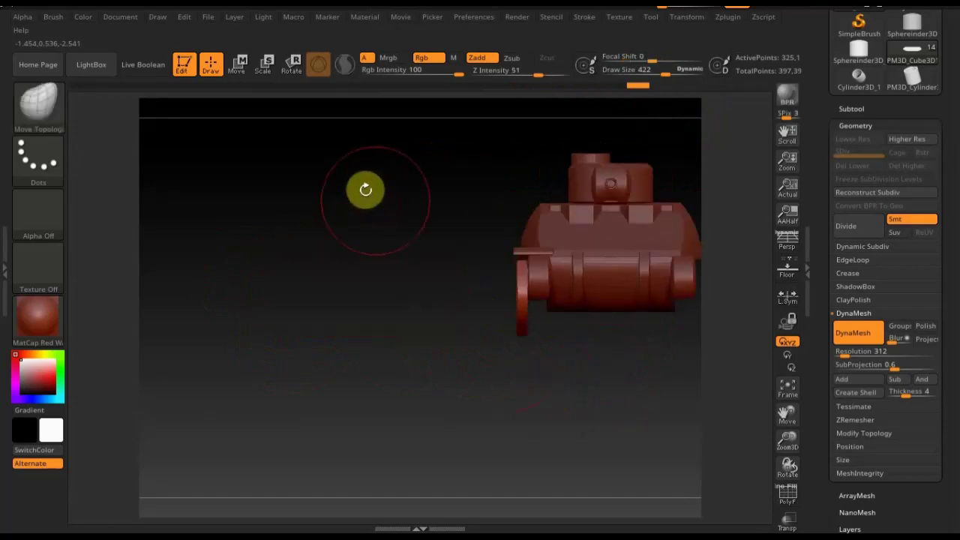
Step: Stretch the lower hull wider along X with the transpose gizmo, then return to Draw mode
click(235, 69)
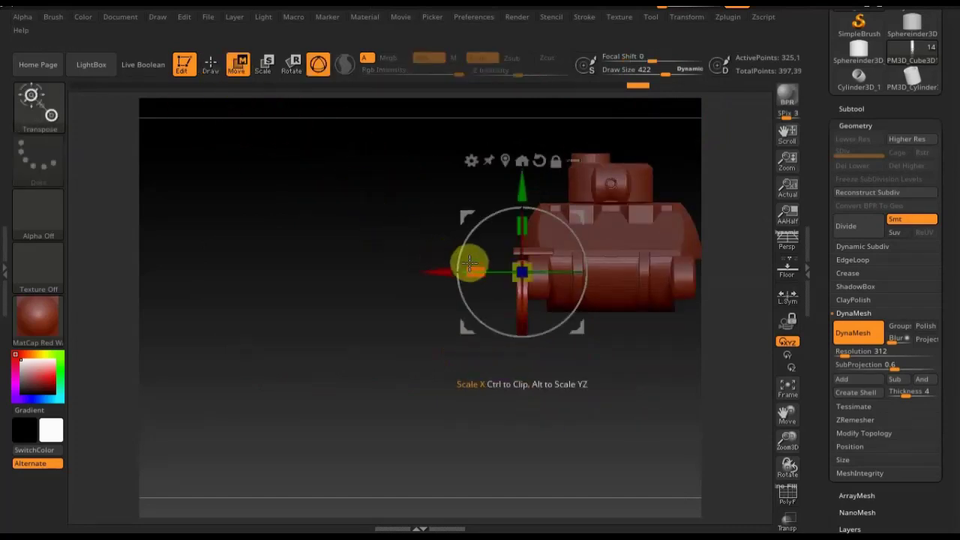
drag(457, 271, 189, 268)
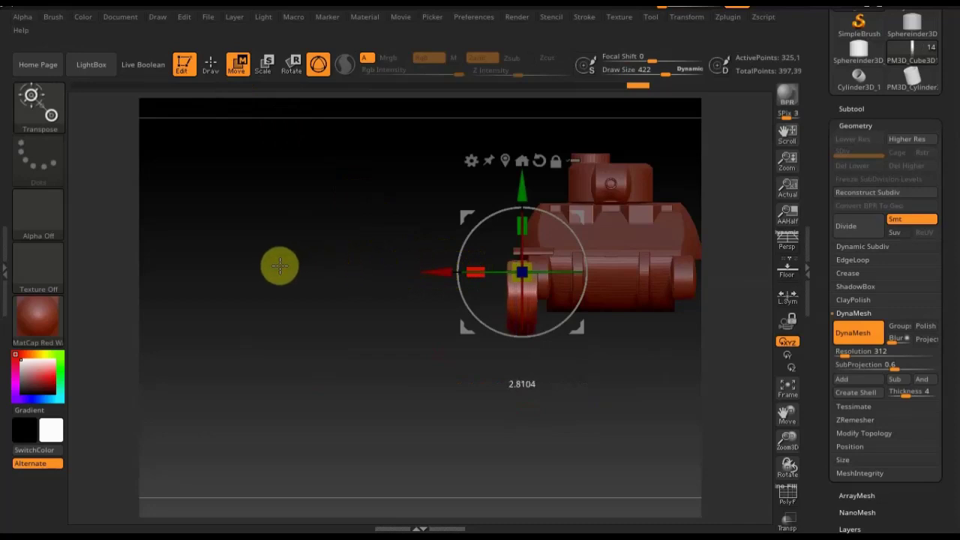
shift+drag(246, 293, 307, 299)
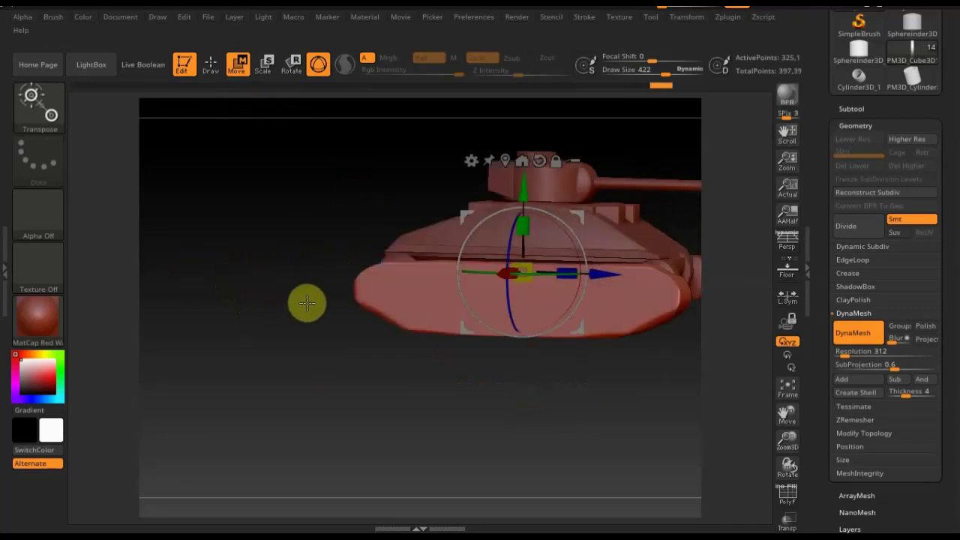
click(209, 66)
mouse_move(261, 191)
mouse_down()
mouse_move(180, 230)
mouse_move(200, 237)
mouse_up()
ctrl+shift+click(39, 105)
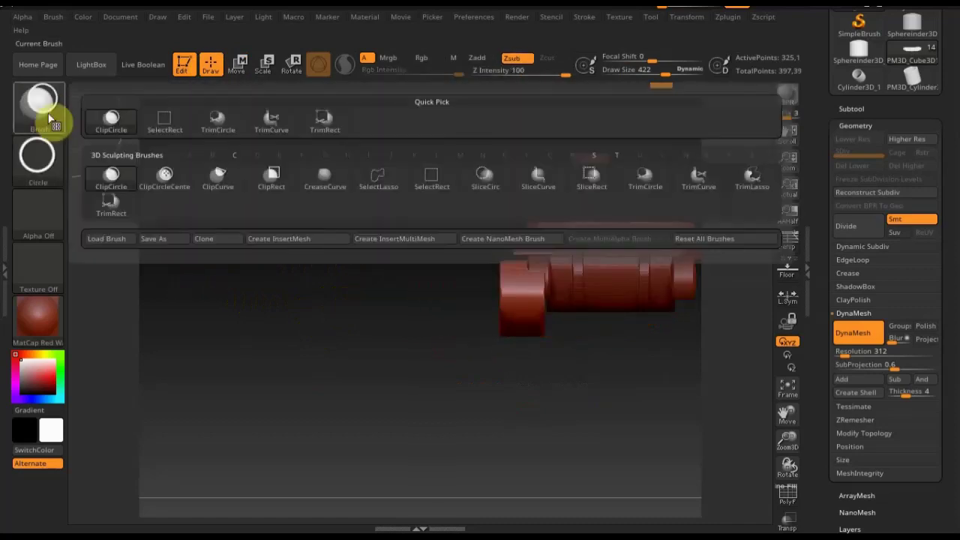
Step: Cut away part of the drive wheel with TrimRect rectangles
click(131, 214)
ctrl+shift+drag(423, 193, 504, 396)
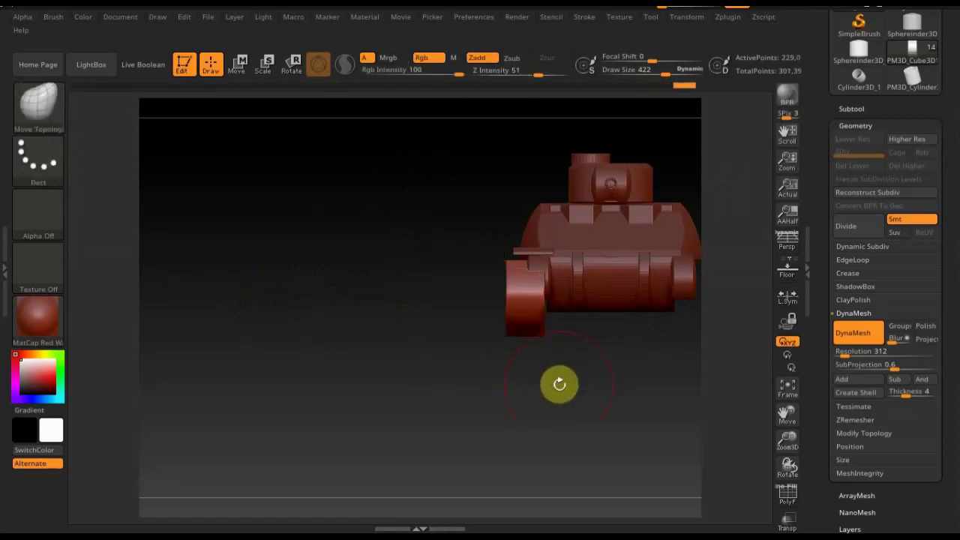
ctrl+shift+drag(638, 417, 540, 237)
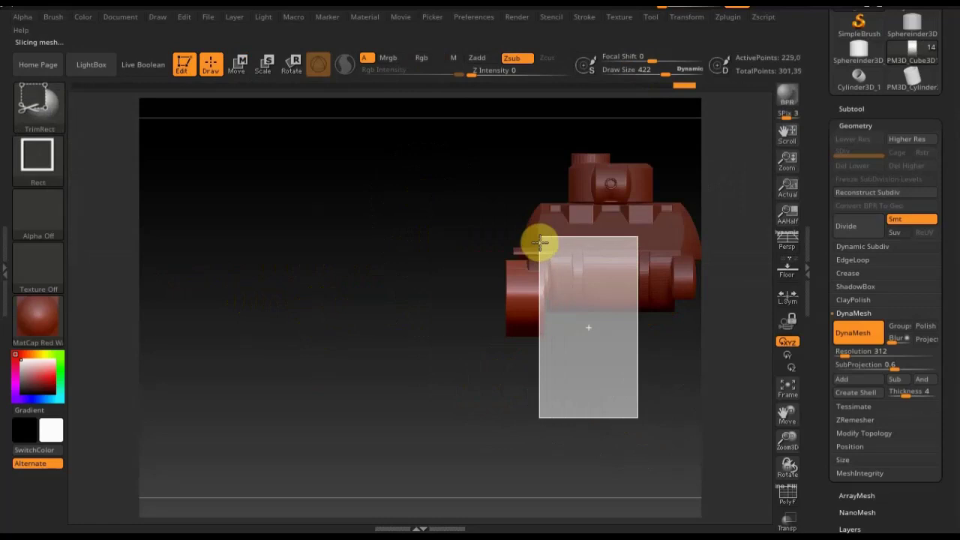
mouse_move(360, 300)
mouse_down()
mouse_move(437, 305)
mouse_move(449, 389)
mouse_move(439, 412)
mouse_up()
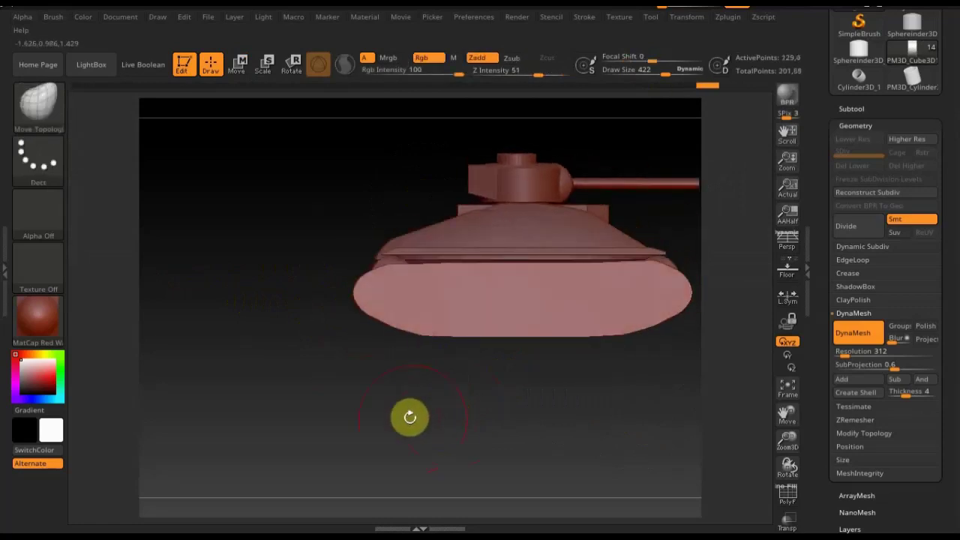
Step: Inspect the trim with the PolyF wireframe from the track side and reduce draw size to 58
key(ctrl)
click(855, 333)
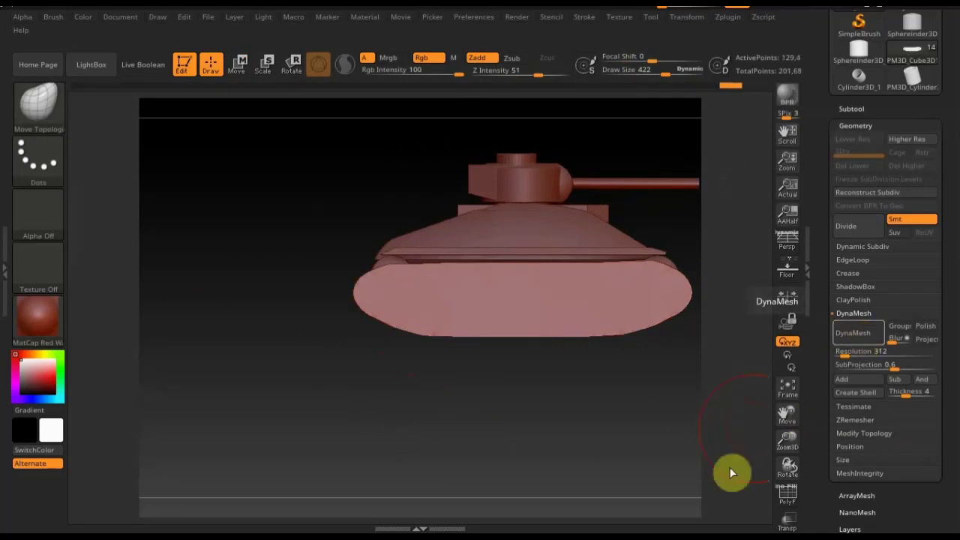
click(788, 497)
drag(547, 445, 578, 440)
key(ctrl)
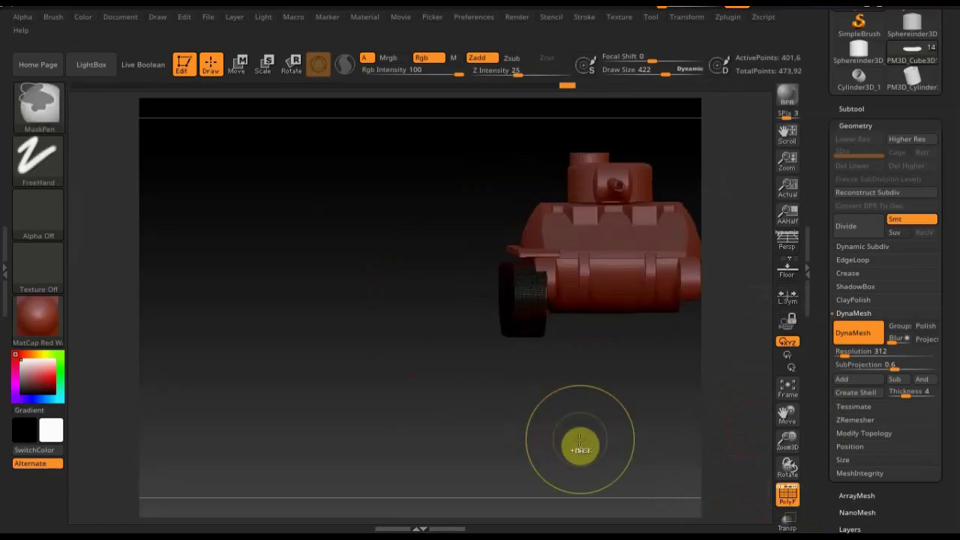
mouse_move(594, 433)
mouse_down()
mouse_move(630, 435)
mouse_move(523, 435)
mouse_move(542, 427)
mouse_move(553, 472)
mouse_move(544, 414)
mouse_up()
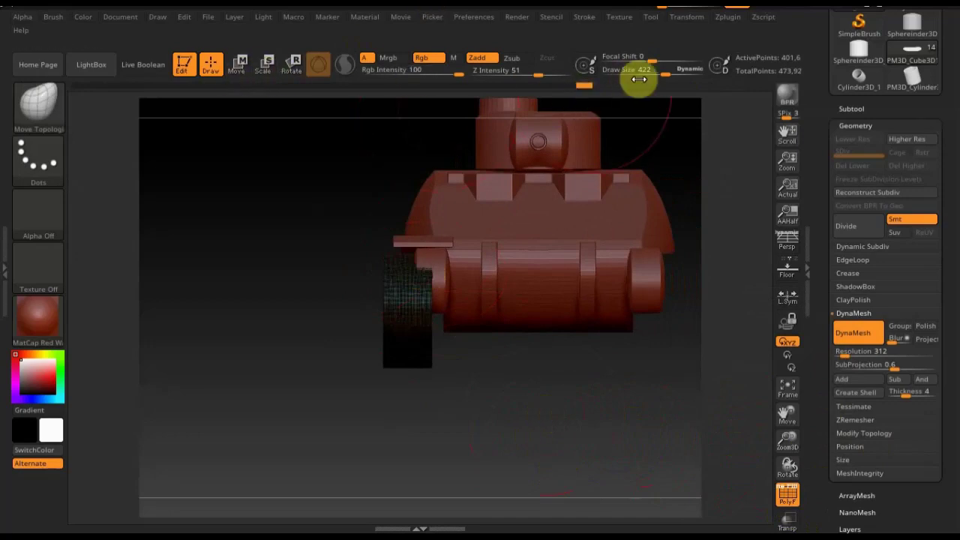
drag(665, 72, 627, 79)
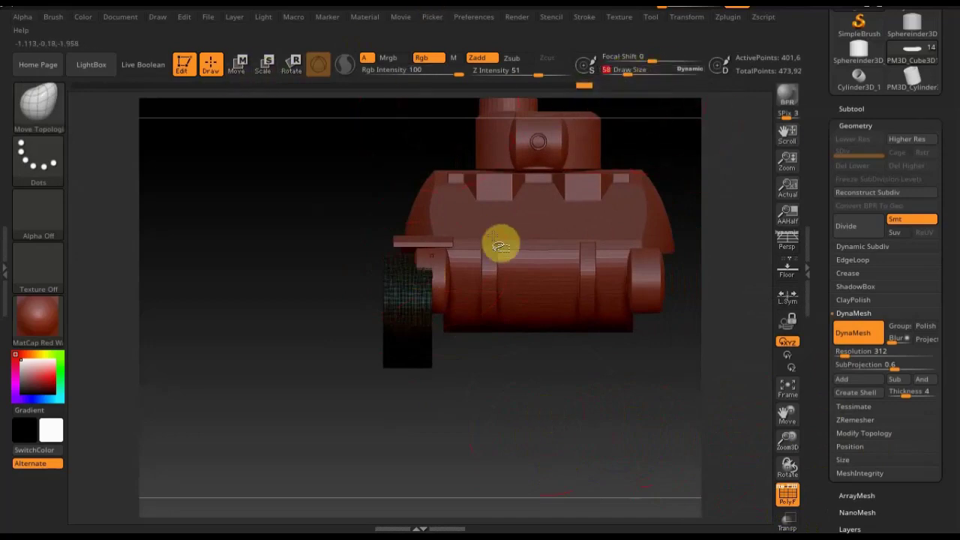
click(782, 499)
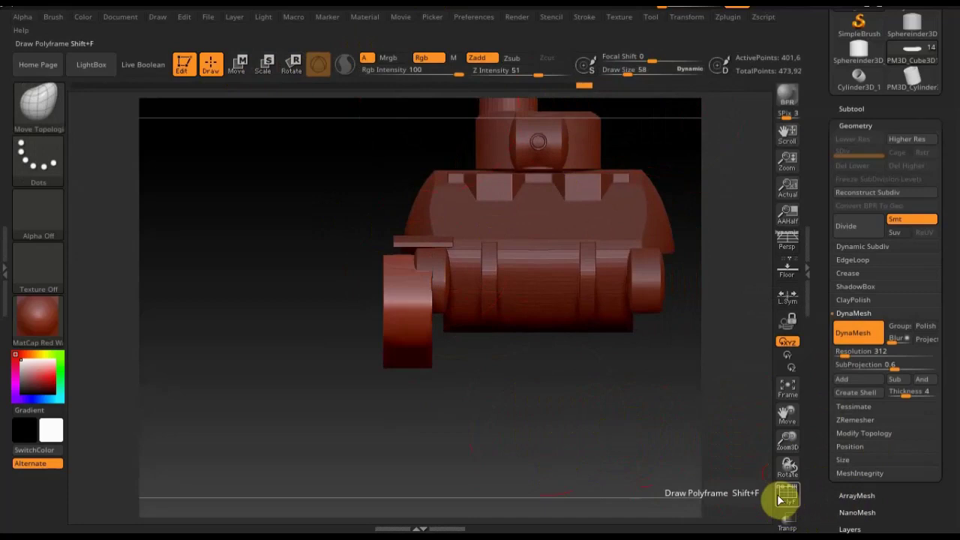
ctrl+shift+drag(316, 183, 409, 459)
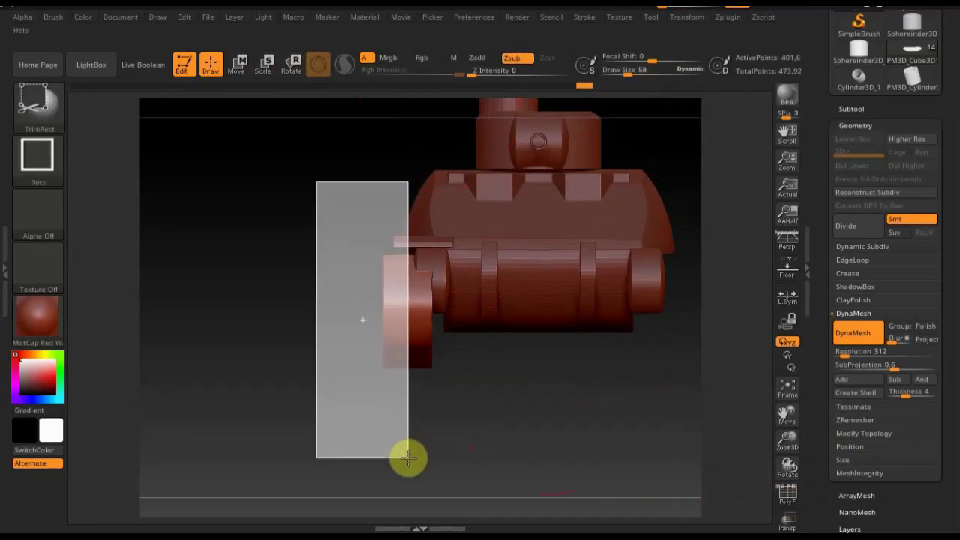
ctrl+shift+drag(408, 458, 408, 456)
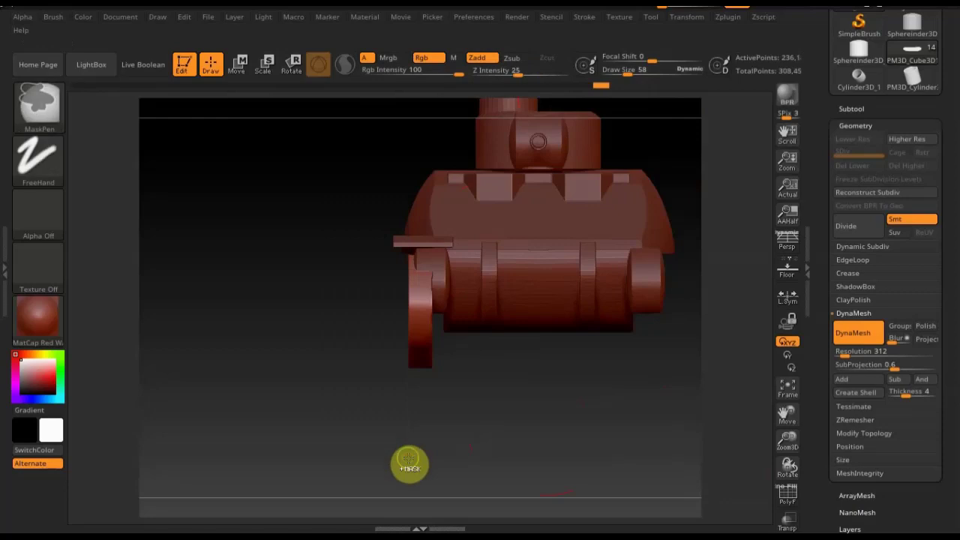
key(ctrl+z)
ctrl+drag(342, 167, 405, 451)
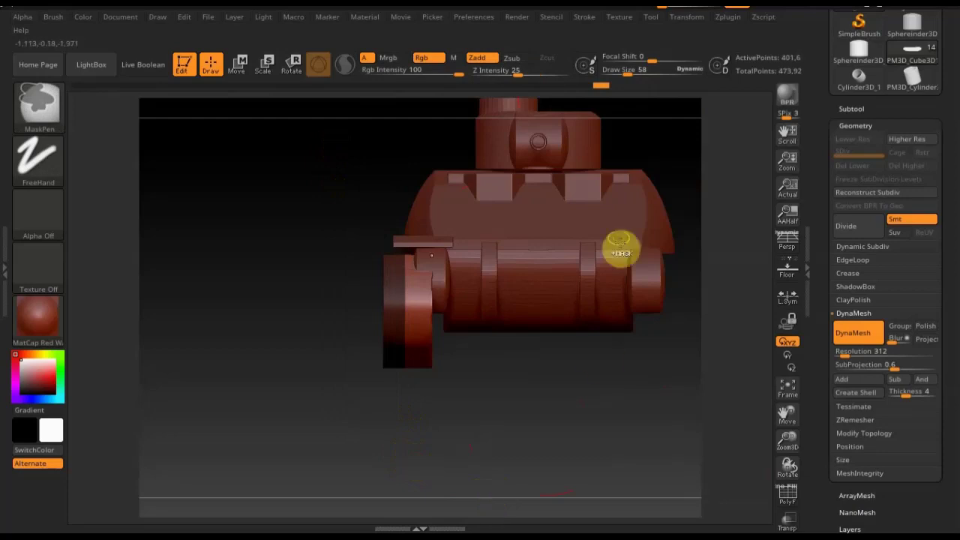
ctrl+click(576, 396)
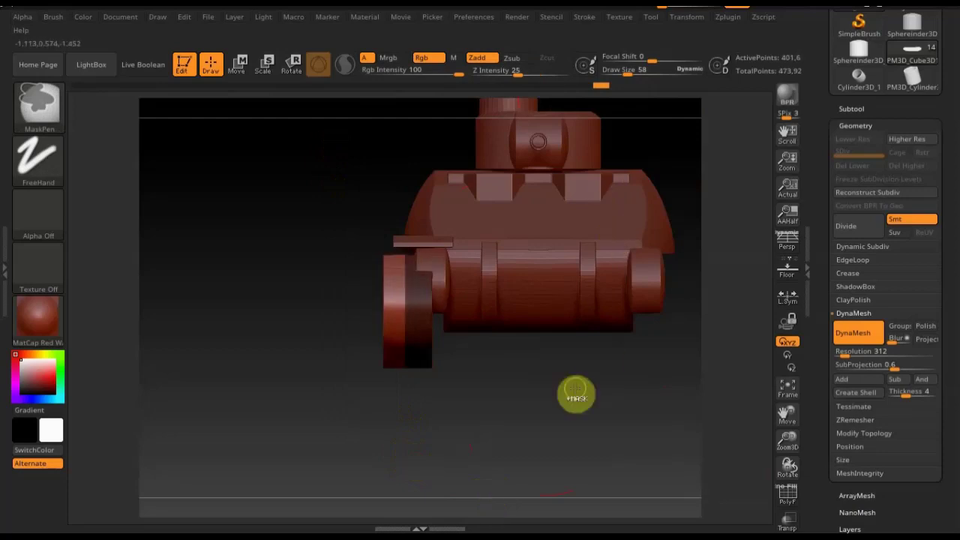
ctrl+drag(576, 396, 575, 386)
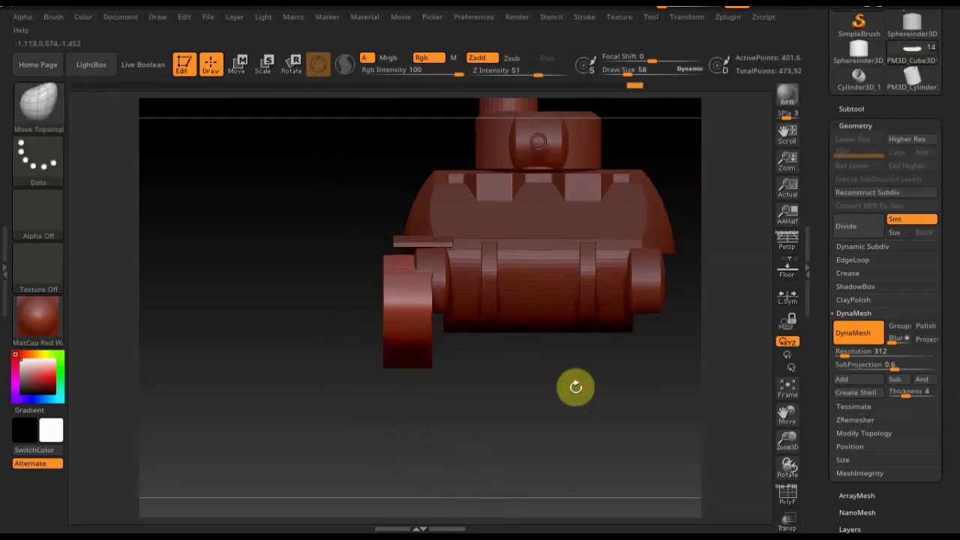
click(789, 495)
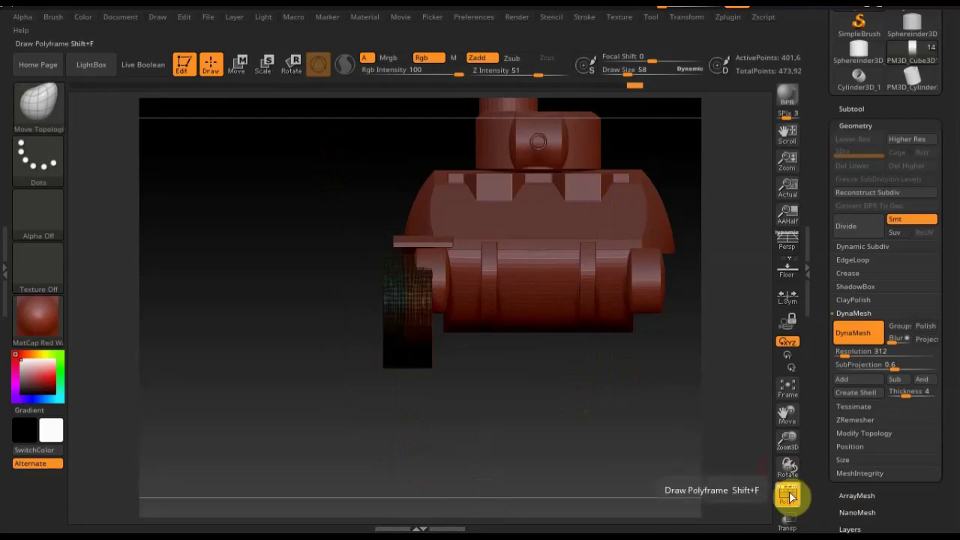
click(788, 495)
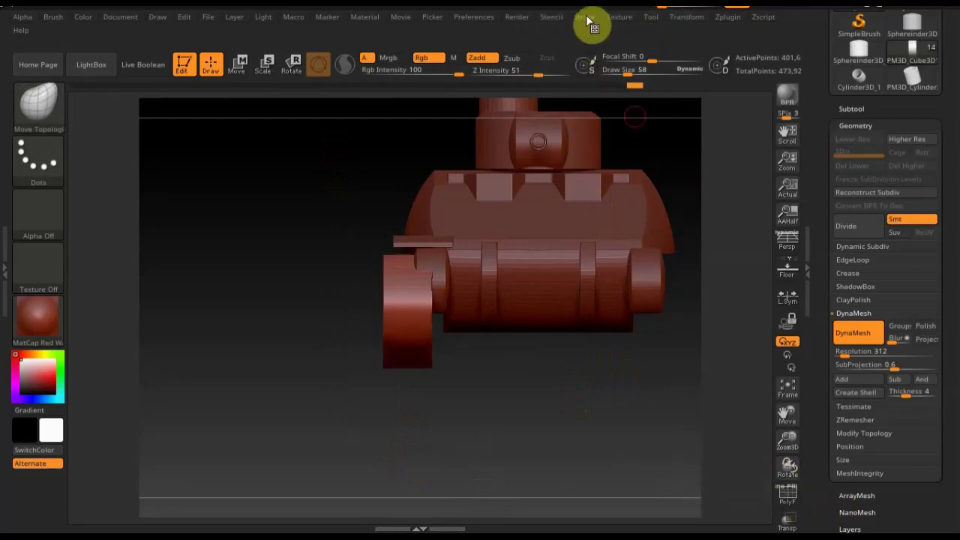
Step: Create a curve along the wheel's mesh edges with Curve Functions > Frame Mesh
click(585, 19)
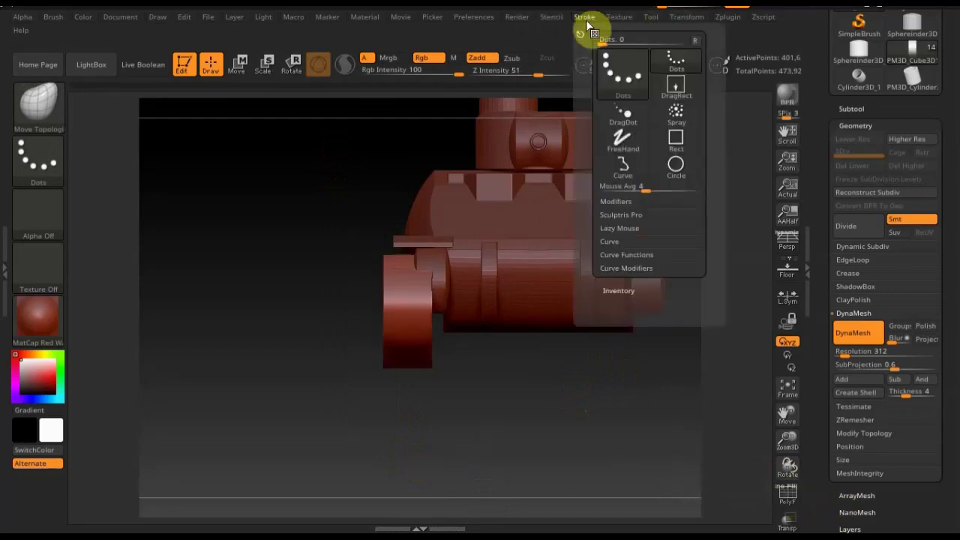
click(618, 255)
click(621, 324)
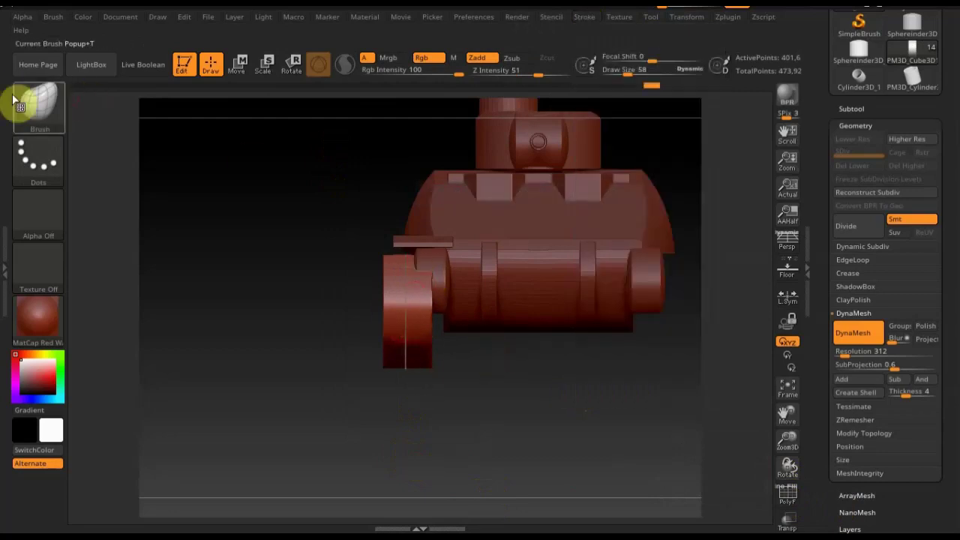
Step: Place a Timing Chain from the IMM Army Curve brush along the wheel curve
click(26, 109)
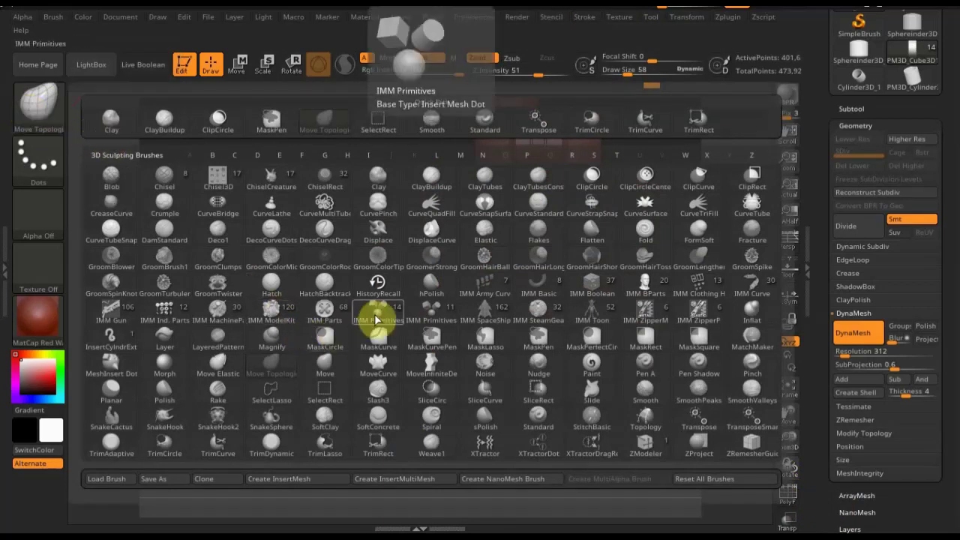
click(488, 291)
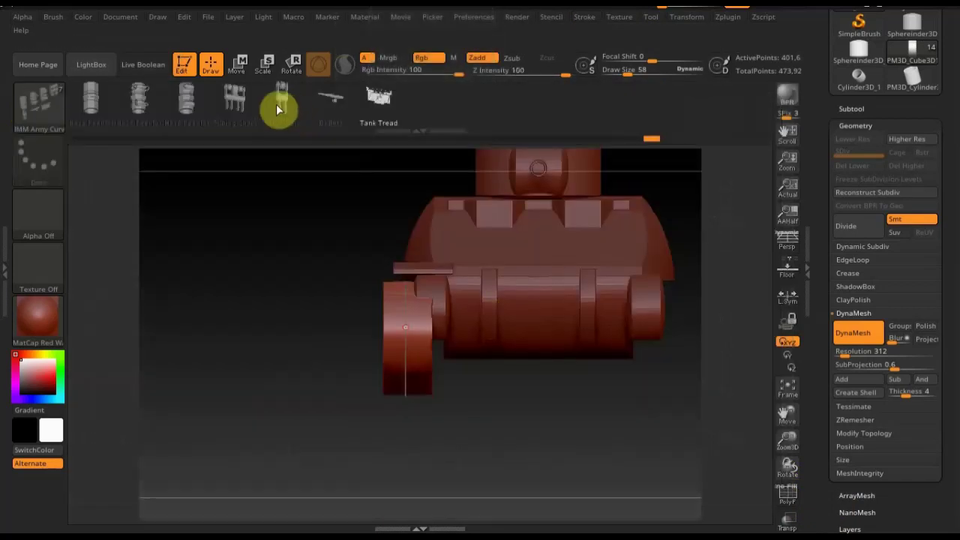
click(241, 104)
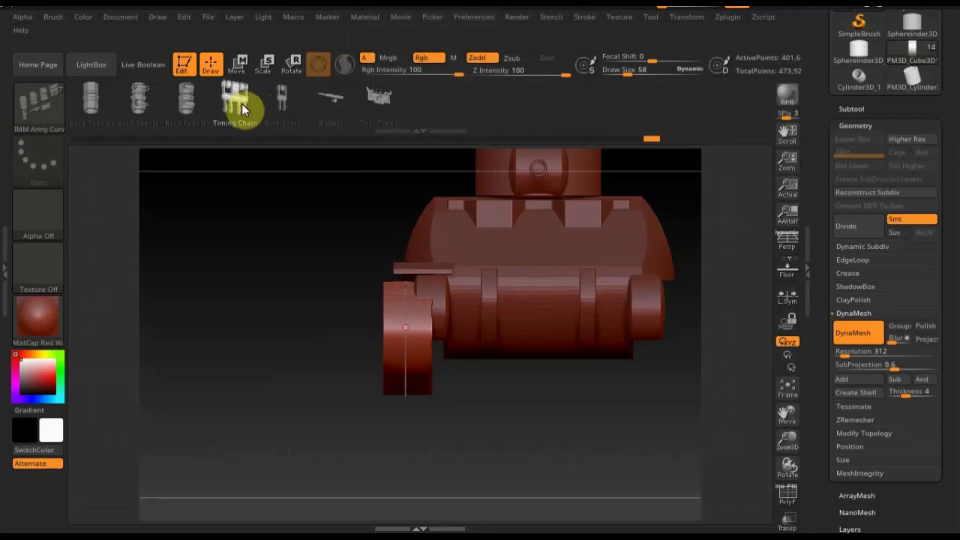
mouse_move(405, 378)
mouse_down()
mouse_move(458, 389)
mouse_move(405, 351)
mouse_up()
click(408, 379)
drag(372, 408, 318, 406)
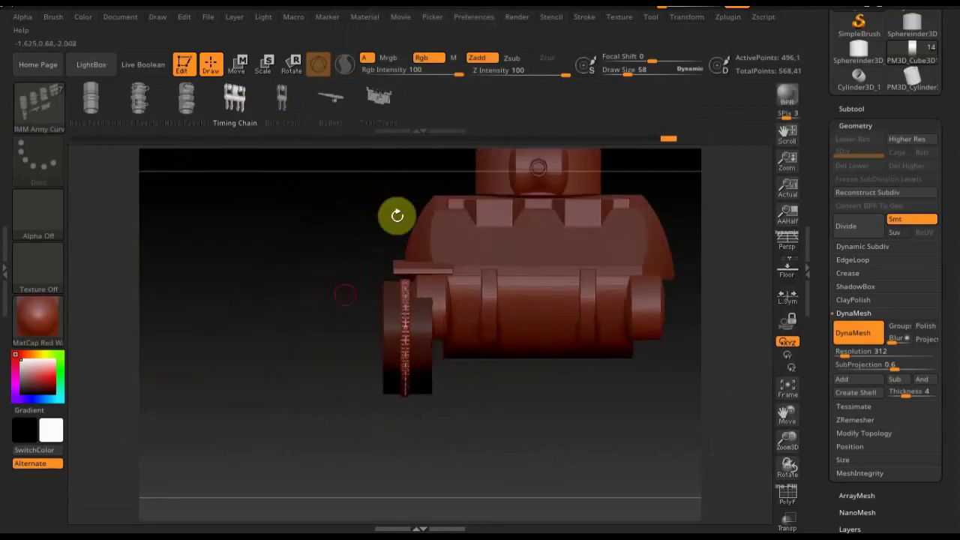
Step: Rebuild the chain links at draw sizes 281, 188 and 251, checking the wheel side
mouse_move(623, 75)
mouse_down()
mouse_move(646, 76)
mouse_move(637, 79)
mouse_up()
click(405, 321)
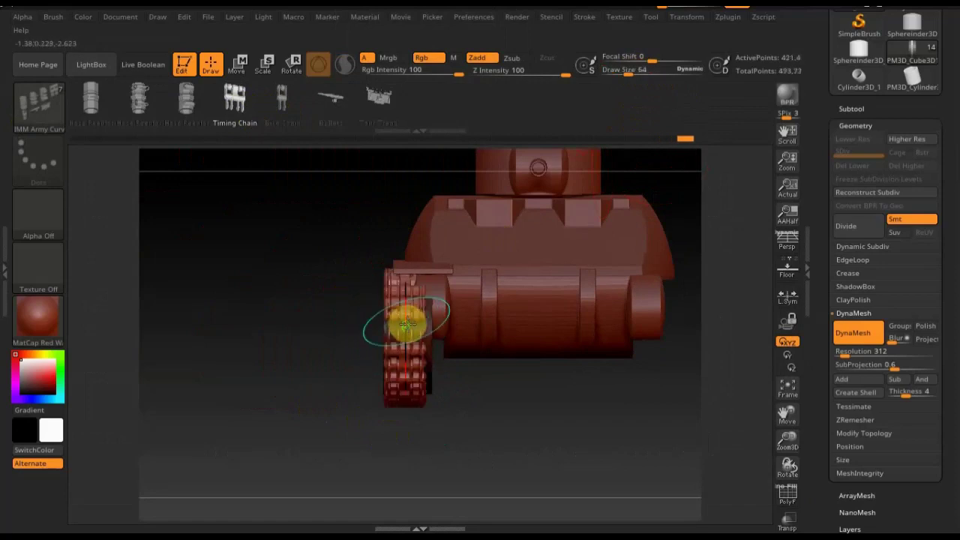
drag(628, 73, 639, 68)
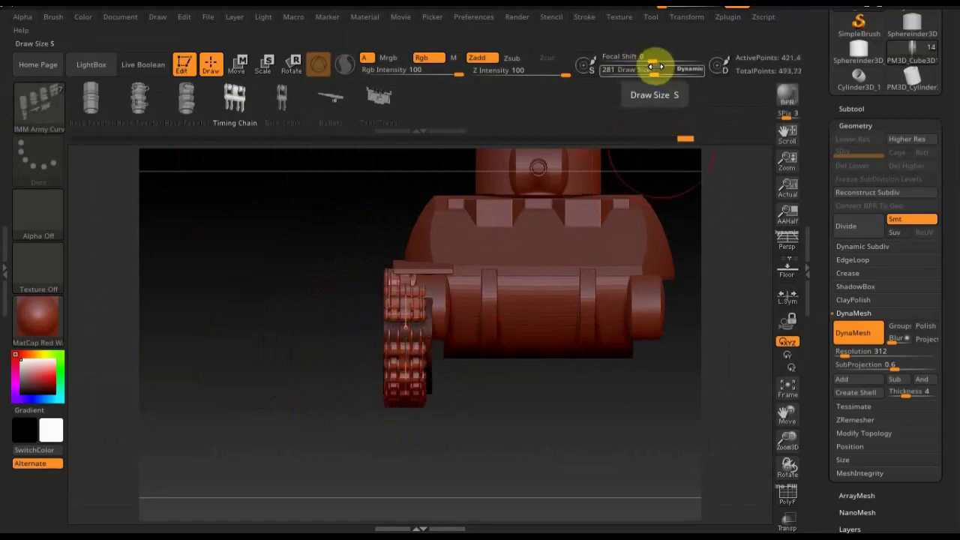
drag(652, 76, 642, 79)
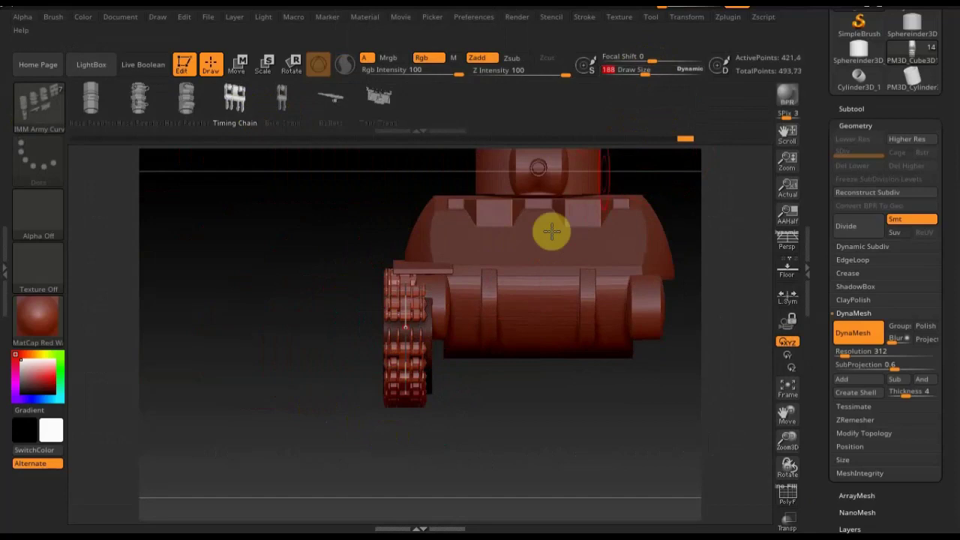
click(405, 333)
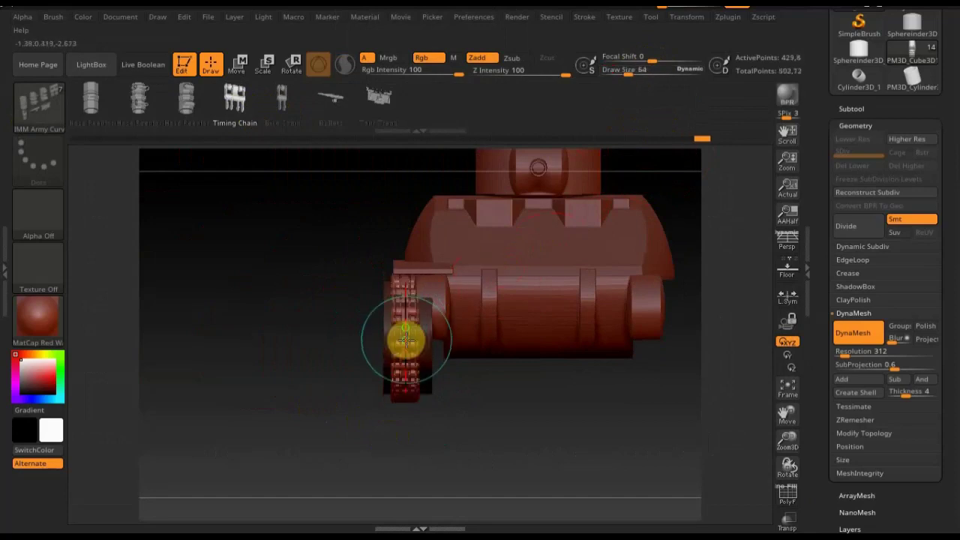
mouse_move(502, 420)
mouse_down()
mouse_move(536, 514)
mouse_move(524, 441)
mouse_move(594, 448)
mouse_move(551, 430)
mouse_up()
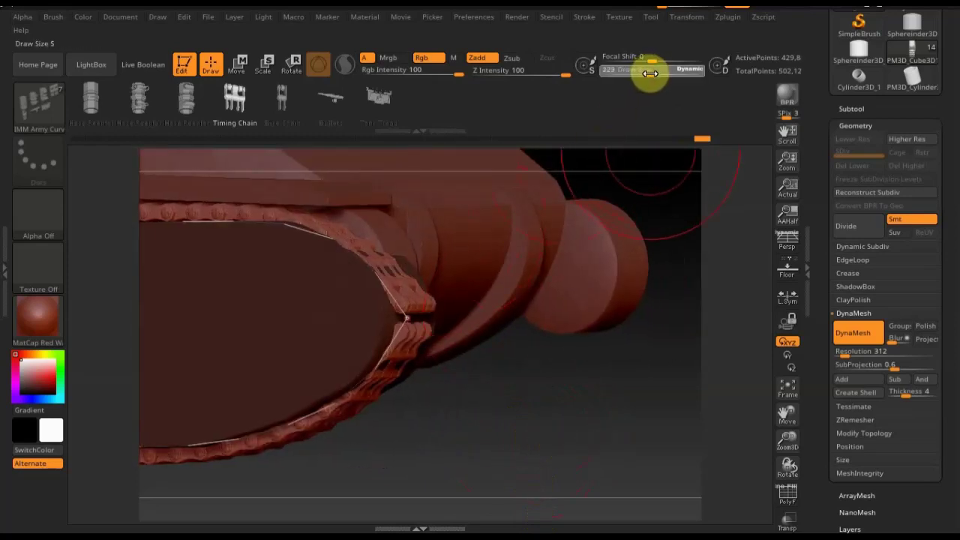
drag(649, 73, 657, 73)
drag(407, 296, 393, 302)
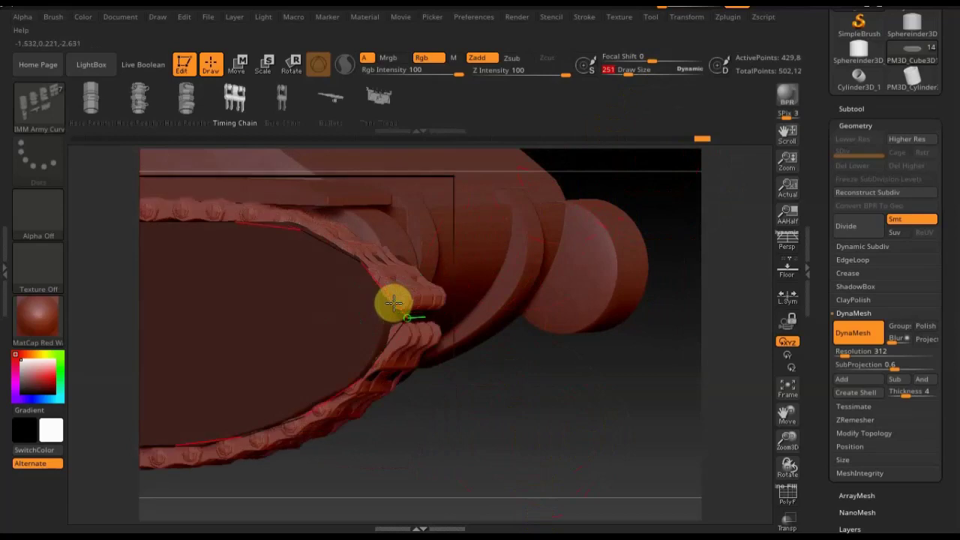
mouse_move(493, 360)
mouse_down()
mouse_move(454, 386)
mouse_move(521, 368)
mouse_move(518, 377)
mouse_move(574, 337)
mouse_move(567, 347)
mouse_move(523, 213)
mouse_move(590, 323)
mouse_move(677, 323)
mouse_move(602, 340)
mouse_move(610, 364)
mouse_move(589, 398)
mouse_move(535, 408)
mouse_move(542, 413)
mouse_up()
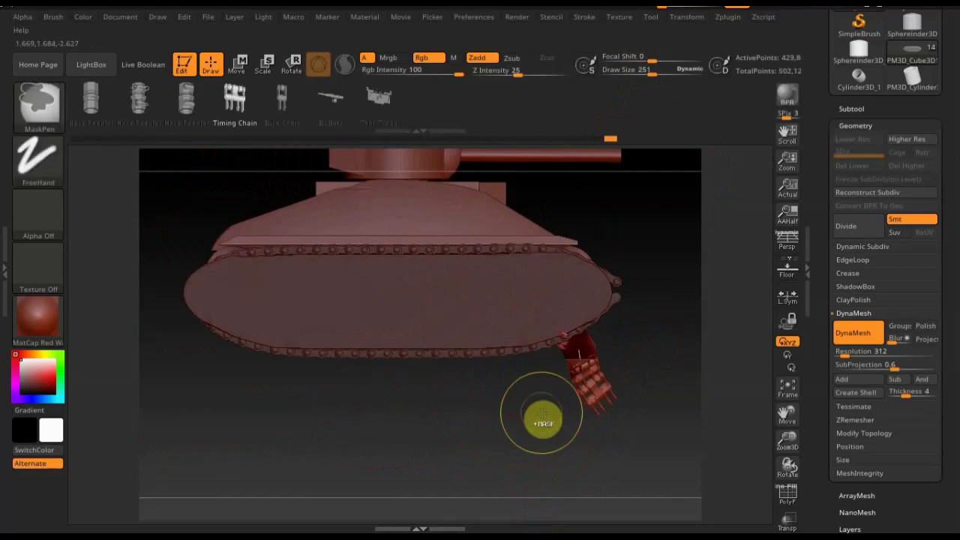
Step: Remove the hanging chain segment and switch to the Standard brush
ctrl+click(543, 413)
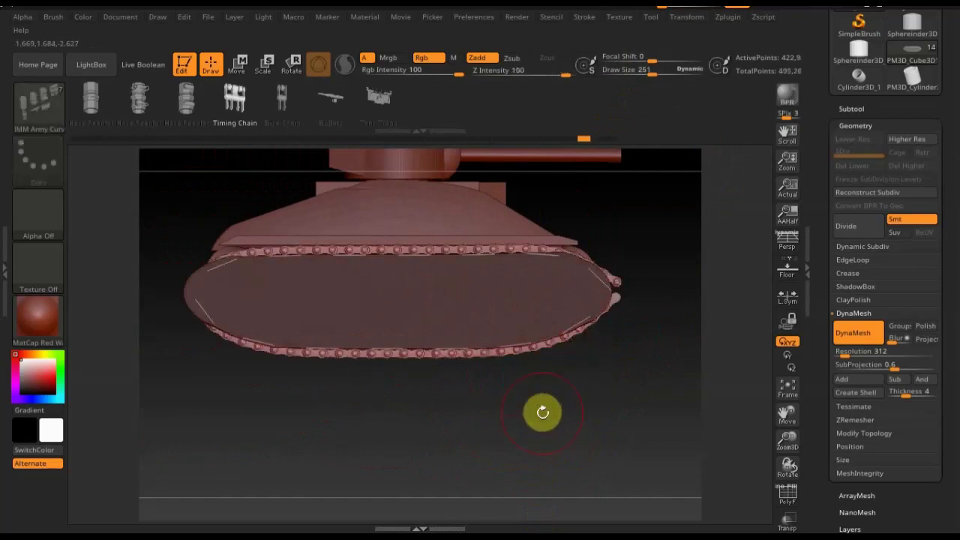
click(40, 111)
click(514, 132)
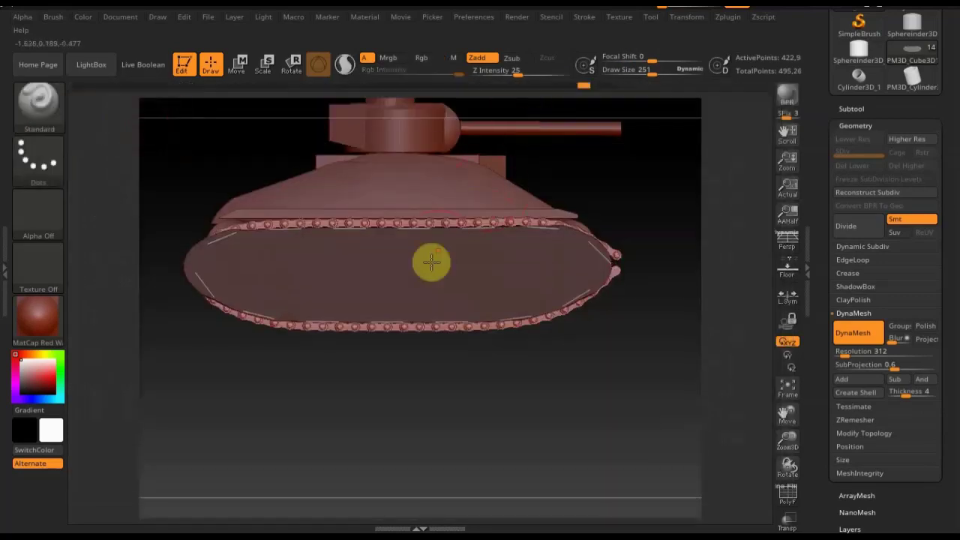
click(387, 413)
Step: Lower the draw size to 157 and turn the view to face the tank's front
mouse_move(397, 413)
mouse_down()
mouse_move(447, 418)
mouse_move(393, 419)
mouse_move(403, 412)
mouse_up()
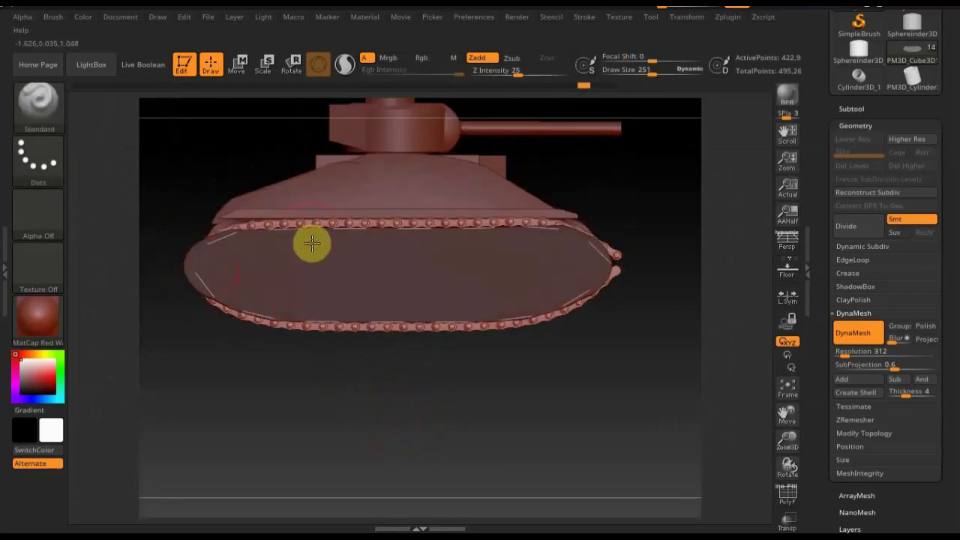
drag(631, 74, 645, 74)
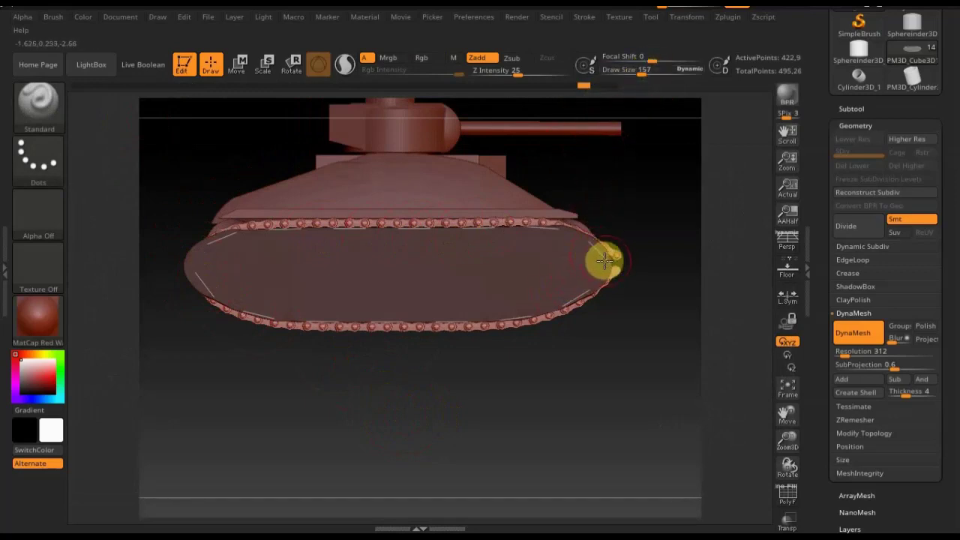
mouse_move(653, 299)
mouse_down()
mouse_move(593, 301)
mouse_move(428, 343)
mouse_up()
mouse_move(488, 317)
mouse_down()
mouse_move(156, 358)
mouse_move(177, 173)
mouse_up()
click(30, 113)
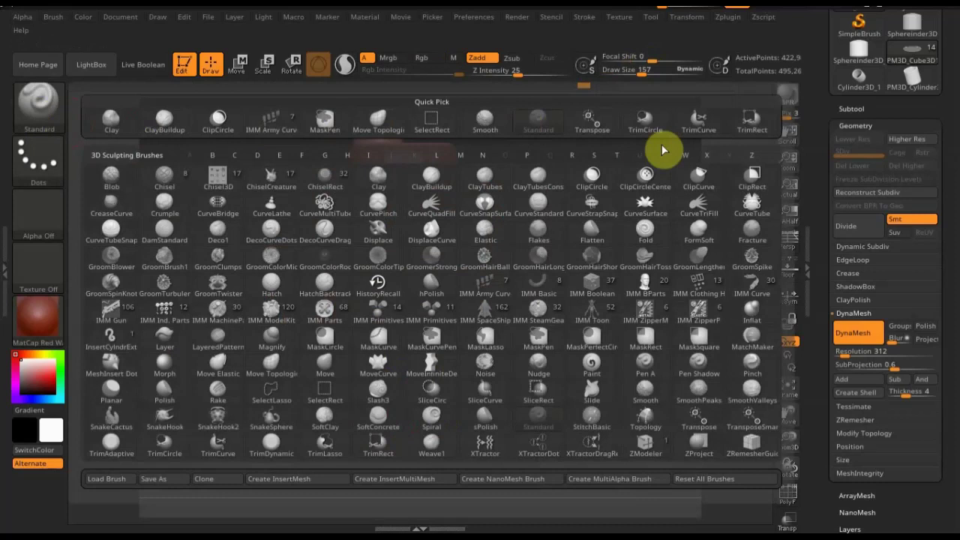
Step: Generate the chain with IMM Army Curve along the track, regenerating larger links at size 306
click(266, 121)
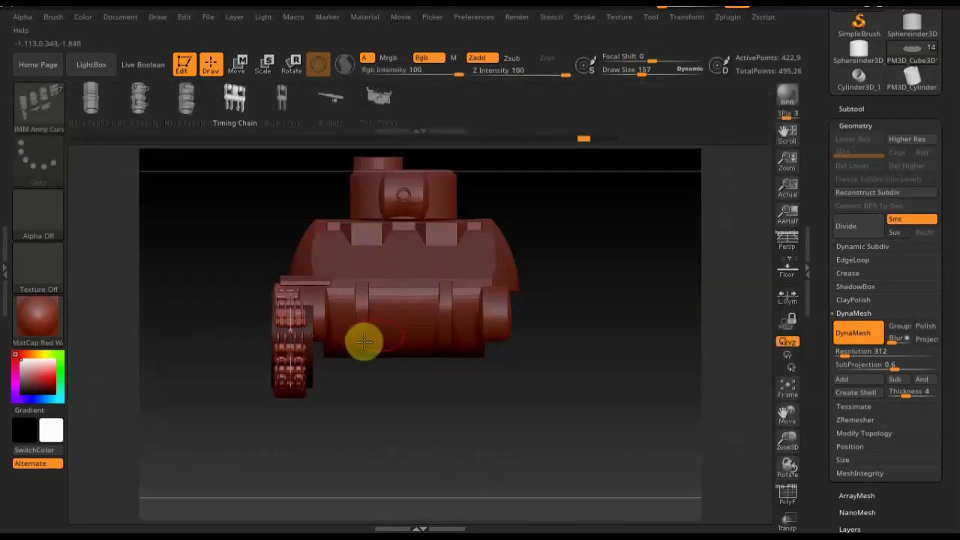
click(287, 335)
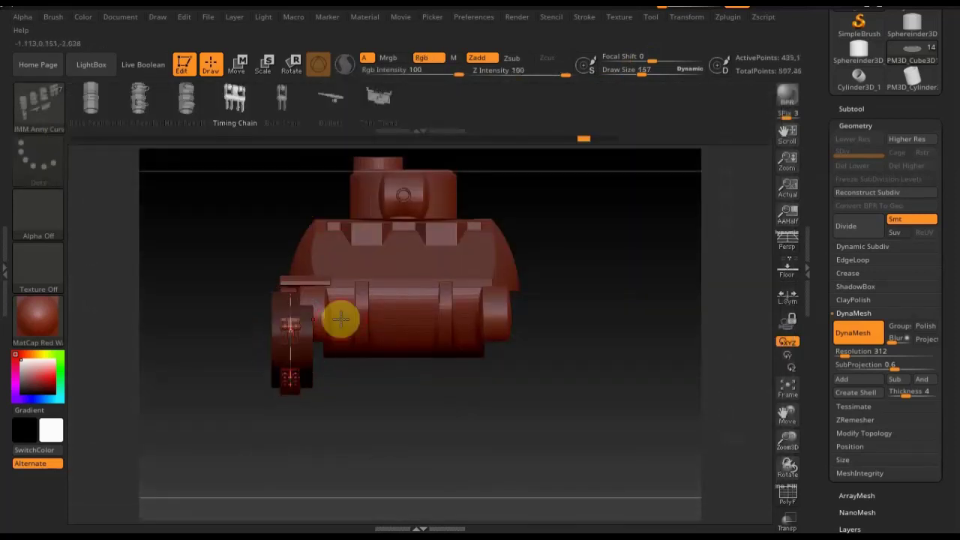
scroll(450, 443, up, 3)
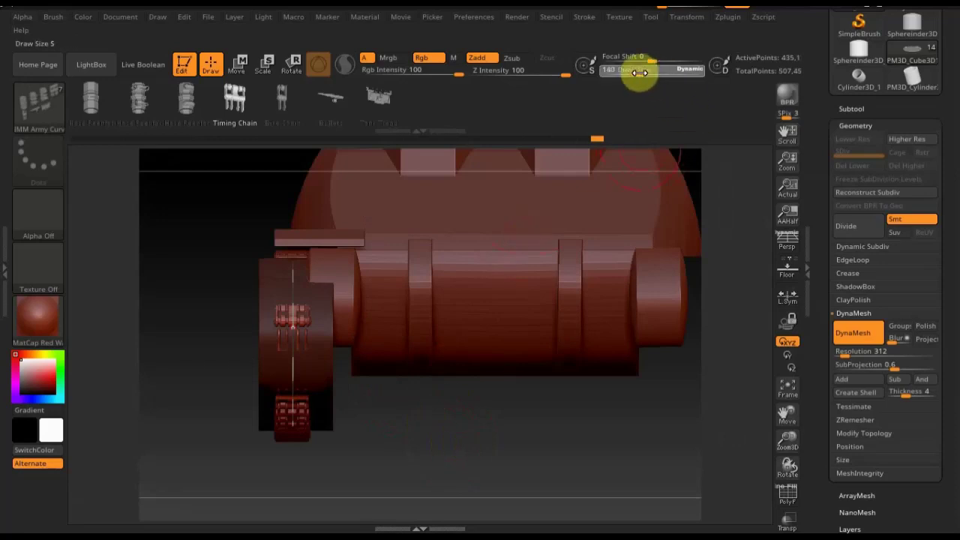
drag(643, 72, 628, 72)
click(288, 300)
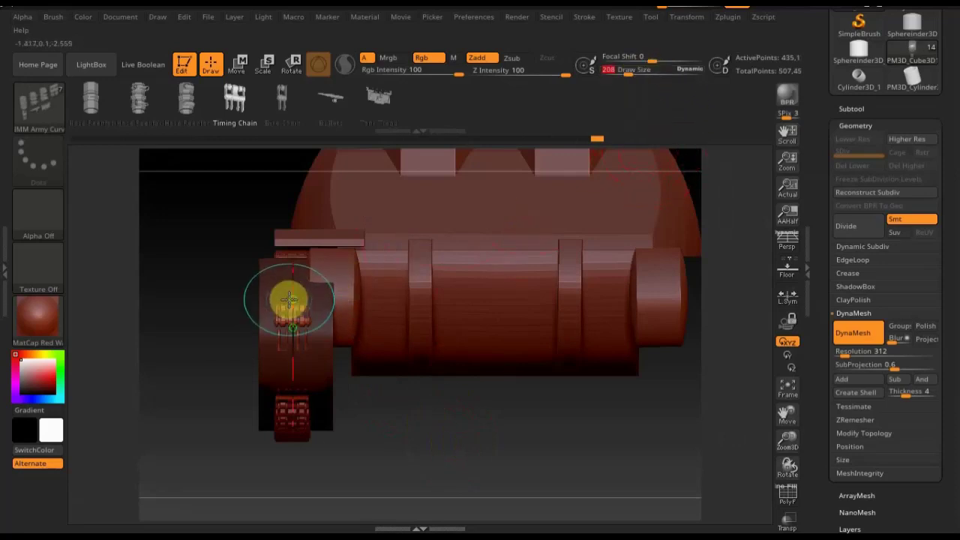
key(ctrl+z)
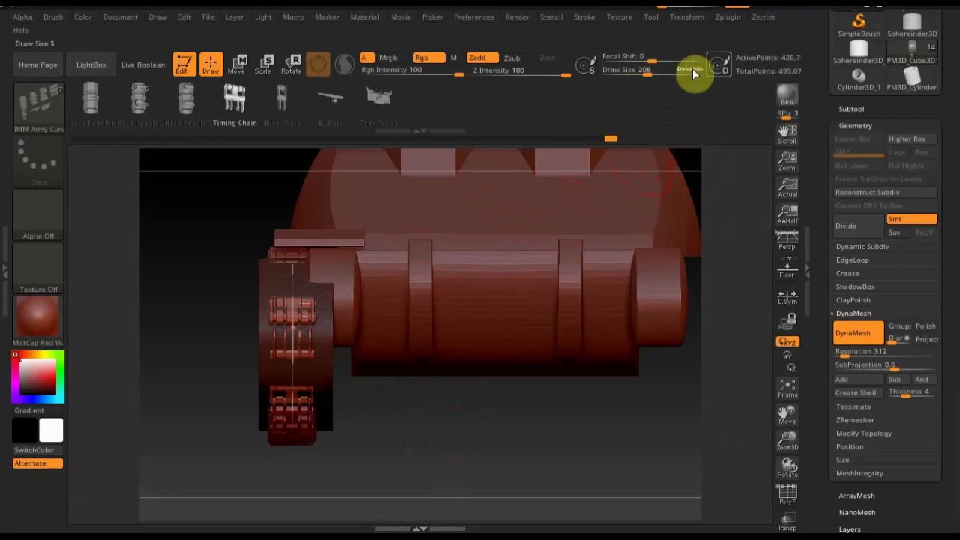
drag(645, 73, 658, 73)
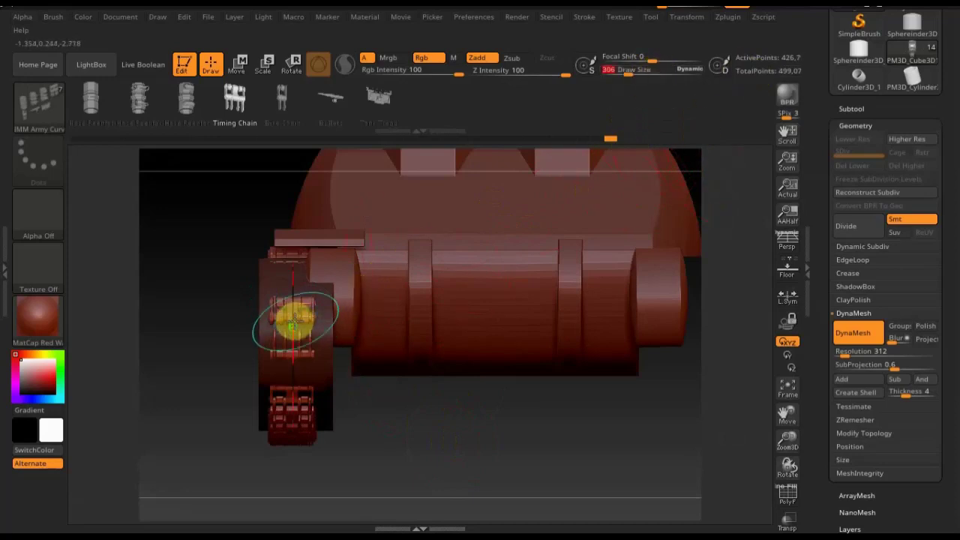
click(293, 323)
mouse_move(415, 379)
mouse_down()
mouse_move(521, 400)
mouse_move(475, 392)
mouse_move(456, 367)
mouse_move(672, 343)
mouse_move(612, 374)
mouse_move(587, 253)
mouse_up()
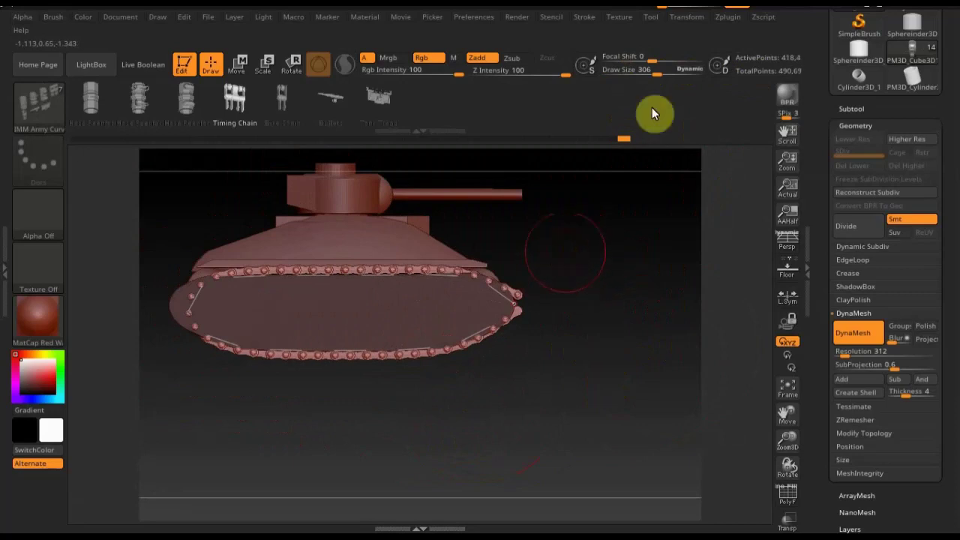
Step: Drag the chain curve's end so the chain wraps fully around the track
click(488, 283)
mouse_move(488, 284)
mouse_down()
mouse_move(407, 319)
mouse_move(508, 295)
mouse_move(536, 327)
mouse_up()
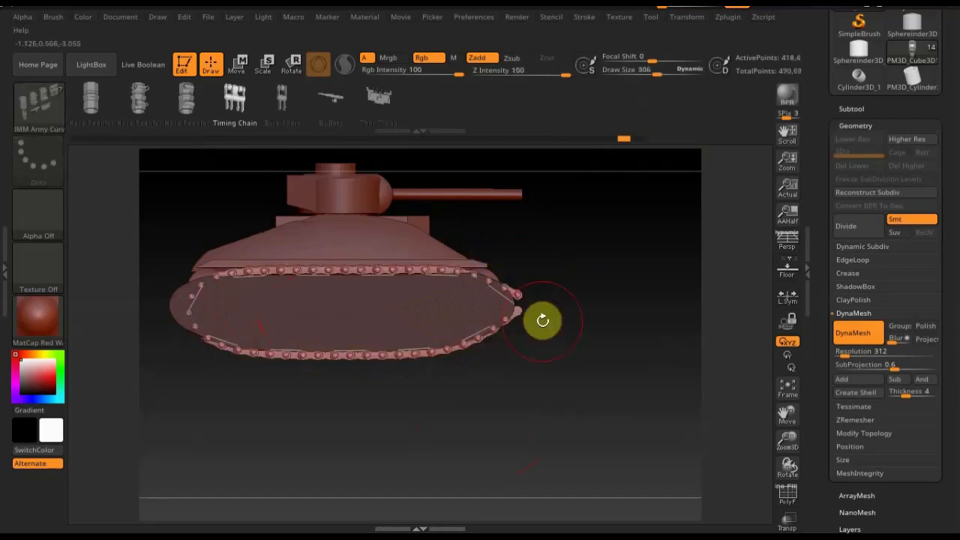
drag(542, 320, 542, 262)
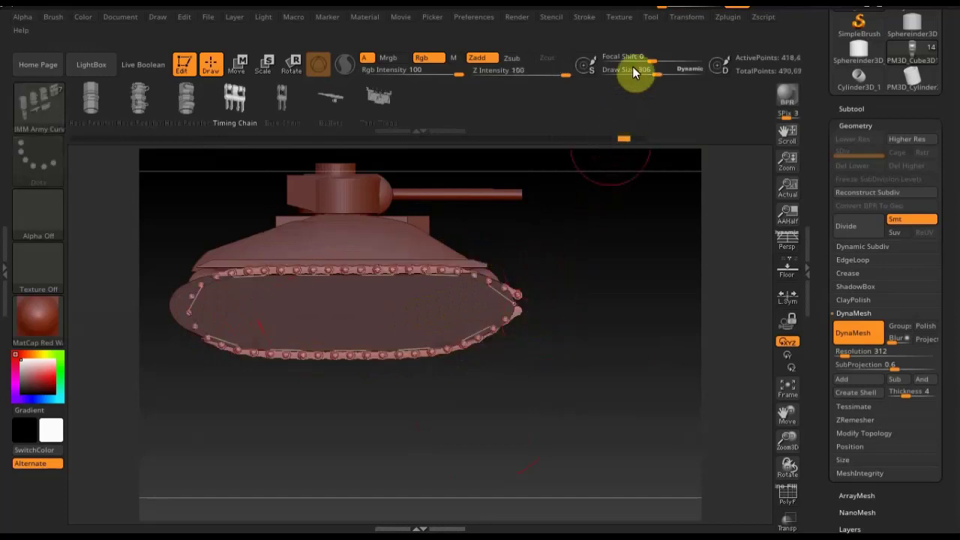
Step: Delete the guide curve via Curve Functions and display the subtool list
click(587, 19)
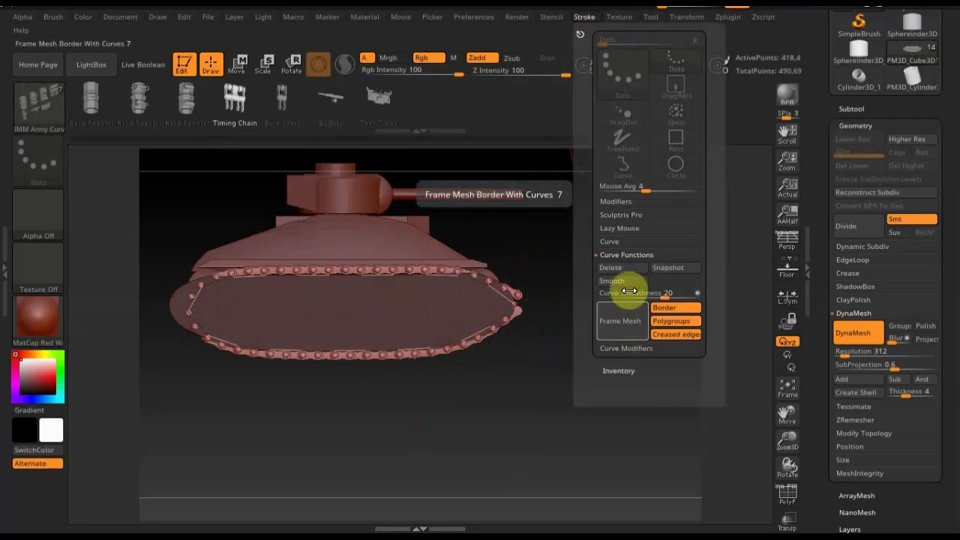
click(611, 268)
mouse_move(542, 374)
mouse_down()
mouse_move(502, 388)
mouse_move(552, 382)
mouse_up()
click(853, 109)
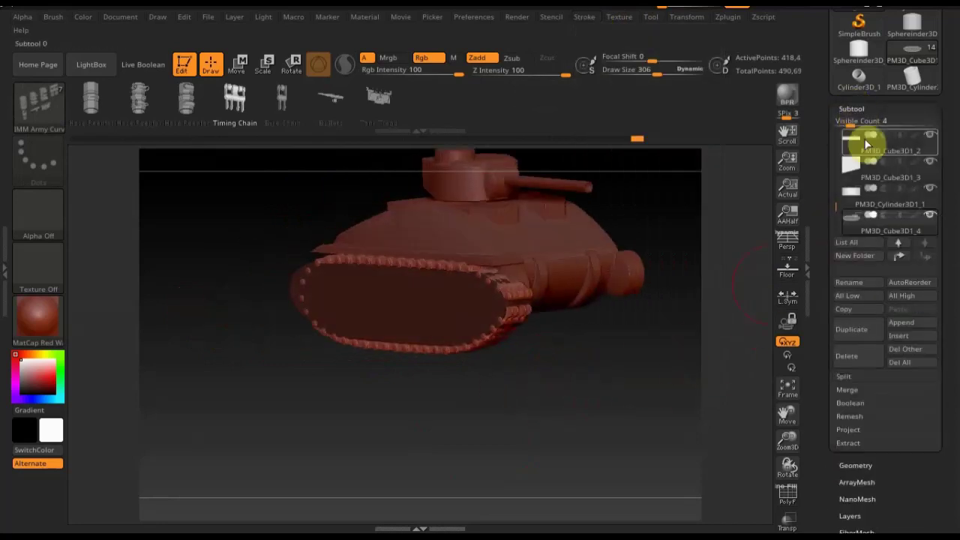
mouse_move(888, 222)
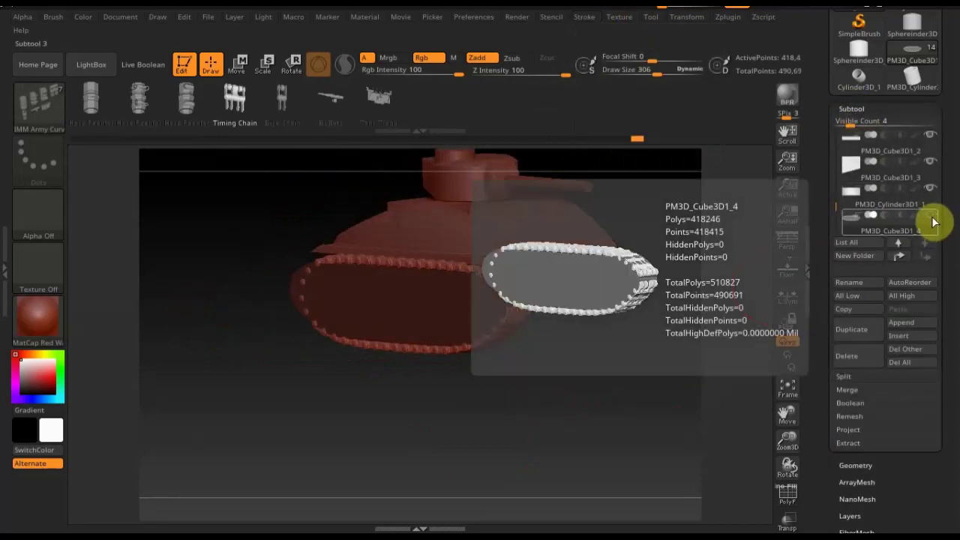
Step: Show the PolyF wireframe and Groups Split the track mesh into 3 subtools
mouse_move(677, 357)
mouse_down()
mouse_move(647, 389)
mouse_move(617, 391)
mouse_move(666, 418)
mouse_up()
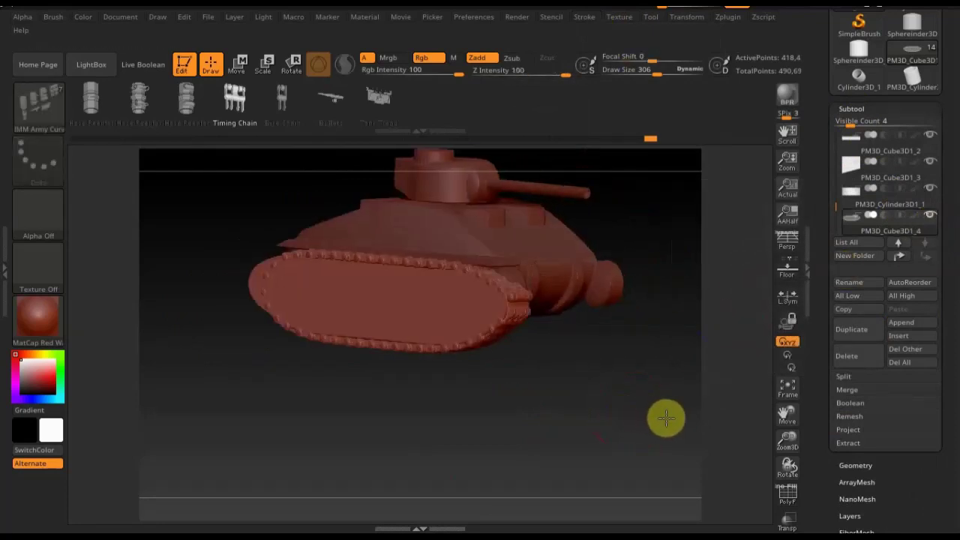
click(788, 493)
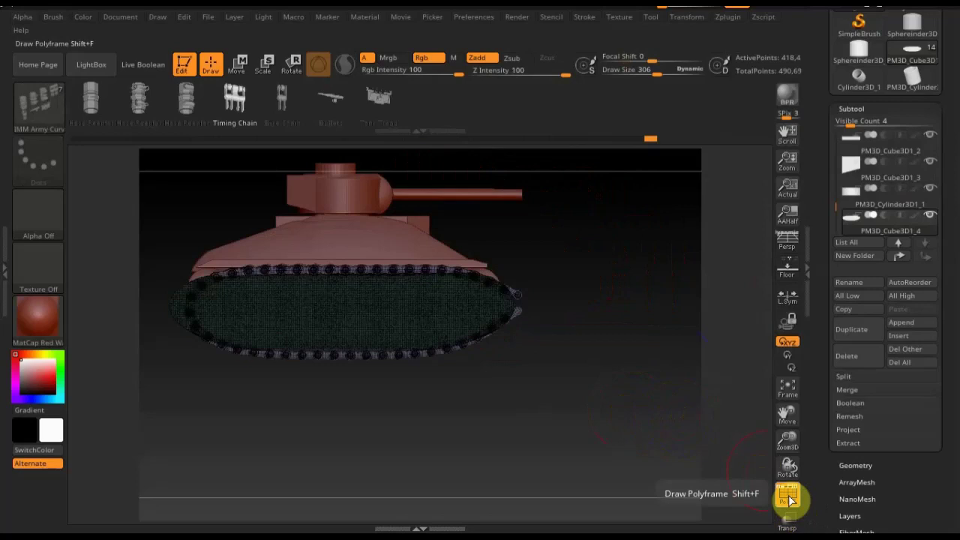
mouse_move(619, 430)
mouse_down()
mouse_move(589, 430)
mouse_move(607, 482)
mouse_move(604, 409)
mouse_move(613, 422)
mouse_up()
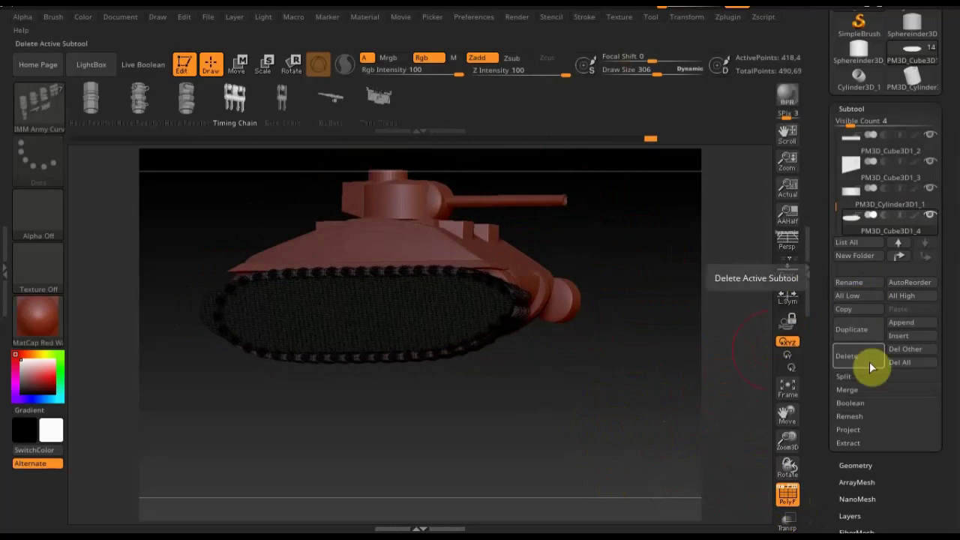
click(849, 378)
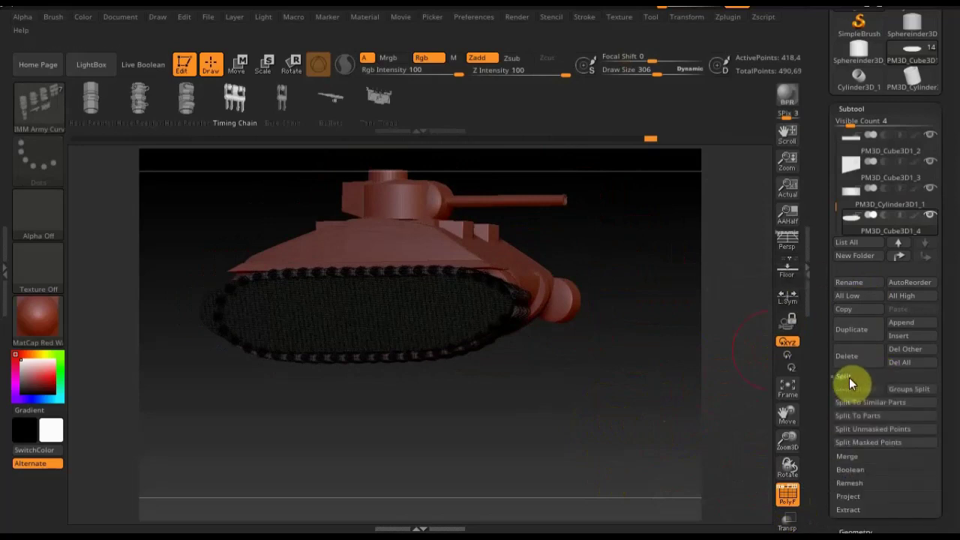
click(905, 389)
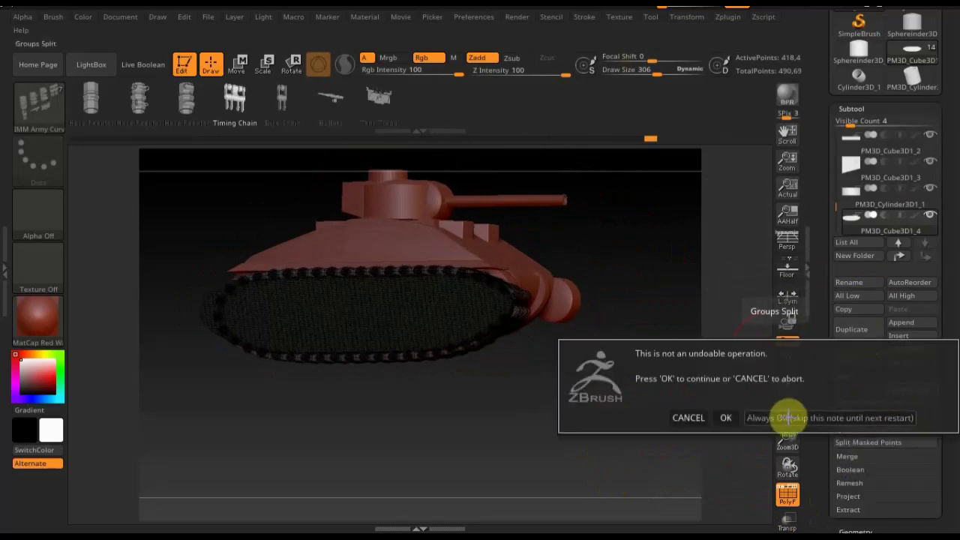
click(727, 418)
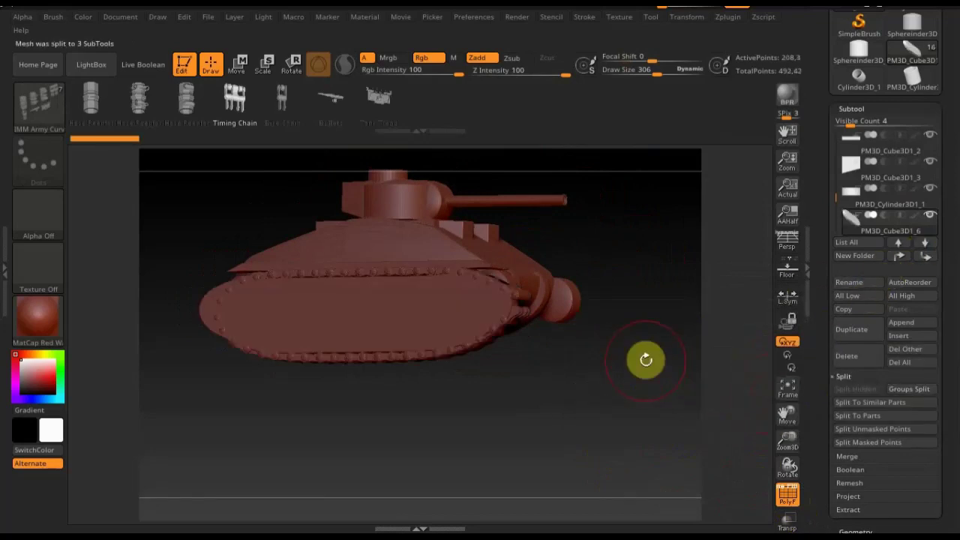
key(n)
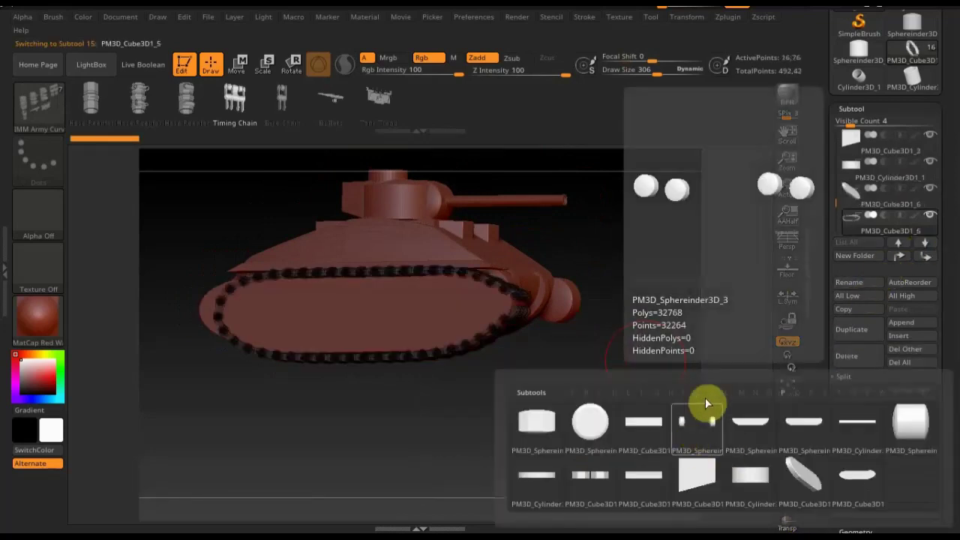
Step: Select the chain subtool PM3D_Cube3D1_5 and zoom in on the track's end with polygroup wireframe hidden
click(692, 428)
mouse_move(646, 363)
mouse_down()
mouse_move(676, 426)
mouse_move(653, 405)
mouse_up()
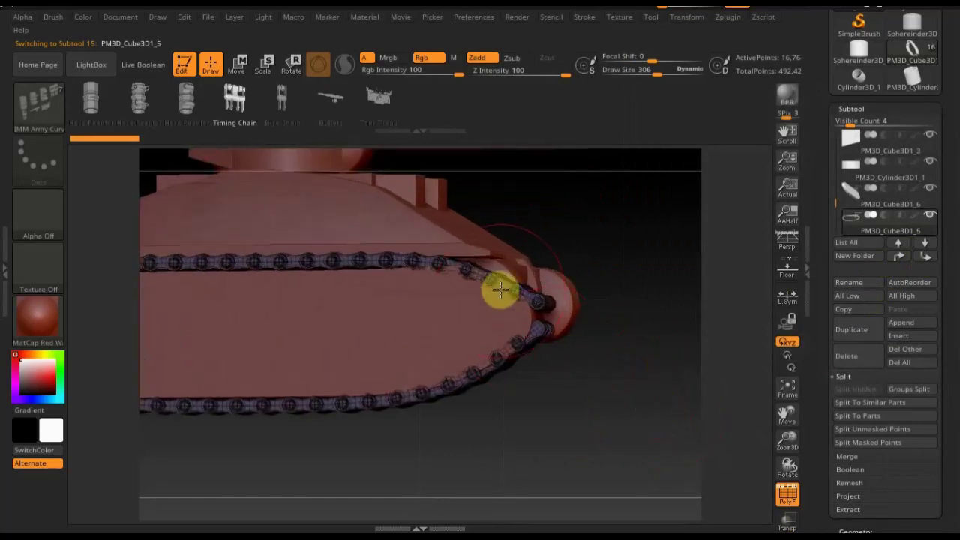
mouse_move(597, 390)
mouse_down()
mouse_move(585, 413)
mouse_move(632, 377)
mouse_up()
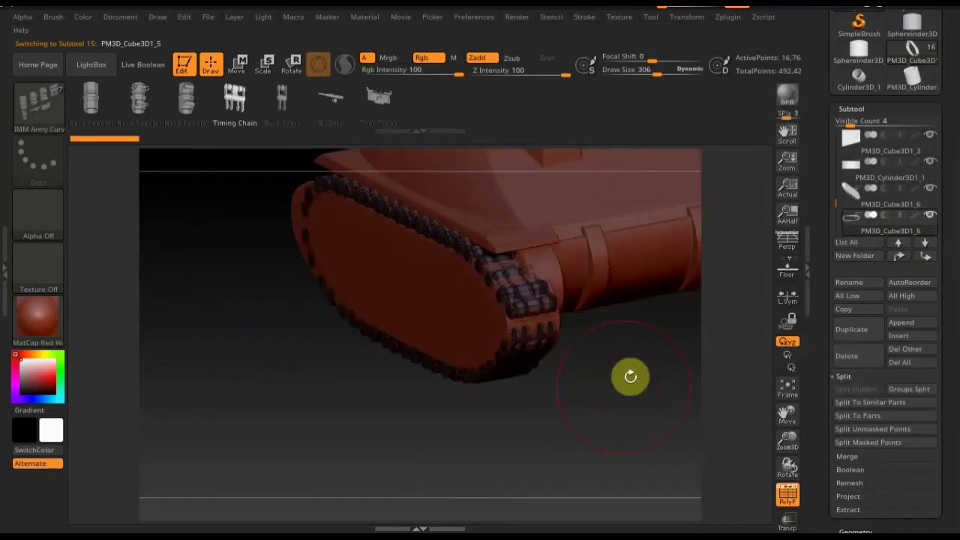
click(783, 494)
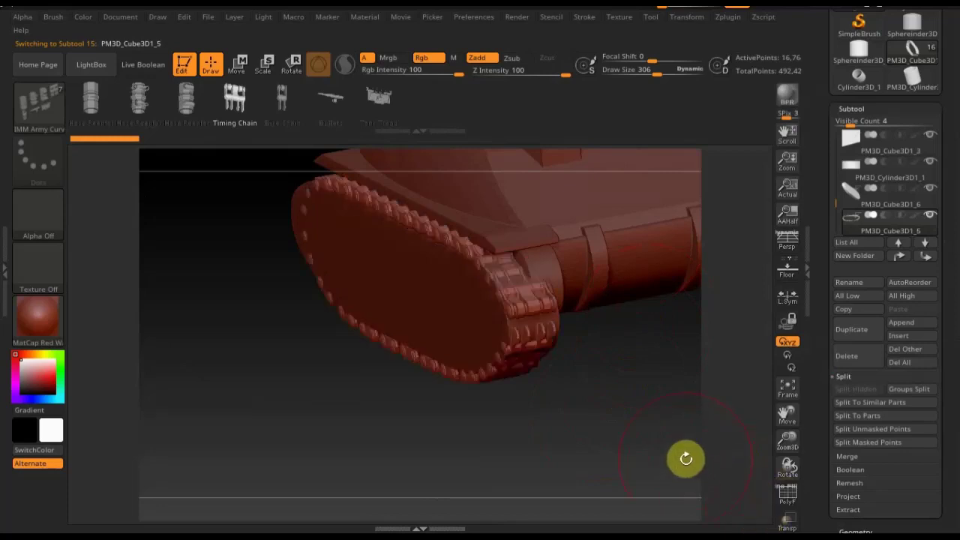
drag(669, 443, 681, 520)
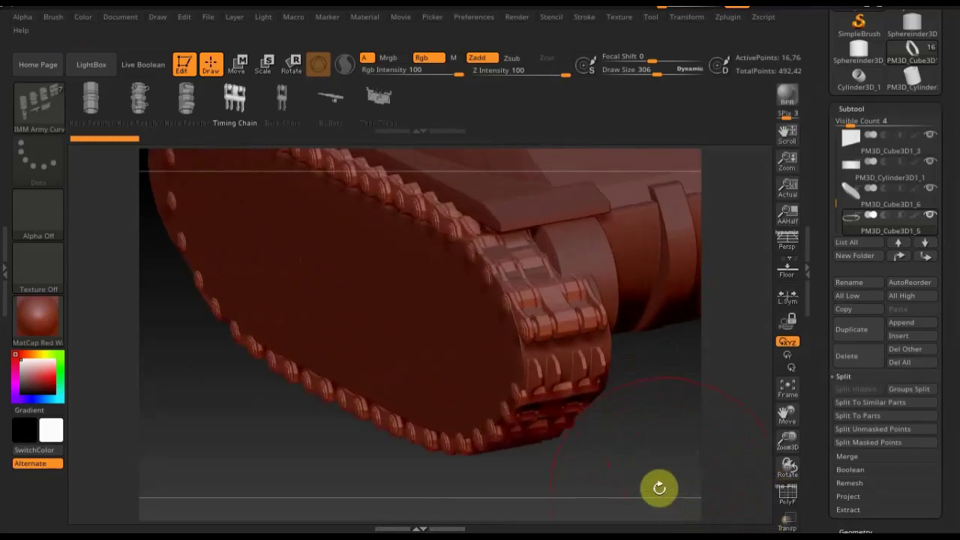
drag(681, 469, 690, 463)
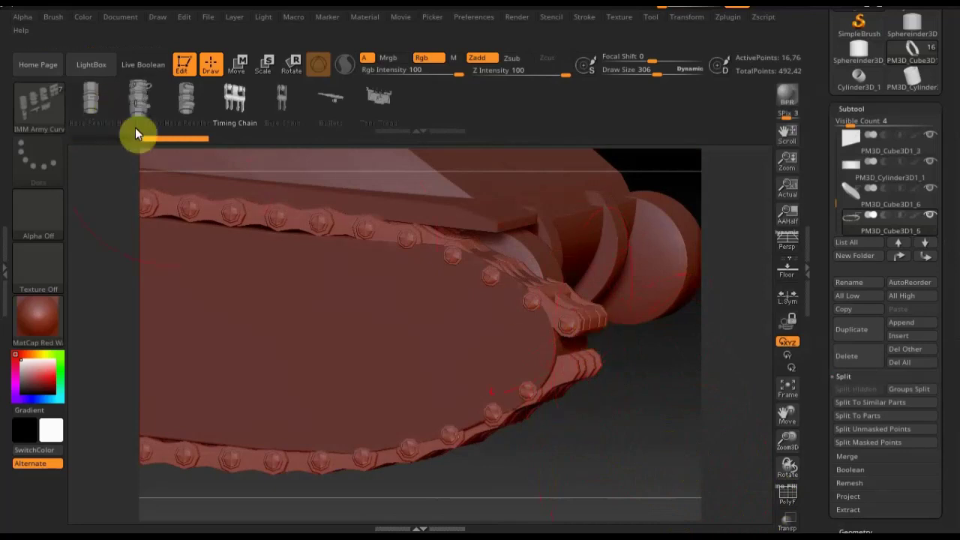
Step: Pick the Move Topological brush, undo the last chain deformation, and reveal the Geometry settings
click(46, 110)
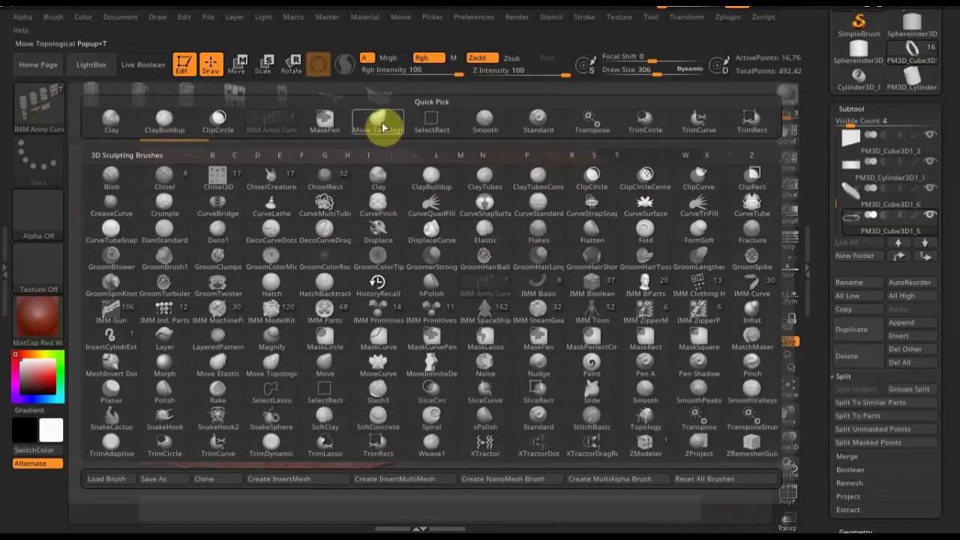
click(379, 120)
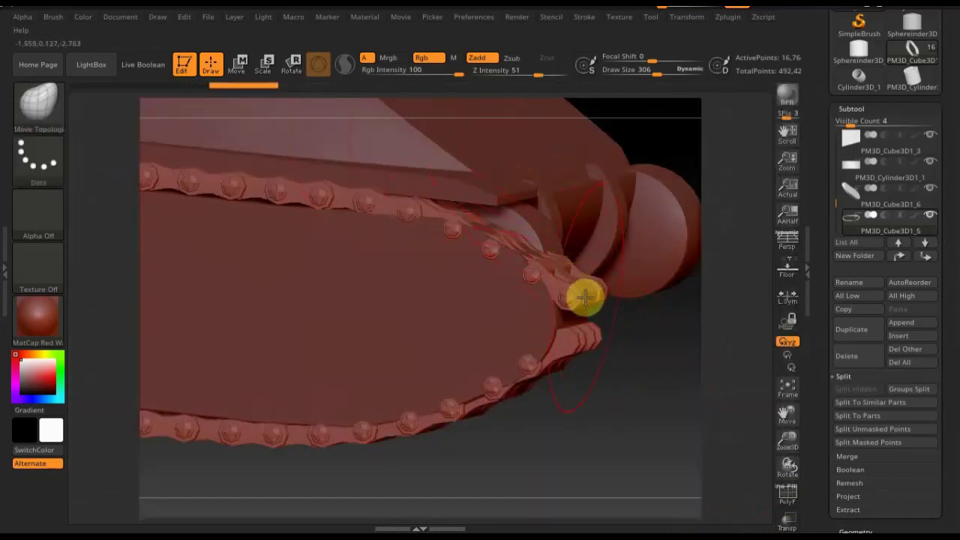
key(ctrl+z)
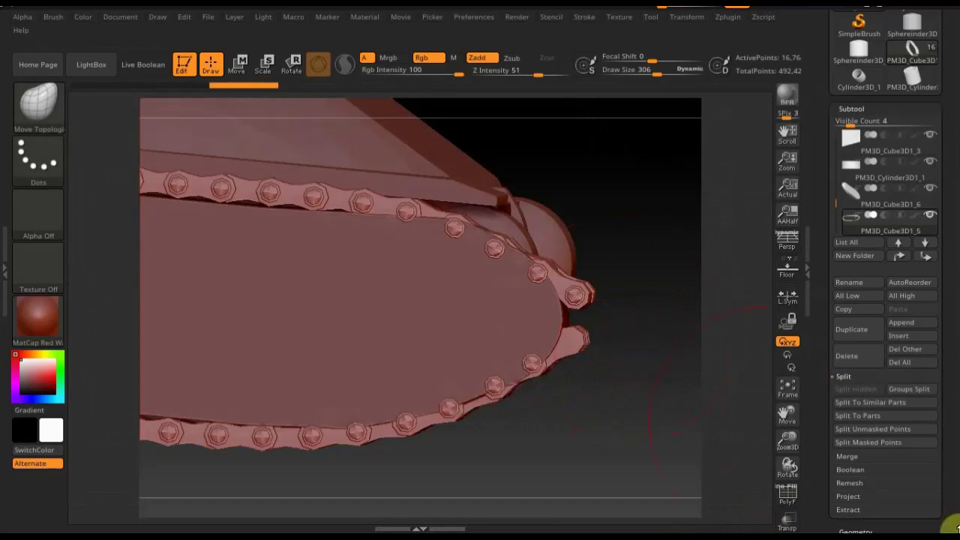
drag(956, 504, 957, 411)
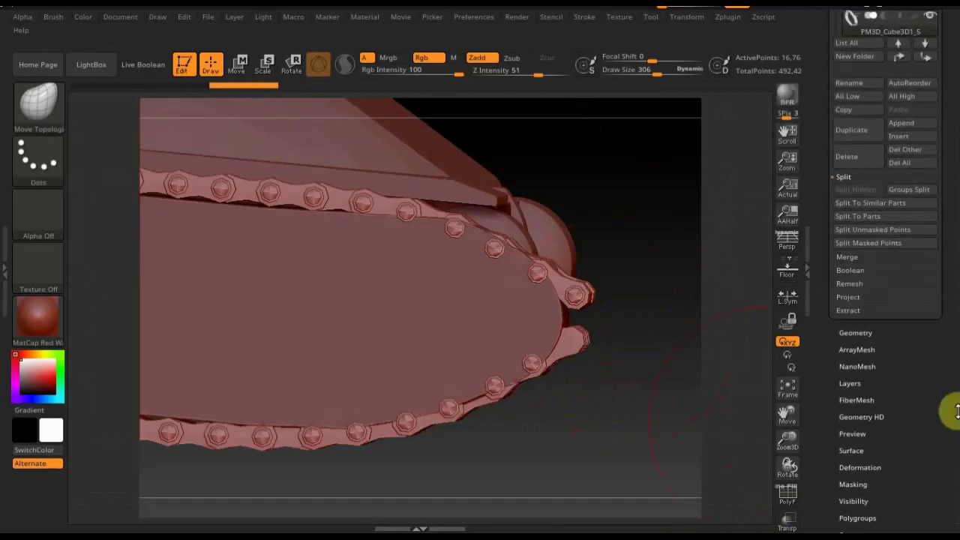
click(859, 332)
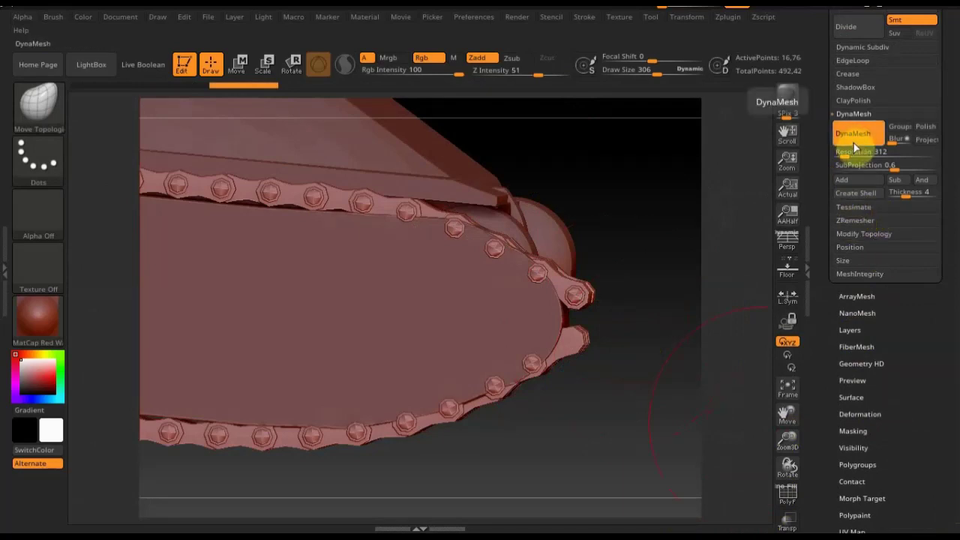
Step: Set DynaMesh resolution to 432, turn on PolyF, and remesh the chain track
drag(847, 154, 851, 153)
mouse_move(728, 199)
ctrl+mouse_down()
mouse_move(625, 220)
mouse_move(707, 337)
ctrl+mouse_up()
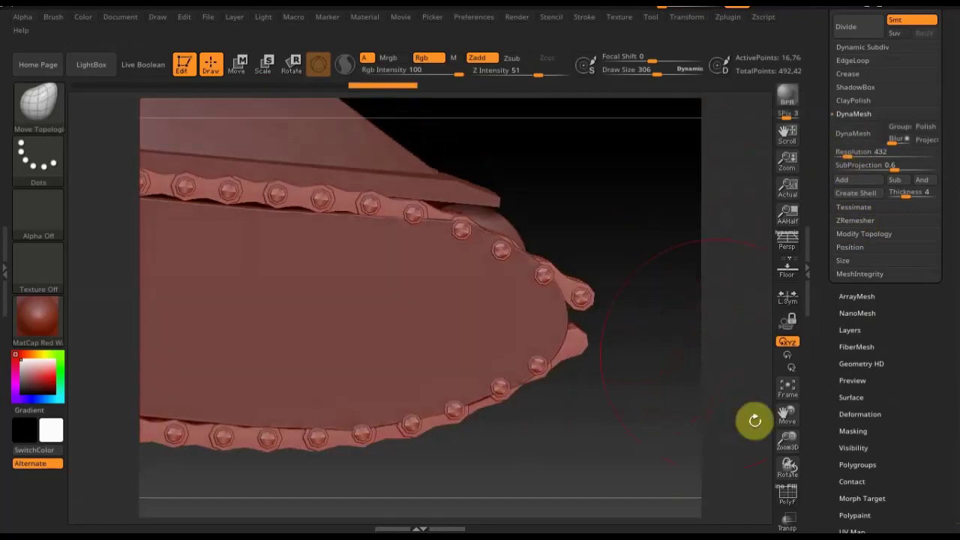
click(787, 493)
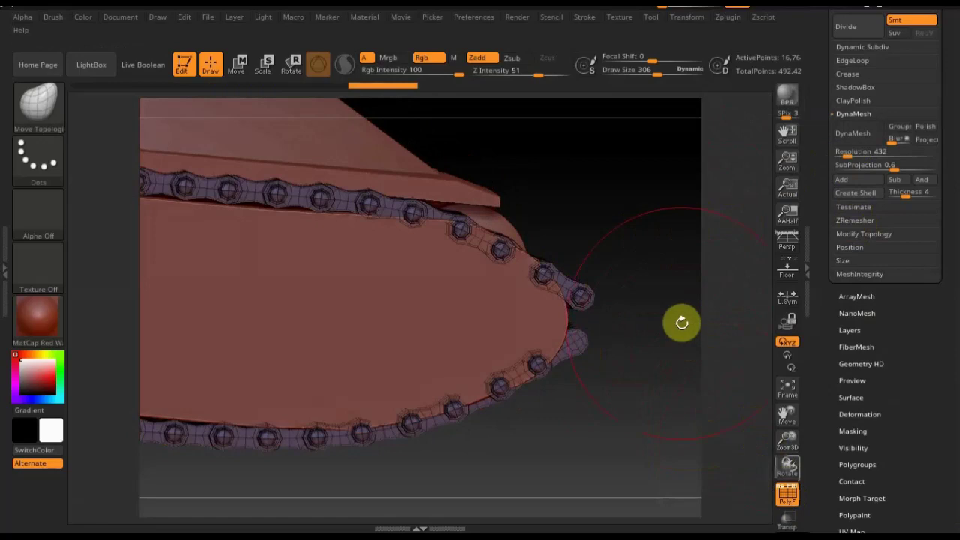
key(ctrl)
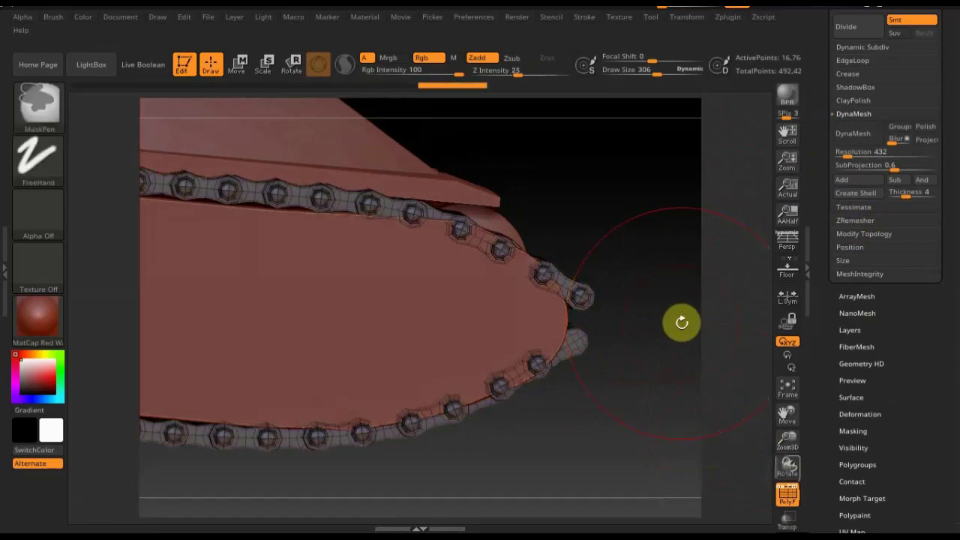
click(862, 142)
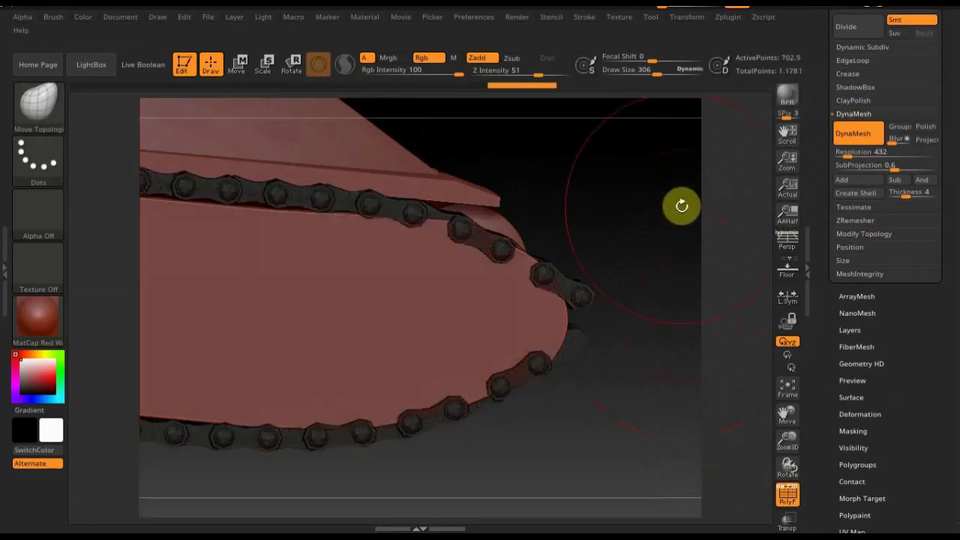
drag(630, 223, 649, 208)
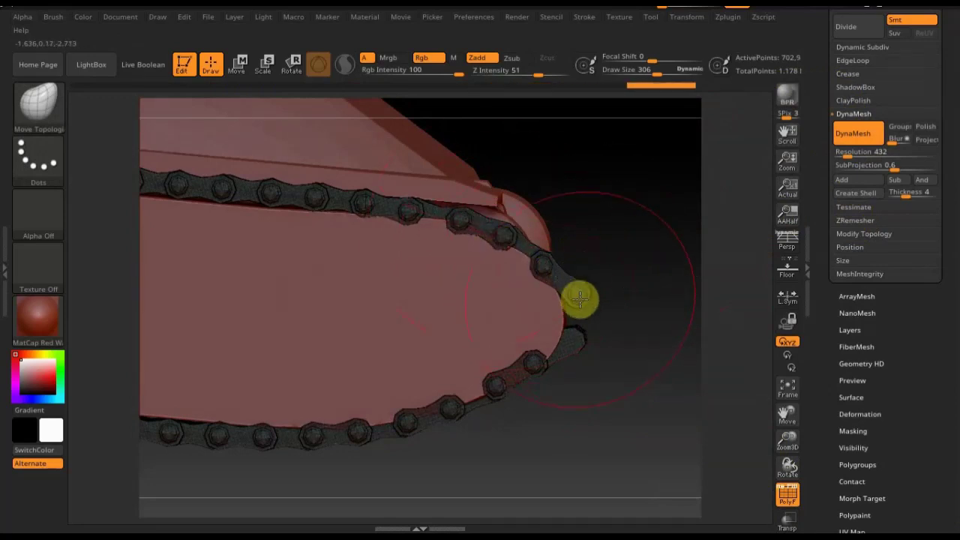
mouse_move(640, 315)
mouse_down()
mouse_move(529, 320)
mouse_move(595, 302)
mouse_up()
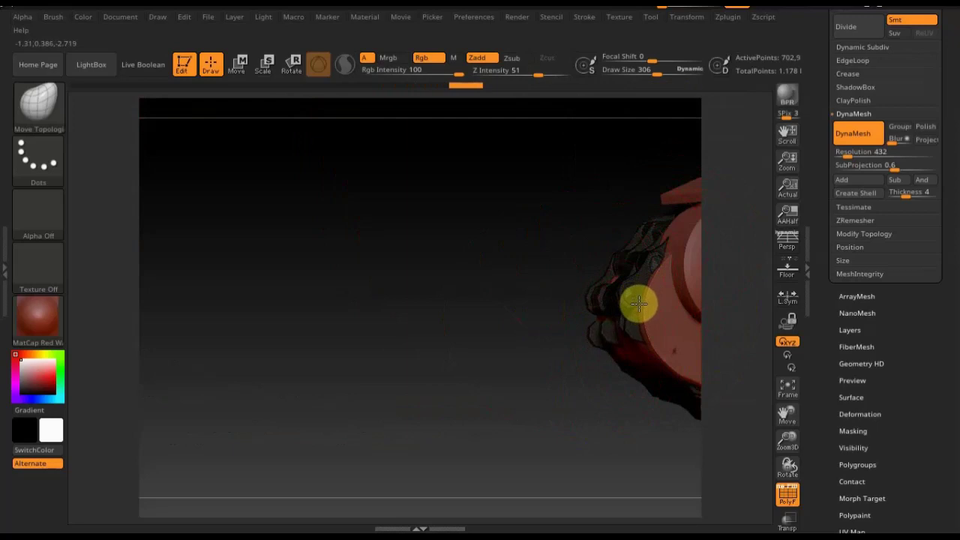
drag(493, 315, 607, 320)
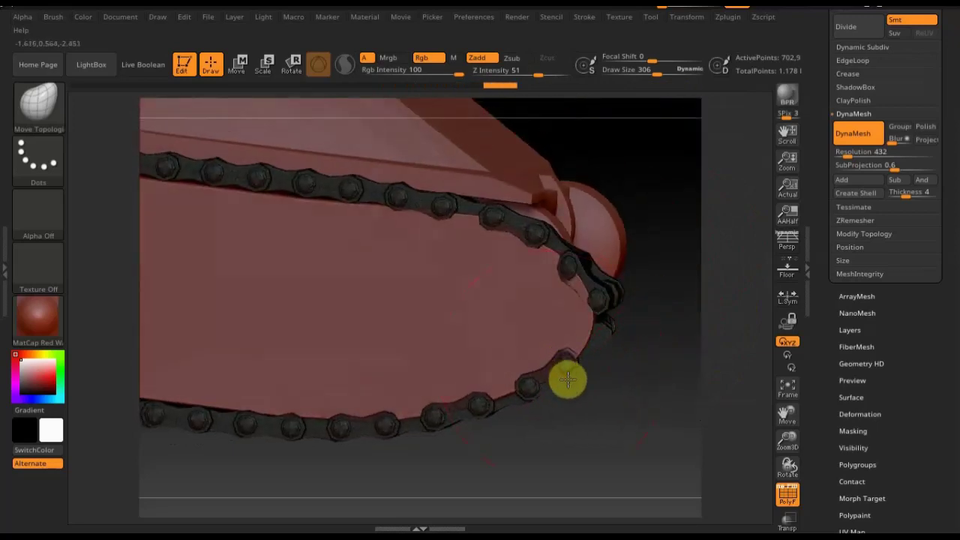
mouse_move(637, 393)
mouse_down()
mouse_move(625, 392)
mouse_move(668, 383)
mouse_up()
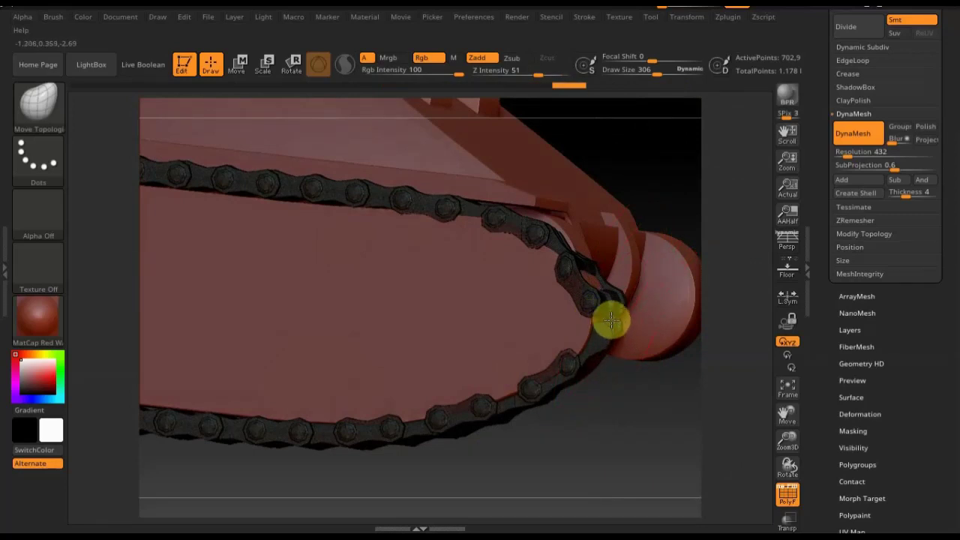
mouse_move(600, 397)
mouse_down()
mouse_move(573, 402)
mouse_move(561, 347)
mouse_up()
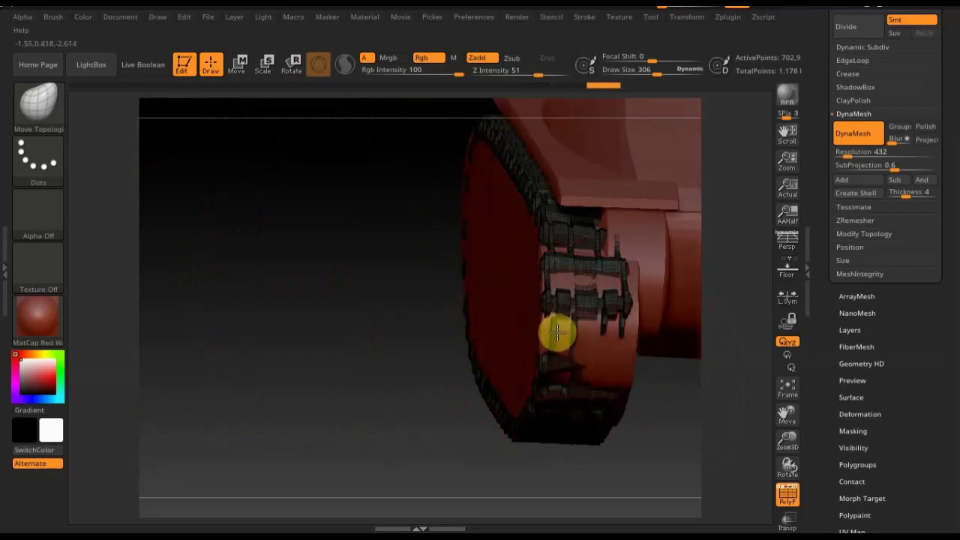
mouse_move(638, 445)
mouse_down()
mouse_move(665, 450)
mouse_move(546, 372)
mouse_up()
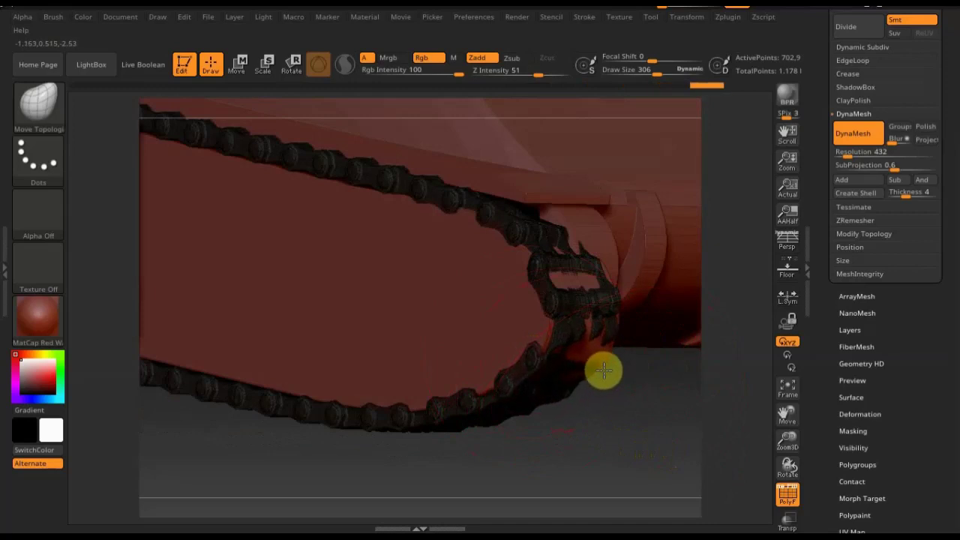
drag(610, 398, 604, 388)
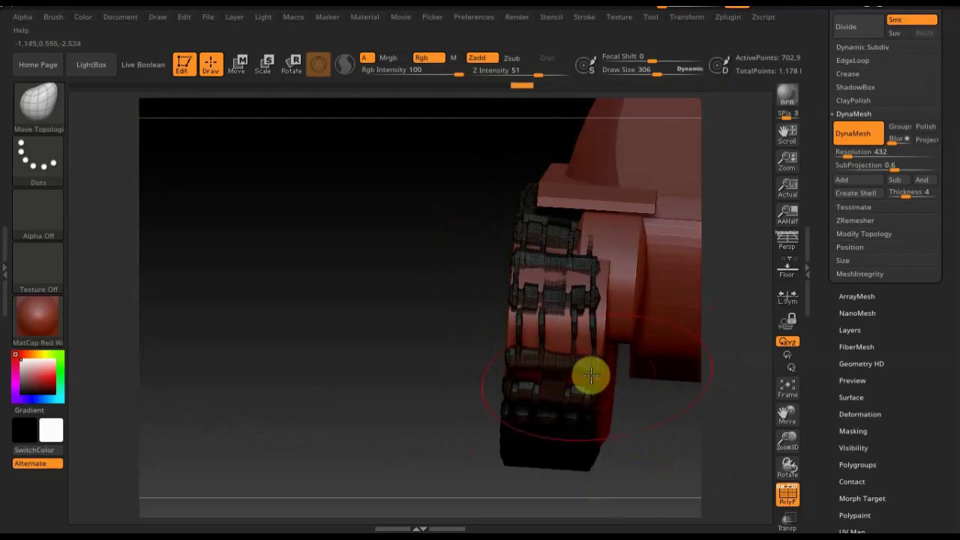
mouse_move(435, 367)
mouse_down()
mouse_move(446, 366)
mouse_move(457, 387)
mouse_move(428, 431)
mouse_move(401, 433)
mouse_move(450, 375)
mouse_move(445, 334)
mouse_move(468, 349)
mouse_up()
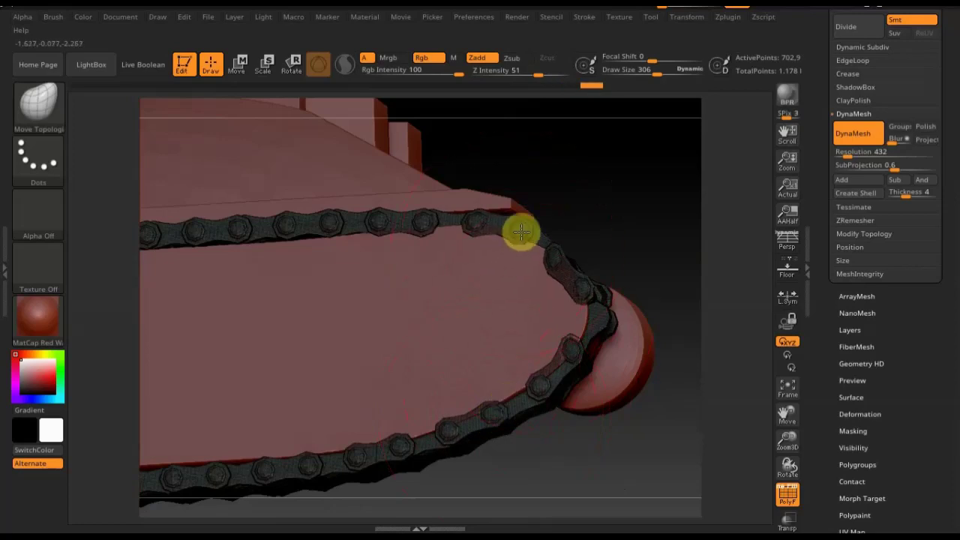
mouse_move(617, 205)
mouse_down()
mouse_move(670, 227)
mouse_move(697, 225)
mouse_move(651, 298)
mouse_up()
drag(673, 244, 602, 236)
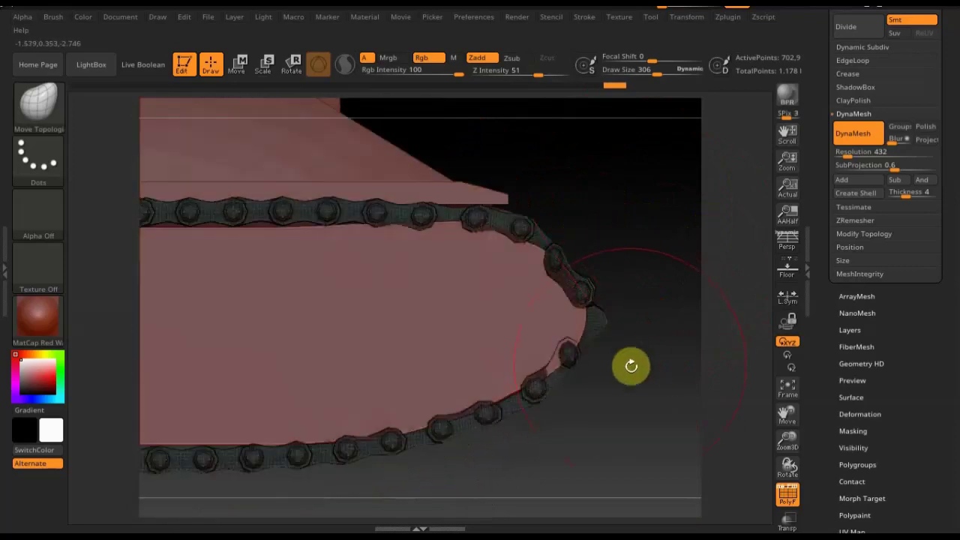
mouse_move(632, 372)
mouse_down()
mouse_move(619, 266)
mouse_move(587, 350)
mouse_move(714, 364)
mouse_move(698, 360)
mouse_up()
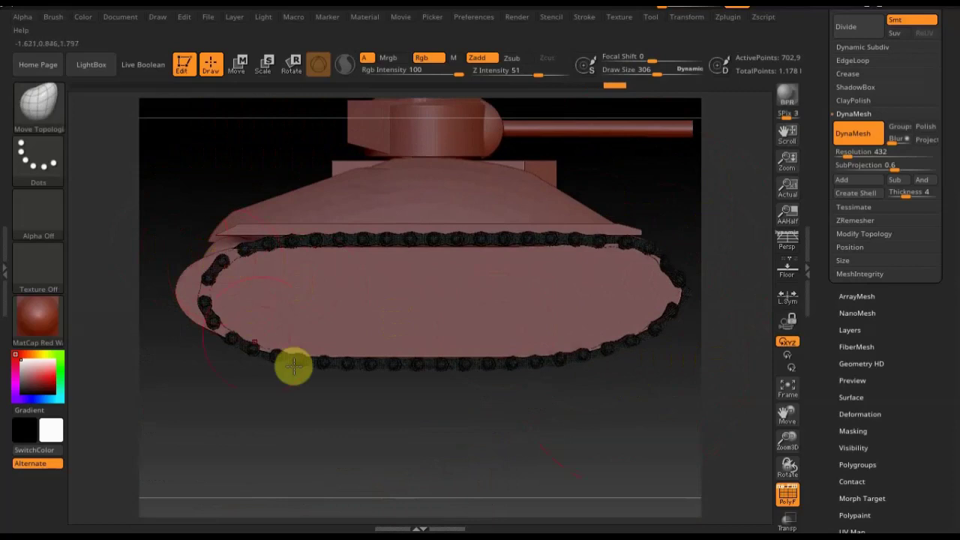
mouse_move(332, 401)
mouse_down()
mouse_move(343, 401)
mouse_move(313, 398)
mouse_up()
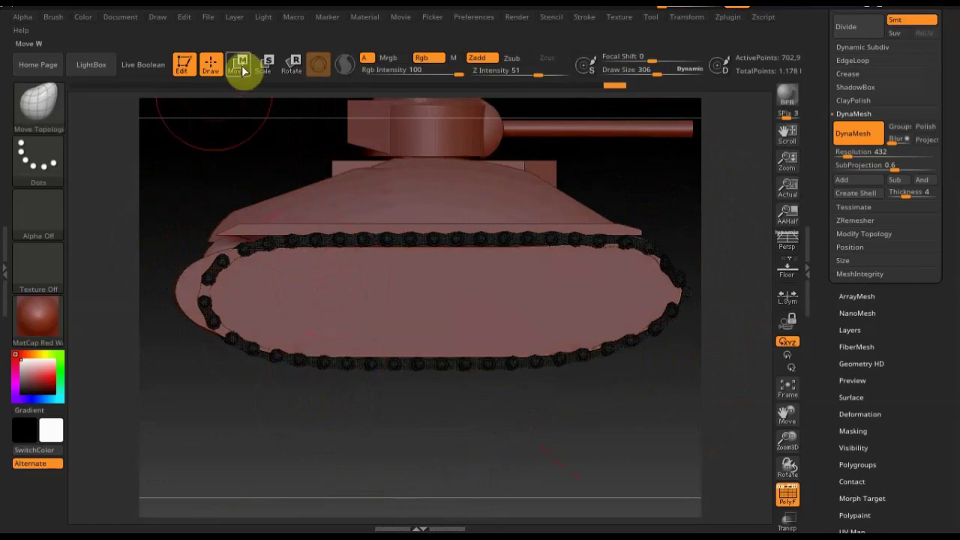
Step: Scroll the tray up and make the chain track PM3D_Cube3D1_5 the active subtool
drag(949, 85, 915, 122)
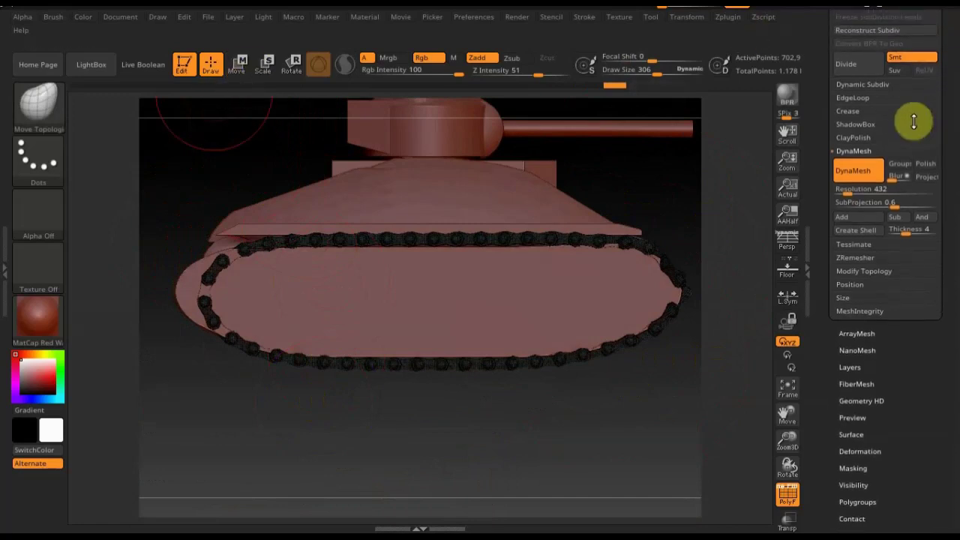
drag(955, 48, 950, 125)
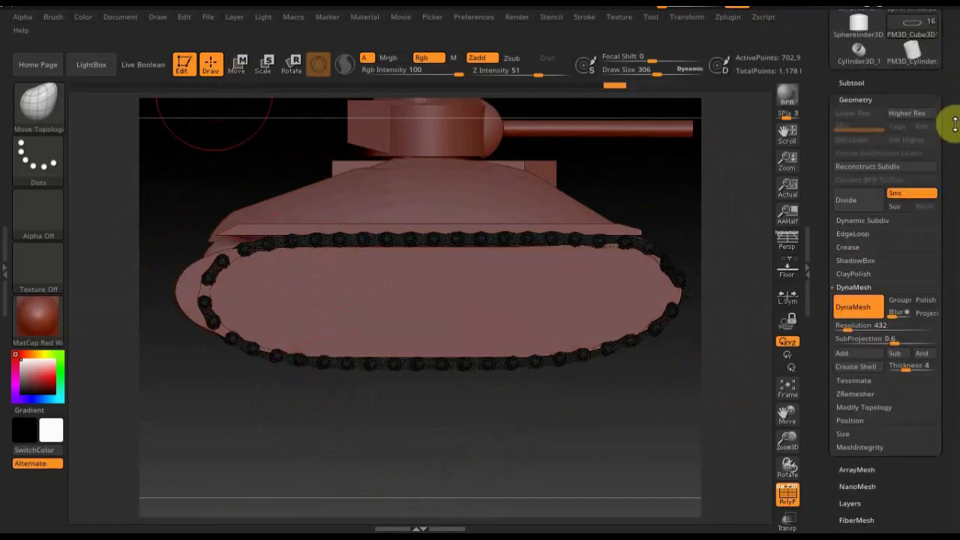
click(855, 82)
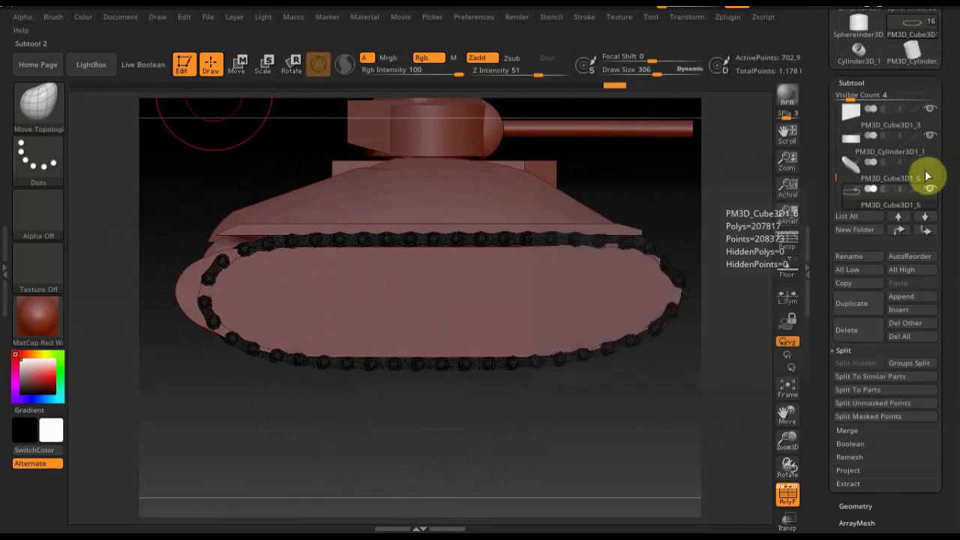
mouse_move(863, 152)
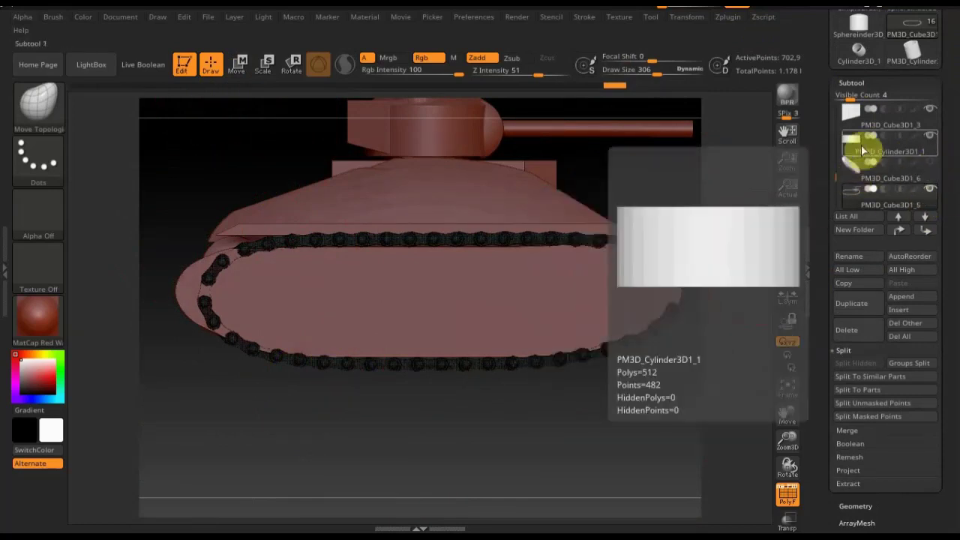
click(870, 199)
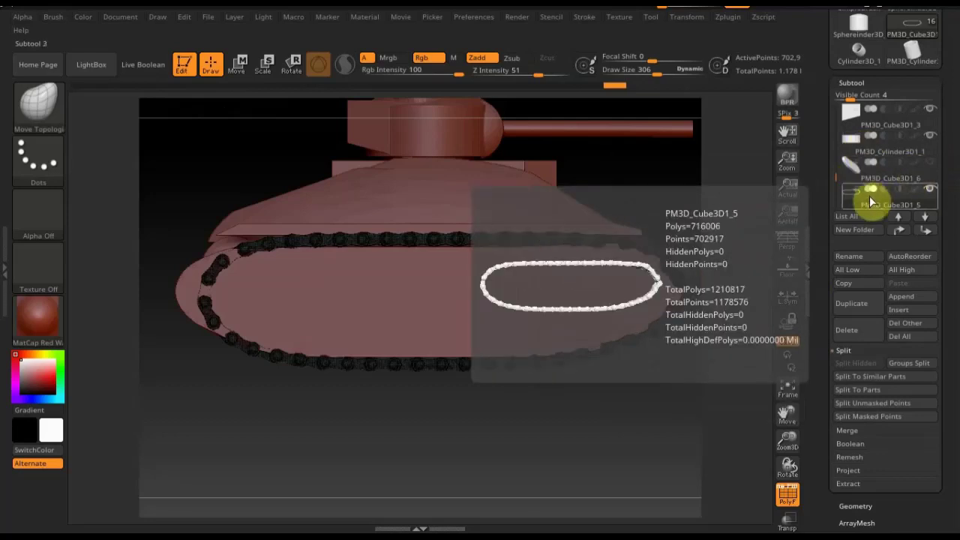
Step: Slide the chain track outward along the X axis with the Move gizmo, then return to Draw
mouse_move(622, 394)
mouse_down()
mouse_move(593, 398)
mouse_move(592, 377)
mouse_move(523, 326)
mouse_move(522, 334)
mouse_move(426, 300)
mouse_up()
click(237, 65)
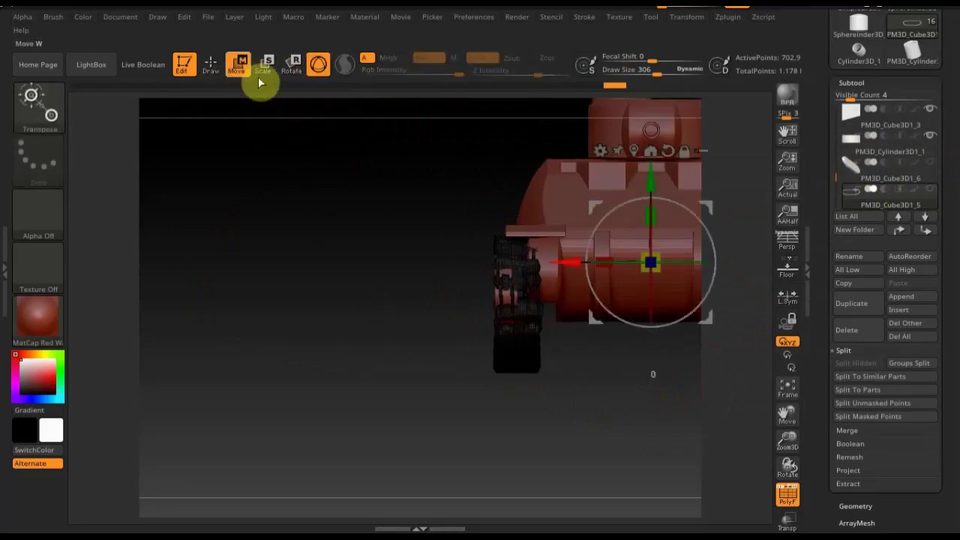
drag(563, 261, 487, 262)
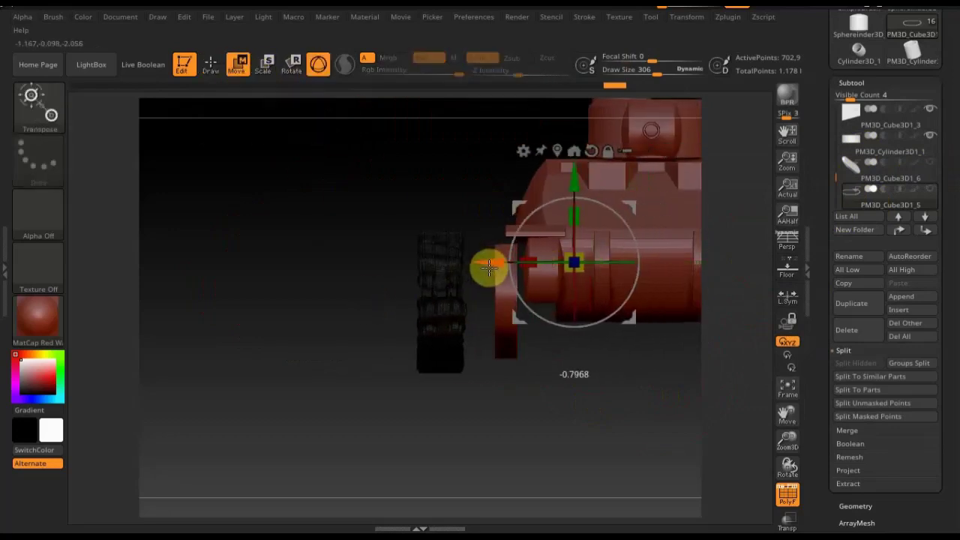
mouse_move(526, 412)
mouse_down()
mouse_move(490, 418)
mouse_move(510, 420)
mouse_move(514, 385)
mouse_up()
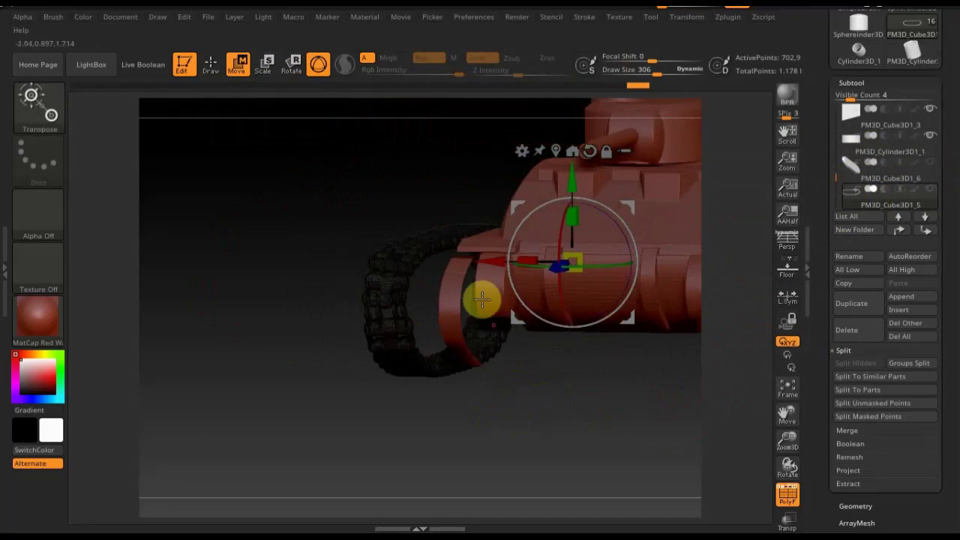
click(219, 63)
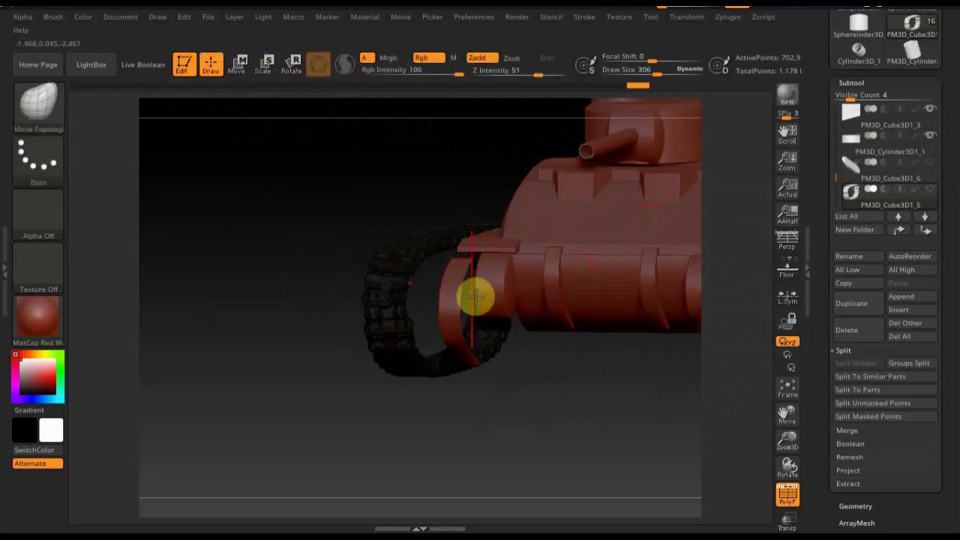
Step: Hide the dark track loop and make PM3D_Cylinder3D1_1 the active subtool
click(861, 182)
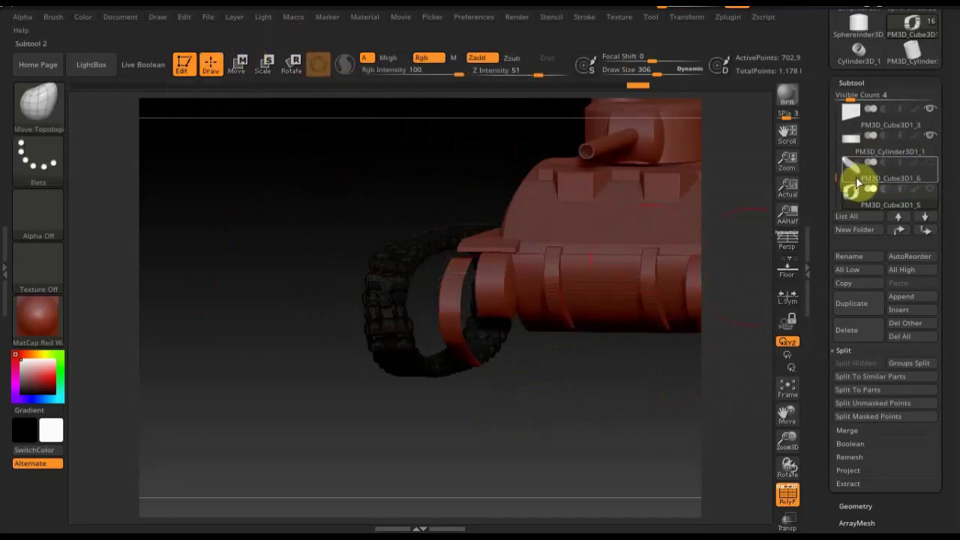
click(928, 162)
click(914, 150)
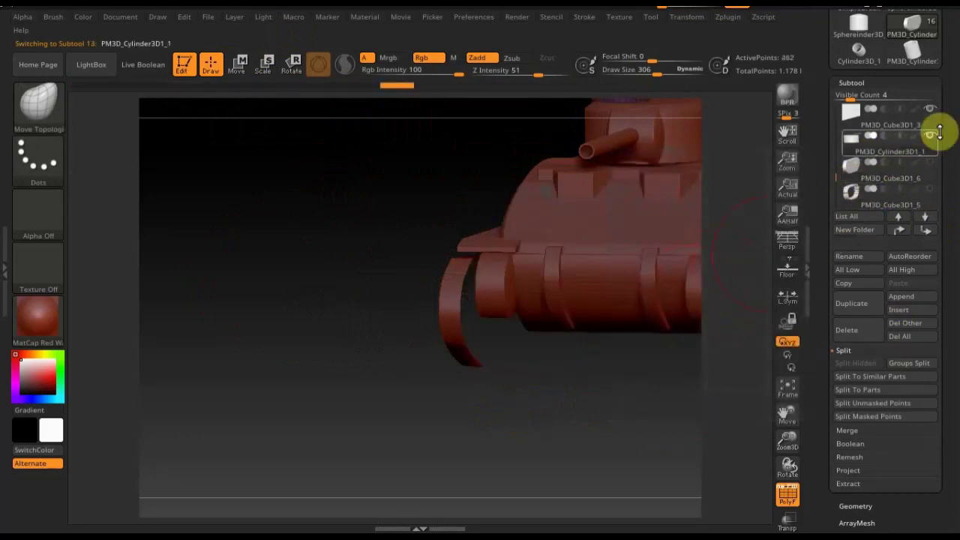
mouse_move(524, 440)
mouse_down()
mouse_move(588, 448)
mouse_move(537, 437)
mouse_up()
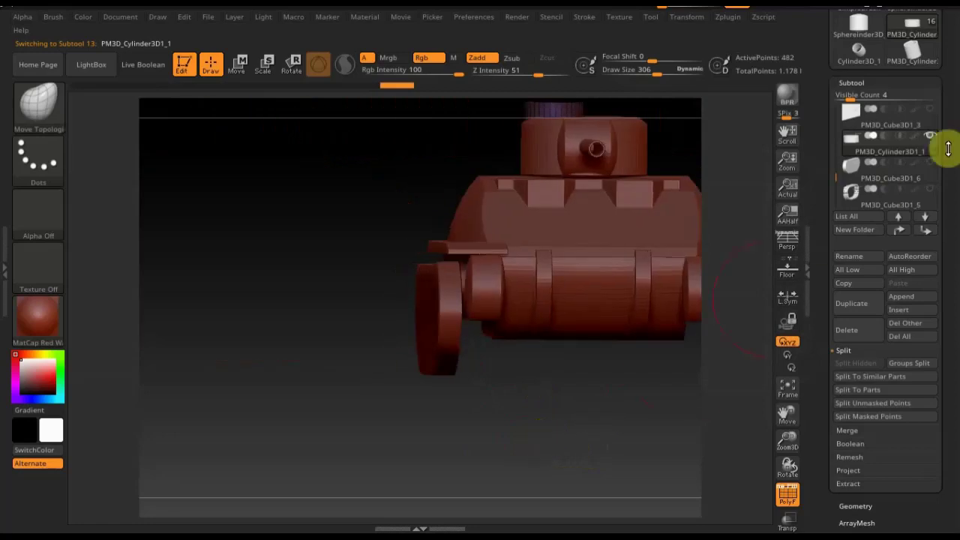
Step: Step through PM3D_Cube3D1_3 and PM3D_Cylinder3D1_1, ending on PM3D_Cube3D1_6
click(904, 222)
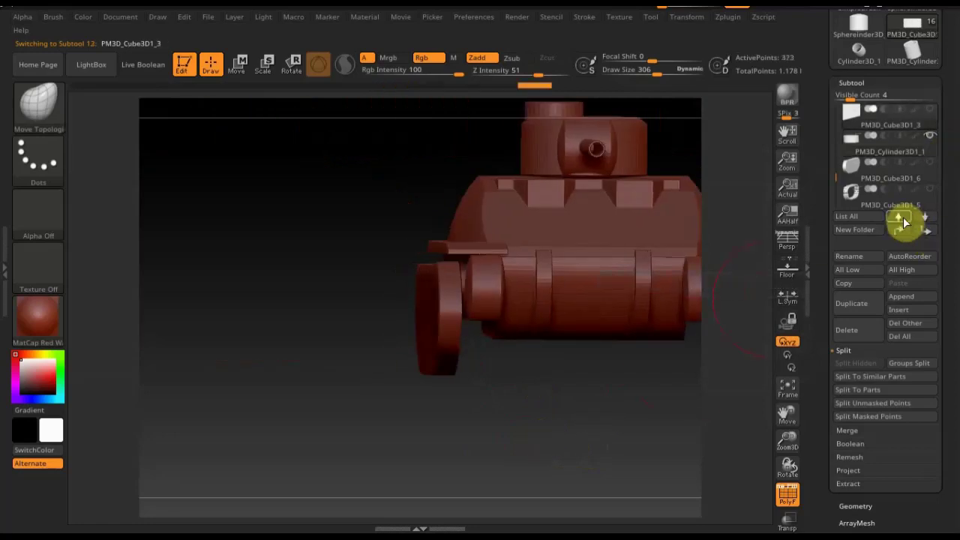
click(904, 222)
mouse_move(852, 120)
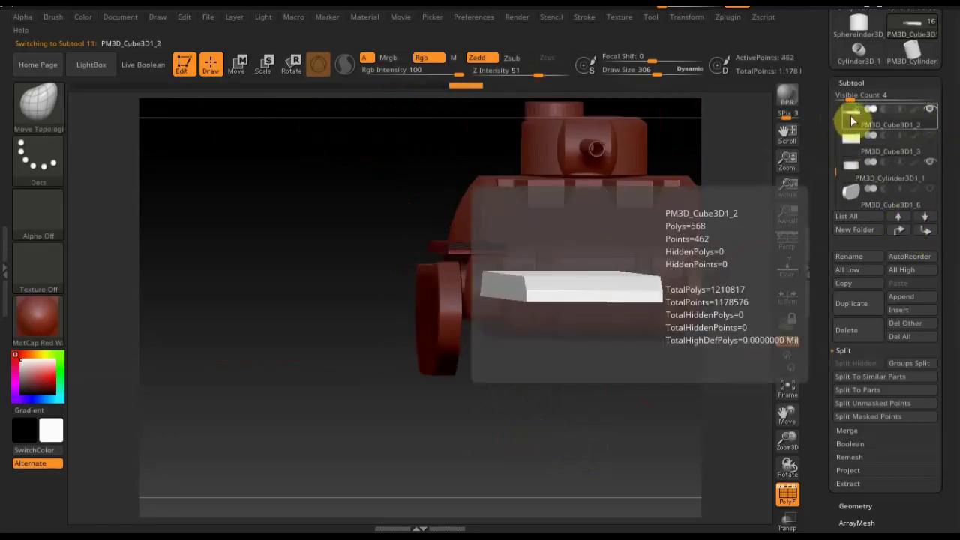
click(860, 152)
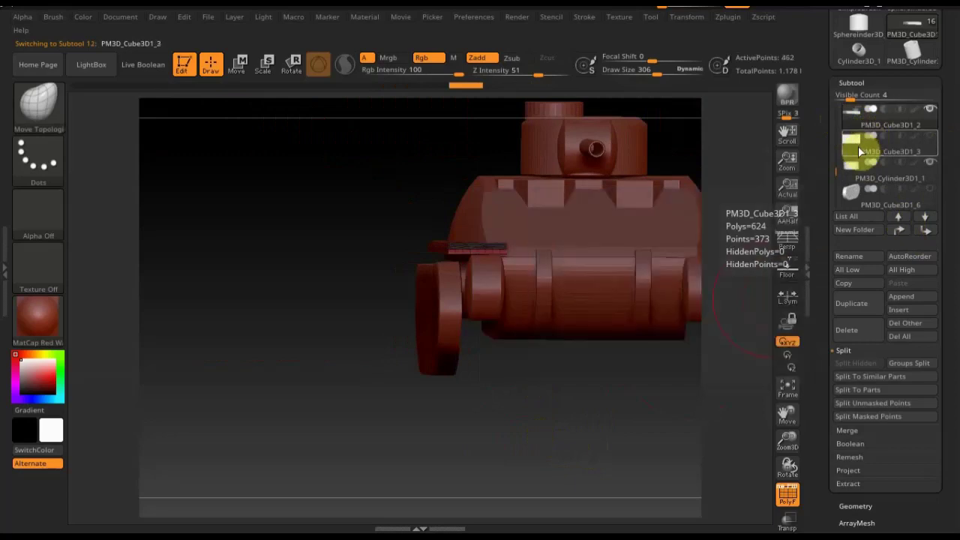
click(857, 178)
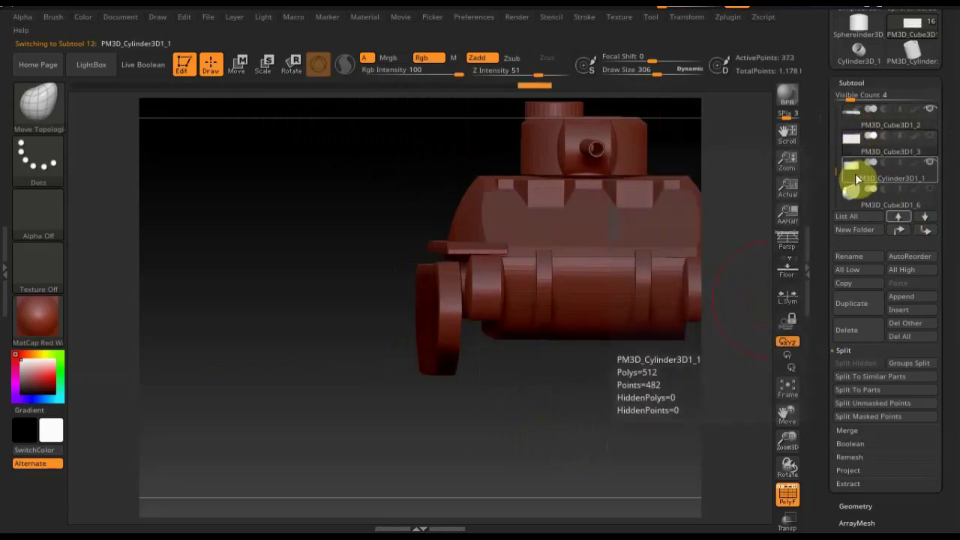
click(857, 199)
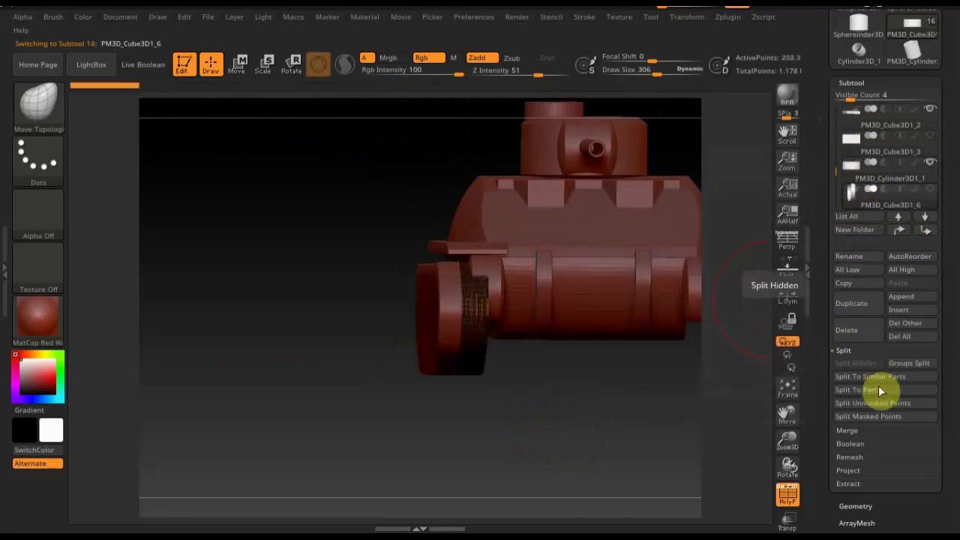
Step: Delete the unused PM3D_Cube3D1_6 subtool and reselect the chain PM3D_Cube3D1_5
click(855, 338)
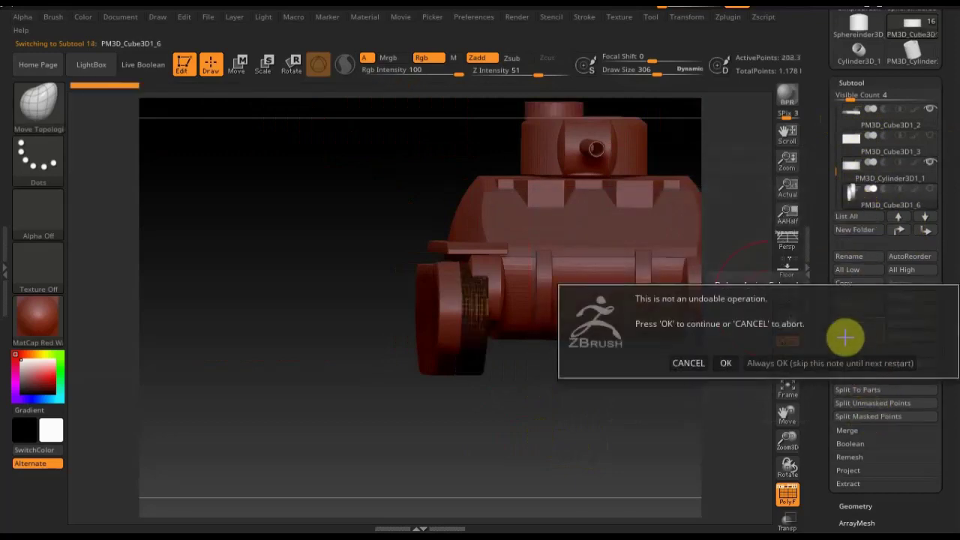
click(724, 363)
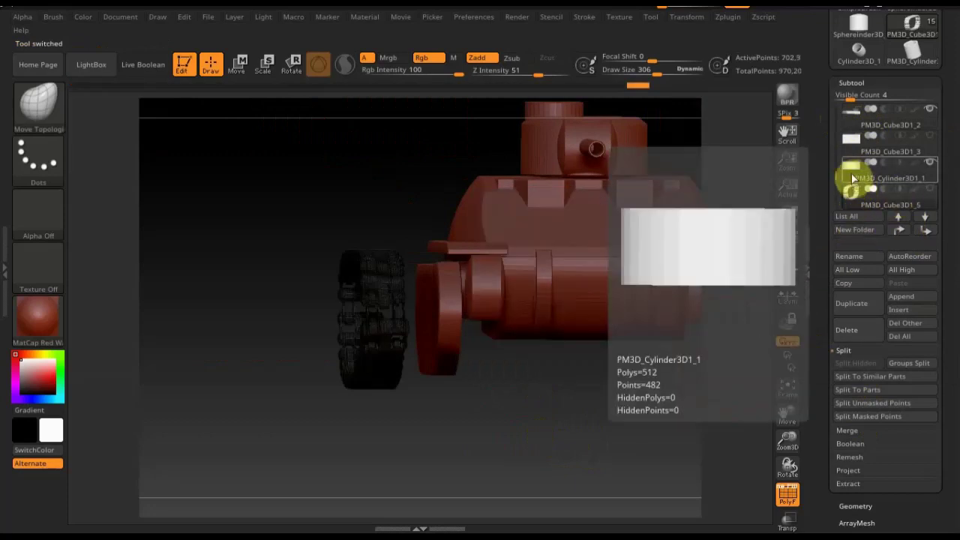
click(850, 174)
click(846, 150)
click(851, 193)
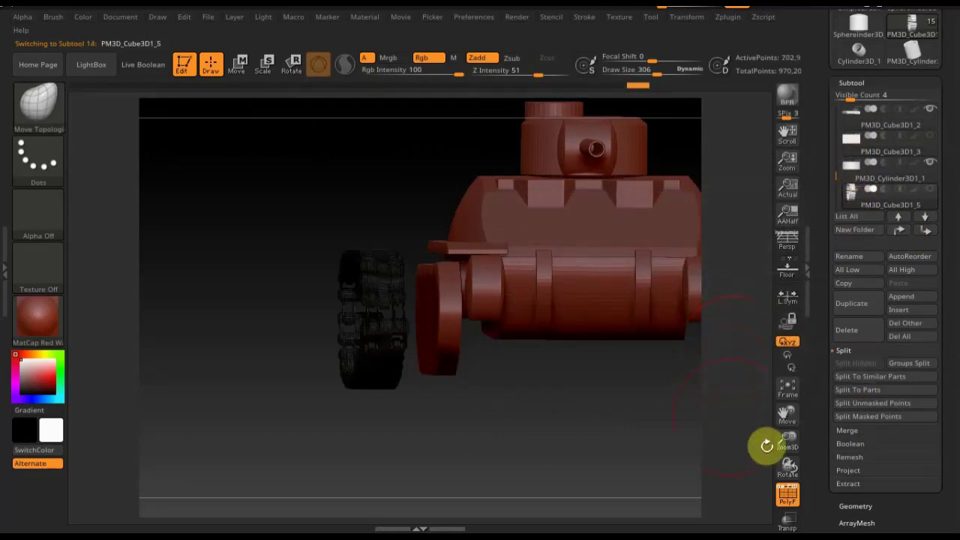
drag(610, 435, 604, 435)
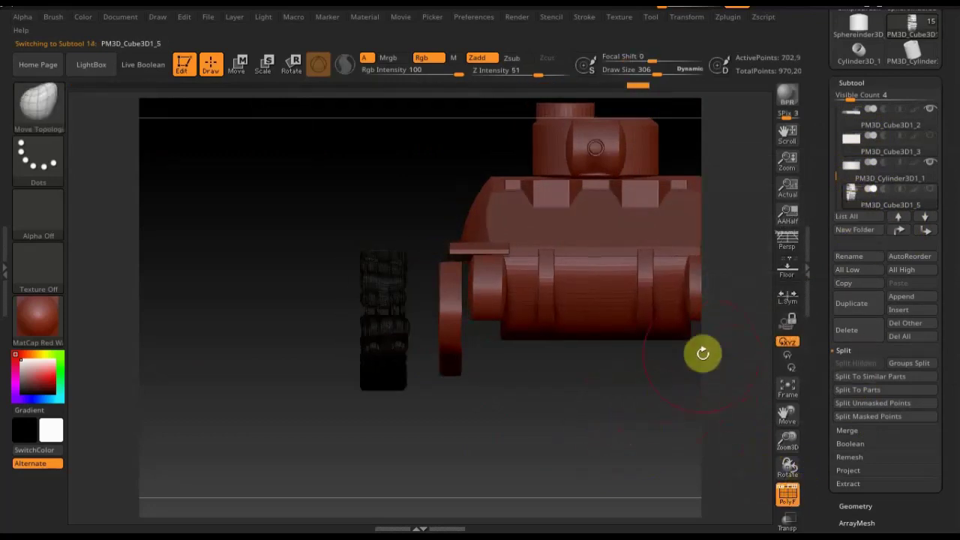
Step: Delete the PM3D_Cube3D1_4 subtool and turn off the polygroup frames
click(930, 218)
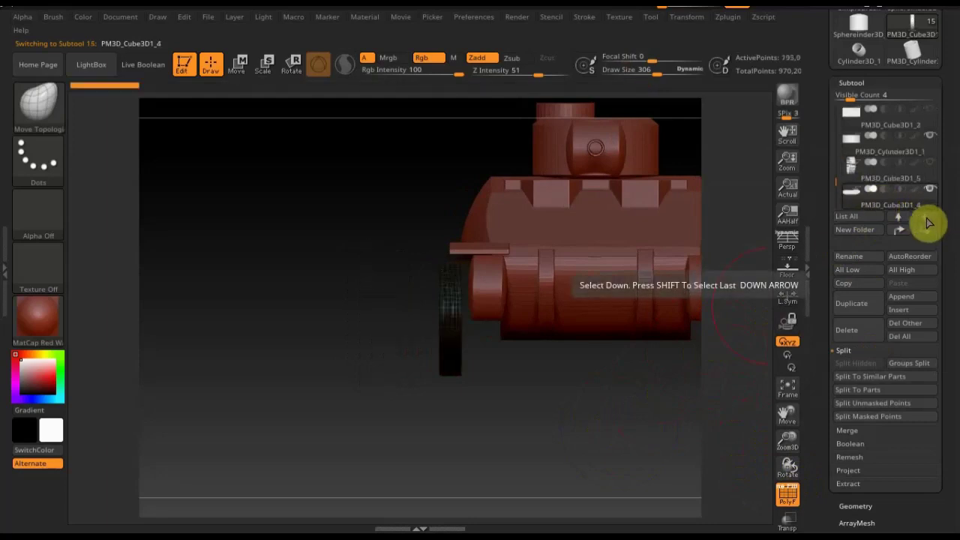
click(848, 331)
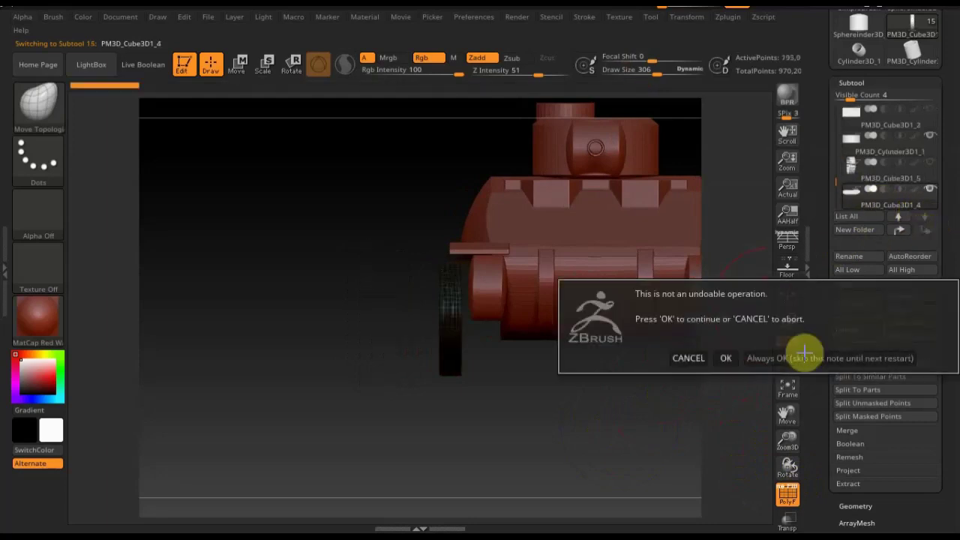
click(728, 359)
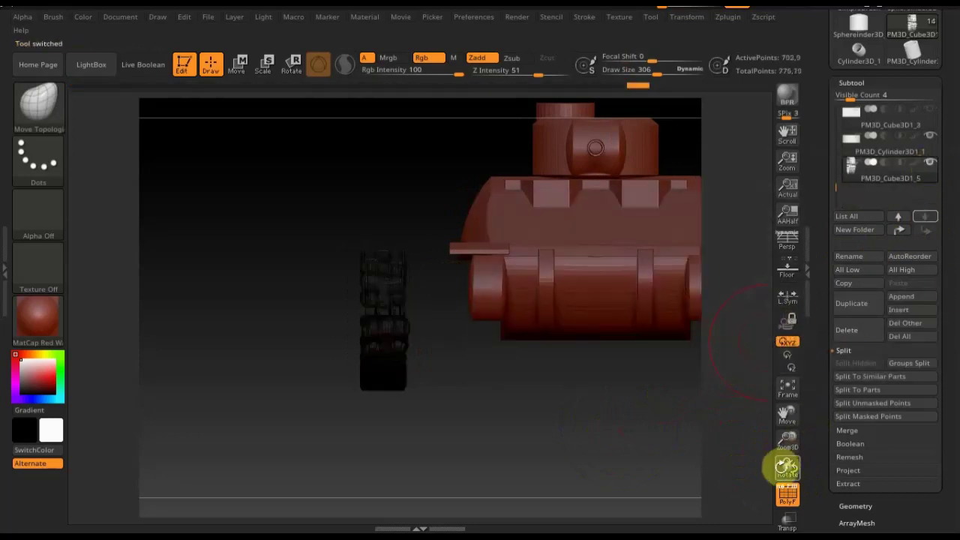
click(787, 493)
Step: Nudge the chain links around the front wheel hub with the Move Topological brush
drag(612, 422, 612, 467)
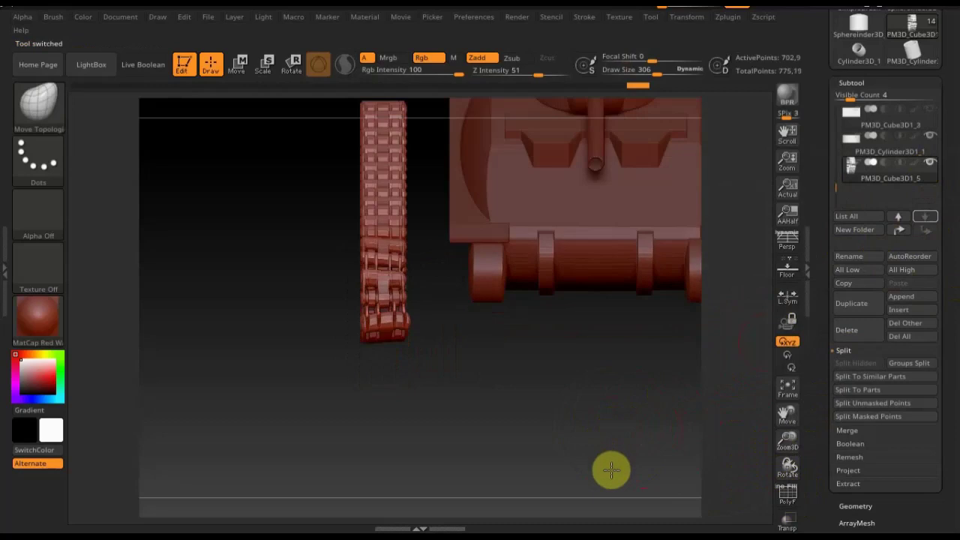
drag(606, 391, 606, 432)
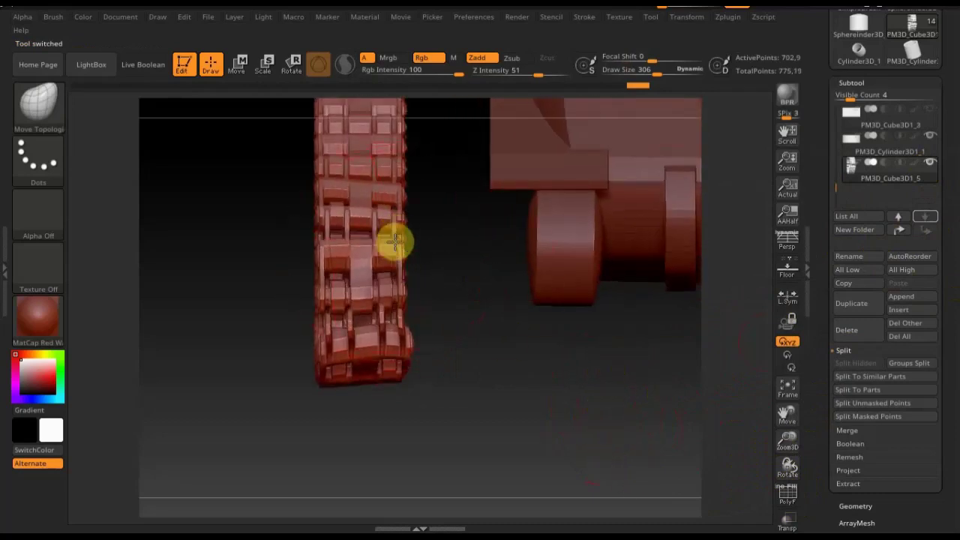
drag(396, 236, 392, 203)
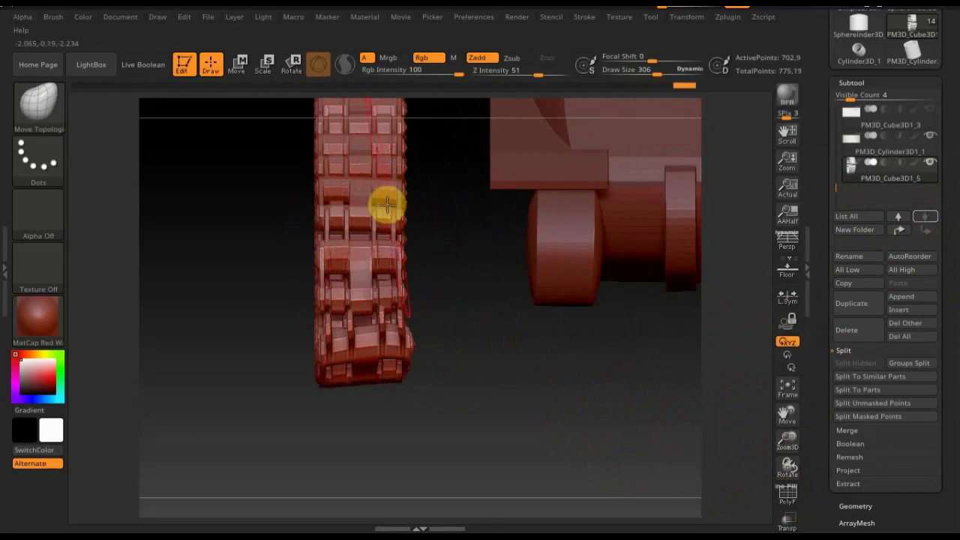
drag(328, 197, 330, 200)
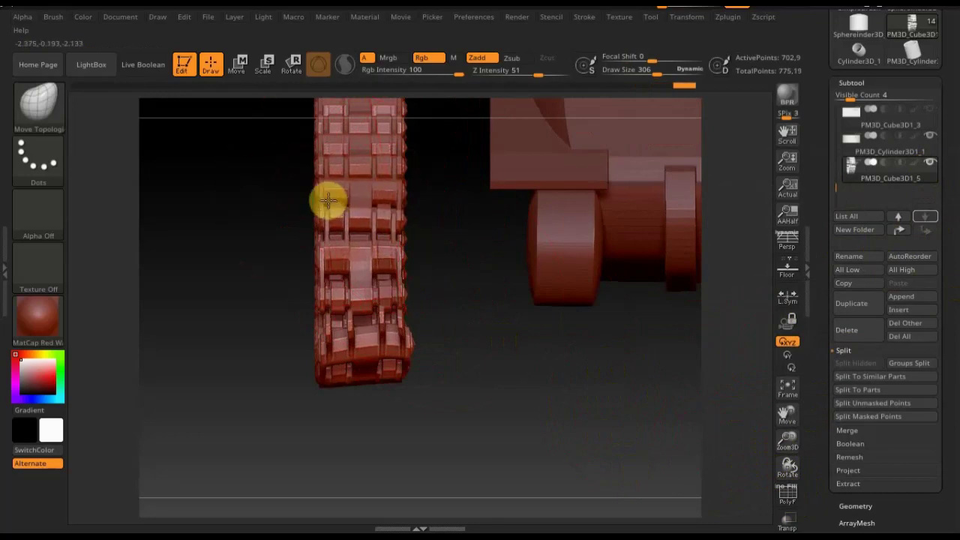
mouse_move(514, 382)
mouse_down()
mouse_move(553, 357)
mouse_move(579, 365)
mouse_up()
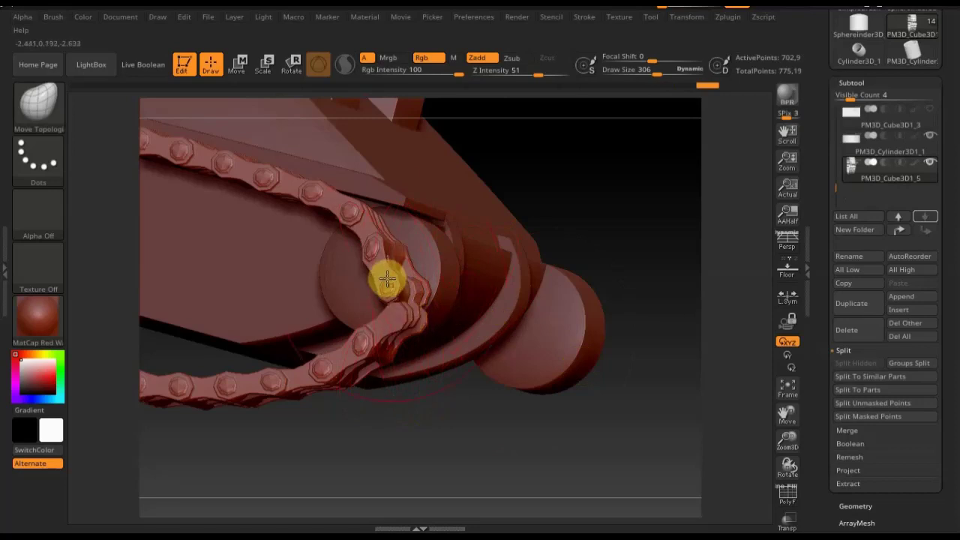
drag(396, 276, 403, 275)
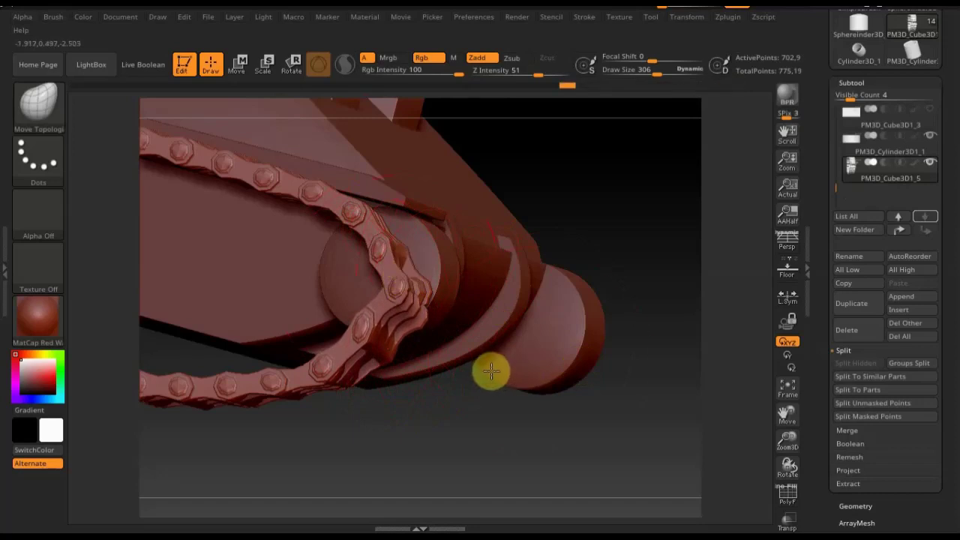
drag(514, 422, 391, 303)
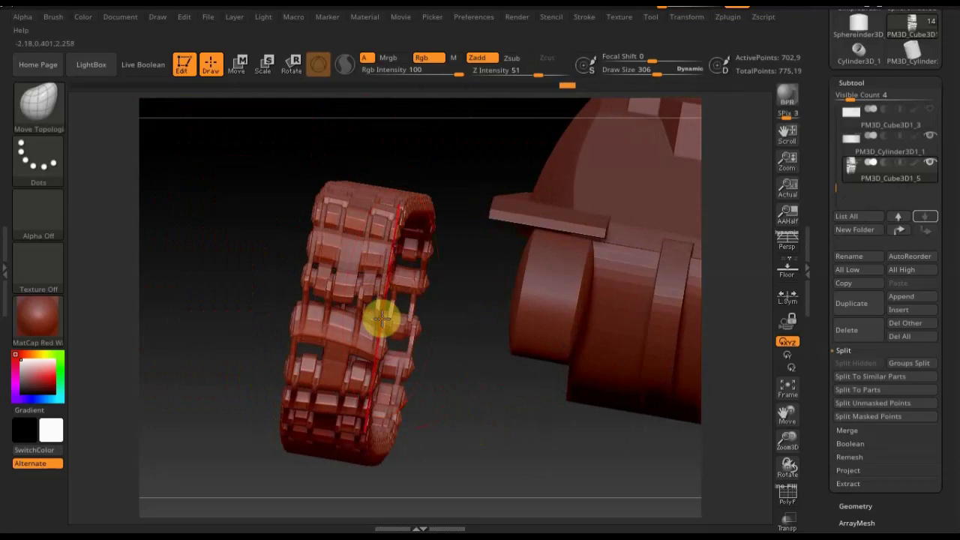
drag(381, 311, 383, 303)
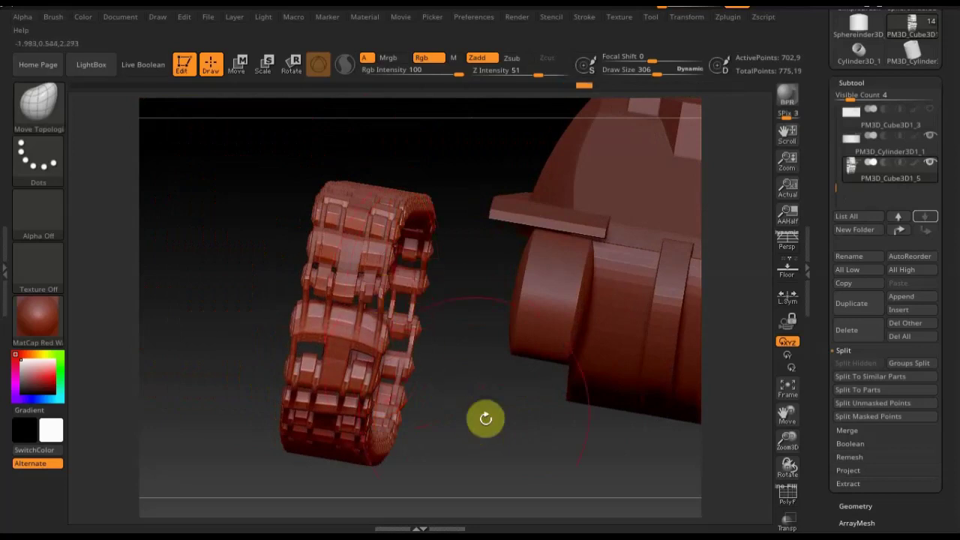
drag(493, 424, 550, 212)
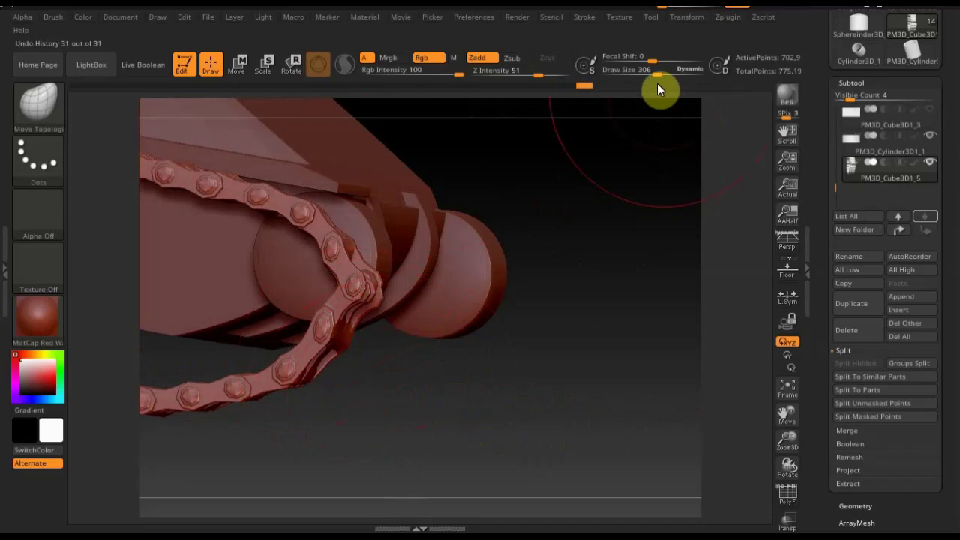
Step: Shrink draw size to 119 and pull the chain links snugly around the front wheel hub
drag(657, 74, 638, 74)
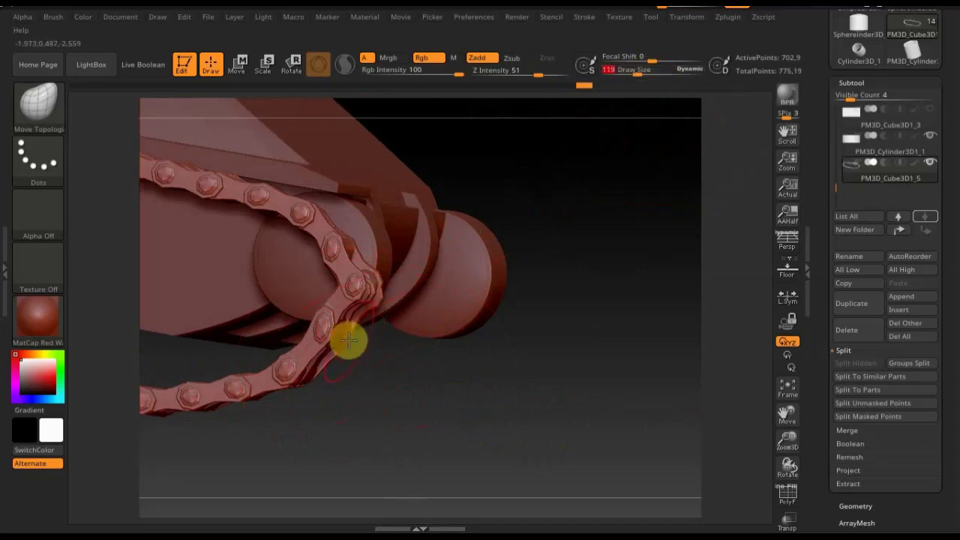
drag(354, 347, 333, 332)
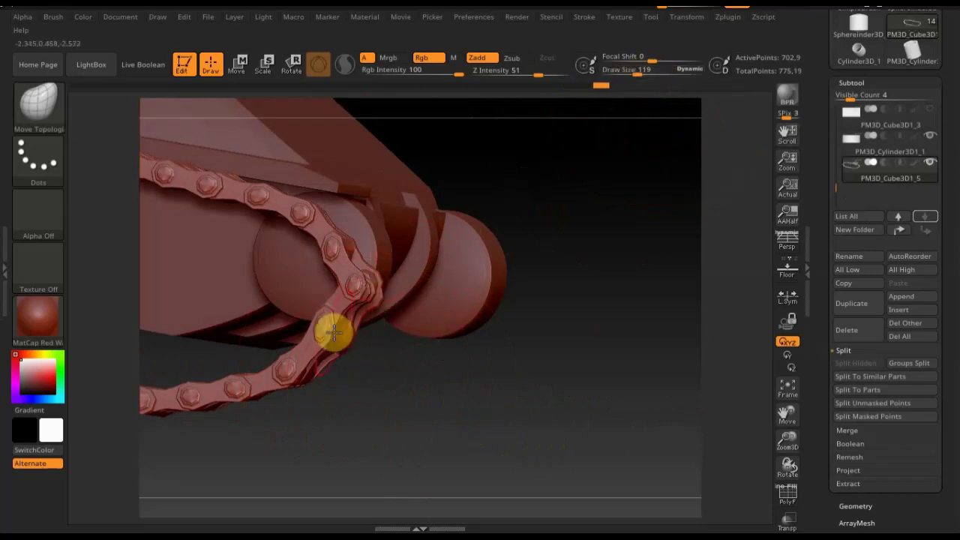
drag(425, 370, 422, 356)
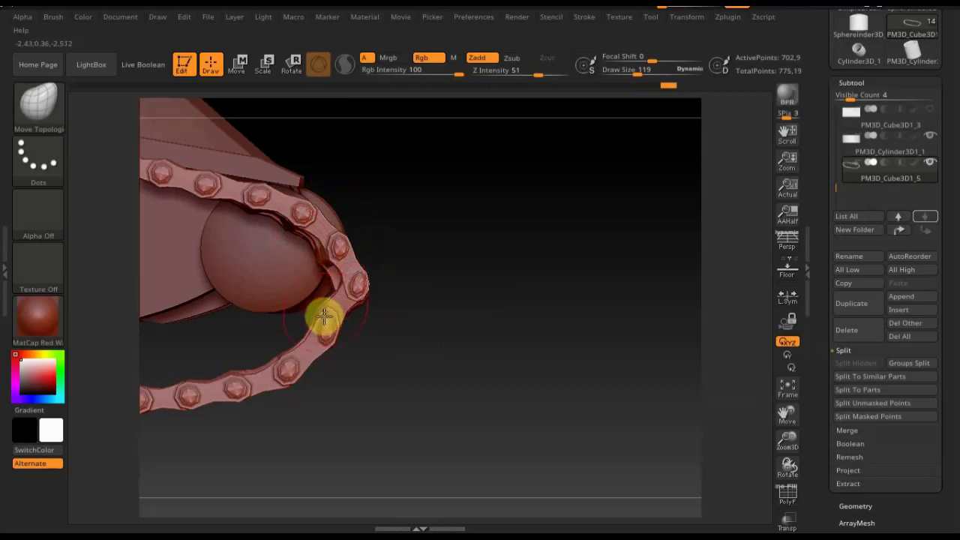
mouse_move(435, 372)
mouse_down()
mouse_move(321, 363)
mouse_move(354, 321)
mouse_up()
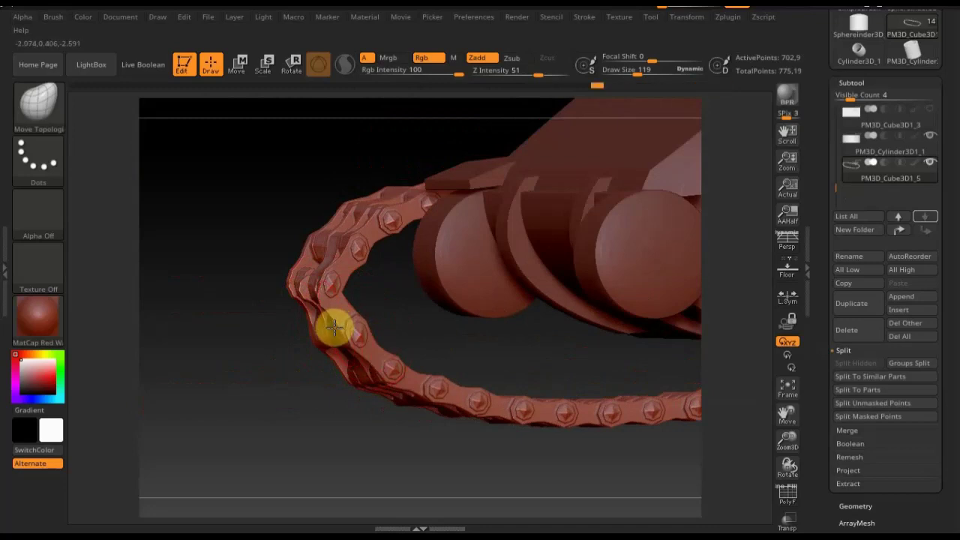
mouse_move(446, 326)
mouse_down()
mouse_move(488, 355)
mouse_move(472, 343)
mouse_up()
mouse_move(478, 392)
mouse_down()
mouse_move(546, 380)
mouse_move(542, 396)
mouse_up()
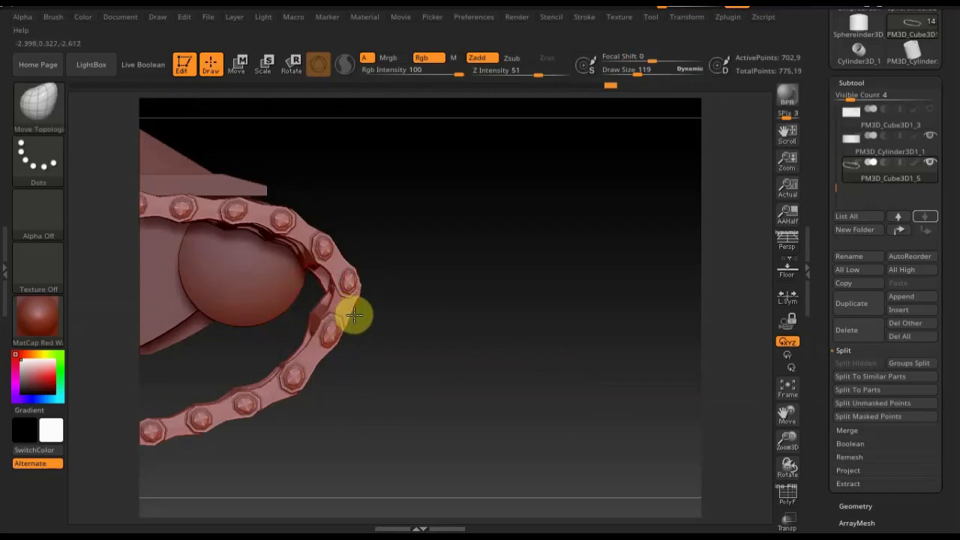
drag(450, 300, 454, 326)
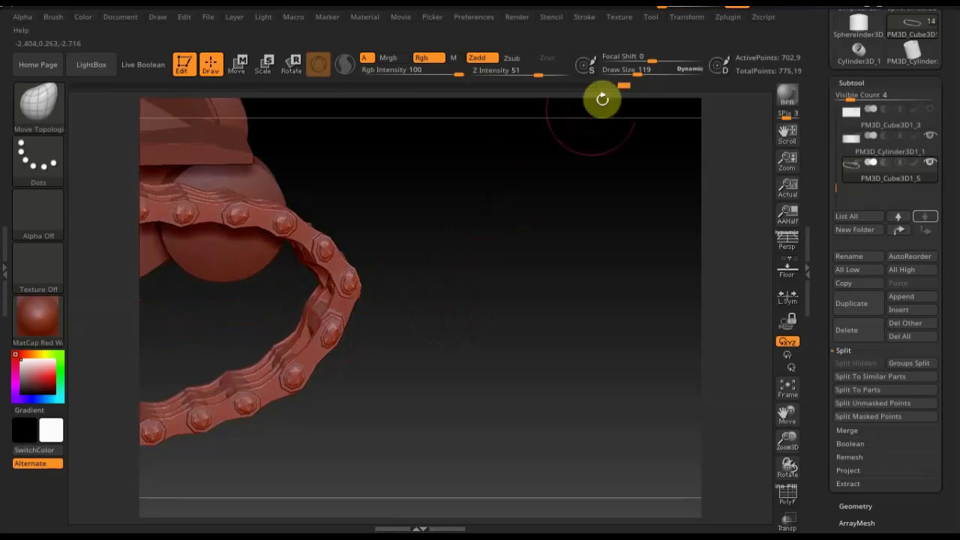
Step: Raise draw size to 195 and view the chain loop from straight in front
drag(637, 75, 644, 75)
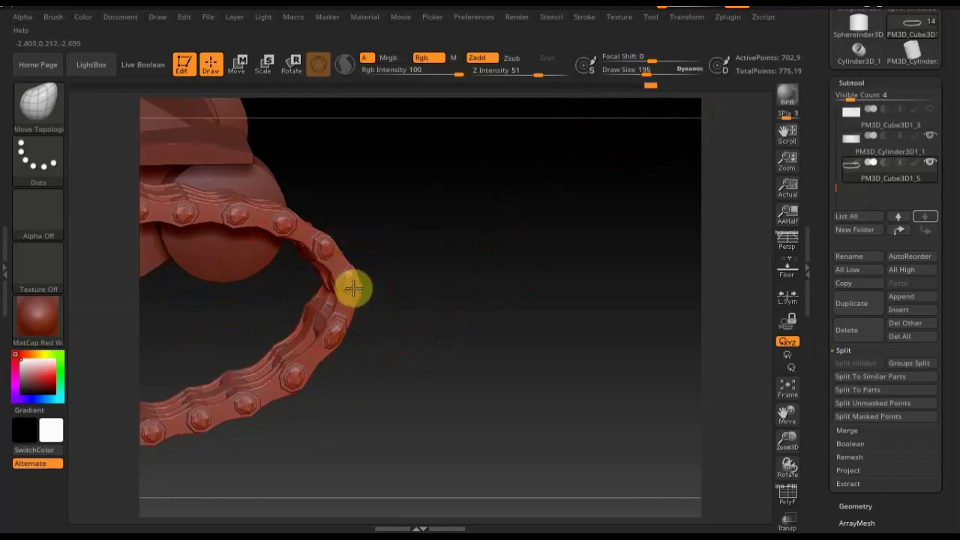
mouse_move(432, 350)
mouse_down()
mouse_move(394, 358)
mouse_move(358, 342)
mouse_up()
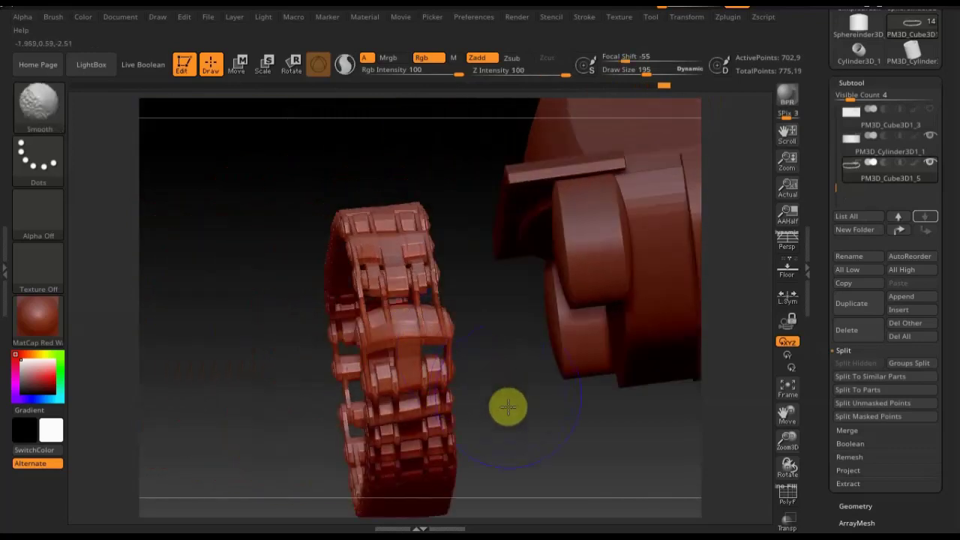
shift+drag(508, 396, 472, 365)
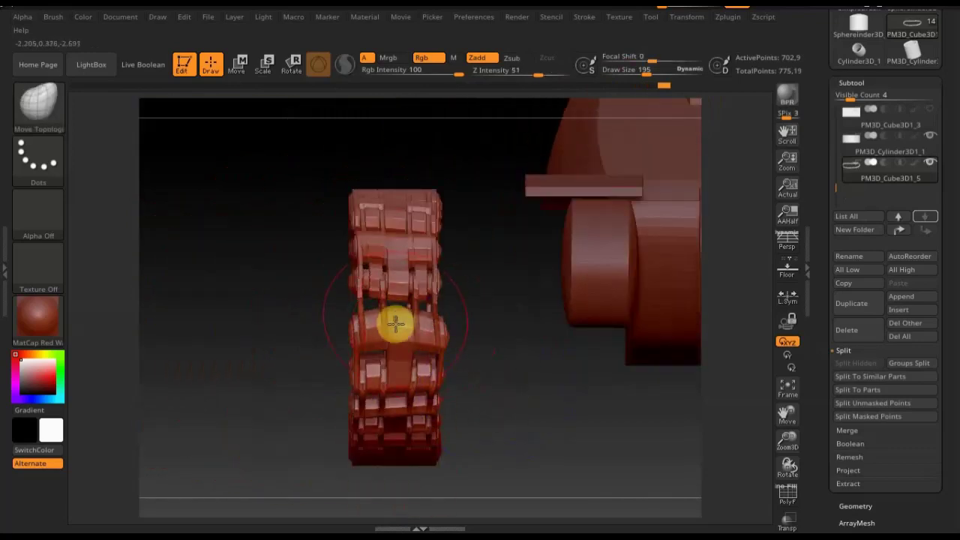
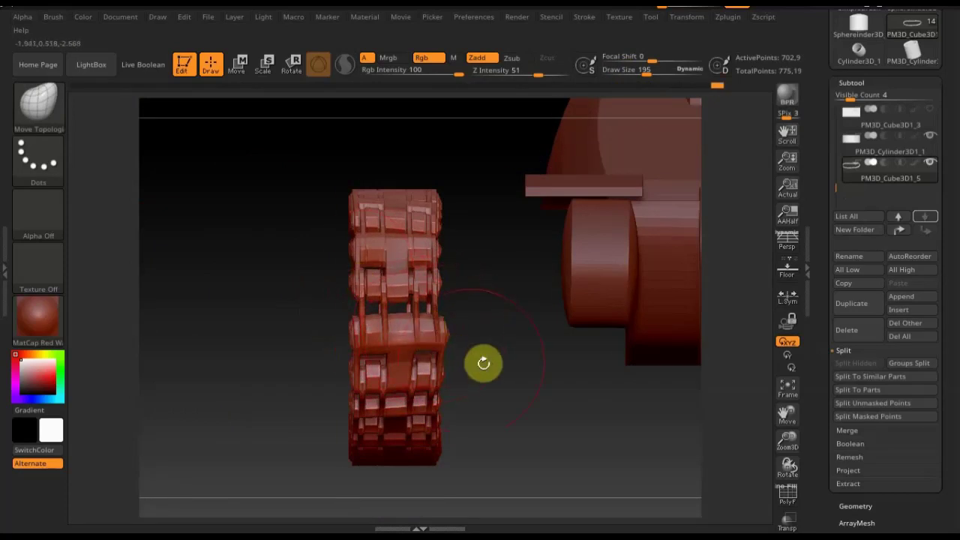
Step: Orbit around the chain loop, zoom to the wheel, and smooth the chain's front curve
drag(484, 365, 391, 285)
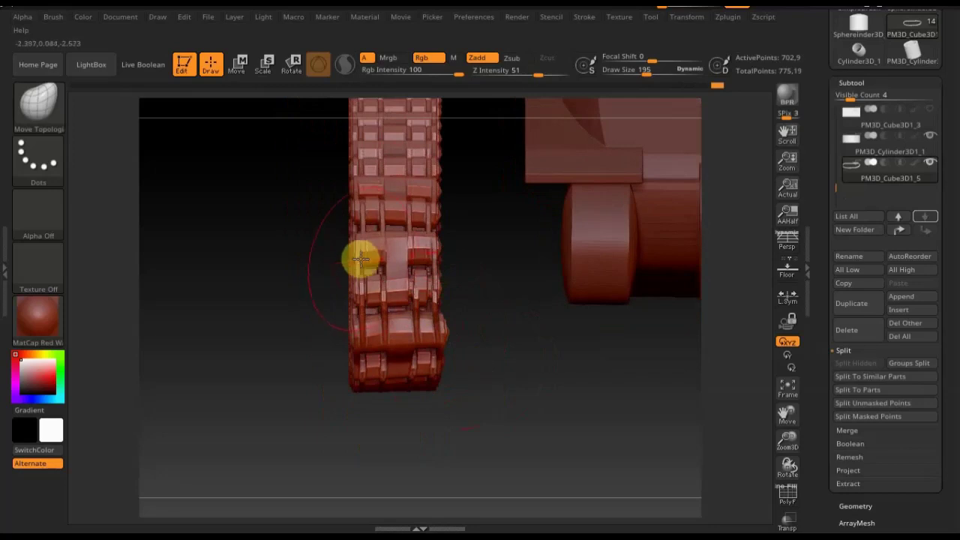
mouse_move(514, 377)
mouse_down()
mouse_move(557, 364)
mouse_move(488, 350)
mouse_move(537, 407)
mouse_move(460, 359)
mouse_up()
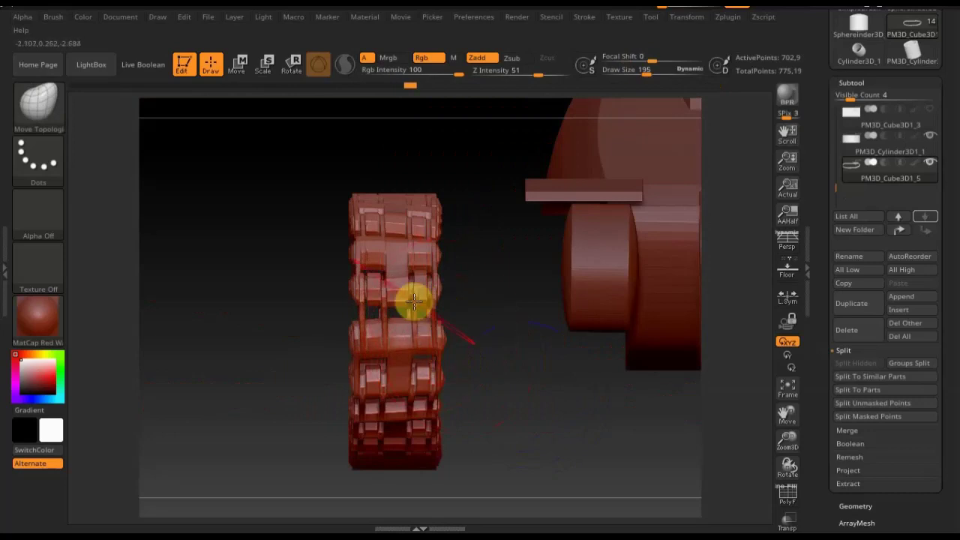
drag(474, 337, 440, 345)
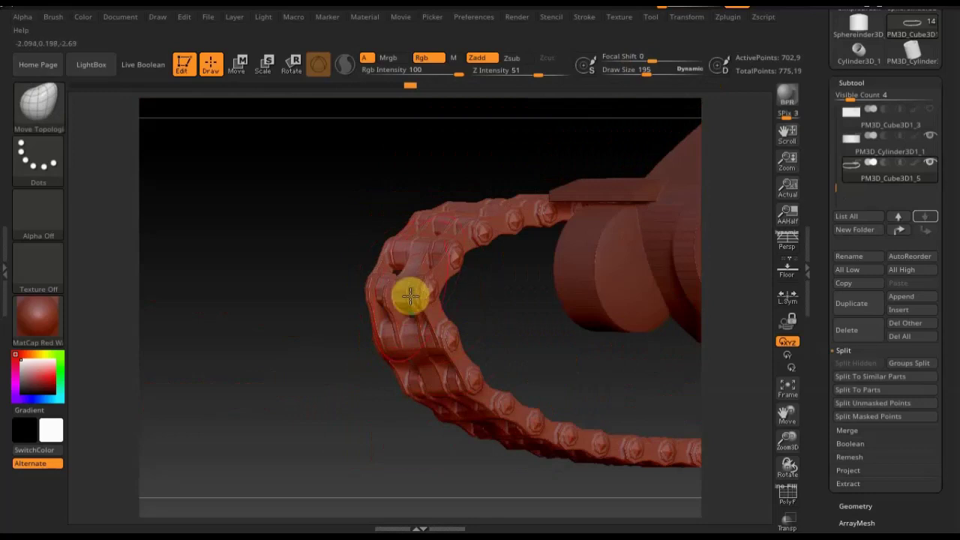
mouse_move(437, 322)
mouse_down()
mouse_move(369, 373)
mouse_move(407, 336)
mouse_up()
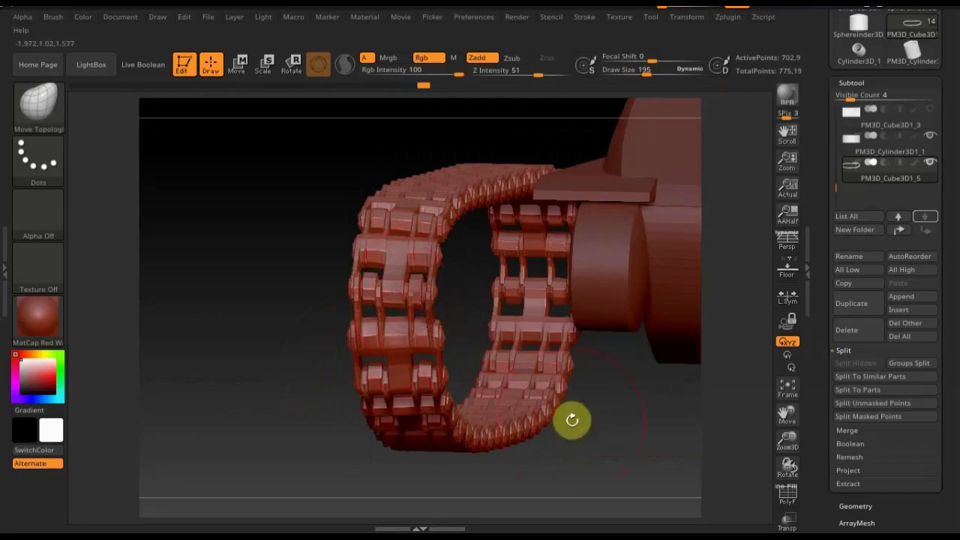
shift+drag(570, 415, 574, 428)
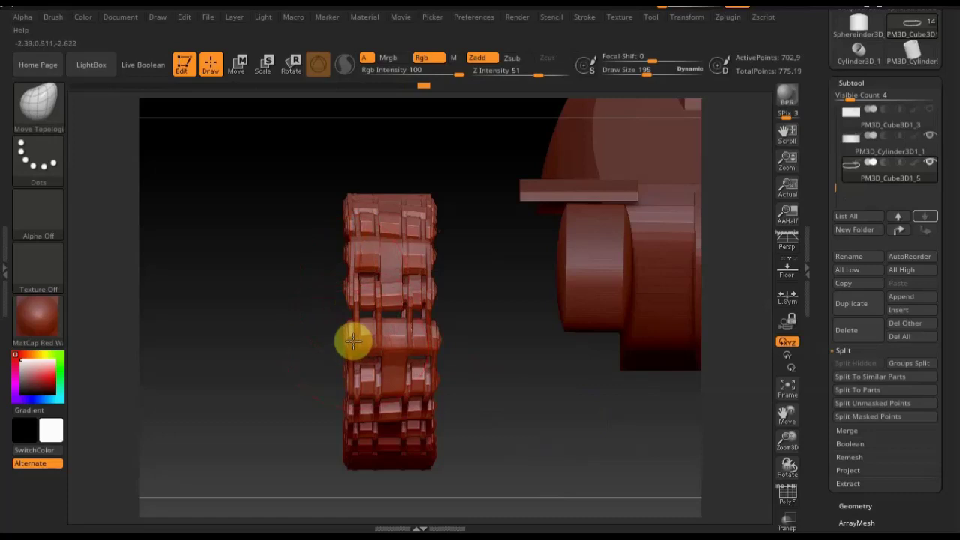
mouse_move(377, 306)
ctrl+shift+mouse_down()
mouse_move(429, 356)
mouse_move(518, 392)
mouse_move(500, 388)
mouse_move(519, 404)
mouse_move(490, 367)
ctrl+shift+mouse_up()
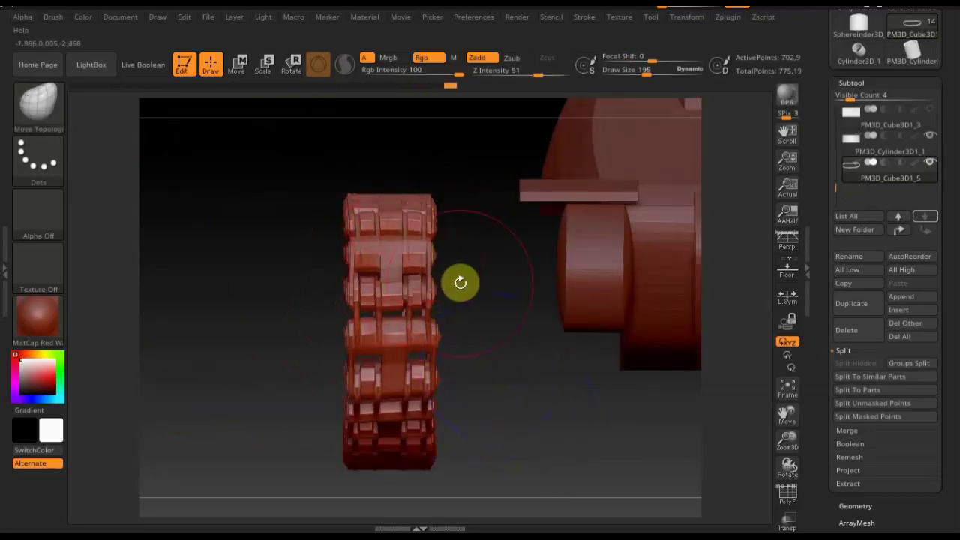
mouse_move(527, 382)
mouse_down()
mouse_move(584, 382)
mouse_move(570, 382)
mouse_up()
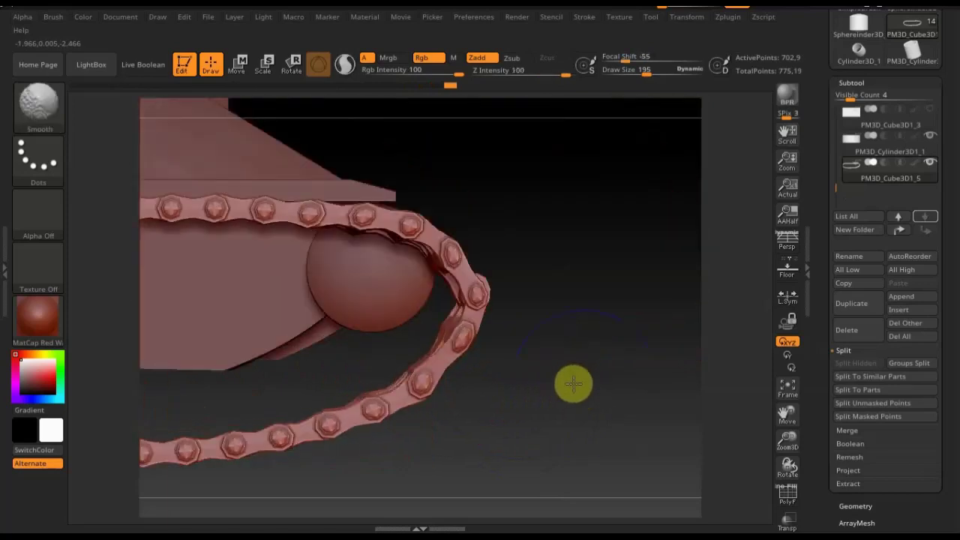
mouse_move(481, 280)
mouse_down()
mouse_move(604, 341)
mouse_move(598, 221)
mouse_up()
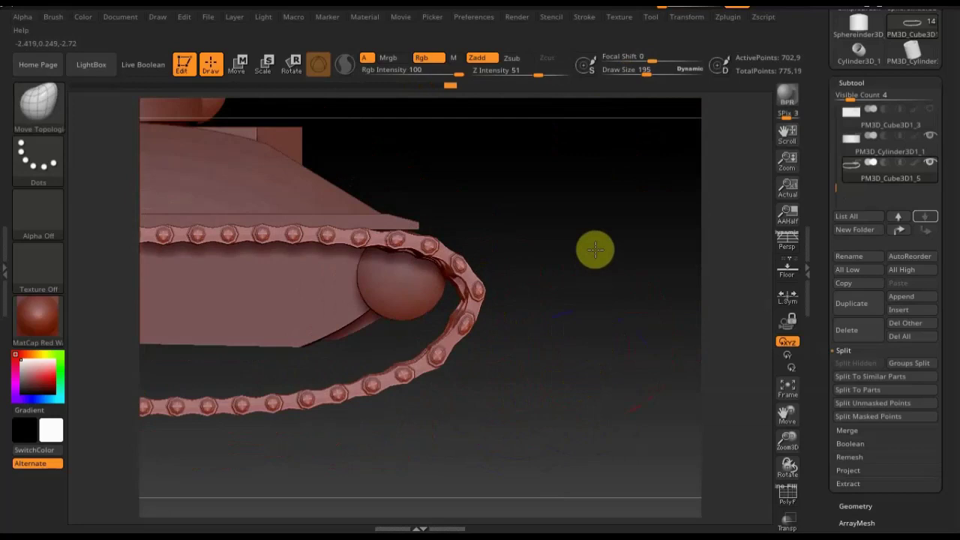
Step: Tilt the whole track loop diagonally under the hull with the Transpose gizmo
drag(570, 280, 670, 280)
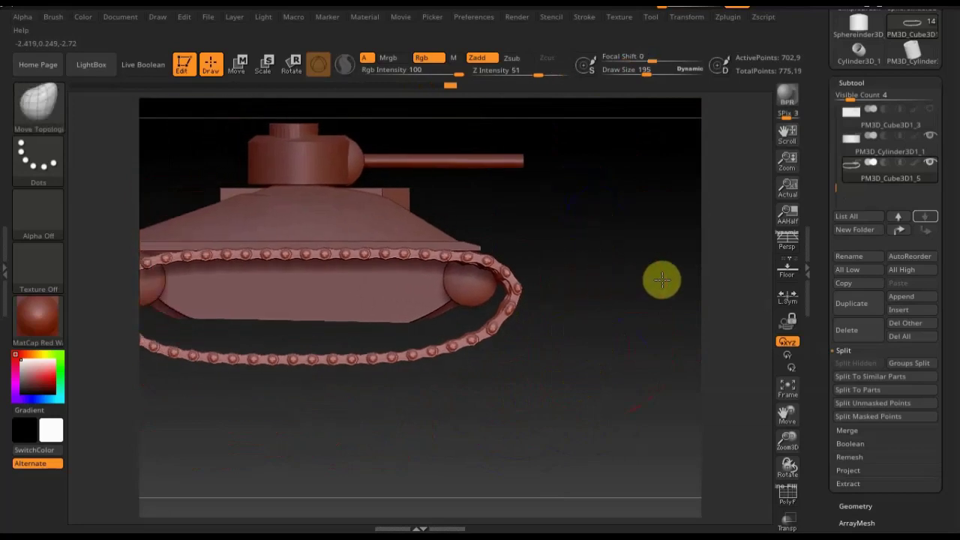
mouse_move(653, 368)
mouse_down()
mouse_move(688, 375)
mouse_move(663, 372)
mouse_move(635, 428)
mouse_move(642, 368)
mouse_move(630, 364)
mouse_up()
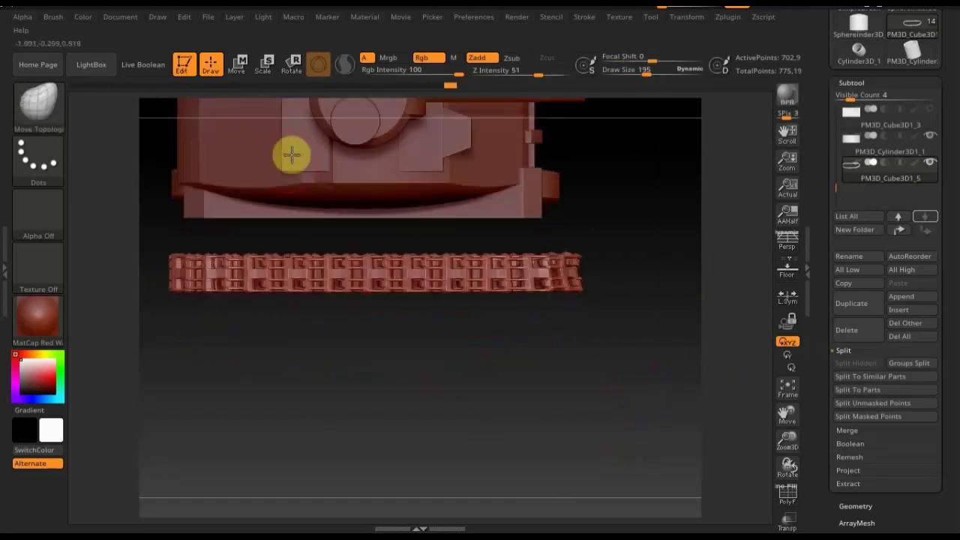
click(237, 65)
mouse_move(331, 147)
mouse_down()
mouse_move(396, 160)
mouse_move(422, 137)
mouse_move(374, 80)
mouse_move(250, 160)
mouse_move(257, 199)
mouse_up()
Step: Pull the track down below the hull and rotate it level
key(ctrl+z)
key(ctrl+z)
key(ctrl+z)
key(ctrl+z)
mouse_move(416, 207)
mouse_down()
mouse_move(430, 283)
mouse_move(431, 398)
mouse_move(435, 385)
mouse_up()
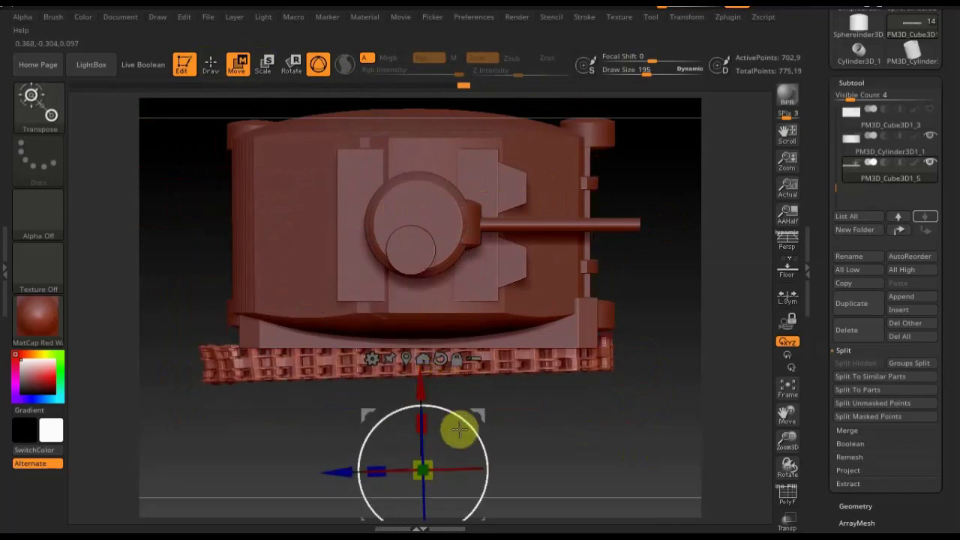
mouse_move(464, 418)
mouse_down()
mouse_move(426, 409)
mouse_move(426, 390)
mouse_move(426, 405)
mouse_up()
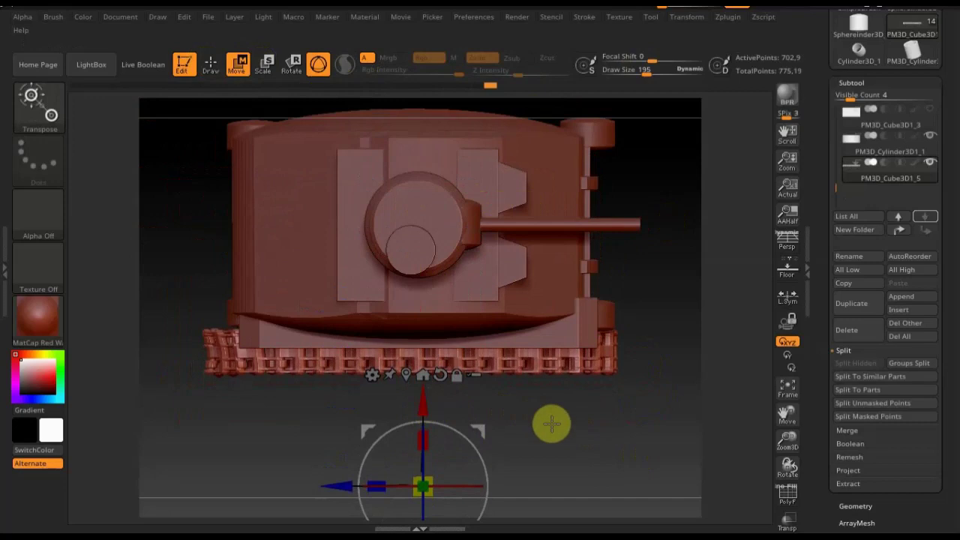
mouse_move(617, 424)
alt+mouse_down()
mouse_move(610, 242)
mouse_move(593, 398)
alt+mouse_up()
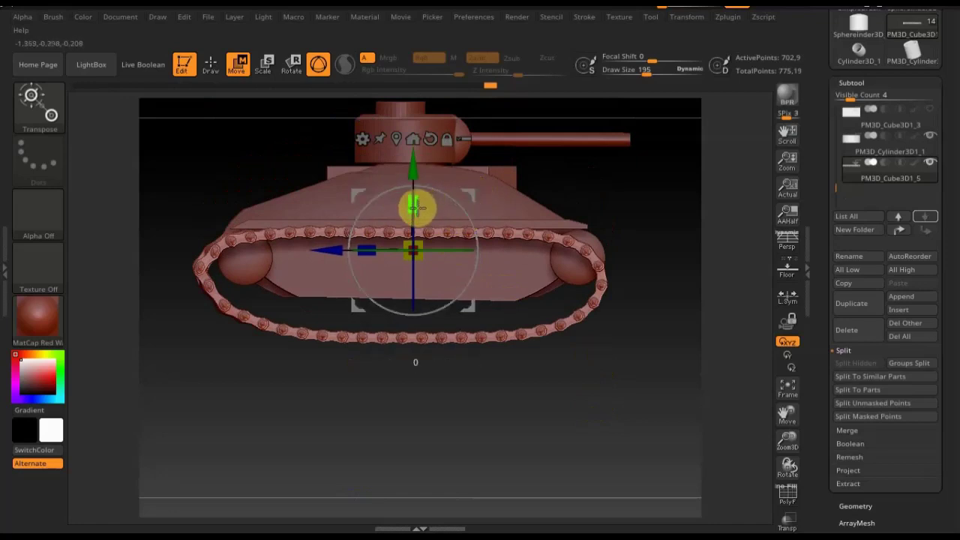
Step: Stretch the track along X and nudge it up and left around the side wheels
drag(416, 205, 416, 210)
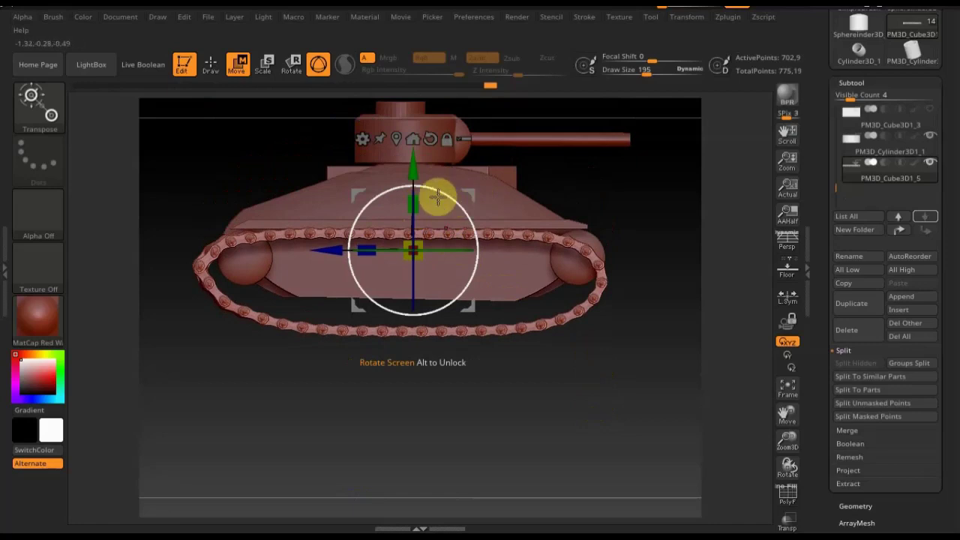
drag(368, 249, 374, 247)
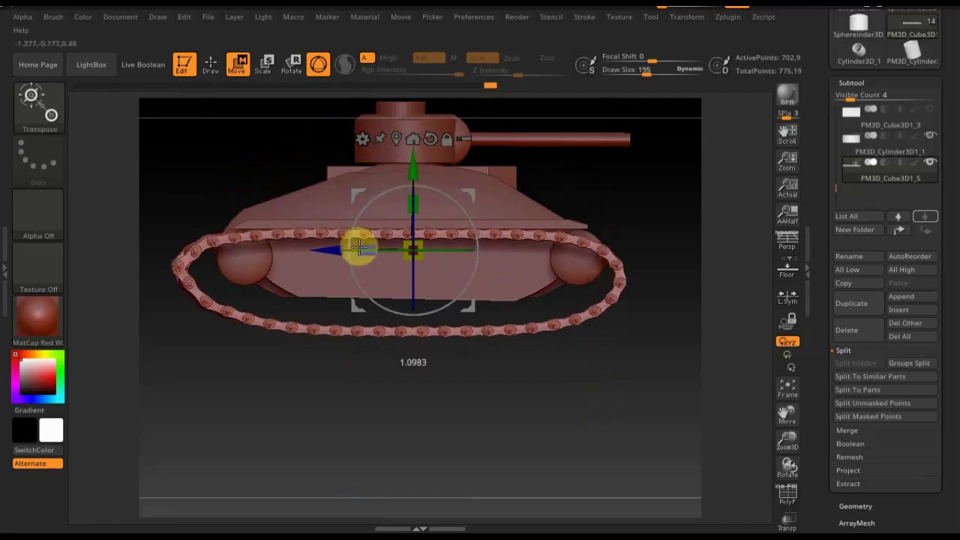
drag(410, 155, 409, 148)
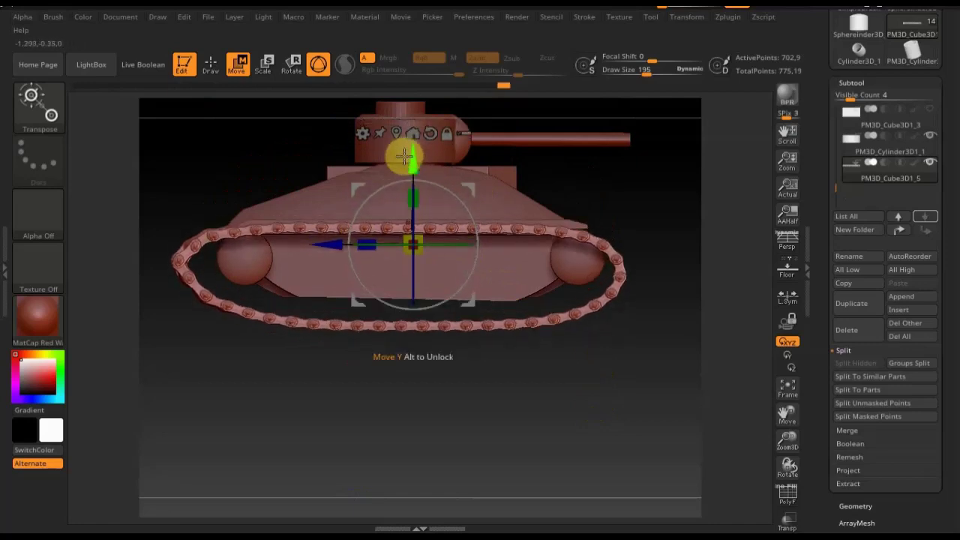
drag(369, 240, 323, 244)
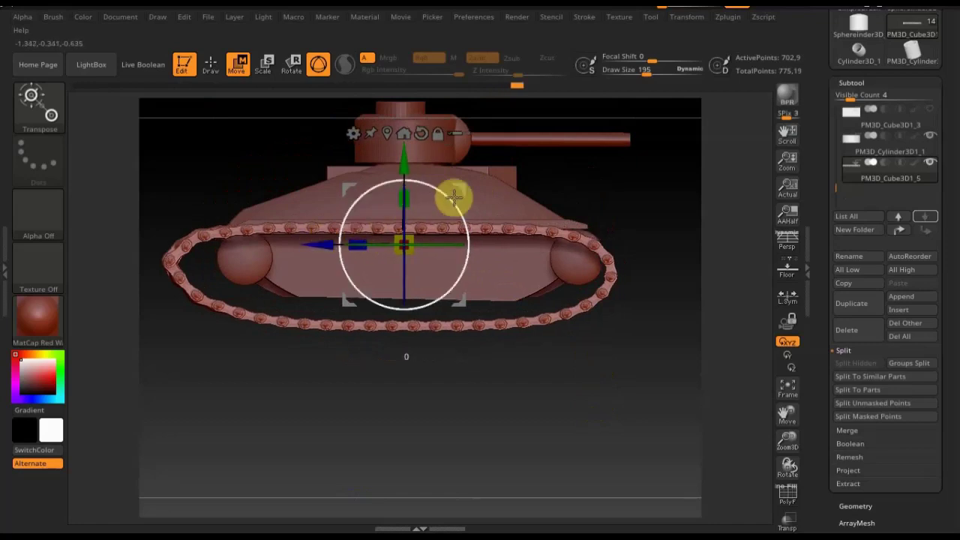
drag(452, 196, 451, 196)
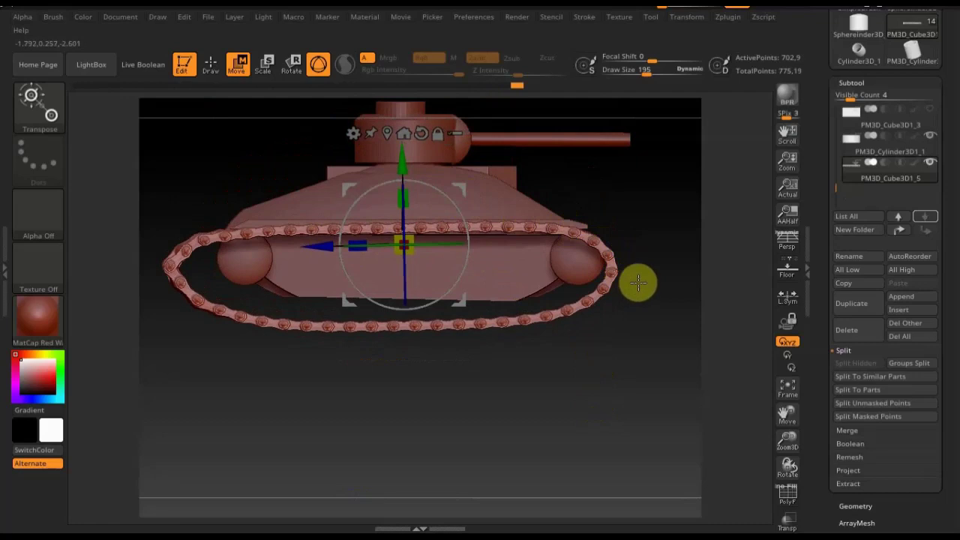
drag(638, 308, 653, 322)
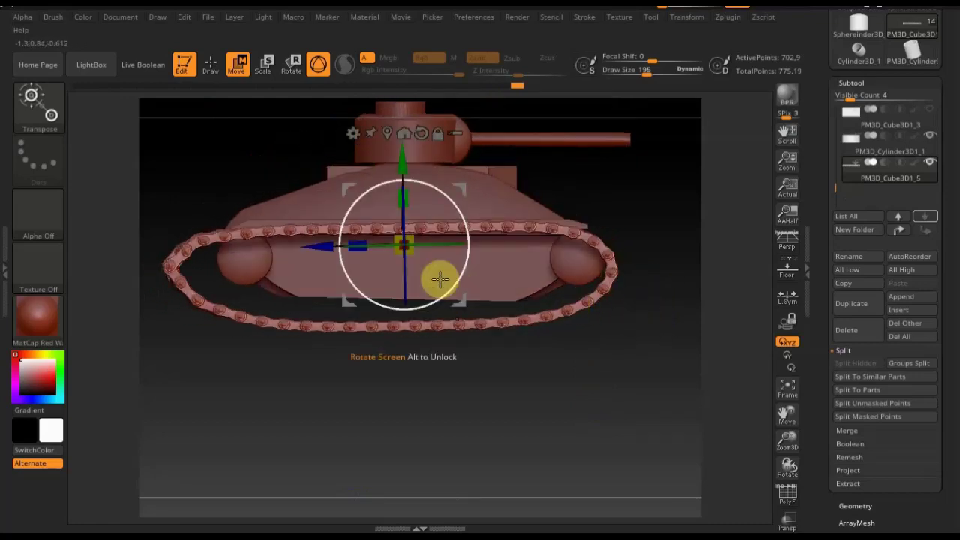
click(863, 506)
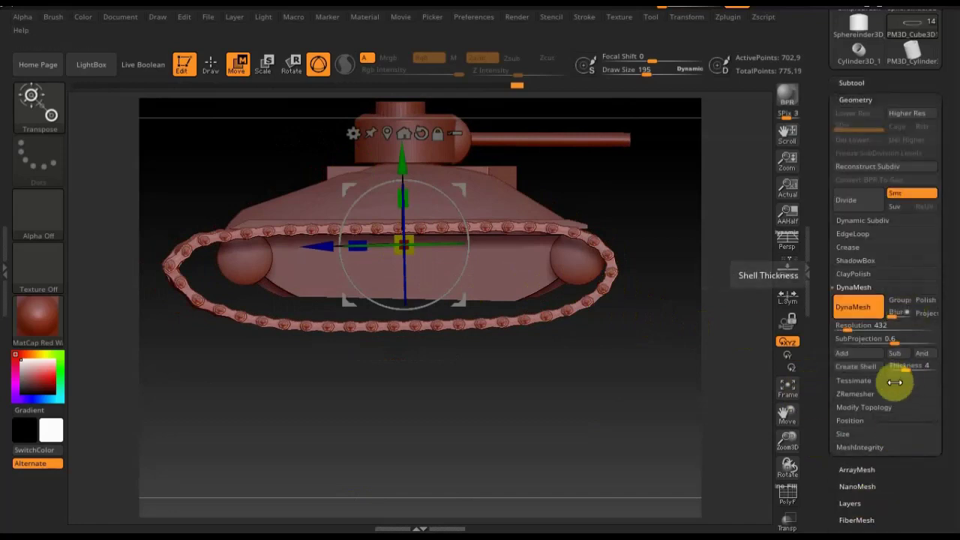
Step: Apply Mirror And Weld to the track mesh, redo it once, and shift it along X
click(874, 410)
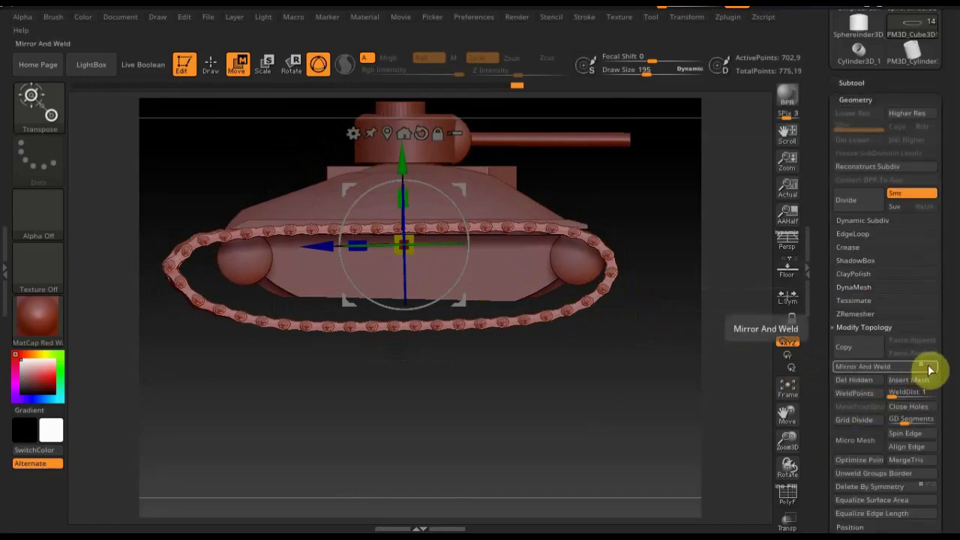
click(874, 367)
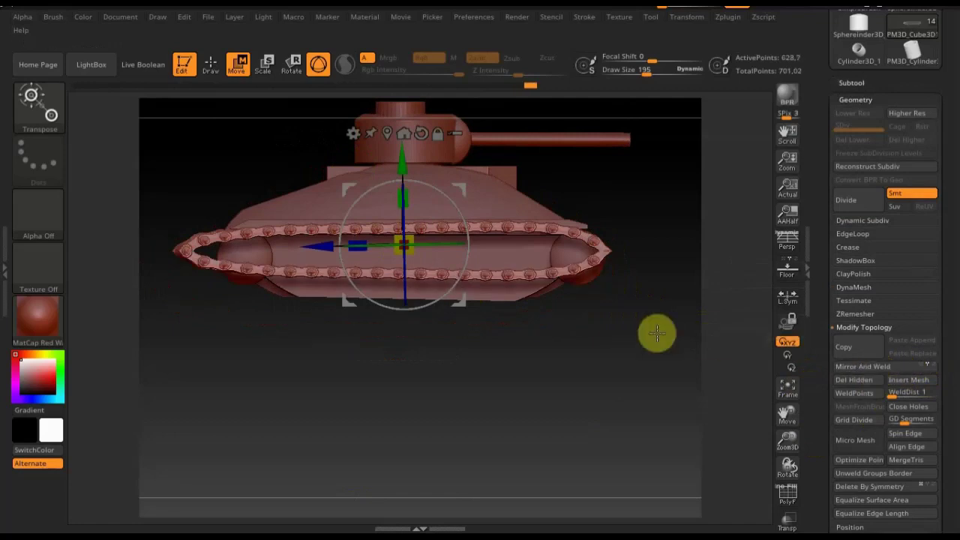
key(ctrl+z)
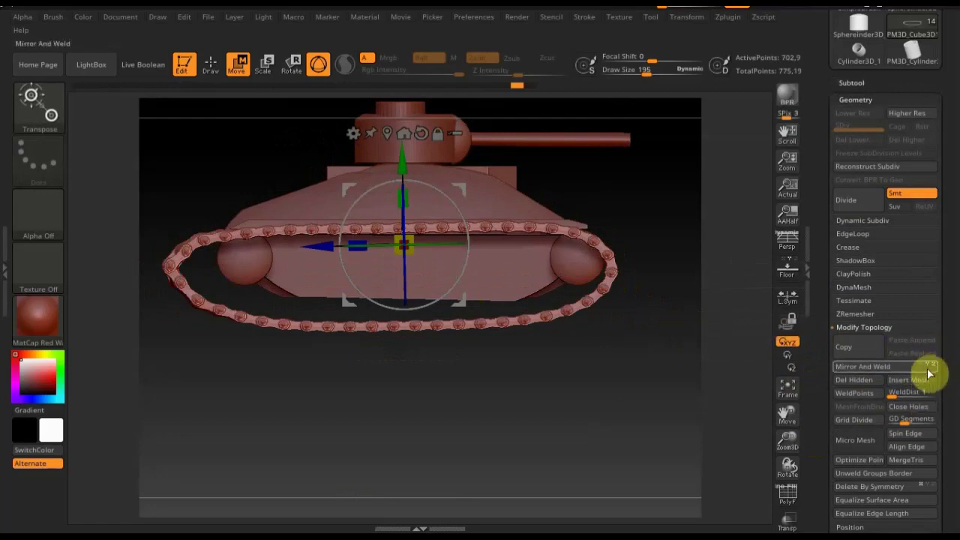
click(872, 372)
mouse_move(627, 390)
mouse_down()
mouse_move(681, 393)
mouse_move(575, 401)
mouse_move(589, 400)
mouse_up()
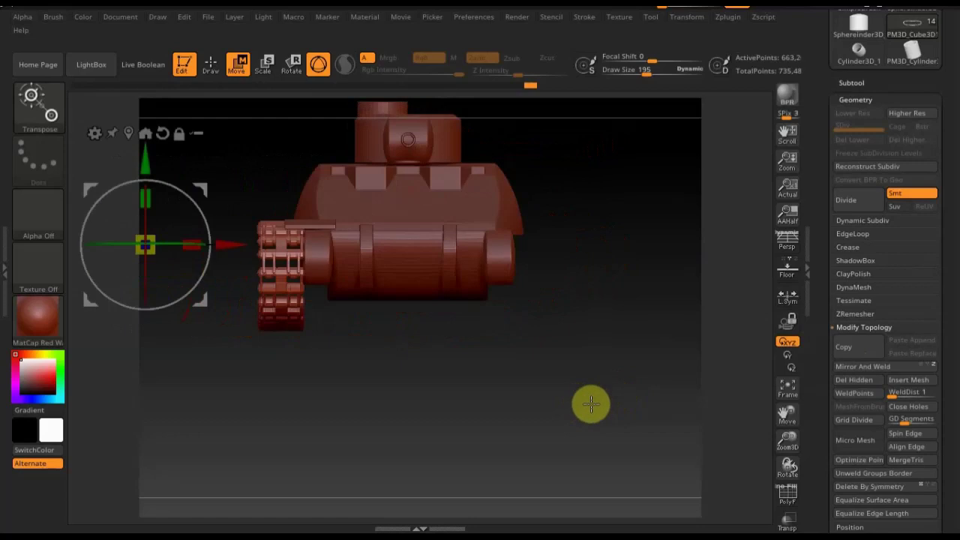
drag(216, 243, 229, 247)
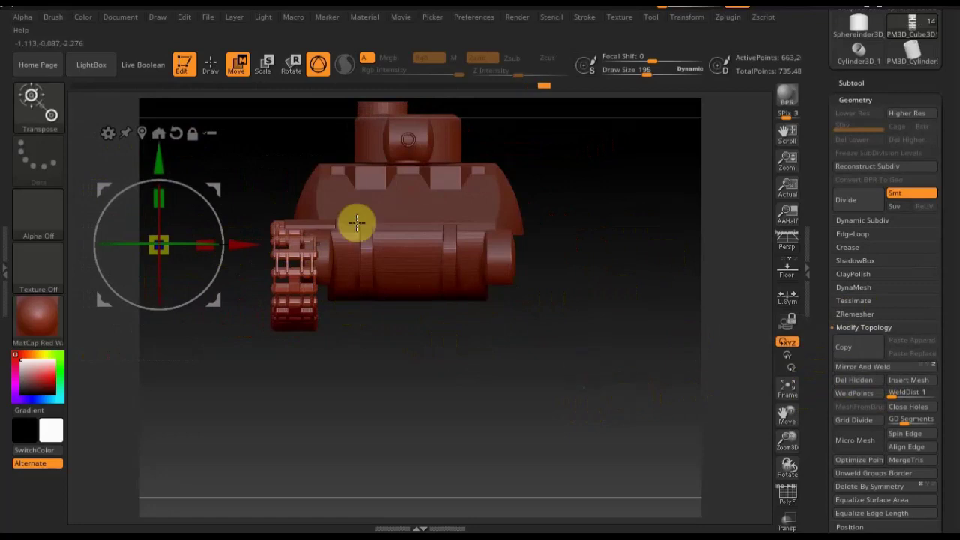
Step: Return to Draw mode and orbit to a side view of the tank
click(211, 66)
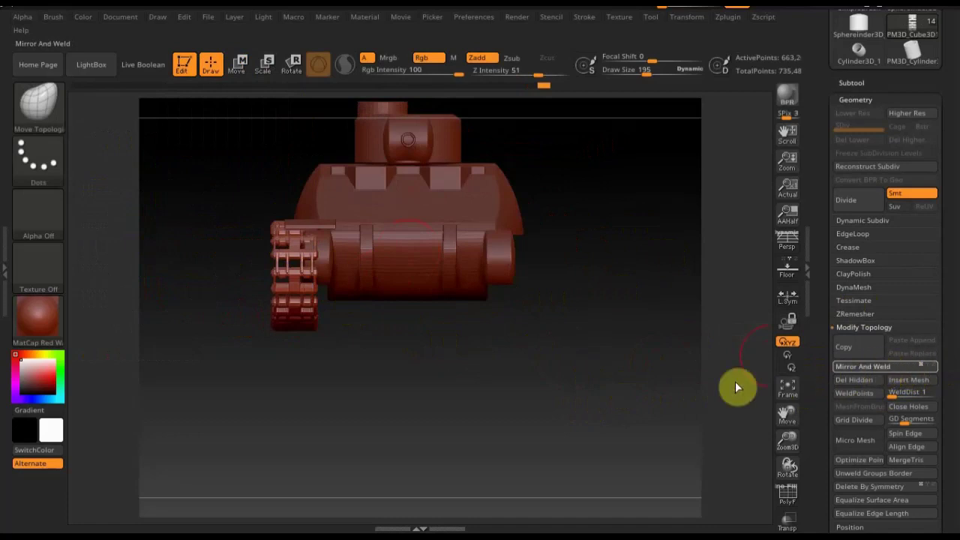
mouse_move(530, 383)
mouse_down()
mouse_move(638, 389)
mouse_move(584, 364)
mouse_up()
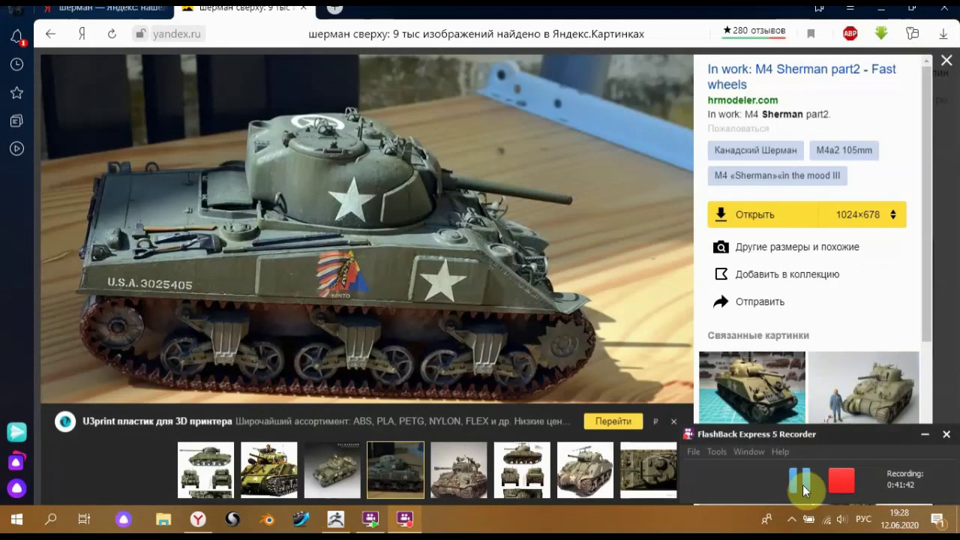
click(808, 477)
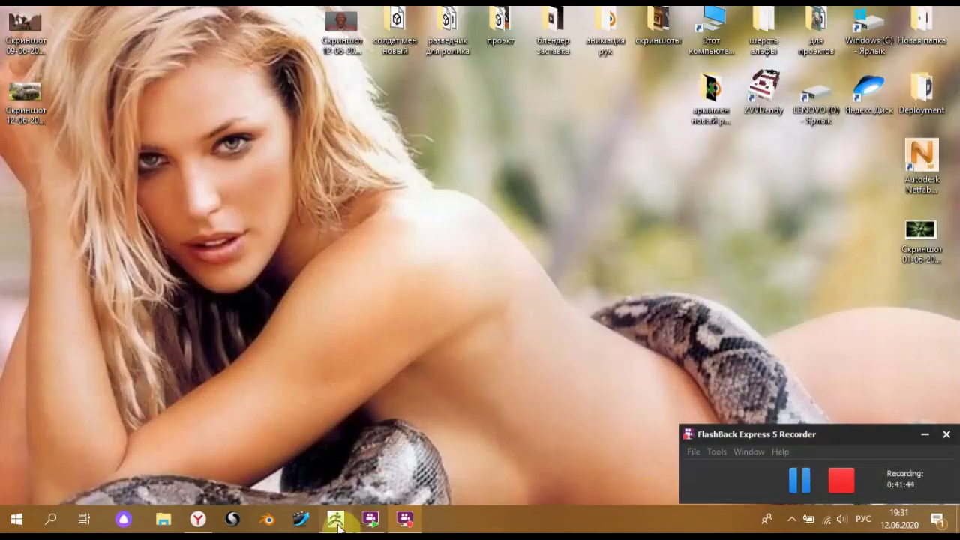
click(337, 525)
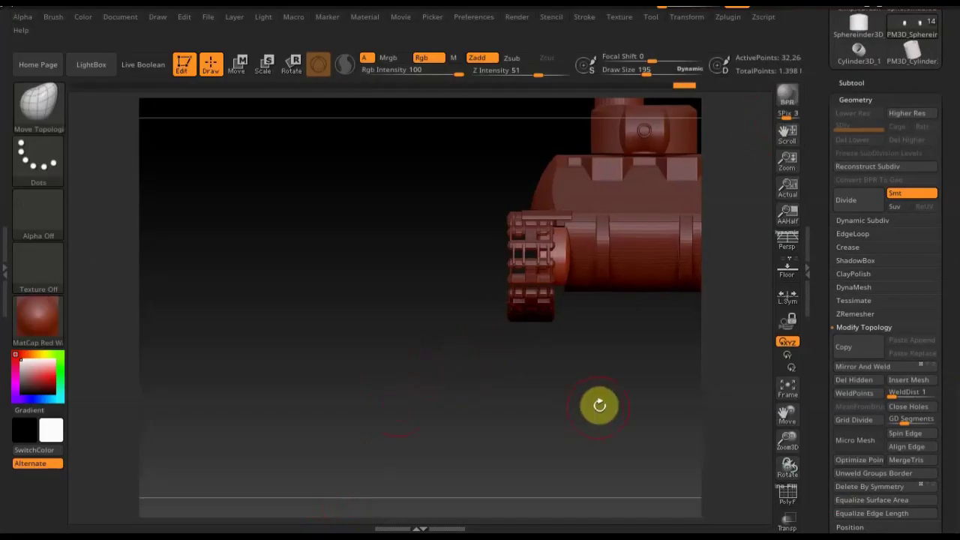
Step: Leave Move mode, Mirror And Weld the track subtool, and inspect both flanks
alt+drag(599, 404, 418, 455)
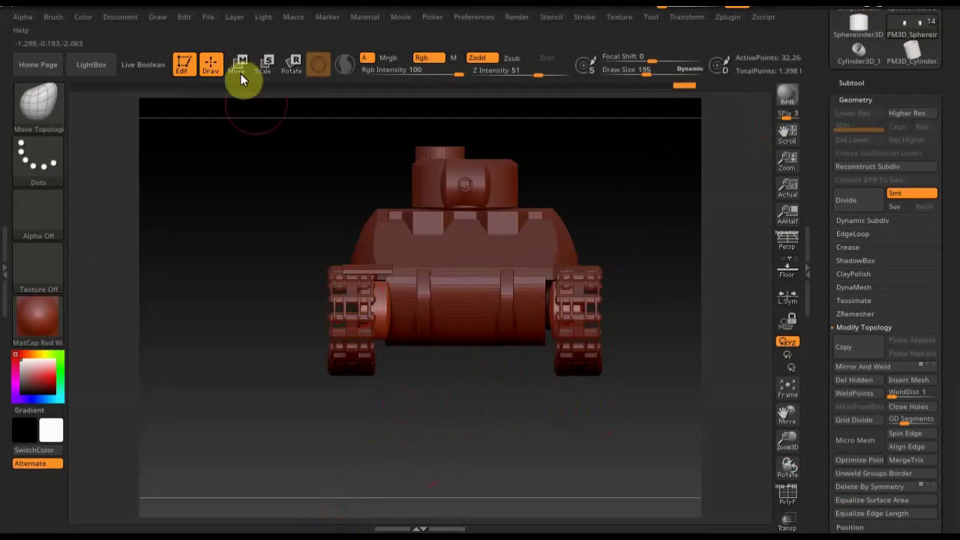
click(240, 78)
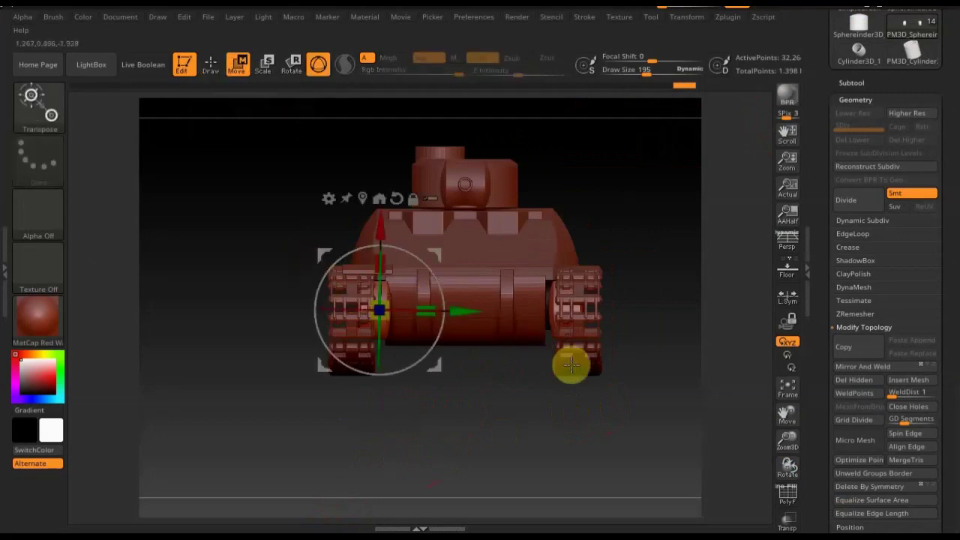
mouse_move(589, 440)
mouse_down()
mouse_move(630, 446)
mouse_move(473, 428)
mouse_up()
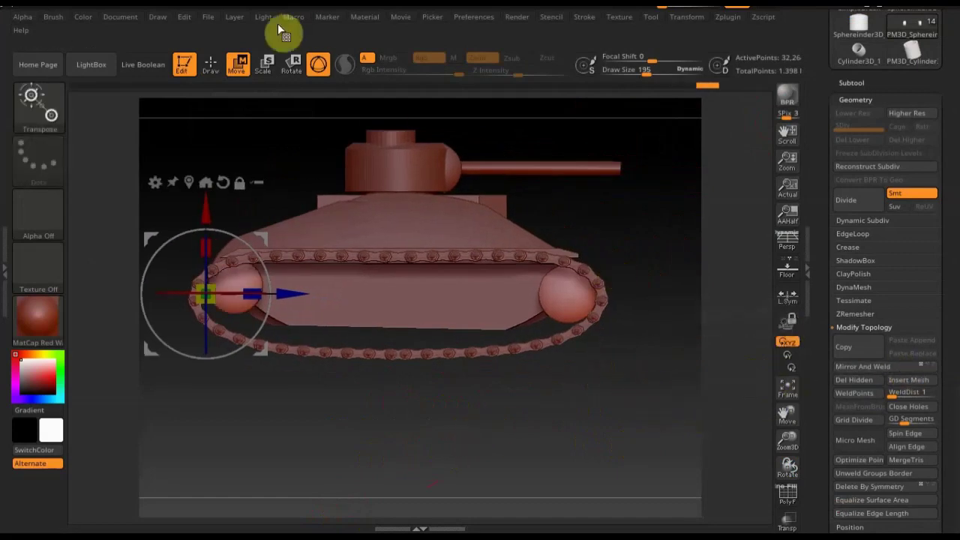
click(210, 68)
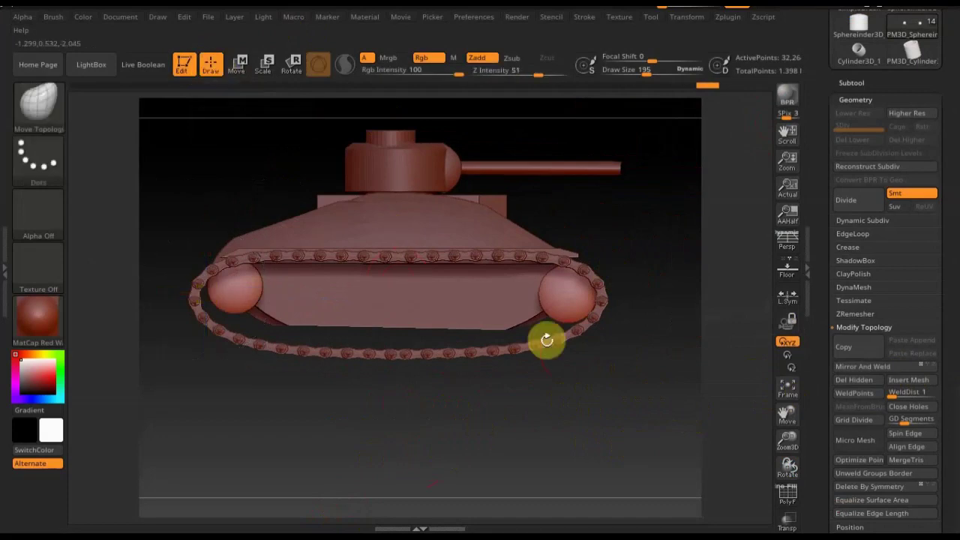
click(882, 367)
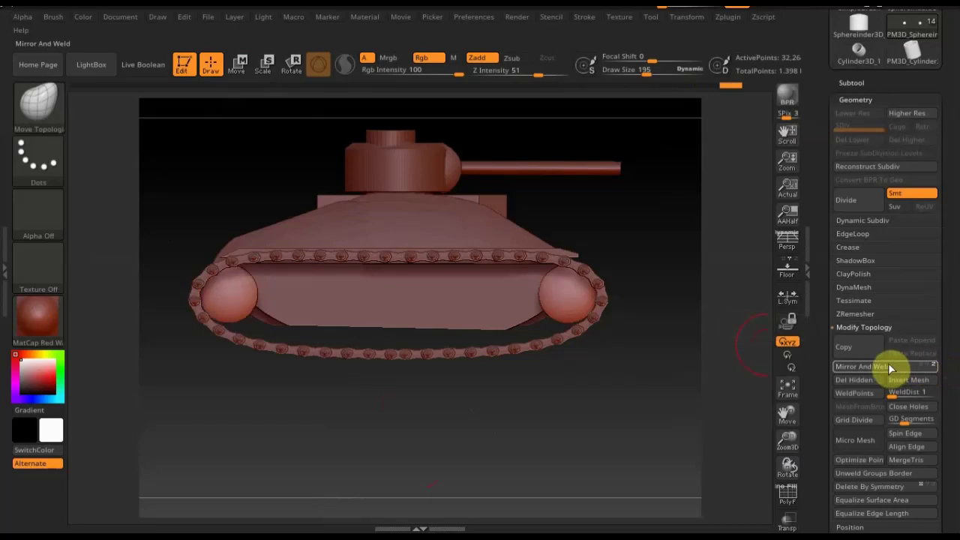
mouse_move(651, 381)
mouse_down()
mouse_move(584, 390)
mouse_move(555, 350)
mouse_move(593, 353)
mouse_move(516, 398)
mouse_move(606, 365)
mouse_move(642, 364)
mouse_move(531, 328)
mouse_move(528, 337)
mouse_move(568, 321)
mouse_move(703, 325)
mouse_up()
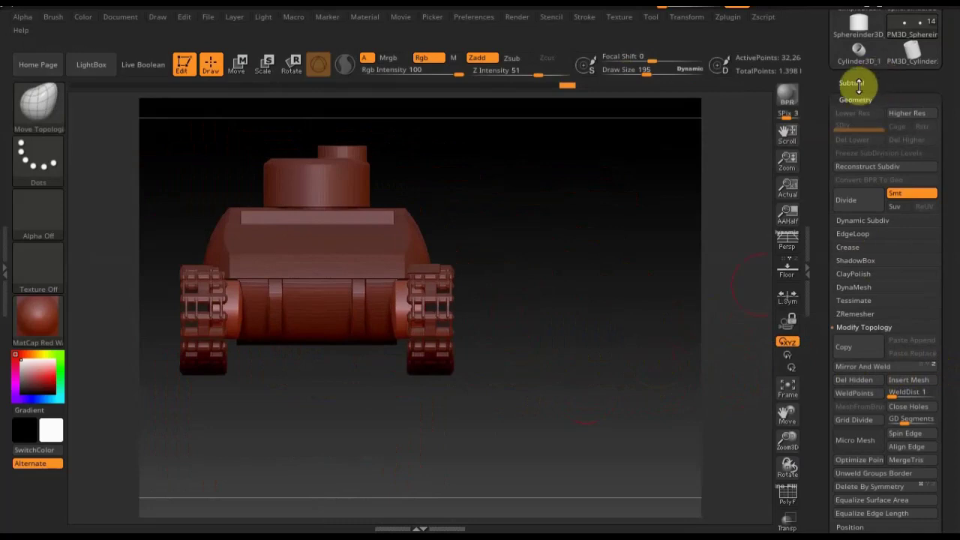
Step: In PM3D_Cube3D1_5, mask the left track and slide the right track inward toward the hull
key(n)
click(548, 351)
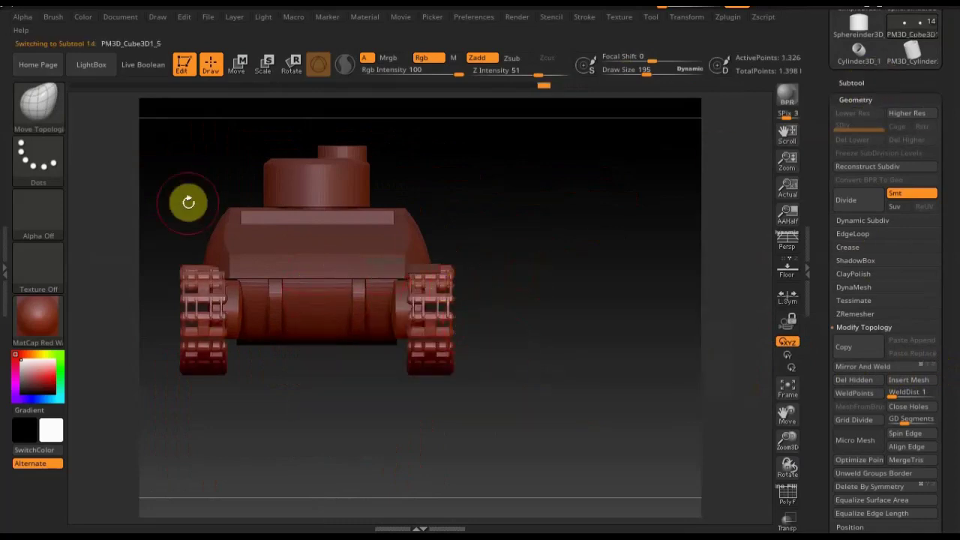
mouse_move(162, 177)
ctrl+mouse_down()
mouse_move(229, 385)
mouse_move(257, 341)
ctrl+mouse_up()
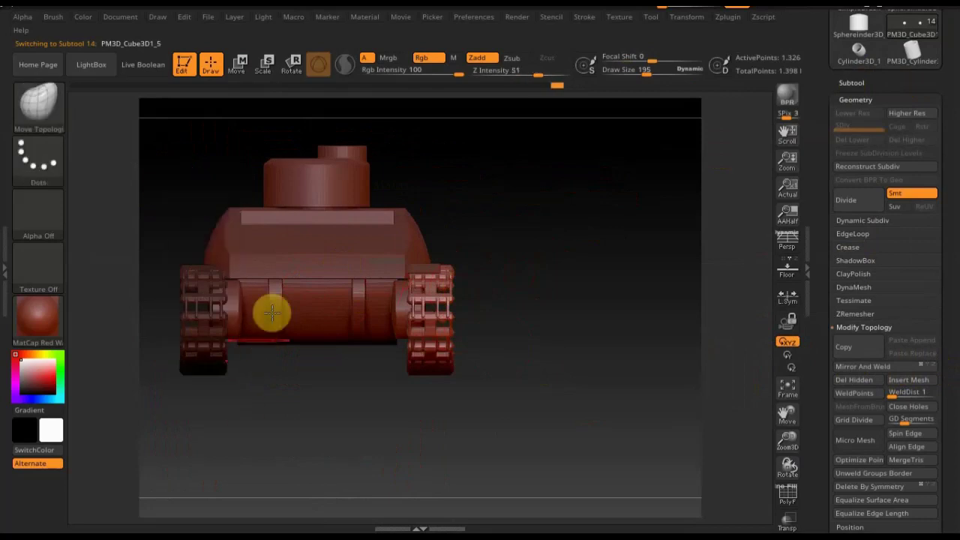
click(239, 73)
drag(515, 284, 456, 286)
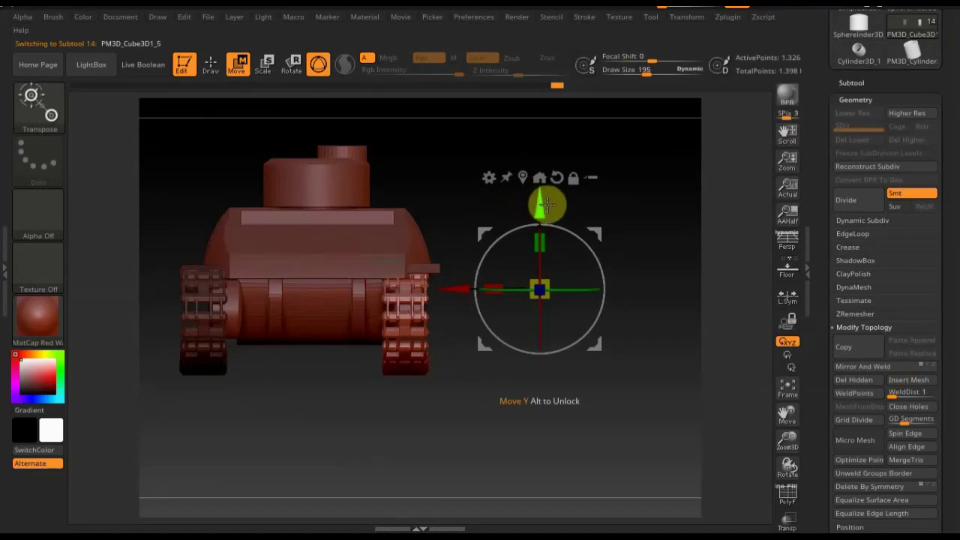
drag(459, 287, 456, 287)
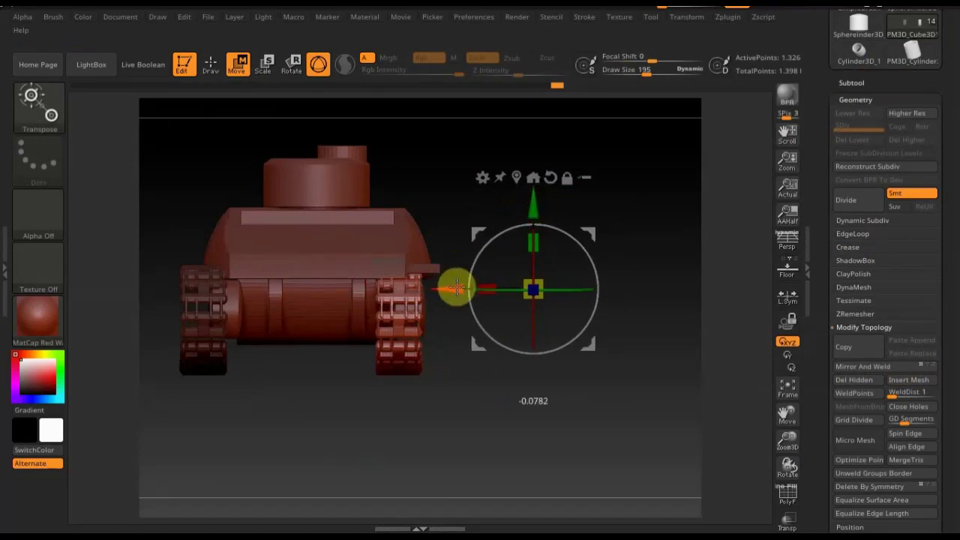
click(213, 66)
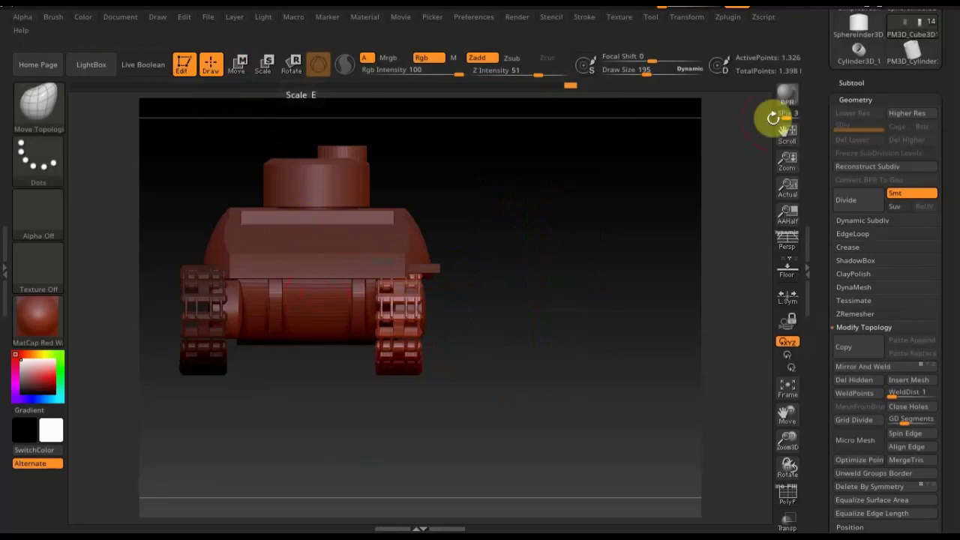
drag(653, 300, 521, 315)
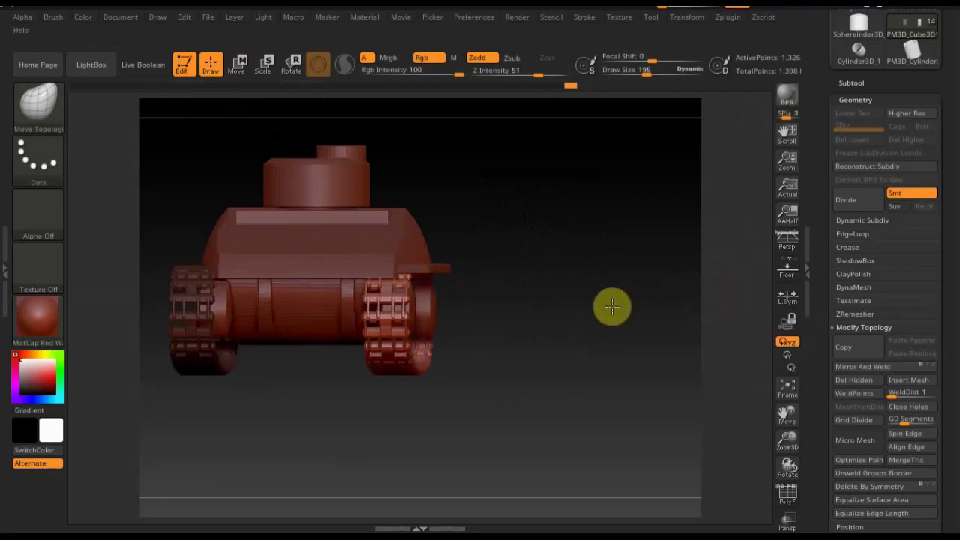
shift+drag(593, 287, 587, 298)
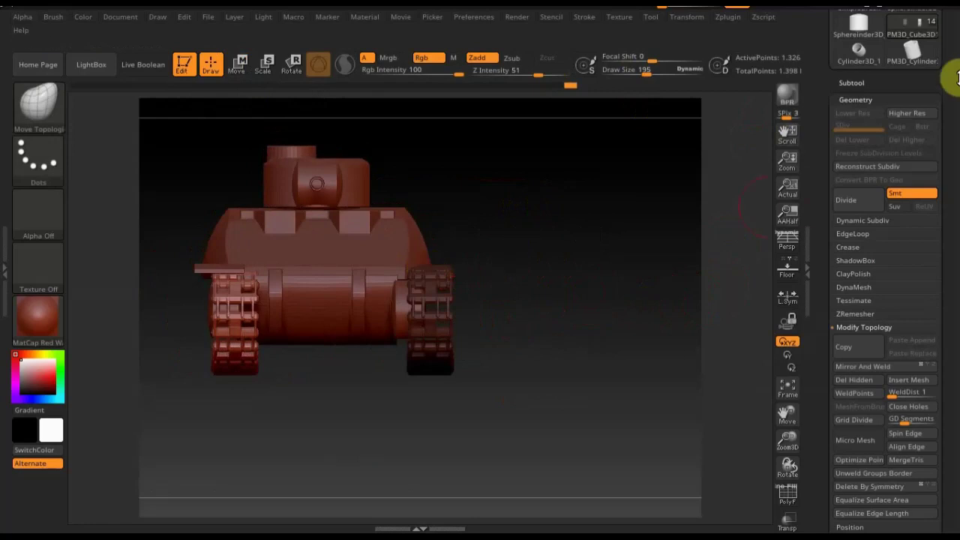
Step: Slide the left-side PM3D_Sphereinder3D_3 wheel drum inward toward the hull
click(855, 83)
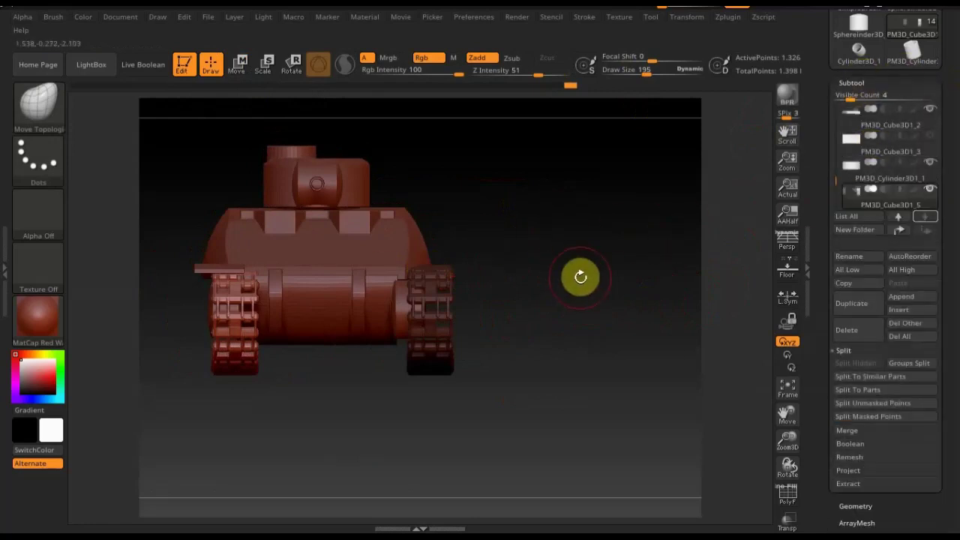
key(n)
click(545, 323)
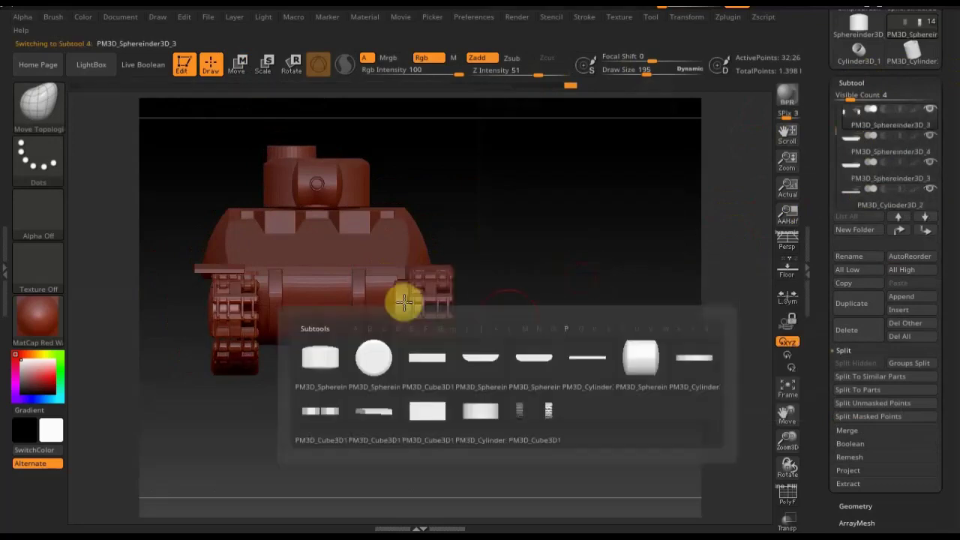
click(240, 70)
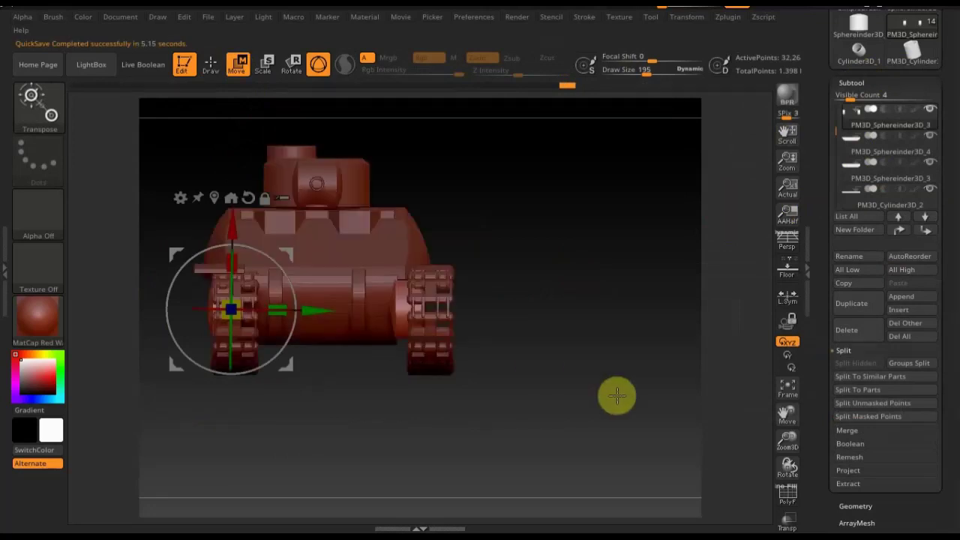
drag(322, 311, 337, 316)
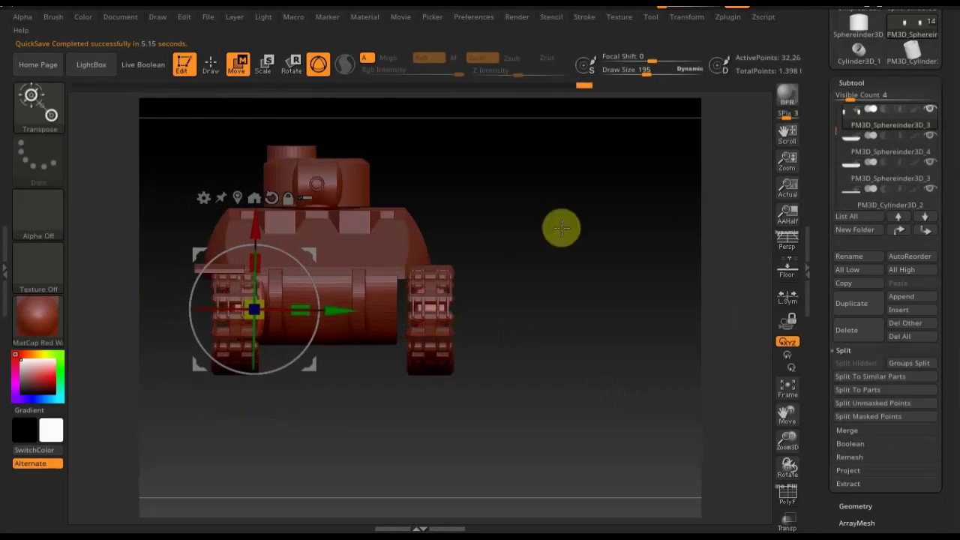
key(n)
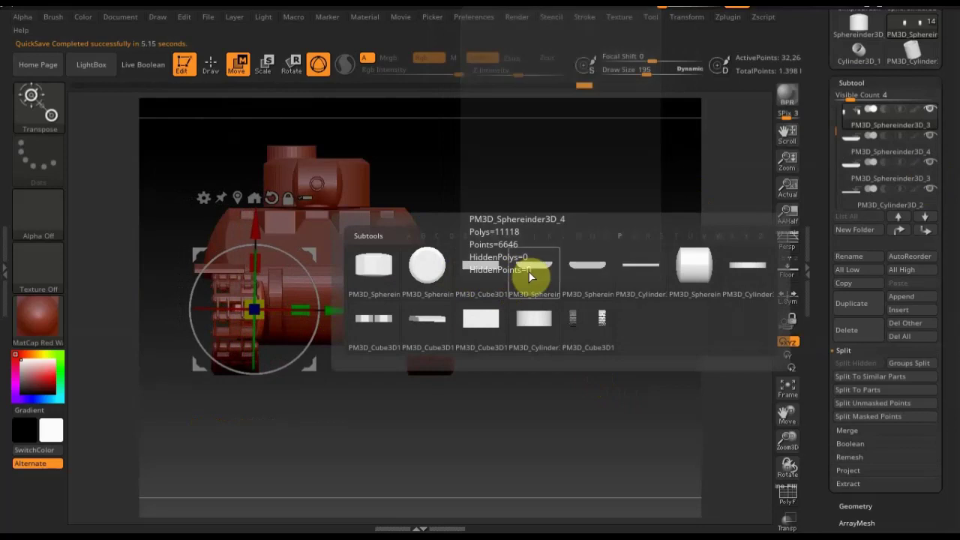
click(528, 272)
click(522, 306)
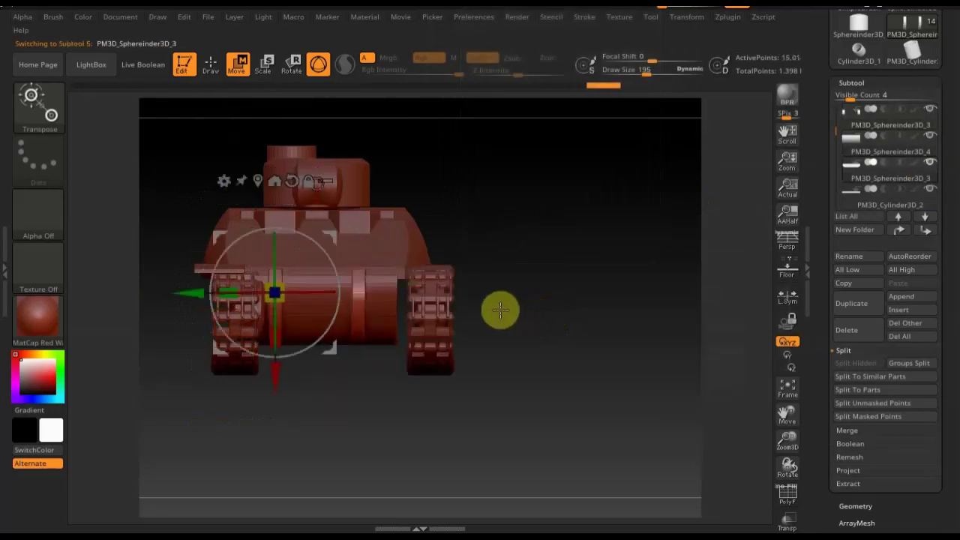
drag(192, 290, 196, 293)
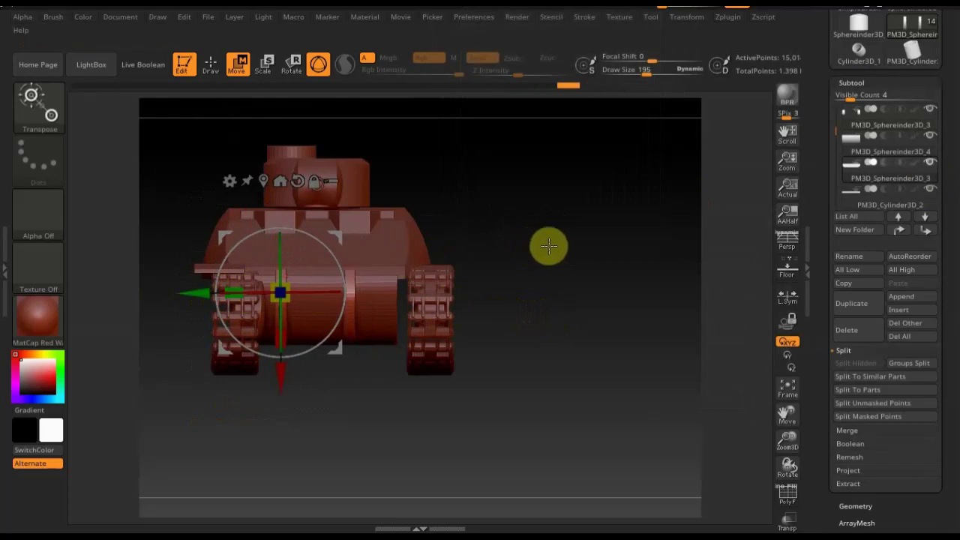
Step: Centre the front drum PM3D_Sphereinder3D_4 on the hull and return to Draw
key(n)
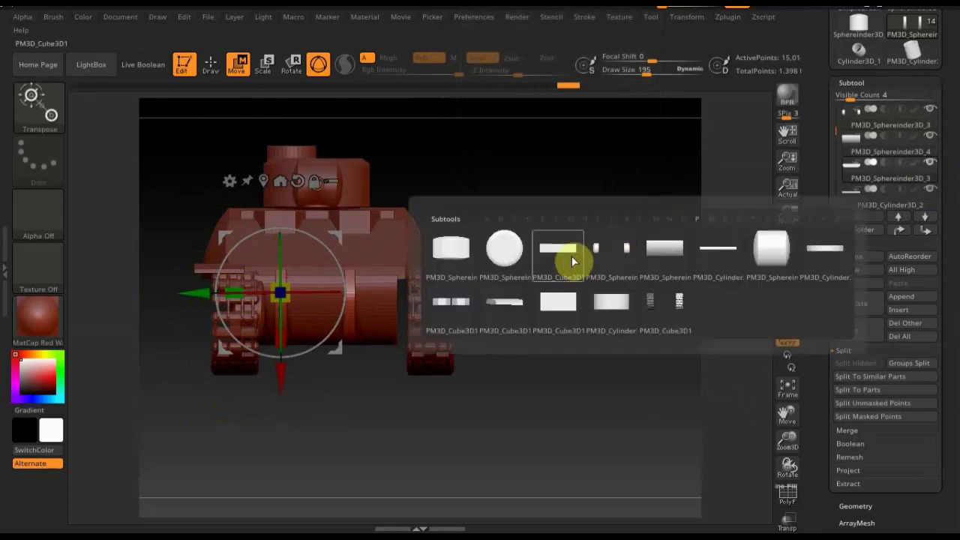
click(571, 257)
key(n)
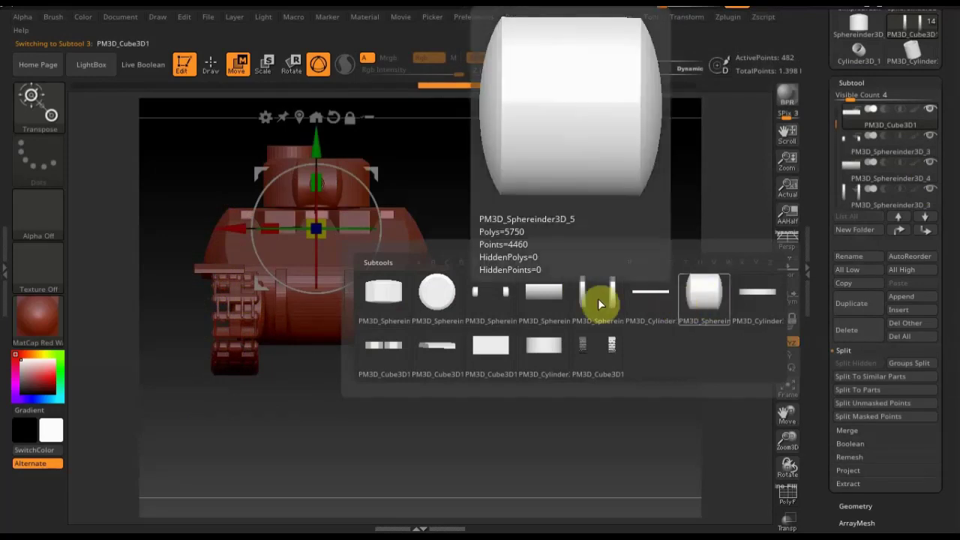
click(553, 300)
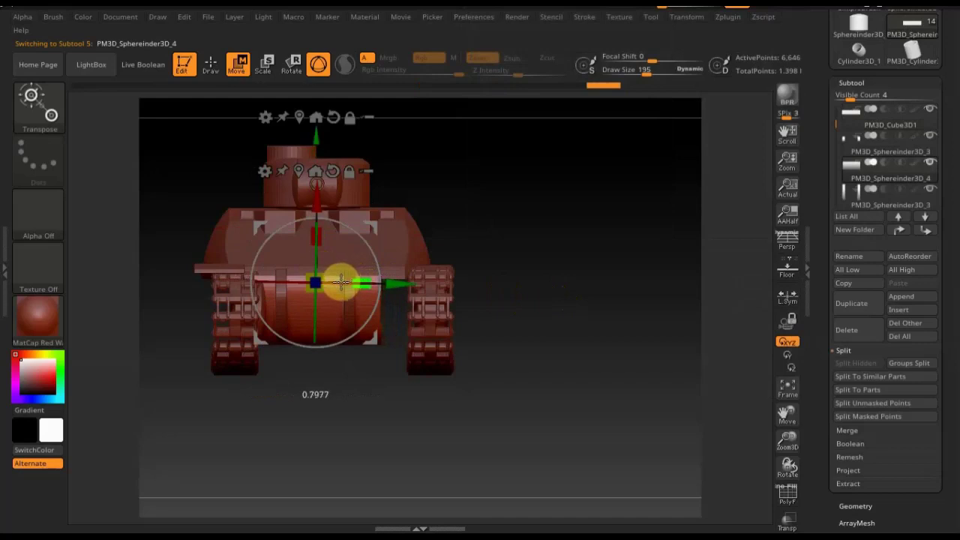
mouse_move(401, 278)
mouse_down()
mouse_move(416, 285)
mouse_move(407, 284)
mouse_up()
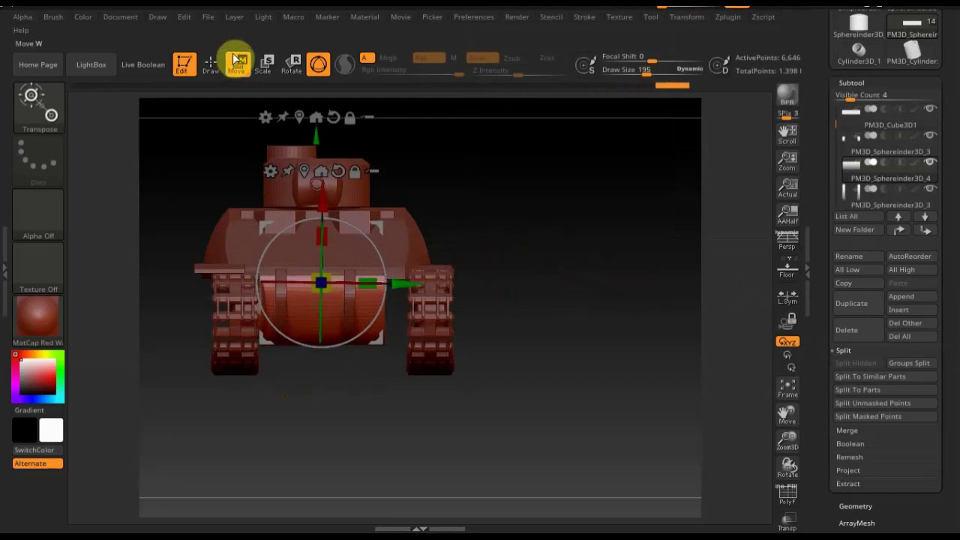
click(211, 64)
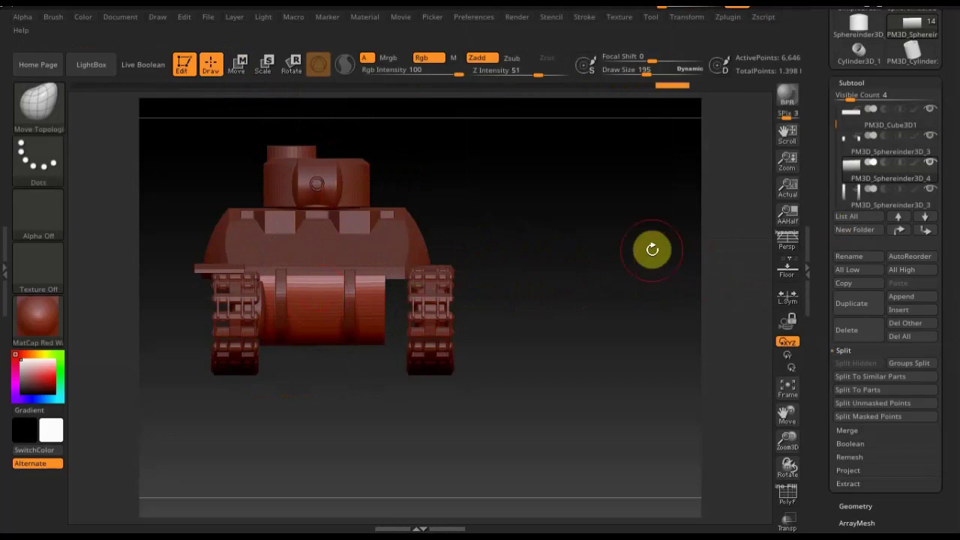
Step: Apply Mirror And Weld to PM3D_Sphereinder3D_3 so the wheel drum is symmetric
key(n)
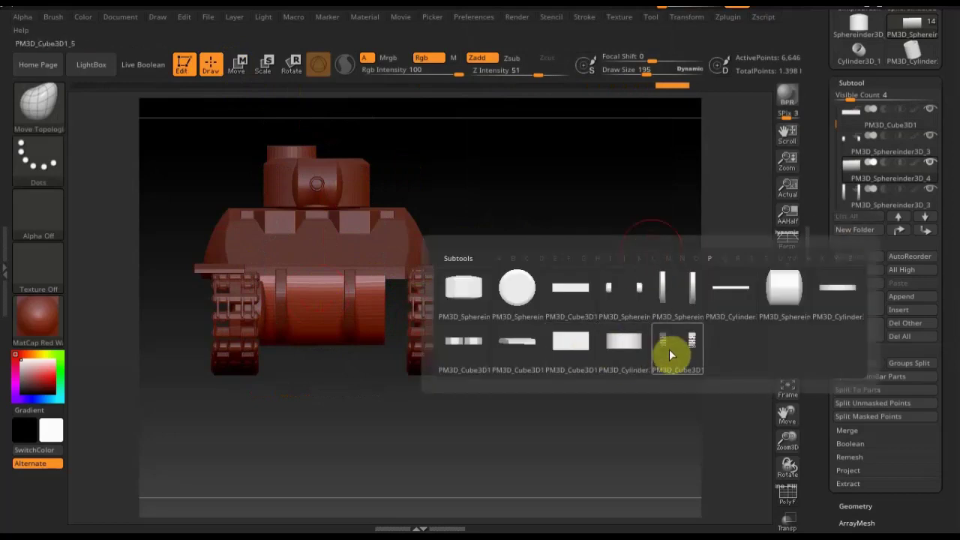
click(669, 349)
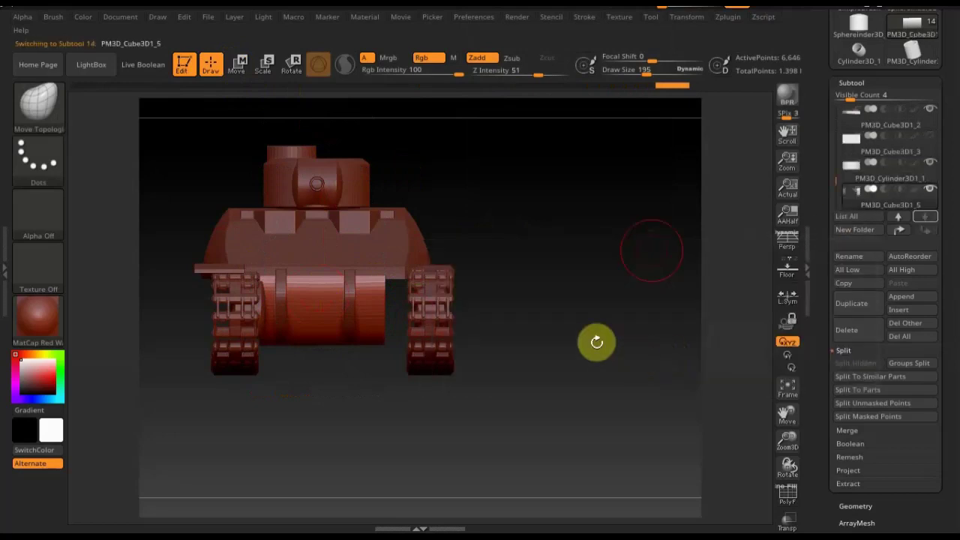
click(851, 506)
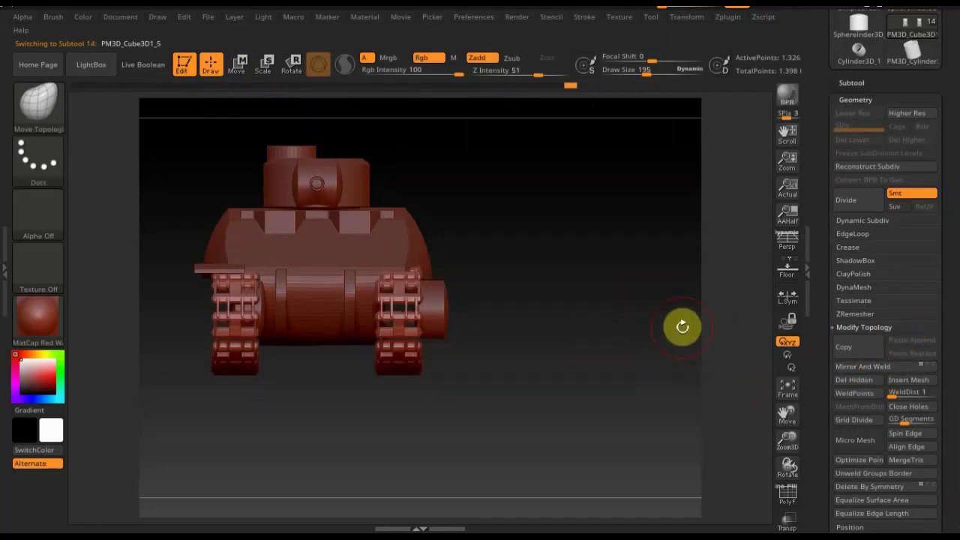
click(853, 82)
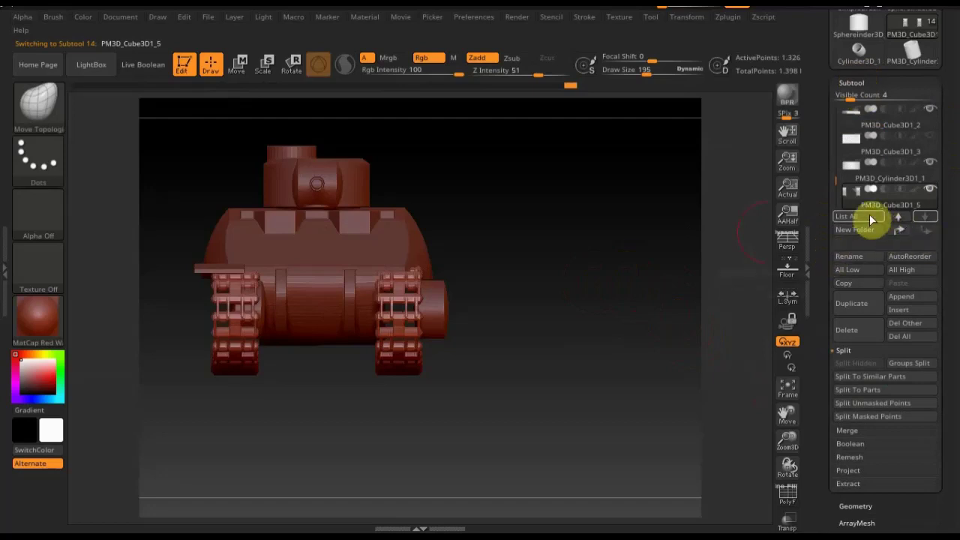
drag(689, 263, 585, 298)
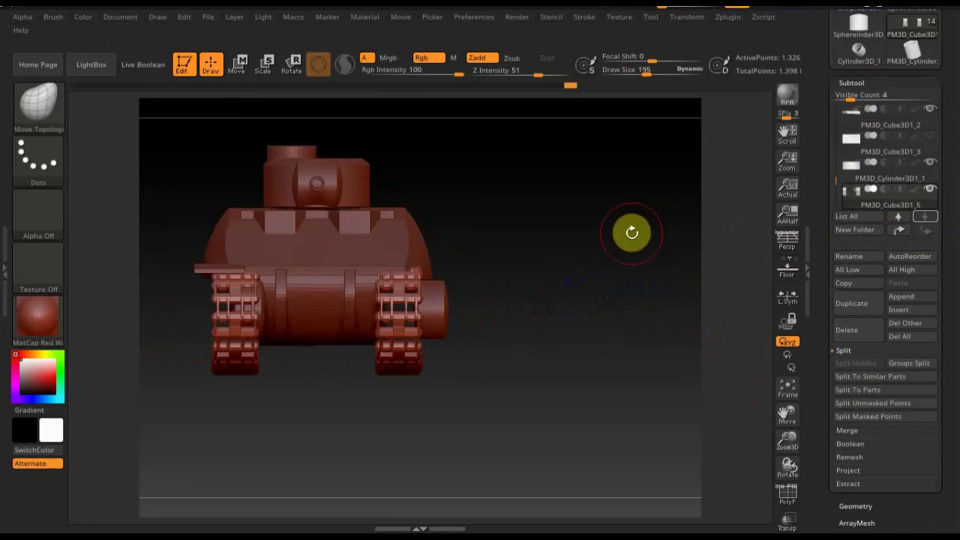
key(n)
click(661, 283)
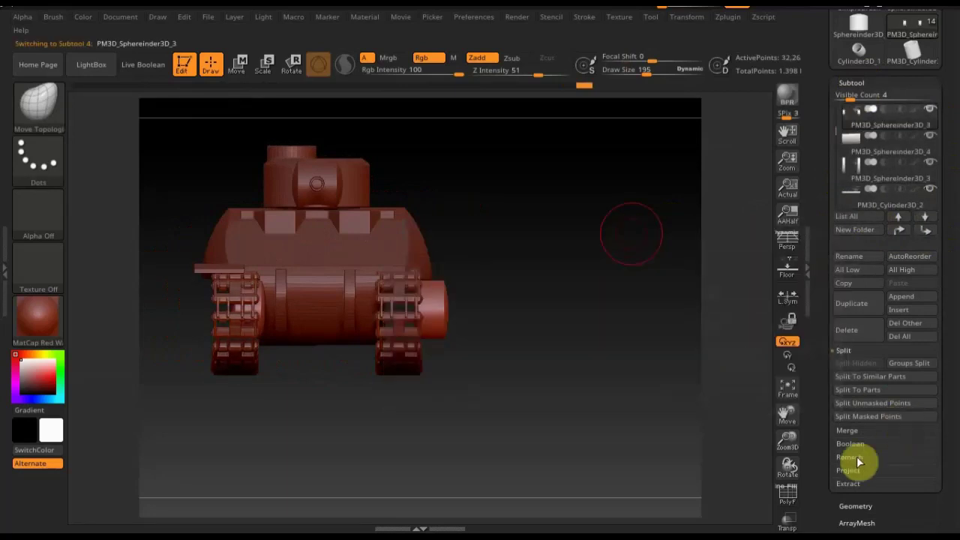
click(851, 504)
click(875, 370)
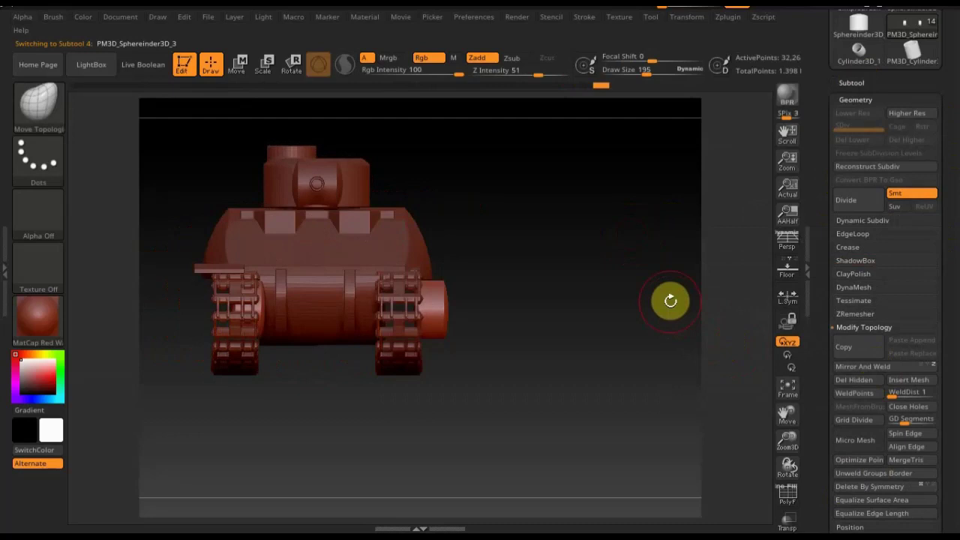
click(887, 369)
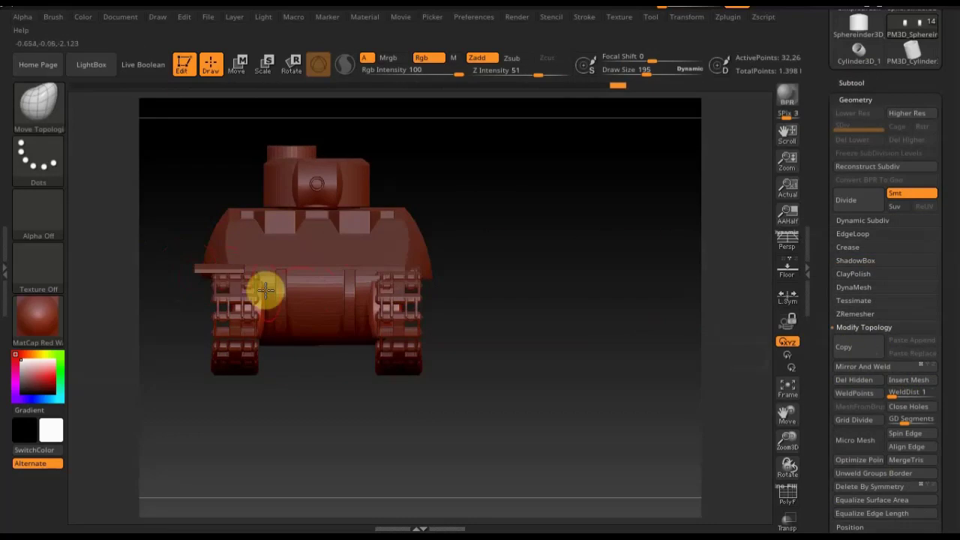
key(n)
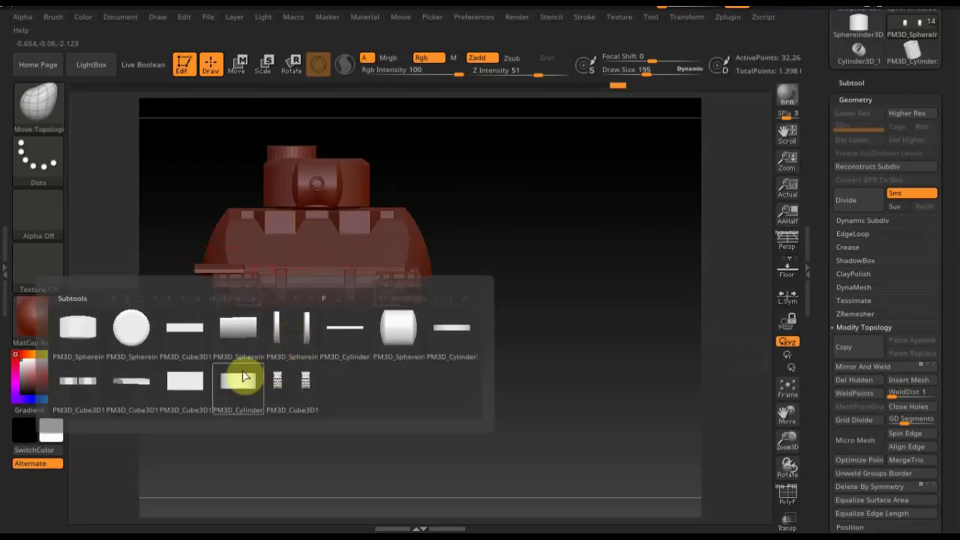
Step: Apply Mirror And Weld to the PM3D_Cube3D1_2 side plate
click(452, 339)
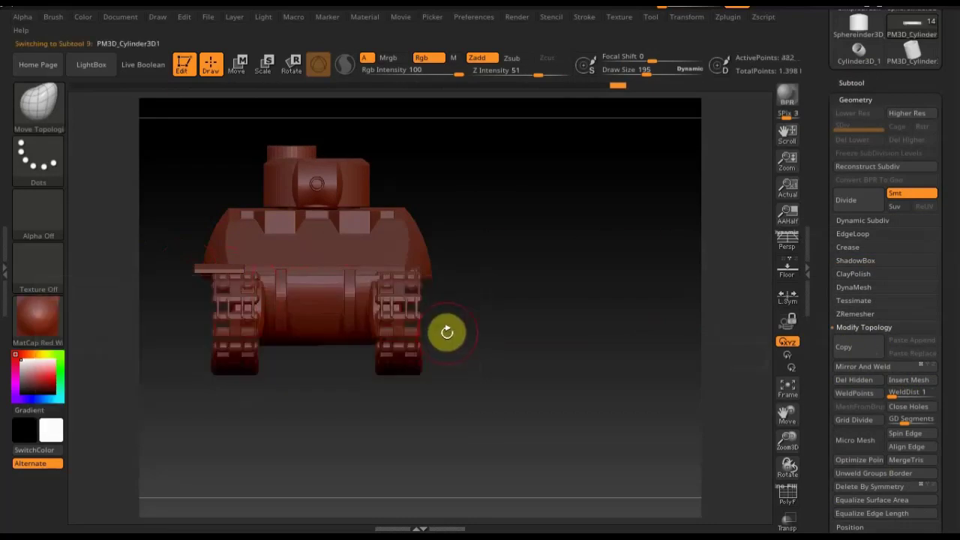
key(n)
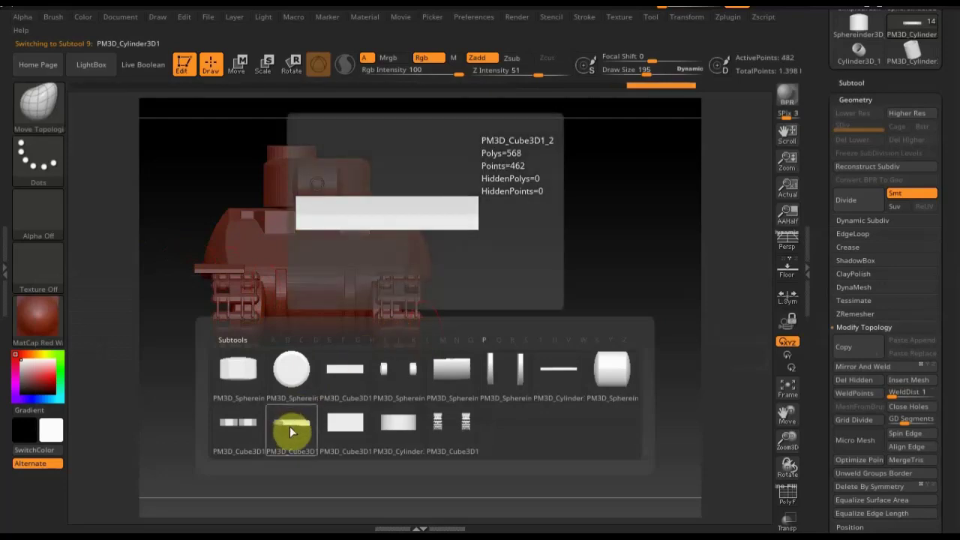
click(290, 429)
key(n)
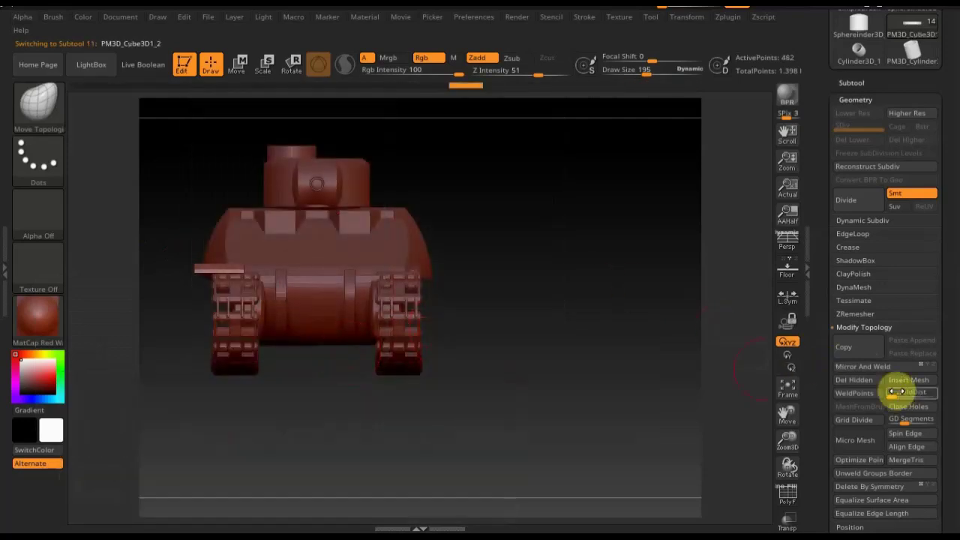
click(873, 367)
Step: Orbit around the tank to inspect the mirrored fender plates from several angles
drag(585, 318, 645, 319)
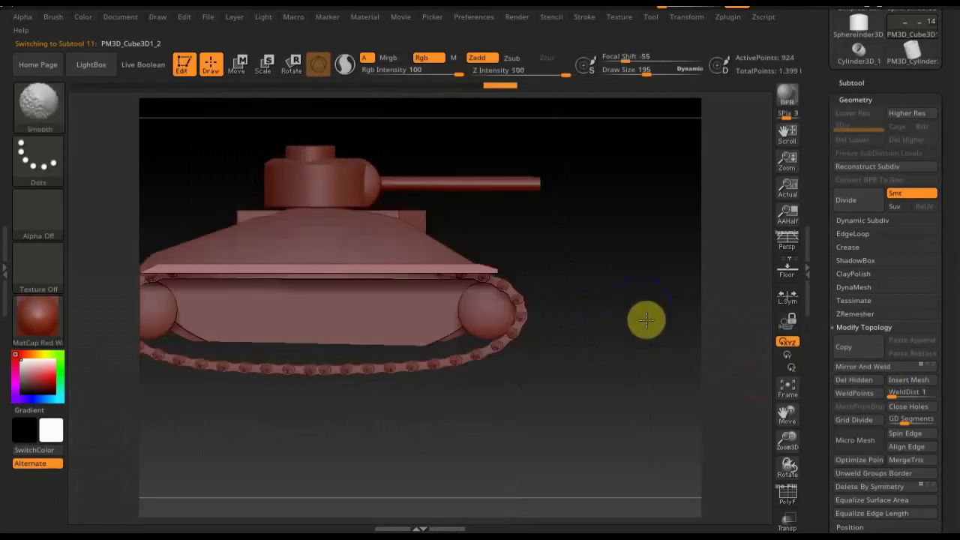
mouse_move(626, 338)
mouse_down()
mouse_move(687, 384)
mouse_move(637, 350)
mouse_move(652, 330)
mouse_up()
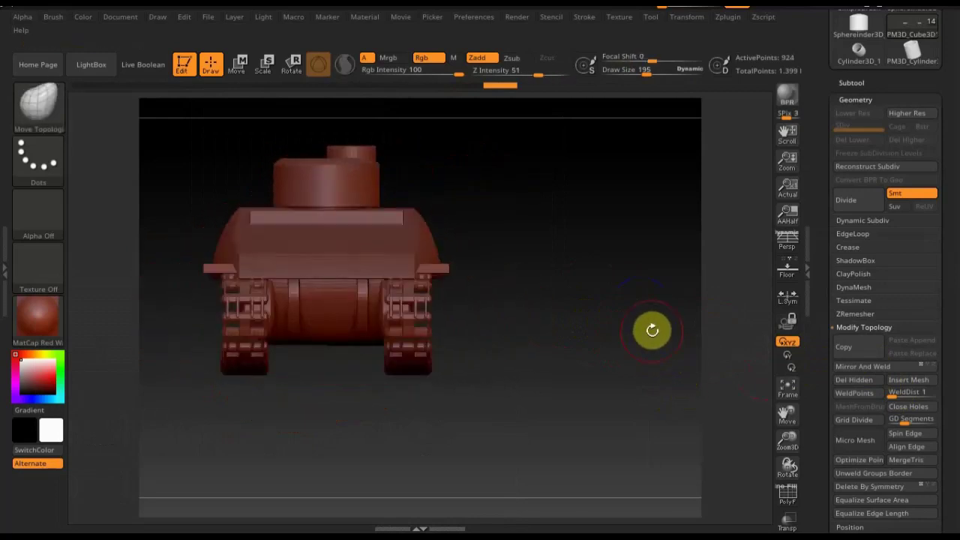
drag(631, 315, 570, 321)
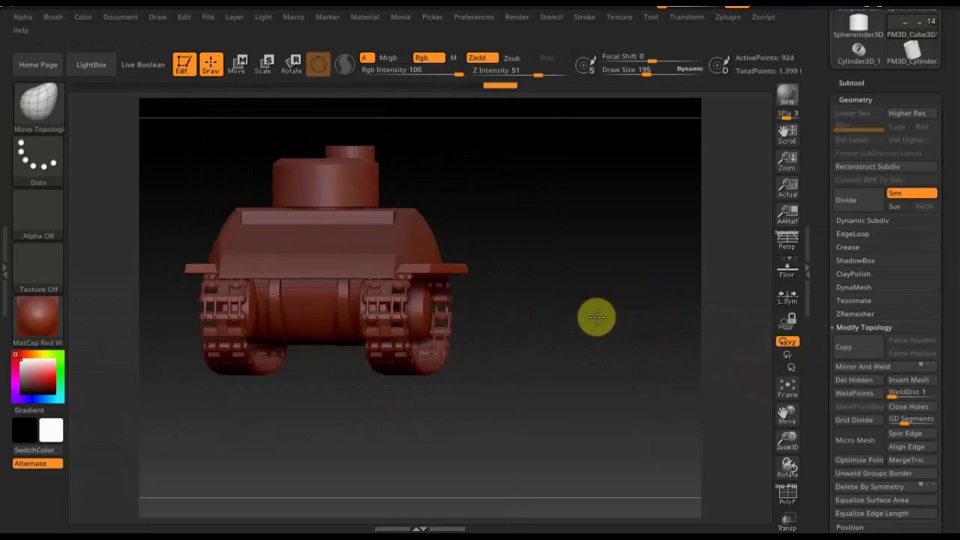
mouse_move(615, 395)
shift+mouse_down()
mouse_move(604, 328)
mouse_move(605, 184)
shift+mouse_up()
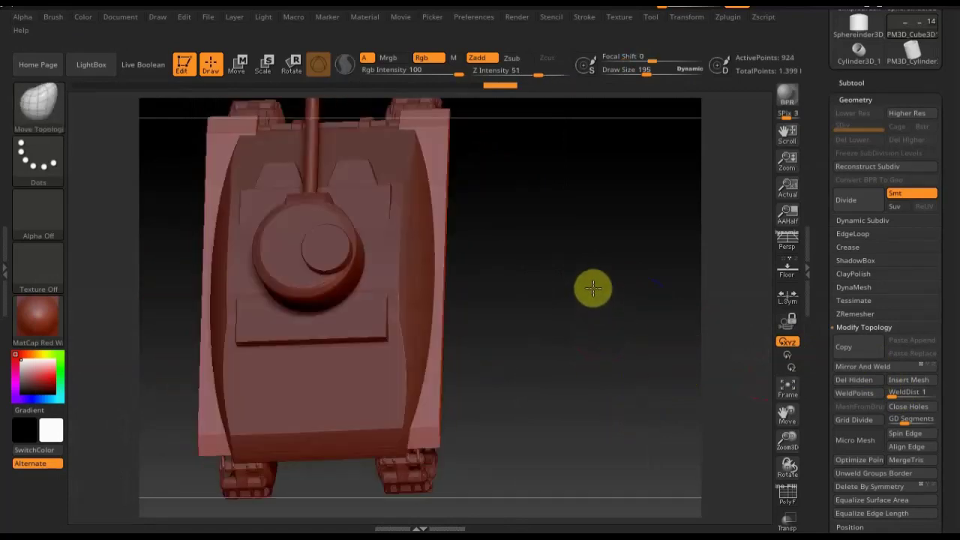
drag(605, 185, 608, 340)
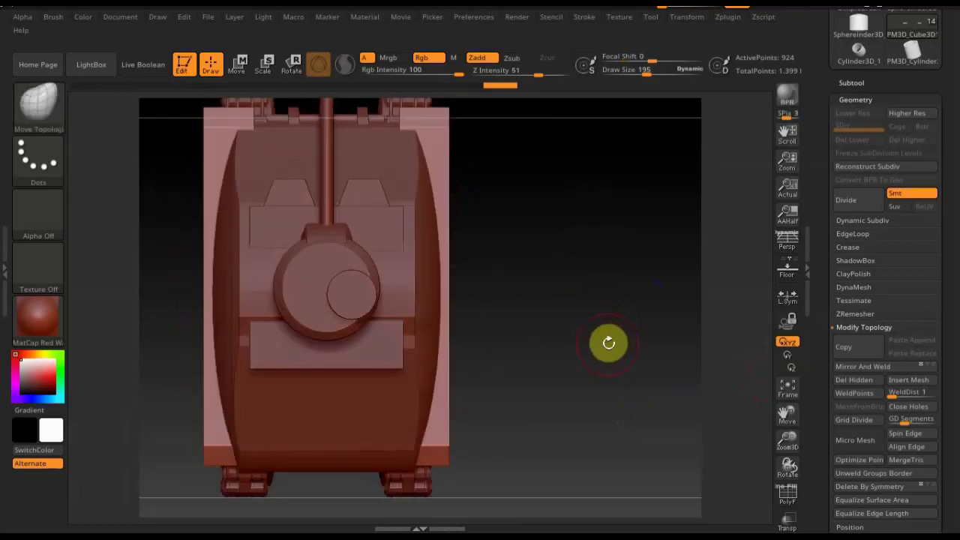
mouse_move(548, 311)
mouse_down()
mouse_move(621, 228)
mouse_move(636, 298)
mouse_up()
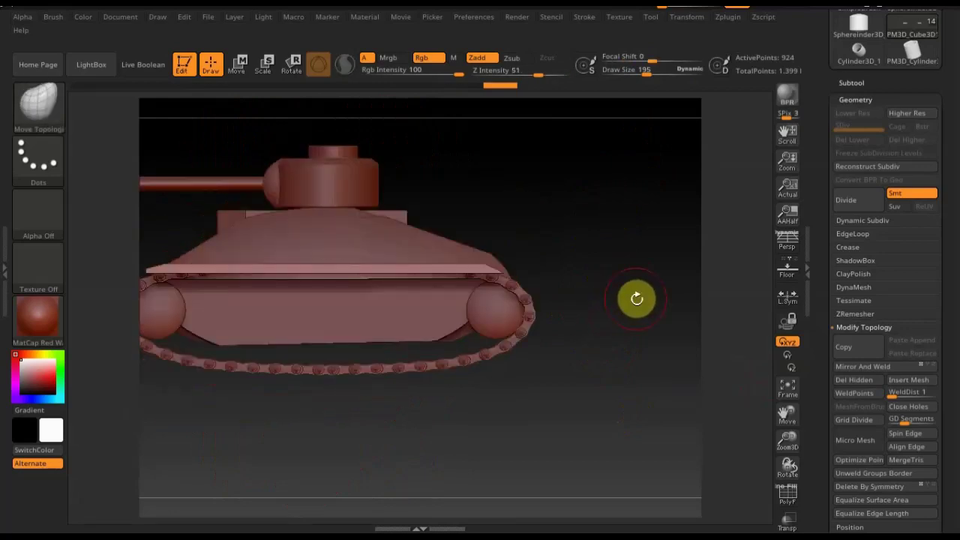
key(n)
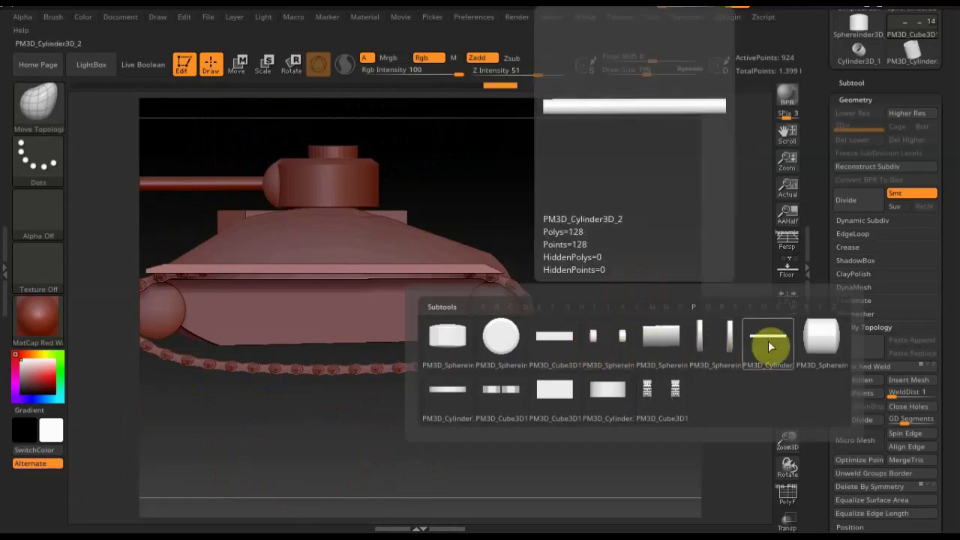
Step: Select PM3D_Cube3D1 and slide the turret base plate toward the gun end
click(769, 345)
key(n)
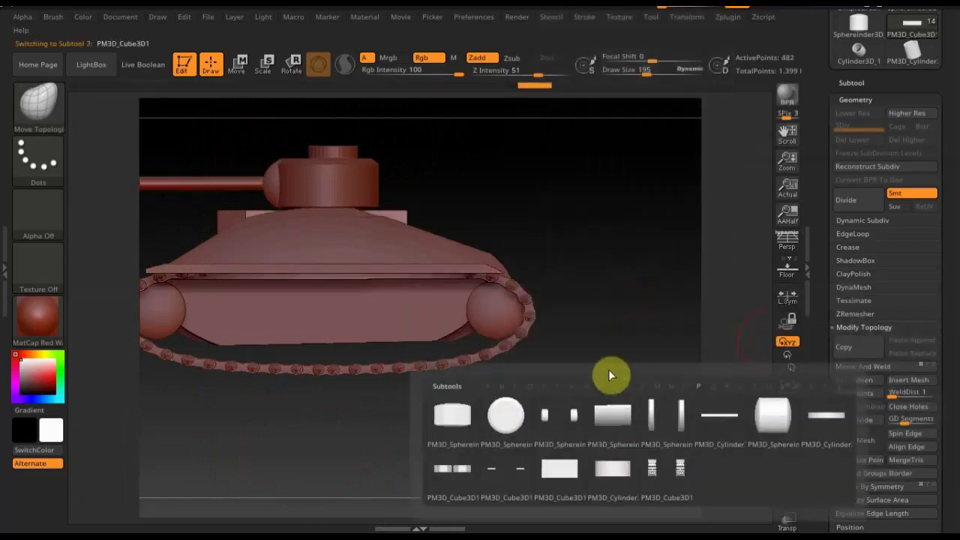
click(239, 74)
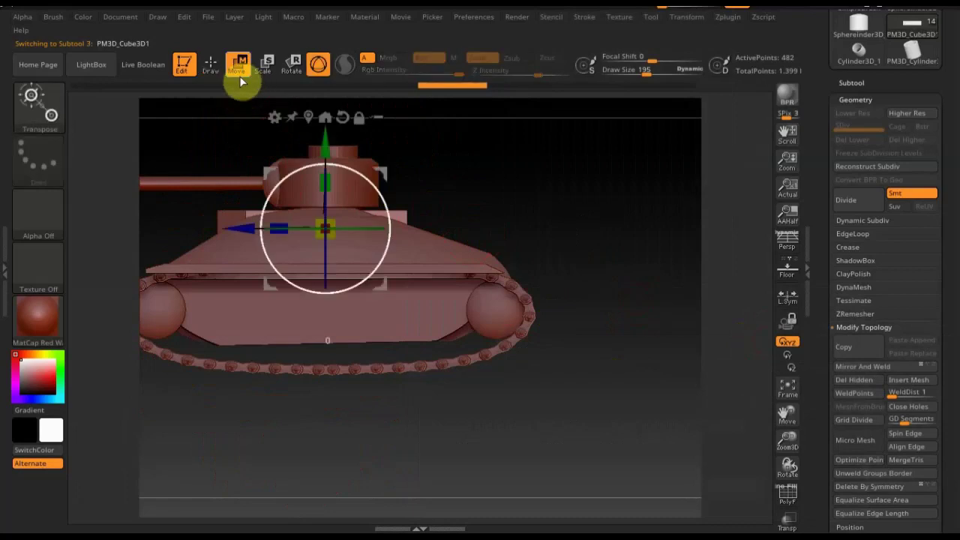
click(281, 225)
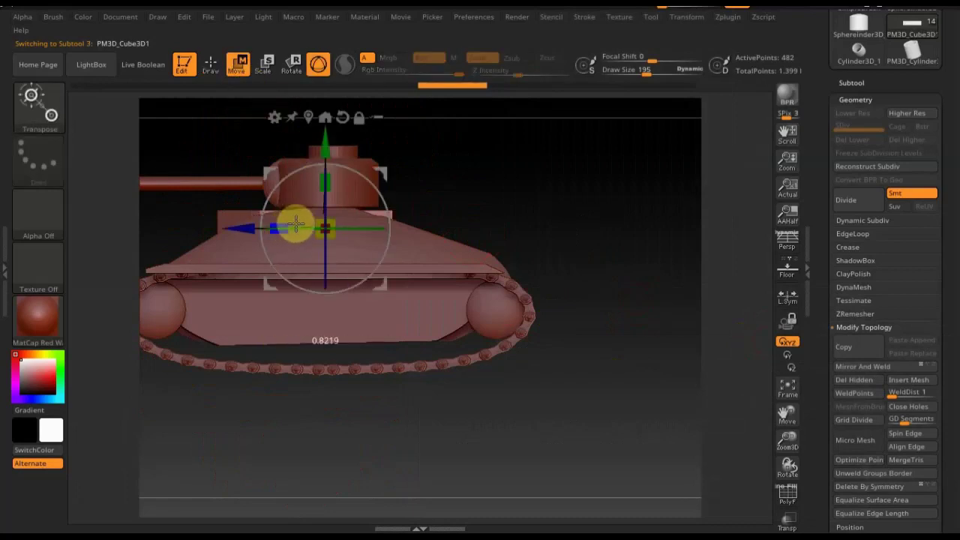
drag(326, 150, 328, 144)
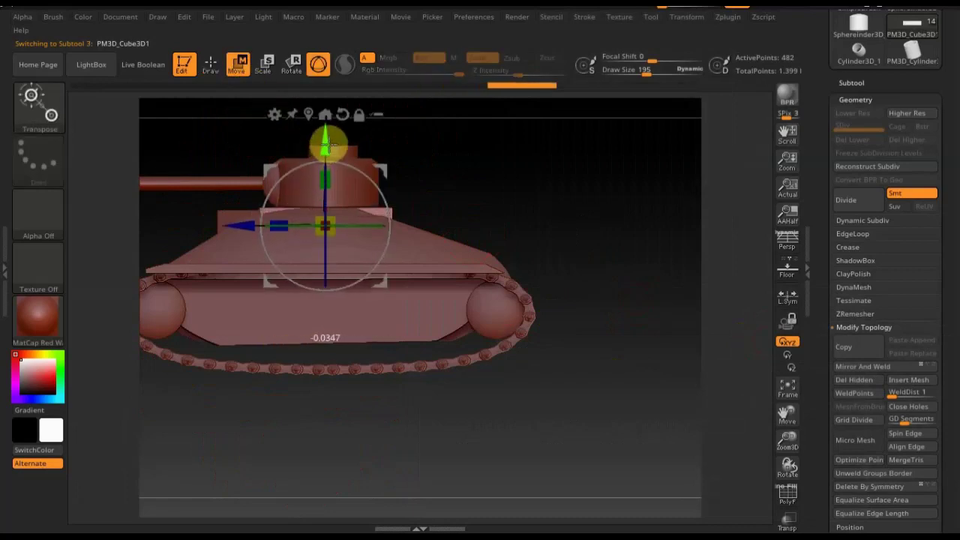
drag(239, 231, 232, 229)
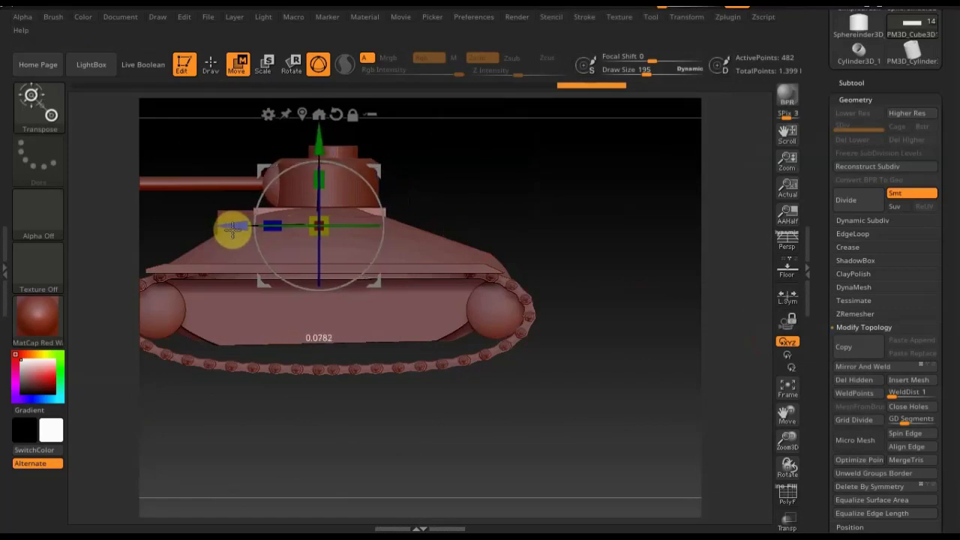
drag(232, 228, 230, 227)
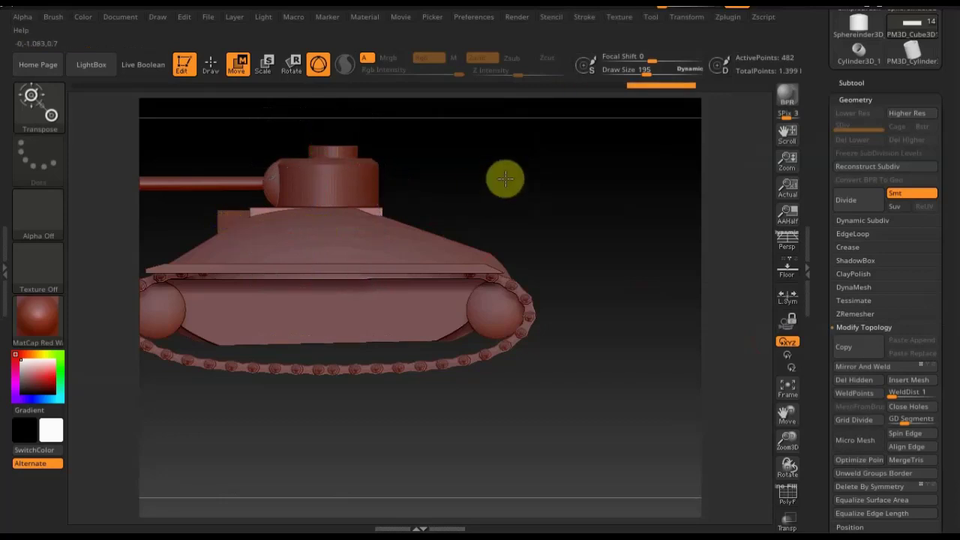
Step: From an elevated view, shift the base plate slightly further forward and recheck it
drag(504, 178, 572, 254)
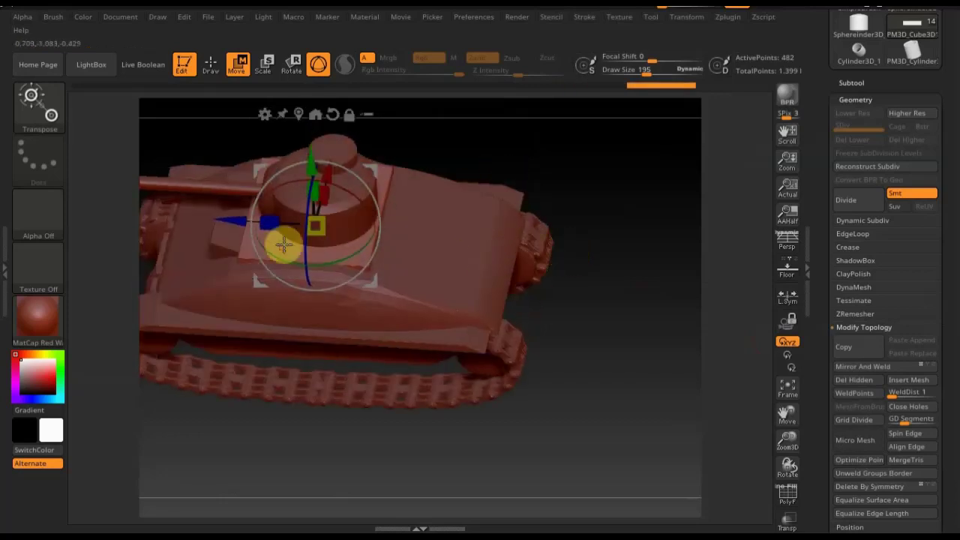
drag(240, 219, 234, 218)
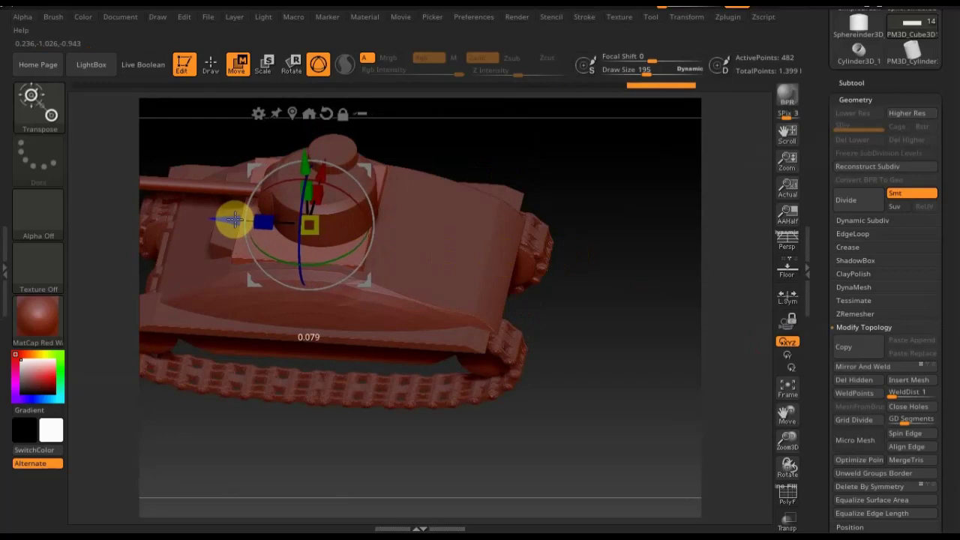
click(202, 66)
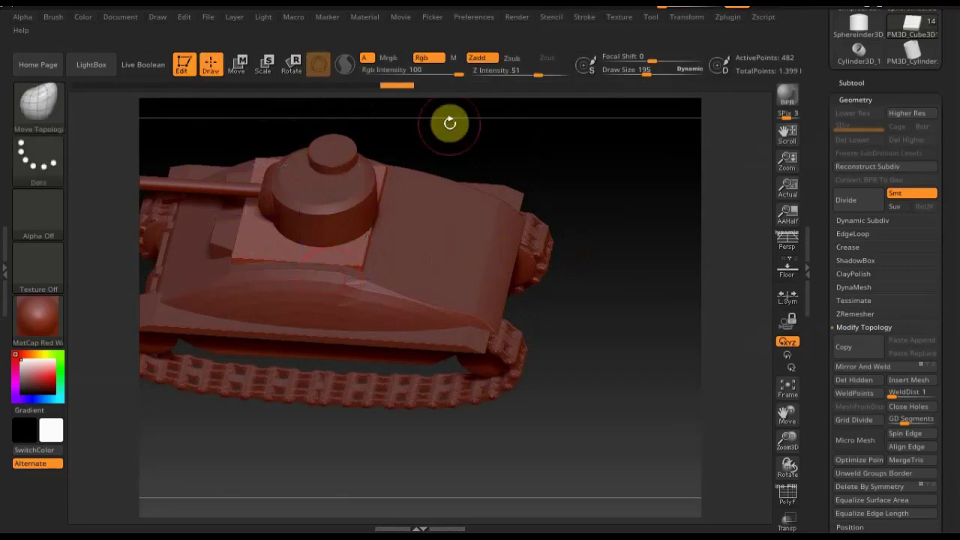
mouse_move(452, 132)
mouse_down()
mouse_move(462, 75)
mouse_move(554, 145)
mouse_move(570, 124)
mouse_move(542, 125)
mouse_up()
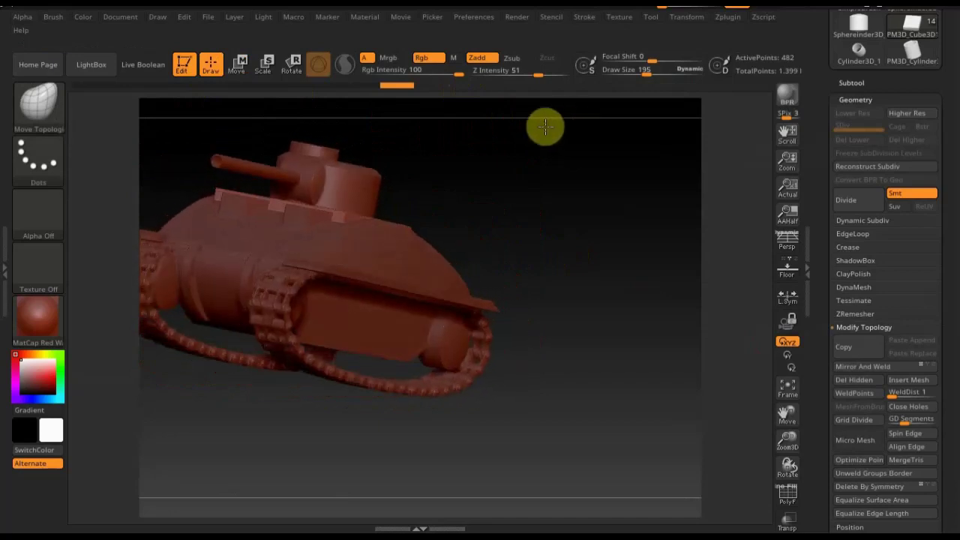
click(236, 64)
mouse_move(570, 221)
mouse_down()
mouse_move(563, 230)
mouse_move(533, 218)
mouse_move(575, 332)
mouse_move(580, 269)
mouse_move(574, 285)
mouse_up()
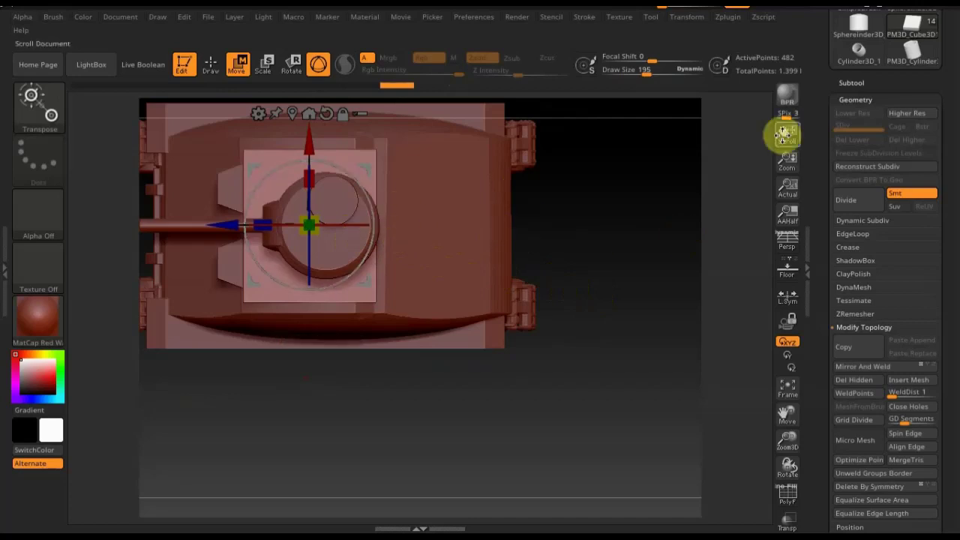
Step: Select the round turret cylinder subtool and scale it up with the gizmo
key(n)
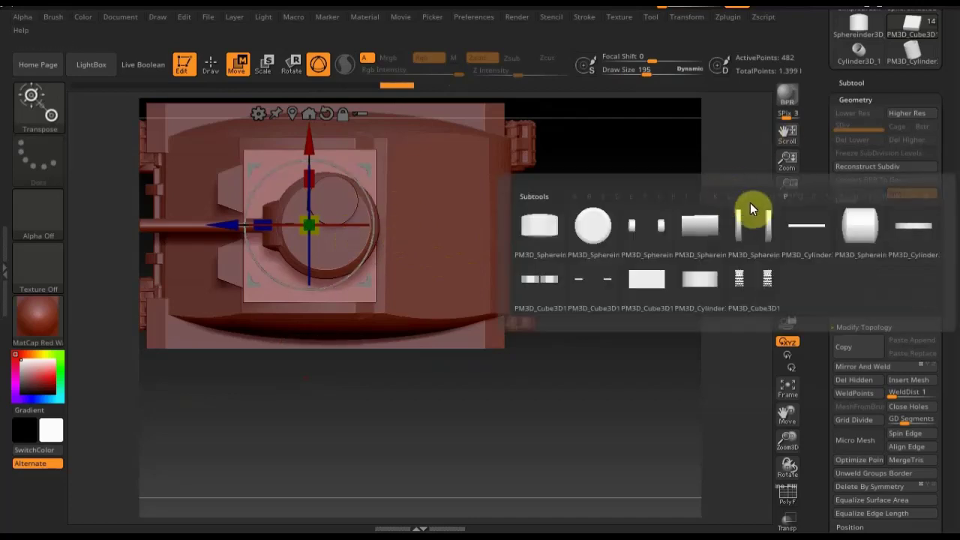
click(581, 236)
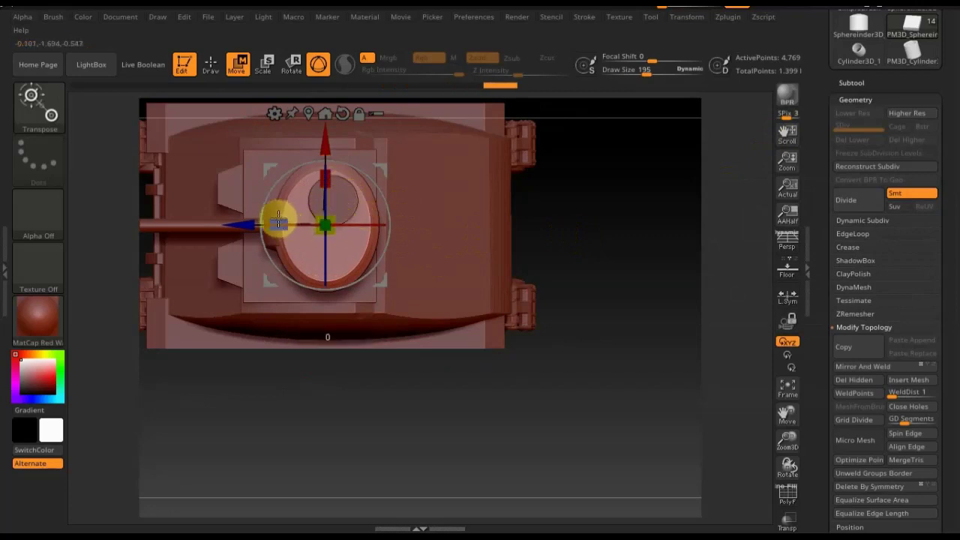
drag(277, 219, 275, 220)
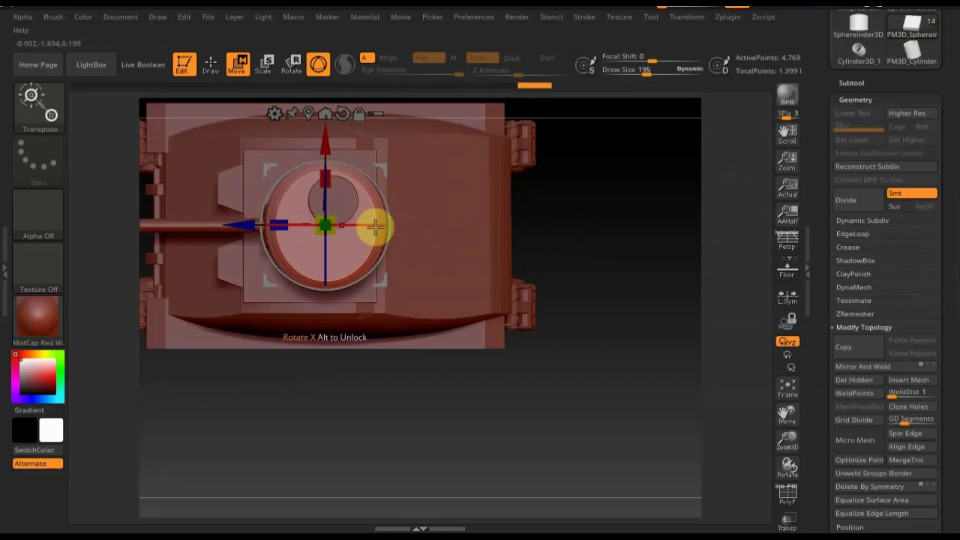
drag(645, 229, 657, 178)
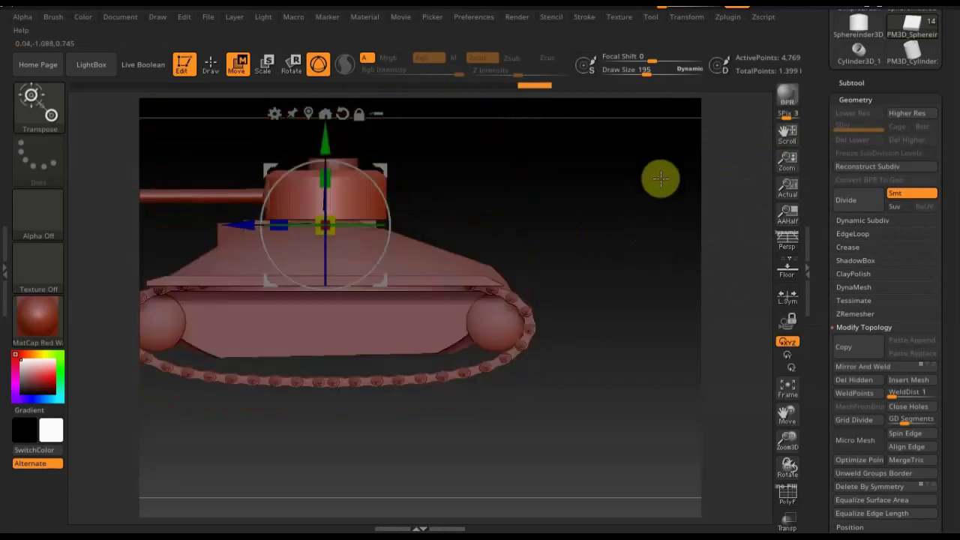
Step: Reselect the turret and shift it toward the gun end
drag(257, 223, 246, 224)
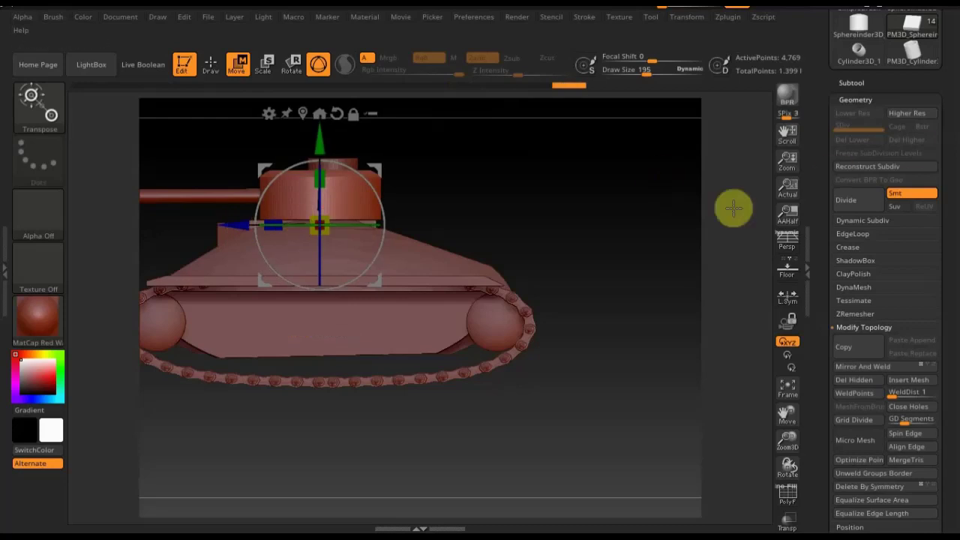
key(n)
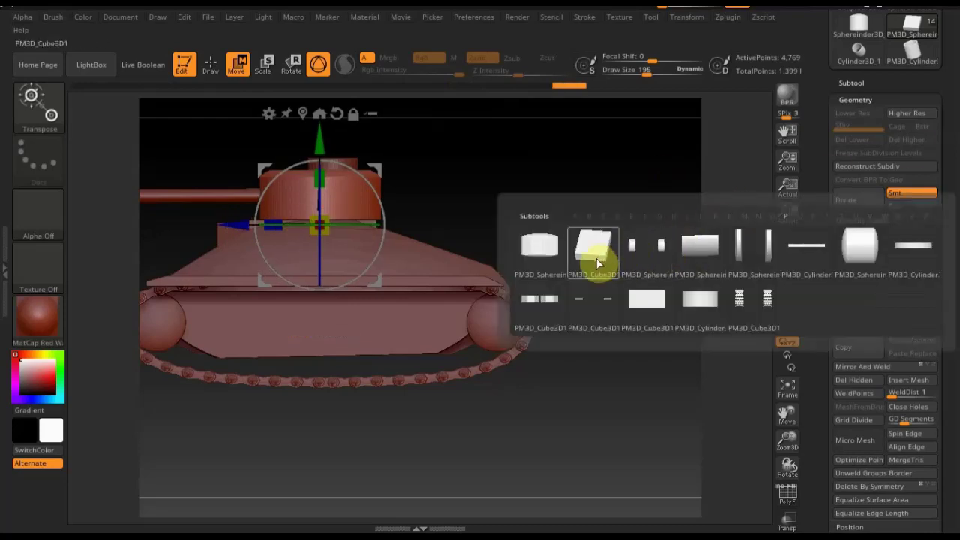
click(815, 260)
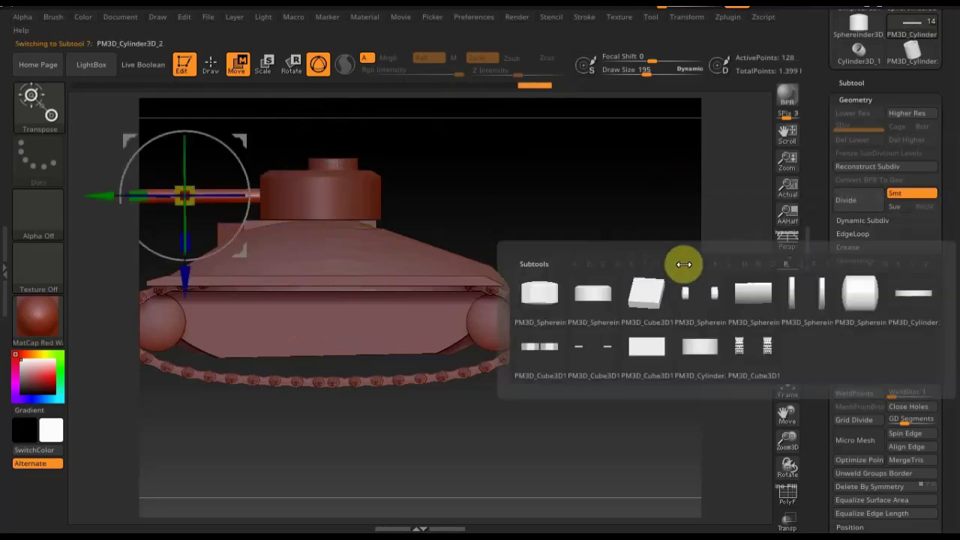
click(758, 298)
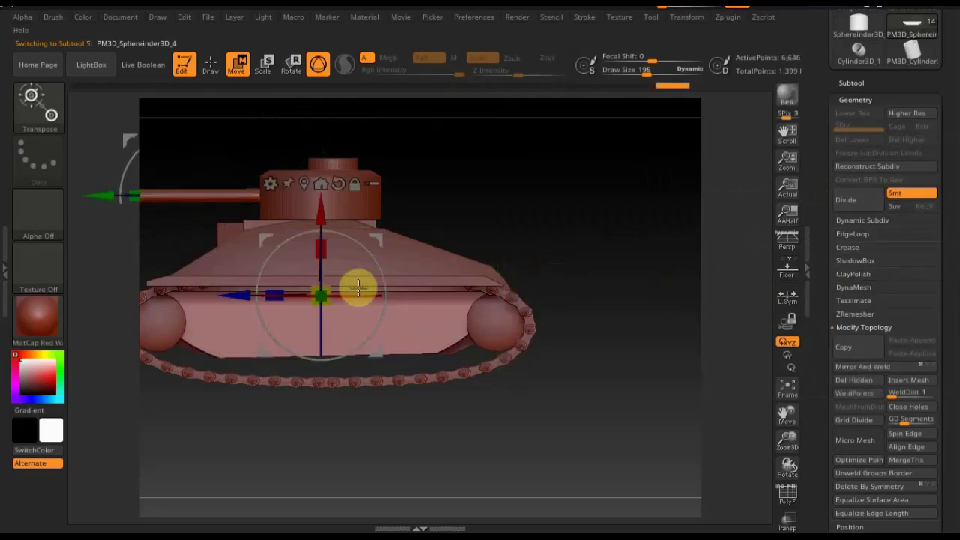
key(n)
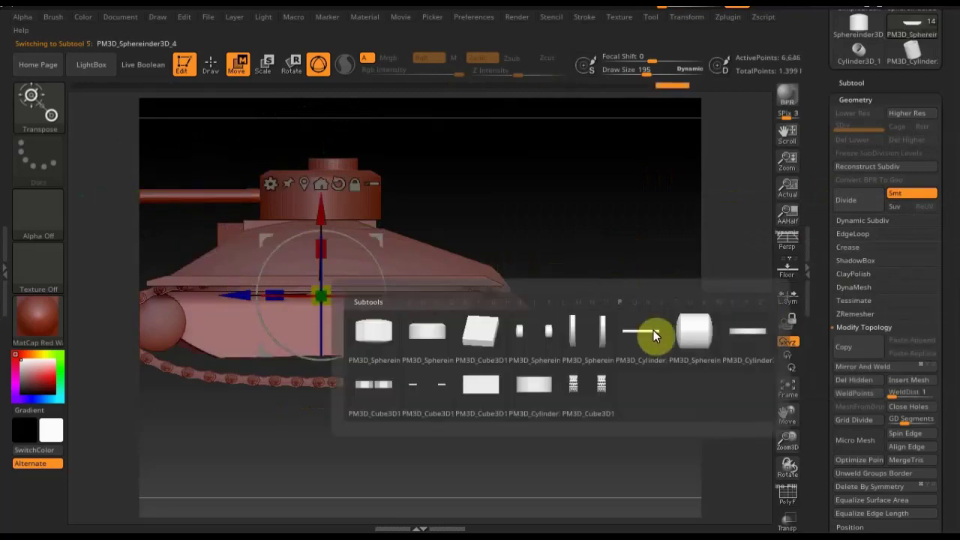
click(696, 331)
mouse_move(208, 199)
mouse_down()
mouse_move(185, 203)
mouse_move(191, 210)
mouse_up()
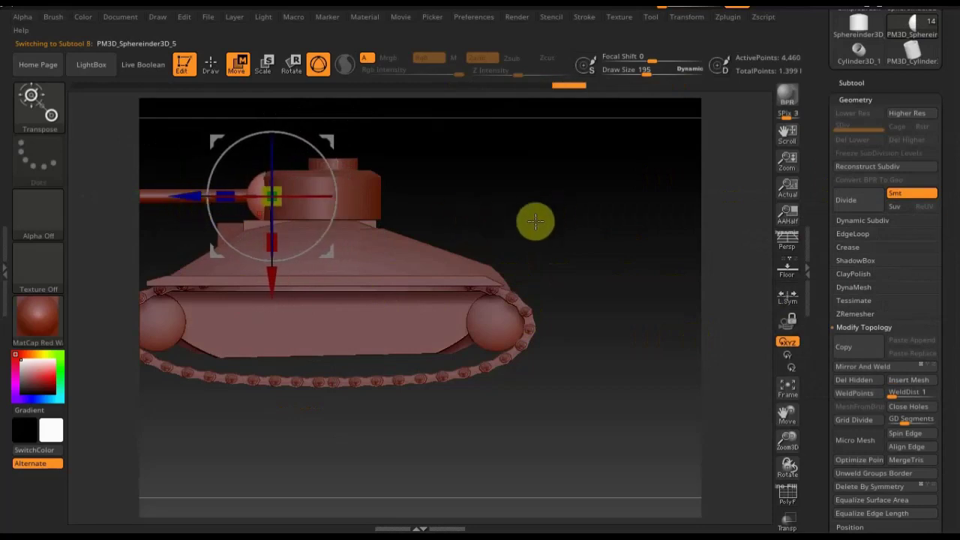
Step: From a straight front view, slide the front part sideways and return to Draw mode
drag(531, 218, 530, 248)
mouse_move(581, 208)
mouse_down()
mouse_move(566, 188)
mouse_move(583, 205)
mouse_up()
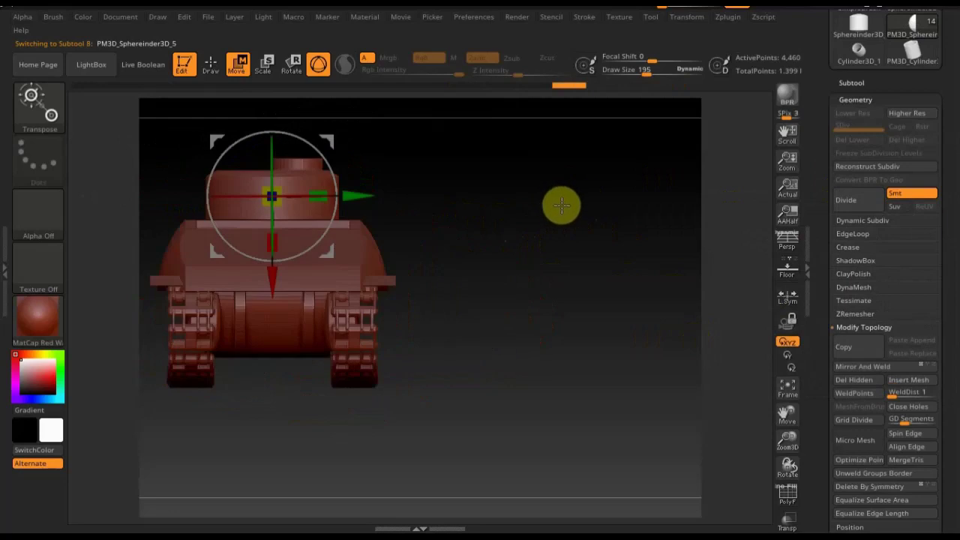
alt+drag(556, 207, 621, 207)
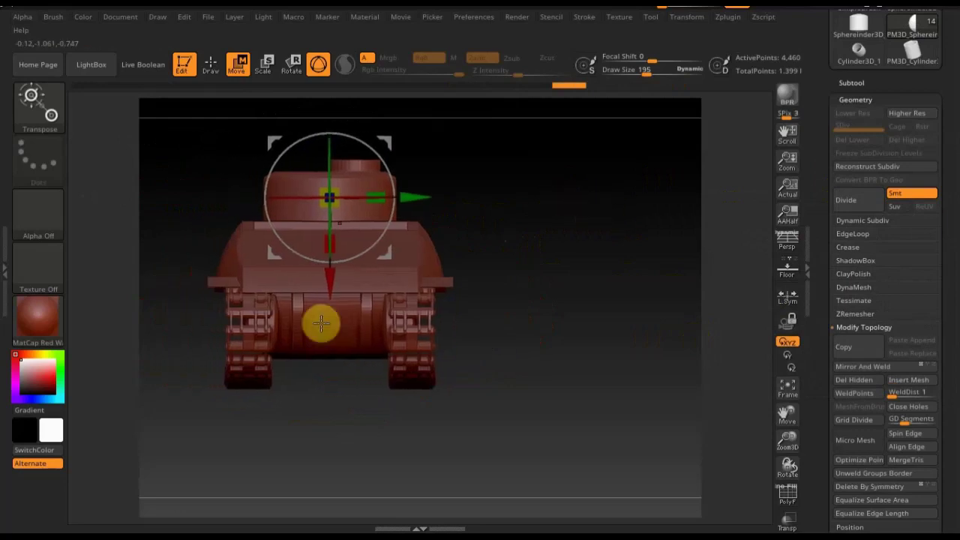
click(210, 65)
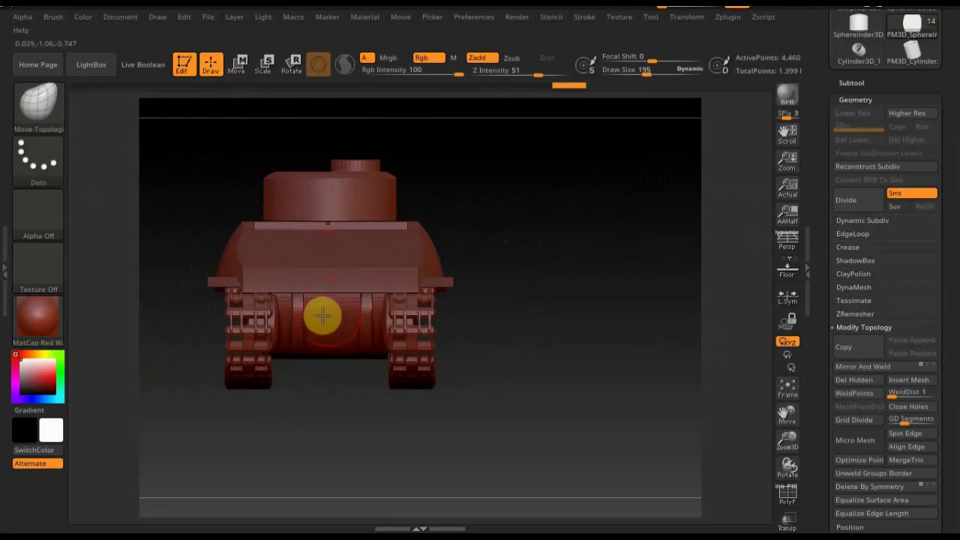
Step: Orbit to a high three-quarter top view of the tank and expand the Subtool list
mouse_move(557, 338)
mouse_down()
mouse_move(596, 341)
mouse_move(628, 322)
mouse_move(643, 253)
mouse_up()
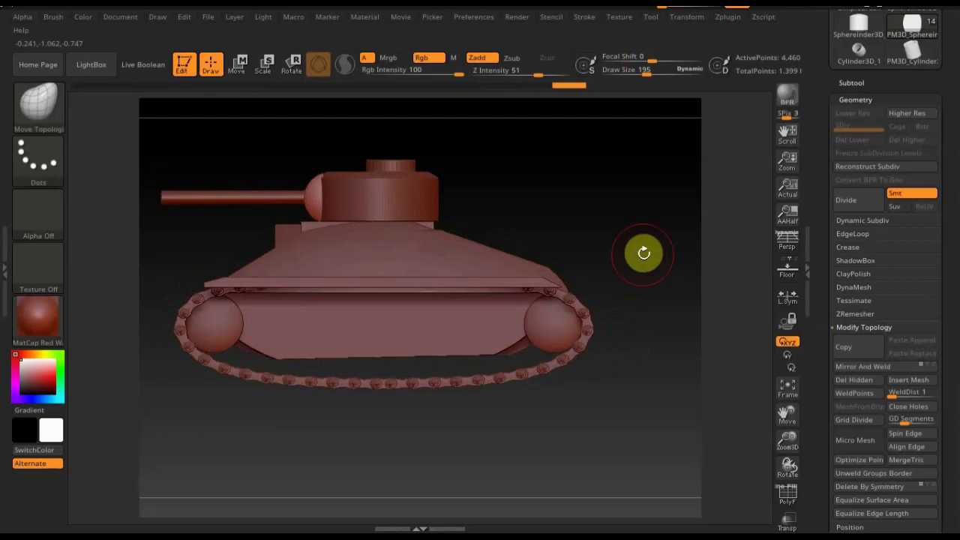
shift+drag(643, 252, 639, 202)
mouse_move(621, 237)
mouse_down()
mouse_move(582, 246)
mouse_move(608, 278)
mouse_move(605, 340)
mouse_move(599, 282)
mouse_move(592, 320)
mouse_move(602, 323)
mouse_move(548, 271)
mouse_up()
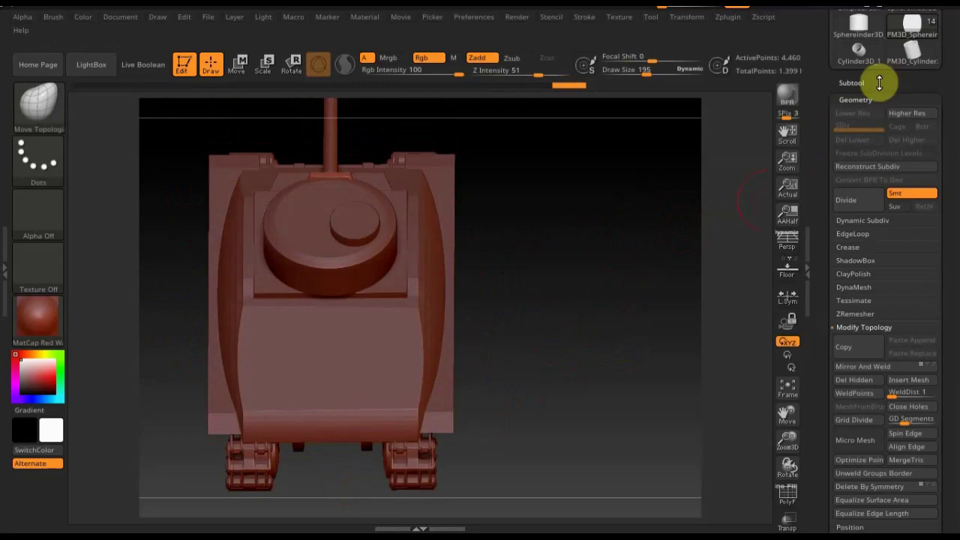
click(856, 81)
mouse_move(902, 297)
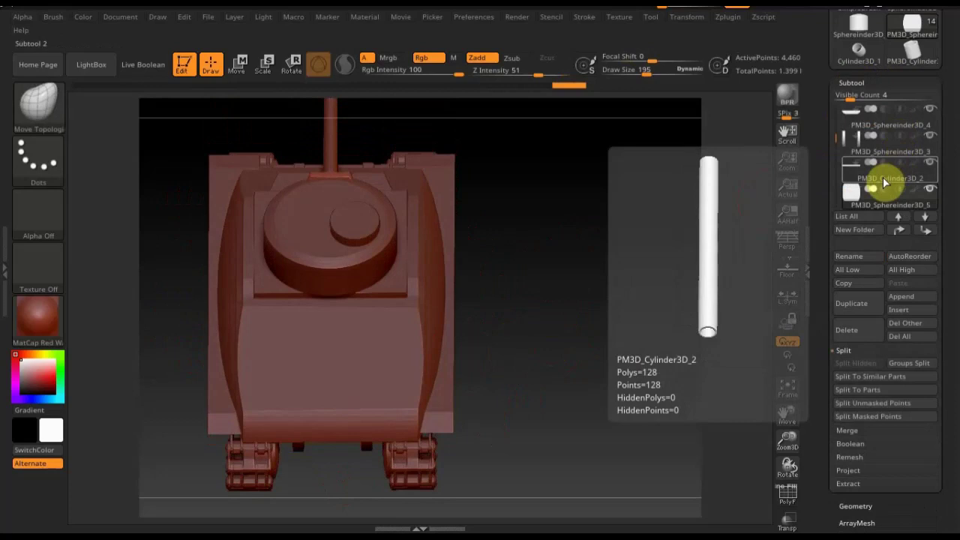
Step: Append a Cube3D part to the tank and select it as the active subtool
click(903, 296)
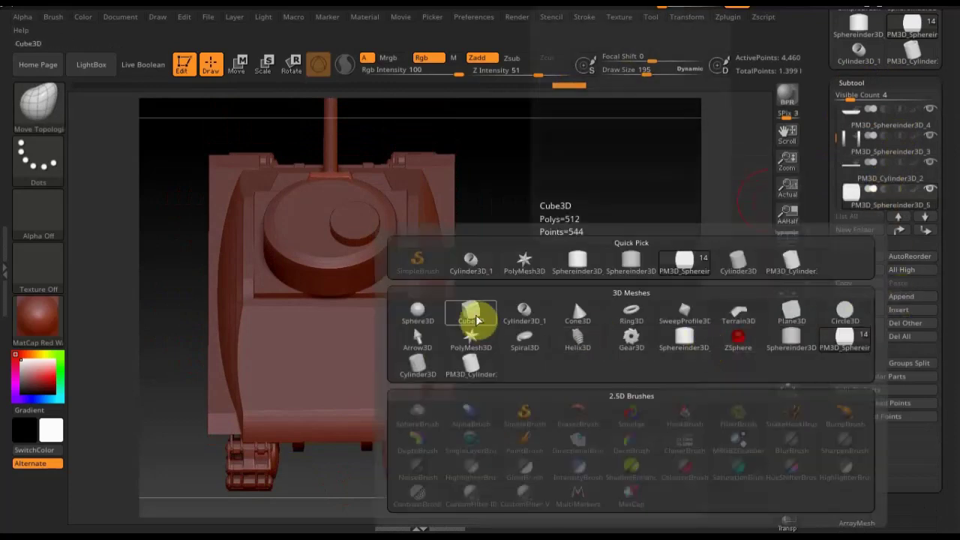
click(472, 315)
mouse_move(571, 320)
mouse_down()
mouse_move(561, 244)
mouse_move(565, 252)
mouse_up()
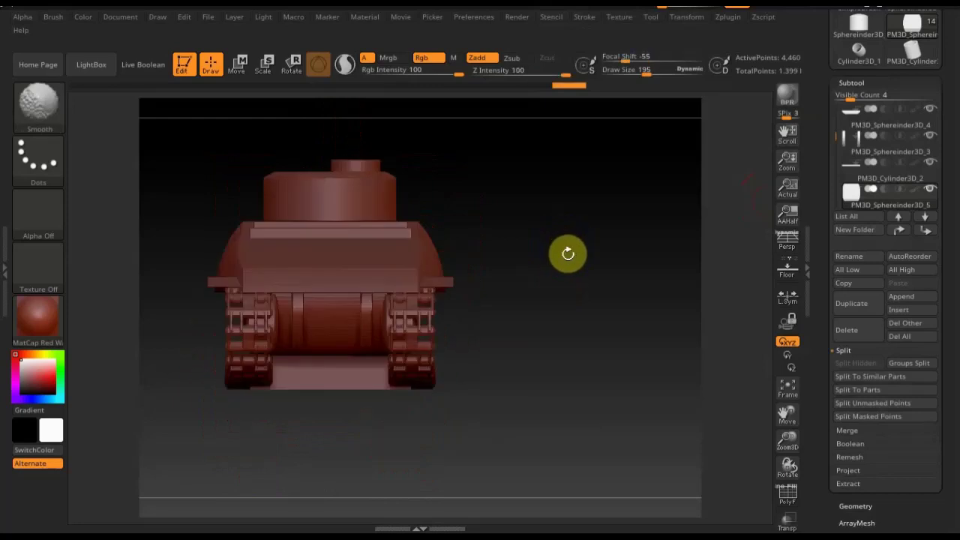
key(shift+comma)
click(642, 352)
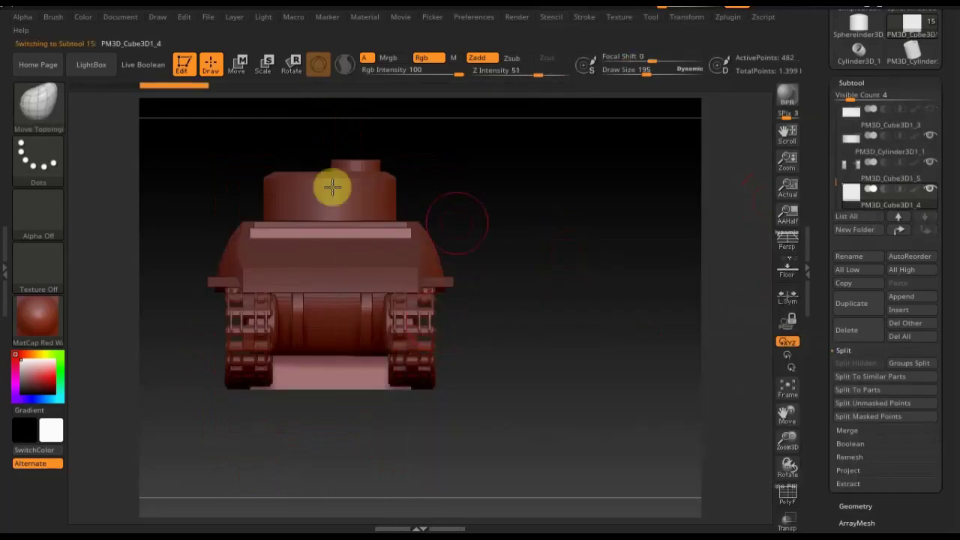
Step: Move the cube out beside the hull, rotate it slightly and narrow it along X
click(240, 62)
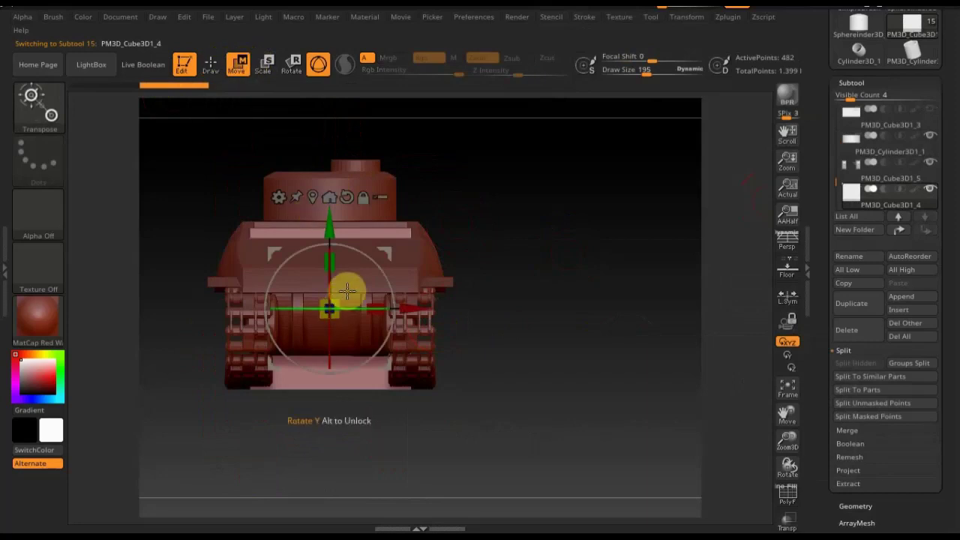
drag(429, 307, 606, 306)
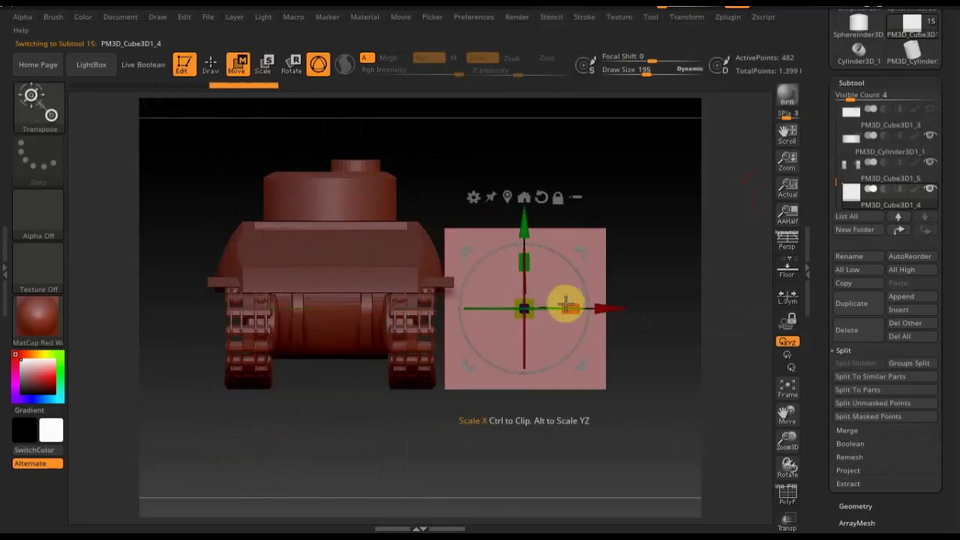
drag(530, 304, 563, 296)
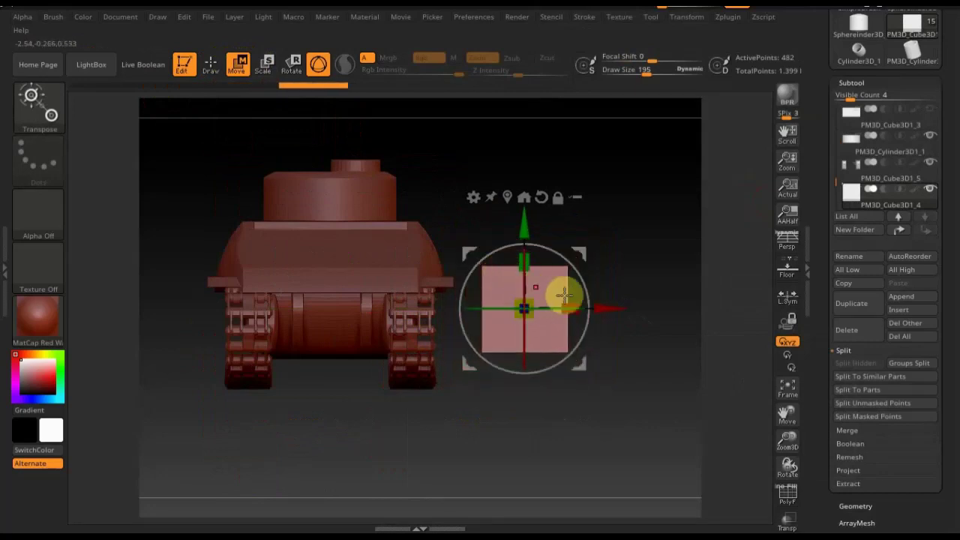
drag(572, 302, 529, 305)
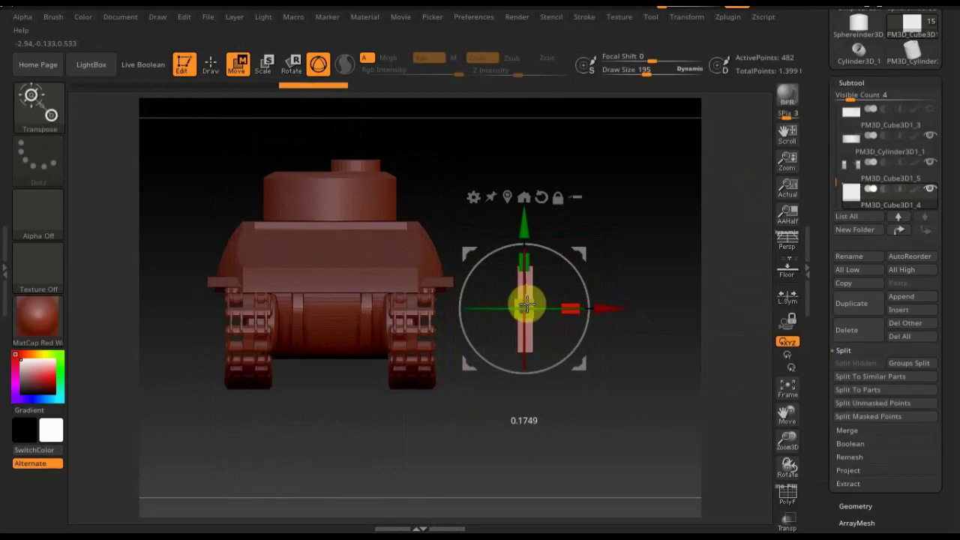
drag(593, 285, 615, 270)
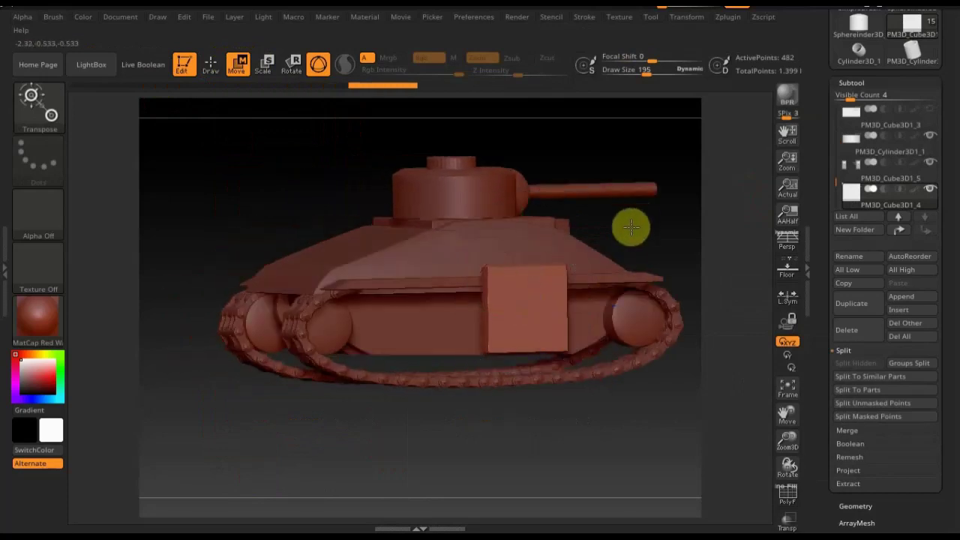
Step: Shrink the cube evenly, raise it up the hull and slide it flush against the hull side
shift+drag(630, 227, 620, 242)
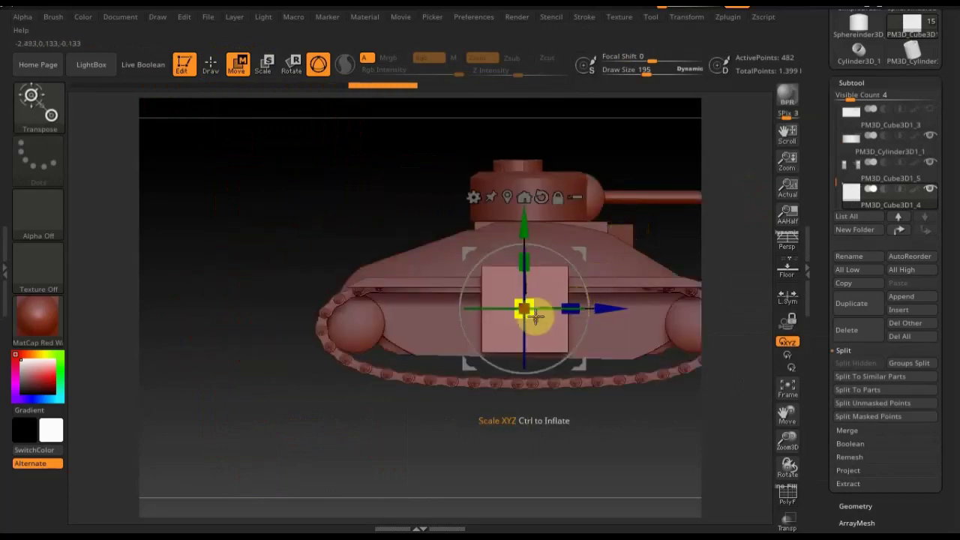
drag(534, 316, 523, 308)
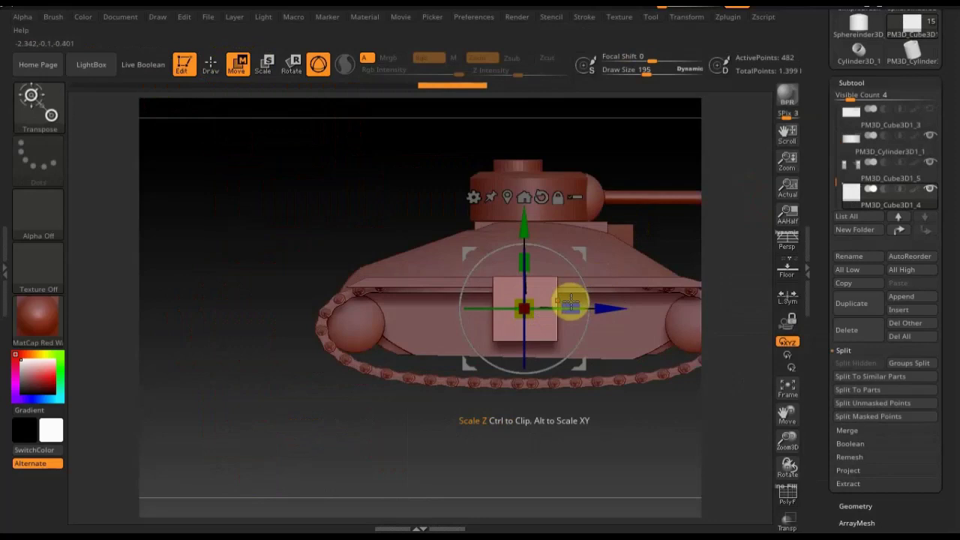
drag(527, 221, 535, 173)
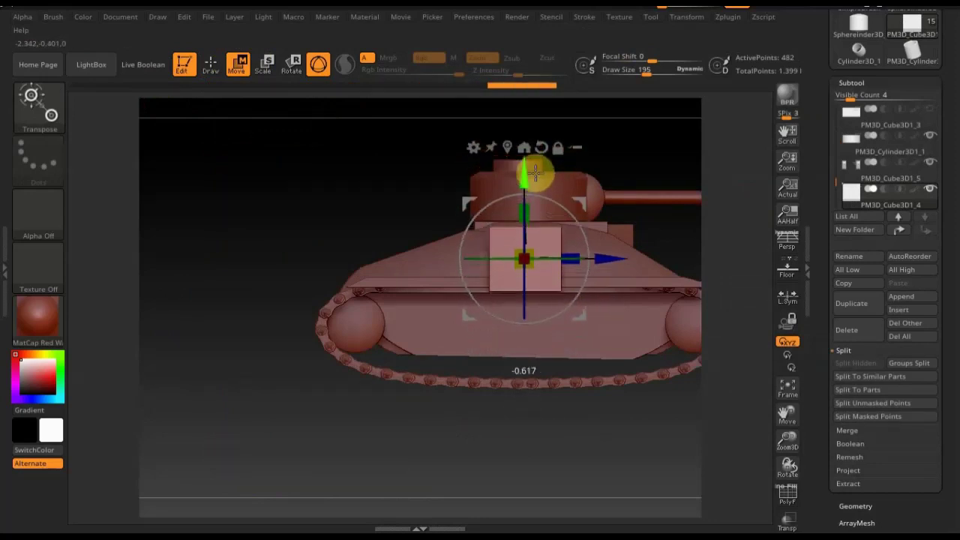
drag(653, 154, 589, 167)
mouse_move(431, 262)
mouse_down()
mouse_move(535, 259)
mouse_move(518, 258)
mouse_up()
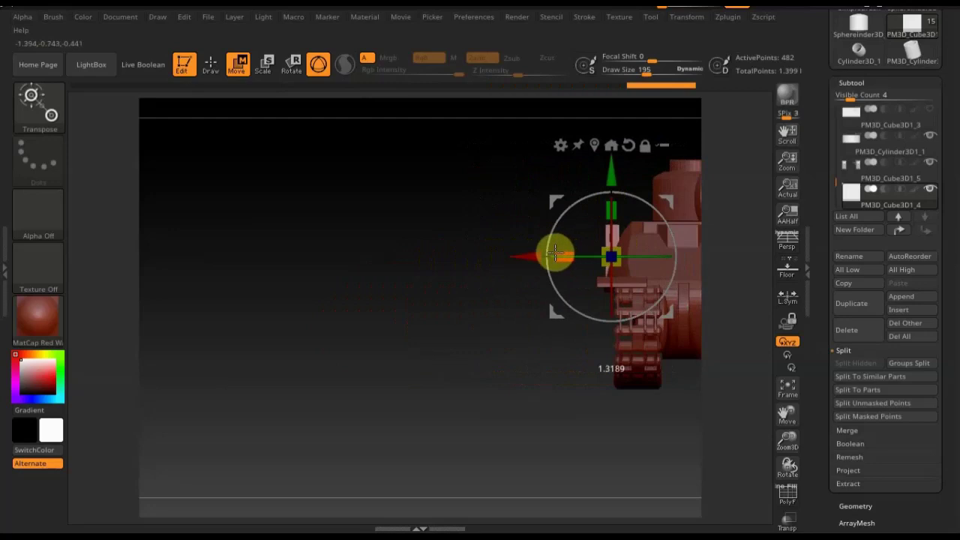
mouse_move(555, 253)
mouse_down()
mouse_move(518, 257)
mouse_move(577, 252)
mouse_up()
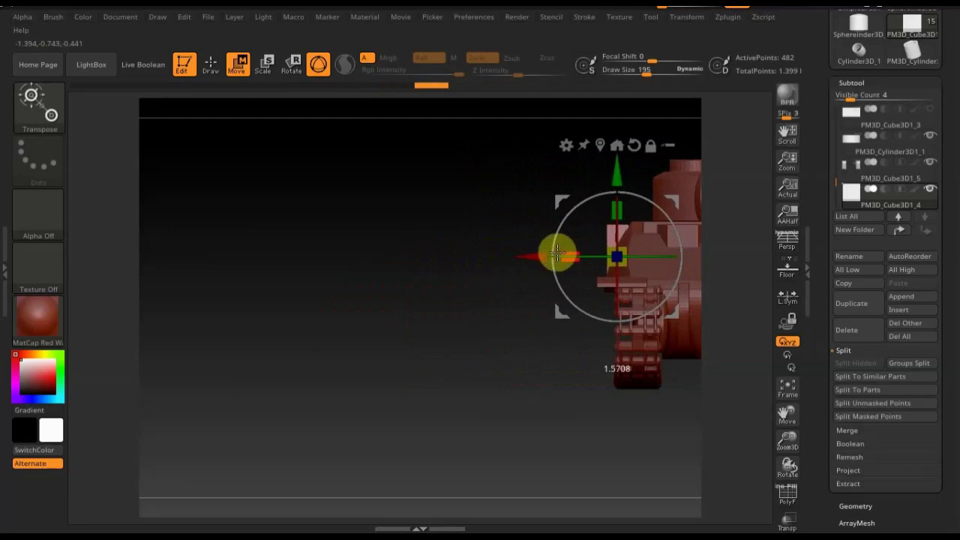
click(557, 255)
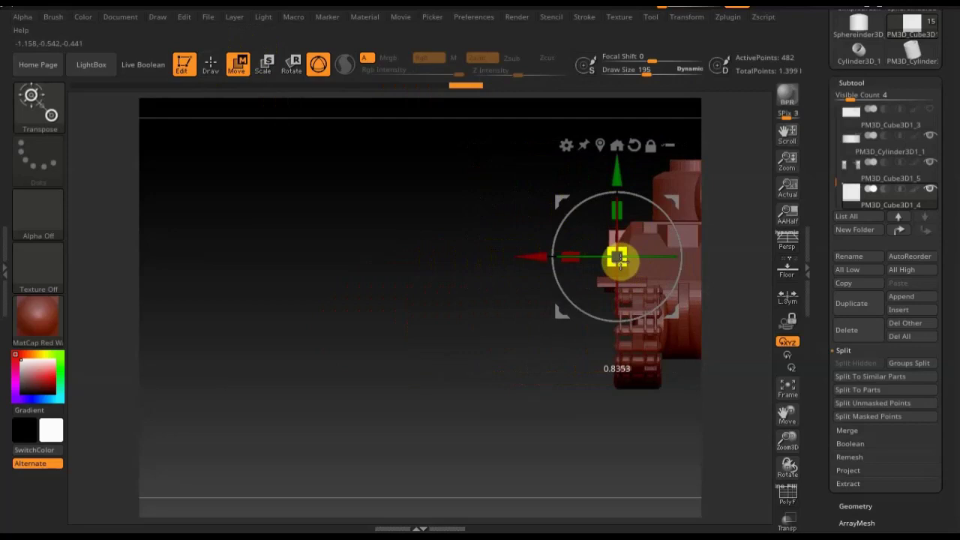
drag(545, 258, 537, 259)
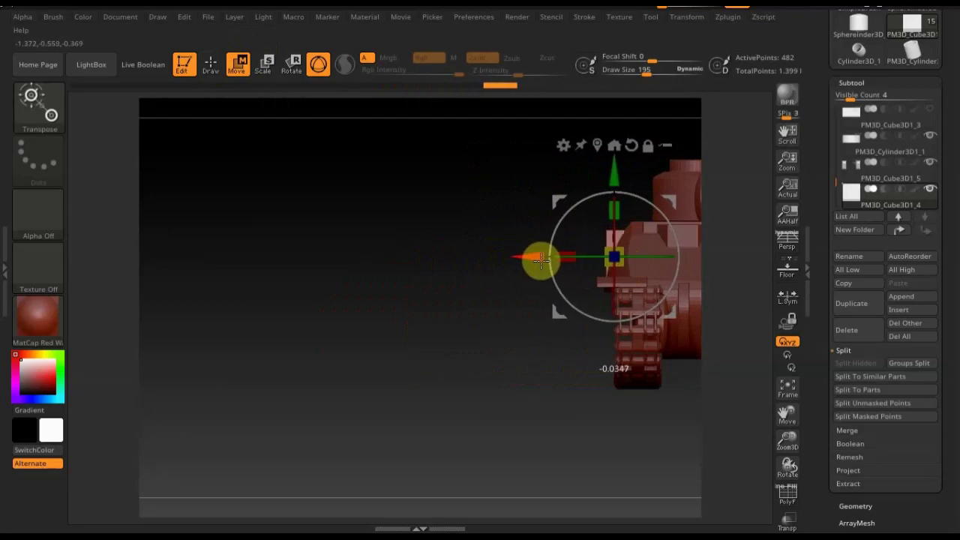
click(201, 63)
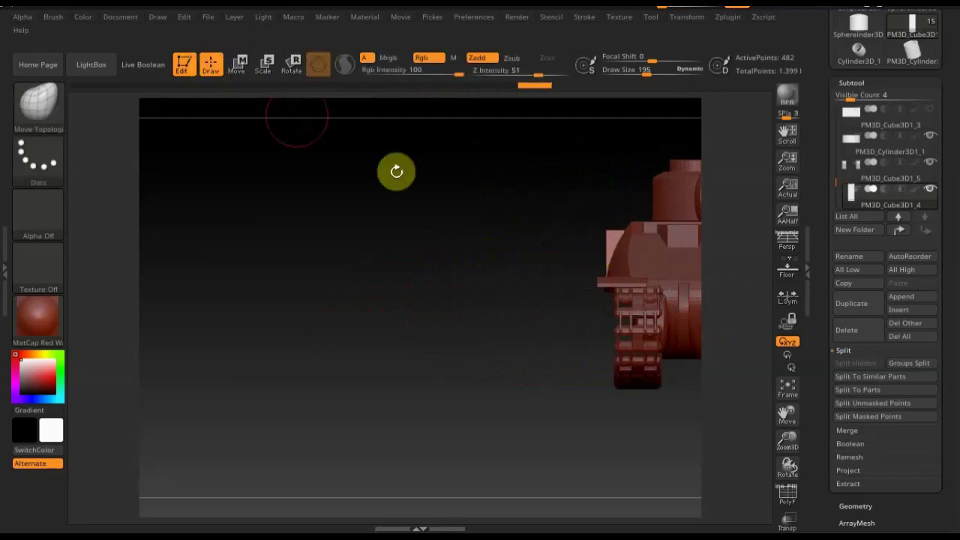
Step: Trim off the plate's top above the hull with a TrimRect selection
key(ctrl+shift)
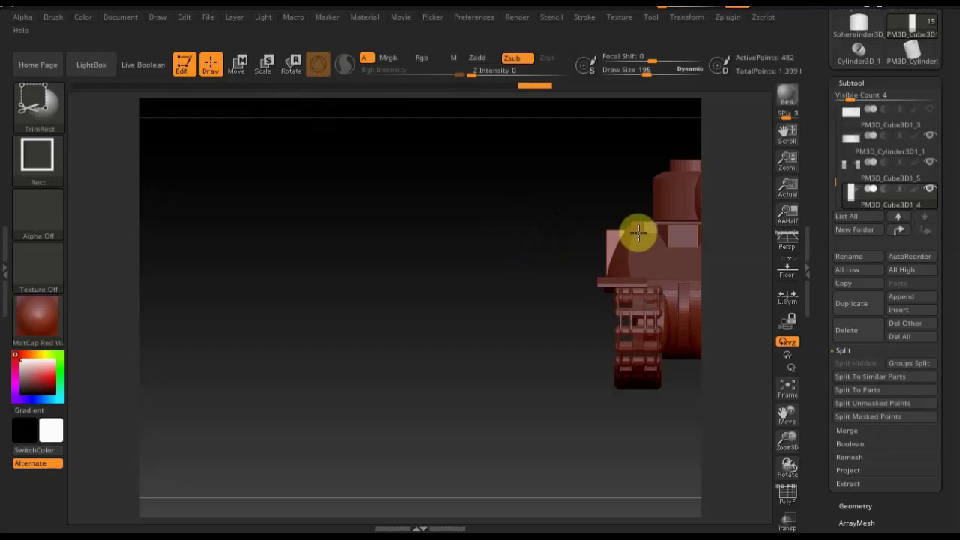
ctrl+shift+drag(527, 180, 676, 242)
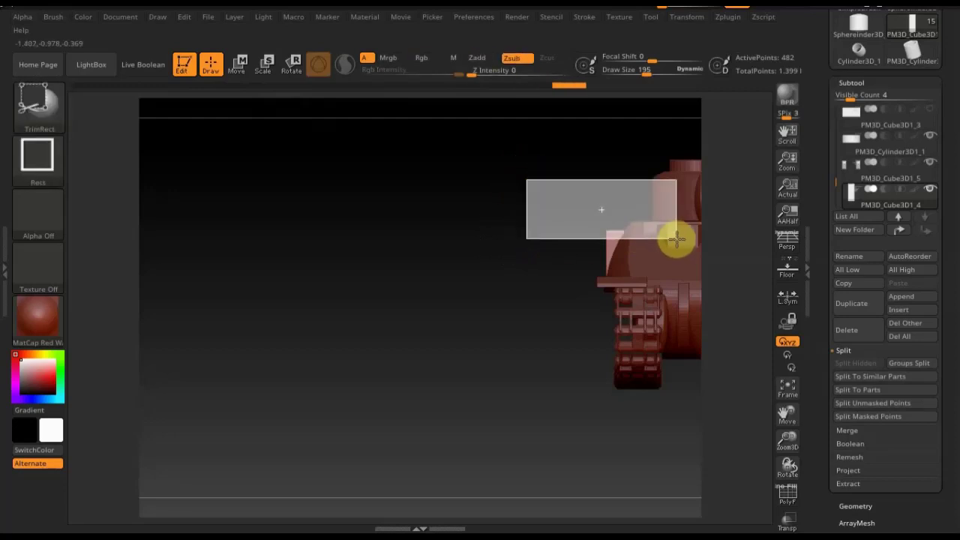
drag(604, 259, 587, 401)
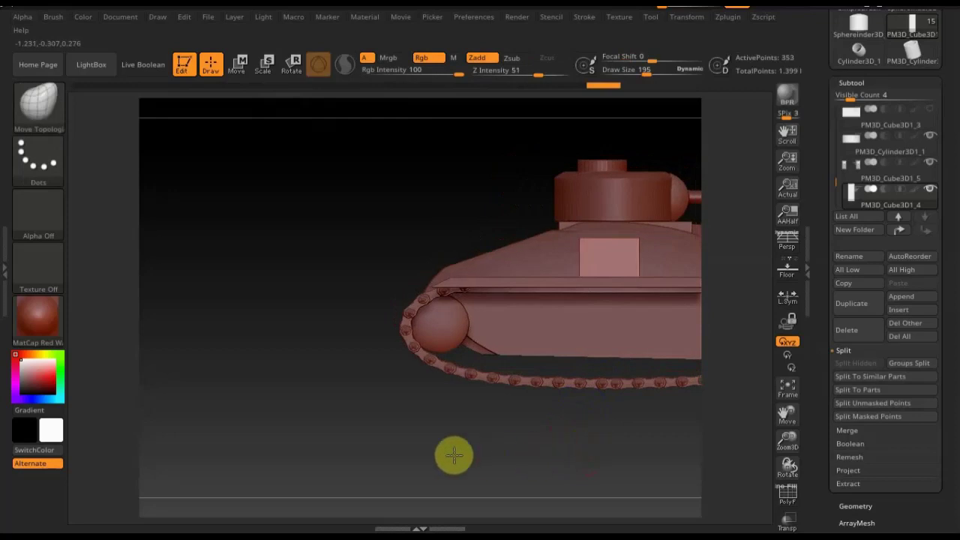
shift+drag(453, 454, 443, 402)
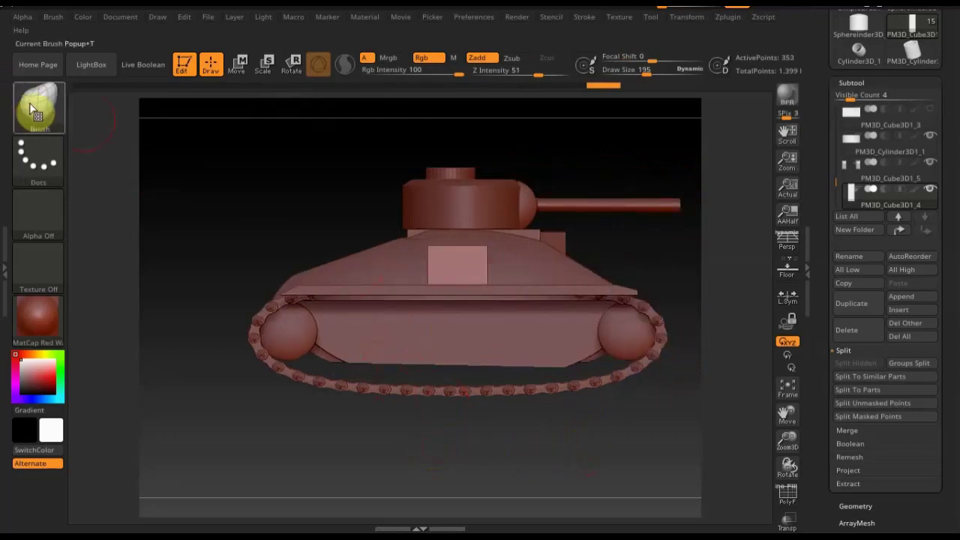
Step: Duplicate the side plate with the gizmo and slide the copy left along X
click(37, 105)
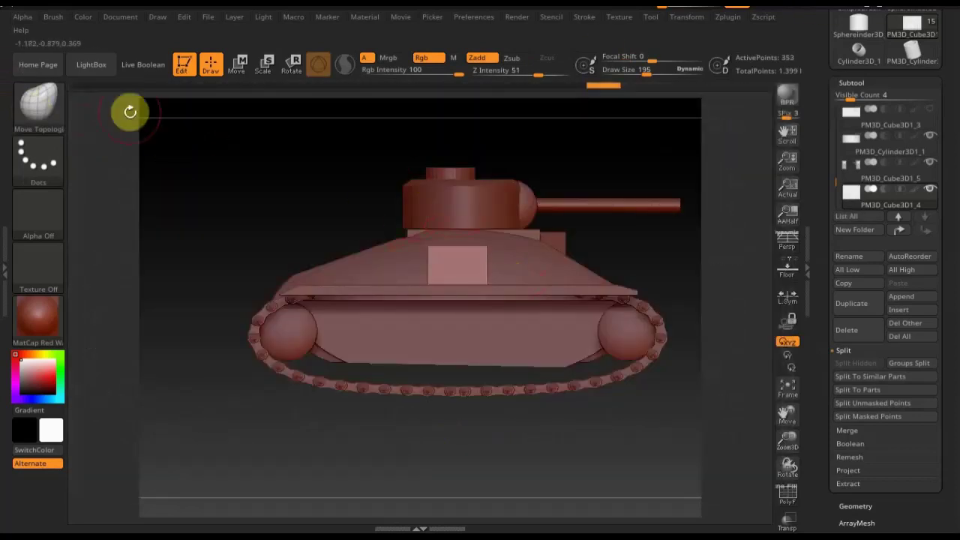
click(237, 66)
drag(552, 262, 589, 261)
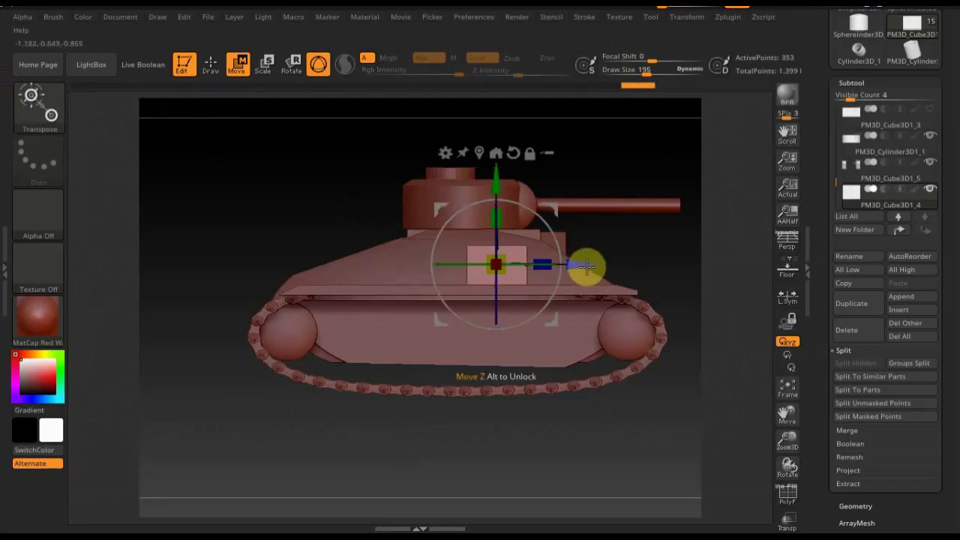
ctrl+drag(583, 264, 502, 271)
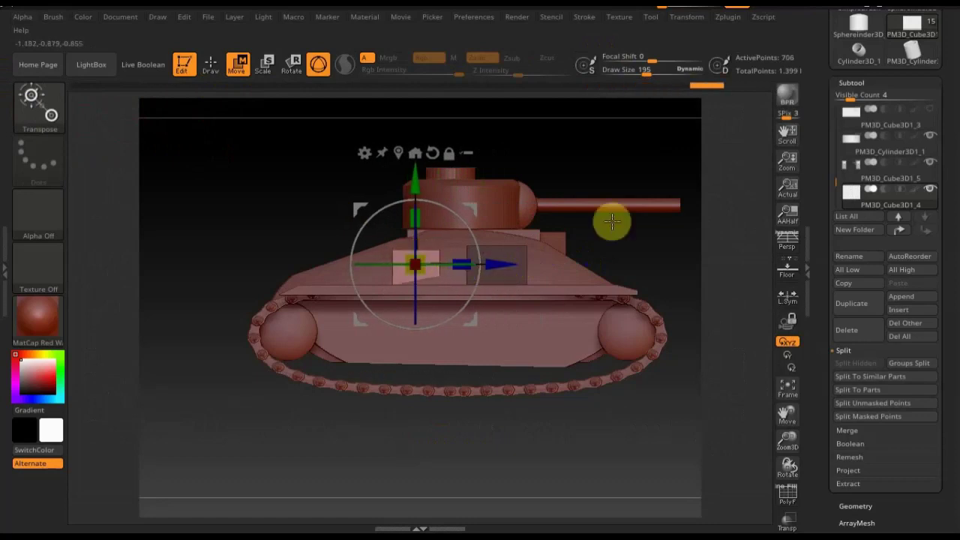
mouse_move(642, 246)
mouse_down()
mouse_move(621, 248)
mouse_move(663, 252)
mouse_move(645, 253)
mouse_up()
drag(520, 259, 495, 265)
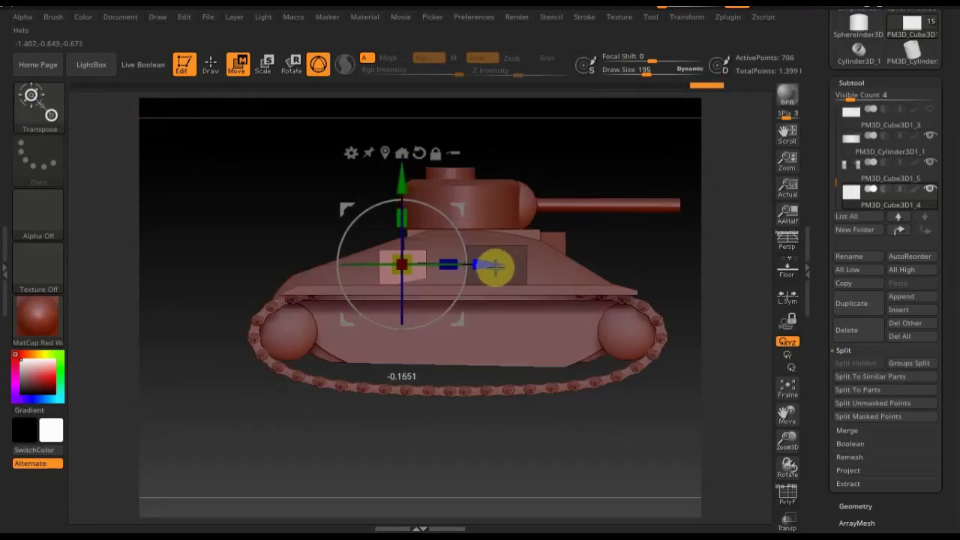
mouse_move(662, 257)
mouse_down()
mouse_move(620, 263)
mouse_move(650, 257)
mouse_move(666, 227)
mouse_move(450, 250)
mouse_up()
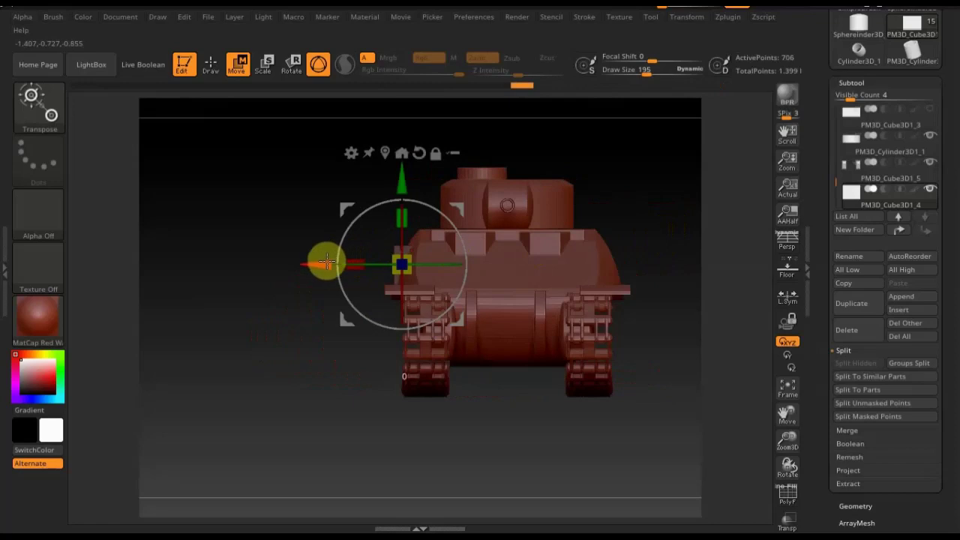
Step: Trim the copied plate down to a thin strip with TrimRect
click(212, 66)
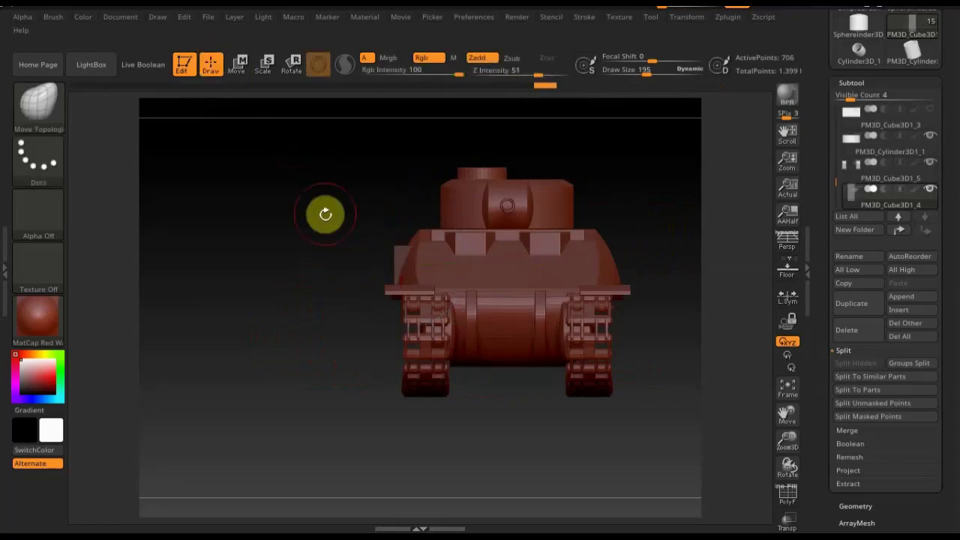
shift+drag(324, 214, 400, 221)
ctrl+shift+drag(296, 268, 430, 201)
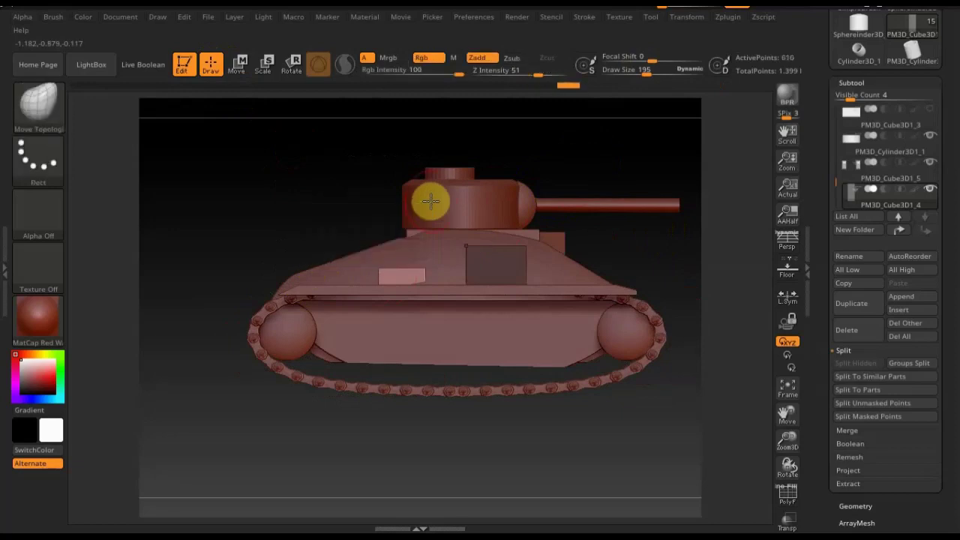
key(ctrl+shift)
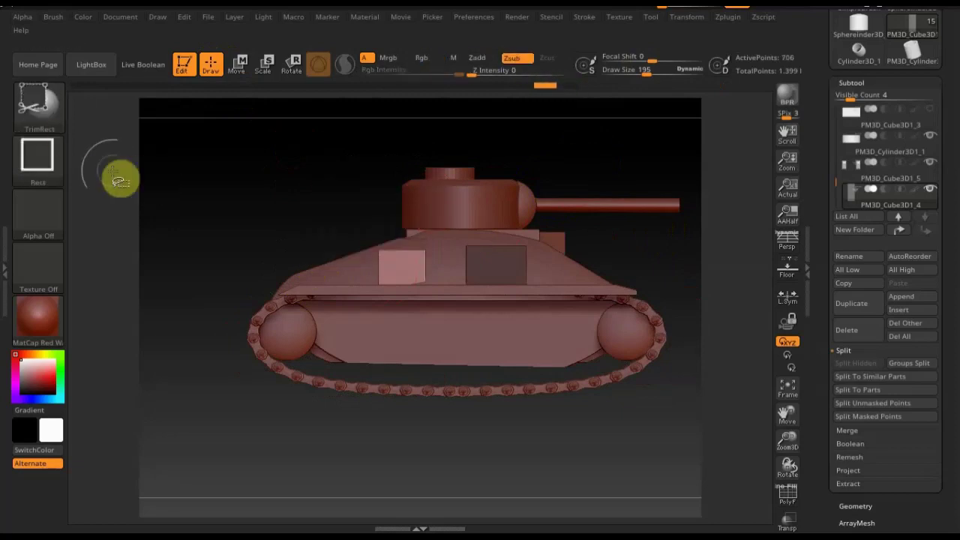
Step: Slice angled TrimCurve cuts off the hull plate's corner and the hull's side edge
click(44, 85)
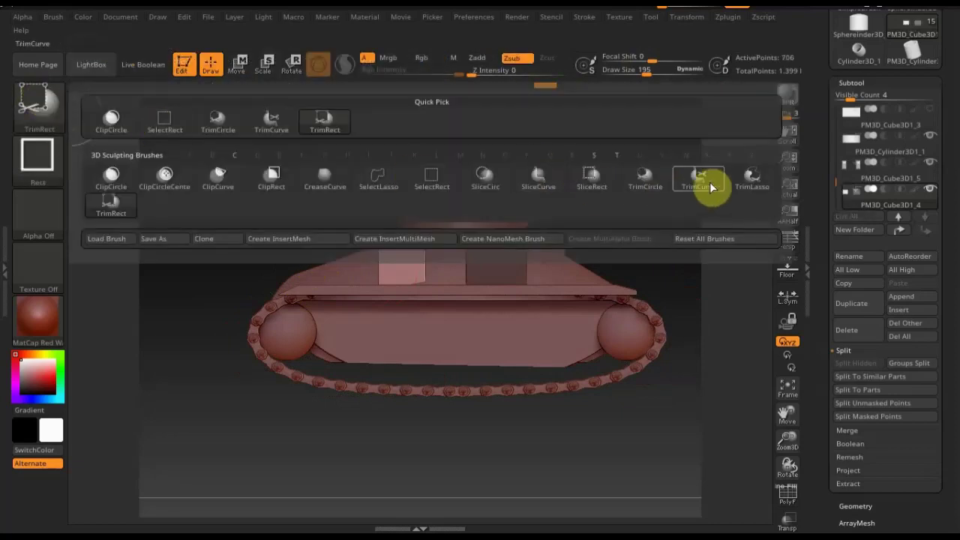
click(707, 188)
ctrl+shift+drag(282, 300, 496, 232)
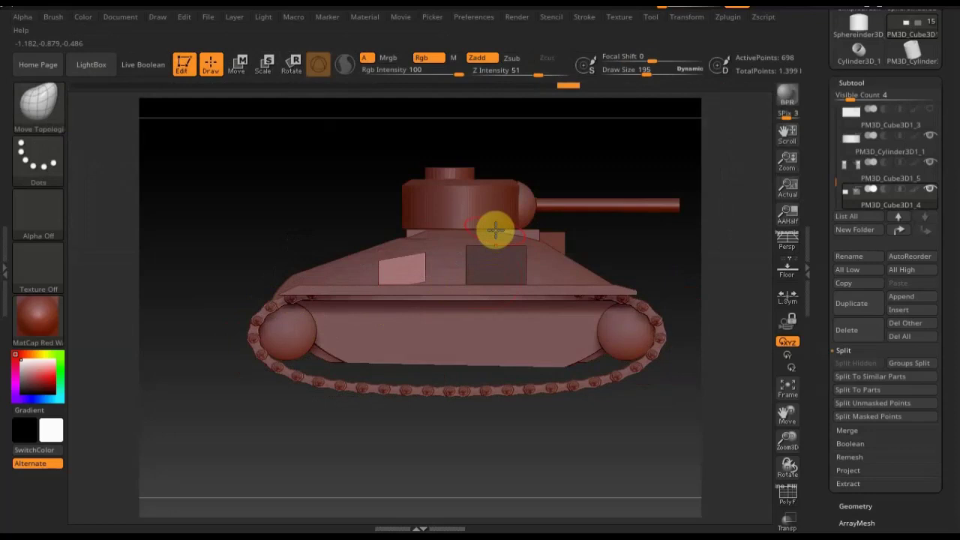
drag(630, 270, 633, 281)
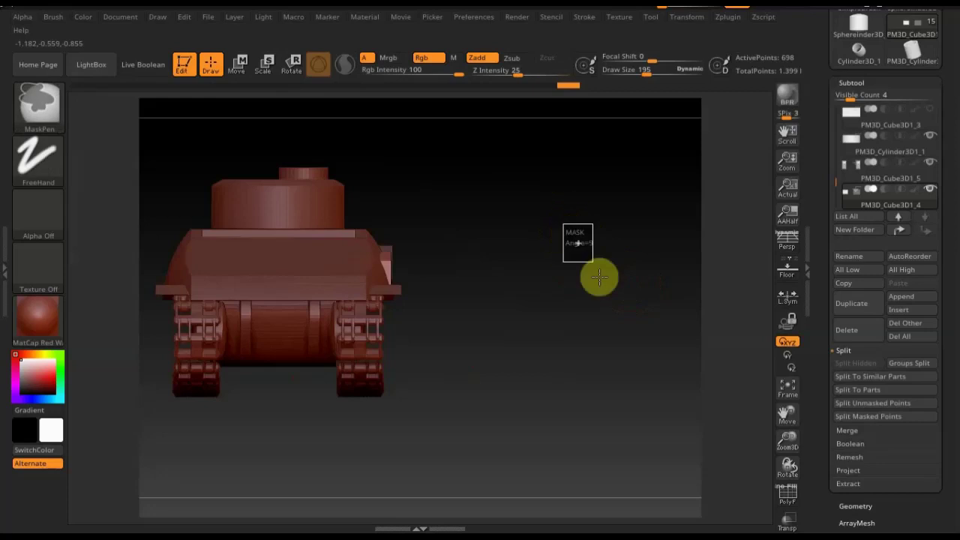
mouse_move(585, 278)
mouse_down()
mouse_move(504, 283)
mouse_move(446, 303)
mouse_move(363, 418)
mouse_up()
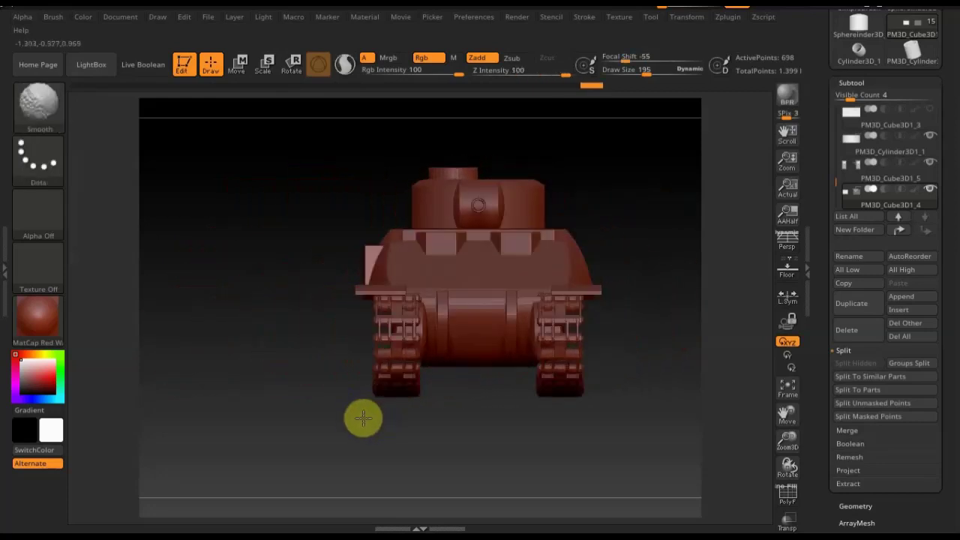
key(ctrl+shift)
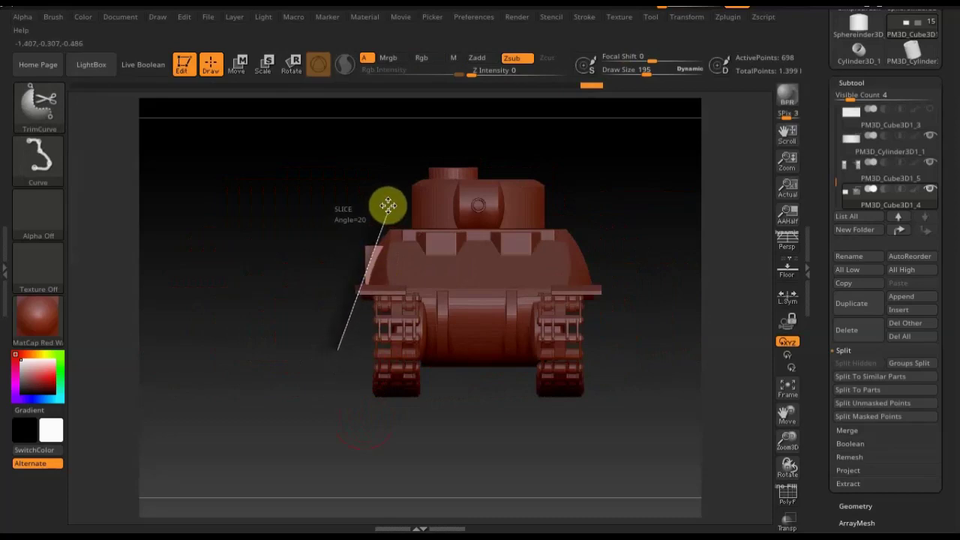
mouse_move(287, 325)
mouse_down()
mouse_move(313, 358)
mouse_move(435, 349)
mouse_move(408, 358)
mouse_up()
mouse_move(504, 349)
shift+mouse_down()
mouse_move(505, 447)
mouse_move(567, 367)
shift+mouse_up()
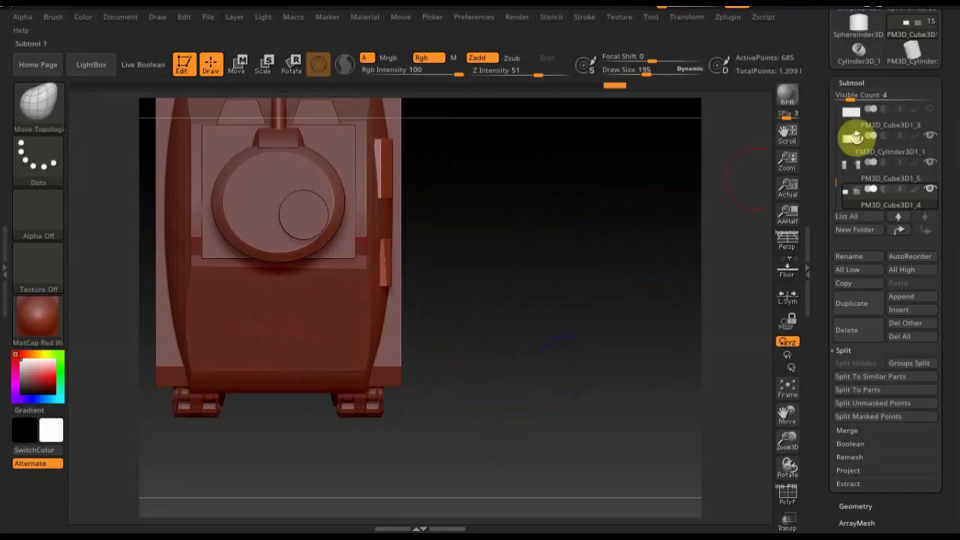
Step: Append another Cube3D, select it from the subtool list and lift it upward
click(909, 300)
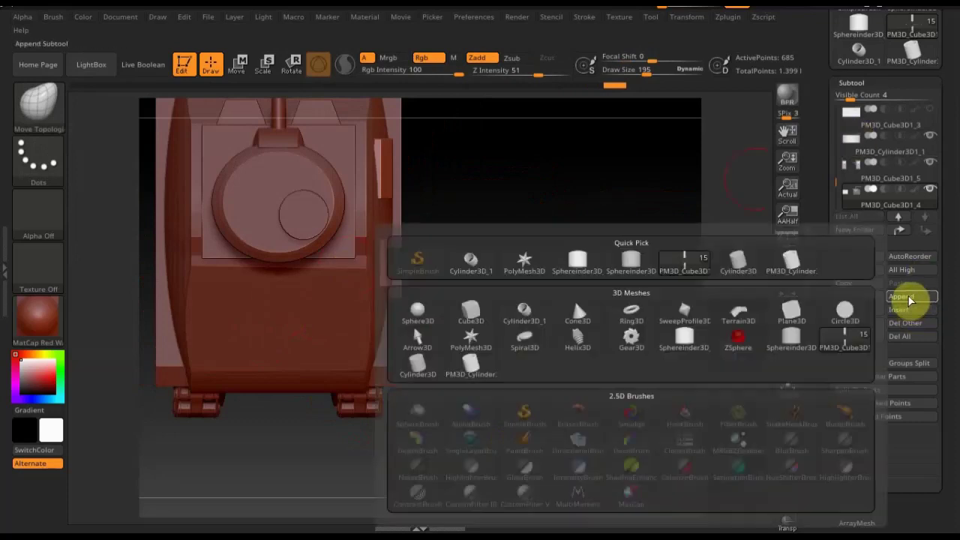
click(480, 321)
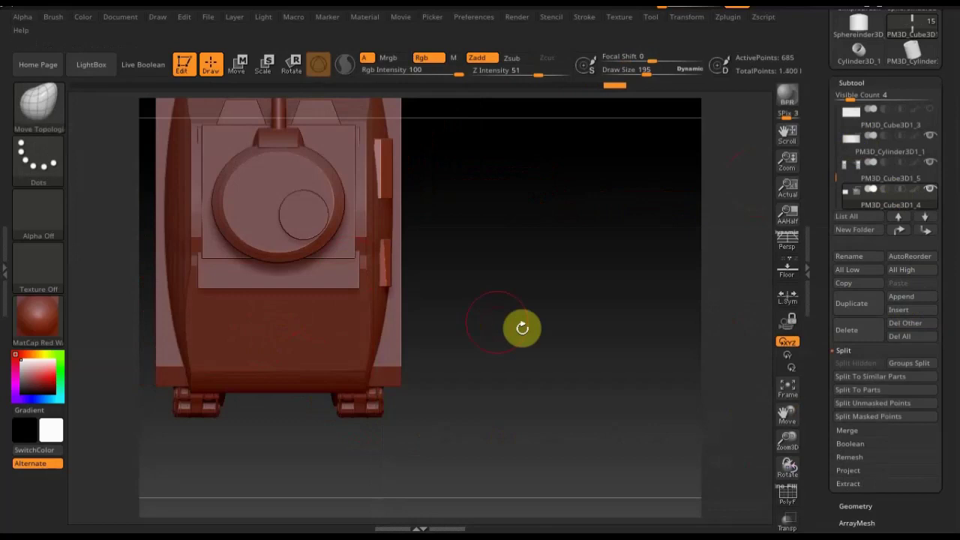
drag(532, 165, 530, 233)
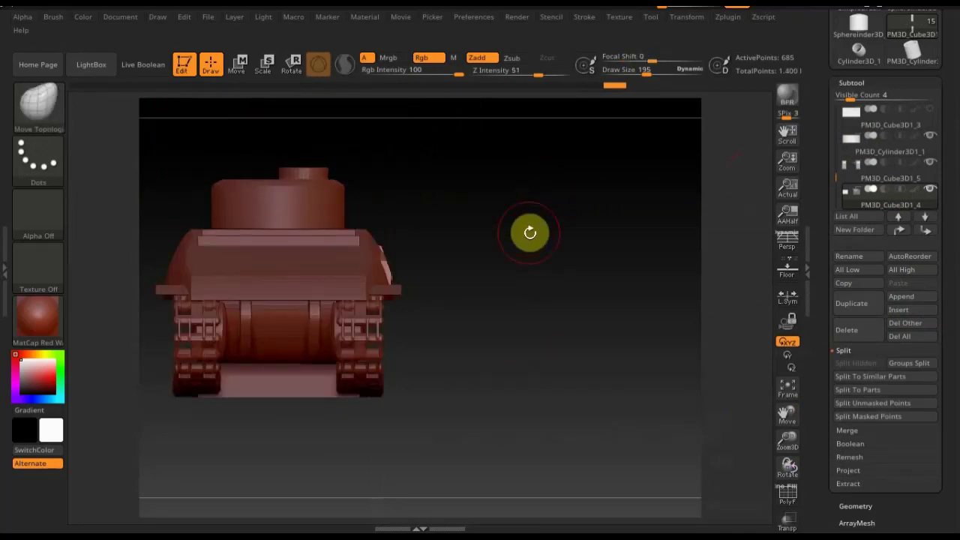
key(n)
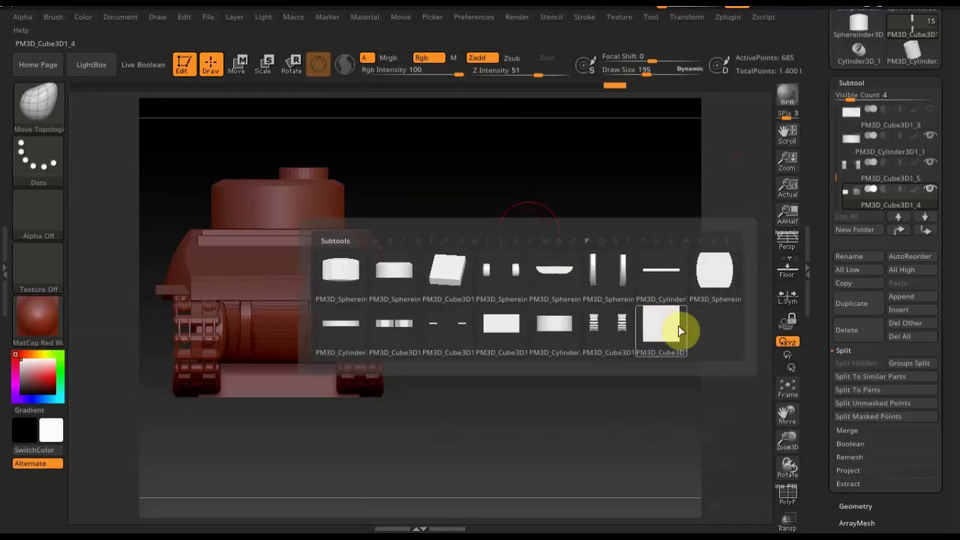
click(679, 331)
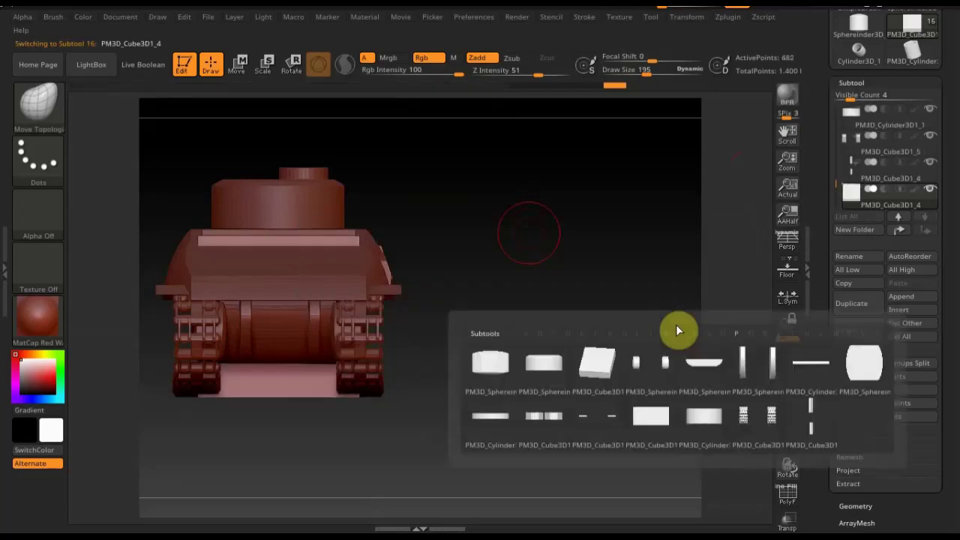
click(240, 69)
mouse_move(277, 236)
mouse_down()
mouse_move(279, 154)
mouse_move(293, 238)
mouse_up()
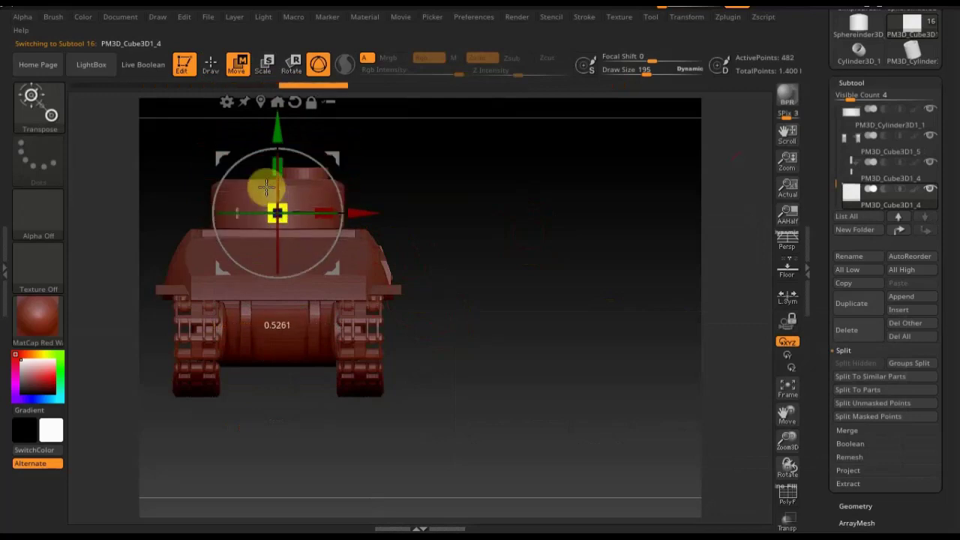
Step: Slide the box across the hull deck and tilt it to match the hull slope
shift+drag(403, 224, 482, 313)
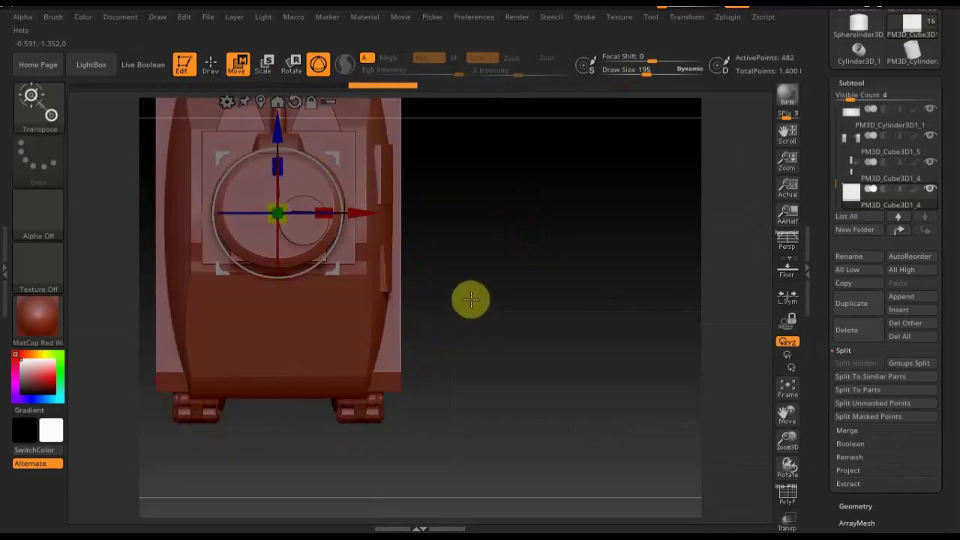
mouse_move(287, 134)
mouse_down()
mouse_move(272, 232)
mouse_move(279, 270)
mouse_up()
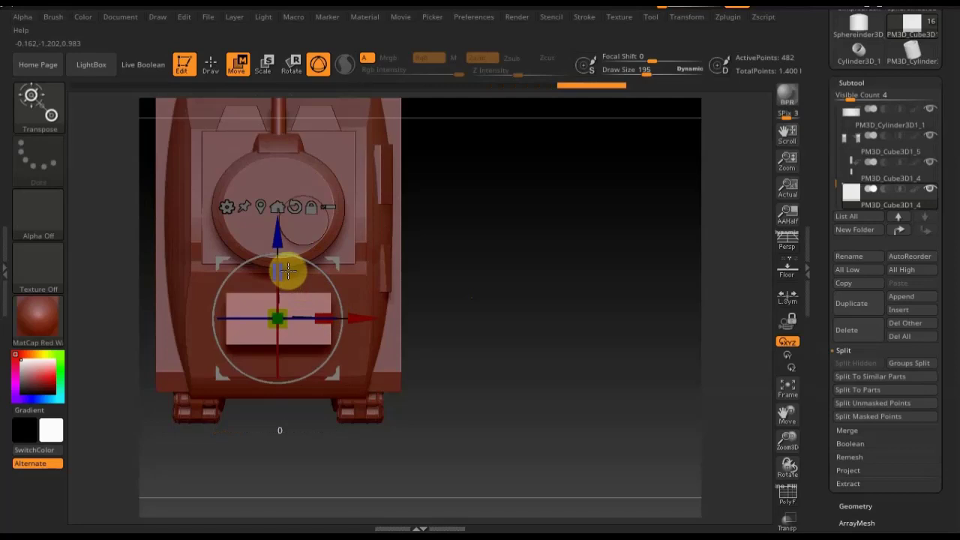
mouse_move(535, 263)
mouse_down()
mouse_move(529, 291)
mouse_move(576, 315)
mouse_up()
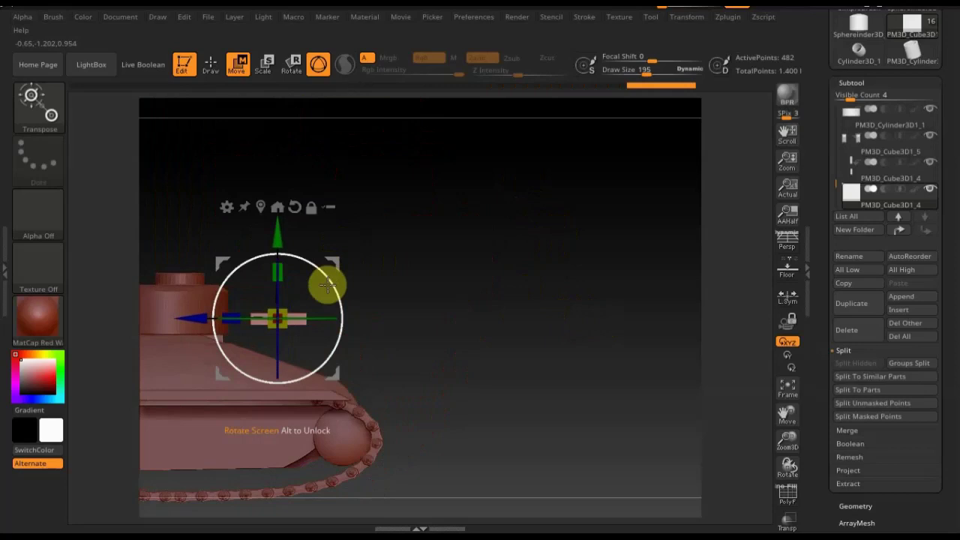
drag(311, 244, 285, 271)
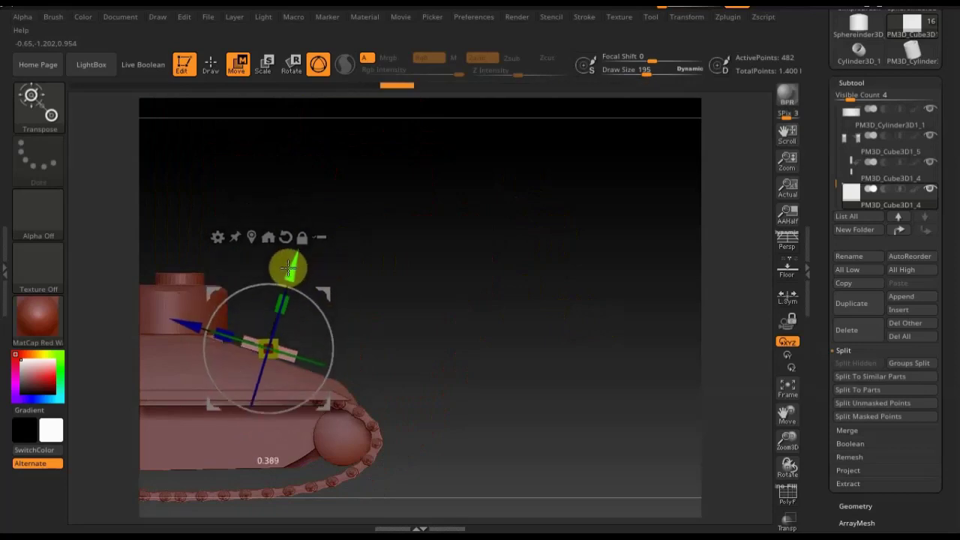
mouse_move(445, 323)
mouse_down()
mouse_move(558, 297)
mouse_move(557, 281)
mouse_move(587, 278)
mouse_move(589, 227)
mouse_move(582, 246)
mouse_up()
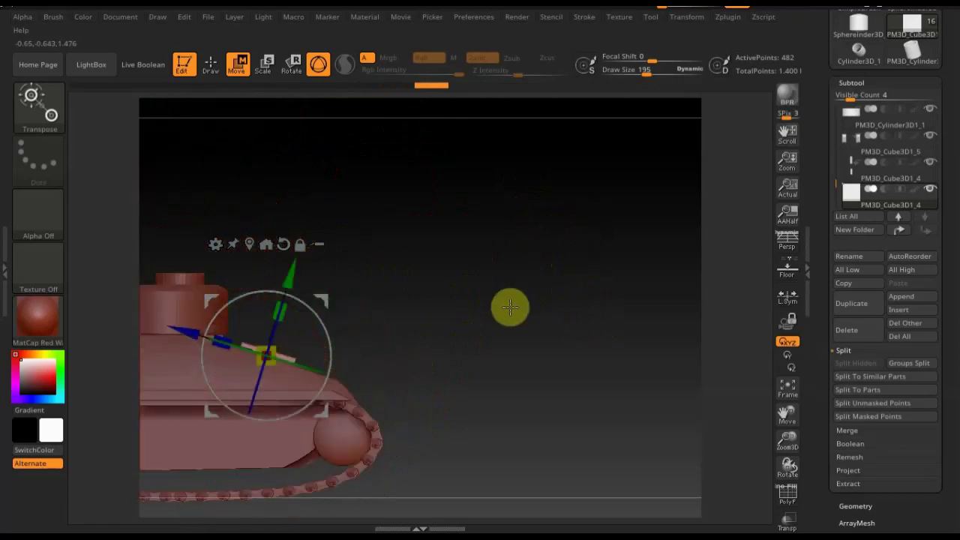
key(f)
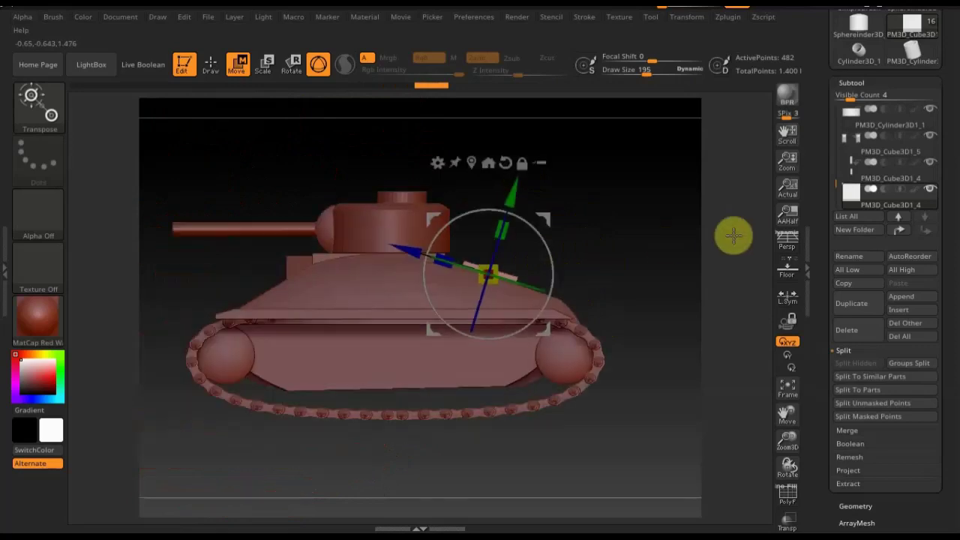
mouse_move(619, 255)
mouse_down()
mouse_move(681, 270)
mouse_move(643, 272)
mouse_move(675, 244)
mouse_move(671, 253)
mouse_up()
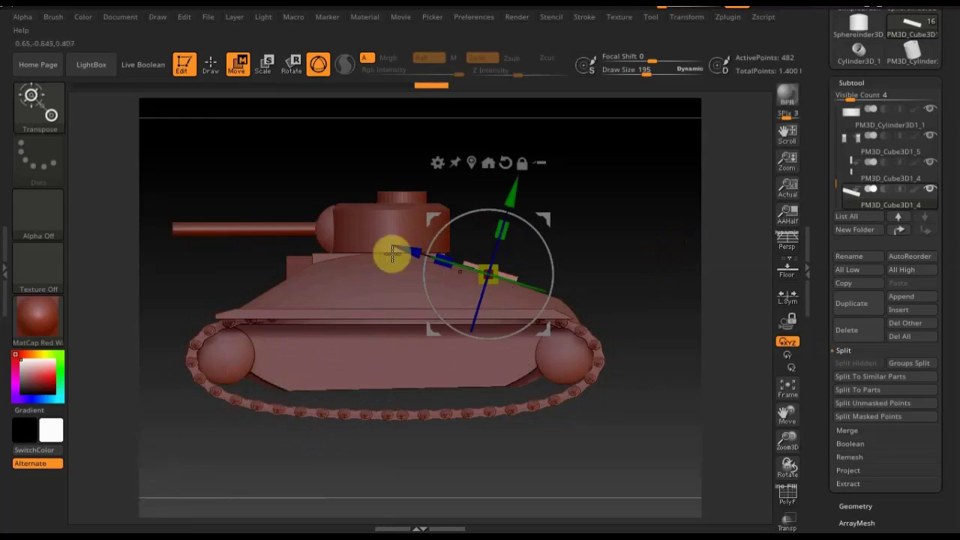
click(212, 67)
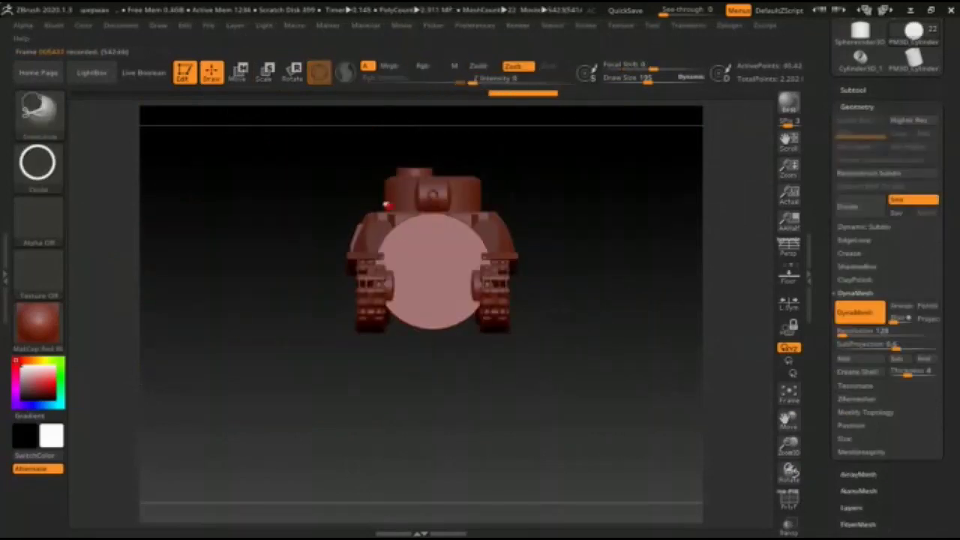
Step: Mask the tank's side, then move the gear sprocket wheel into the track end
key(ctrl)
ctrl+drag(418, 235, 416, 232)
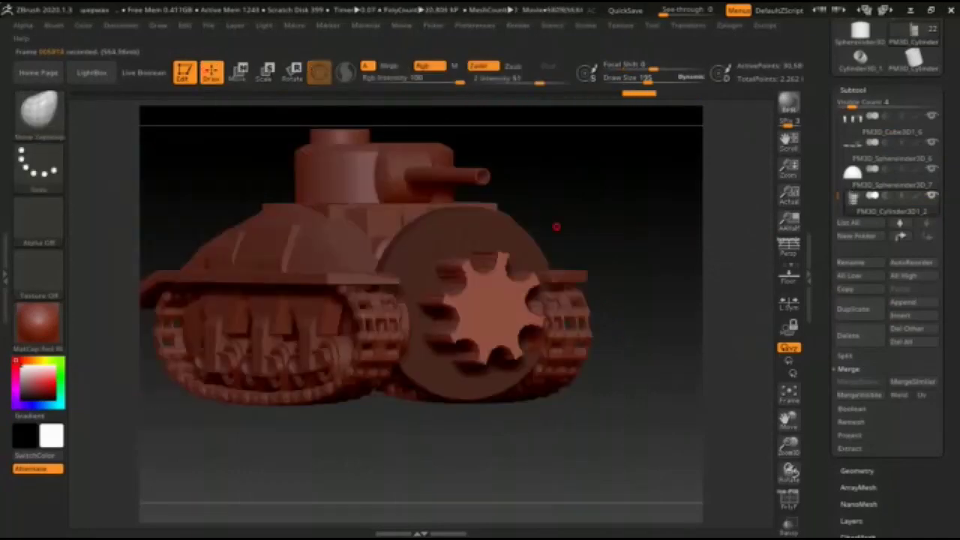
ctrl+shift+drag(343, 133, 463, 426)
key(w)
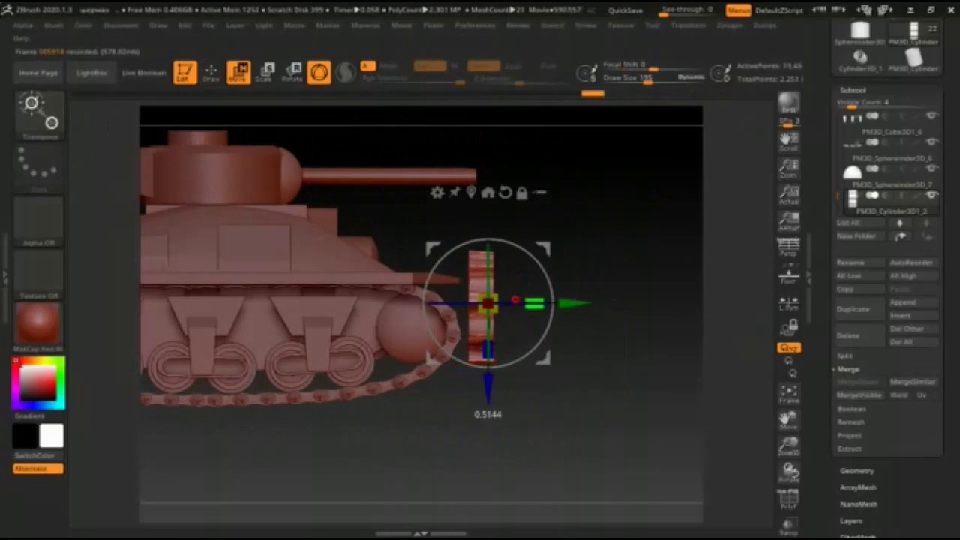
drag(542, 444, 449, 444)
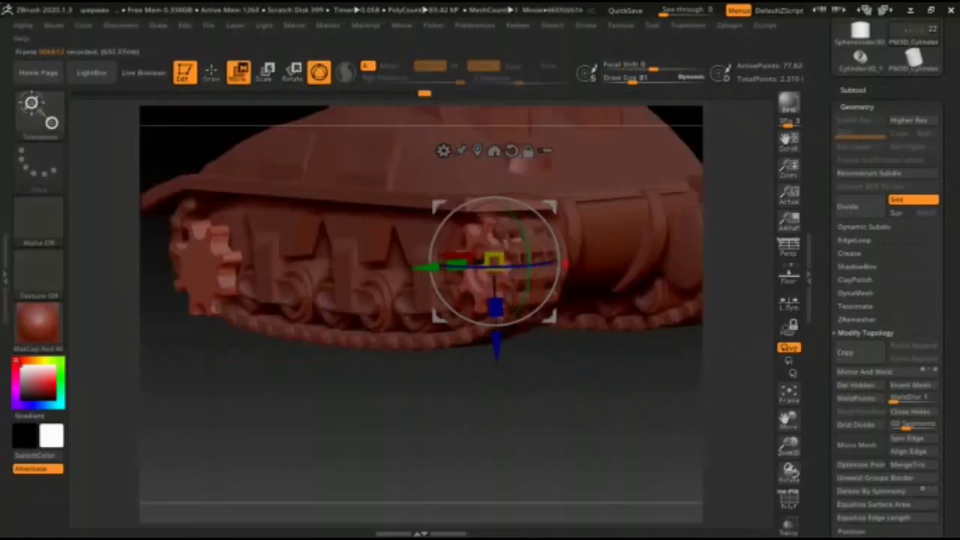
drag(592, 388, 642, 407)
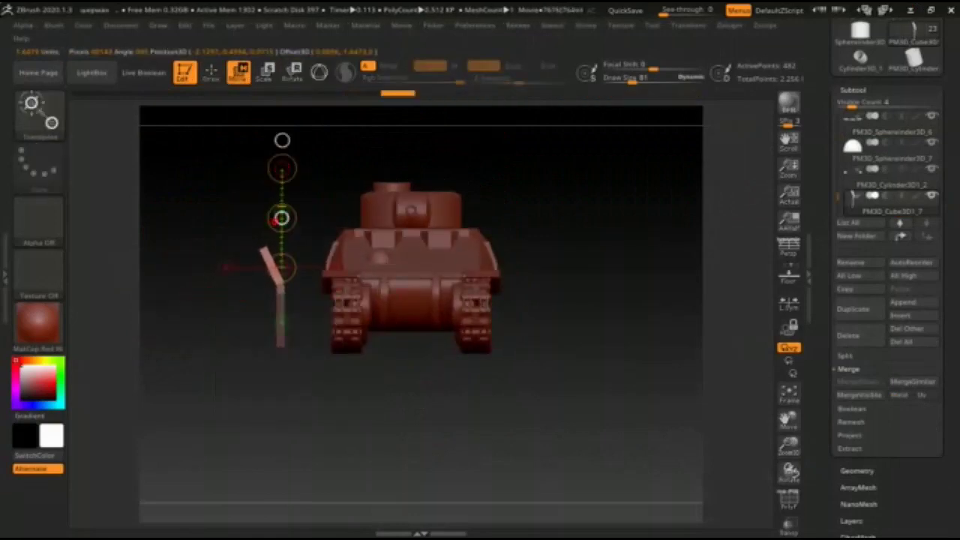
Step: Bring up the move gizmo on the bent rod
key(w)
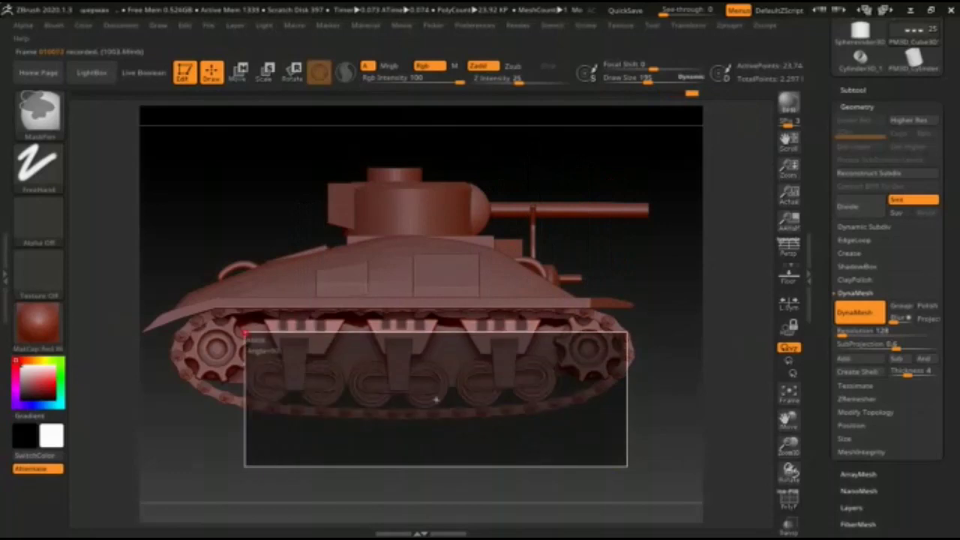
Step: Move the spring-arm piece onto the bogie above the road wheels and check its placement
key(w)
mouse_move(332, 484)
mouse_down()
mouse_move(295, 389)
mouse_move(617, 171)
mouse_up()
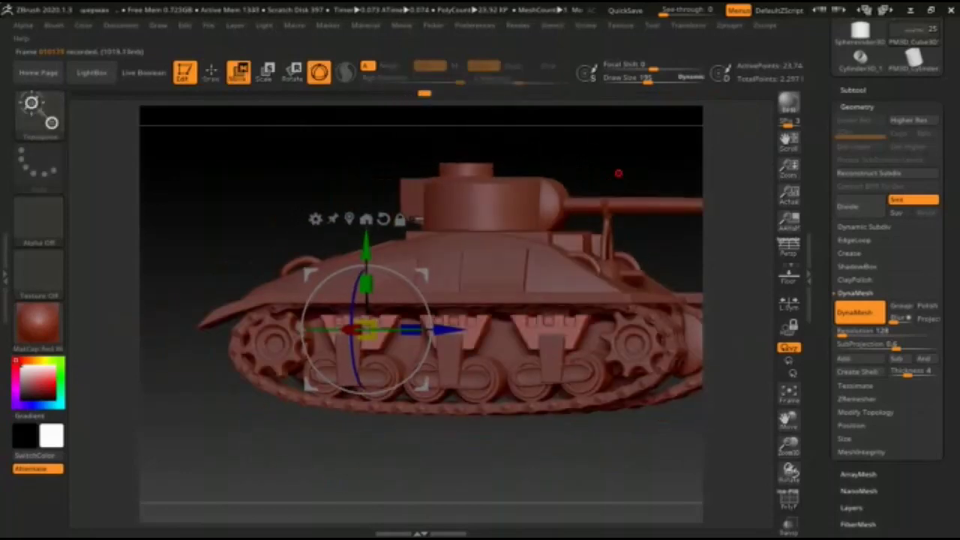
key(q)
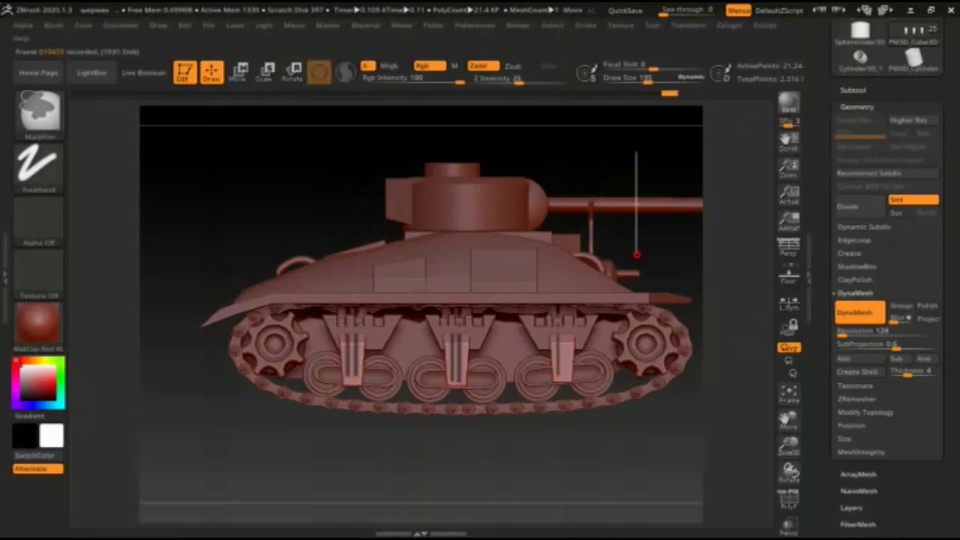
mouse_move(614, 411)
mouse_down()
mouse_move(497, 403)
mouse_move(607, 417)
mouse_move(514, 458)
mouse_move(532, 408)
mouse_move(598, 332)
mouse_move(572, 440)
mouse_move(634, 437)
mouse_move(621, 433)
mouse_up()
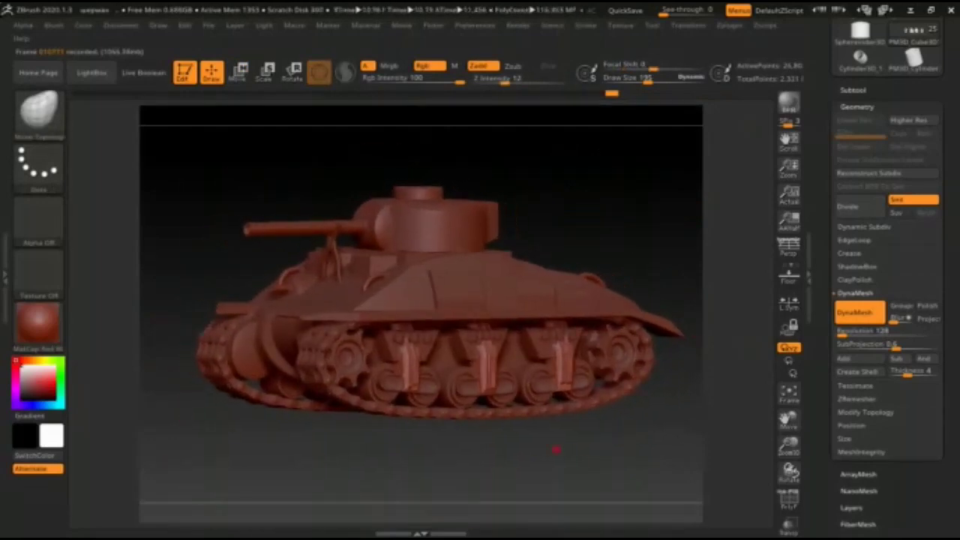
Step: Select another tank subtool from the list popup and inspect the tank from side, top-rear and front
key(n)
click(480, 481)
drag(306, 450, 578, 439)
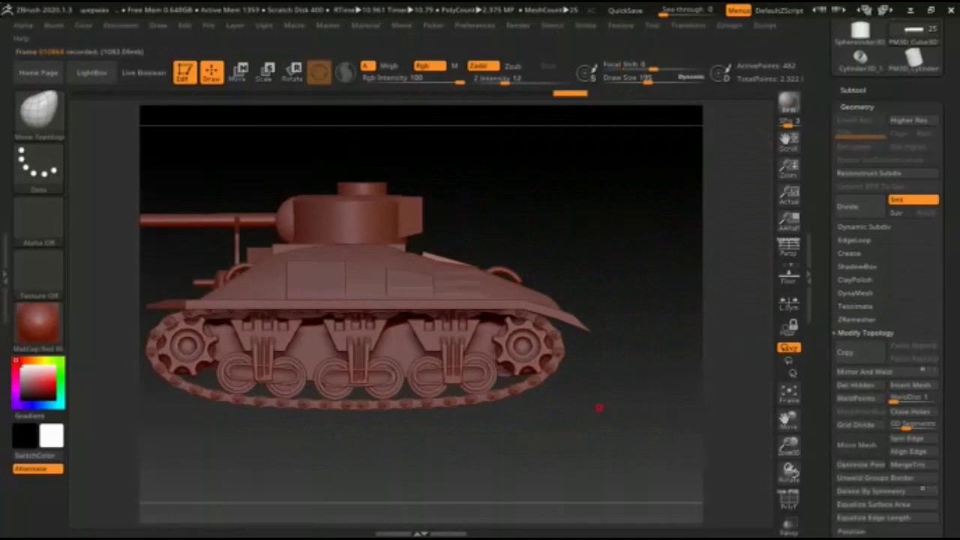
drag(679, 78, 652, 81)
drag(656, 225, 660, 176)
click(865, 411)
mouse_move(674, 419)
mouse_down()
mouse_move(570, 417)
mouse_move(508, 450)
mouse_move(511, 506)
mouse_move(662, 484)
mouse_move(655, 227)
mouse_move(651, 390)
mouse_up()
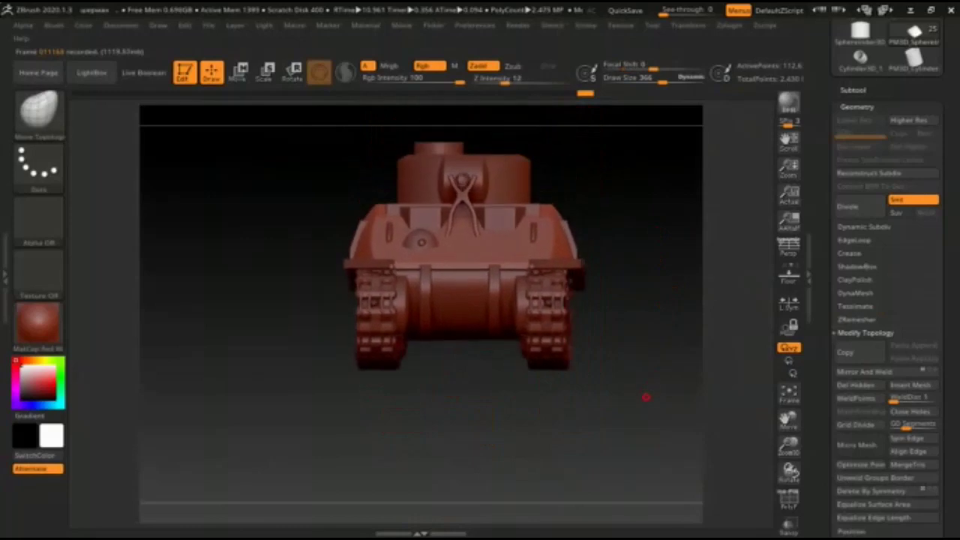